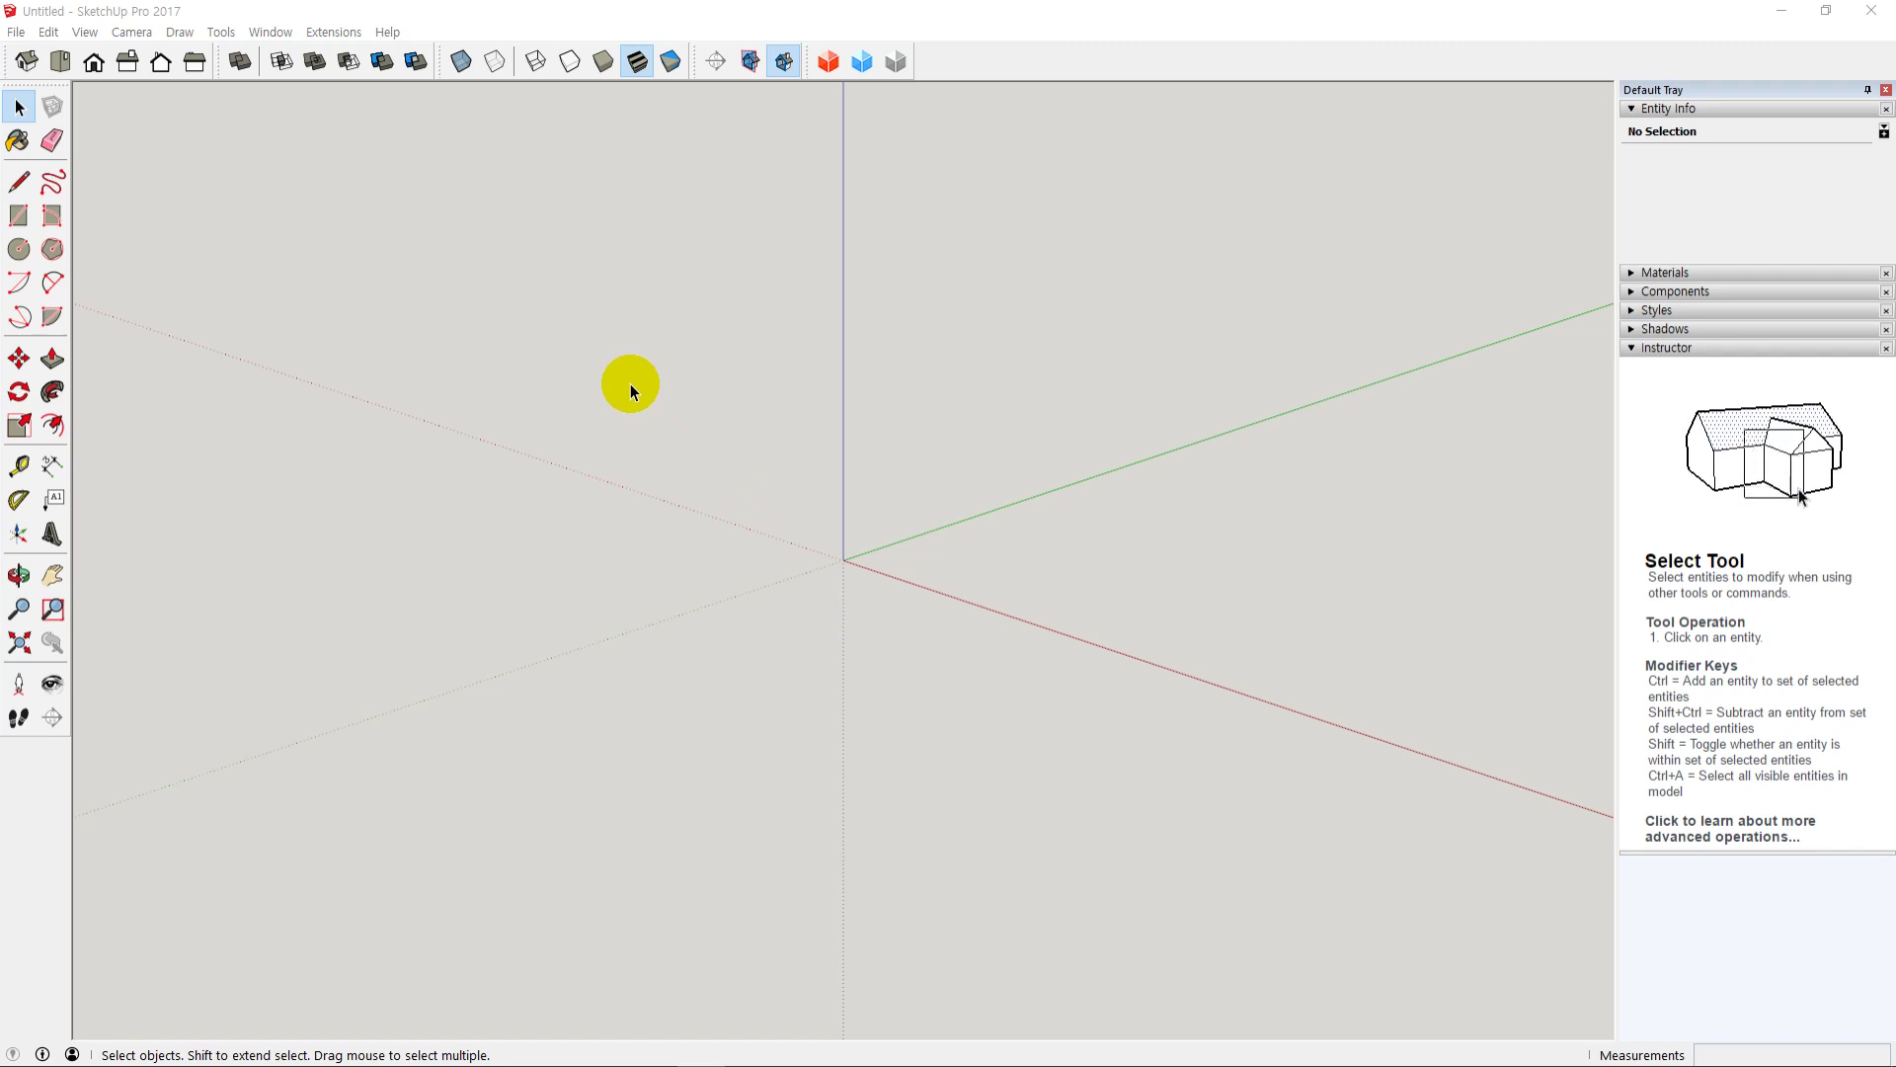
Step: Float the Extension Store toolbar over the drawing area and dock it back in its original place
{"action": "left_click_drag", "start_coordinate": [807, 77], "coordinate": [737, 203]}
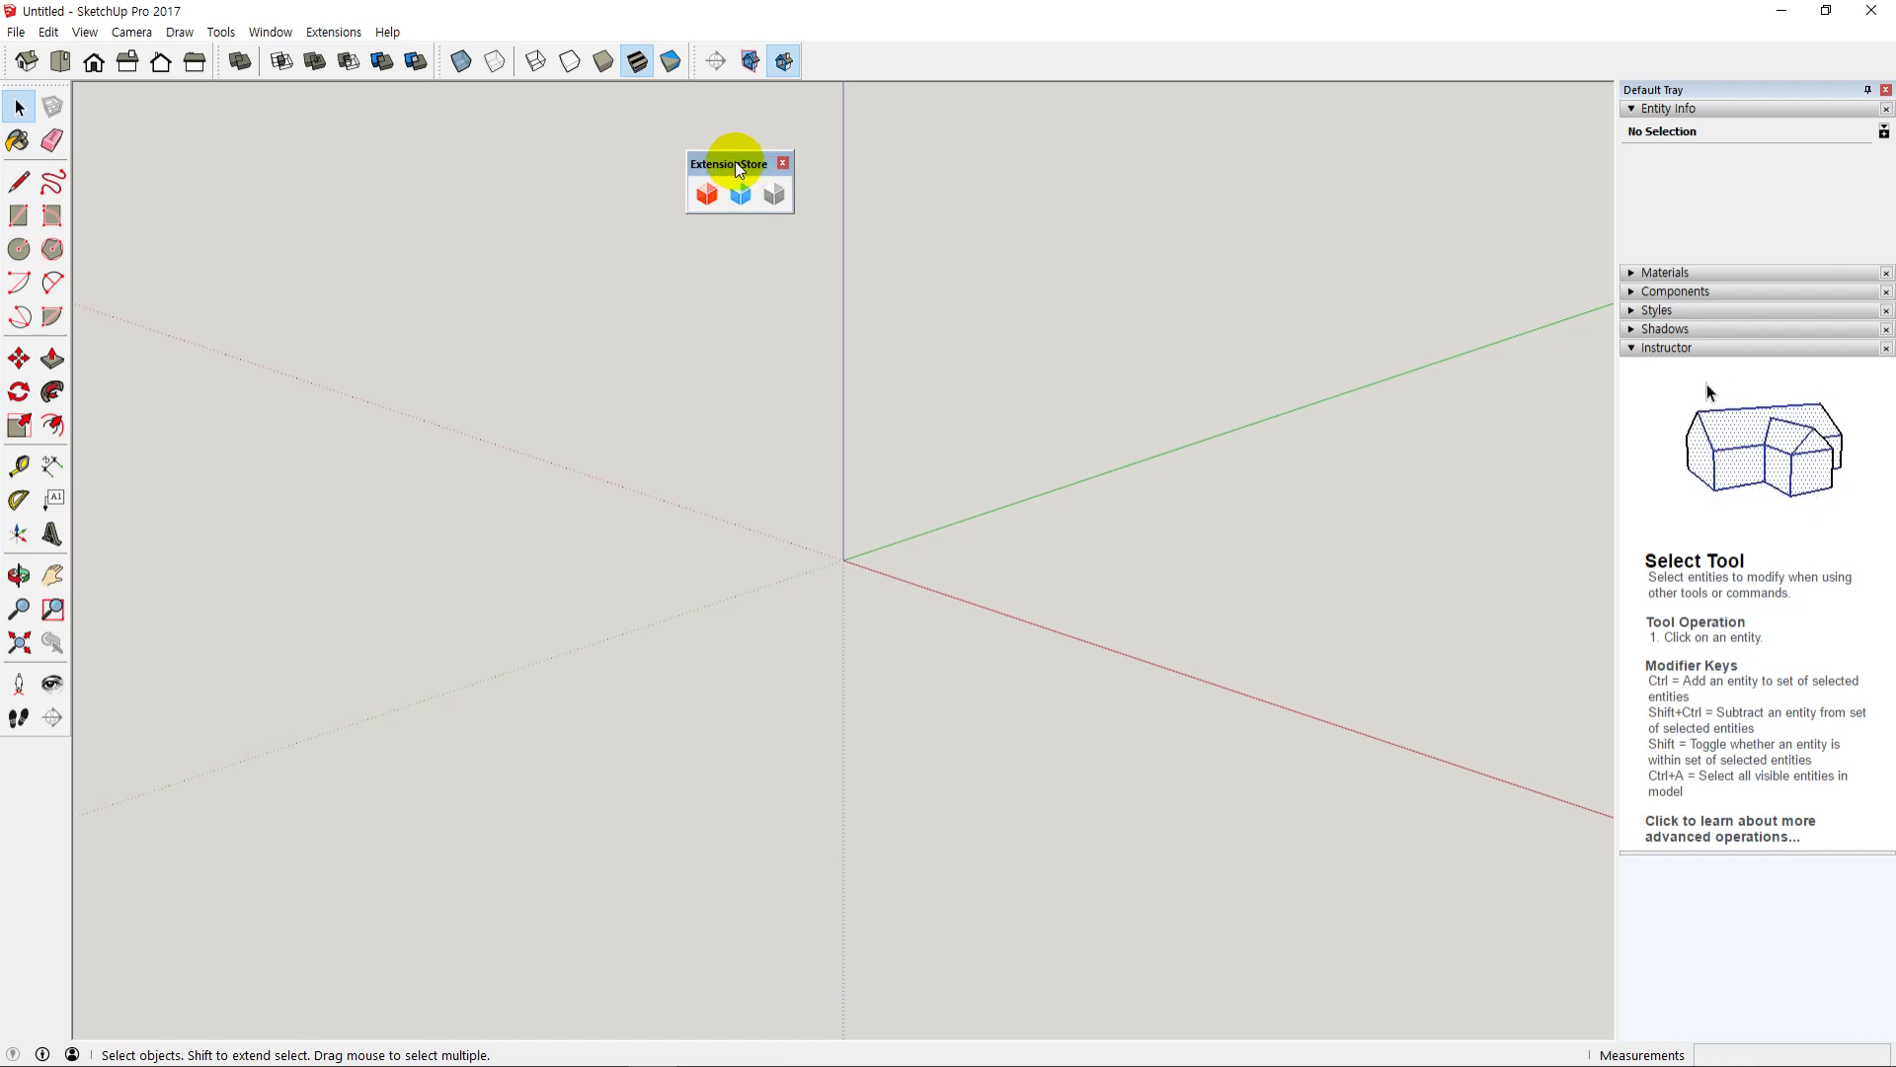
{"action": "left_click_drag", "start_coordinate": [735, 162], "coordinate": [835, 58]}
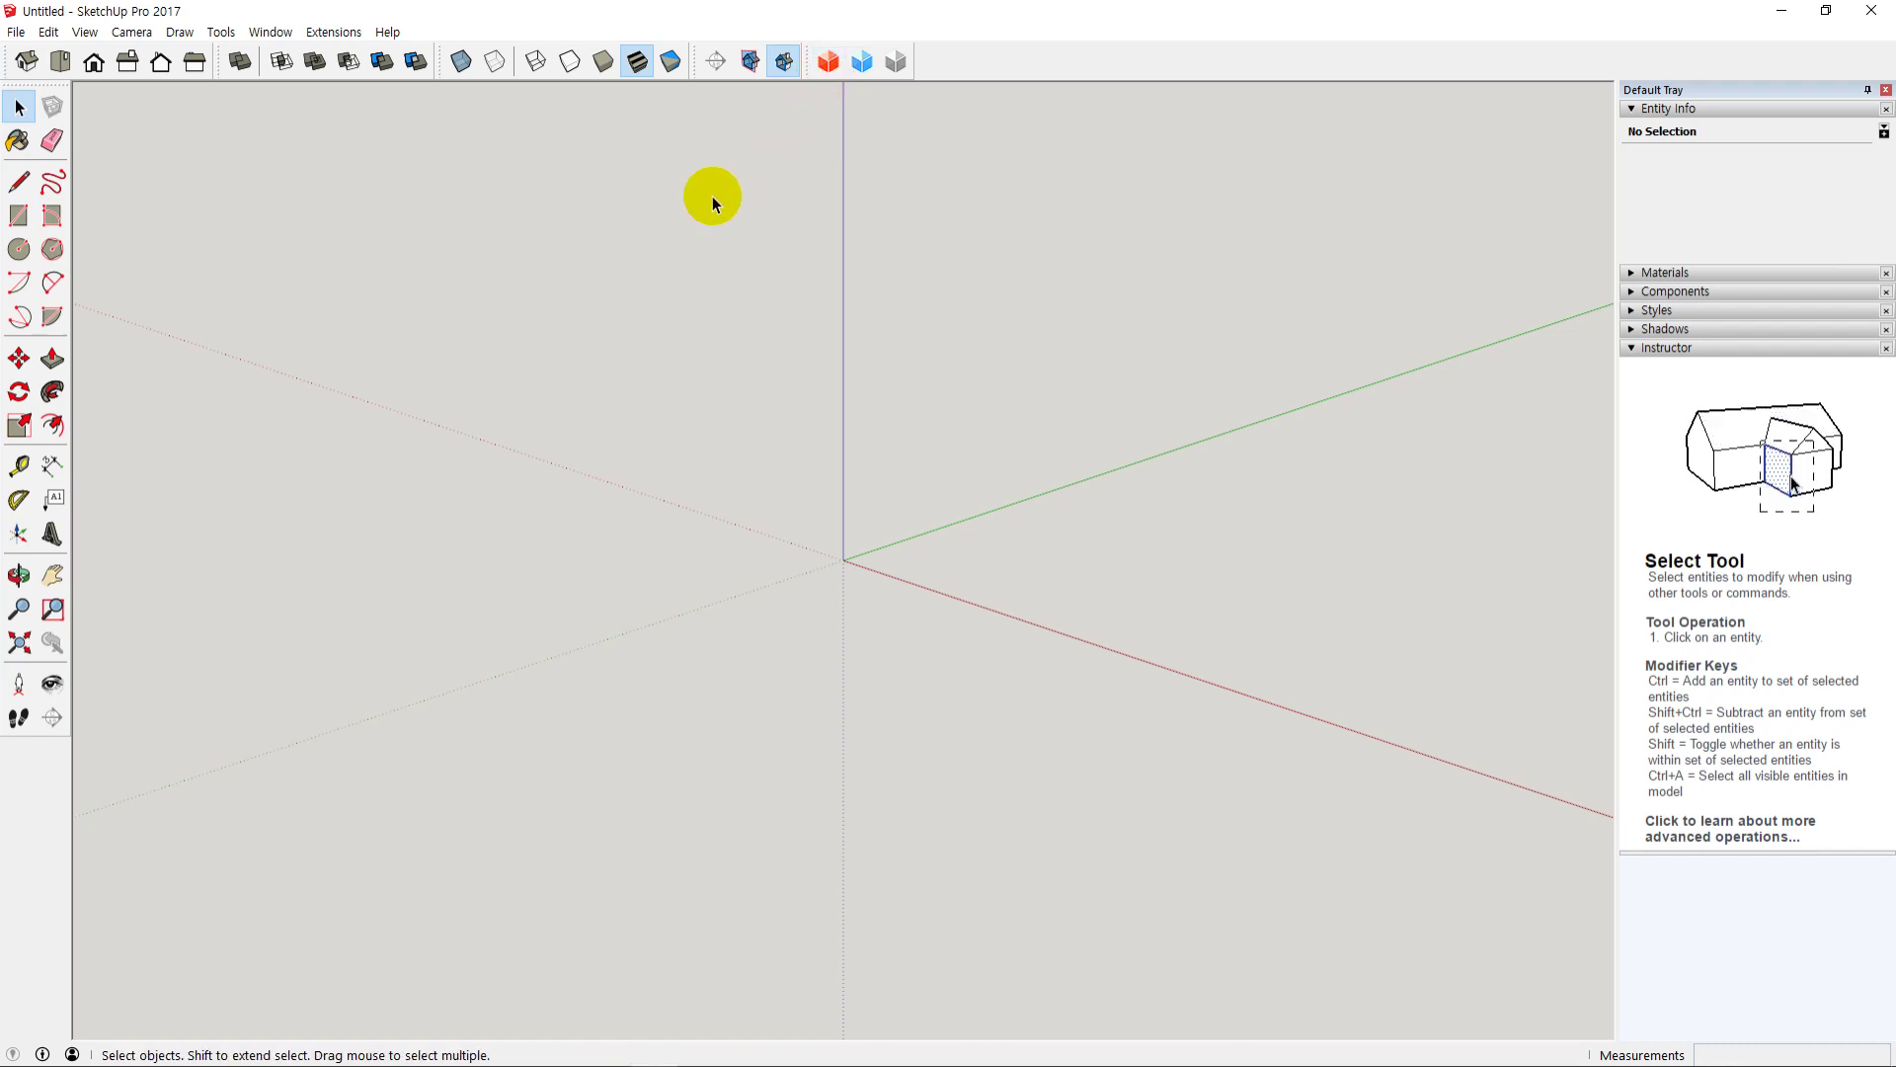
Step: Open the Extension Warehouse and bring up the SketchUp STL extension's page from the top extensions
{"action": "left_click", "coordinate": [275, 35]}
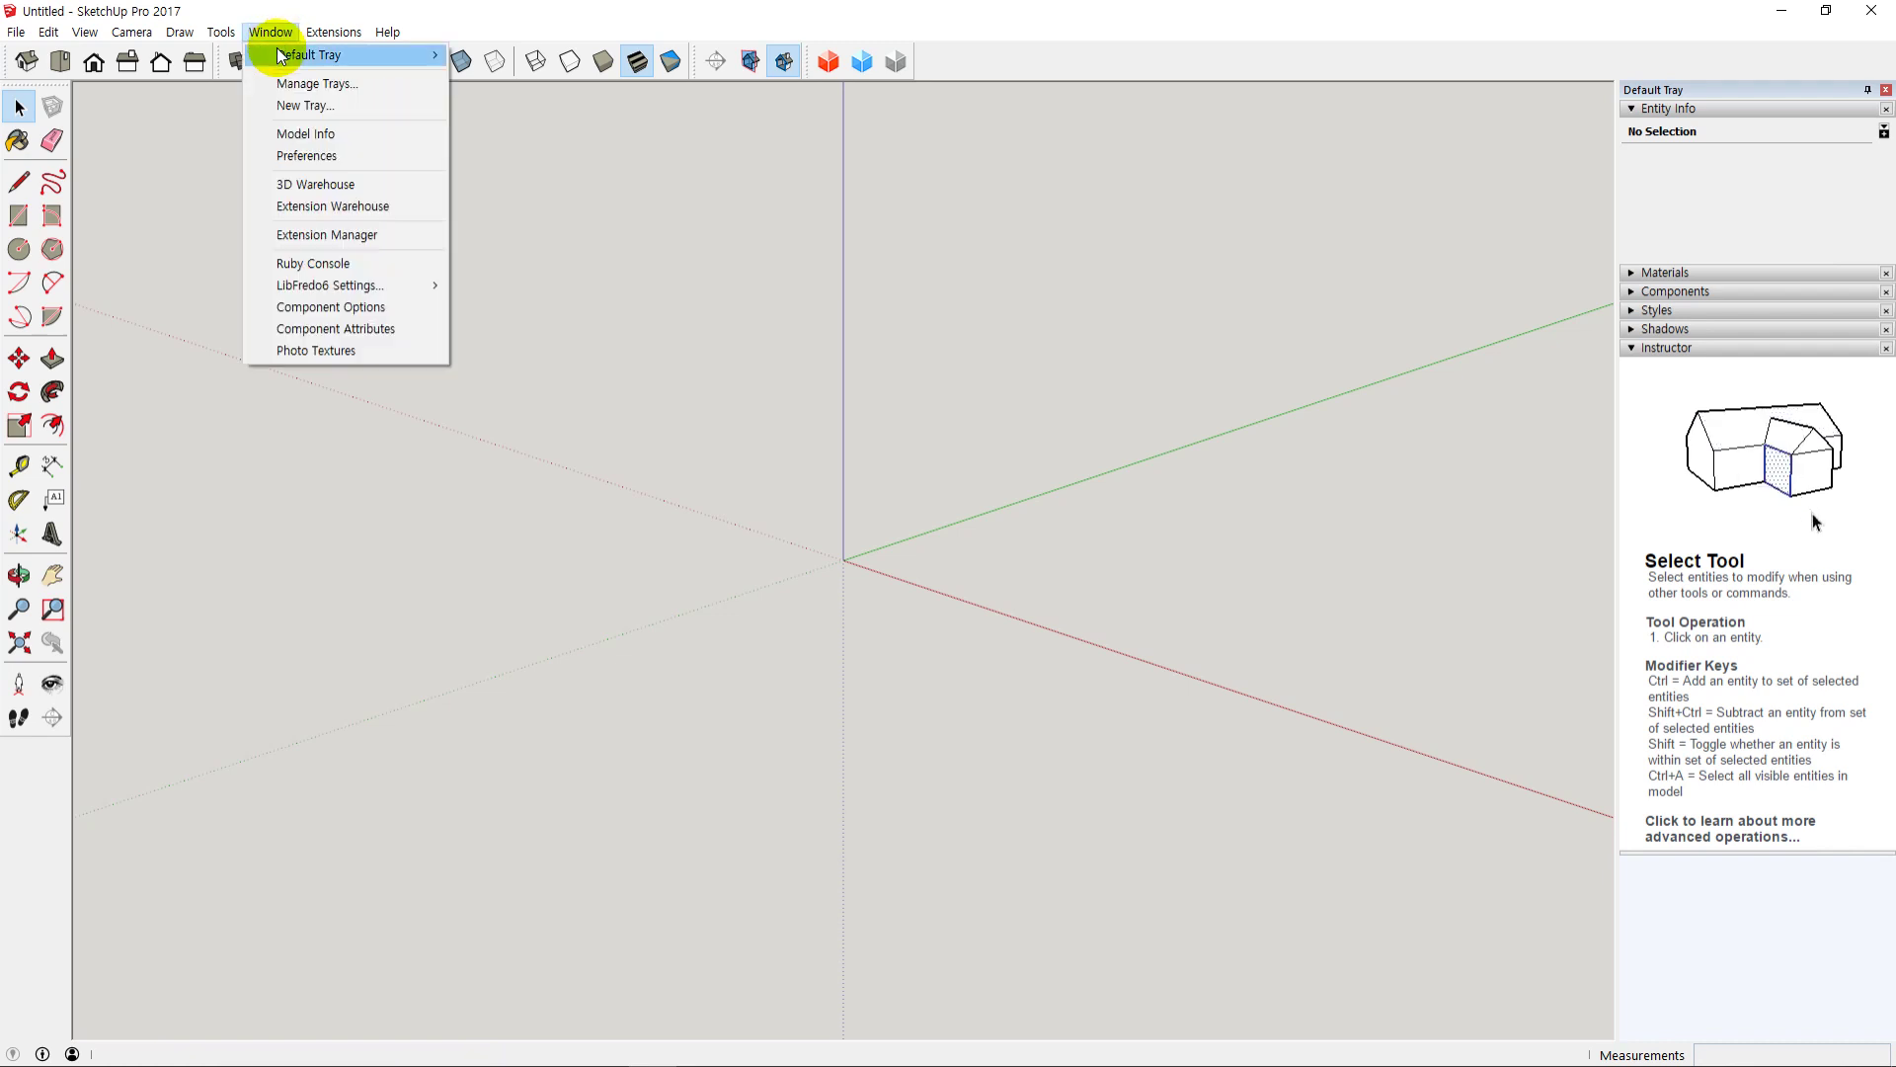
{"action": "left_click", "coordinate": [391, 211]}
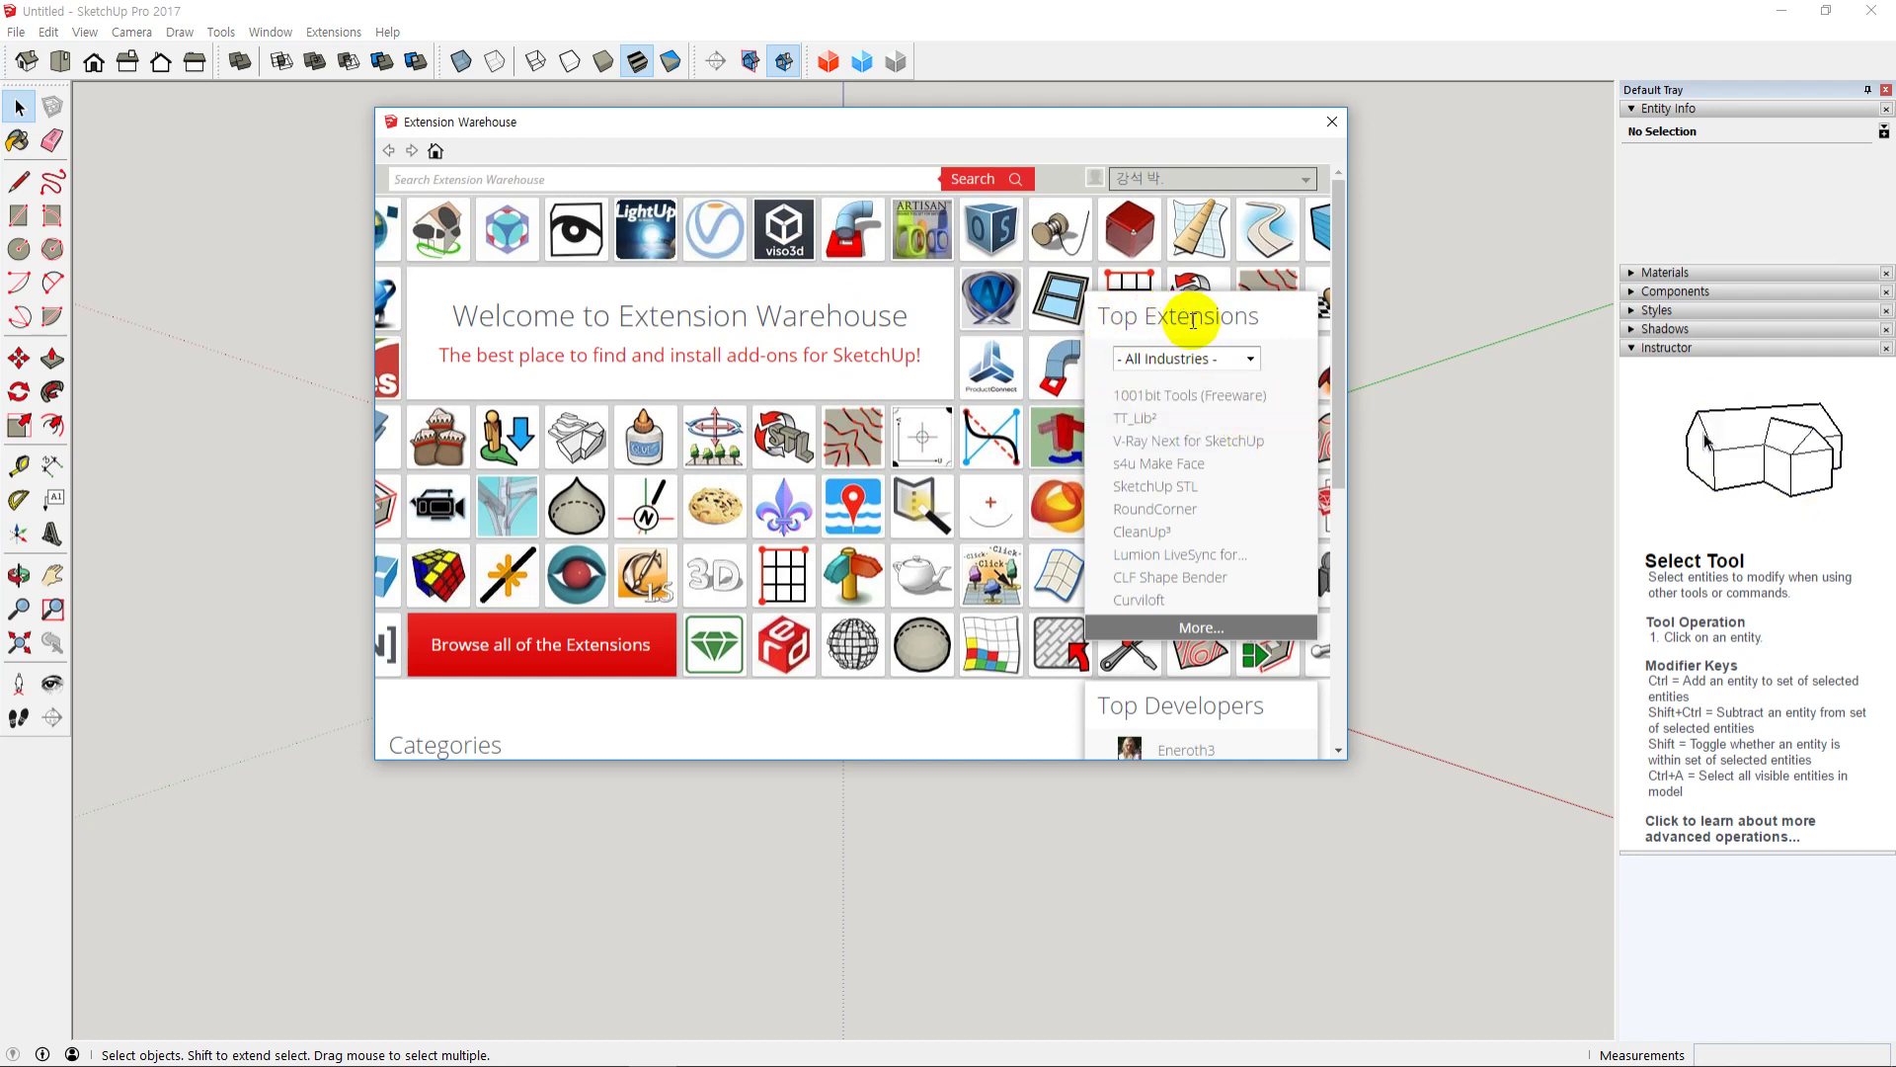
{"action": "left_click", "coordinate": [1246, 490]}
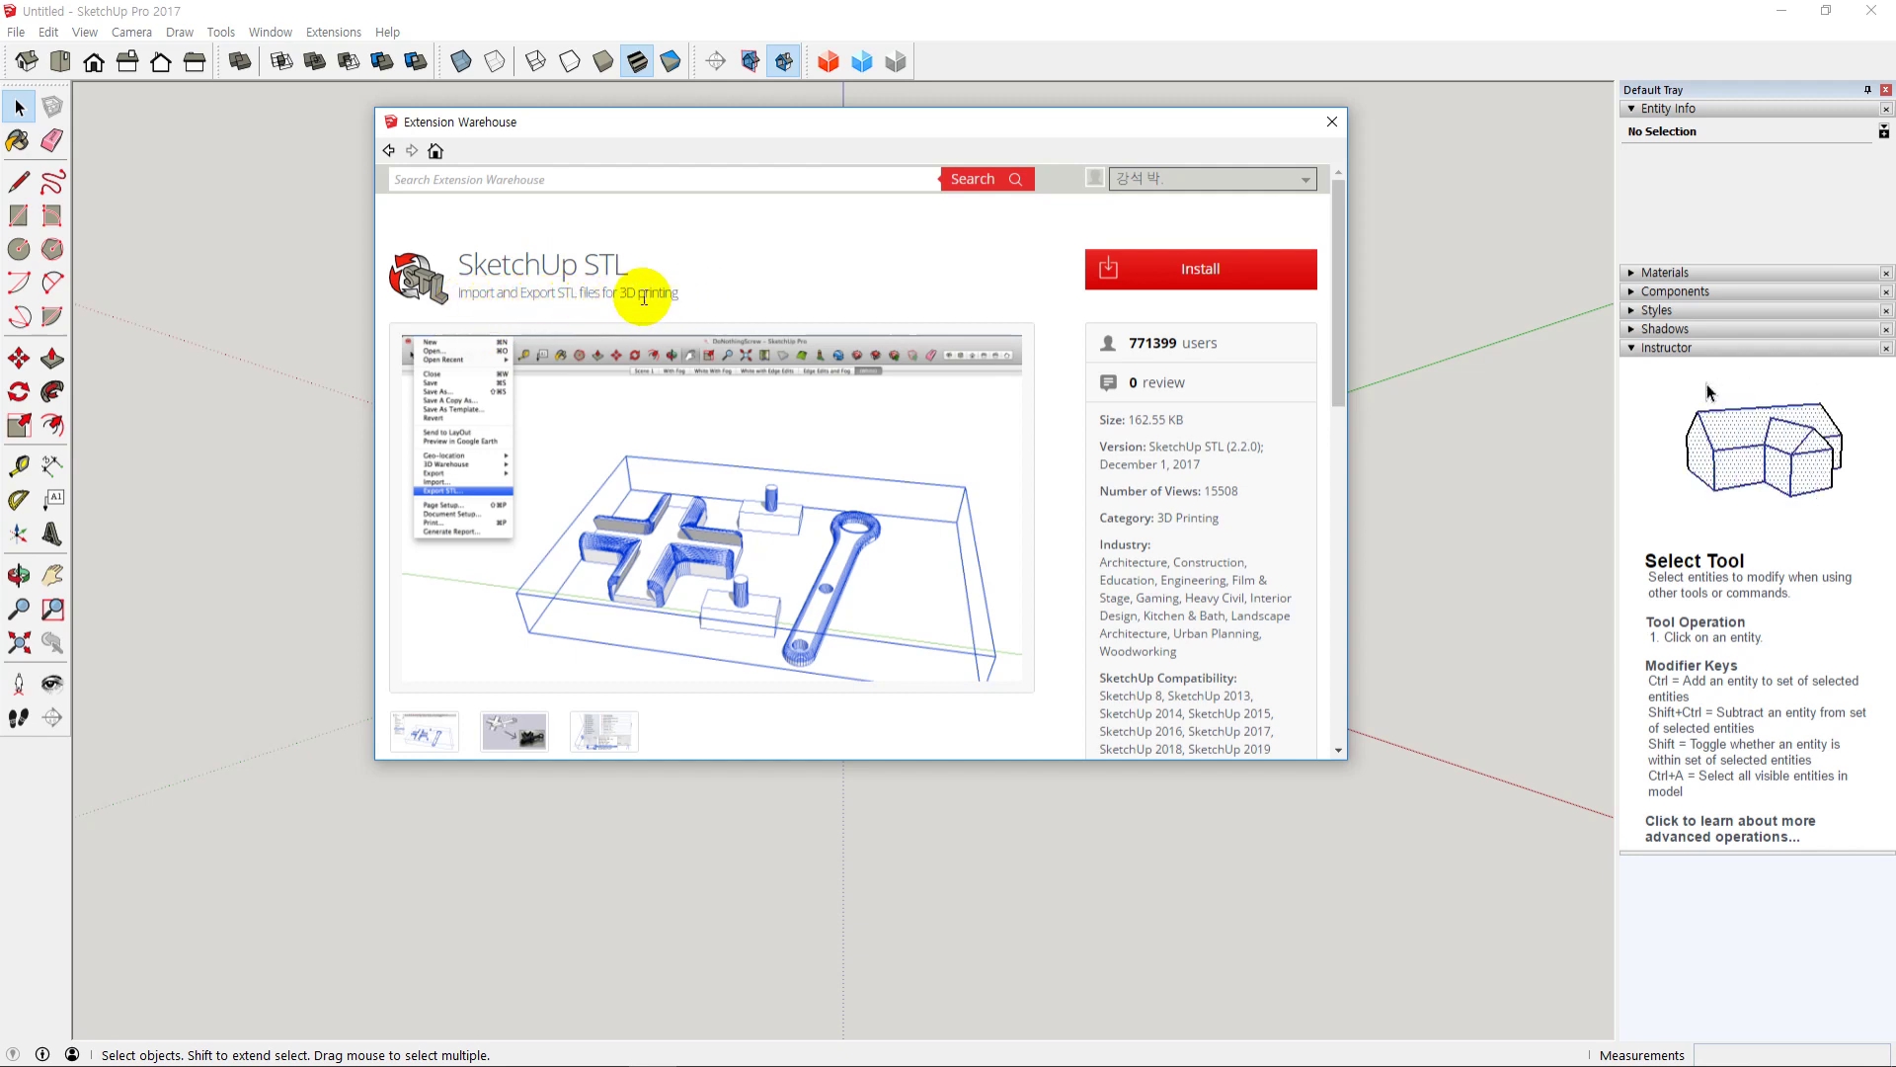
{"action": "left_click_drag", "start_coordinate": [619, 295], "coordinate": [709, 298]}
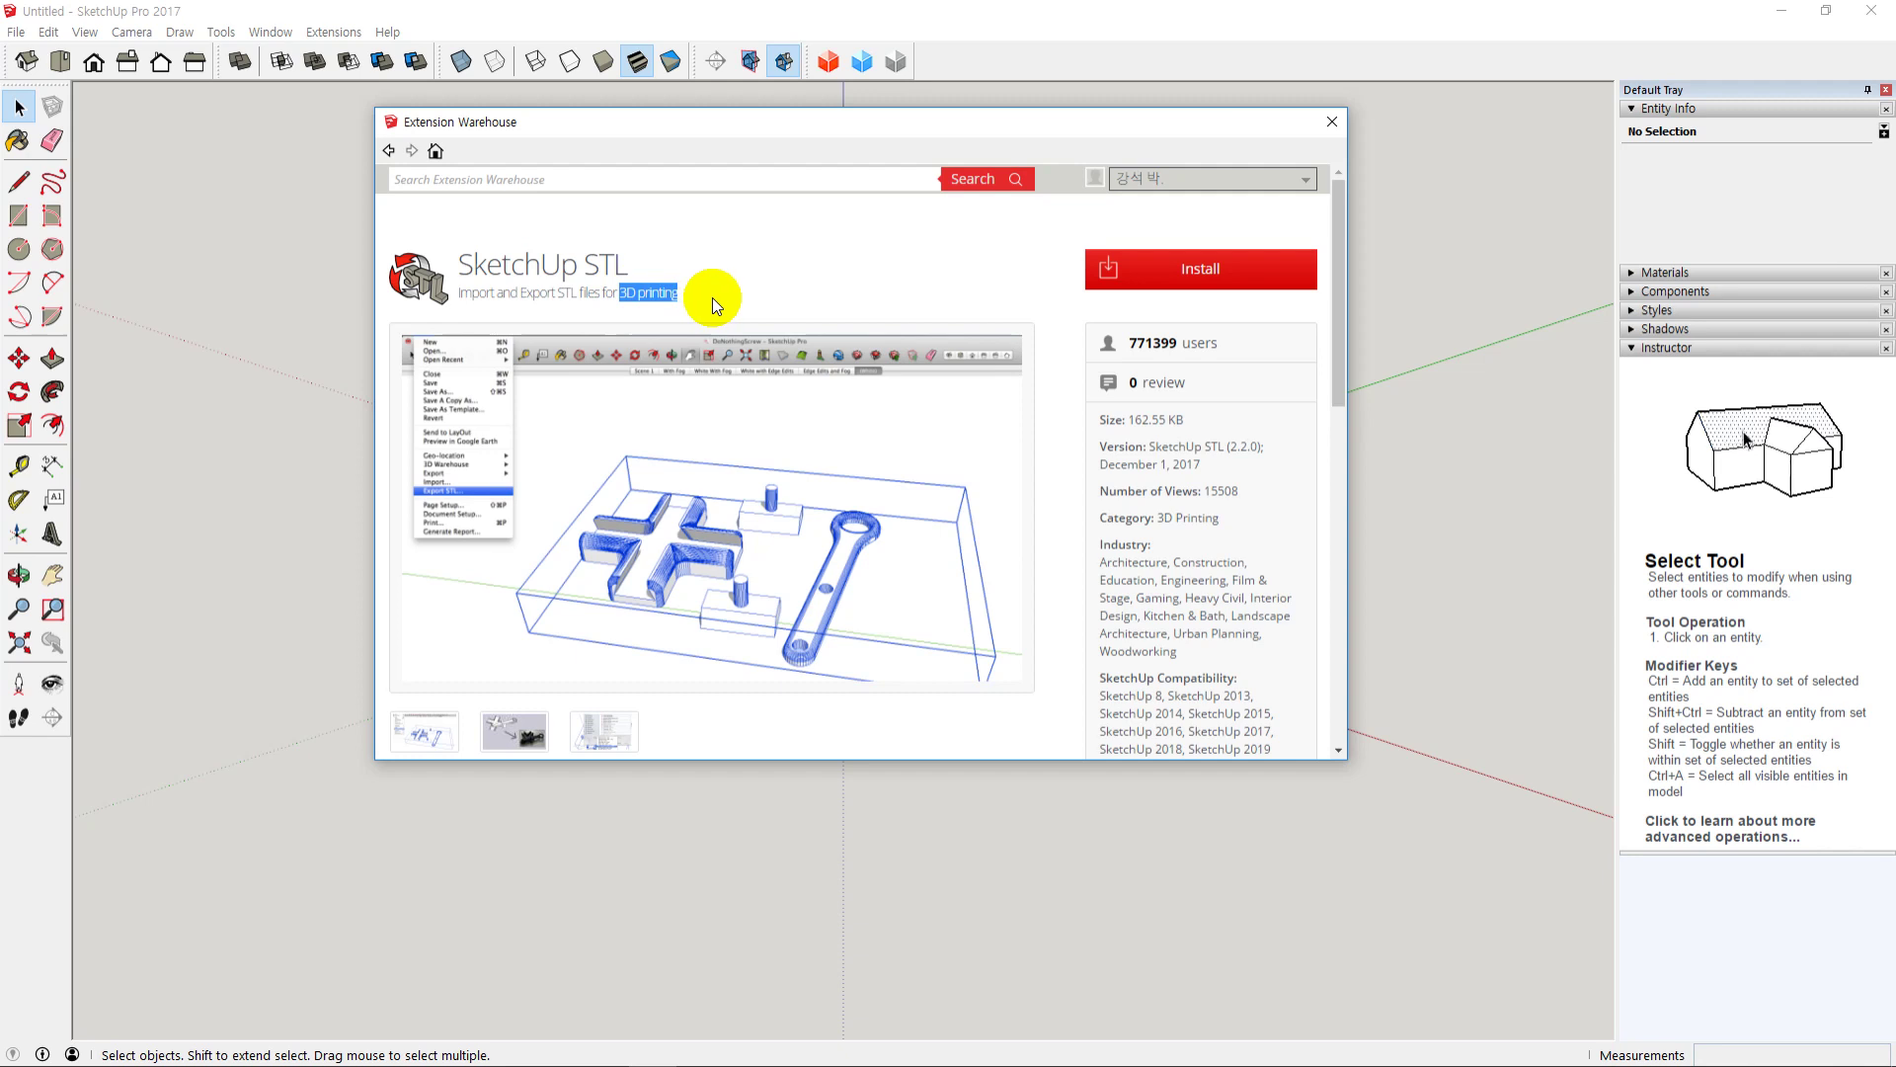
{"action": "left_click", "coordinate": [713, 298]}
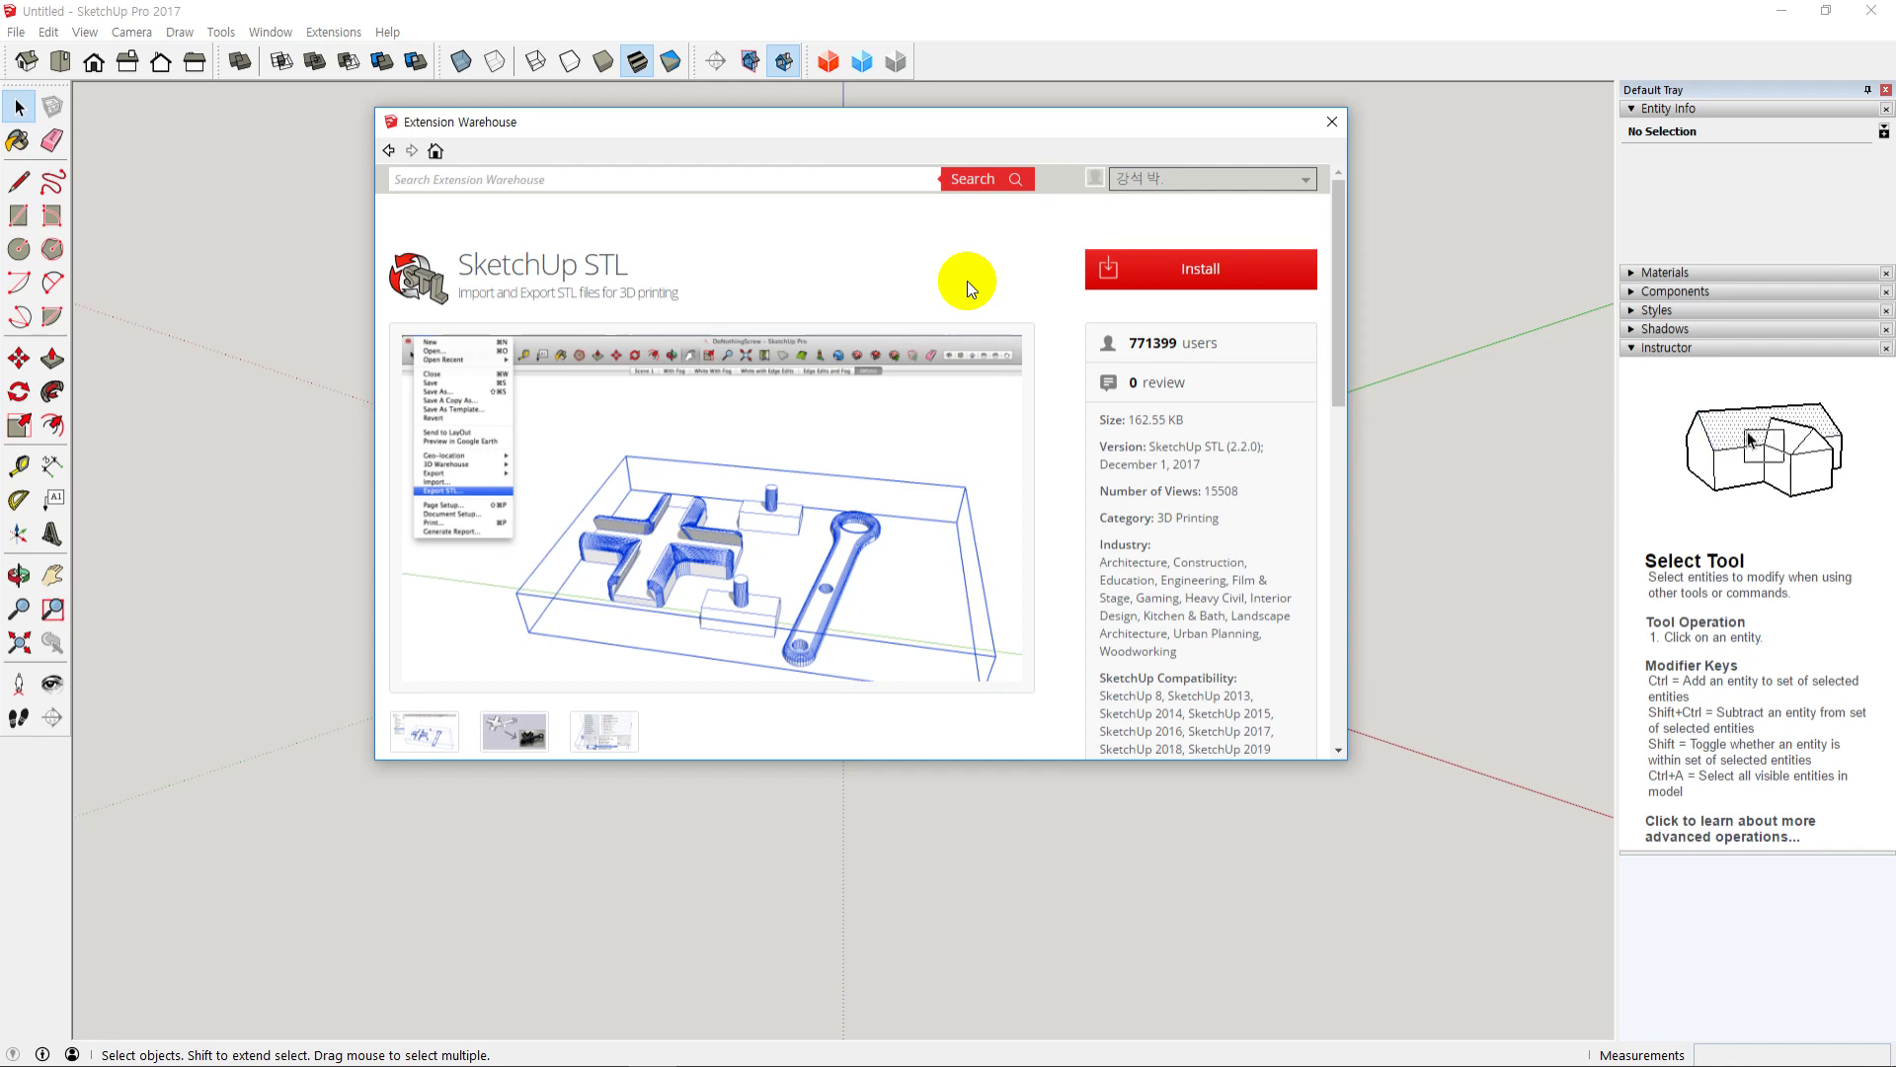
Step: Install the SketchUp STL extension, allow its file system access, and close the Extension Warehouse
{"action": "left_click", "coordinate": [1210, 284]}
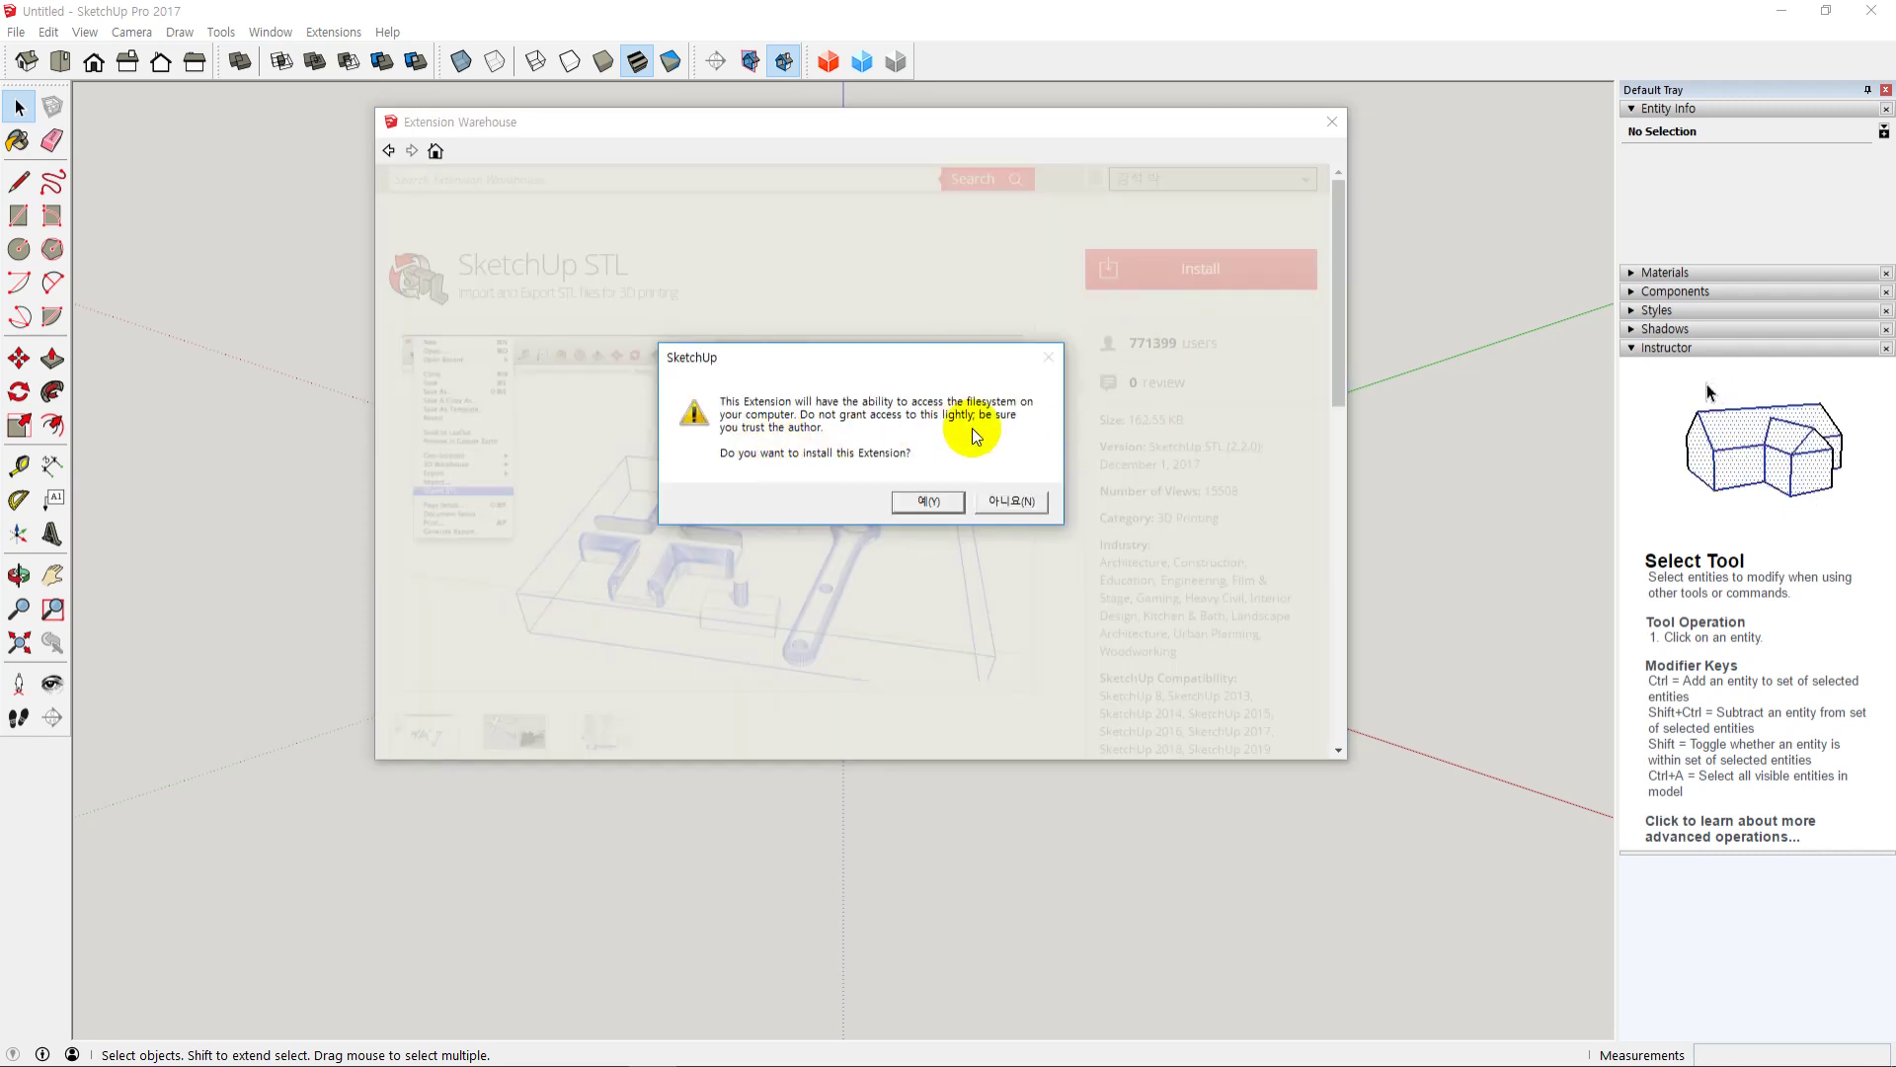
{"action": "left_click", "coordinate": [928, 500]}
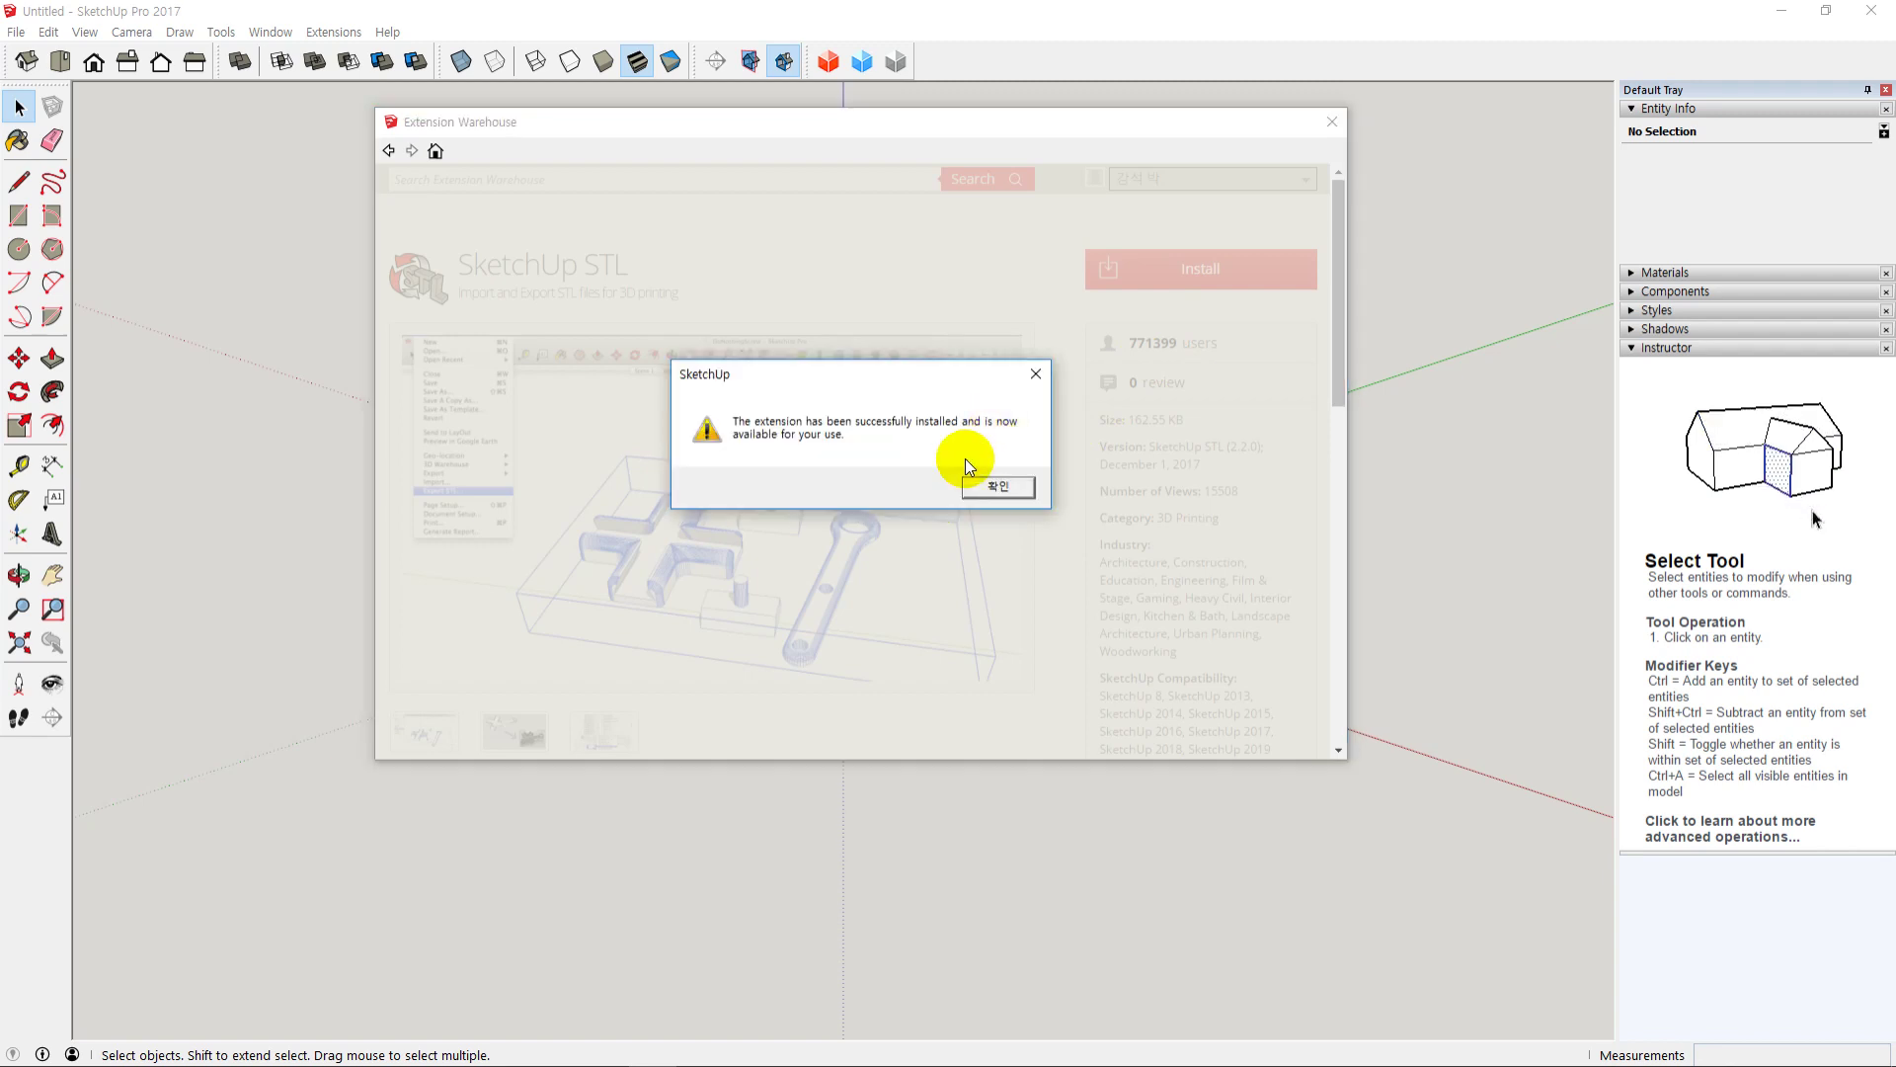
{"action": "left_click", "coordinate": [1016, 484]}
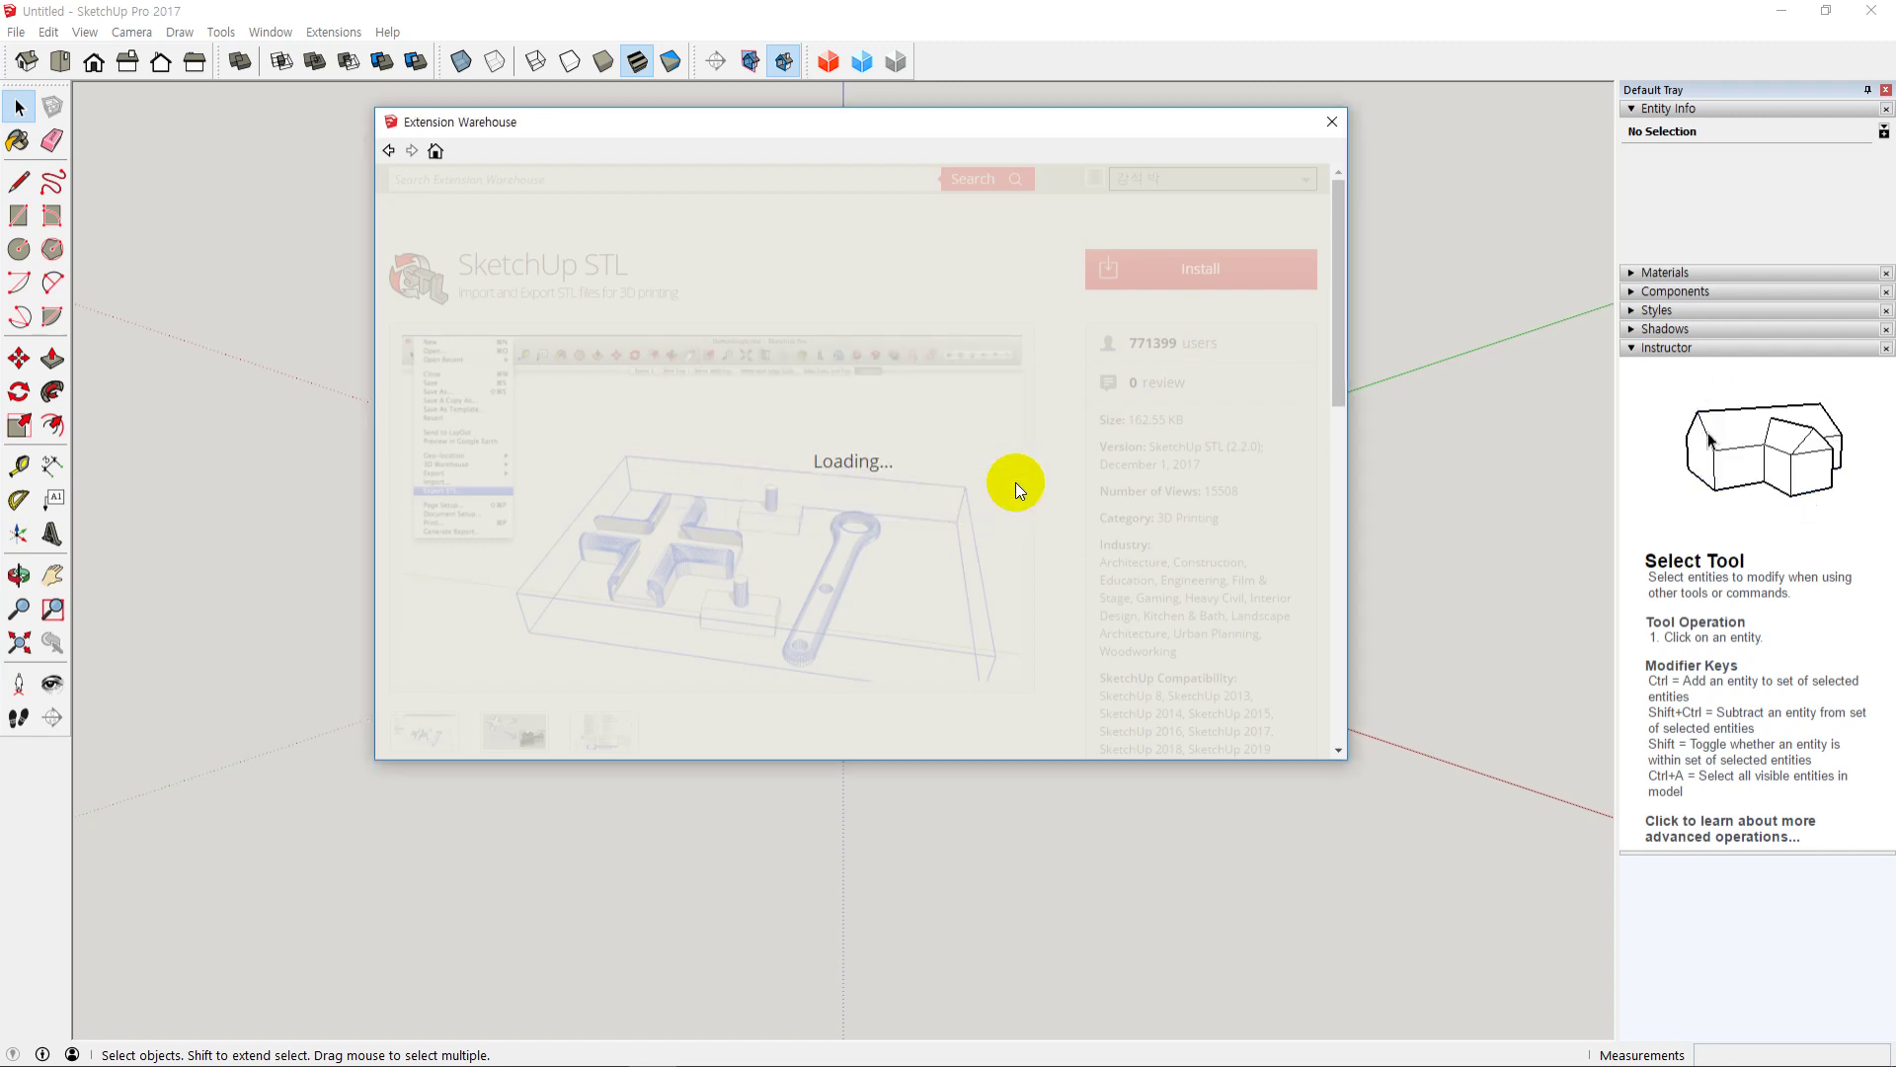
{"action": "left_click", "coordinate": [1332, 122]}
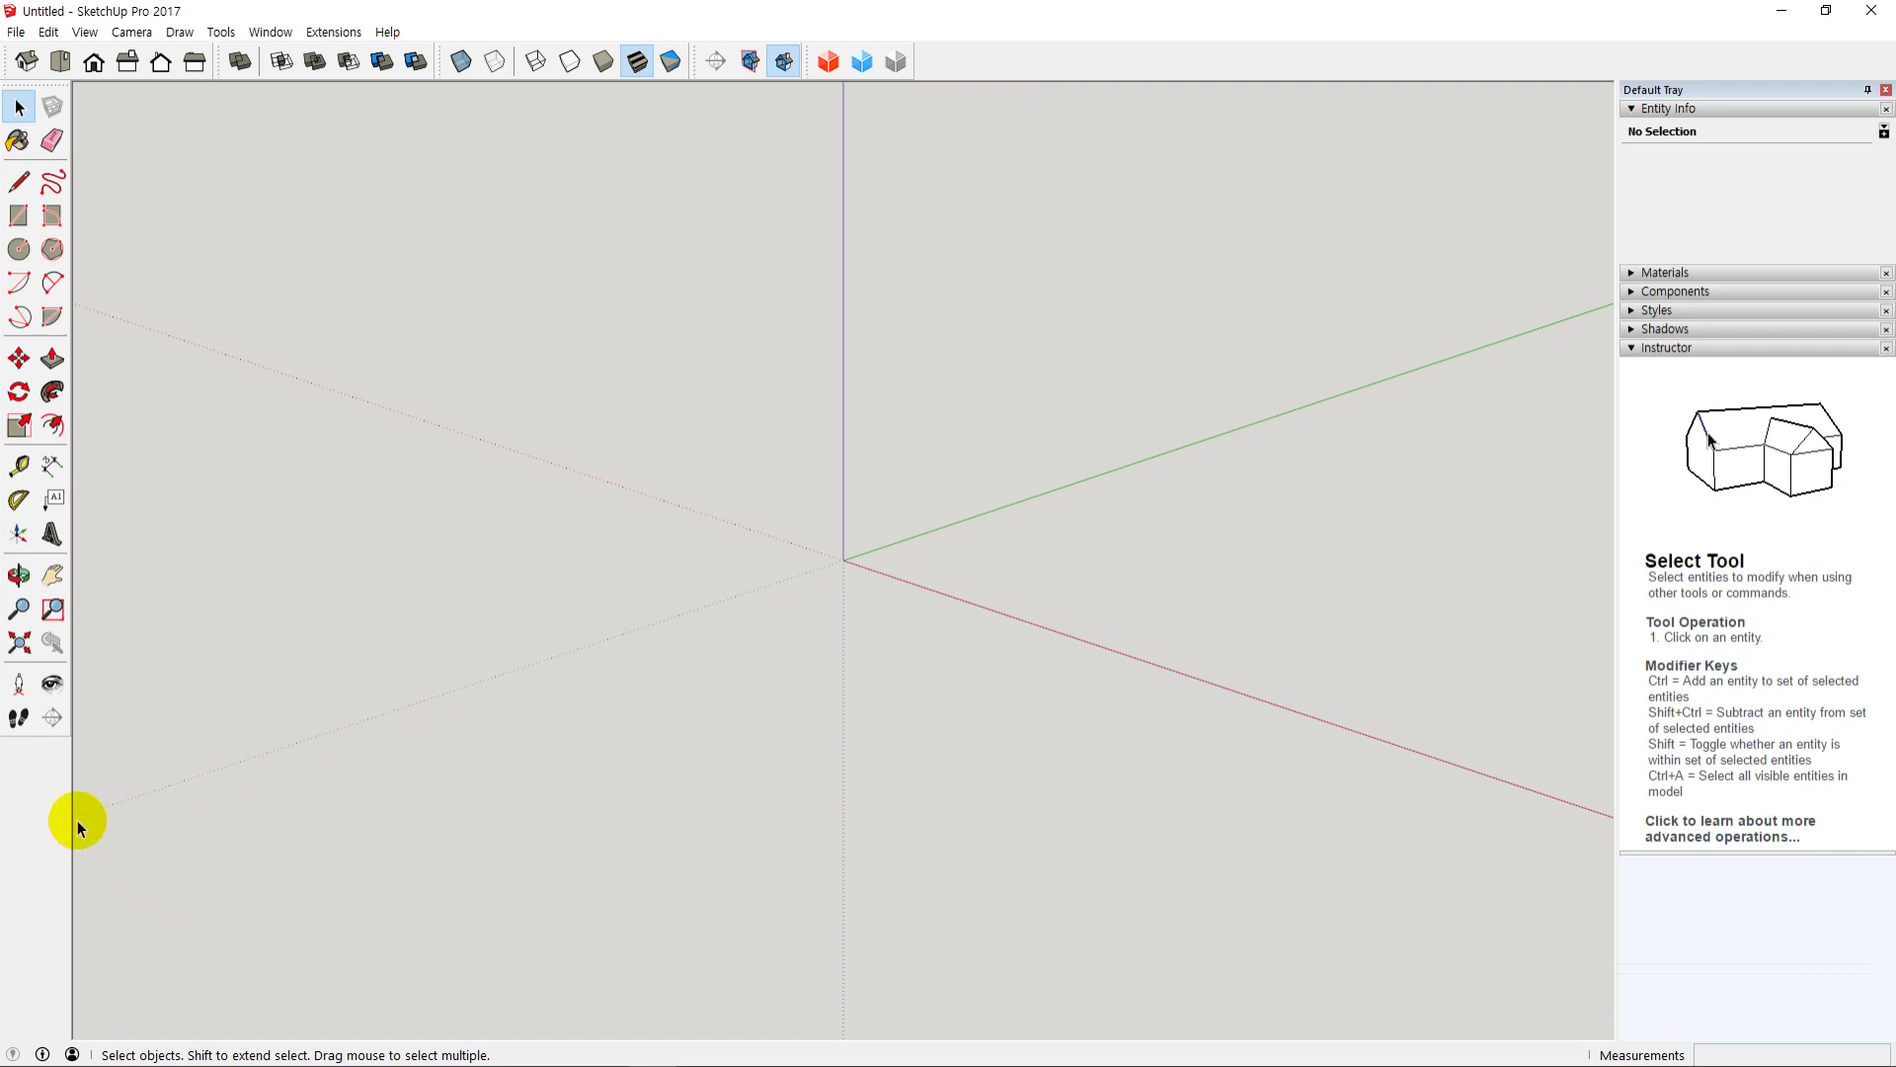
{"action": "left_click", "coordinate": [16, 34]}
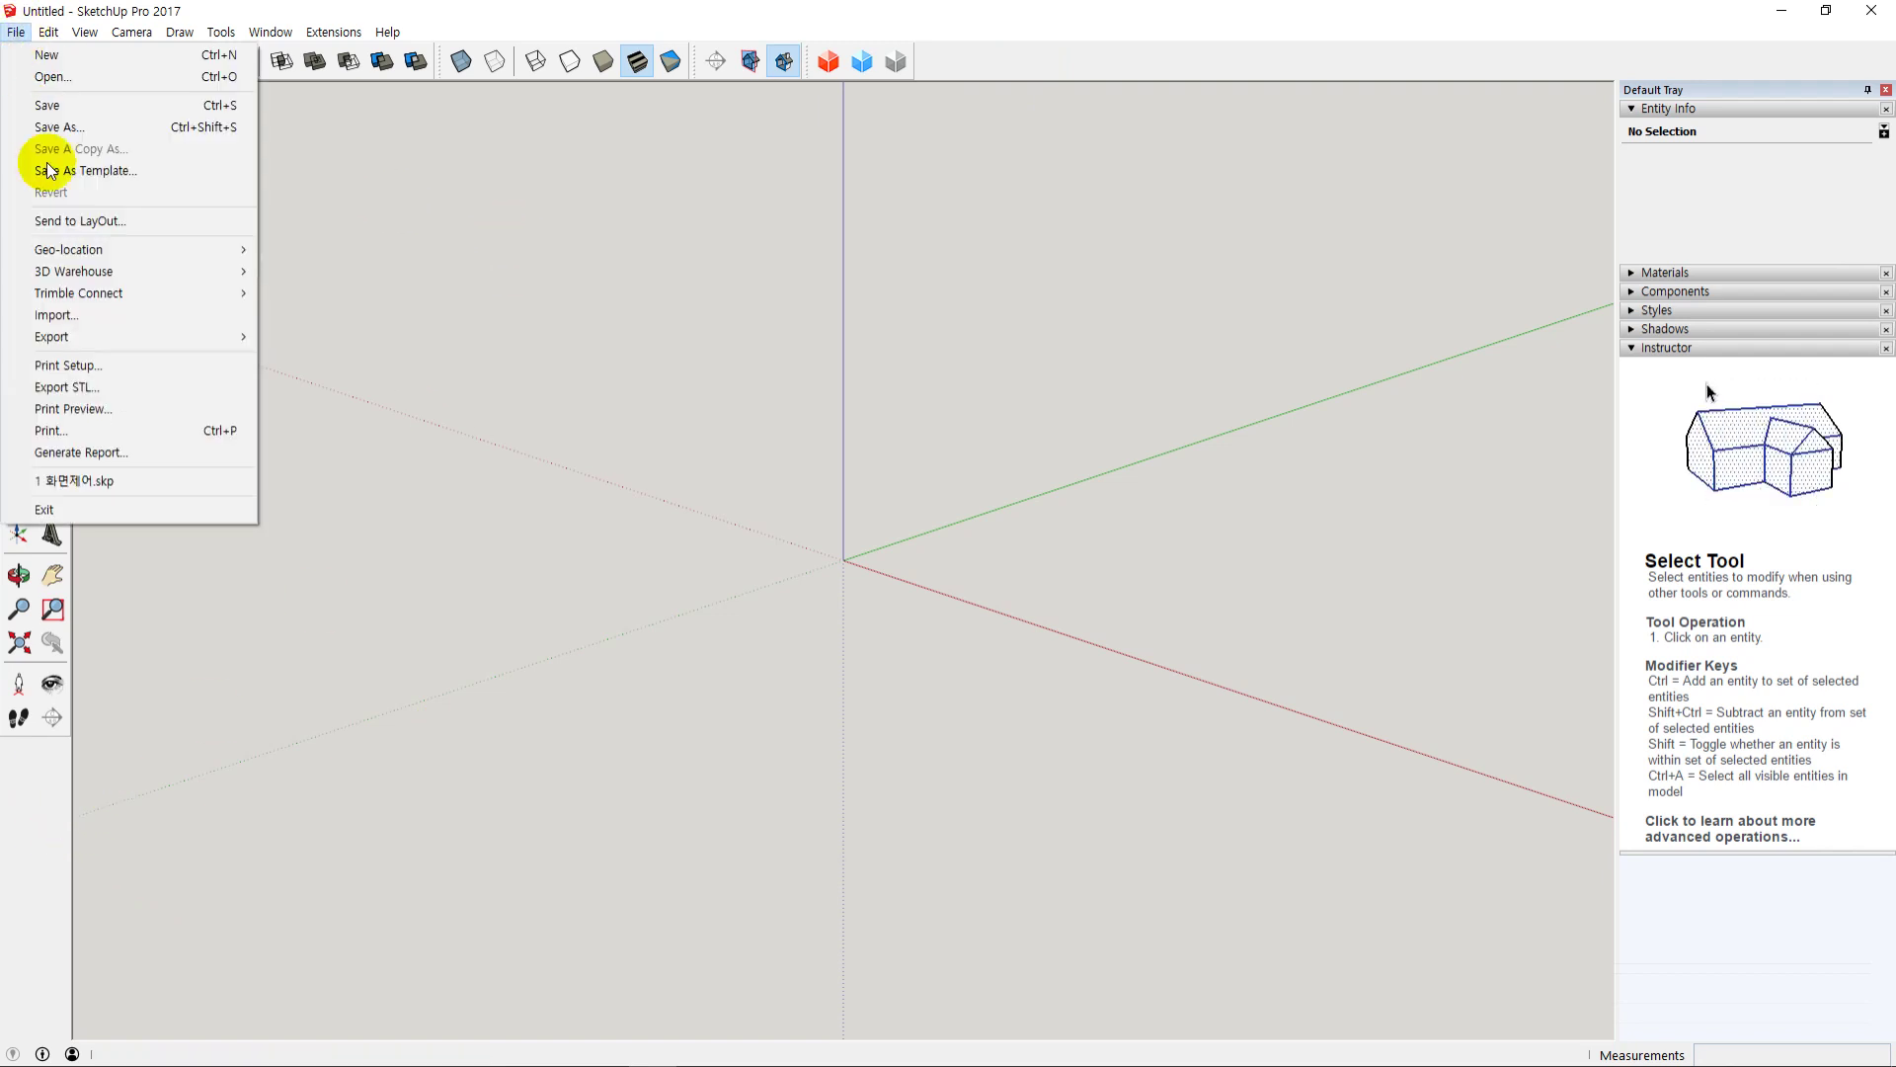
{"action": "mouse_move", "coordinate": [93, 338]}
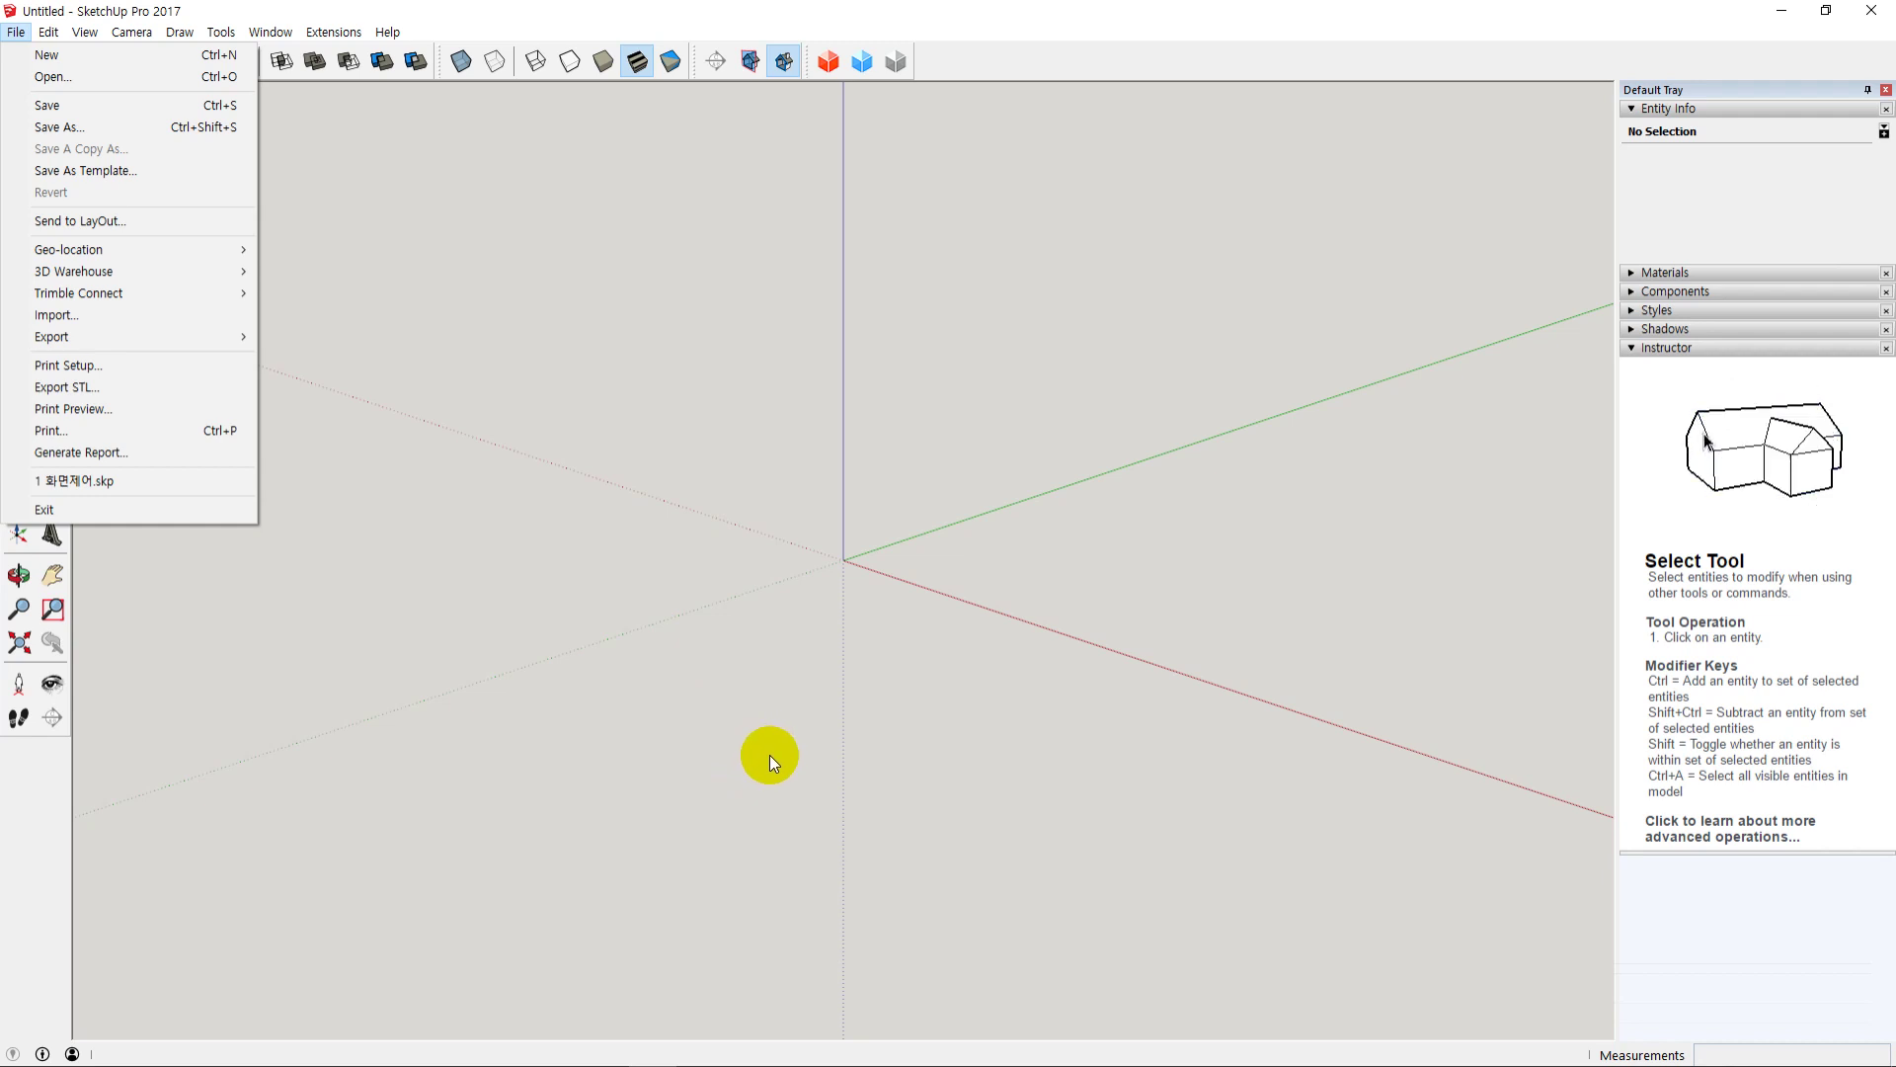
{"action": "left_click", "coordinate": [773, 752]}
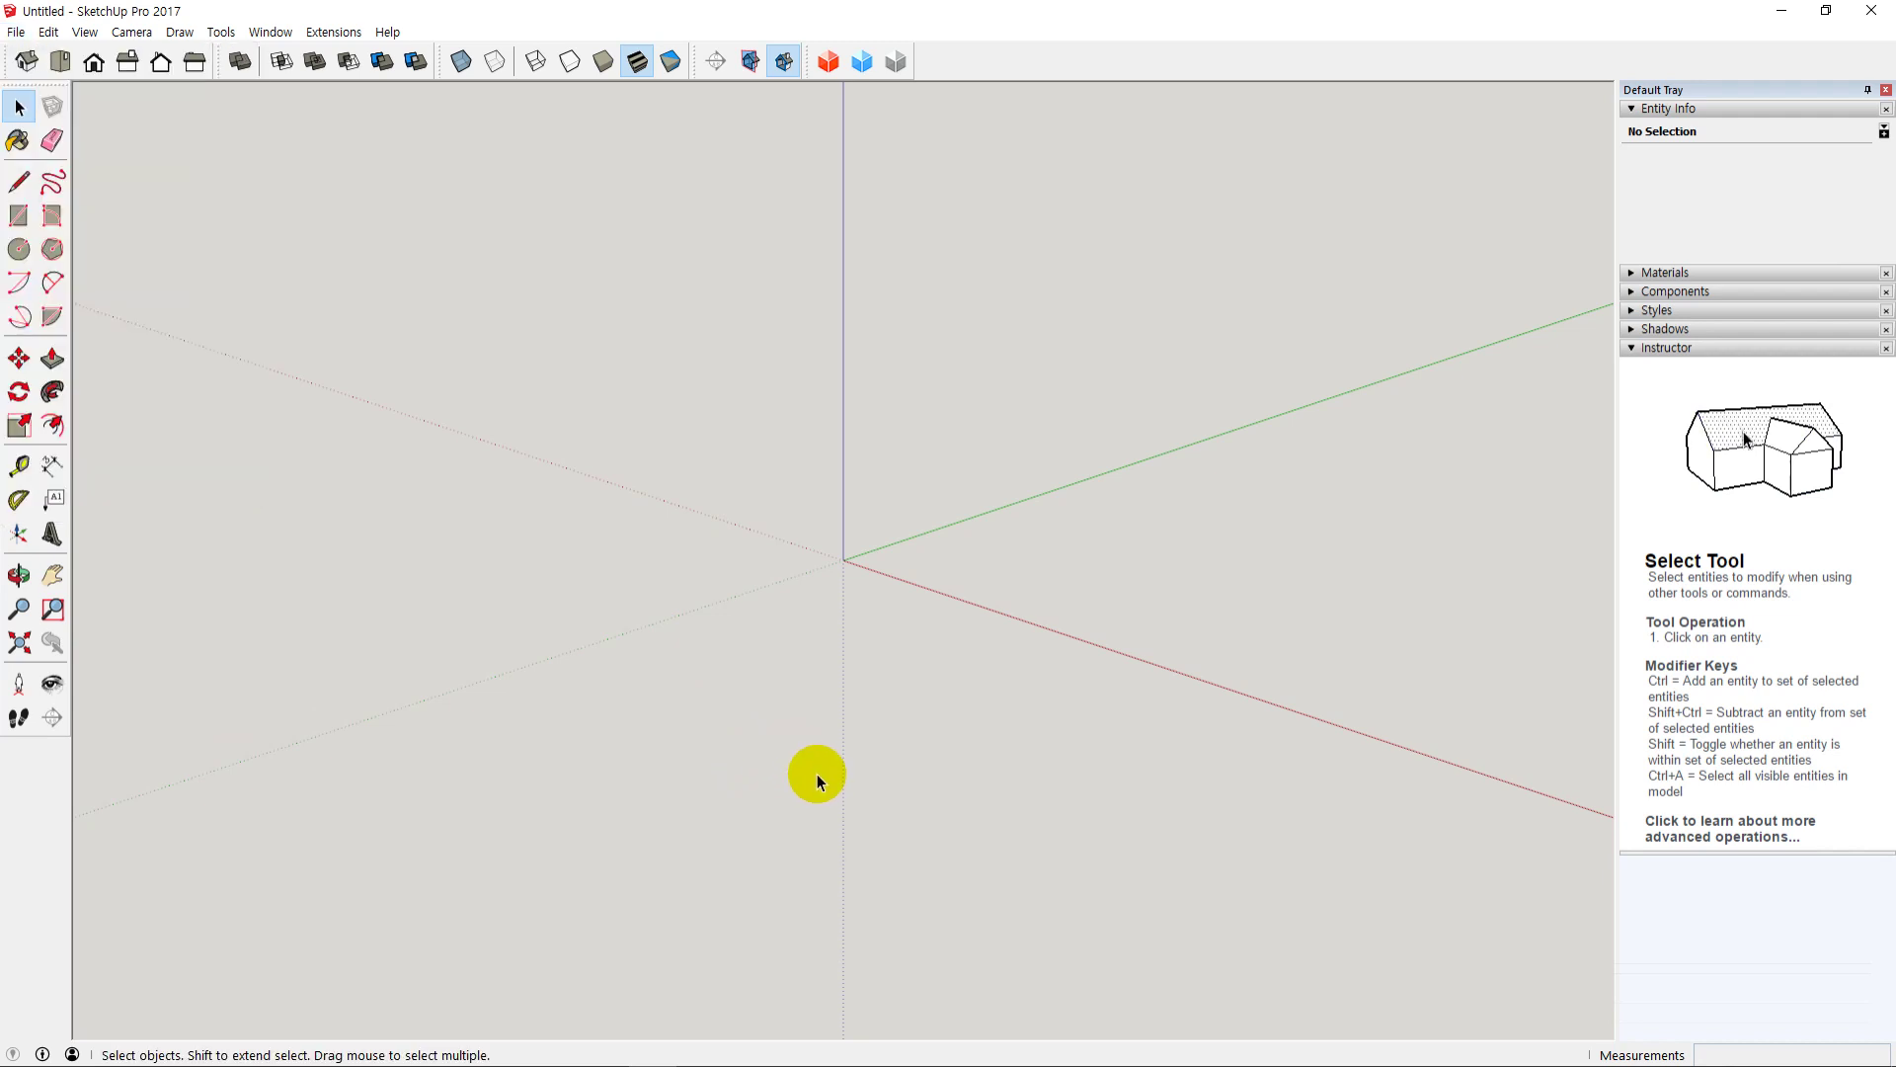
Step: Draw a rectangle on the ground plane starting at the origin and Push/Pull it up into a box
{"action": "middle_click_drag", "start_coordinate": [539, 745], "coordinate": [405, 691]}
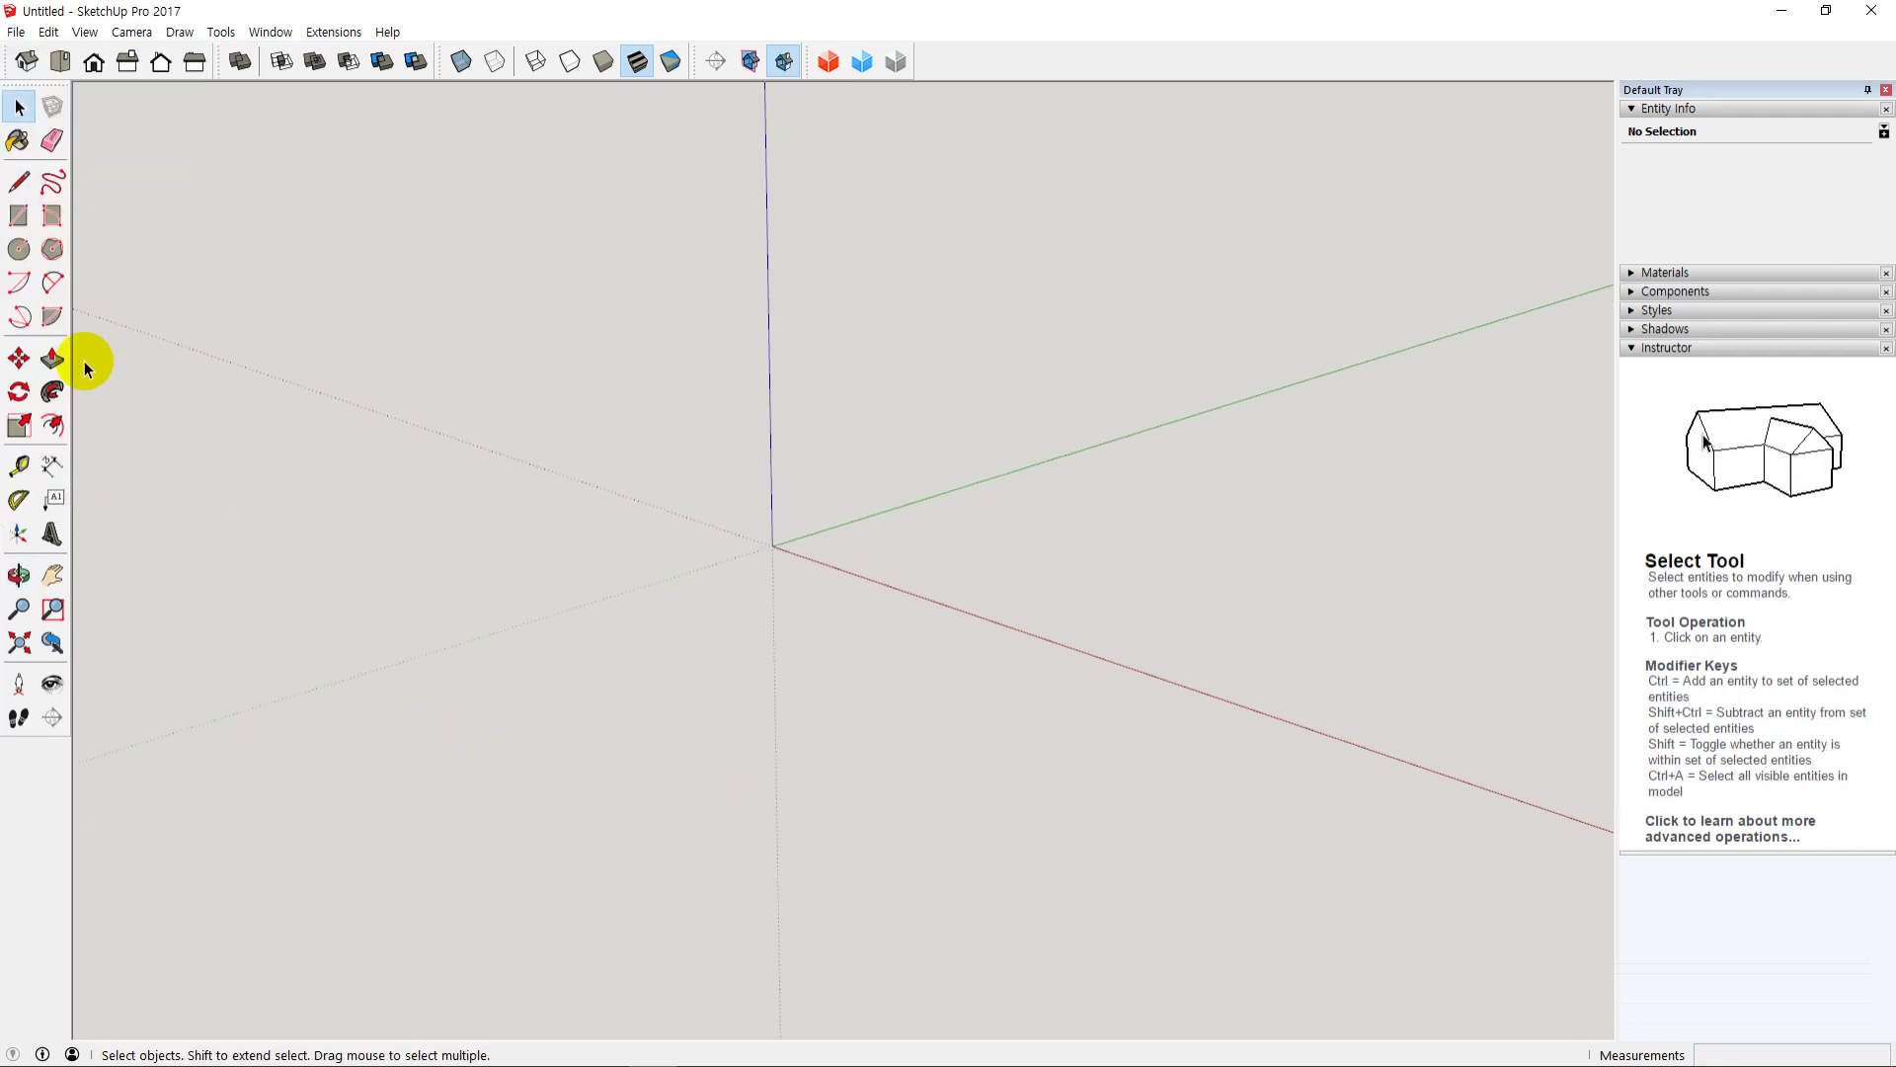
{"action": "left_click", "coordinate": [27, 219]}
{"action": "left_click", "coordinate": [773, 546]}
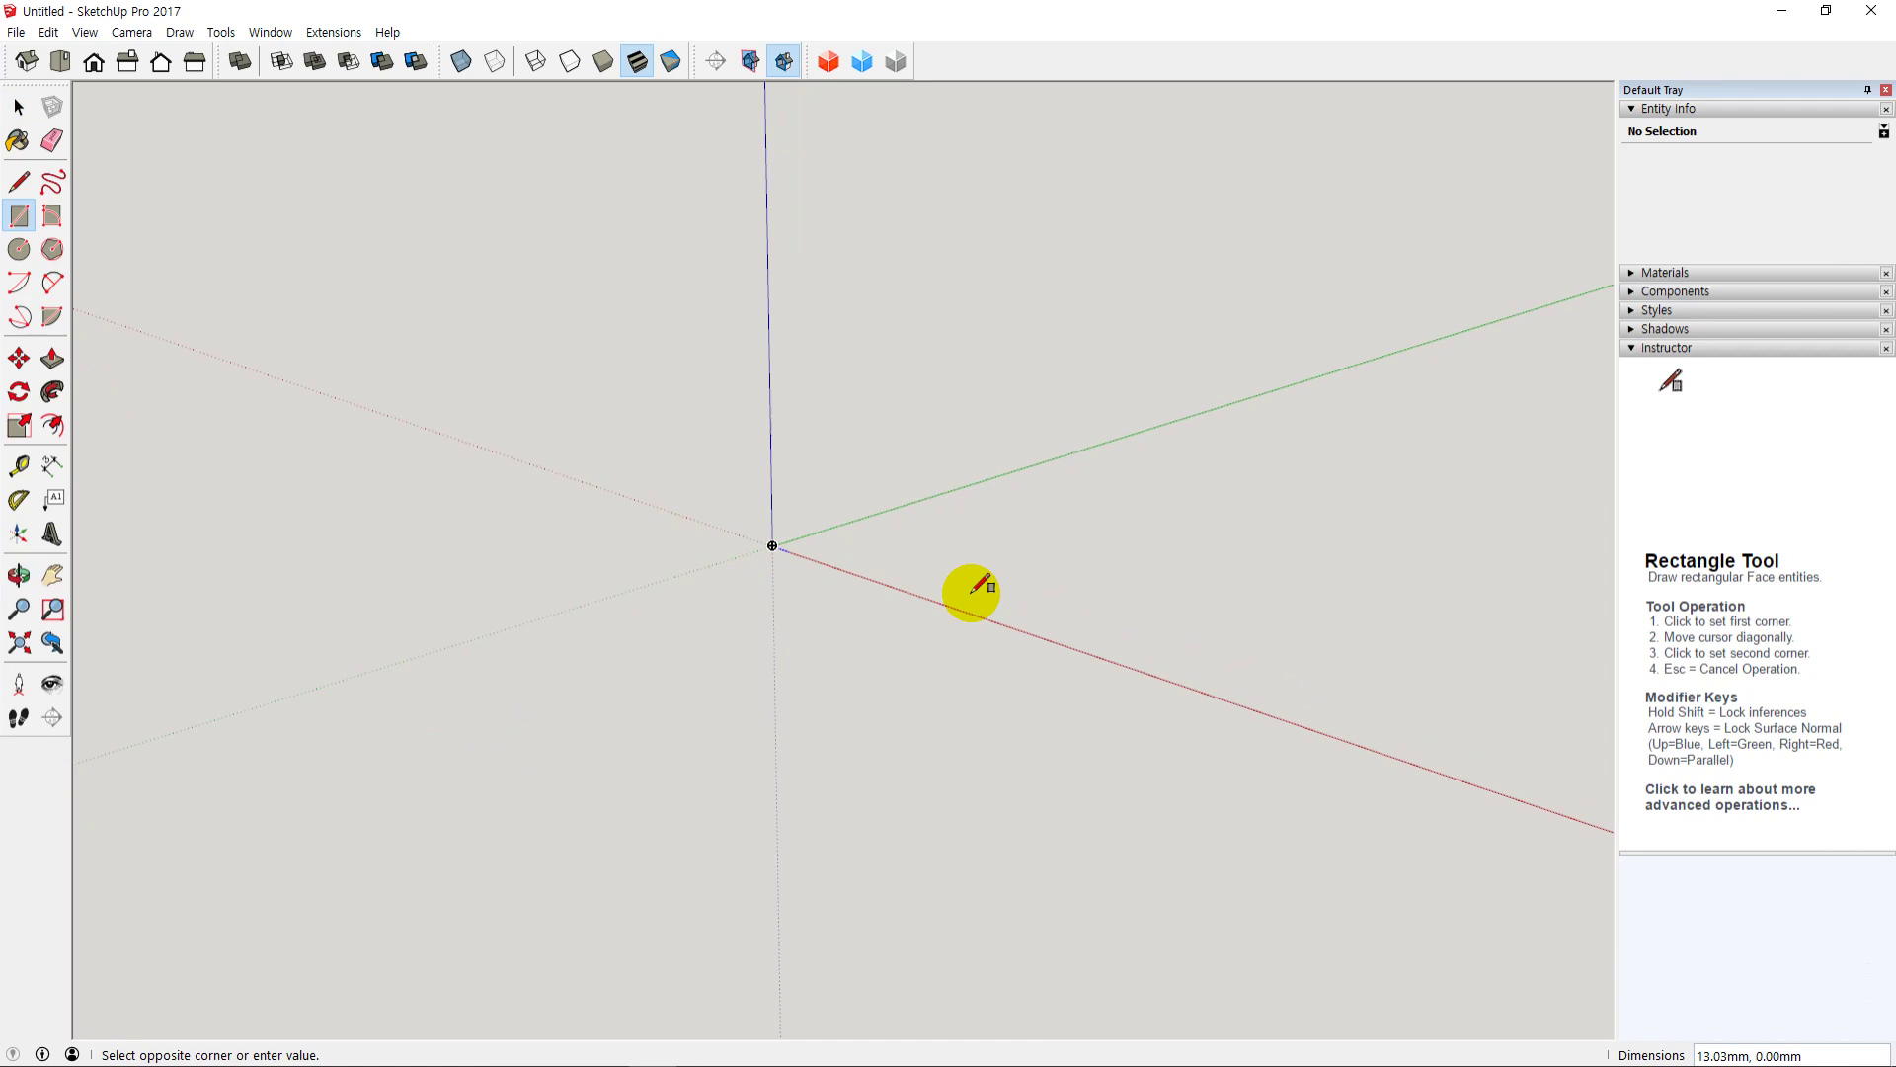
{"action": "left_click", "coordinate": [1078, 527]}
{"action": "key", "text": "p"}
{"action": "left_click_drag", "start_coordinate": [966, 565], "coordinate": [934, 476]}
{"action": "key", "text": "space"}
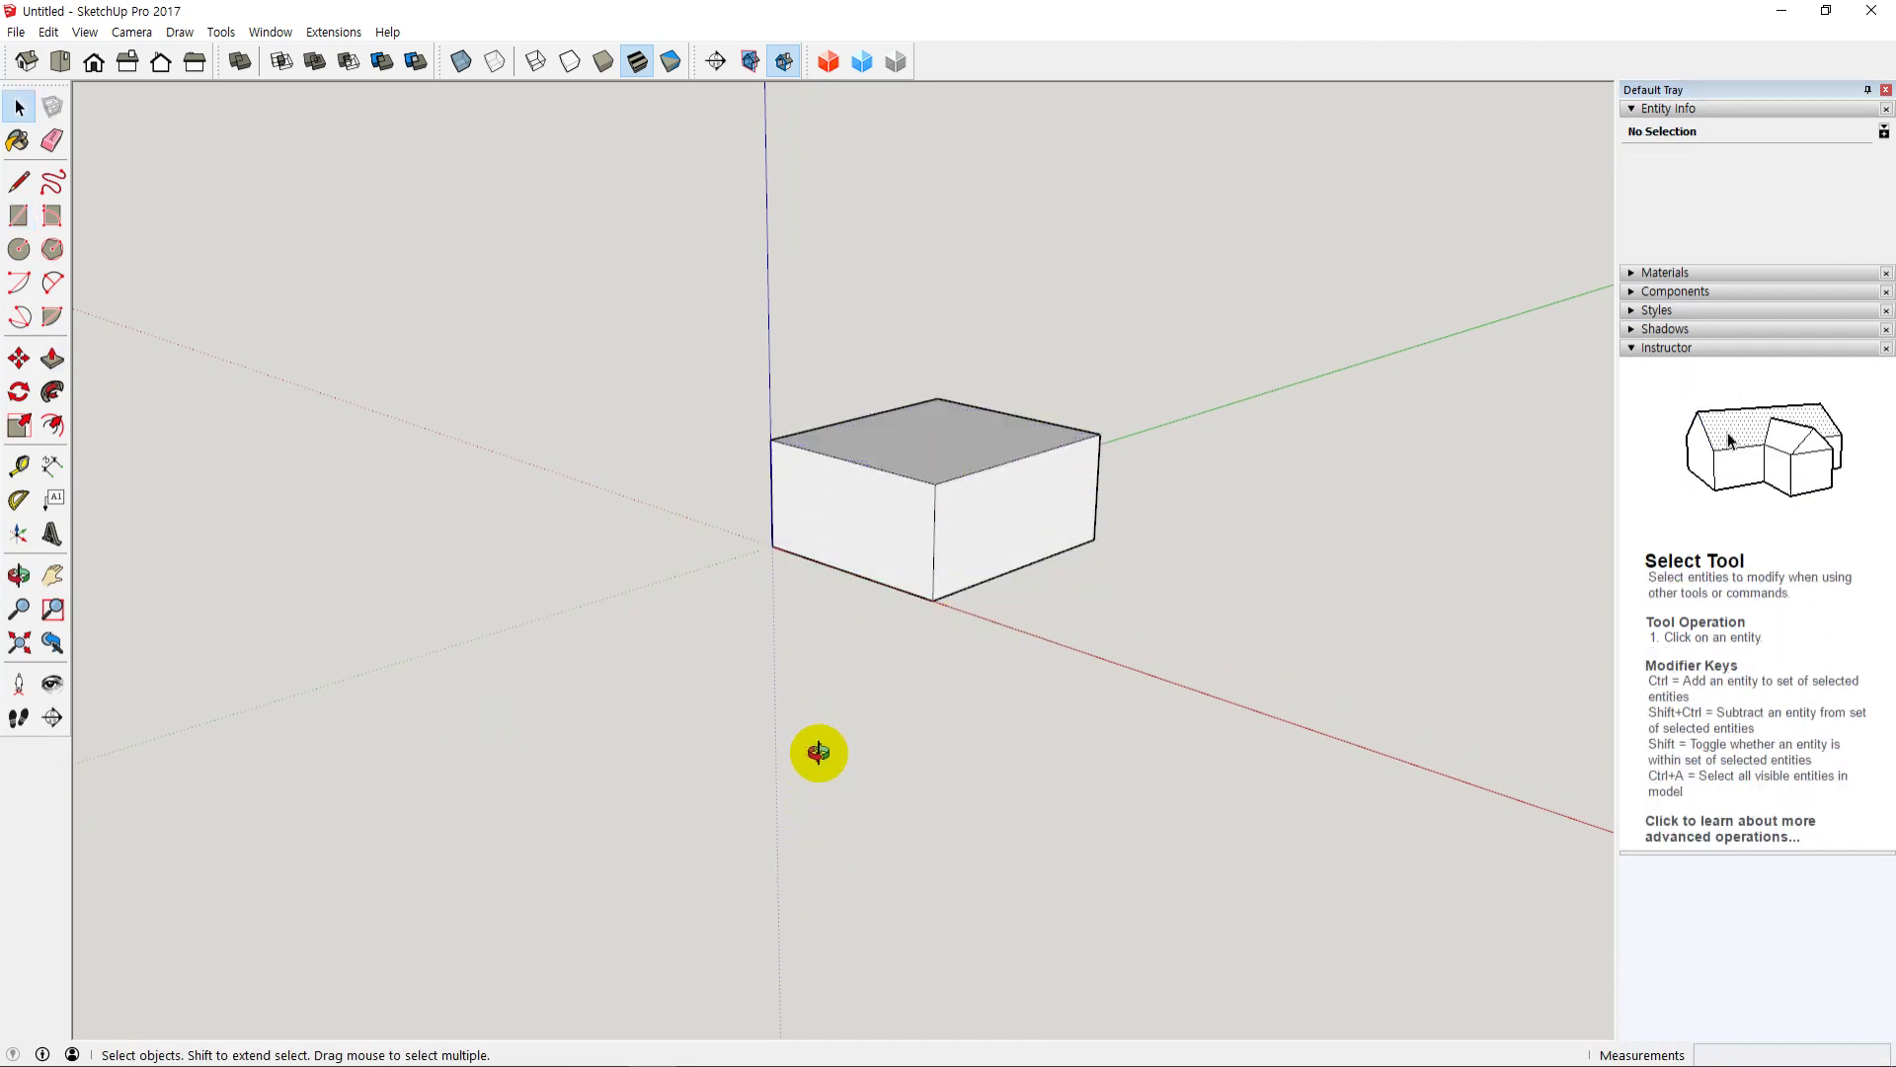
Step: Select all faces and edges of the box, make them a group, and clear the selection
{"action": "middle_click_drag", "start_coordinate": [808, 635], "coordinate": [686, 426]}
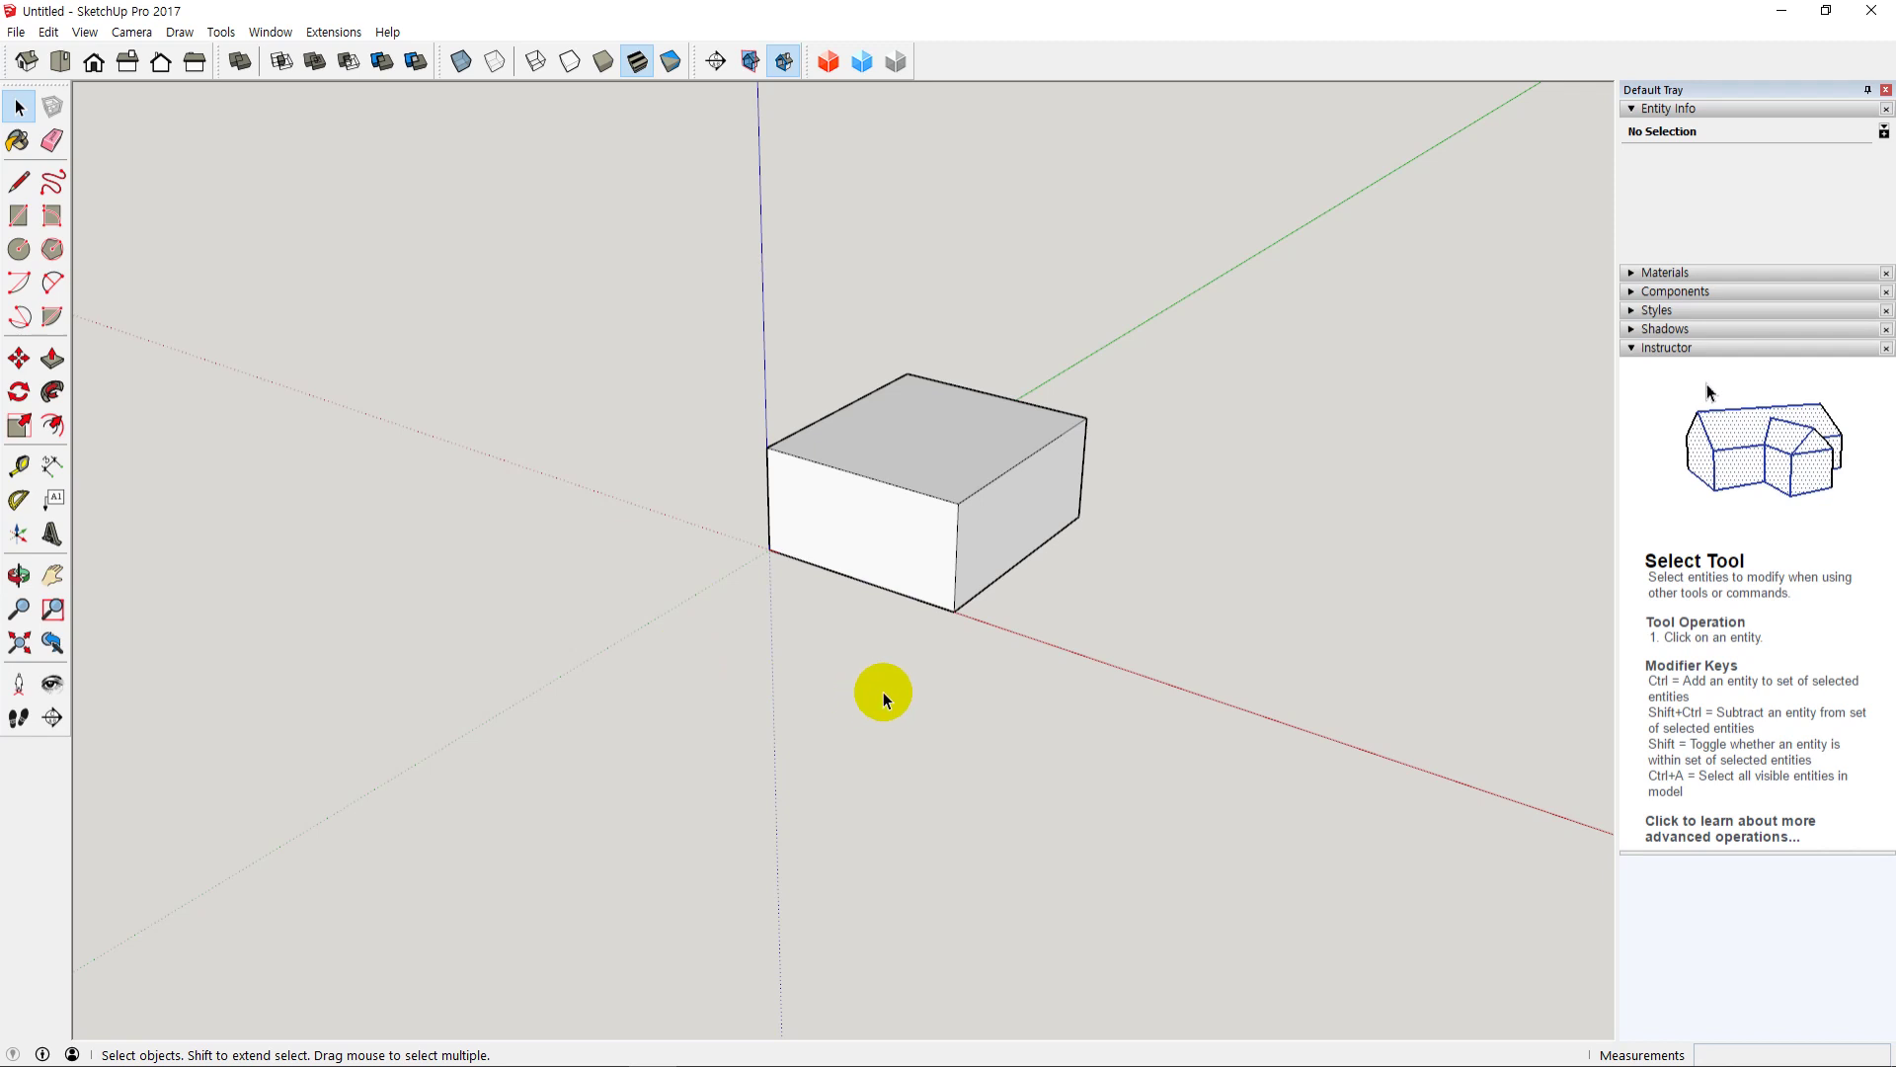
{"action": "middle_click_drag", "start_coordinate": [883, 692], "coordinate": [745, 709], "text": "shift"}
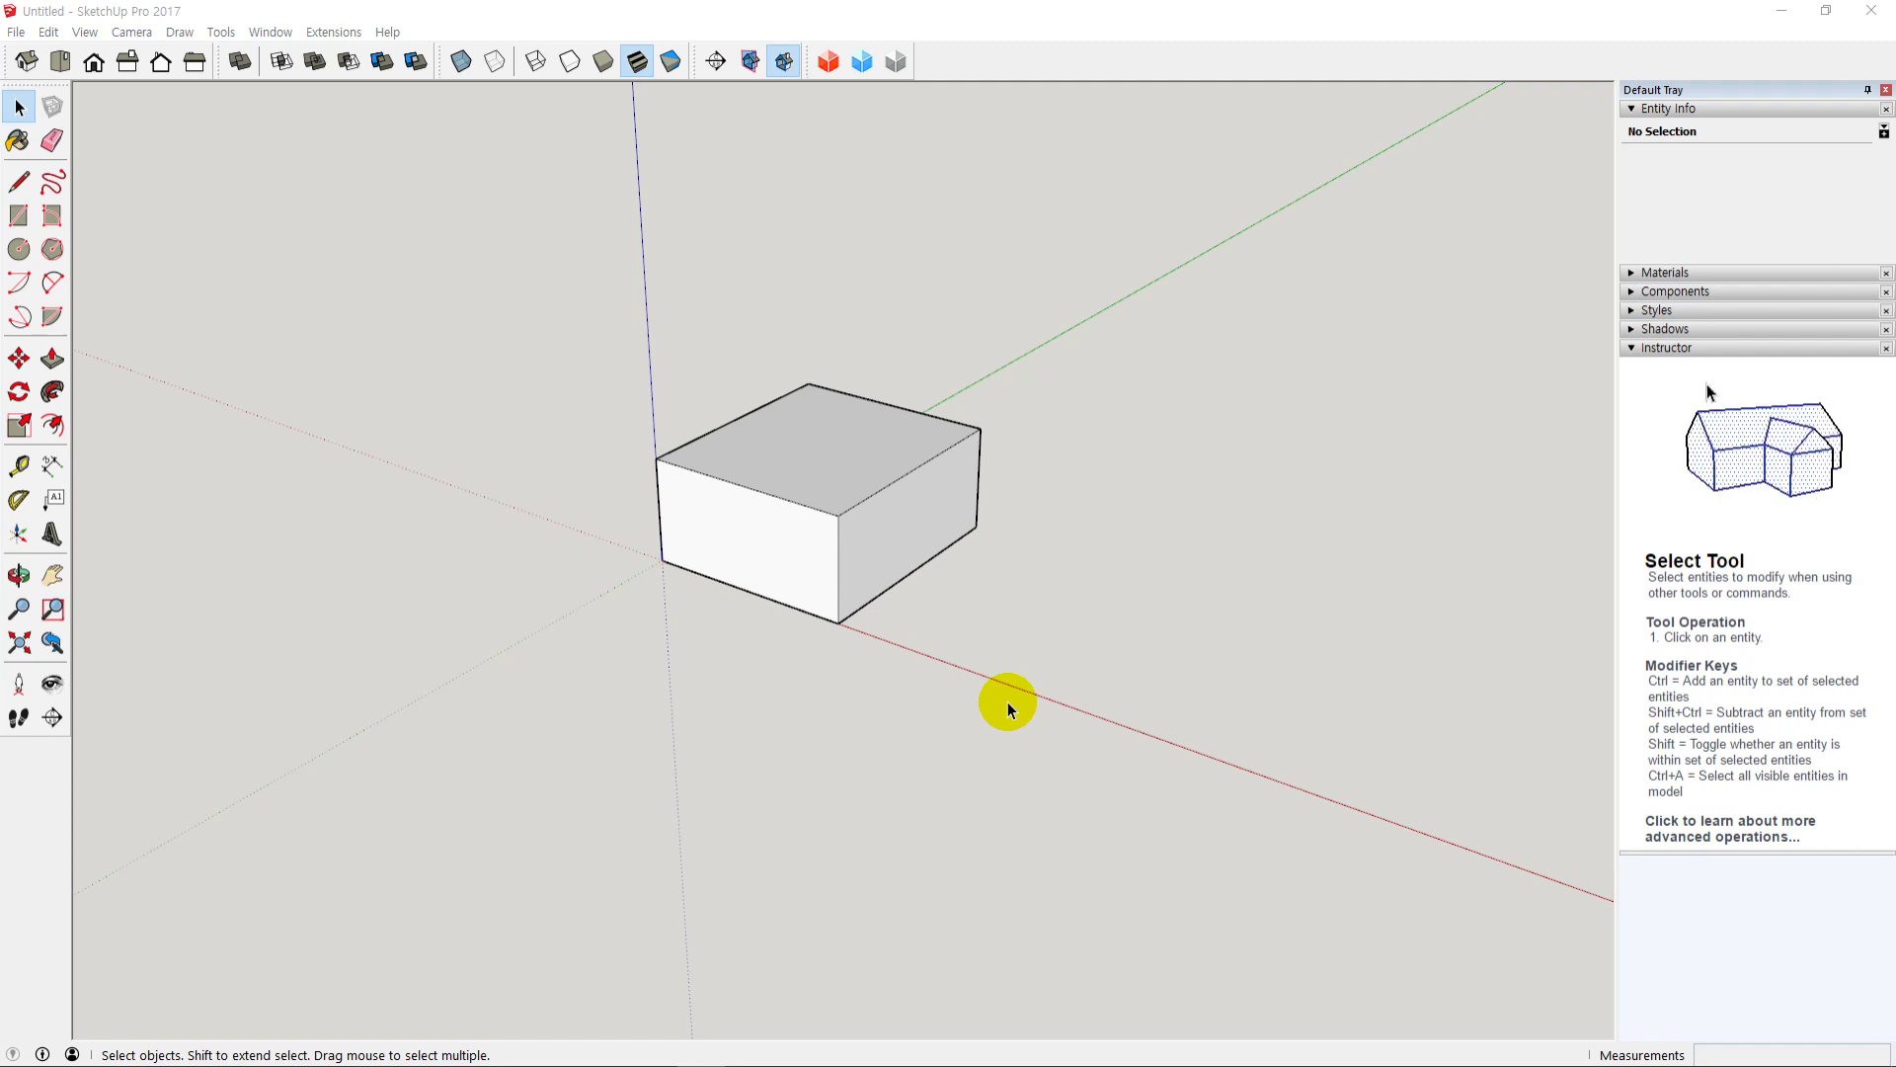
{"action": "mouse_move", "coordinate": [943, 699]}
{"action": "middle_mouse_down"}
{"action": "mouse_move", "coordinate": [982, 664]}
{"action": "mouse_move", "coordinate": [969, 689]}
{"action": "middle_mouse_up"}
{"action": "left_click_drag", "start_coordinate": [625, 293], "coordinate": [1156, 684]}
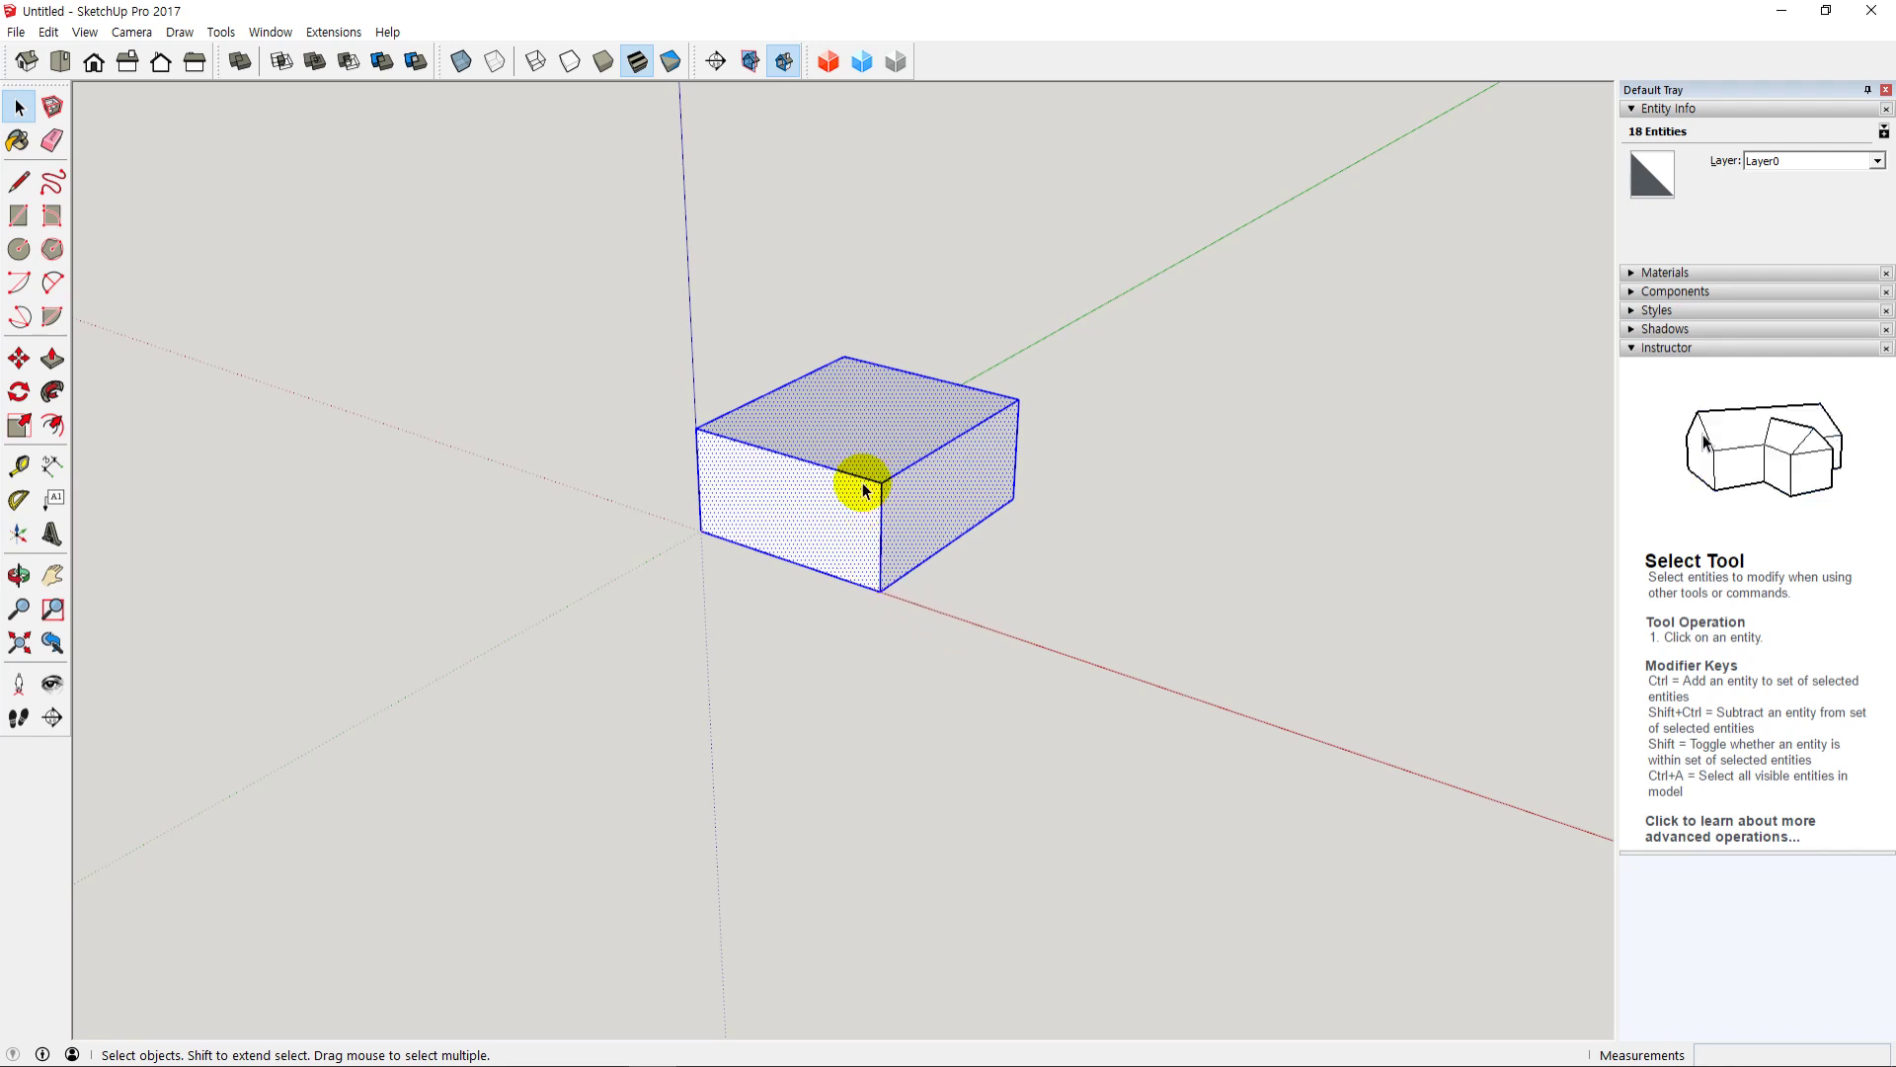
{"action": "right_click", "coordinate": [874, 450]}
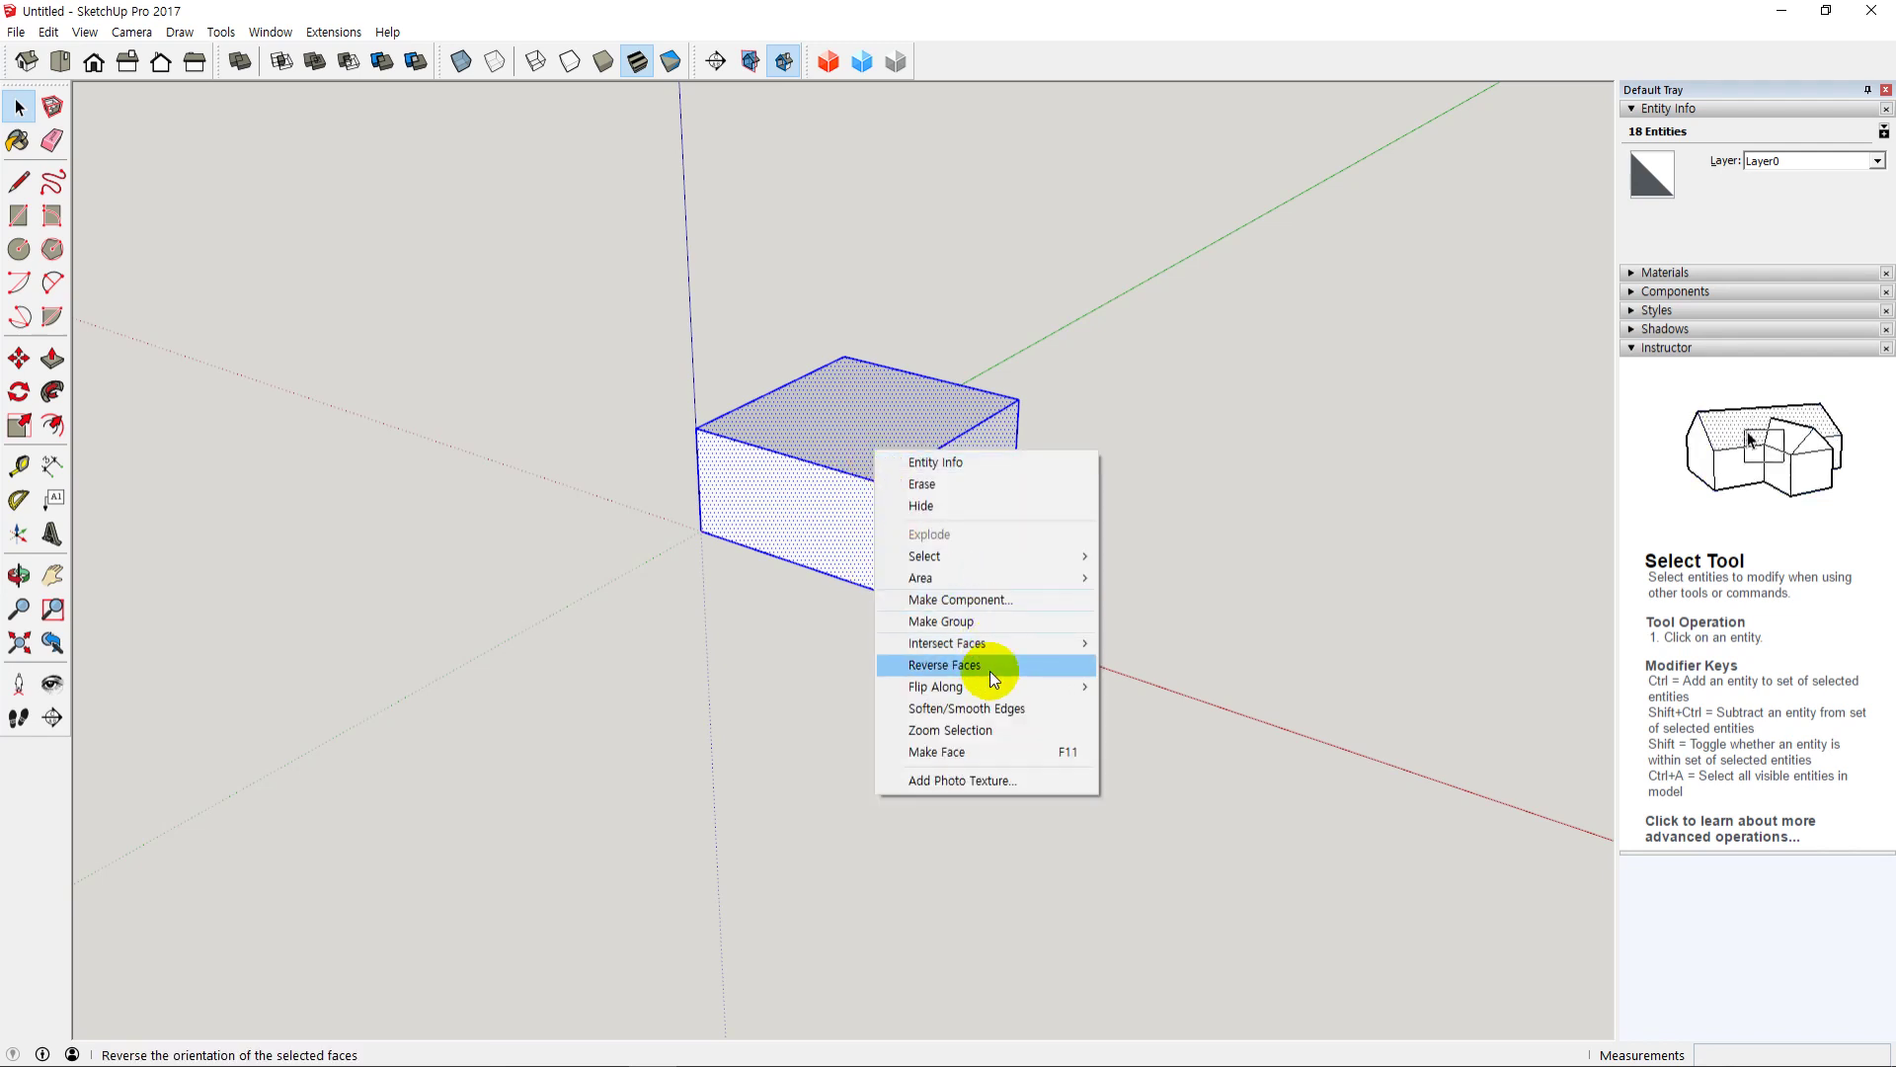
{"action": "left_click", "coordinate": [980, 620]}
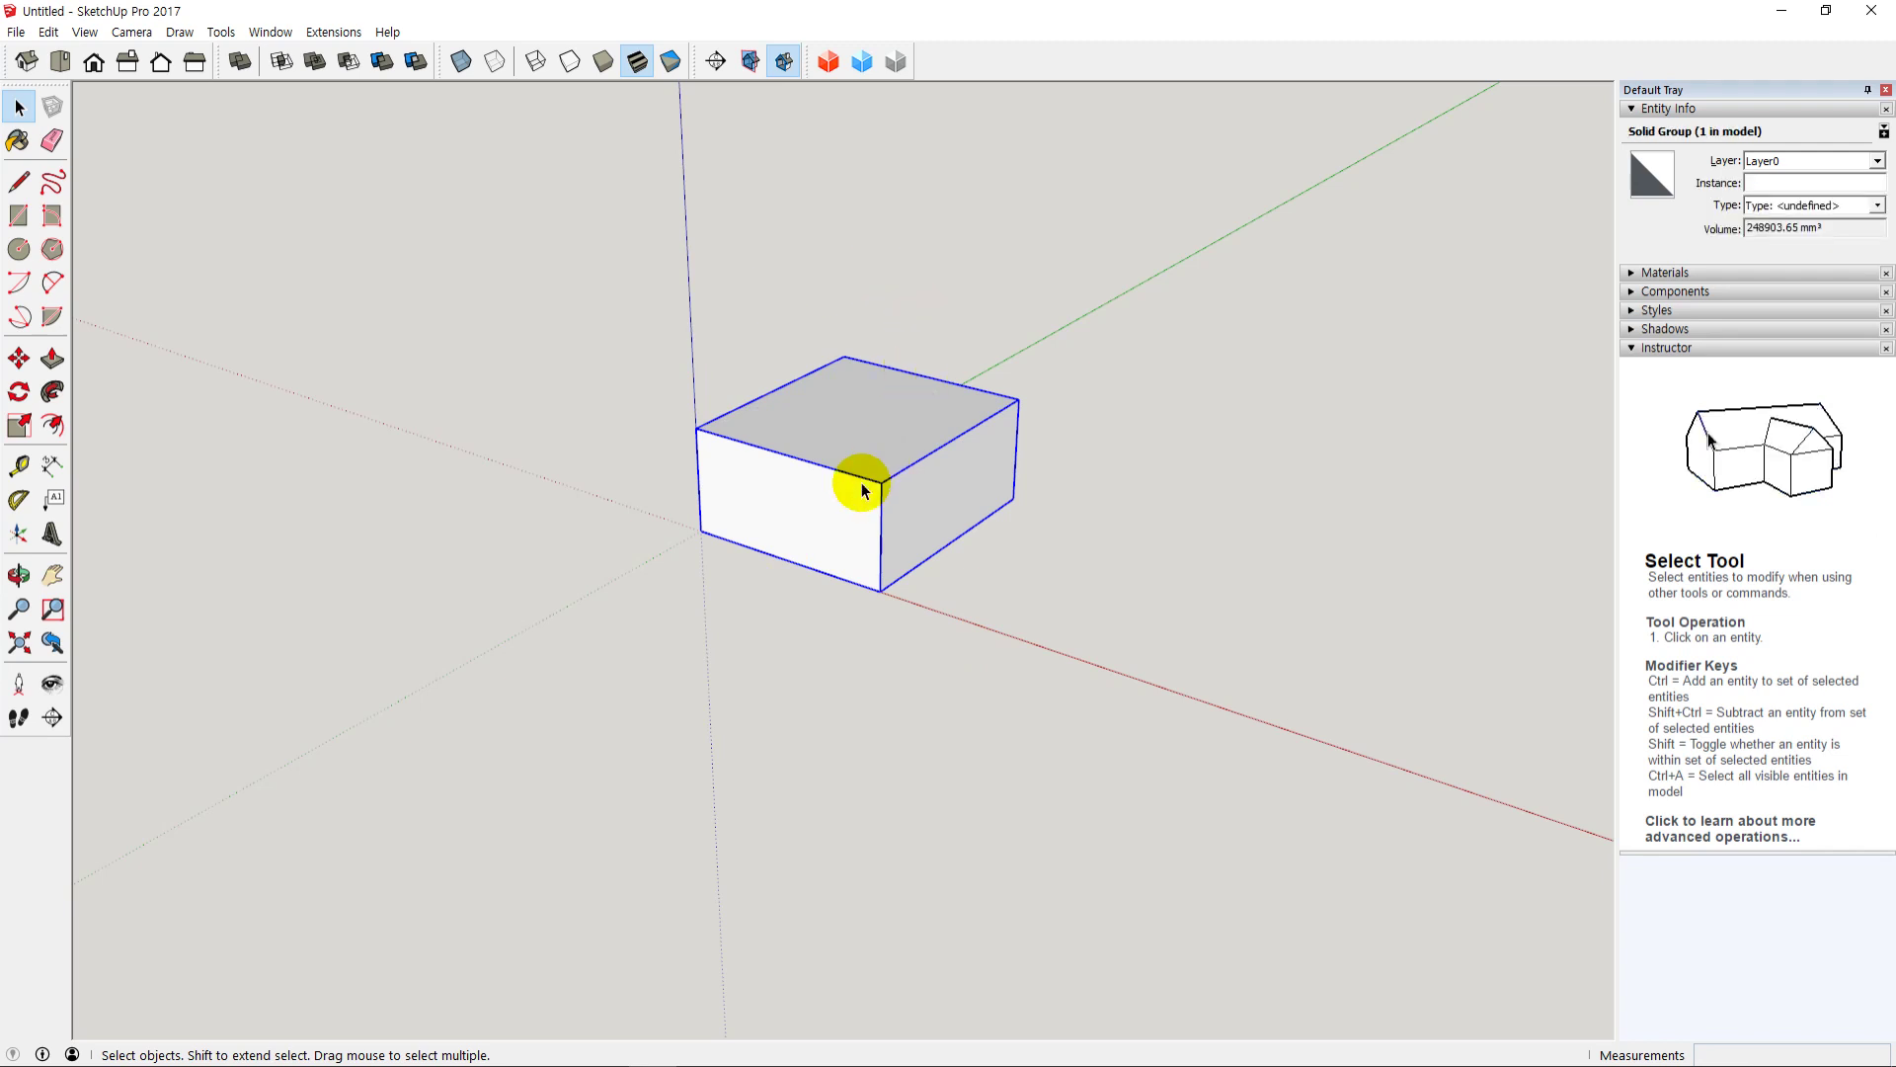
{"action": "left_click", "coordinate": [818, 779]}
Step: Select the box group with a selection window around it
{"action": "left_click_drag", "start_coordinate": [586, 314], "coordinate": [1191, 772]}
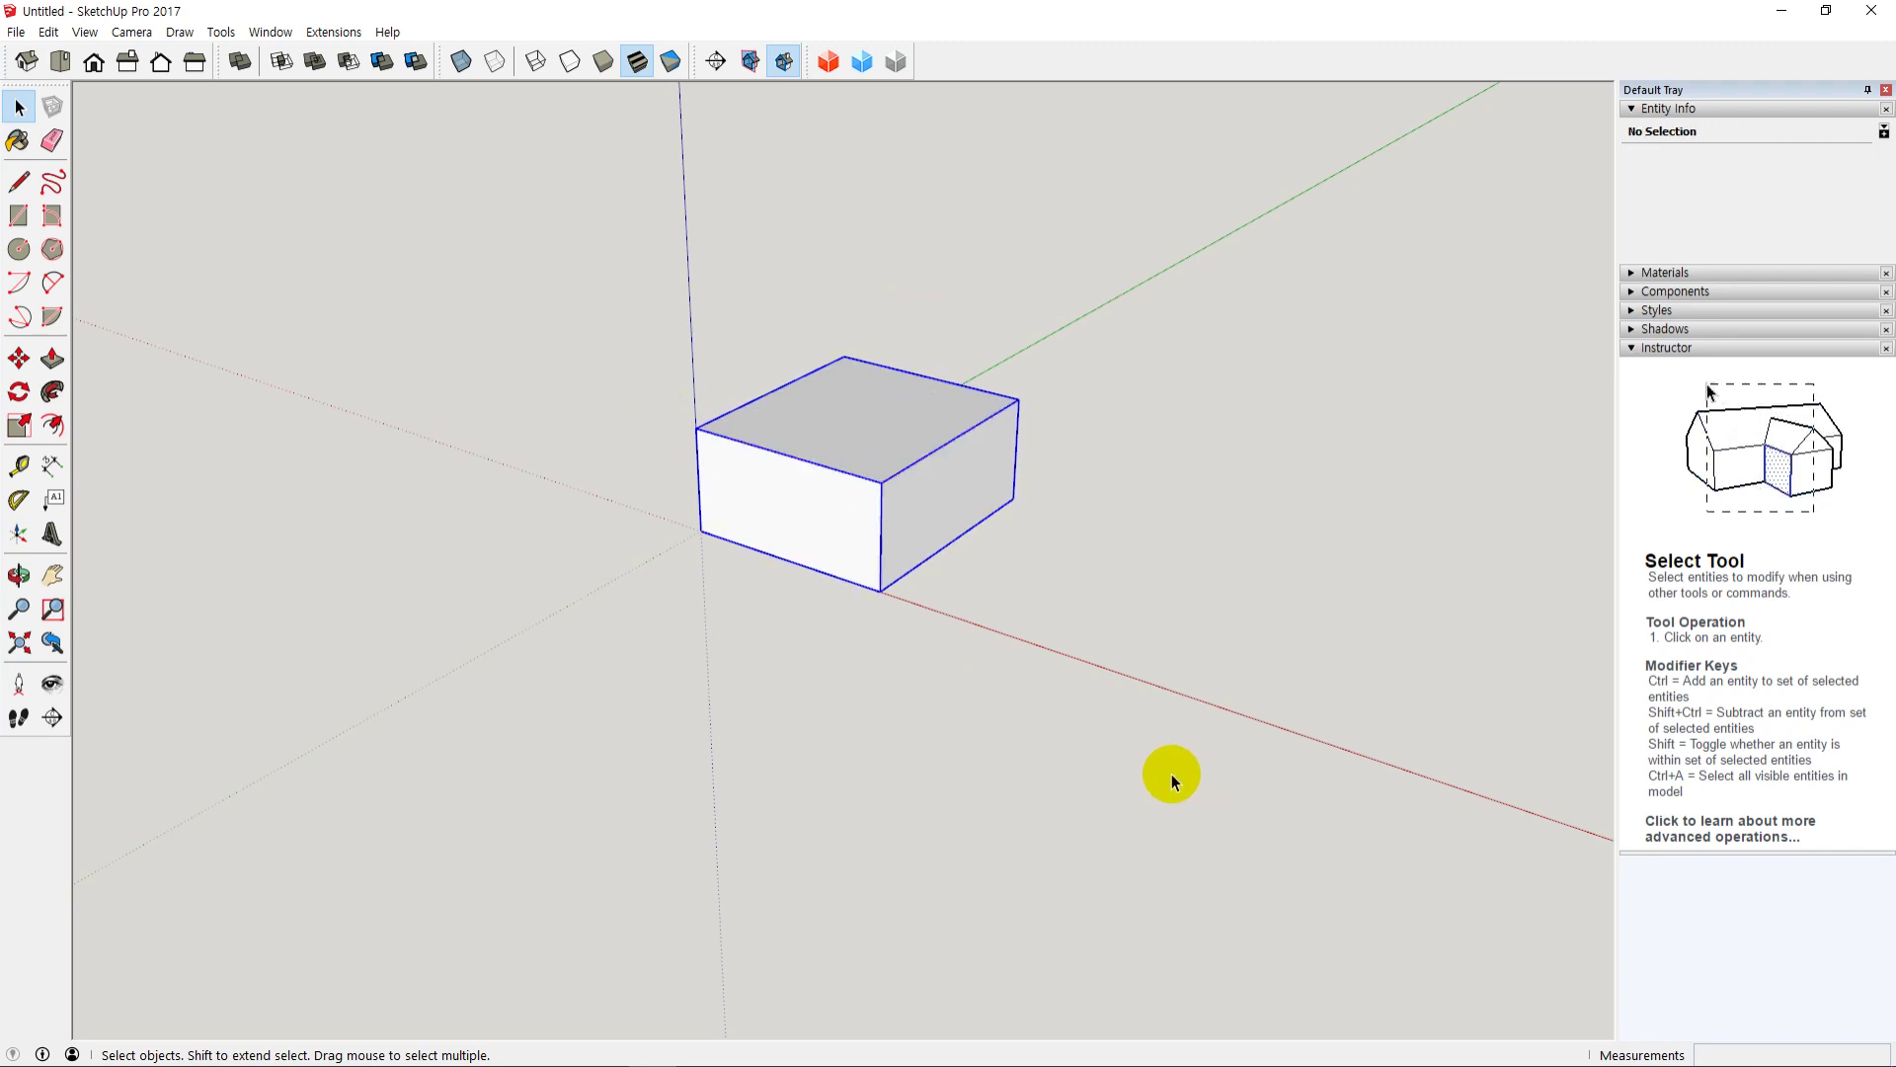
{"action": "left_click", "coordinate": [922, 734]}
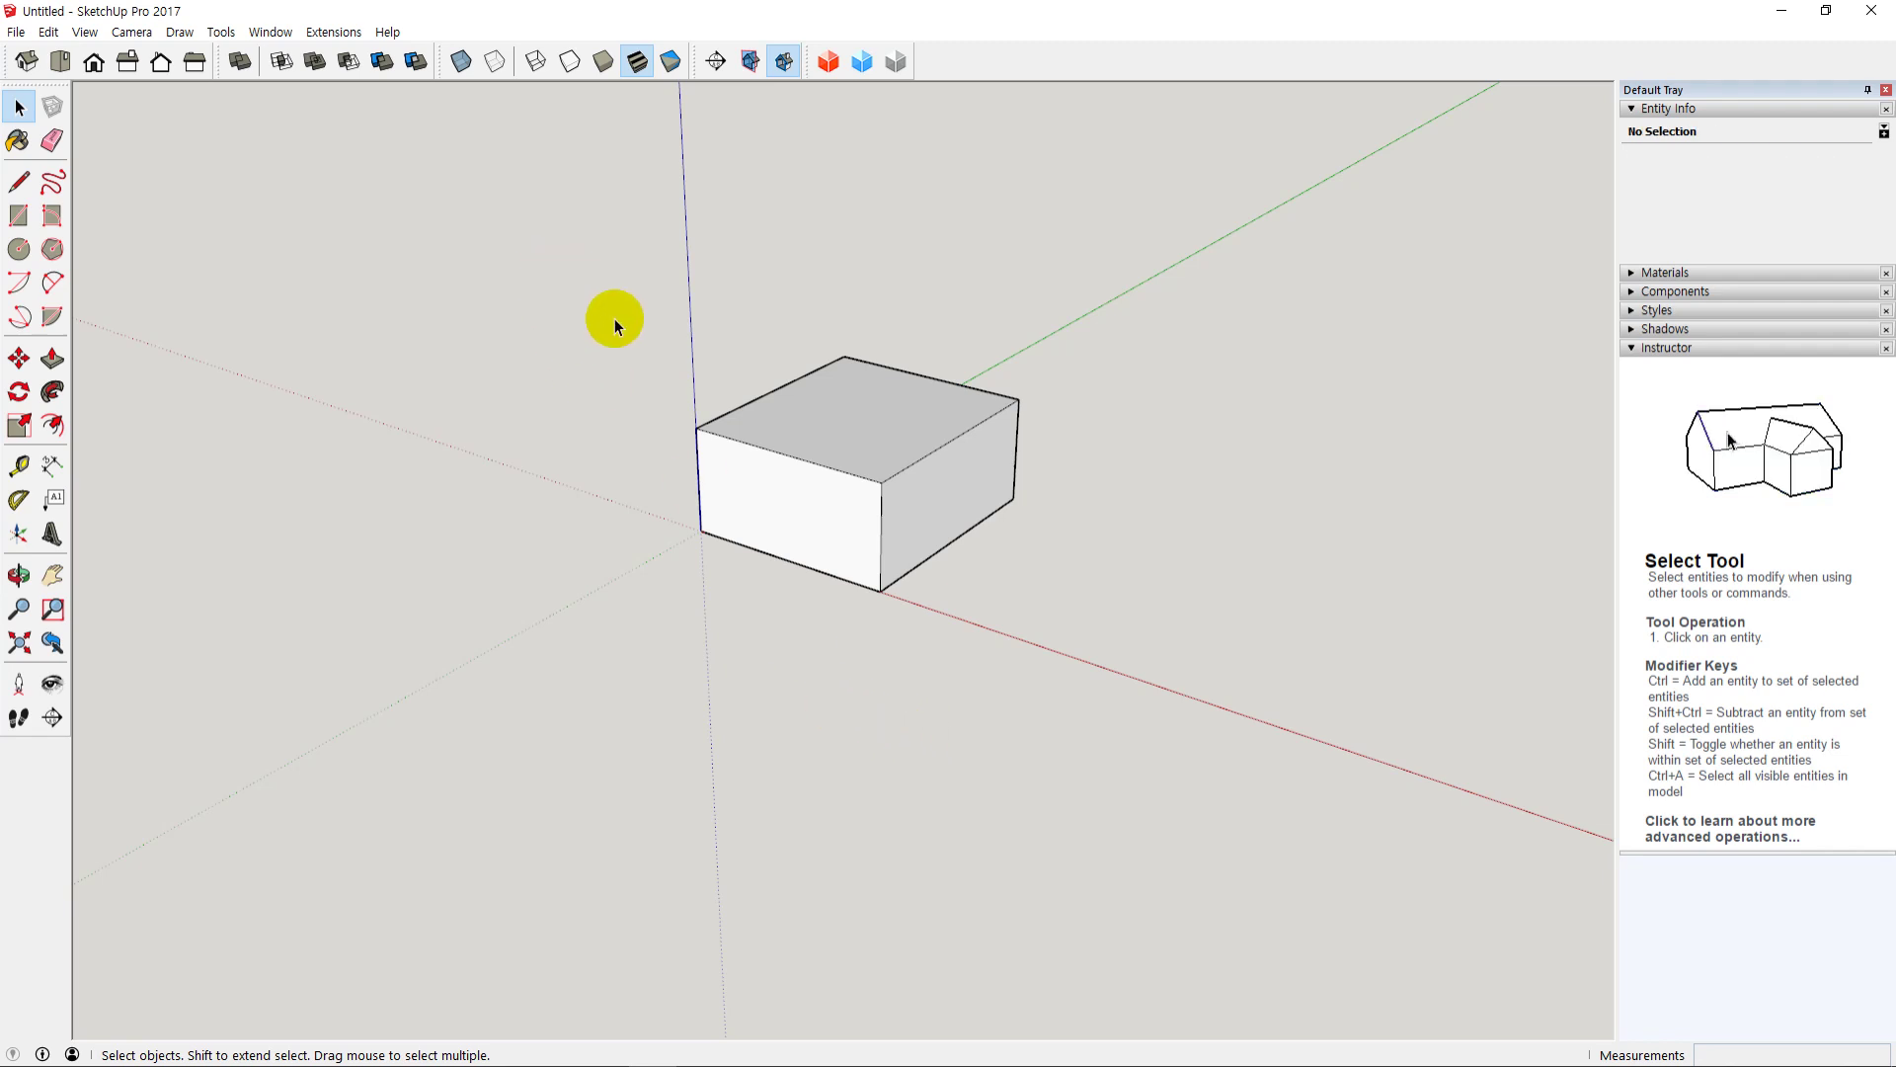
{"action": "left_click_drag", "start_coordinate": [602, 306], "coordinate": [1145, 730]}
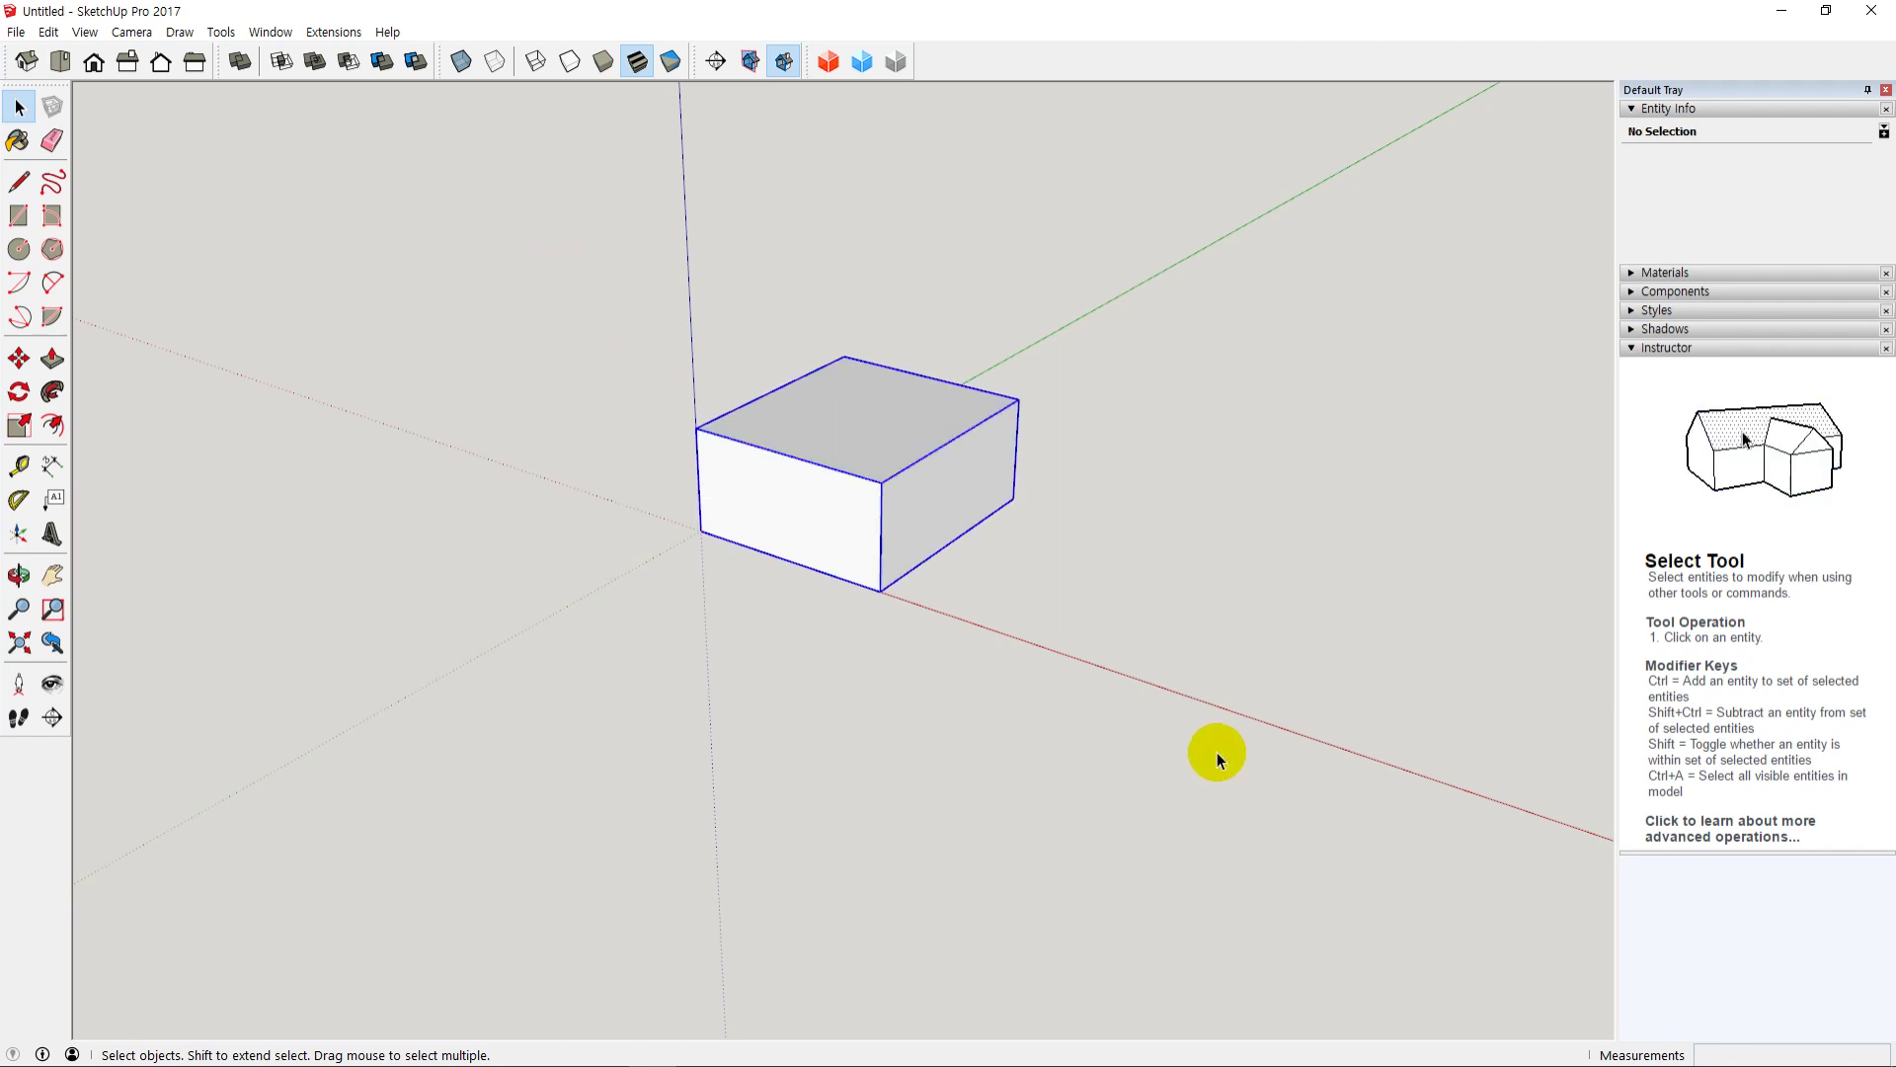
{"action": "left_click", "coordinate": [16, 32]}
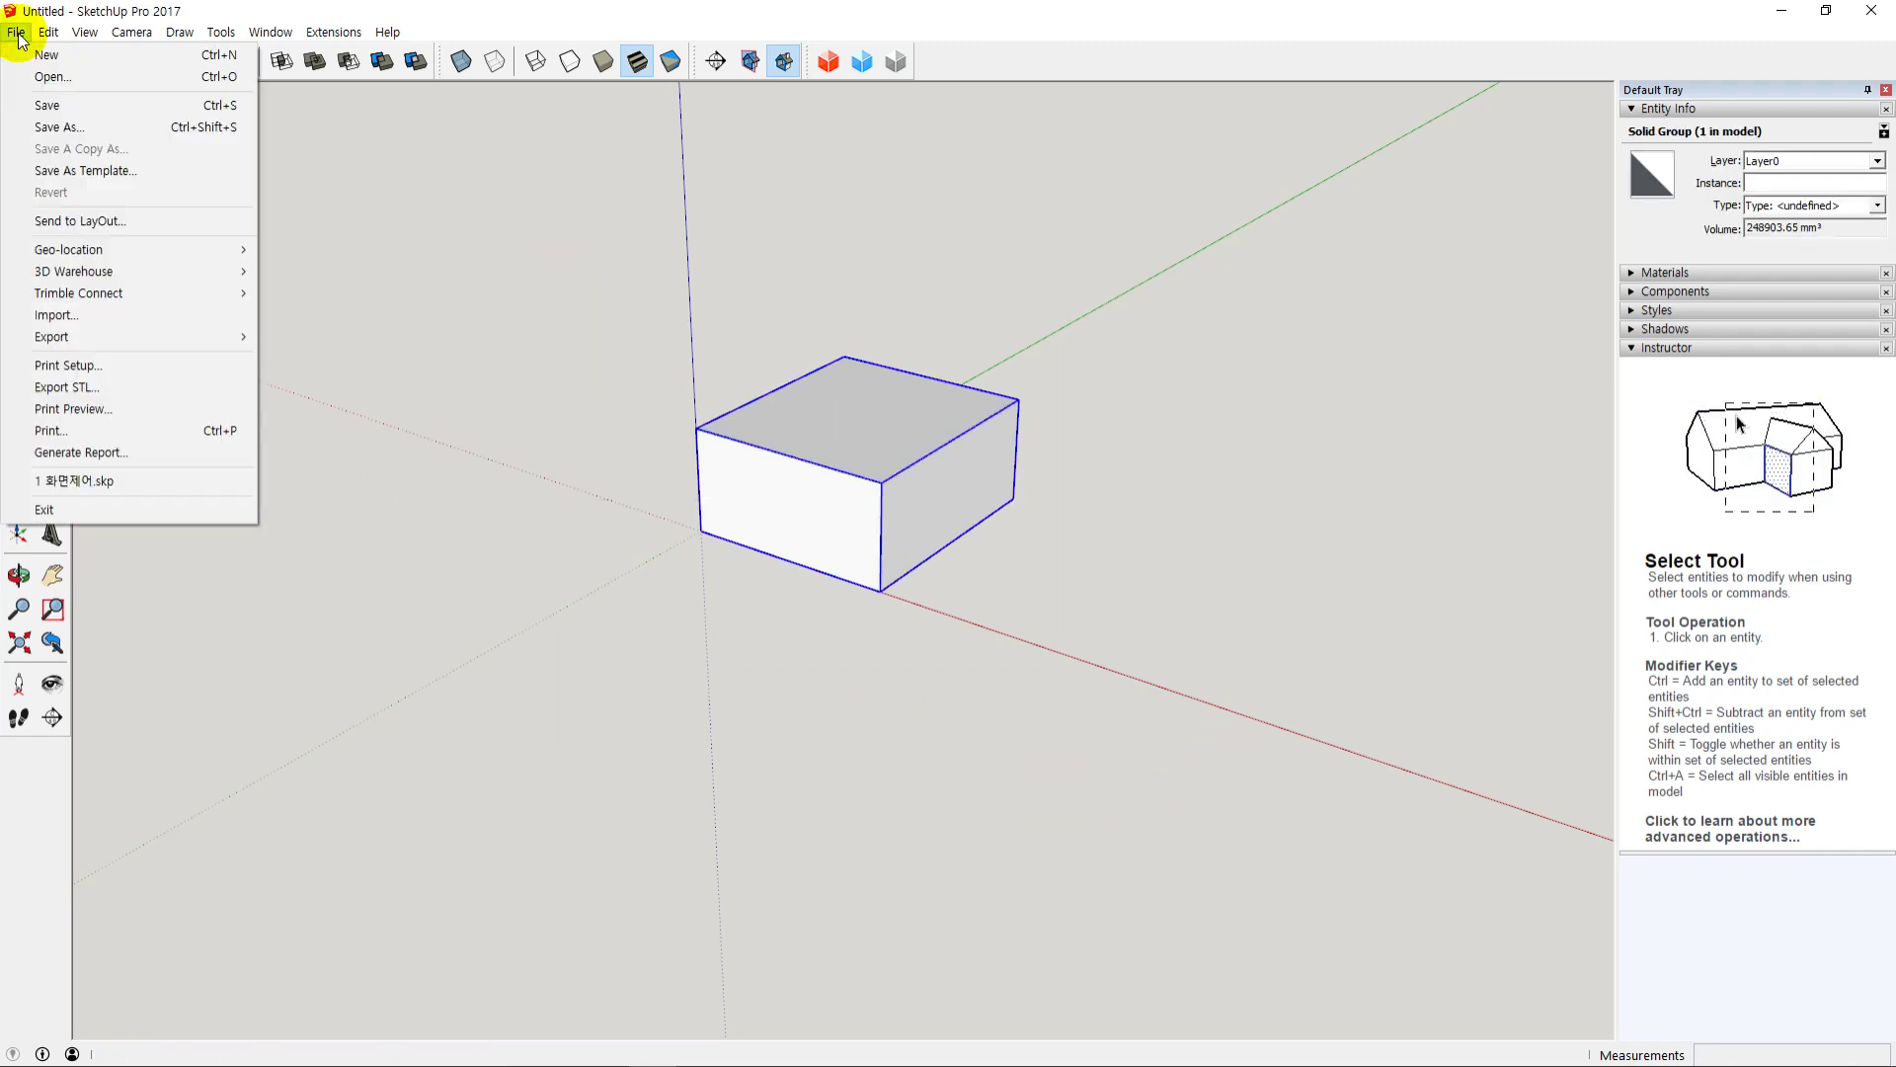
{"action": "left_click", "coordinate": [162, 388]}
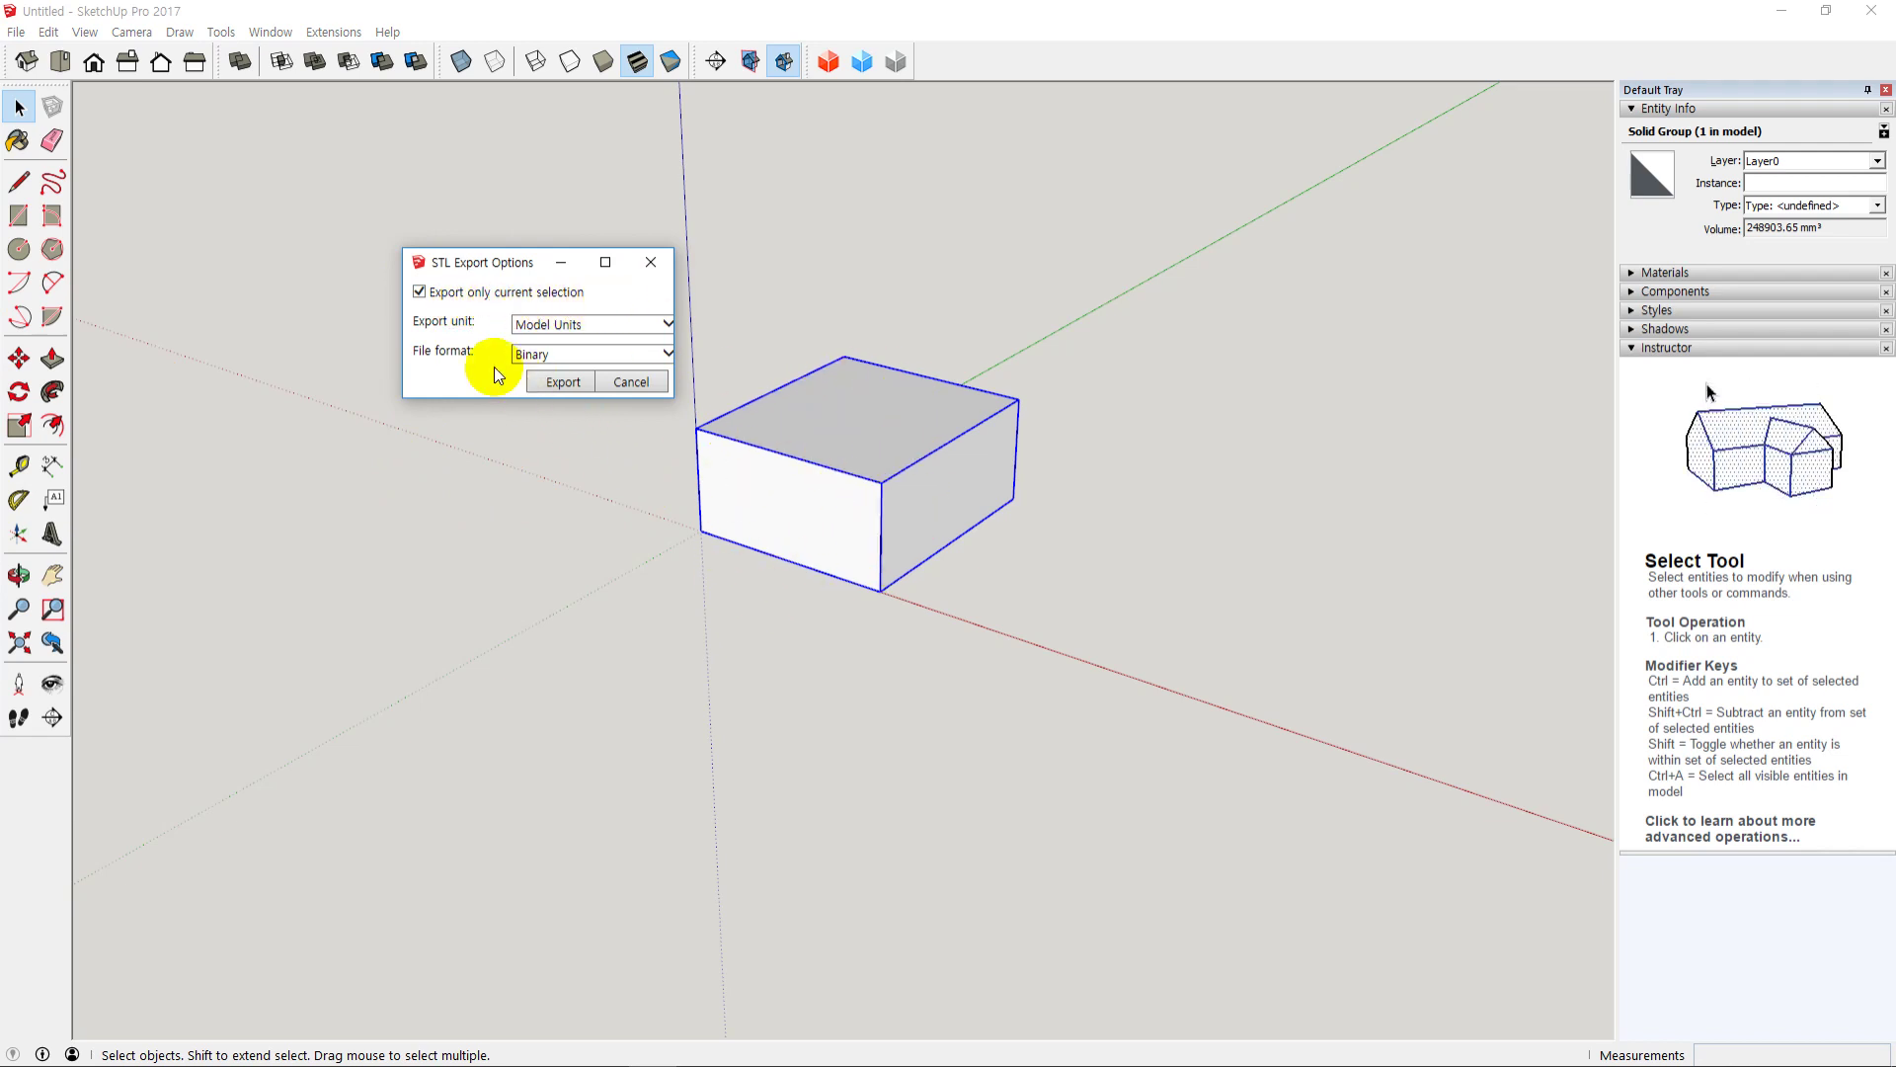
{"action": "left_click", "coordinate": [570, 352]}
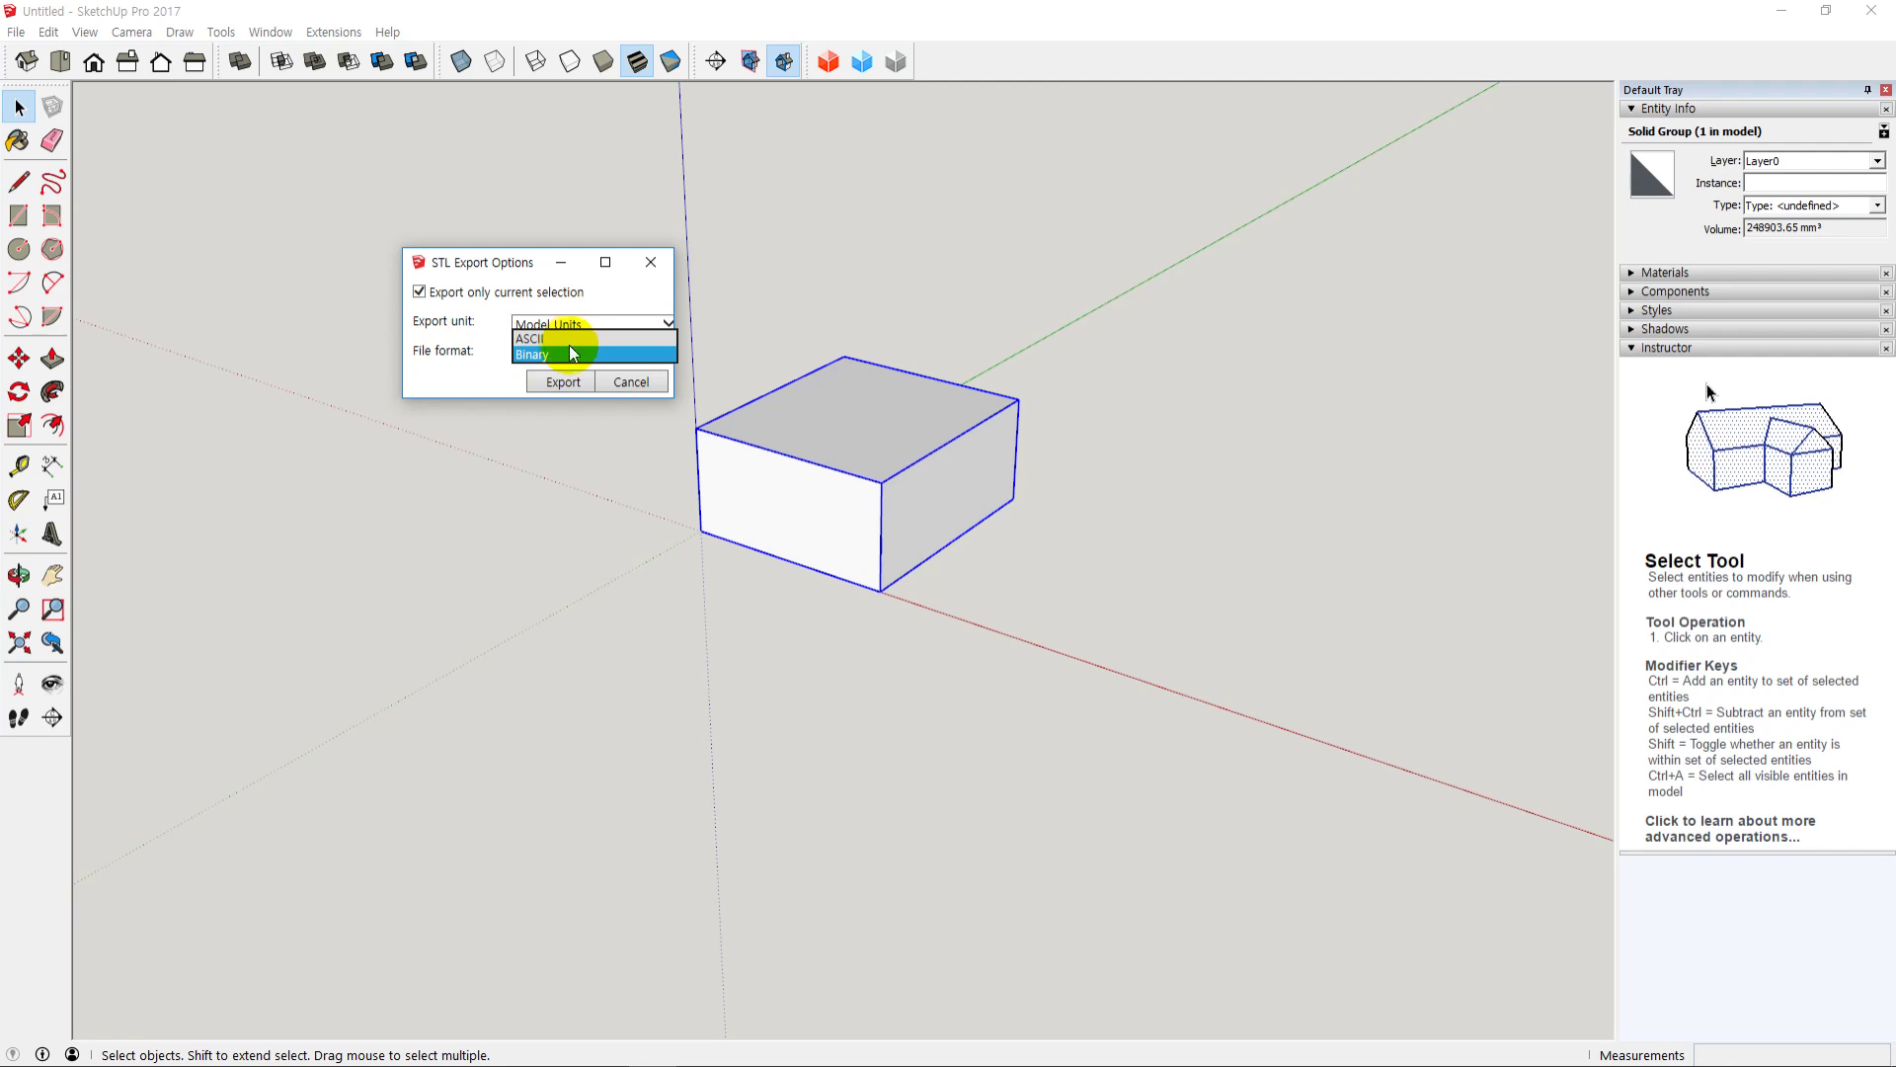
{"action": "left_click", "coordinate": [559, 358]}
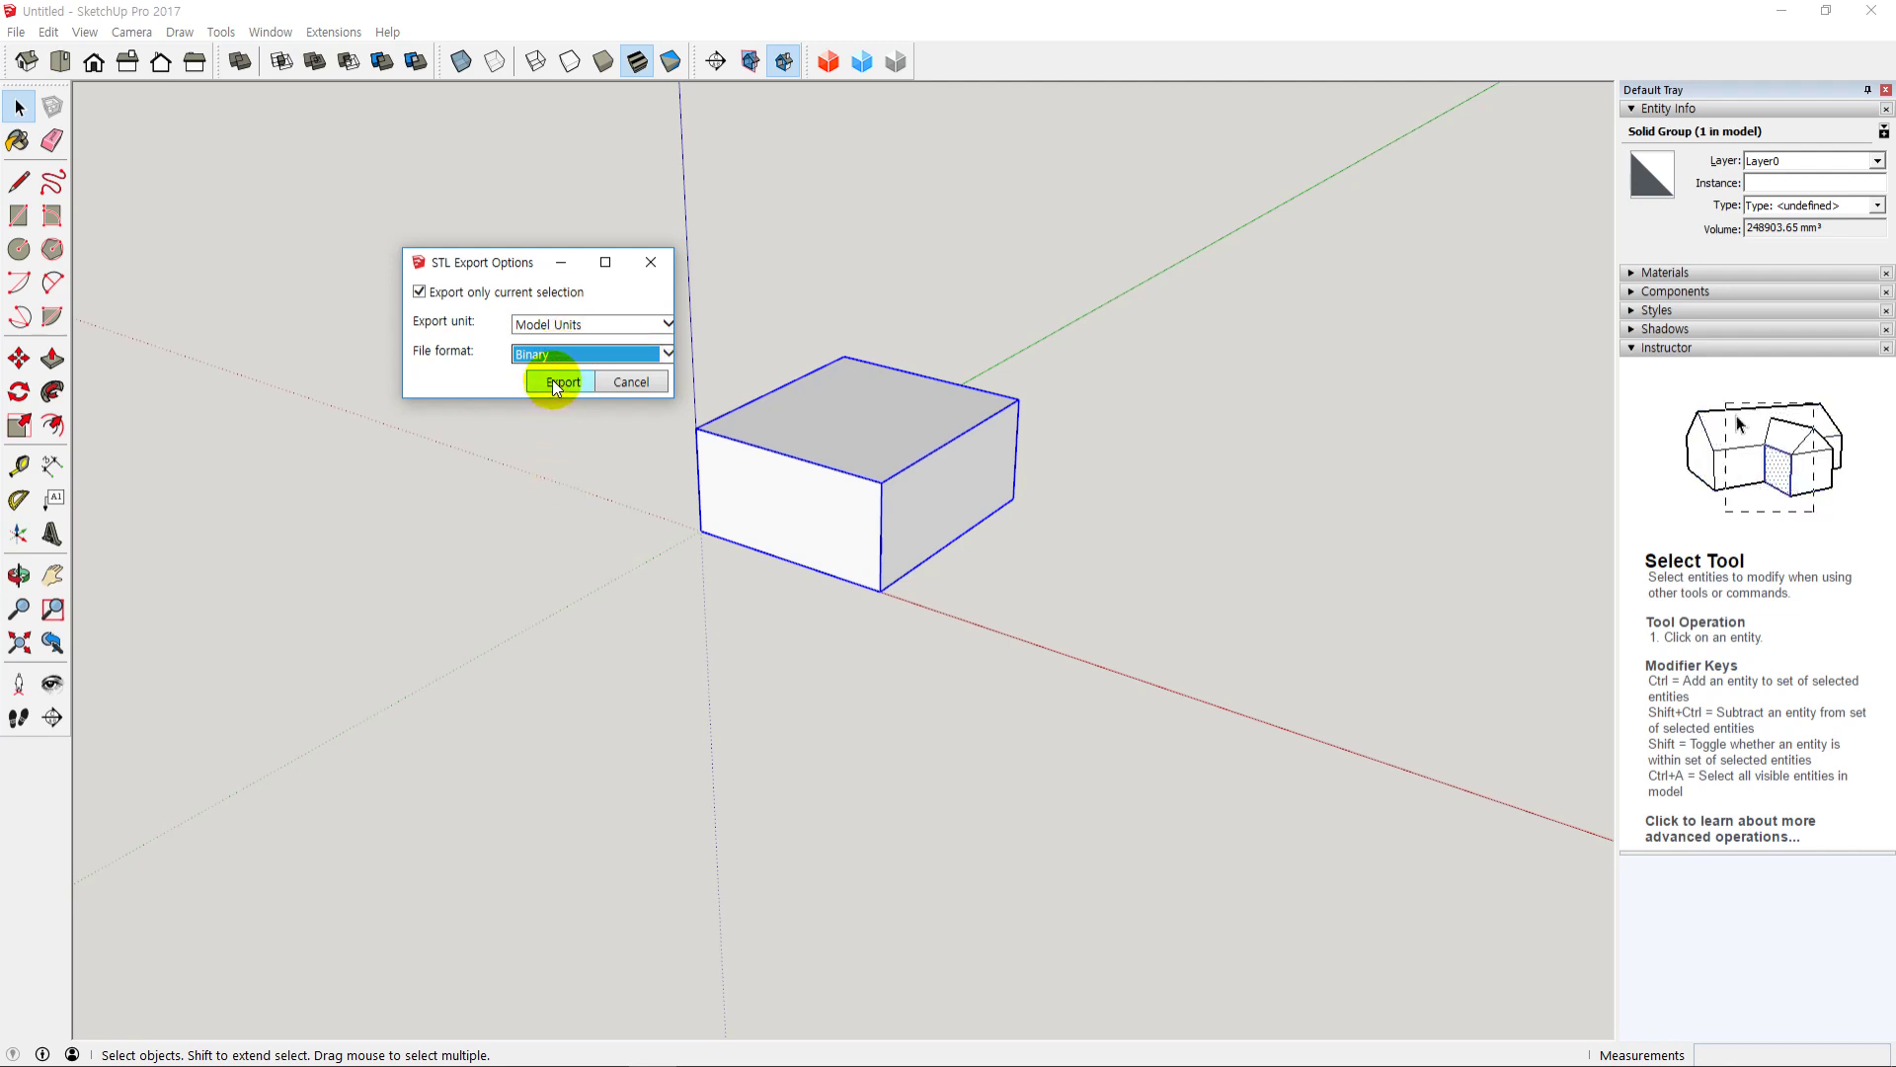
{"action": "left_click", "coordinate": [555, 381]}
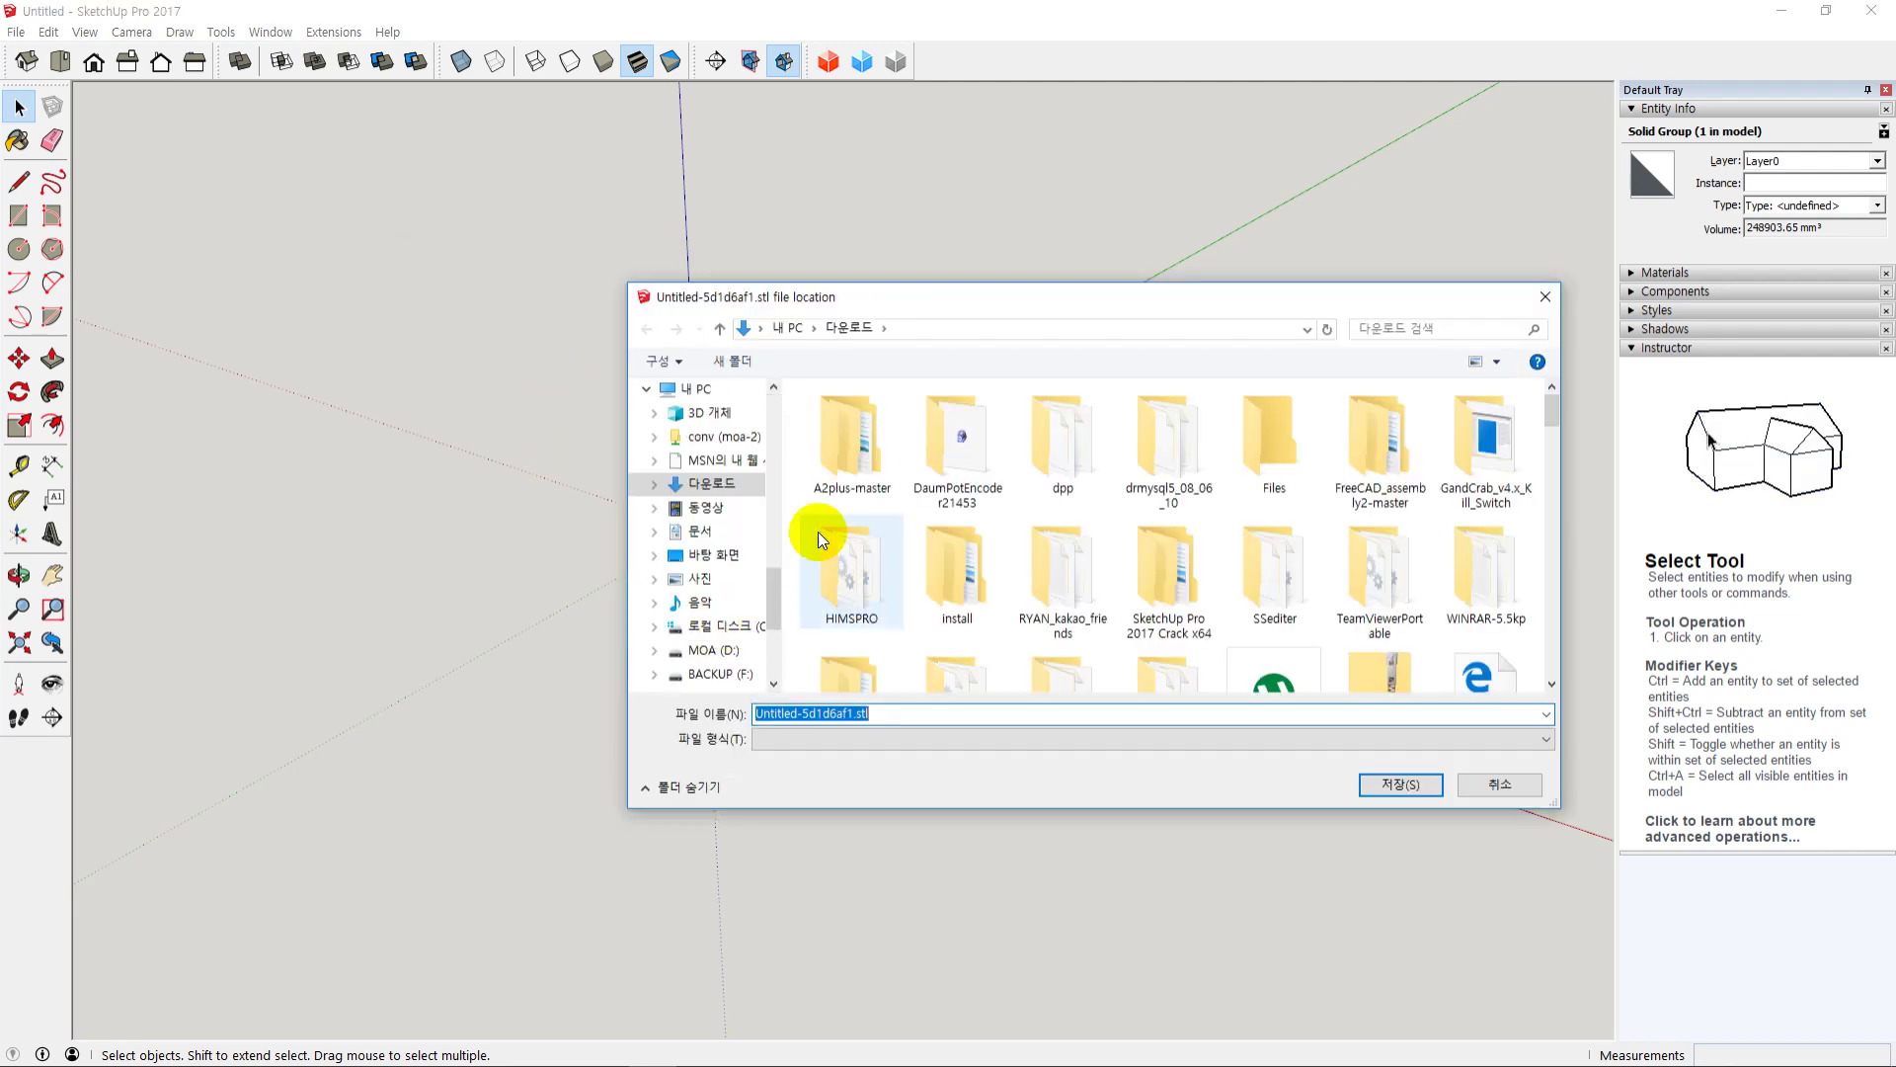
{"action": "left_click", "coordinate": [1507, 785]}
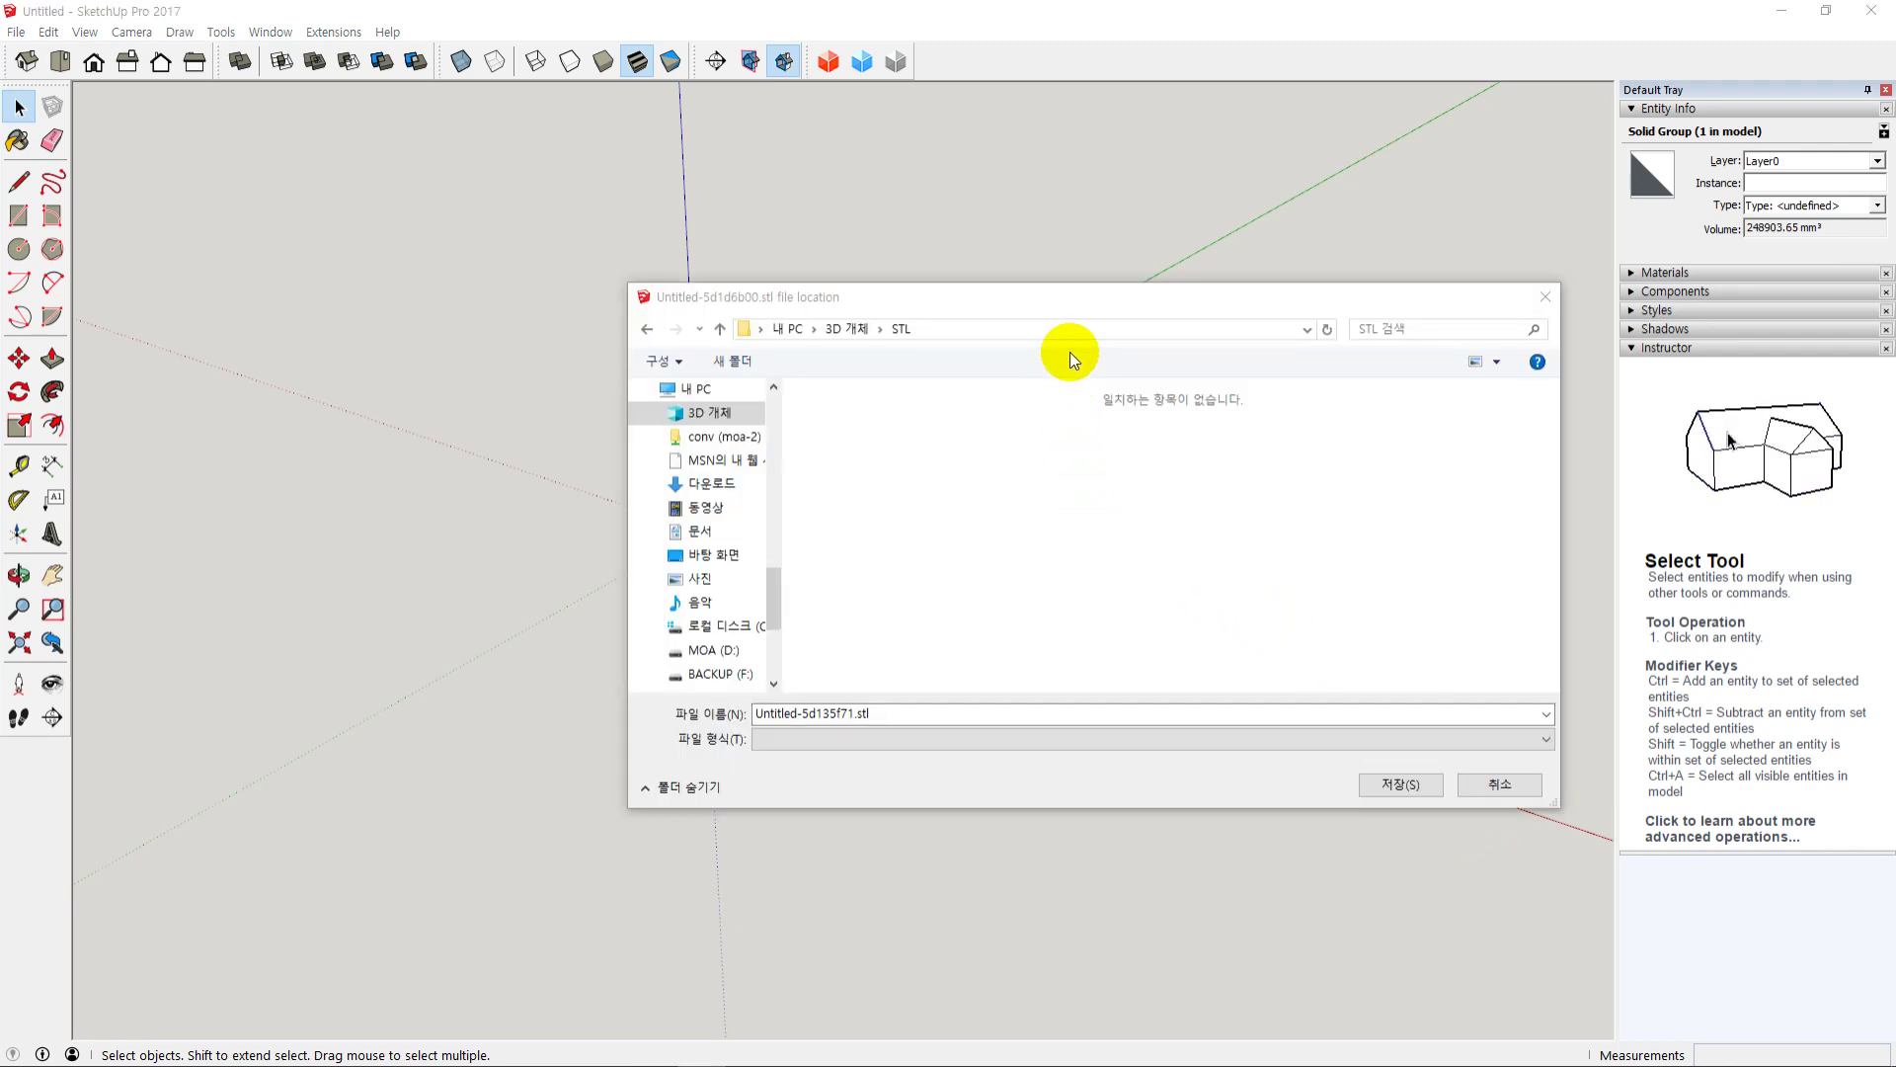
{"action": "left_click_drag", "start_coordinate": [1018, 294], "coordinate": [865, 253]}
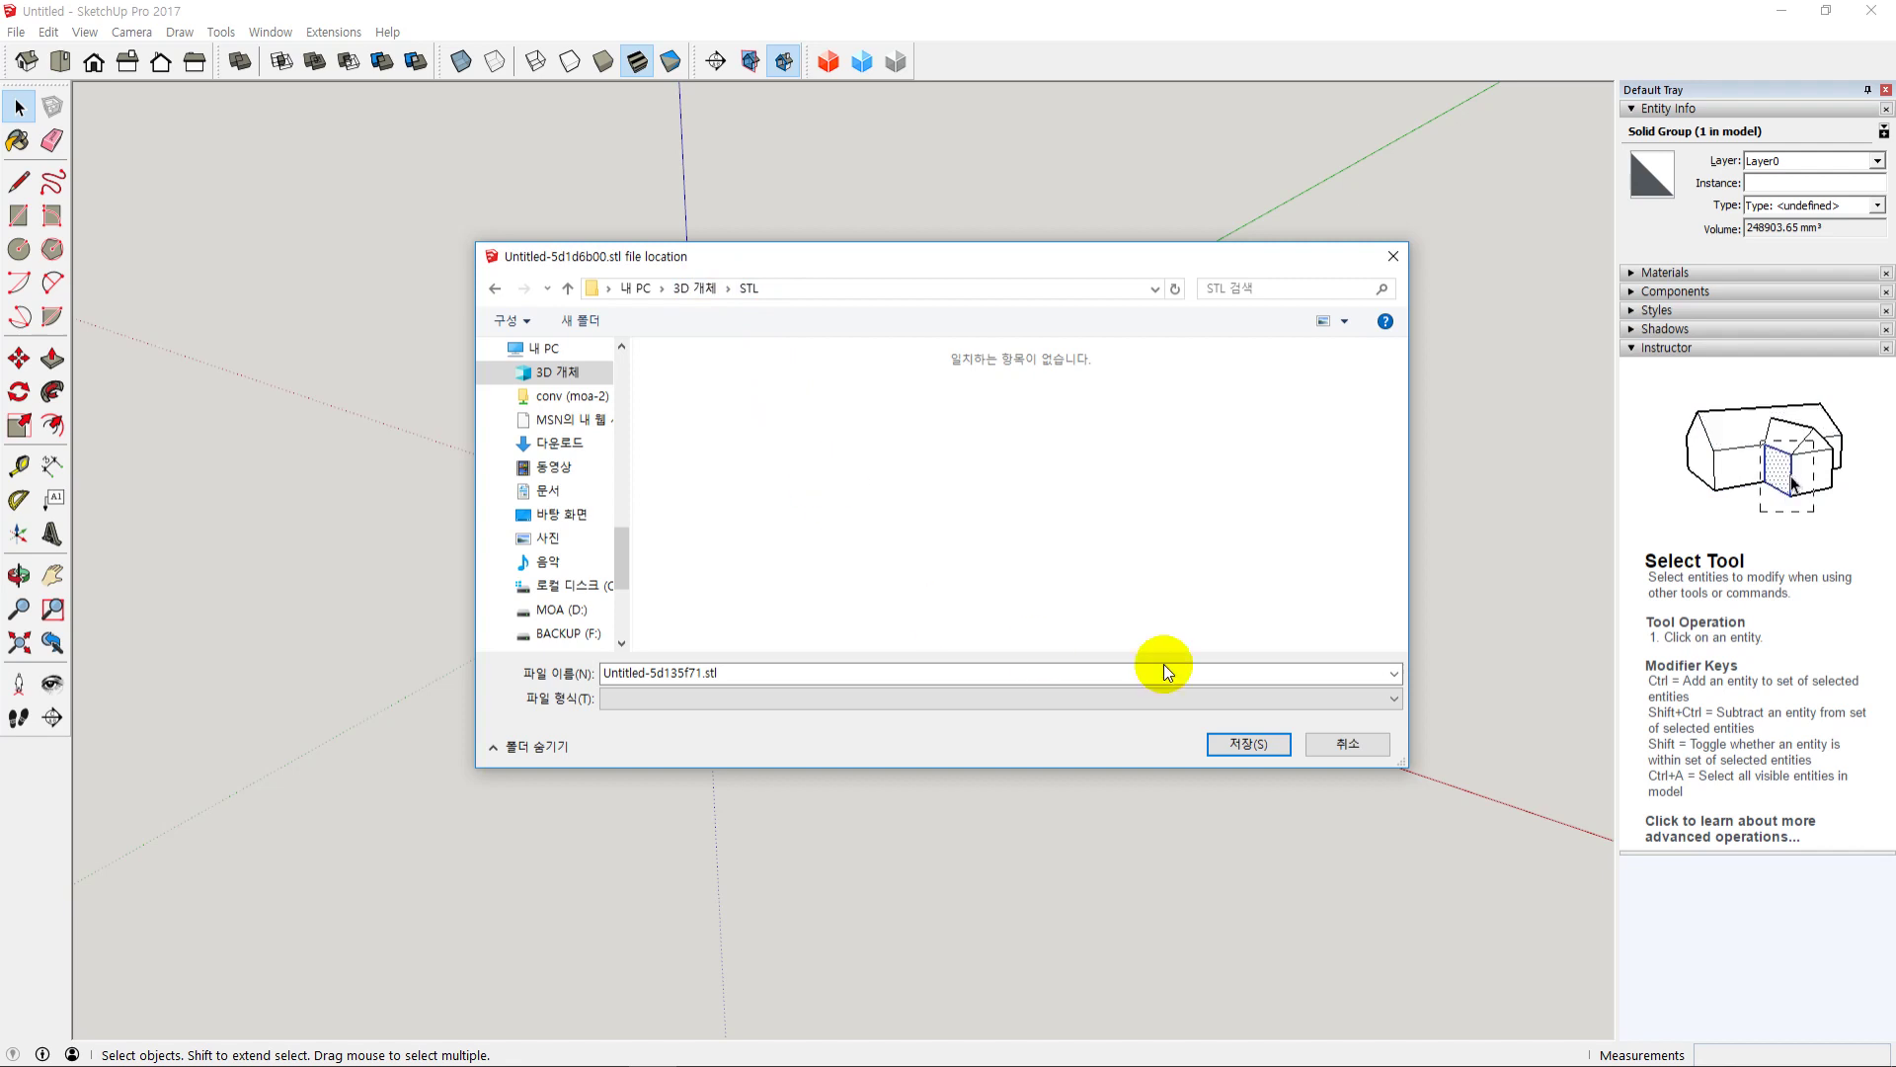
{"action": "left_click", "coordinate": [1352, 755]}
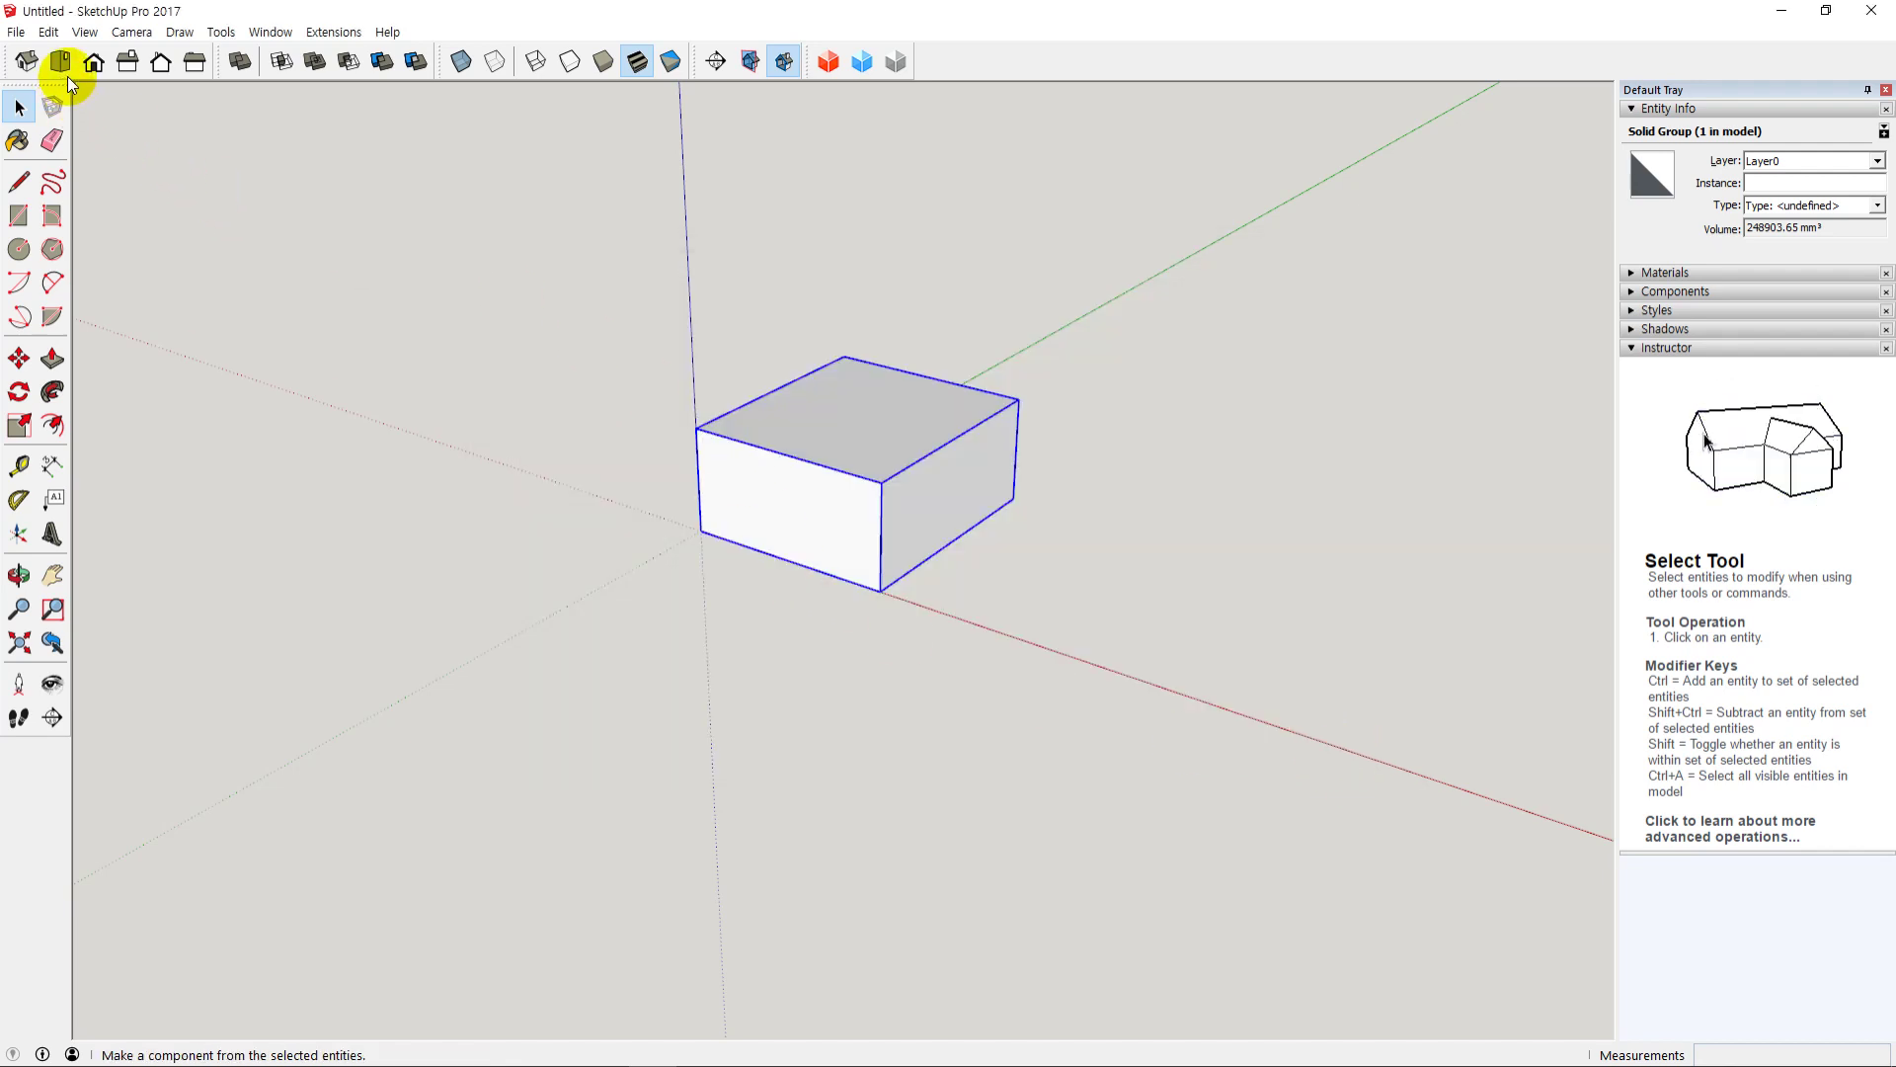
Step: Start a binary STL export of the selected box in model units and browse to the STL folder under 3D 개체
{"action": "left_click", "coordinate": [19, 38]}
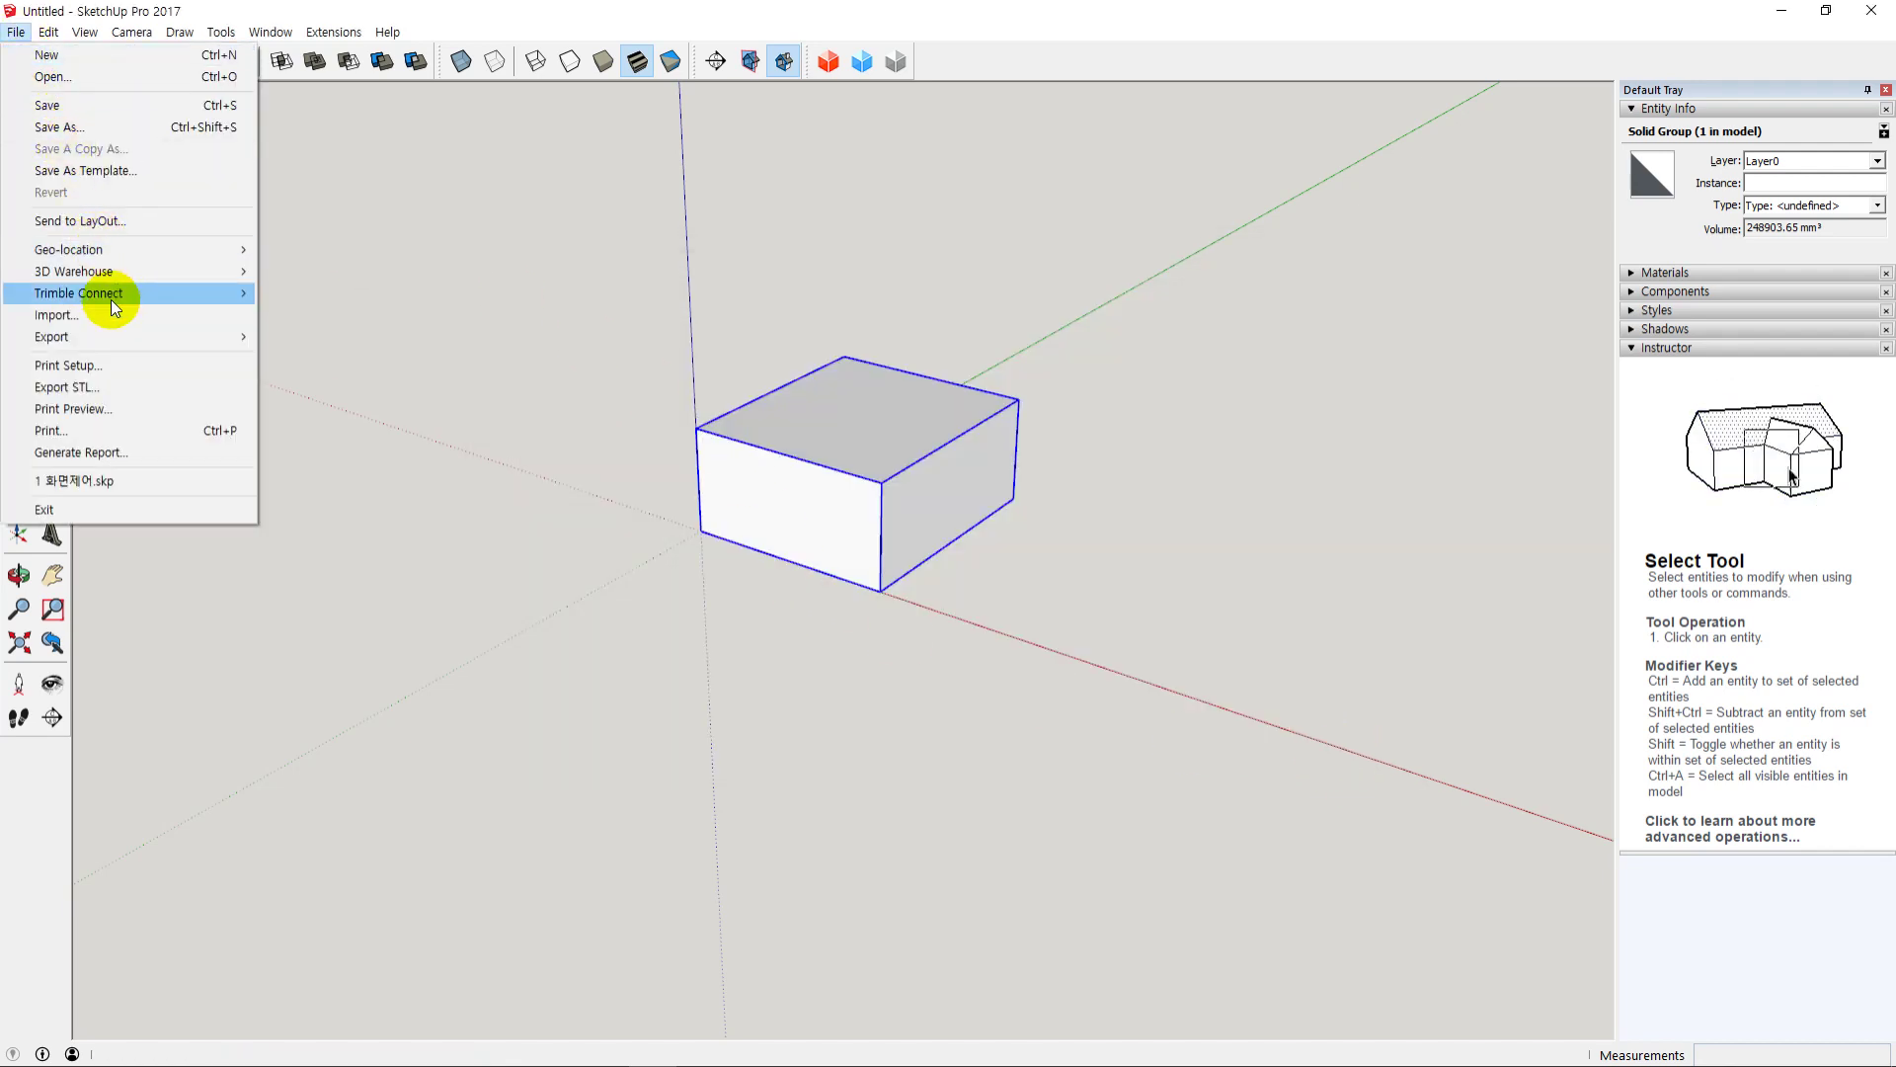
{"action": "left_click", "coordinate": [115, 400]}
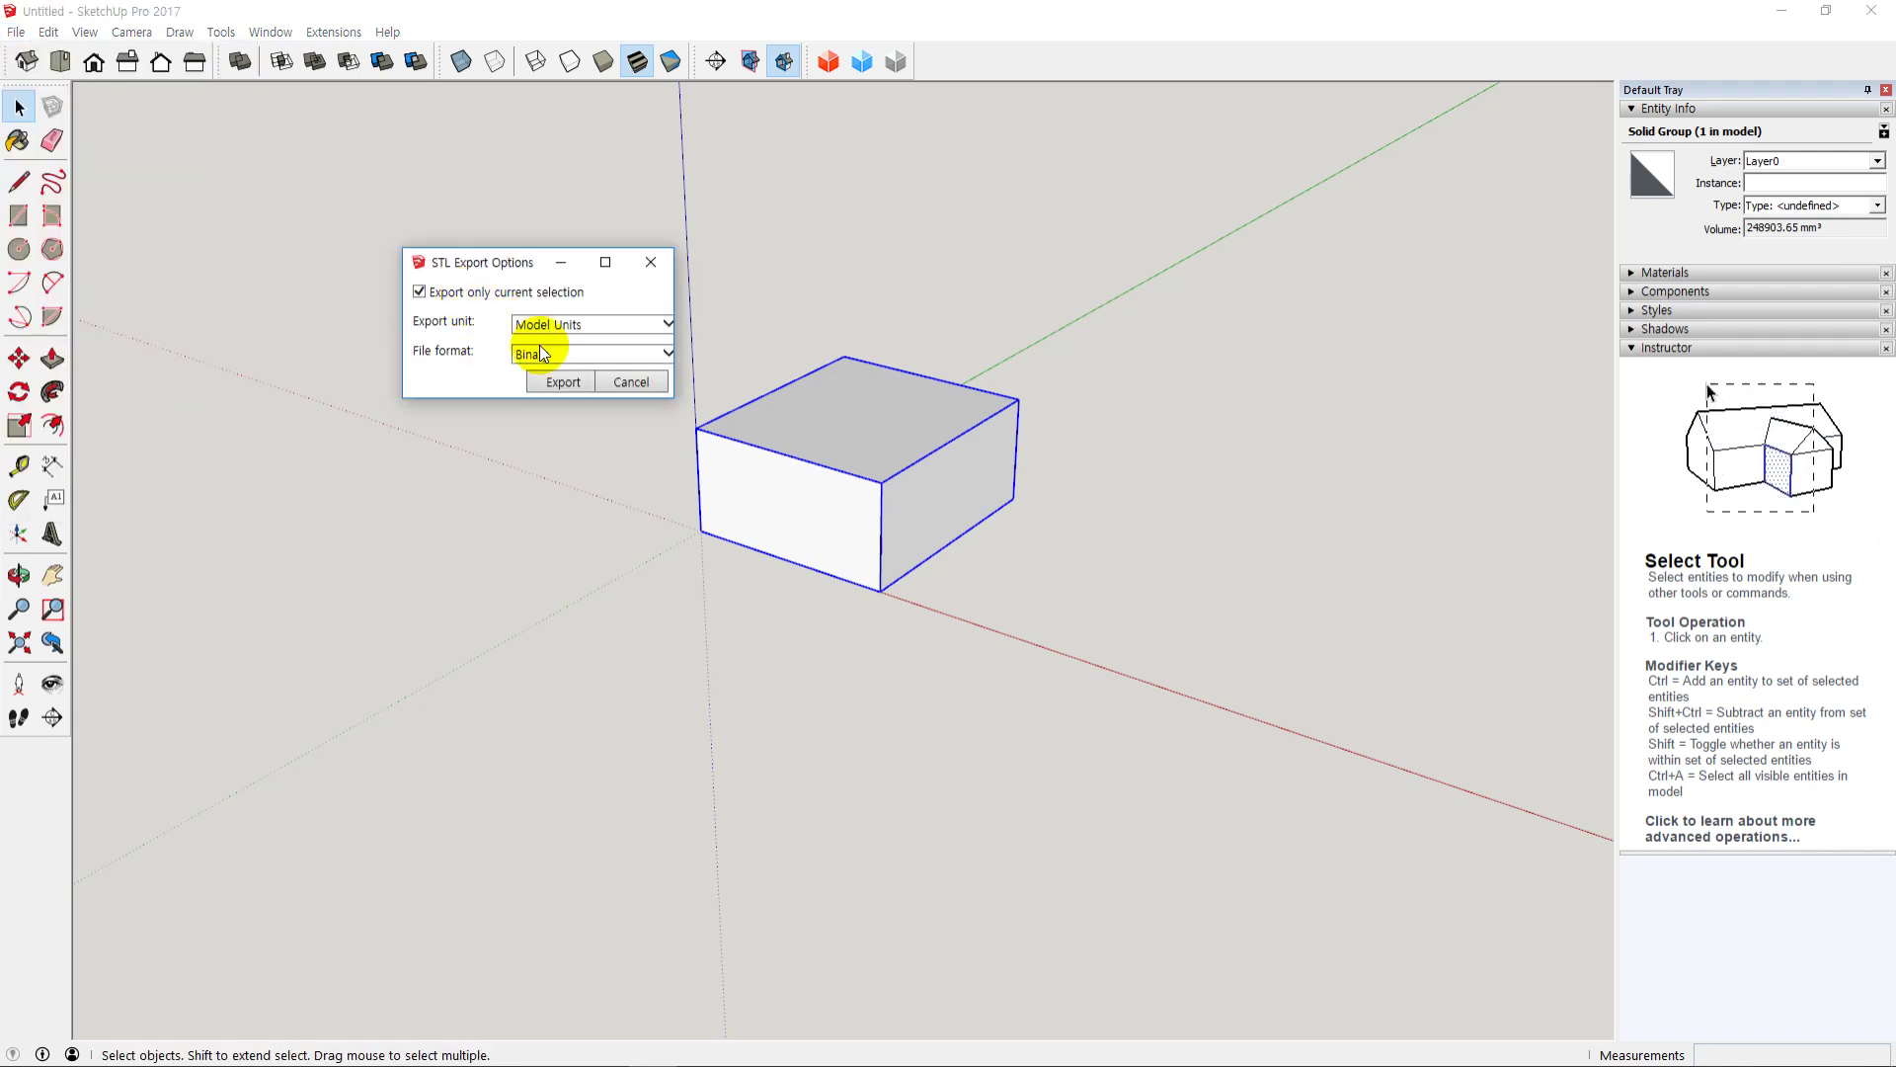
{"action": "left_click", "coordinate": [565, 384]}
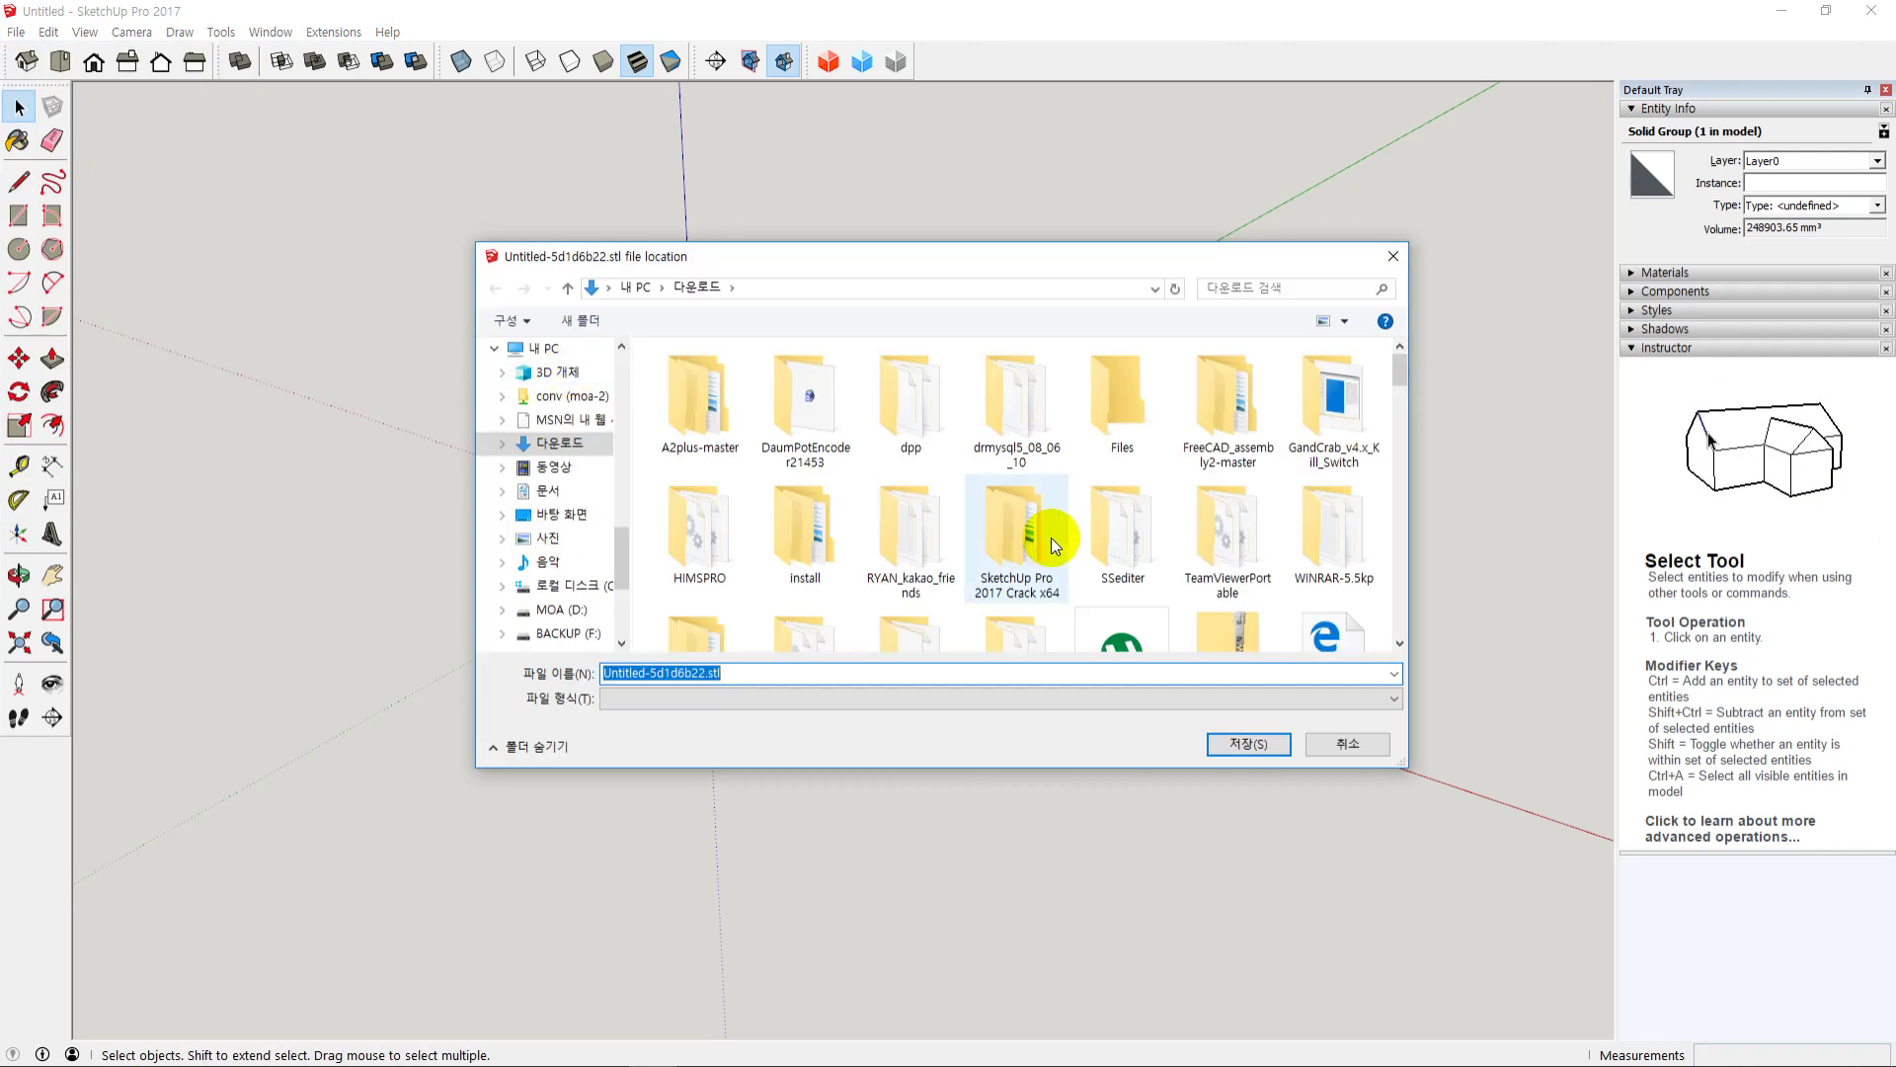
{"action": "left_click", "coordinate": [555, 372]}
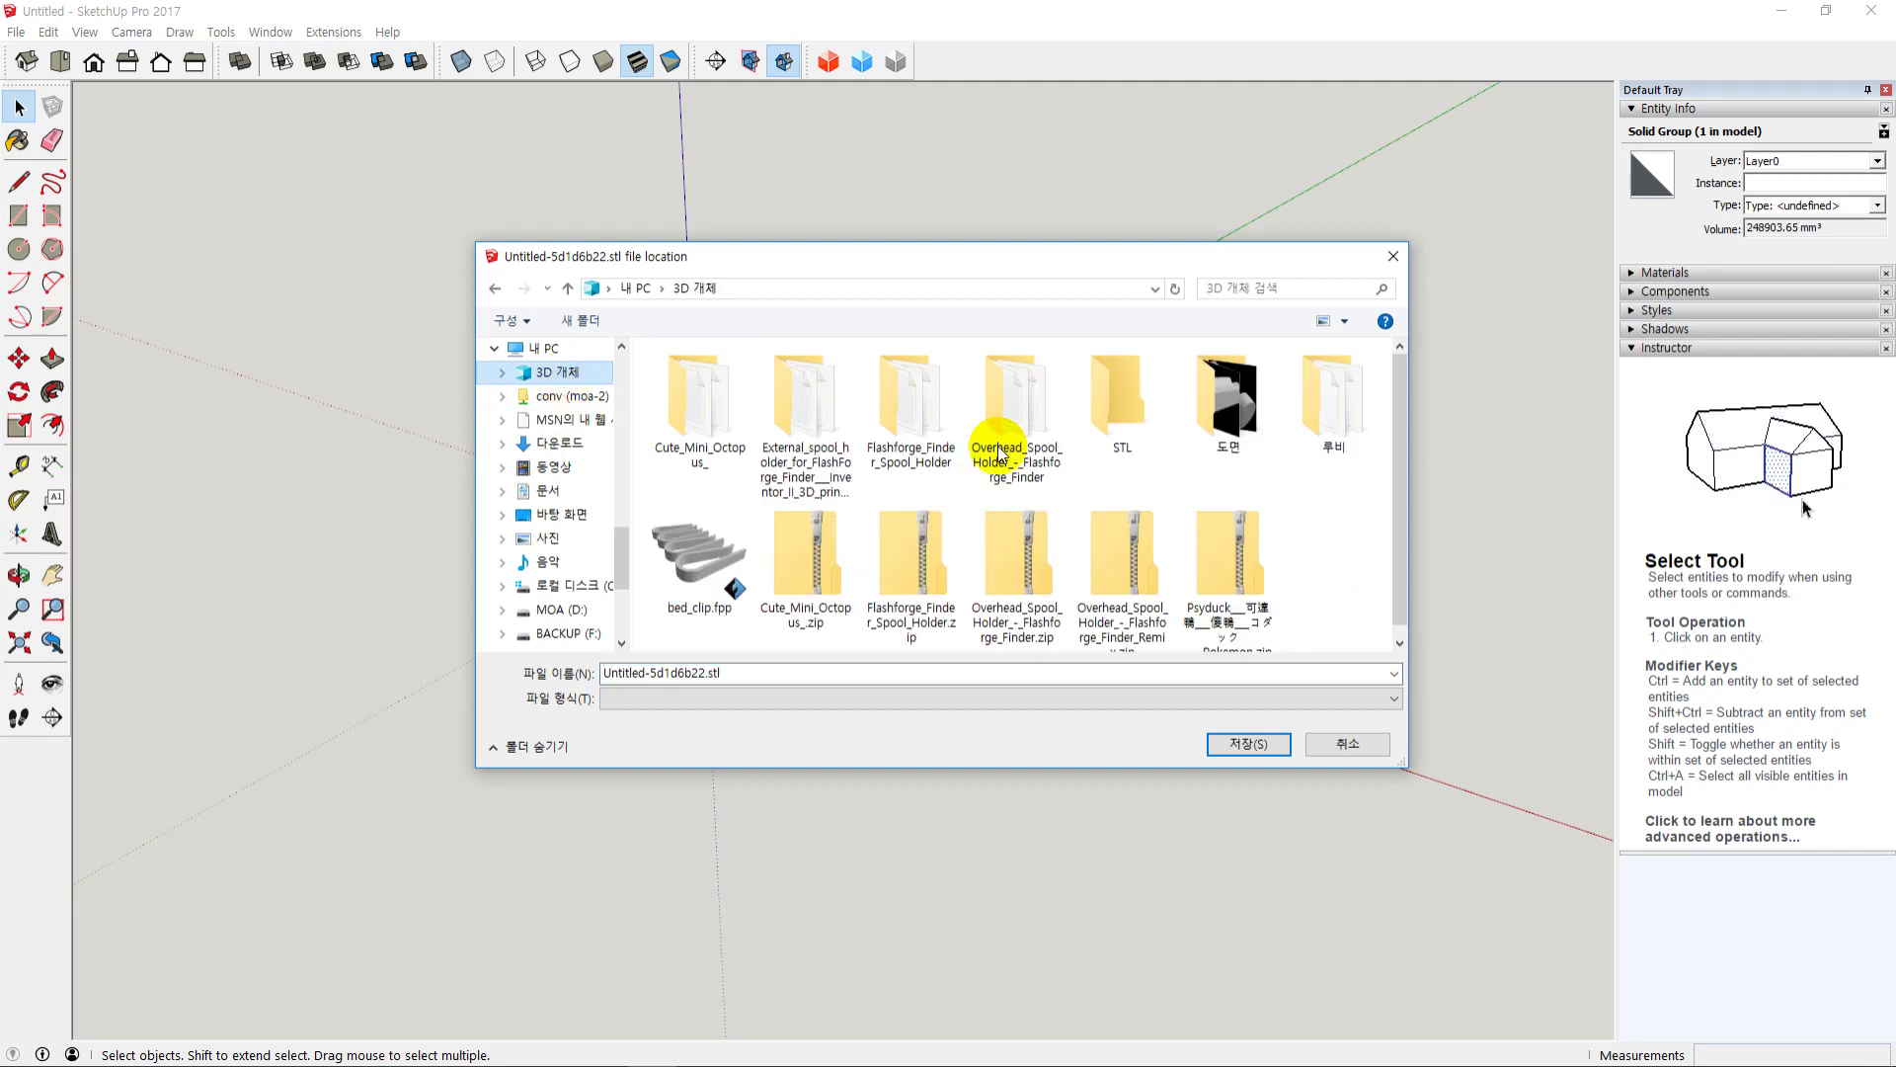
{"action": "double_click", "coordinate": [1116, 411]}
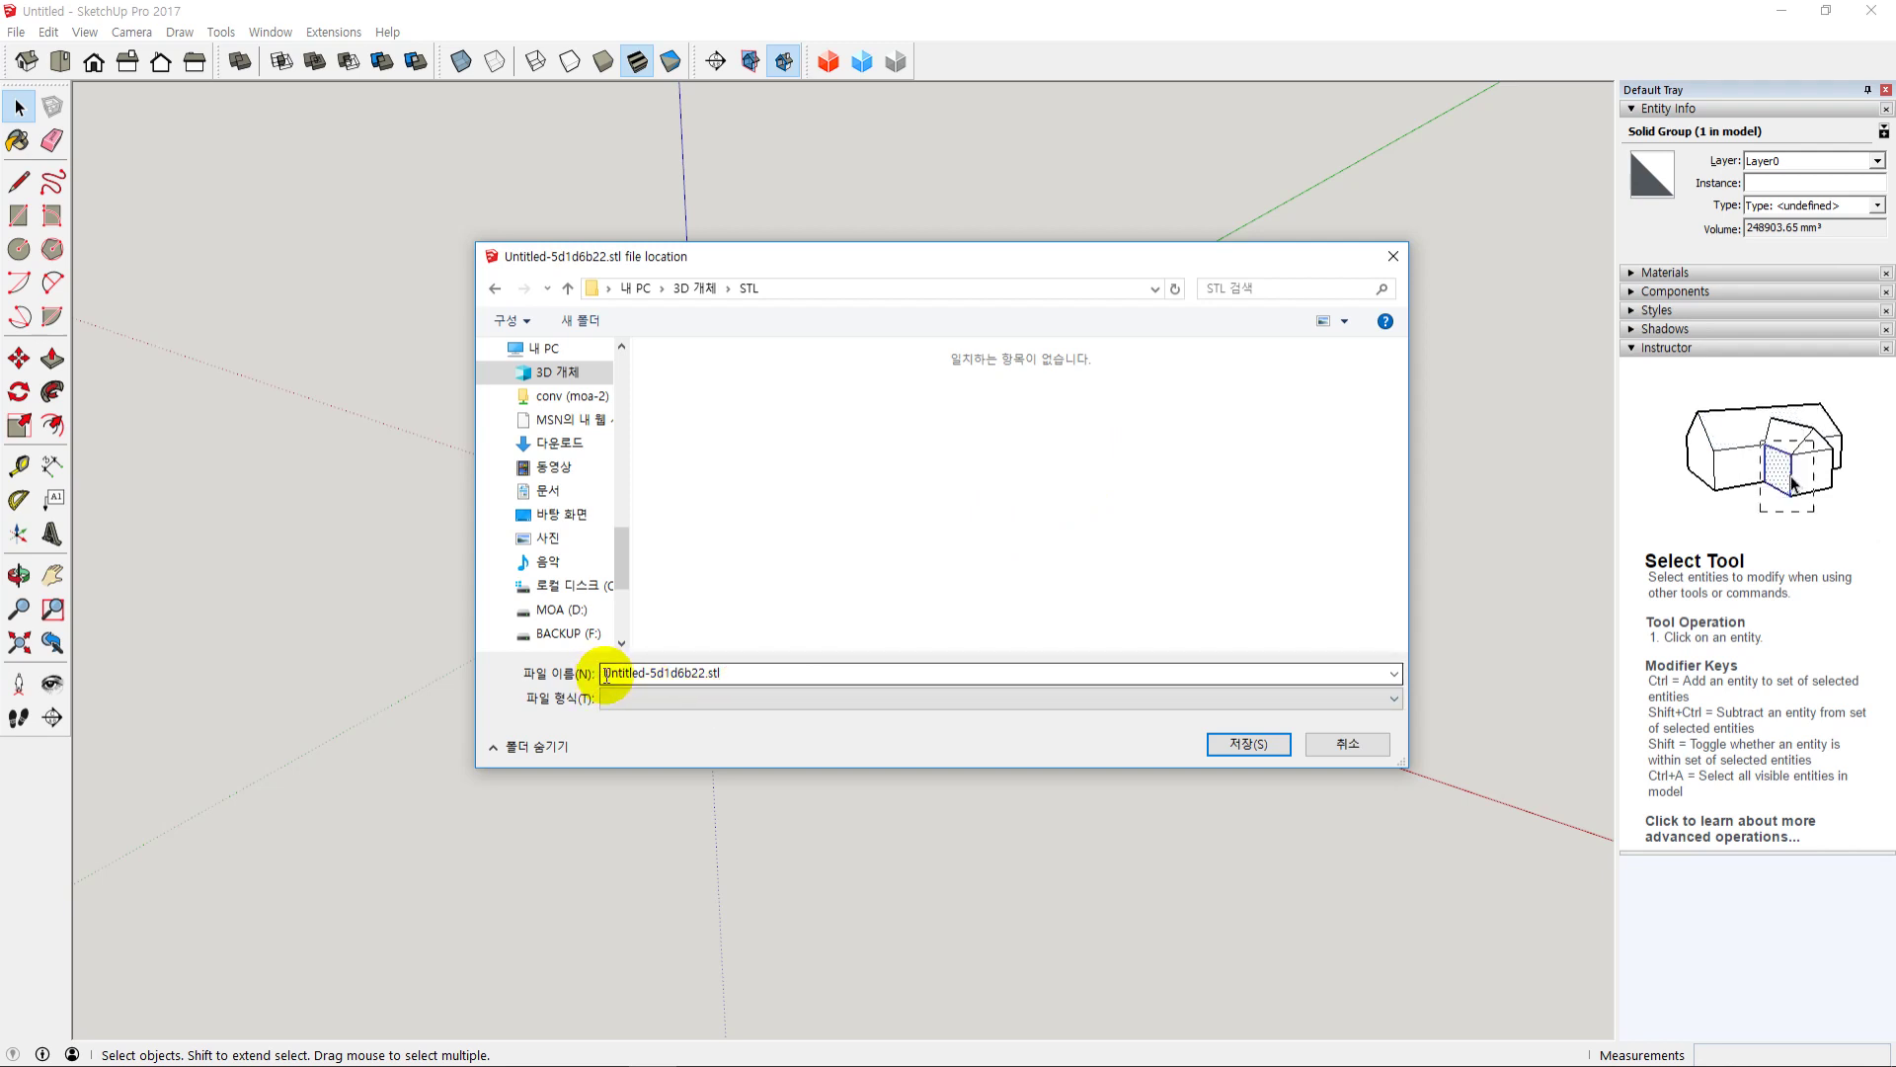
Step: Name the export file test.stl and save it in the STL folder
{"action": "left_click", "coordinate": [605, 676]}
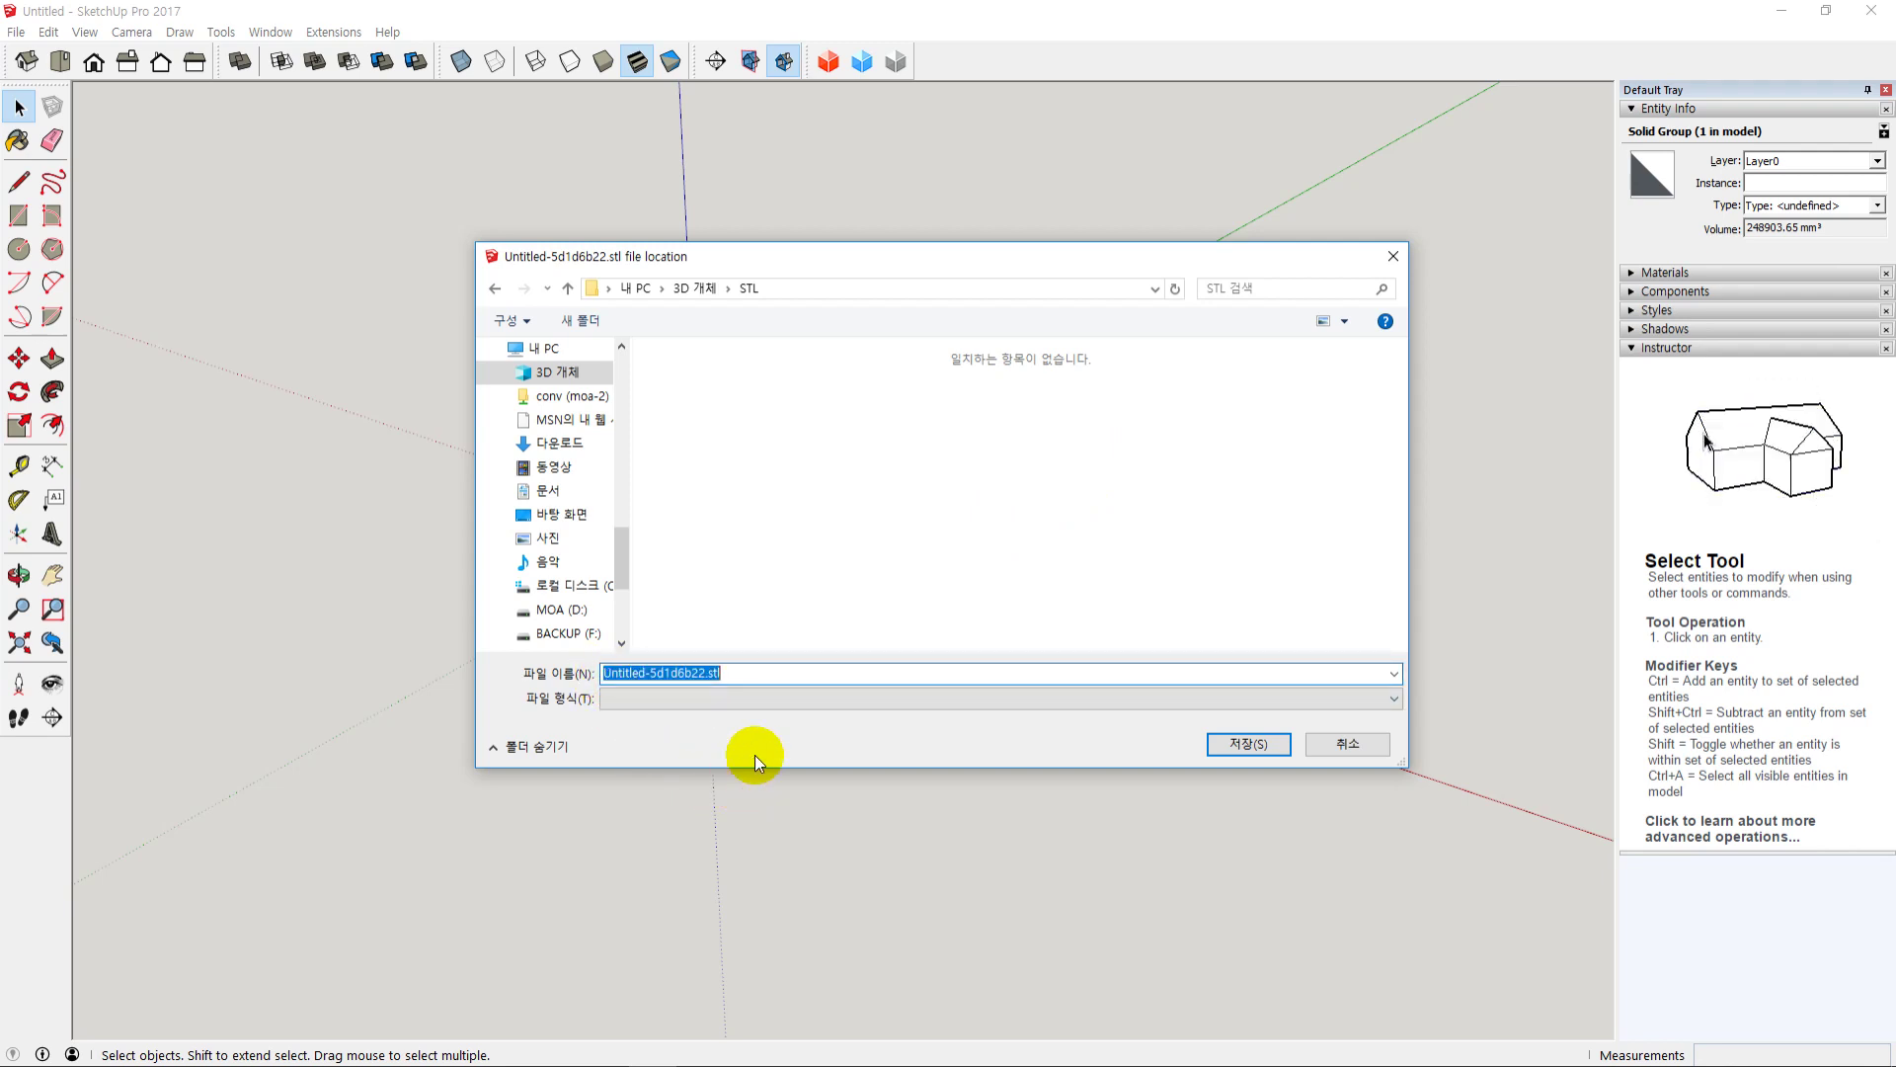
{"action": "key", "text": "Home"}
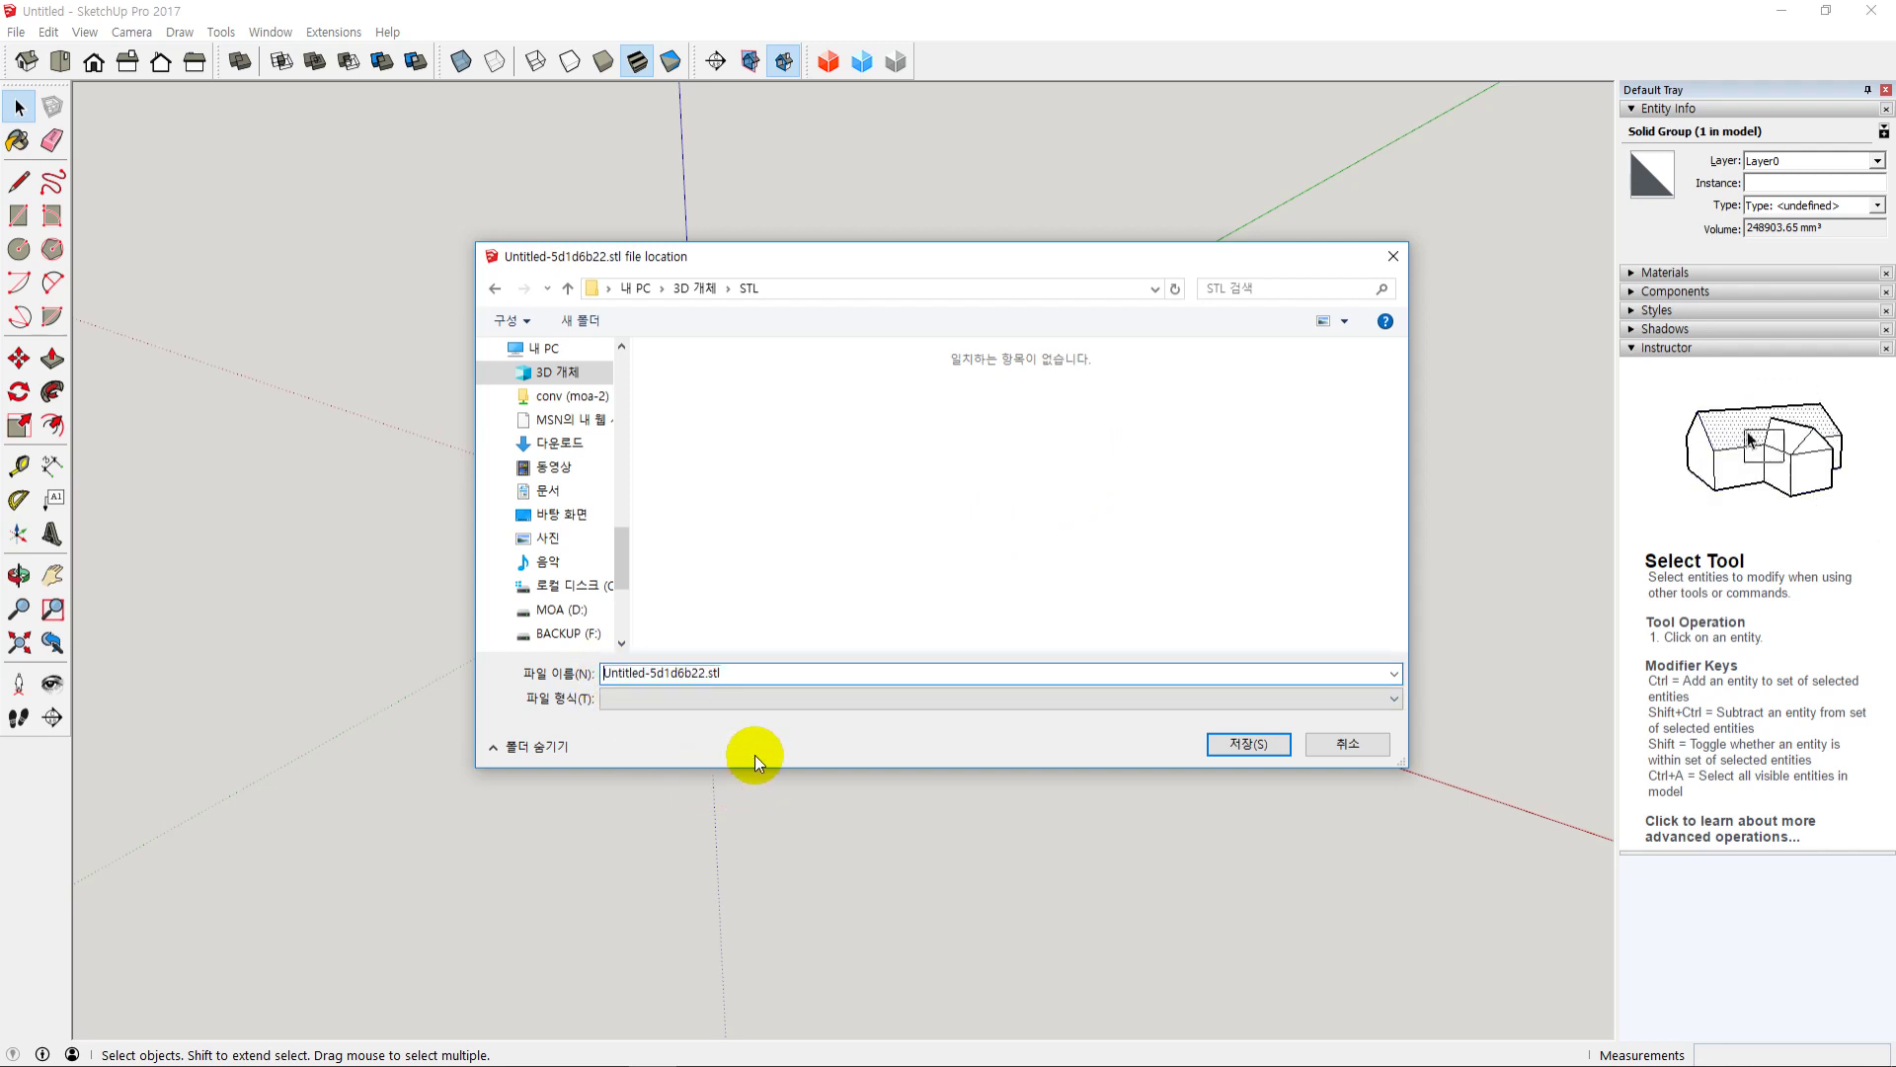
{"action": "type", "text": "test"}
{"action": "key", "text": "Delete"}
{"action": "key", "text": "Delete"}
{"action": "key", "text": "Delete"}
{"action": "key", "text": "Delete"}
{"action": "key", "text": "Delete"}
{"action": "key", "text": "Delete"}
{"action": "key", "text": "Delete"}
{"action": "key", "text": "Delete"}
{"action": "key", "text": "Delete"}
{"action": "key", "text": "Delete"}
{"action": "key", "text": "Delete"}
{"action": "key", "text": "Delete"}
{"action": "key", "text": "Delete"}
{"action": "key", "text": "Delete"}
{"action": "key", "text": "Delete"}
{"action": "key", "text": "Delete"}
{"action": "key", "text": "Delete"}
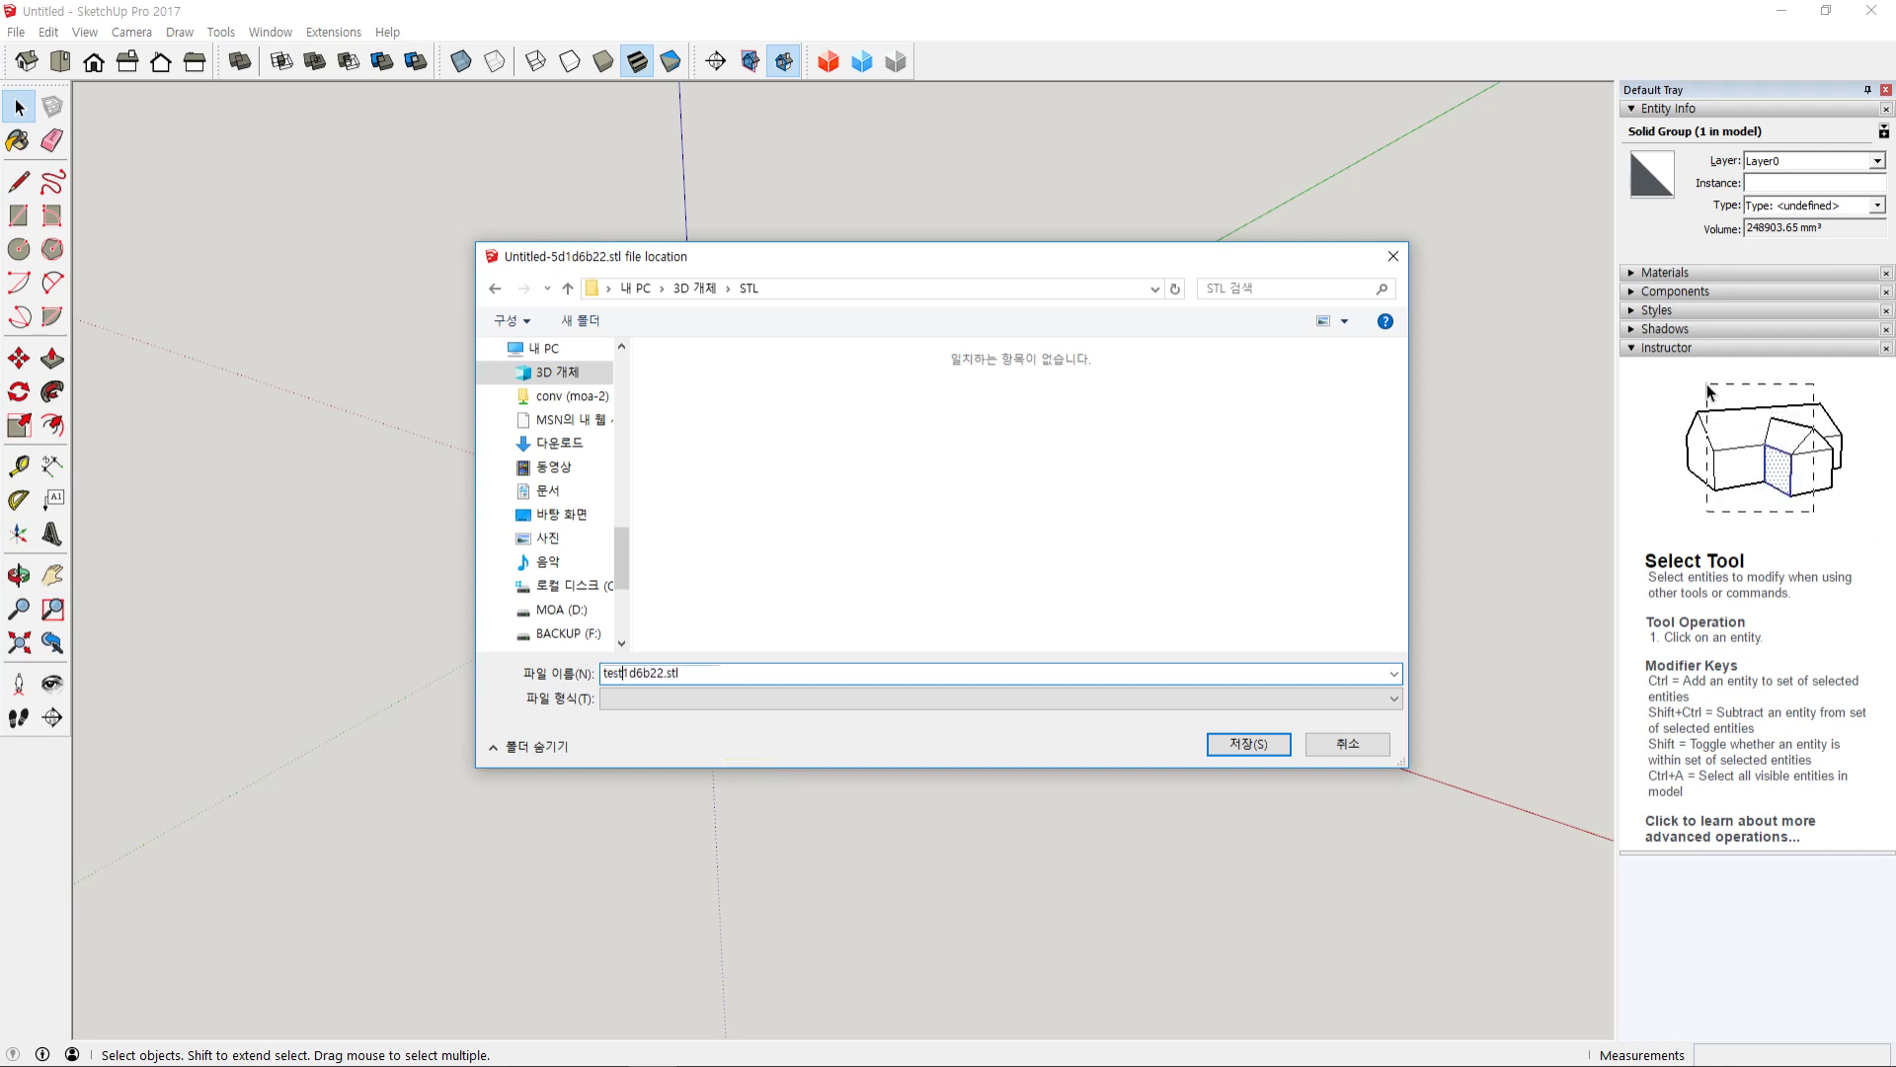
{"action": "type", "text": "2"}
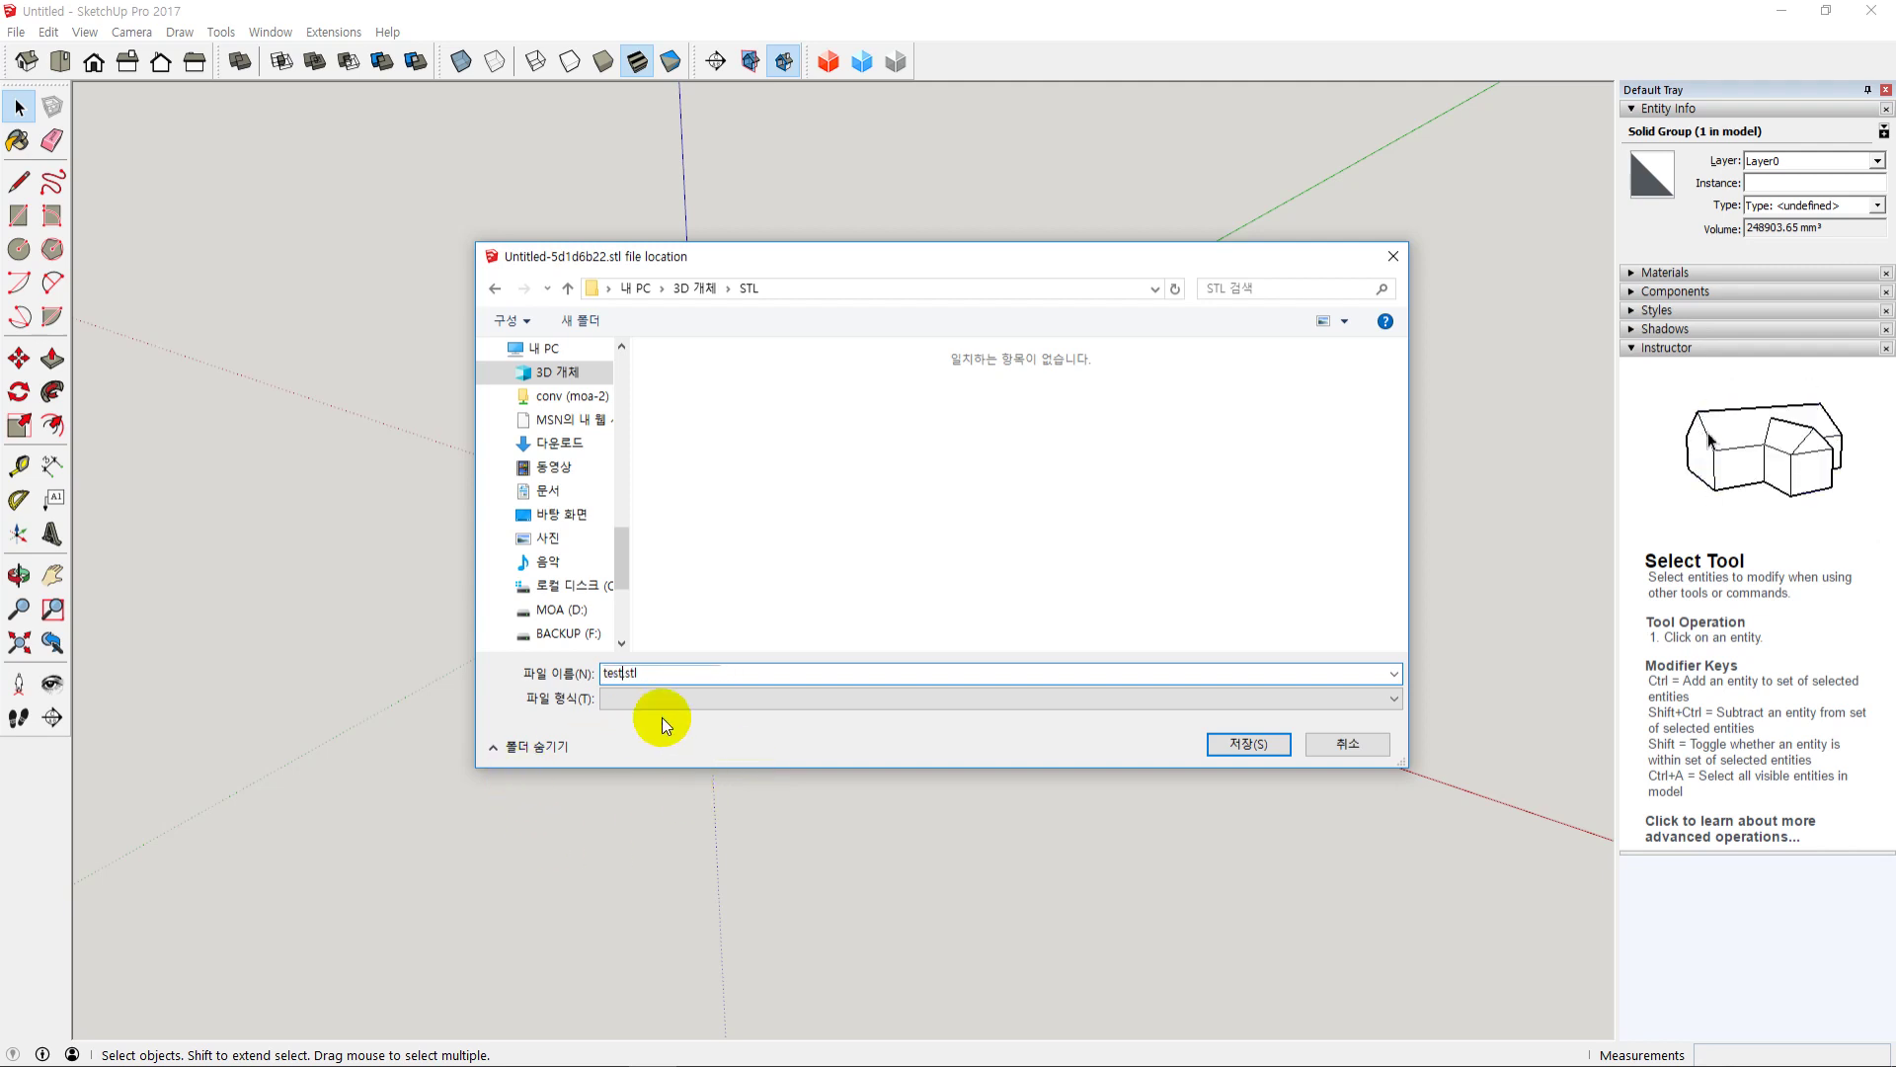
{"action": "left_click", "coordinate": [662, 698]}
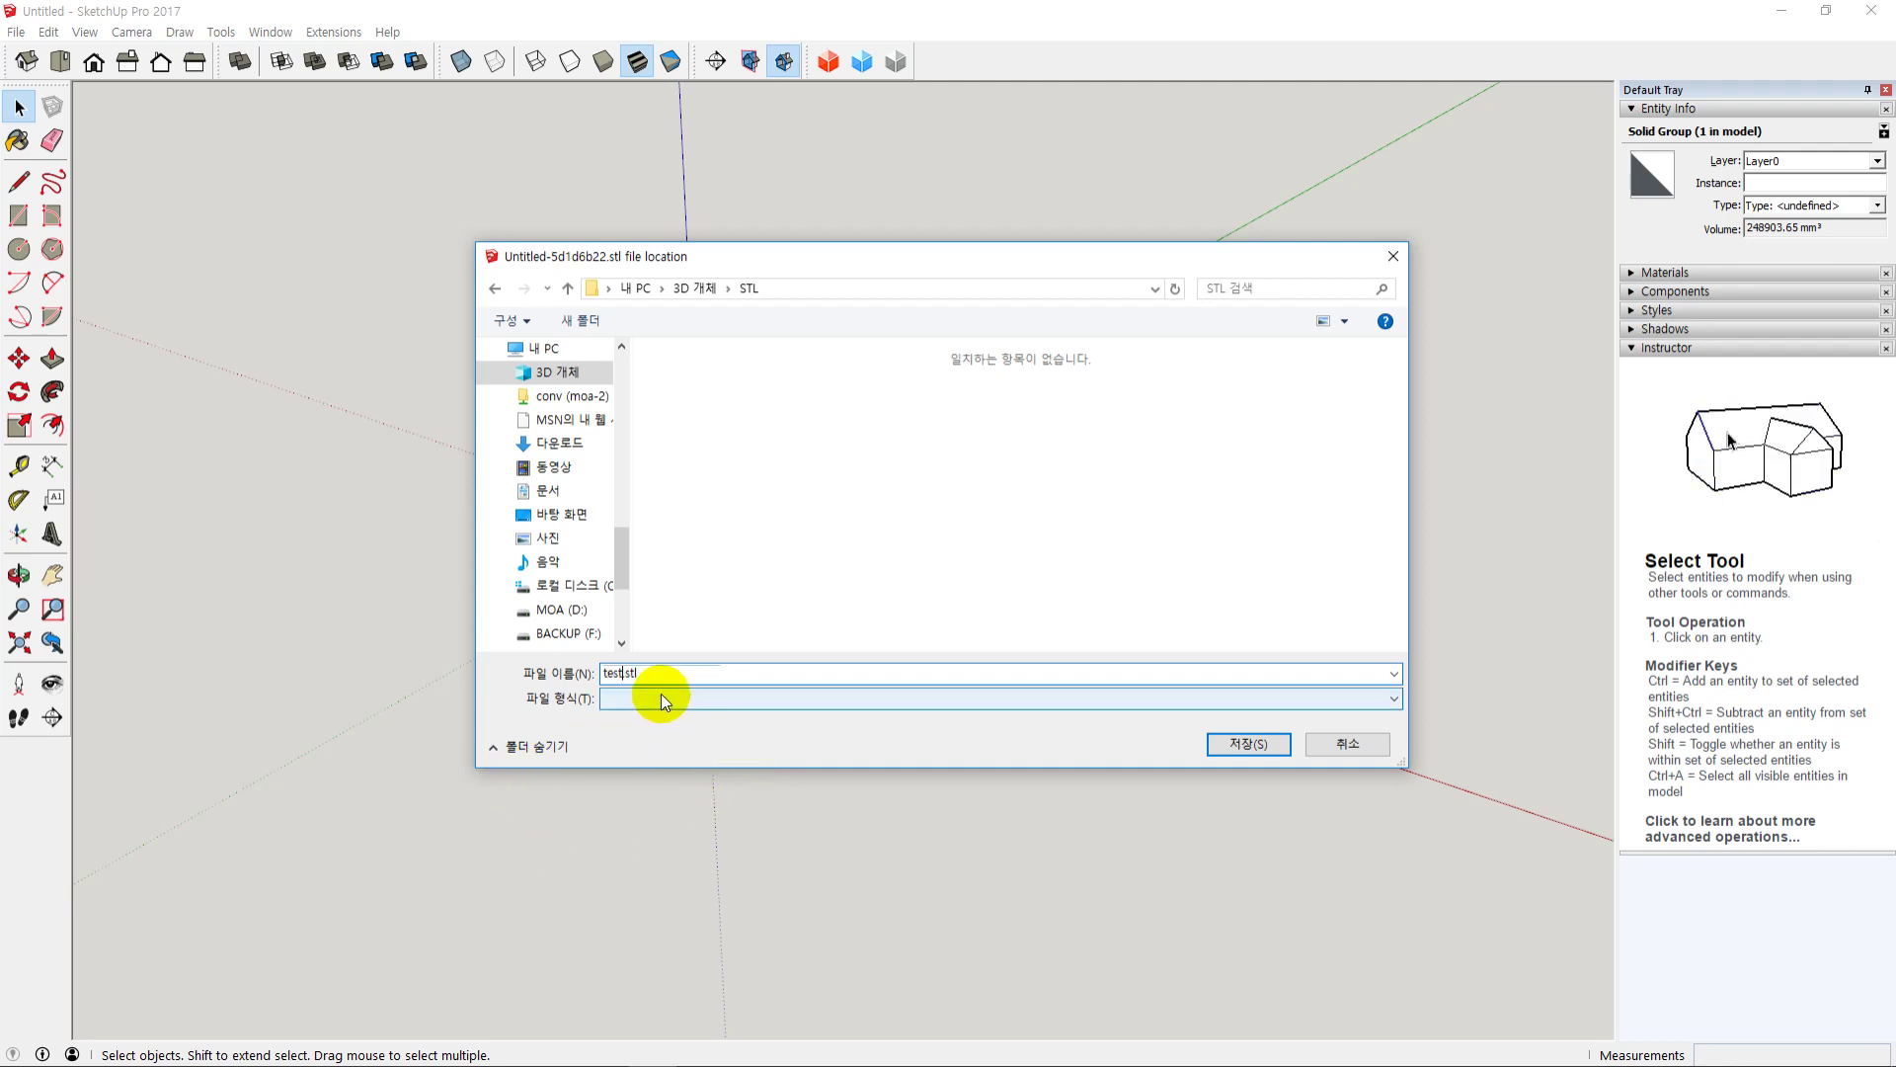
{"action": "left_click", "coordinate": [1240, 744]}
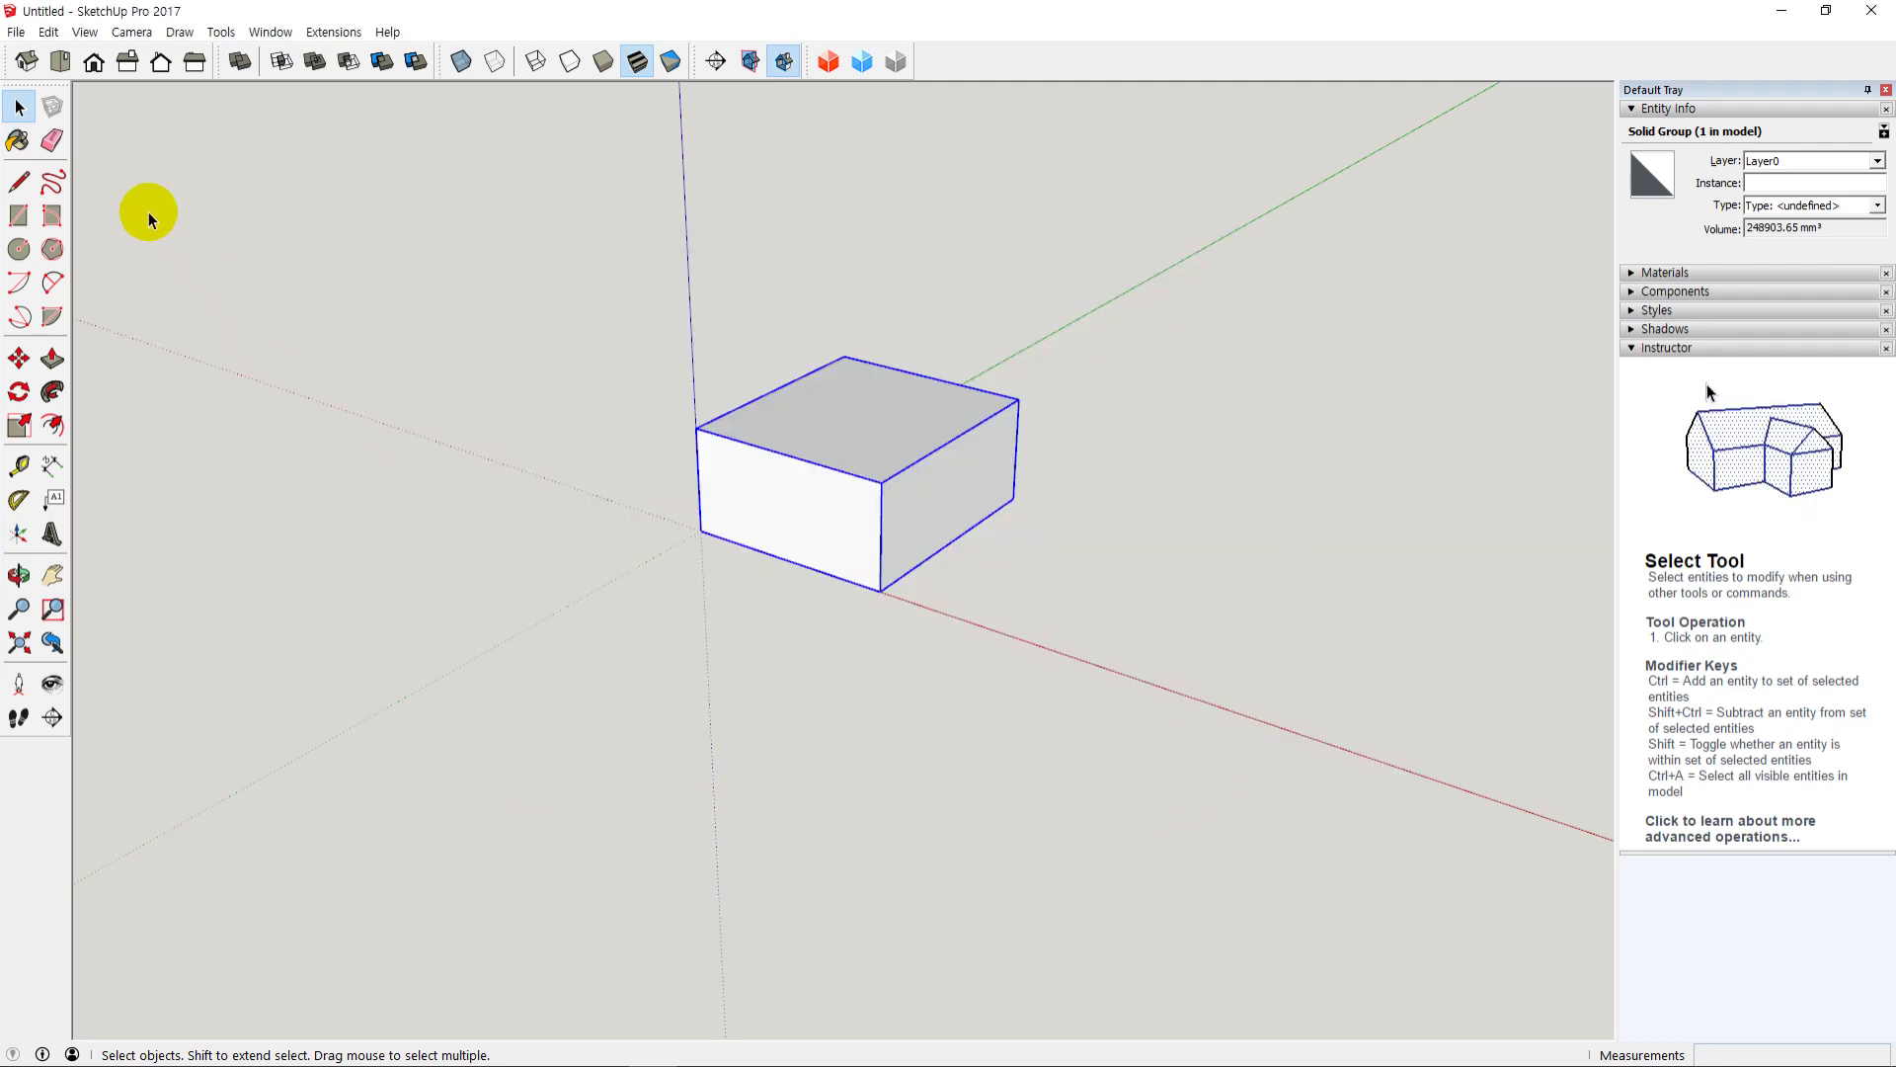
Step: Start another STL export to check the saved test.stl in the STL folder, and cancel without saving
{"action": "left_click", "coordinate": [19, 33]}
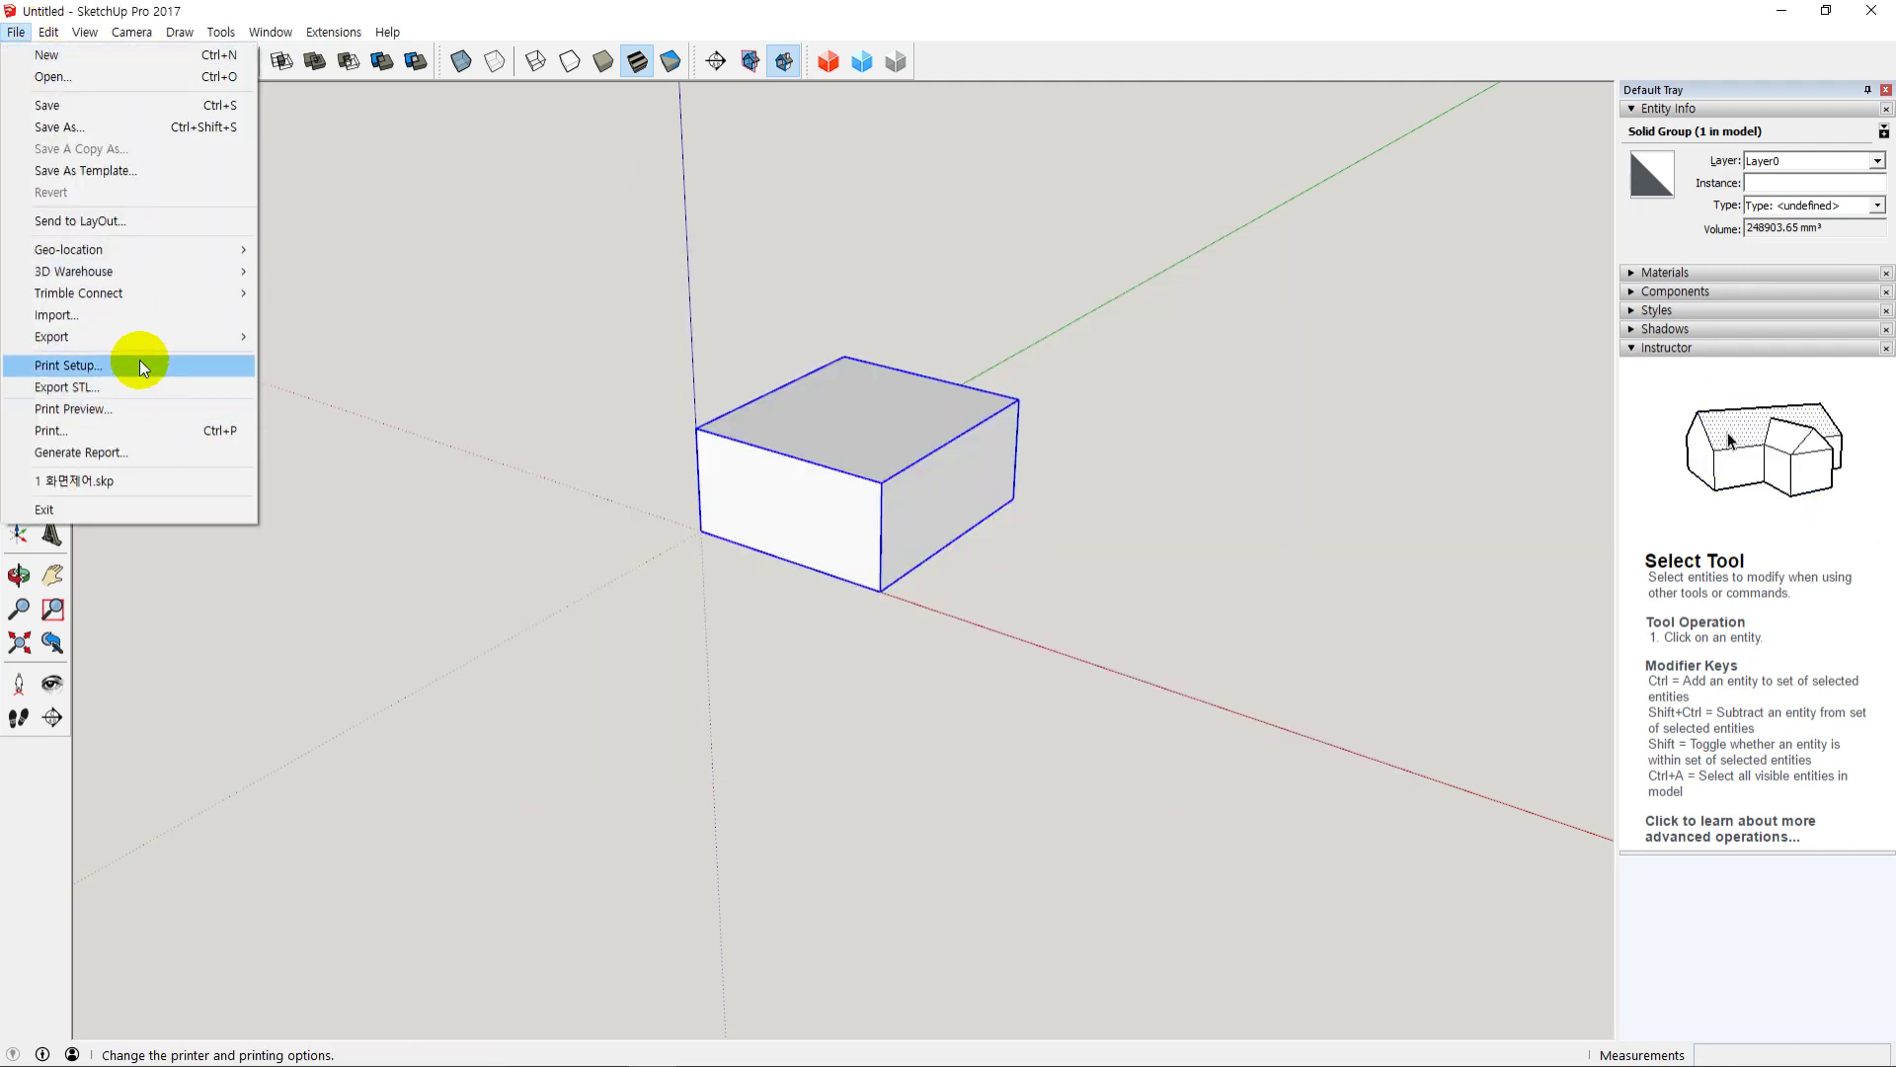
{"action": "left_click", "coordinate": [136, 393]}
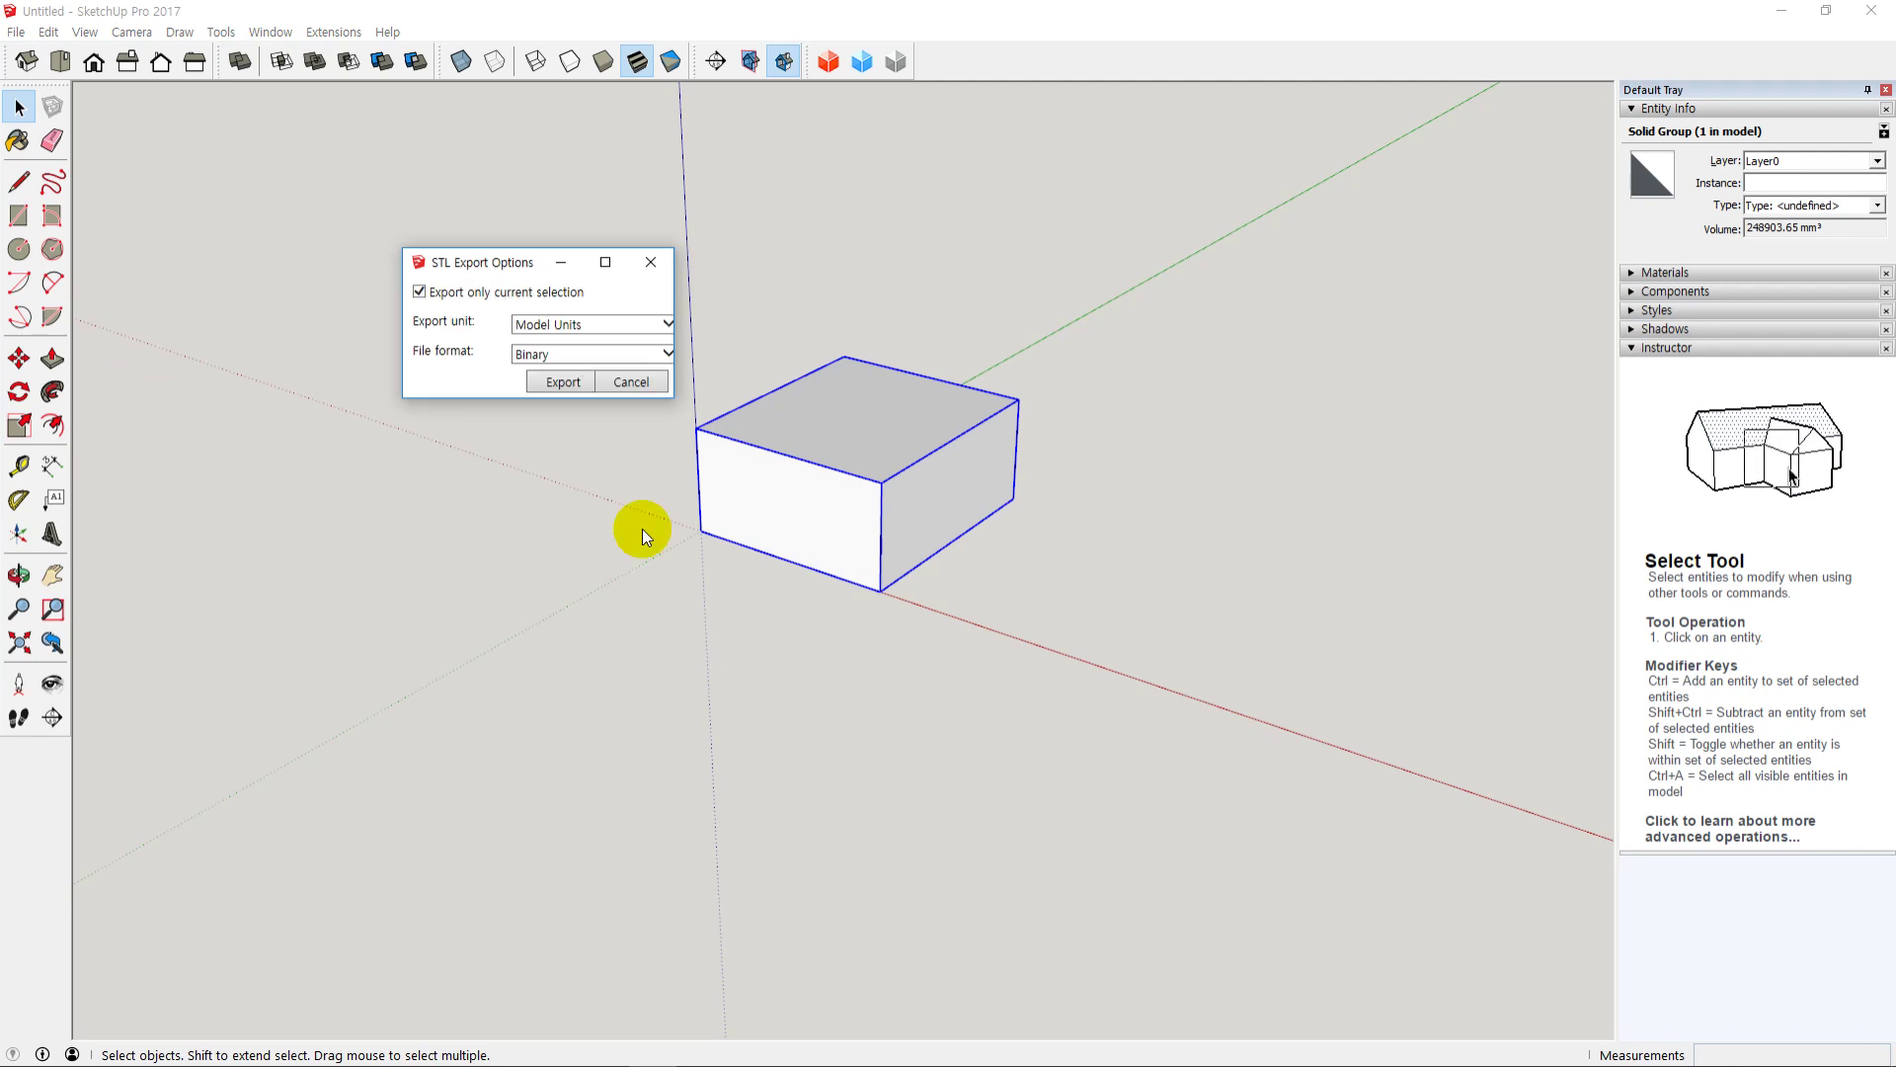
{"action": "left_click", "coordinate": [567, 387]}
{"action": "left_click", "coordinate": [697, 454]}
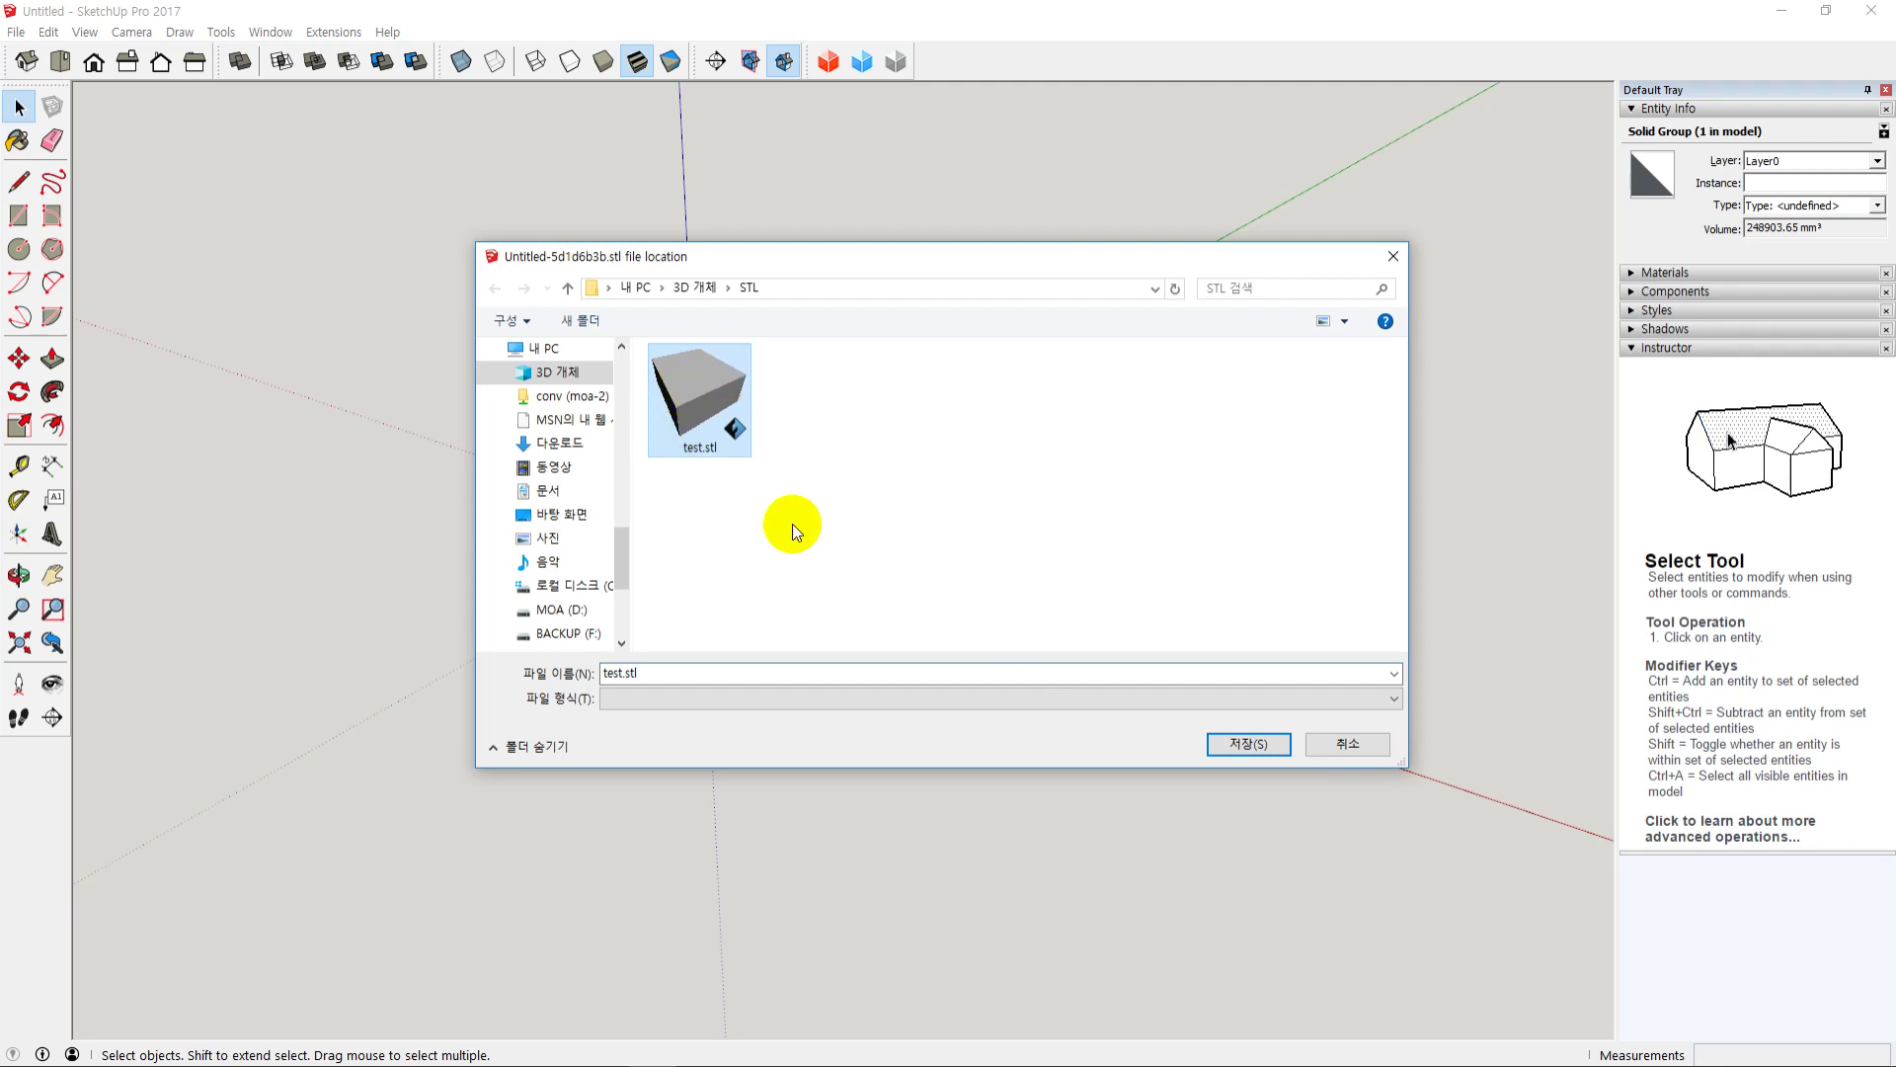
{"action": "left_click", "coordinate": [1363, 741]}
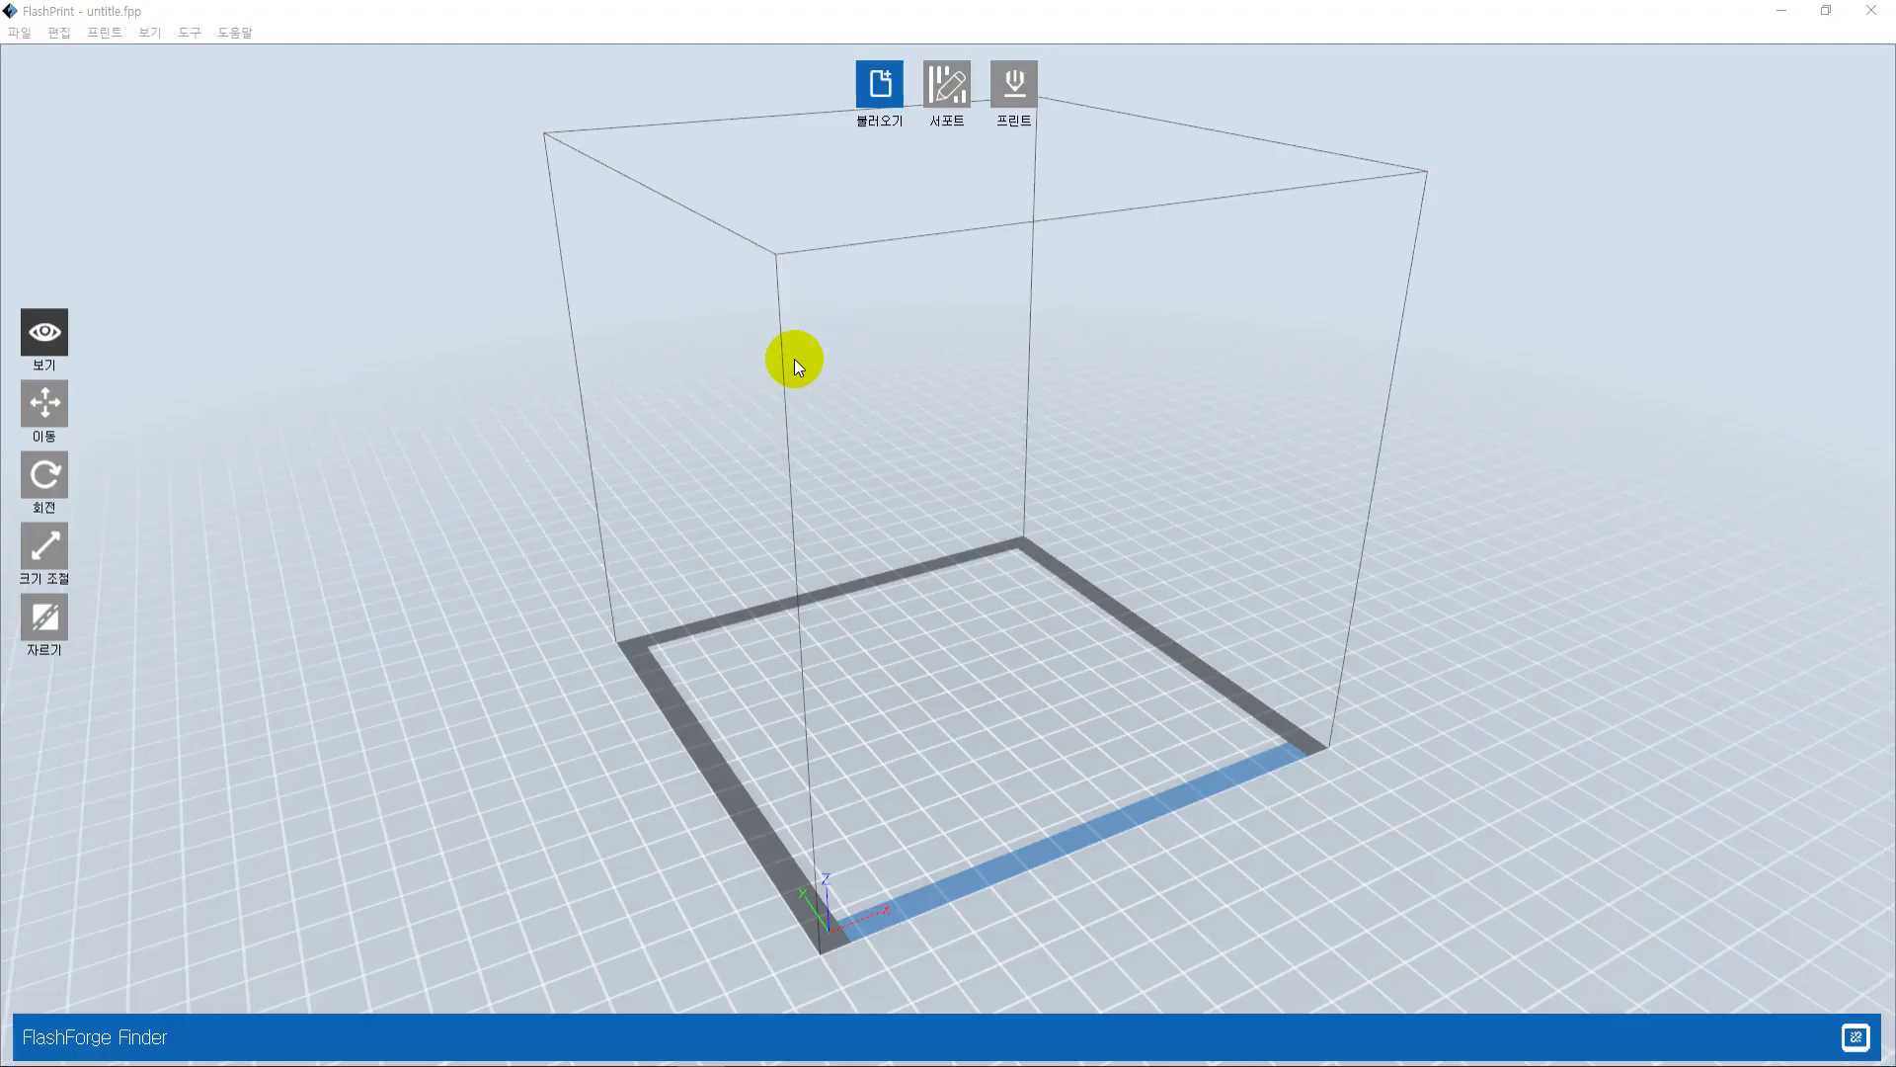
Step: In FlashPrint, load test.stl from the STL folder and accept placing the model on the platform
{"action": "left_click", "coordinate": [880, 85]}
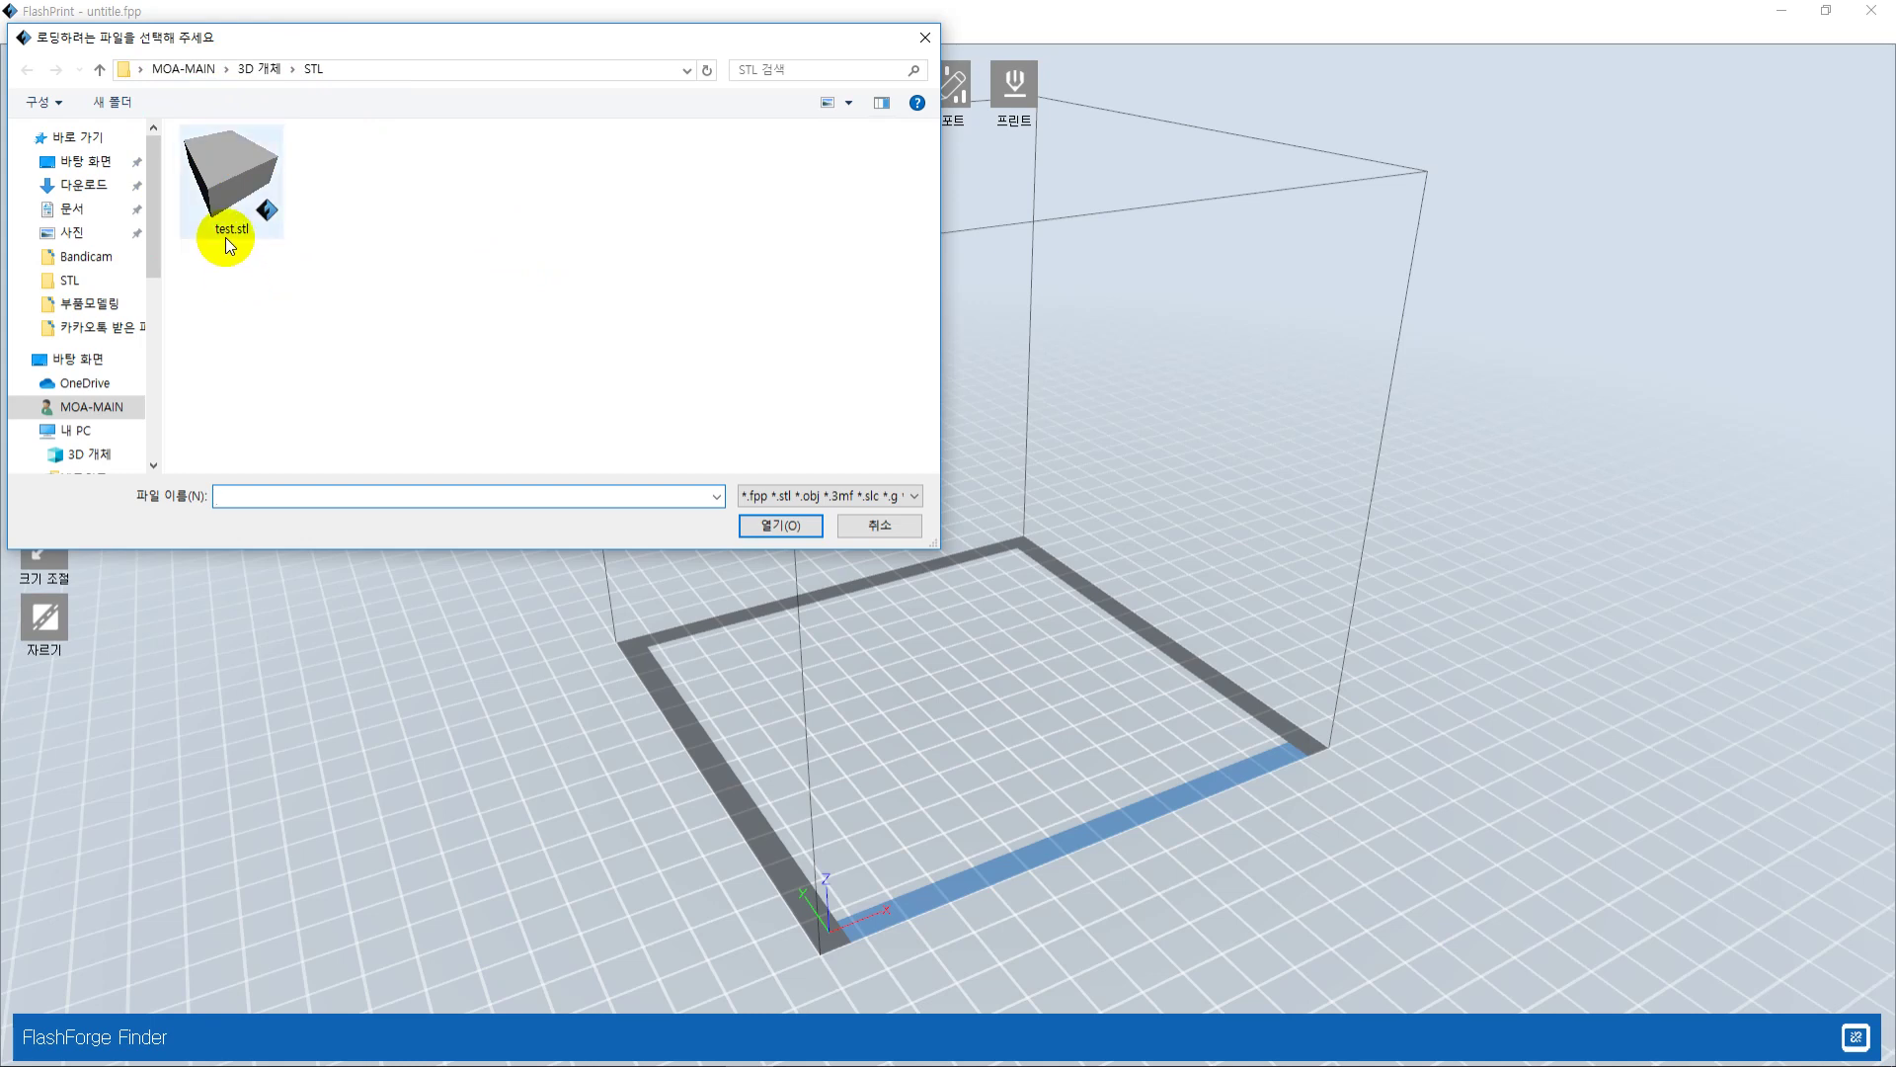
{"action": "left_click", "coordinate": [252, 193]}
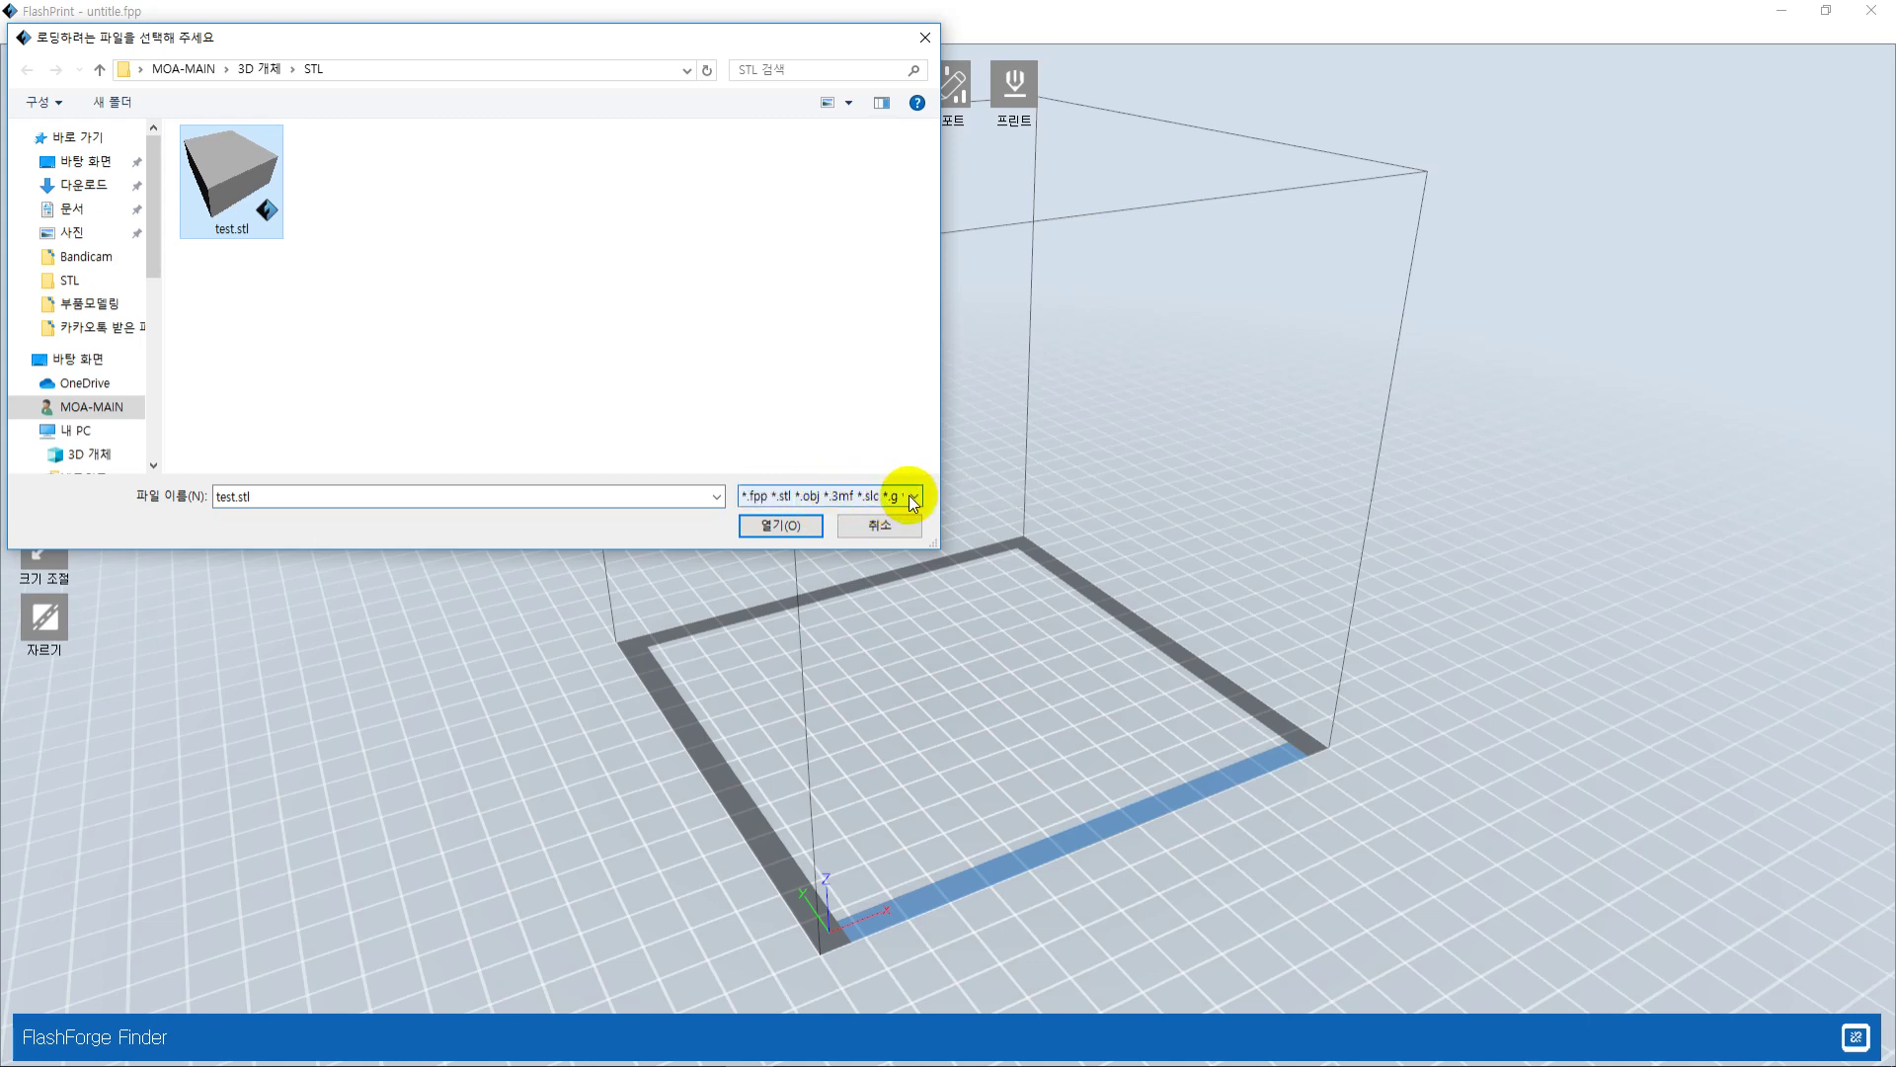
{"action": "left_click", "coordinate": [912, 496]}
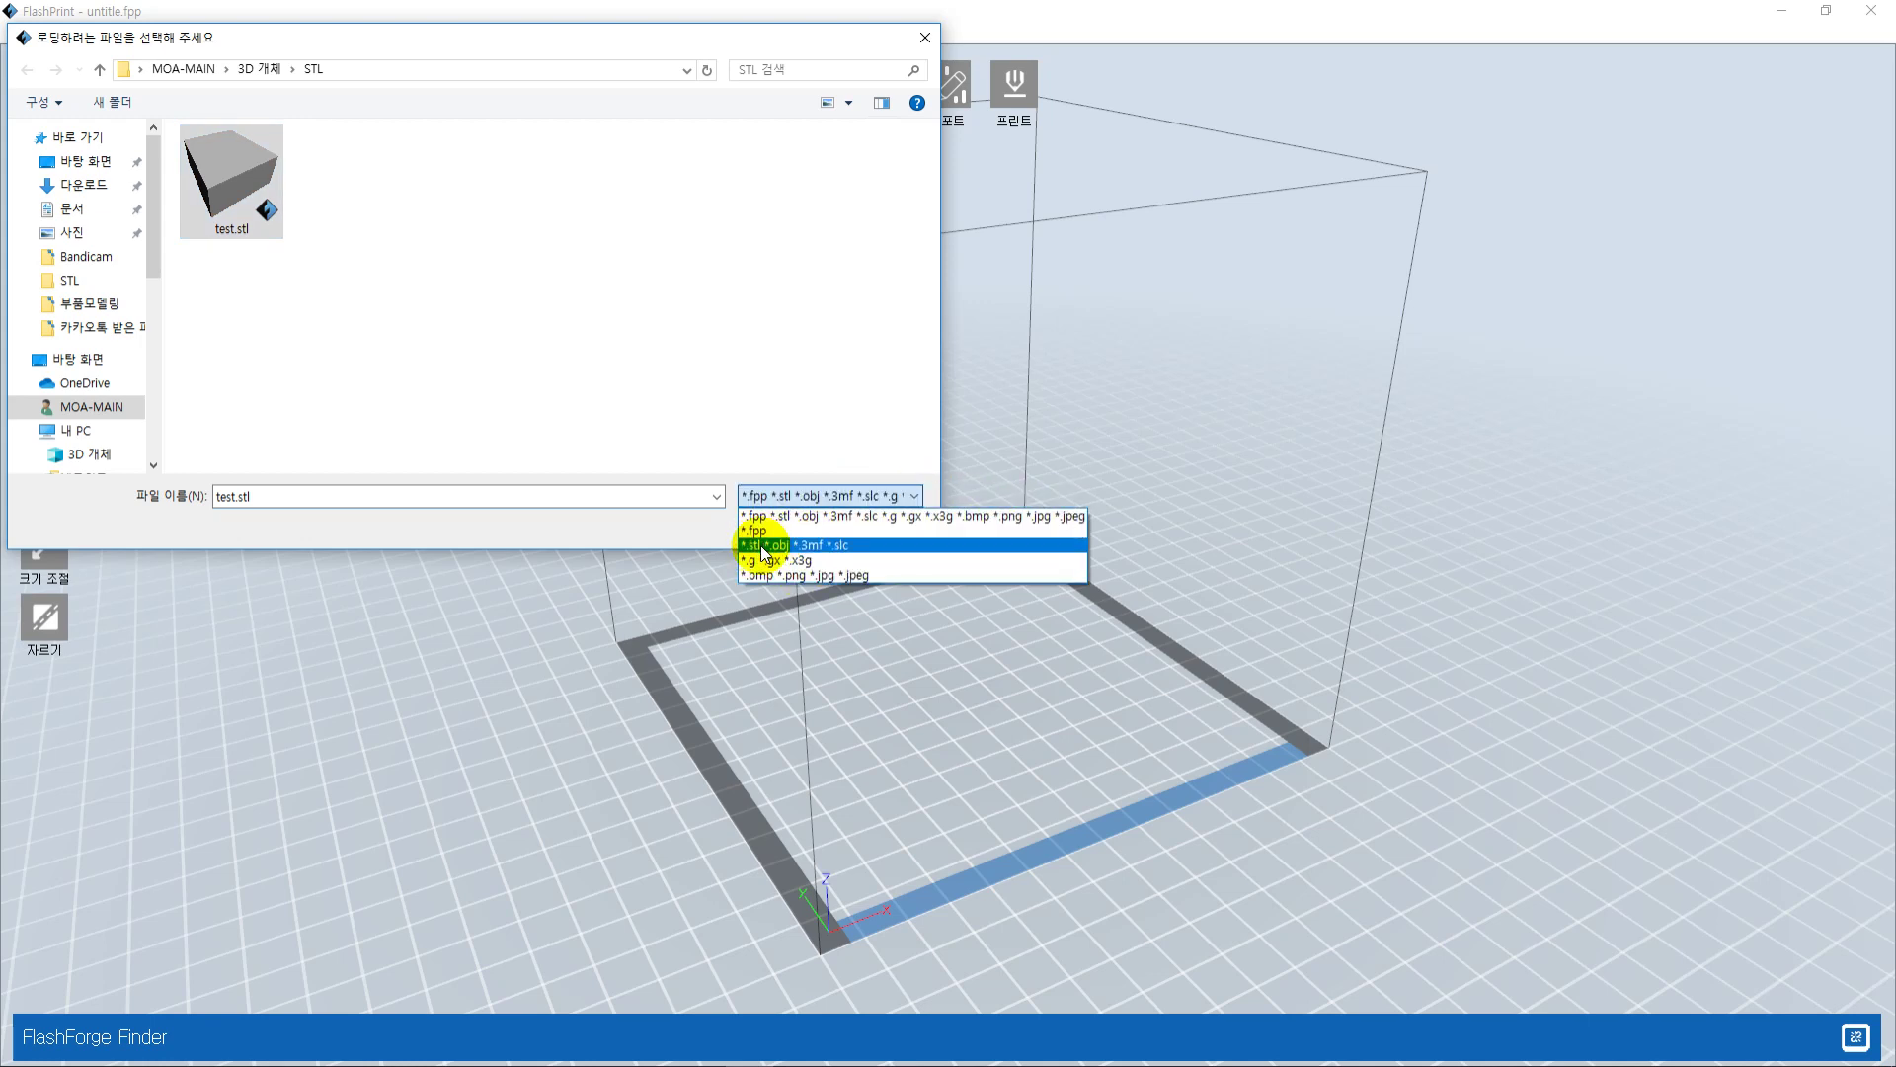
{"action": "left_click", "coordinate": [355, 496]}
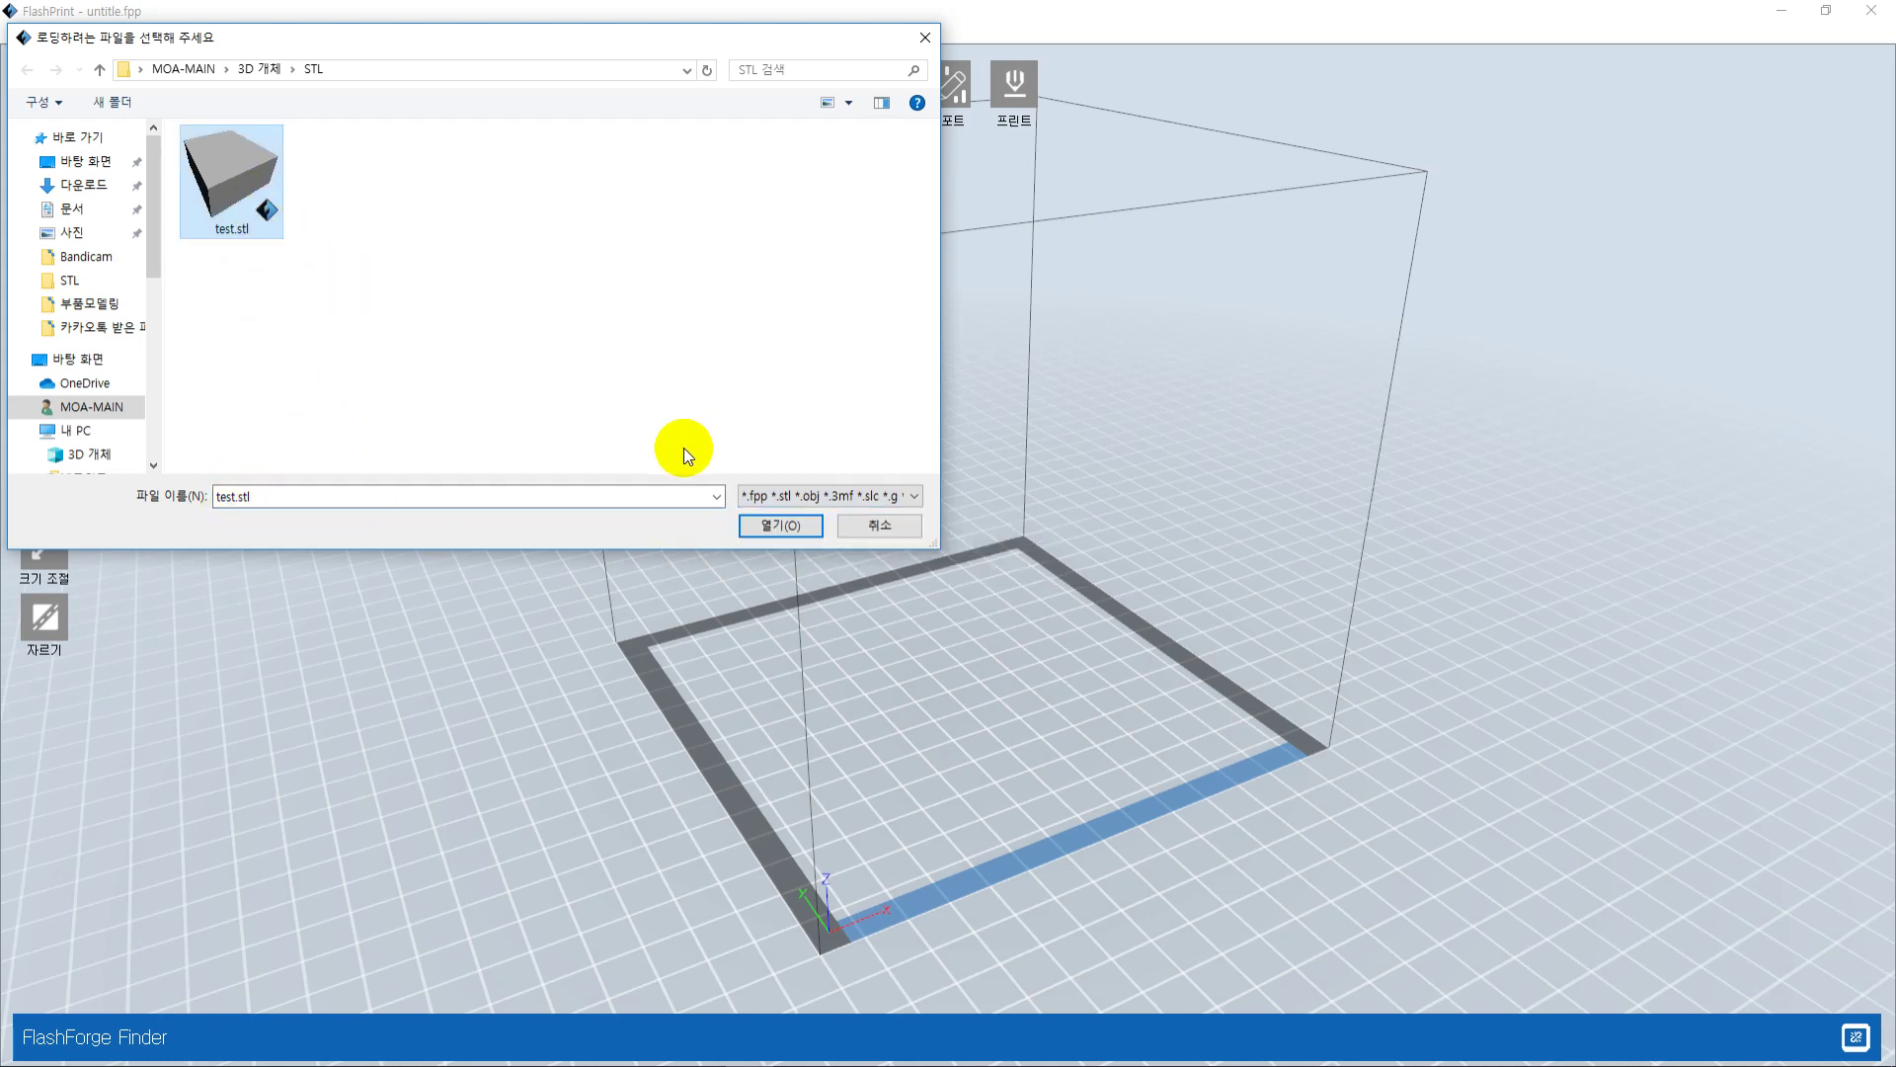
{"action": "left_click", "coordinate": [780, 524]}
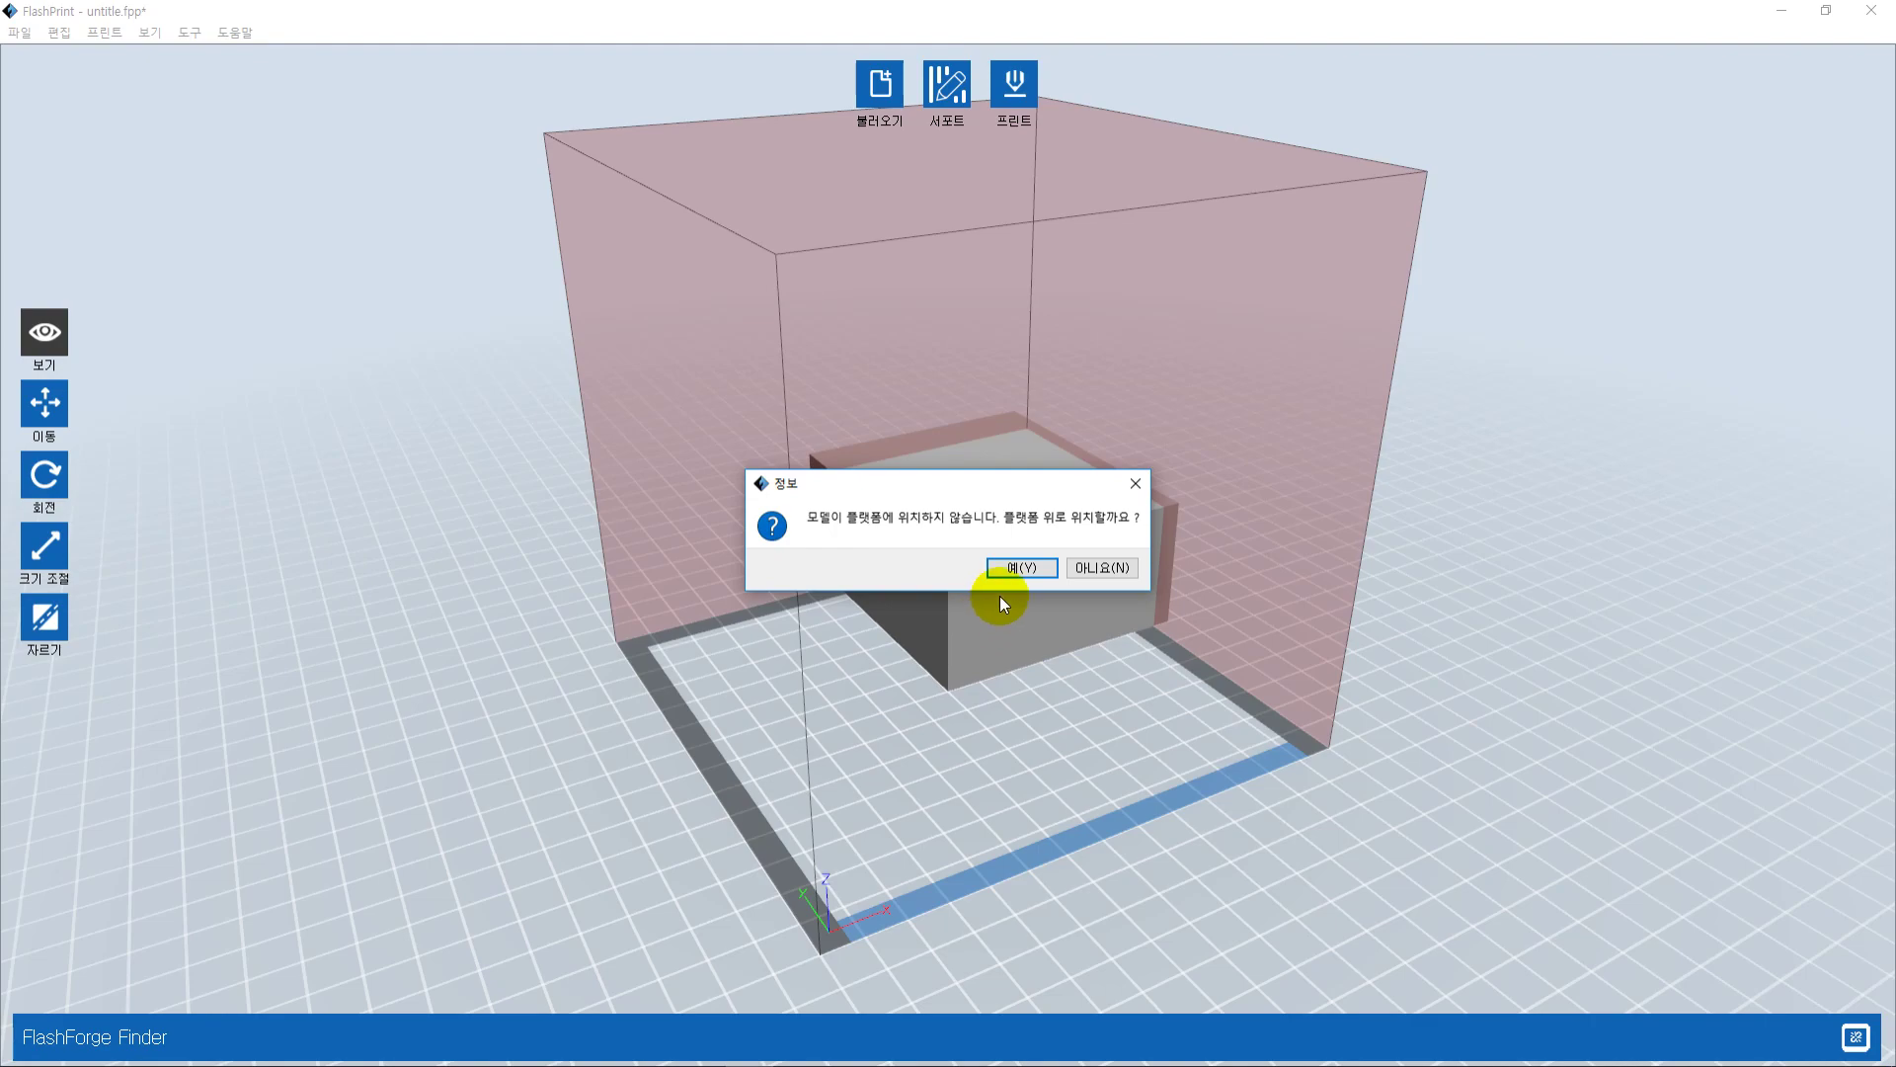
{"action": "left_click", "coordinate": [1022, 568]}
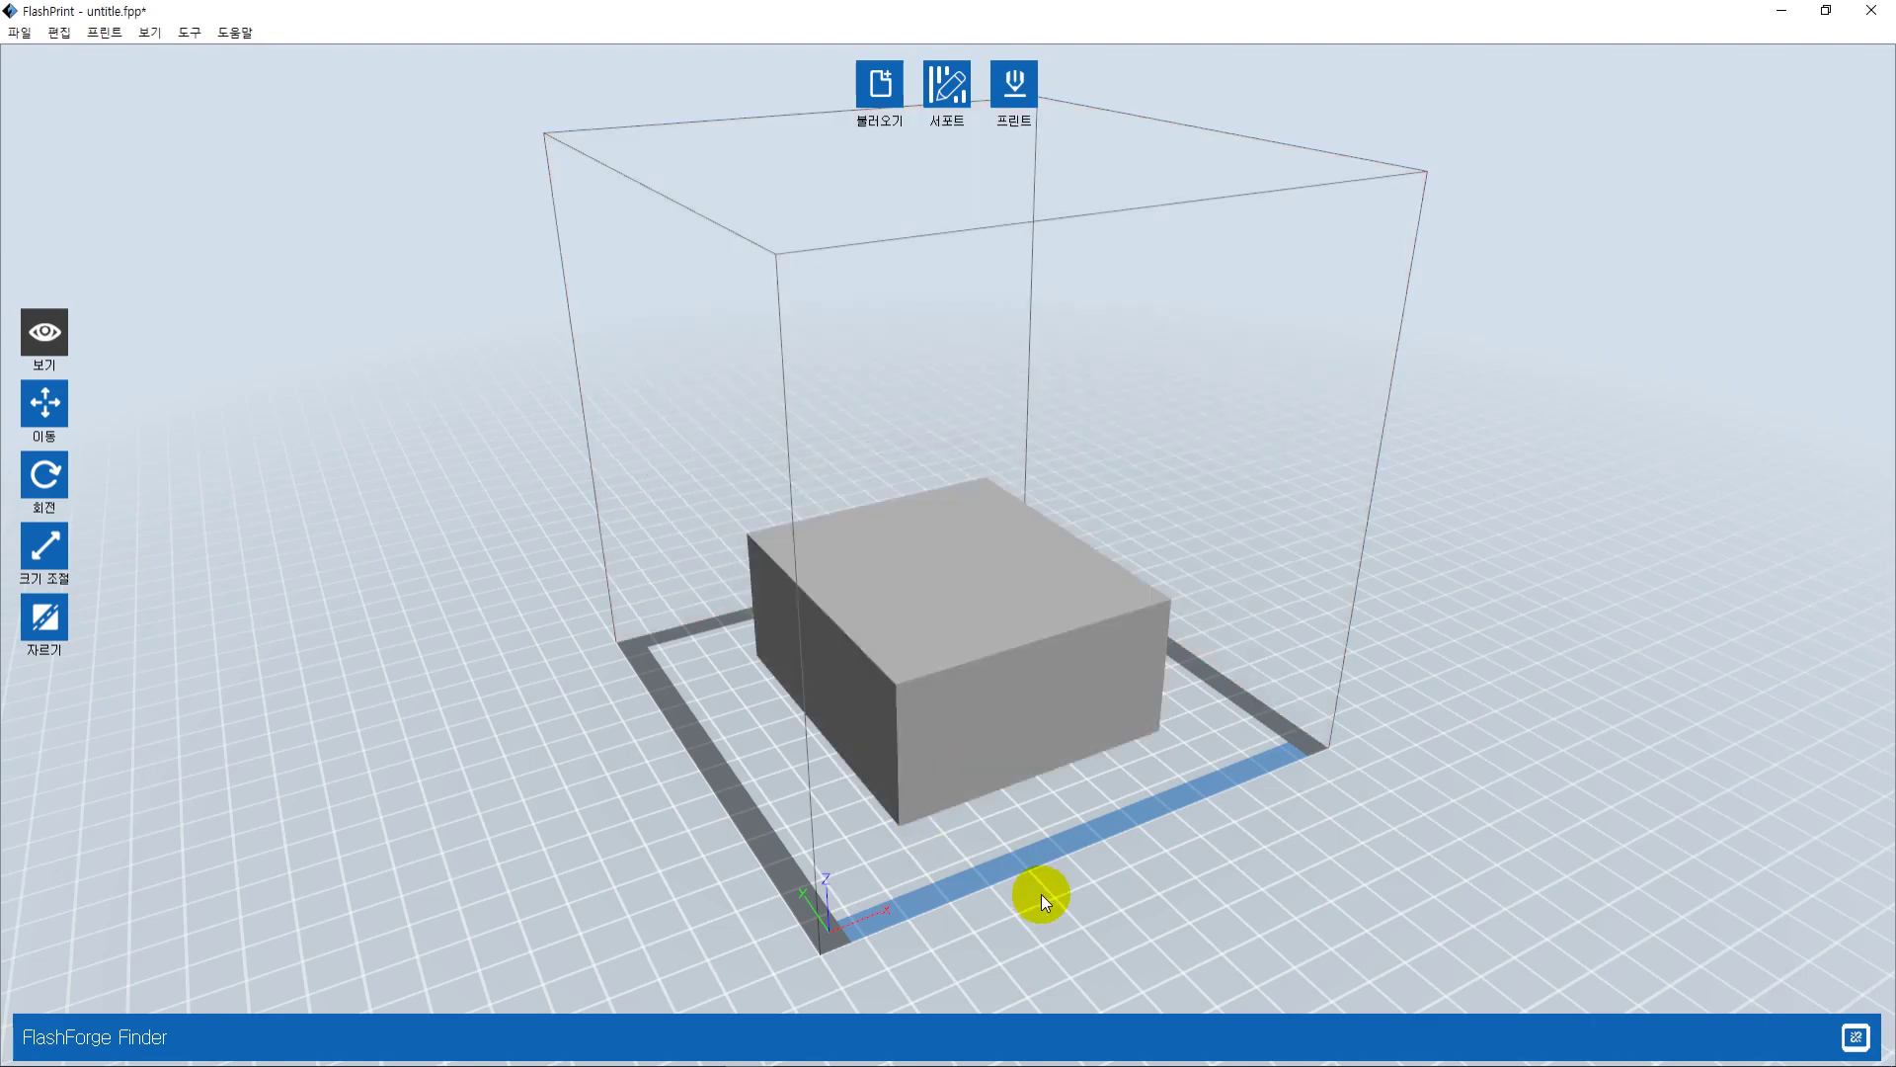
Step: Inspect the loaded box and the FlashPrint print settings, cancel the print, and close FlashPrint
{"action": "left_click_drag", "start_coordinate": [1037, 893], "coordinate": [948, 659]}
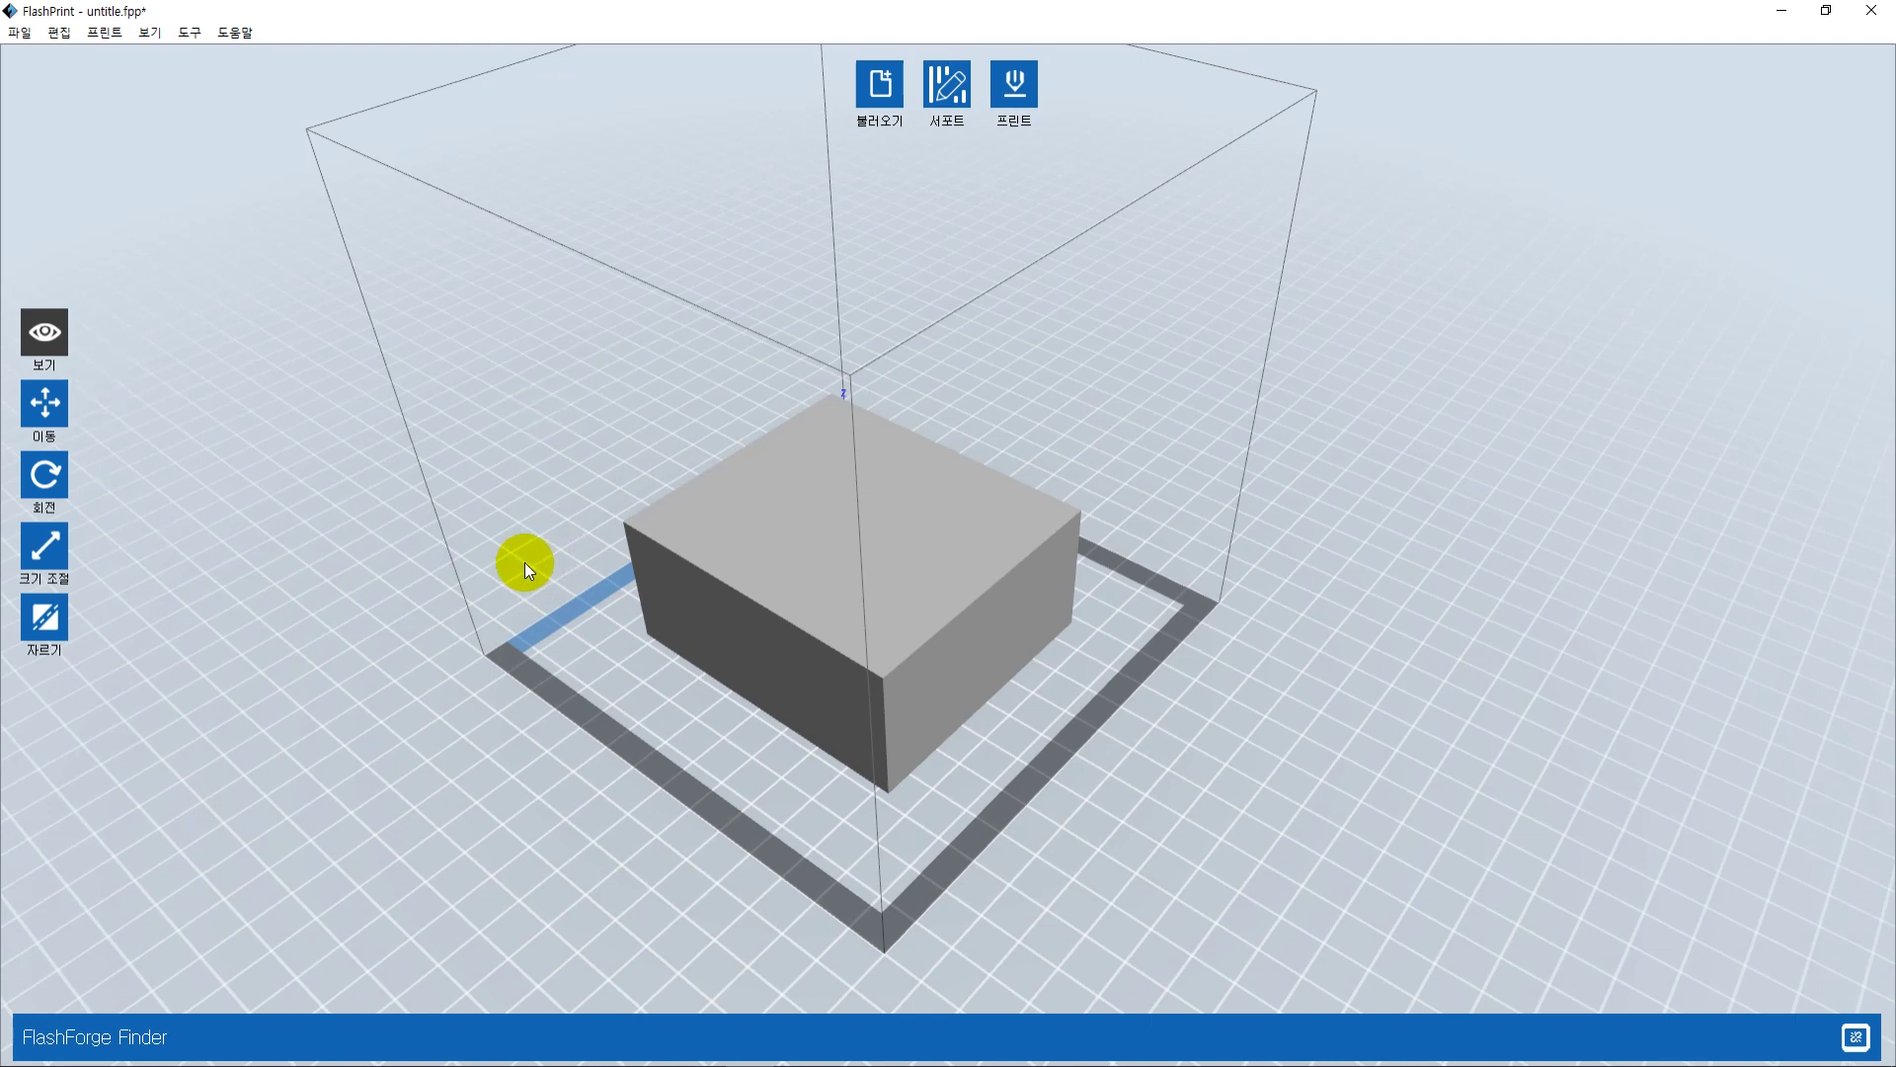
{"action": "left_click", "coordinate": [1014, 84]}
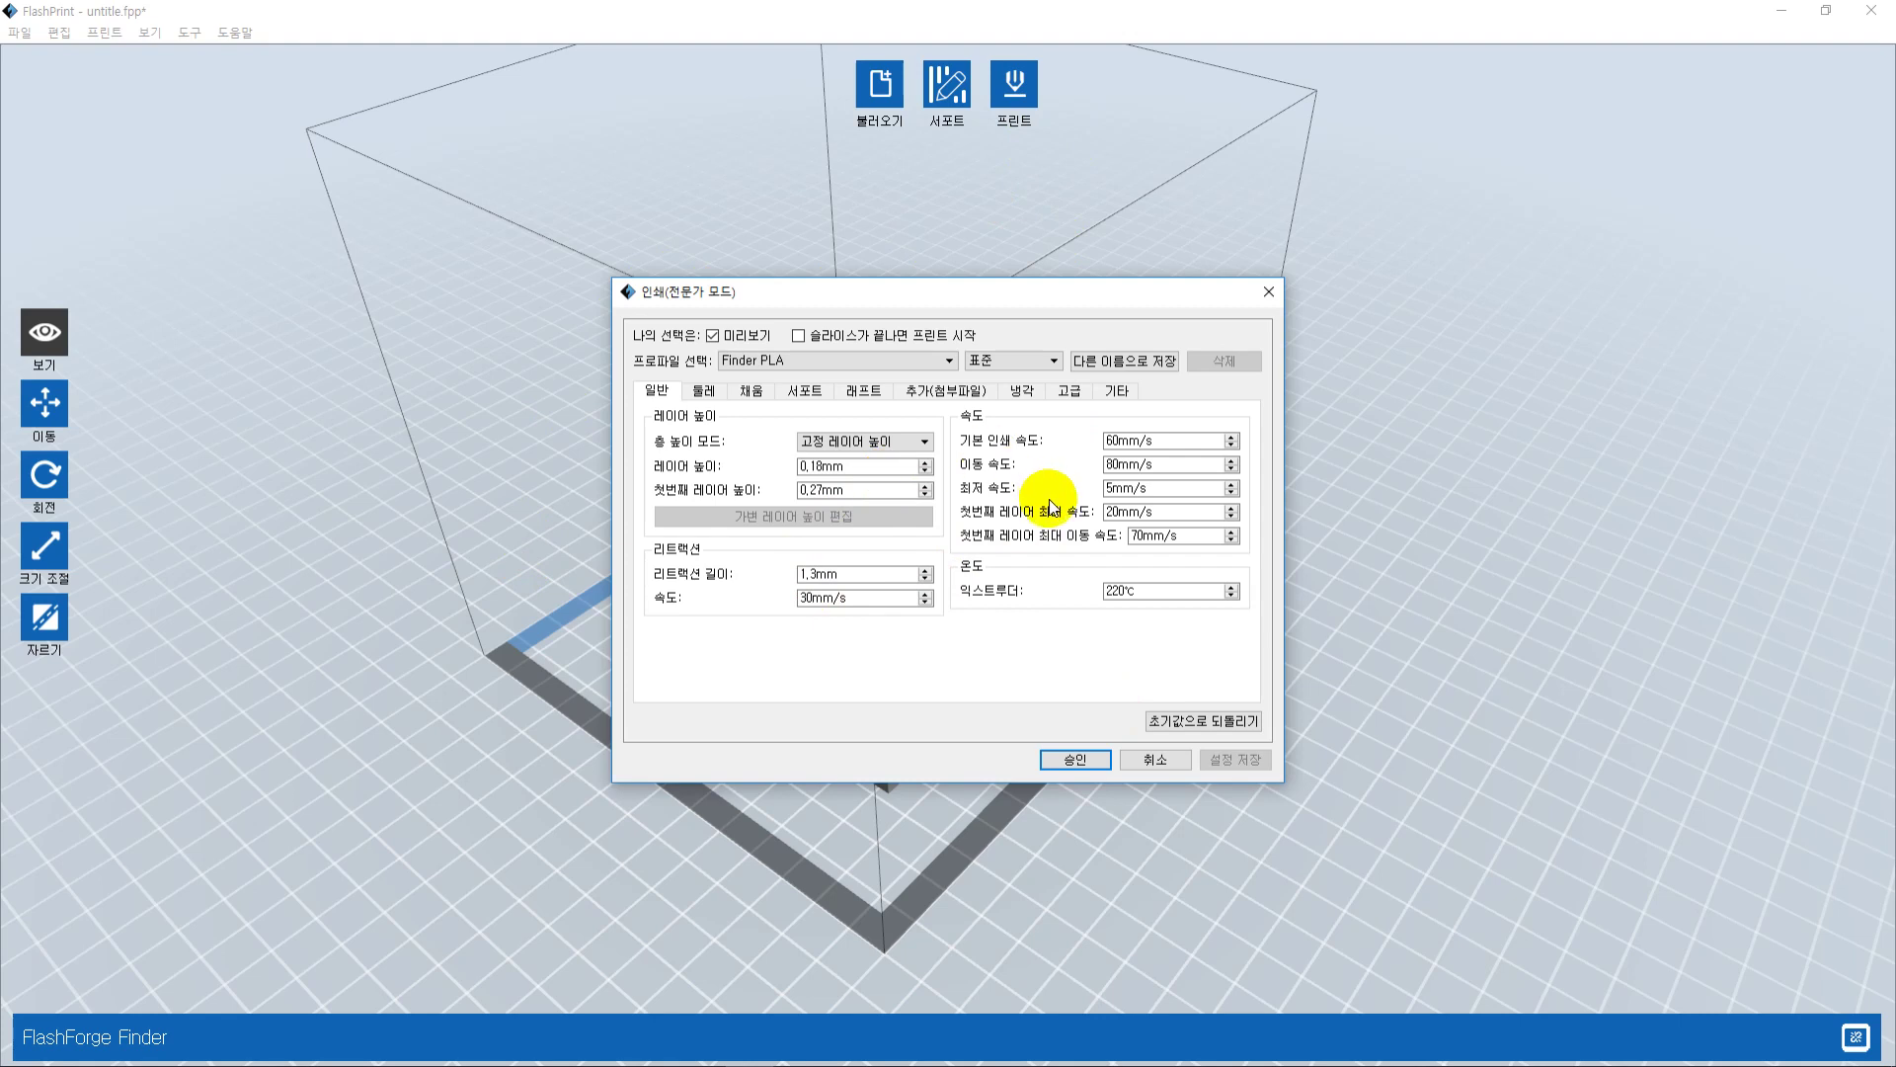
{"action": "left_click", "coordinate": [1153, 756]}
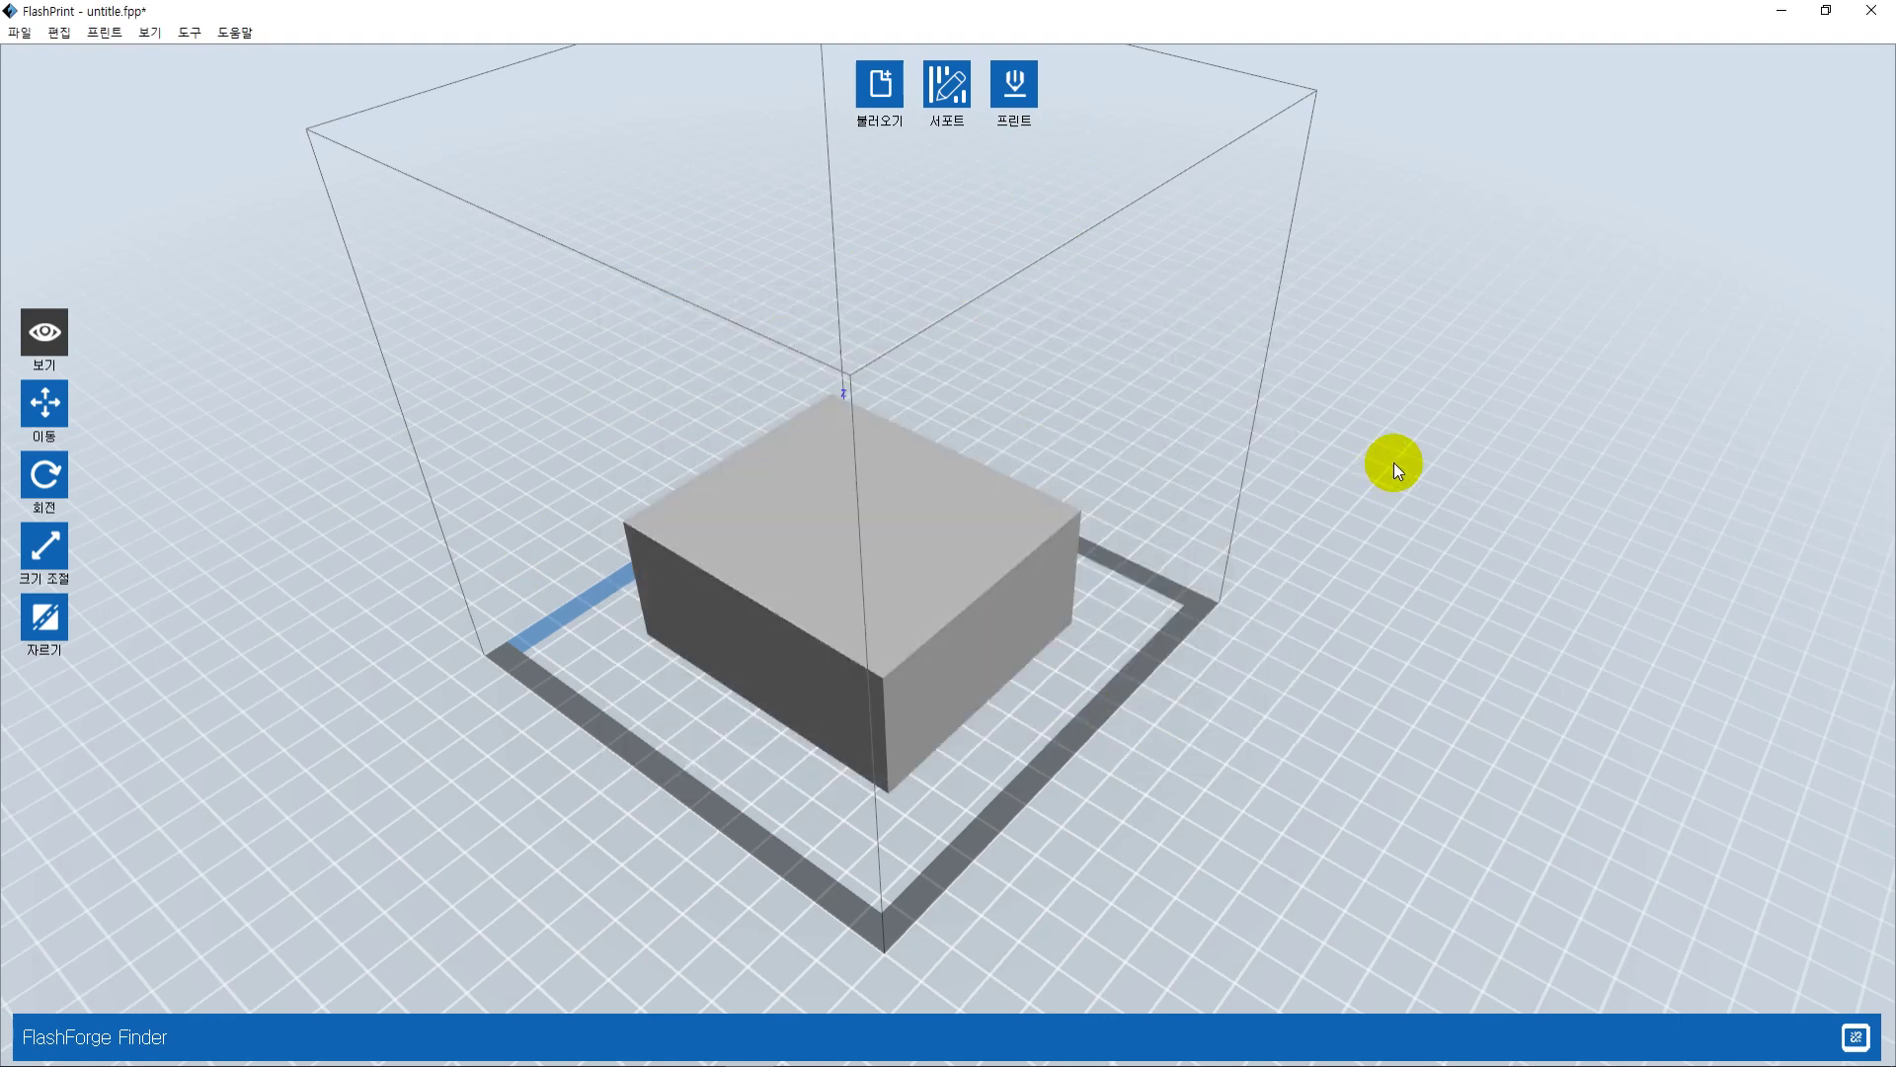
{"action": "left_click", "coordinate": [1873, 14]}
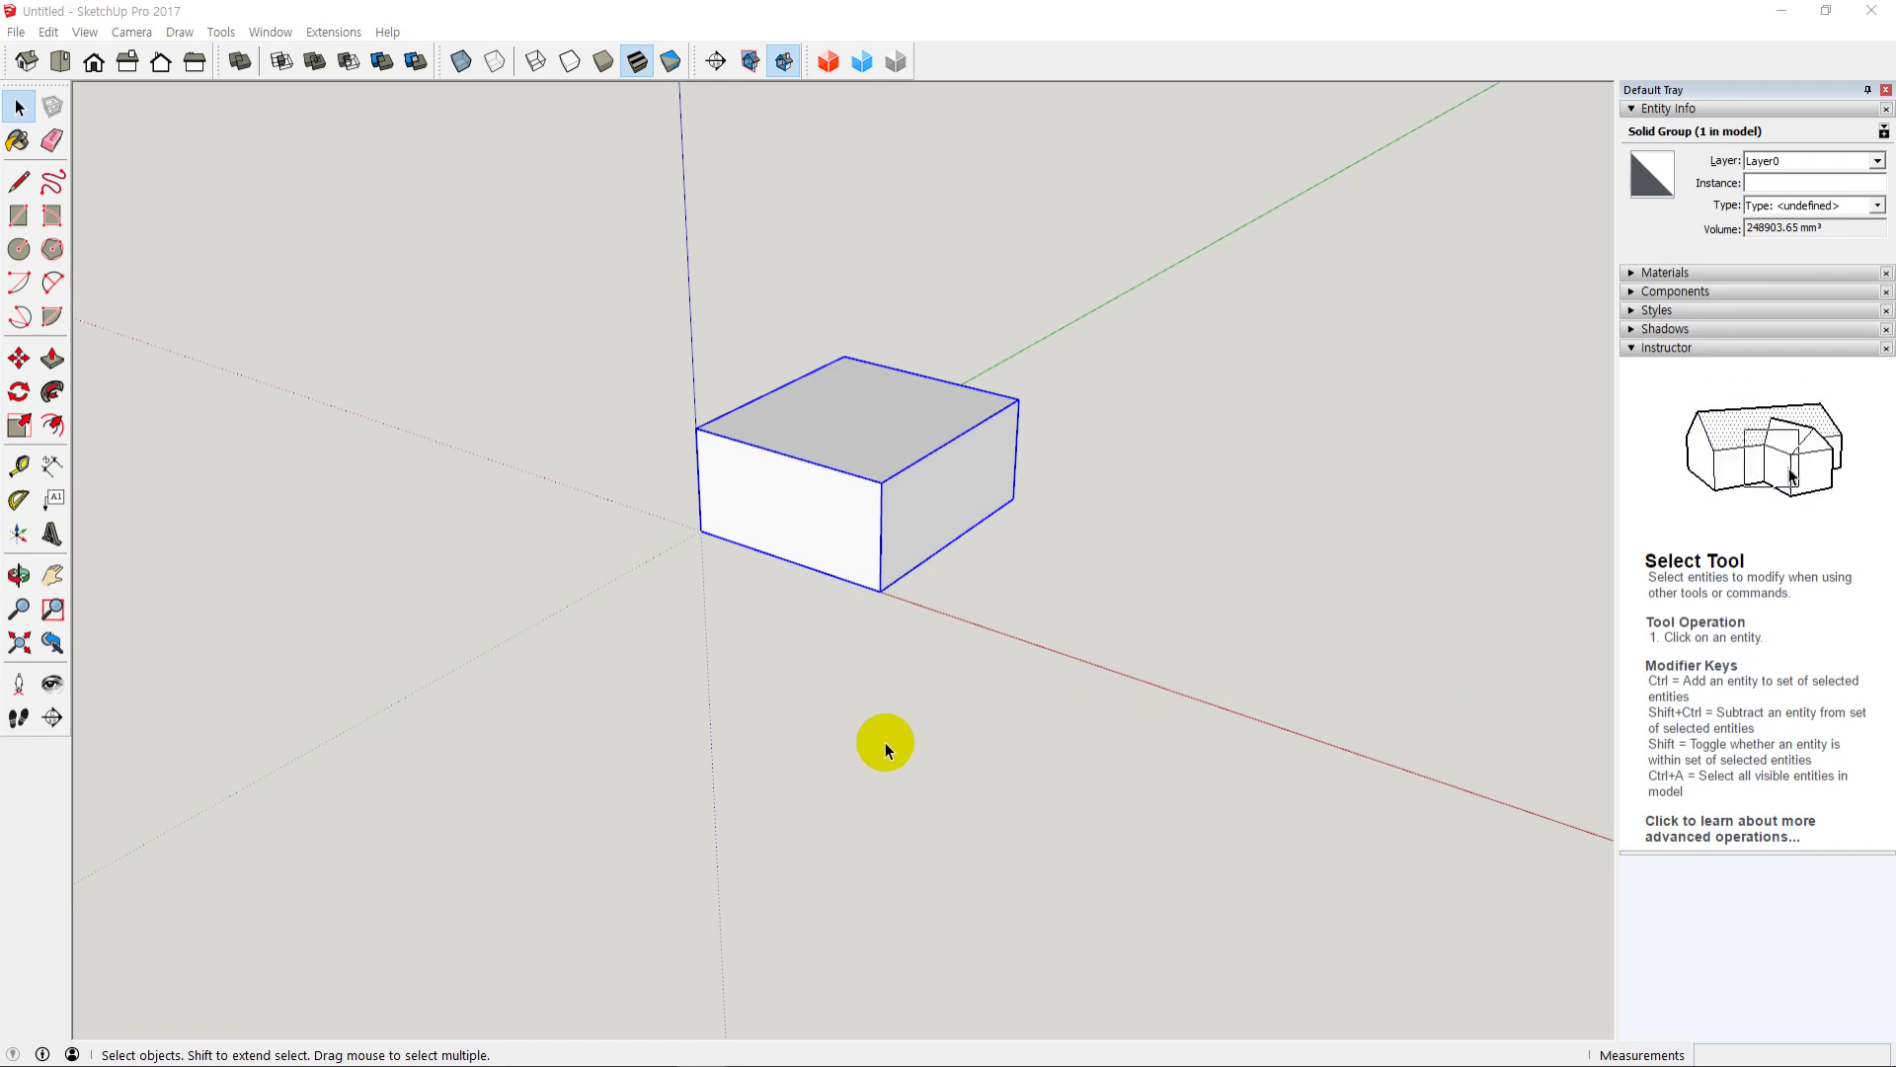
Step: Delete the box group in SketchUp, start a file import, and browse to the STL folder under 3D 개체
{"action": "mouse_move", "coordinate": [889, 727]}
{"action": "middle_mouse_down"}
{"action": "mouse_move", "coordinate": [881, 625]}
{"action": "mouse_move", "coordinate": [877, 757]}
{"action": "middle_mouse_up"}
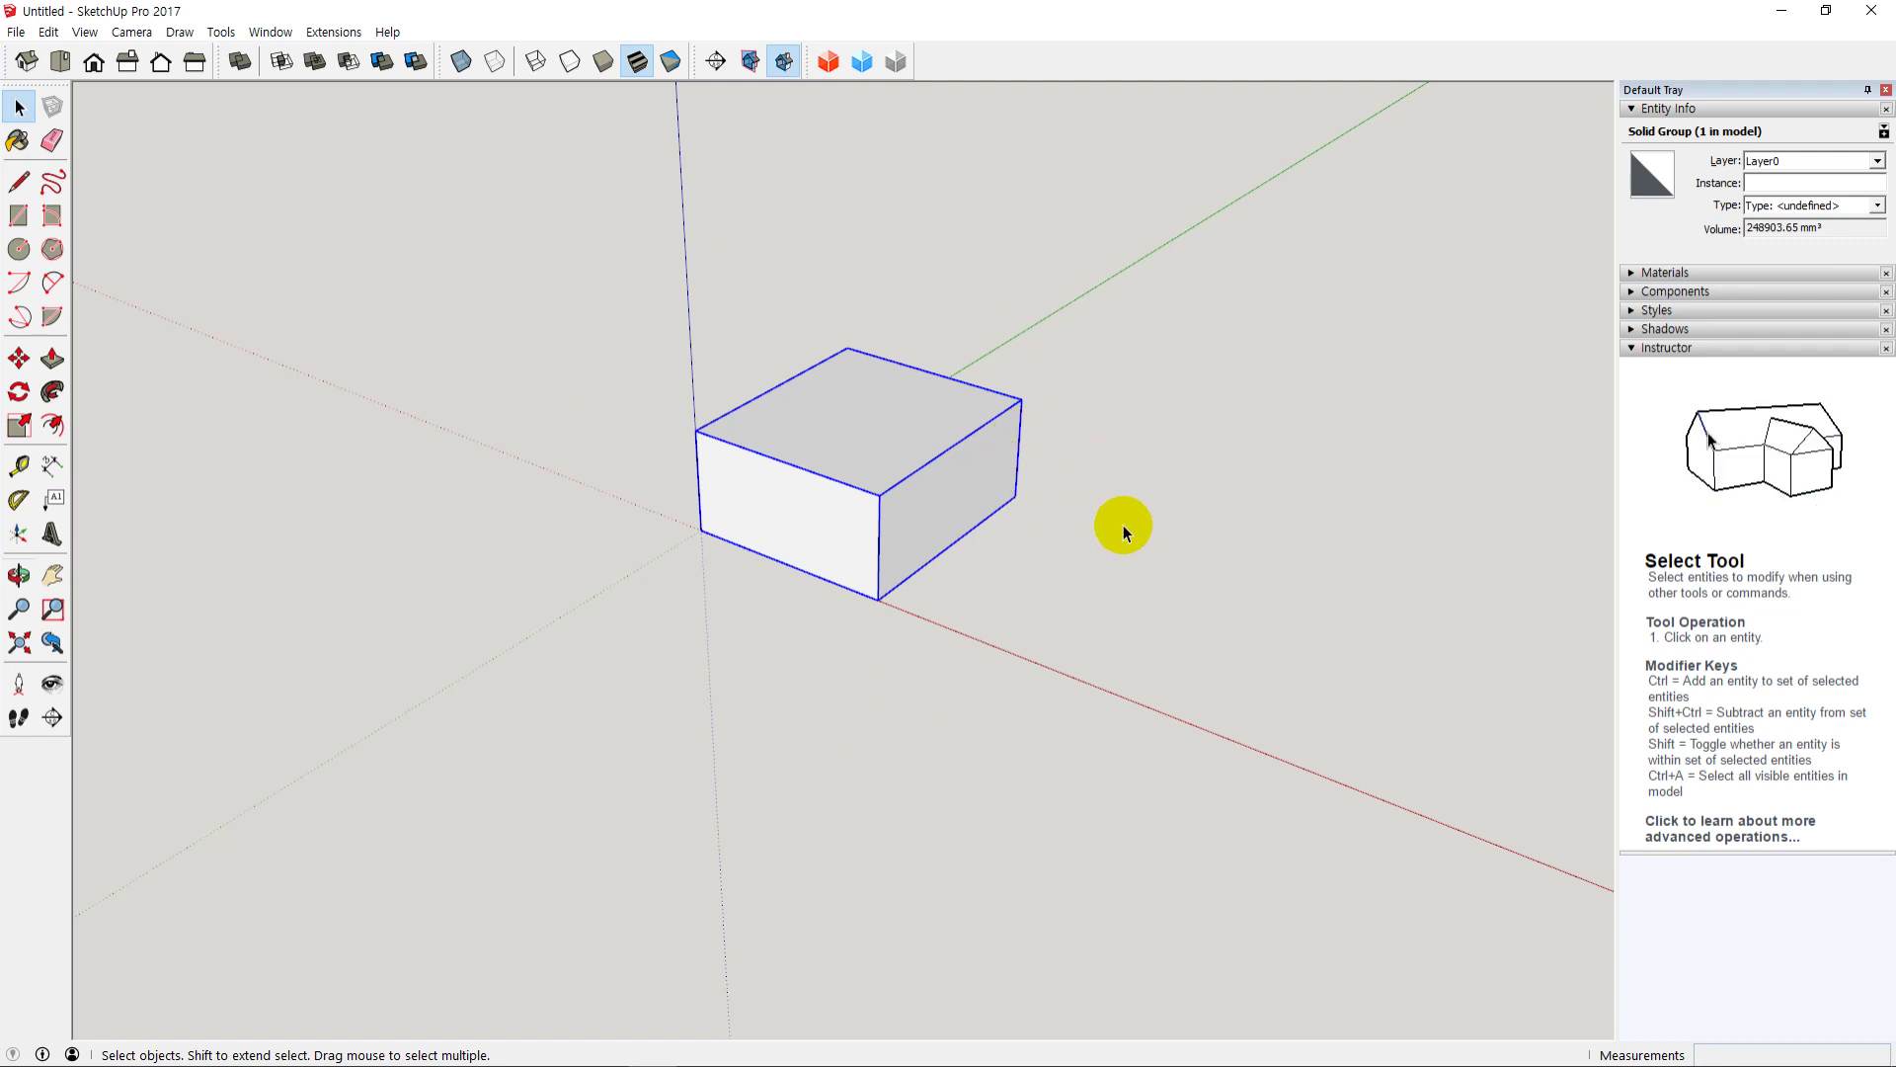
{"action": "key", "text": "Delete"}
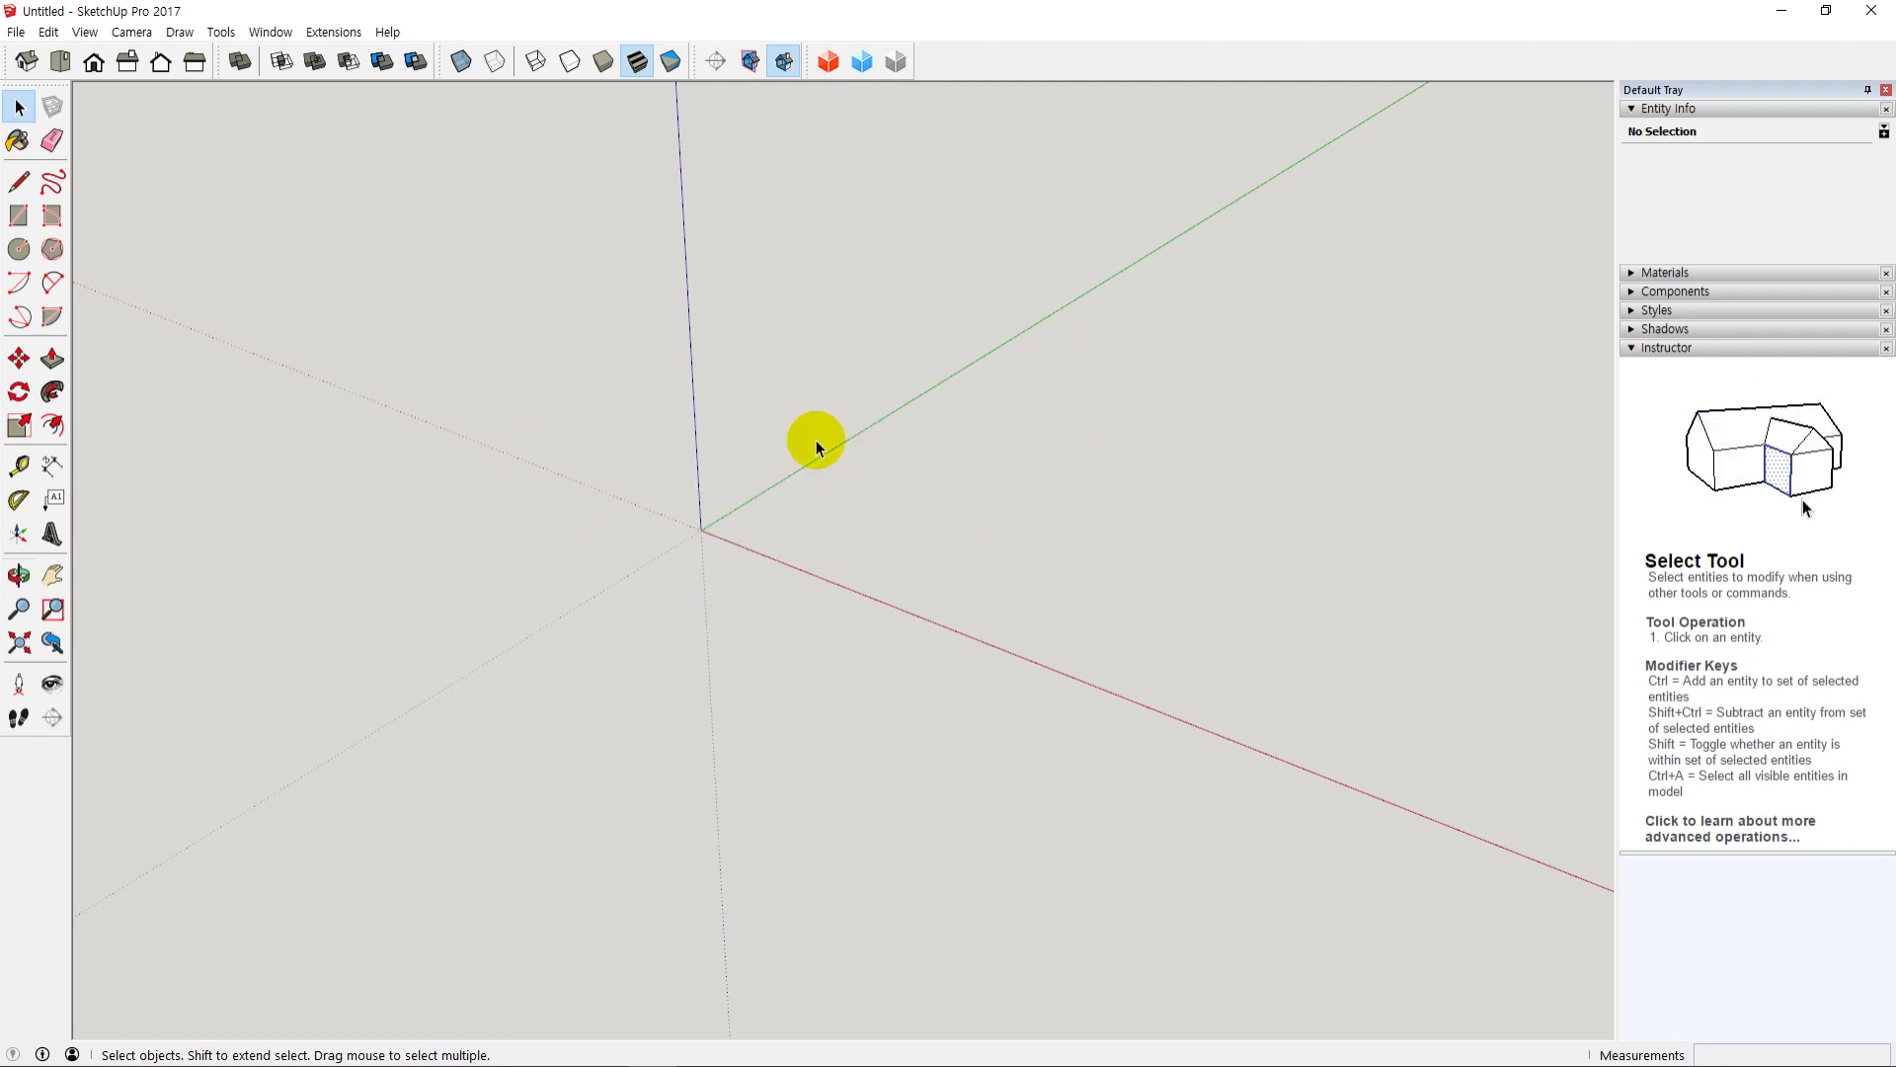
{"action": "left_click", "coordinate": [14, 32]}
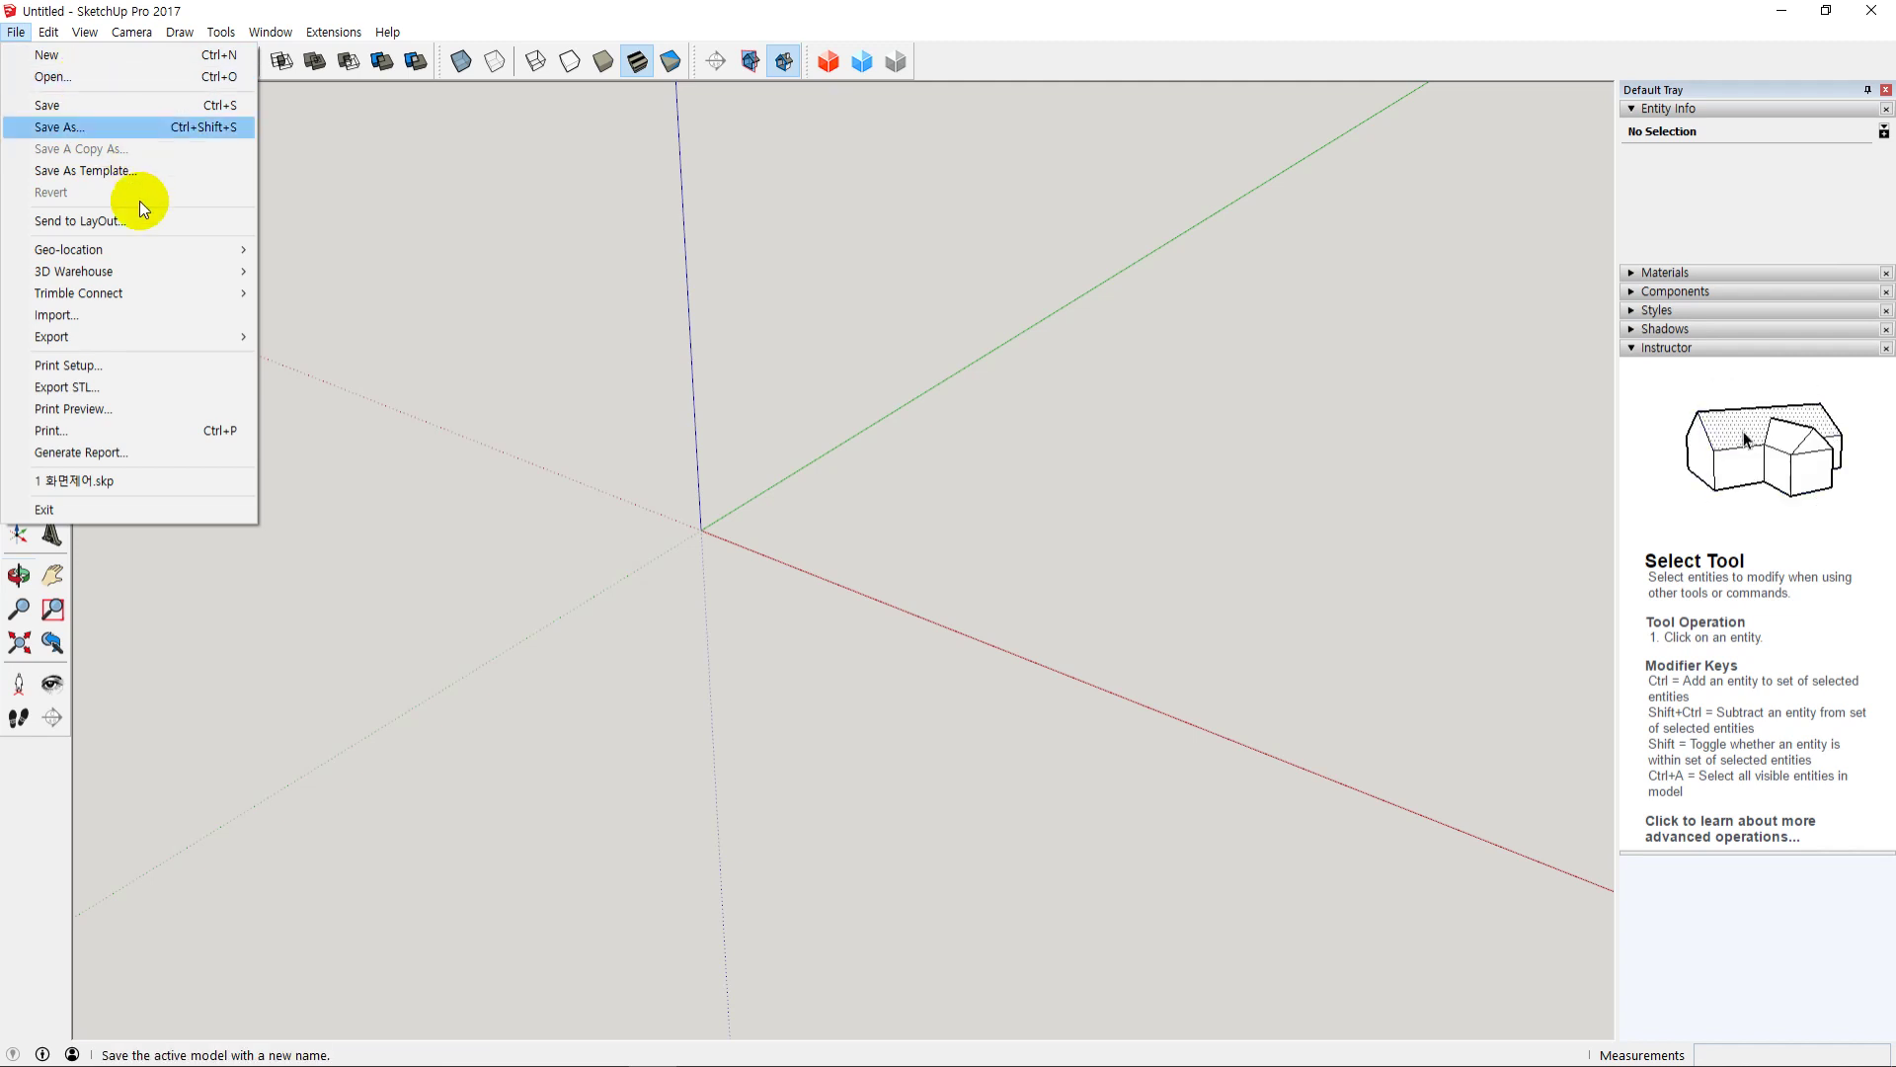
{"action": "left_click", "coordinate": [79, 316]}
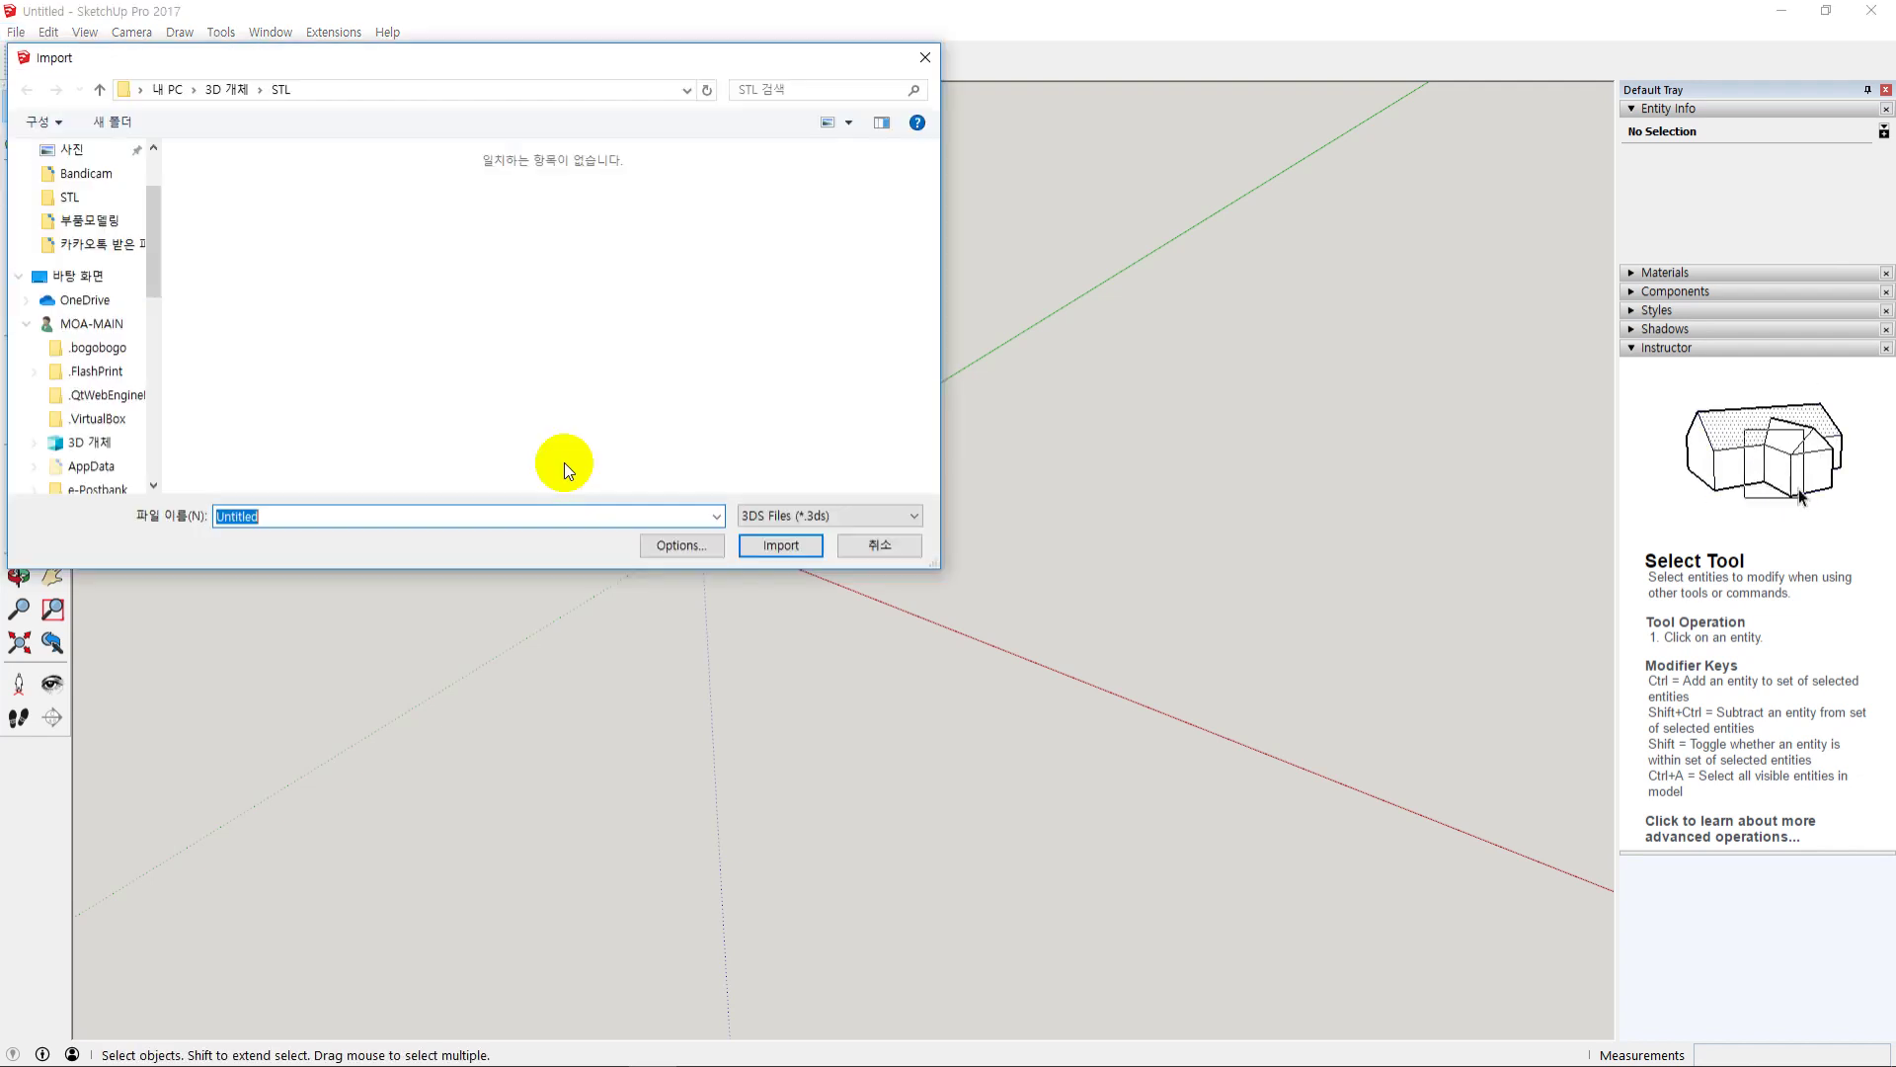
{"action": "left_click", "coordinate": [89, 173]}
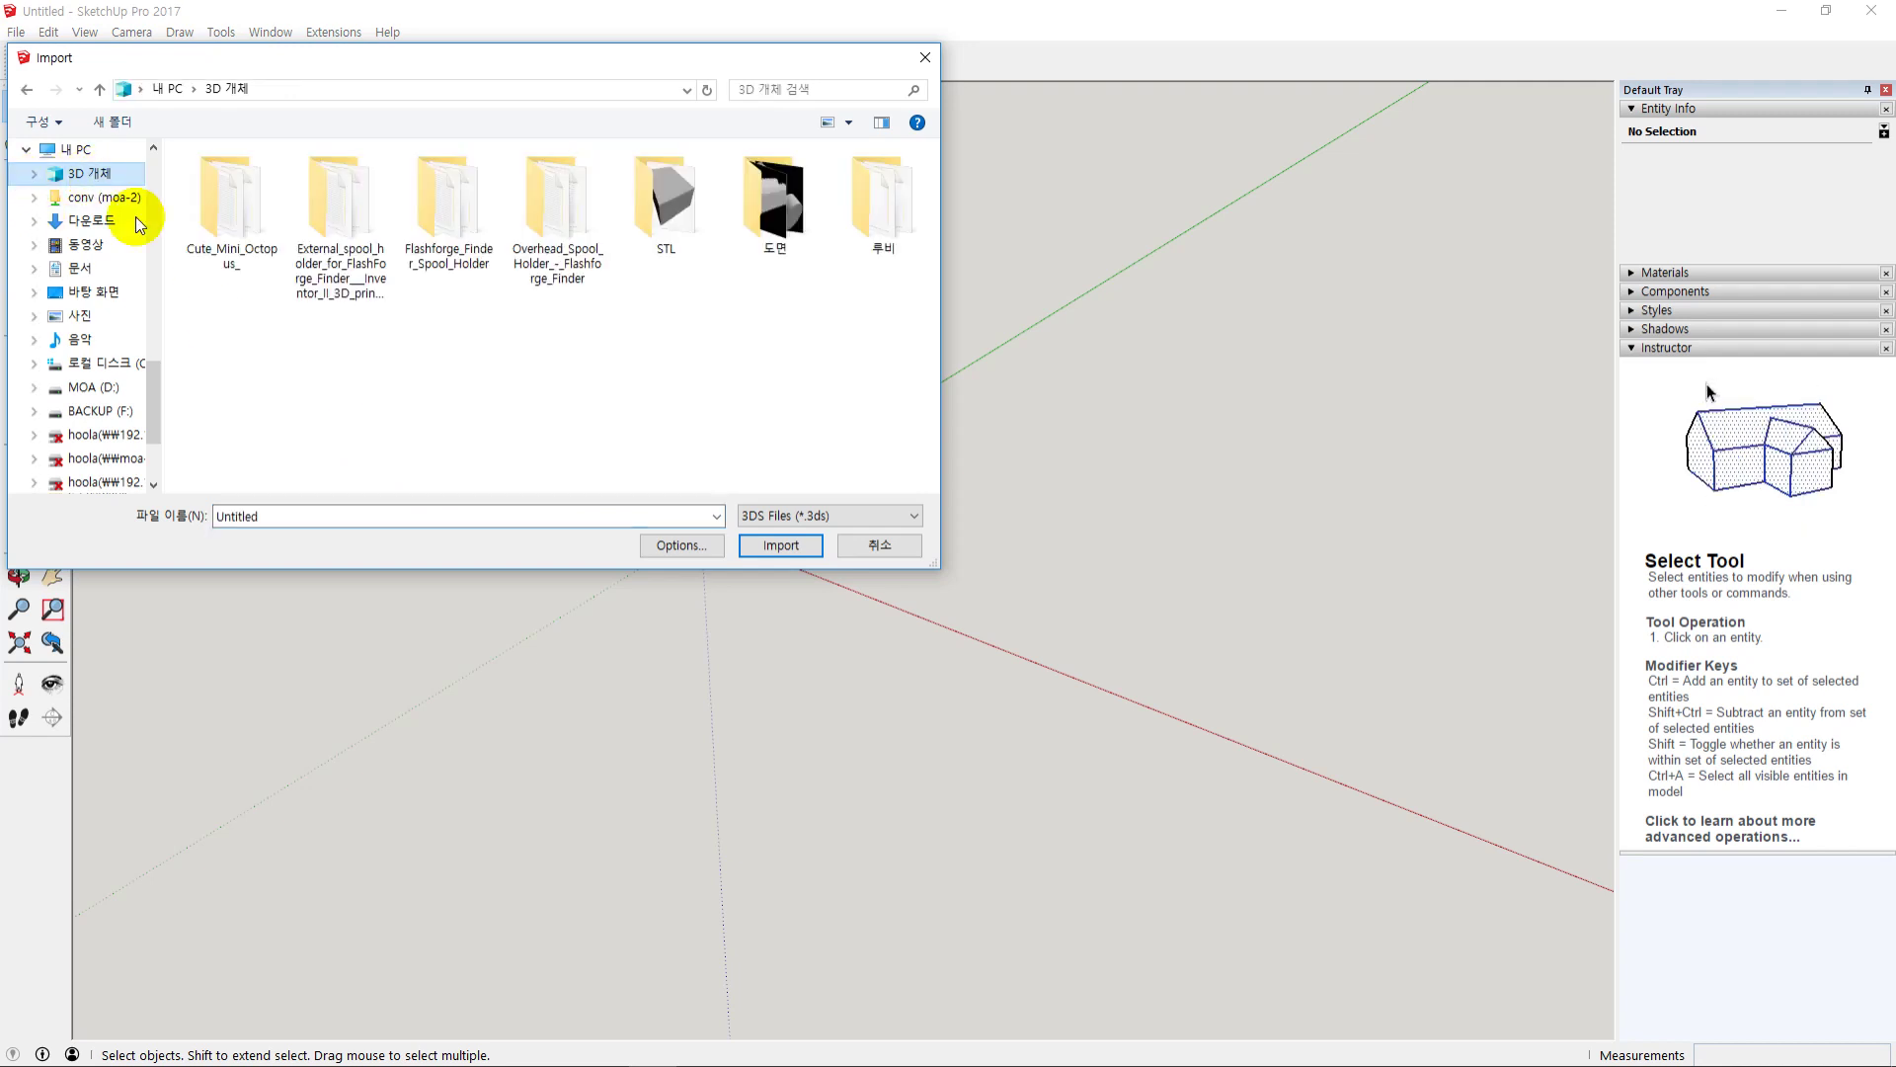
{"action": "double_click", "coordinate": [649, 245]}
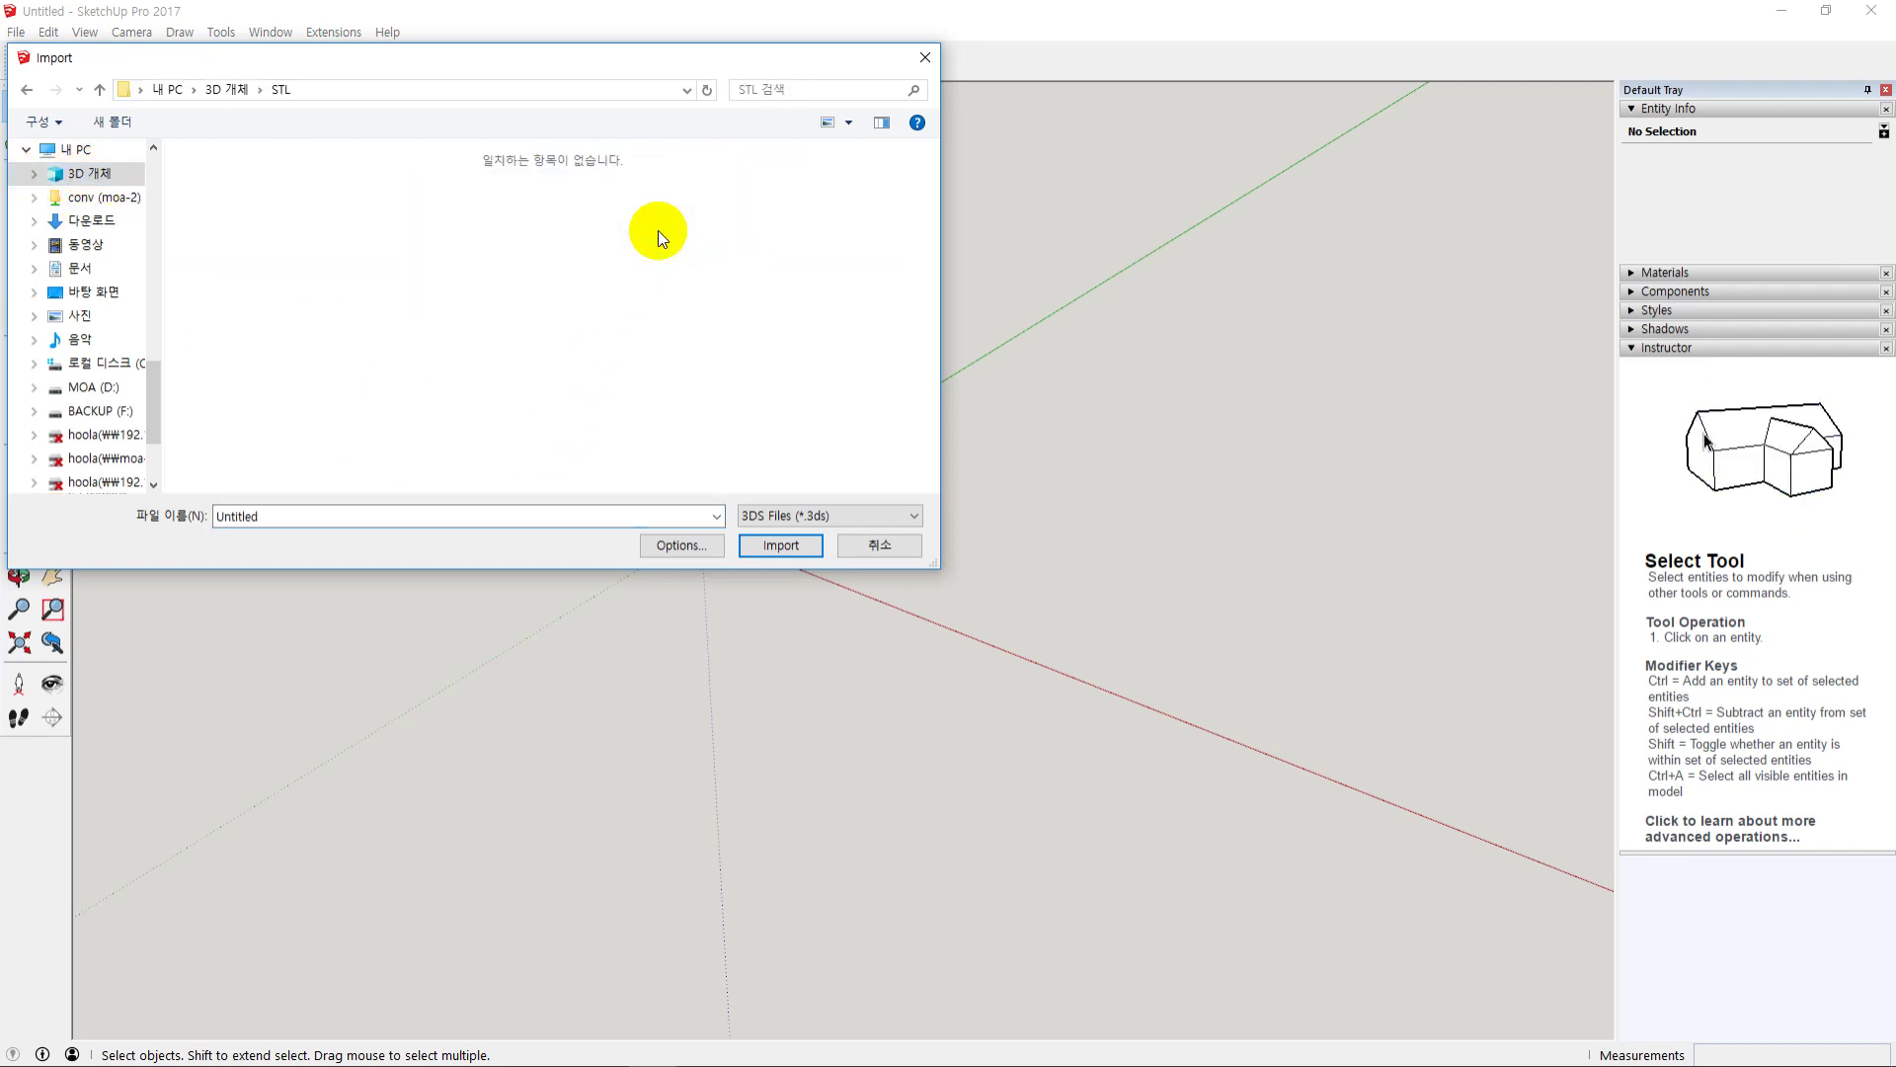
Step: Set the import file type to STereo Lithography Files (*.stl) and import test.stl into the model
{"action": "left_click", "coordinate": [804, 511]}
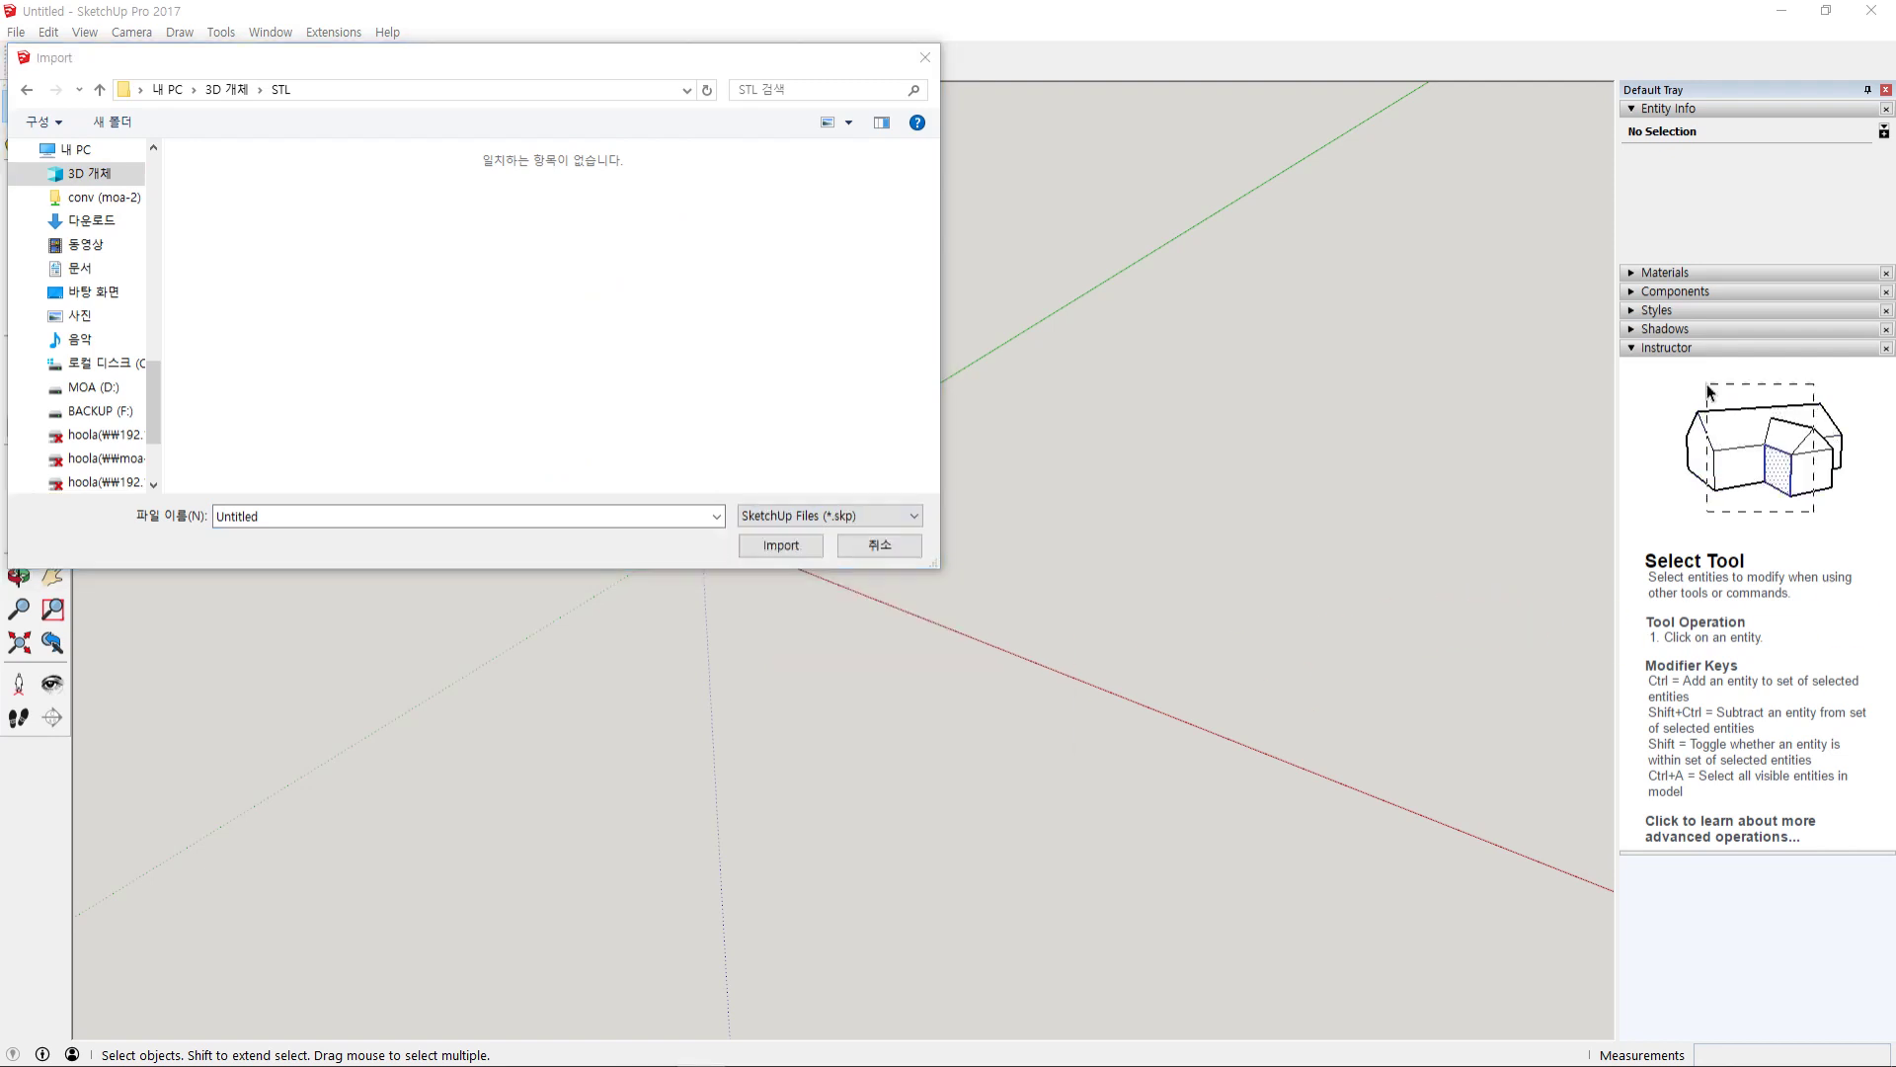
{"action": "left_click", "coordinate": [873, 511]}
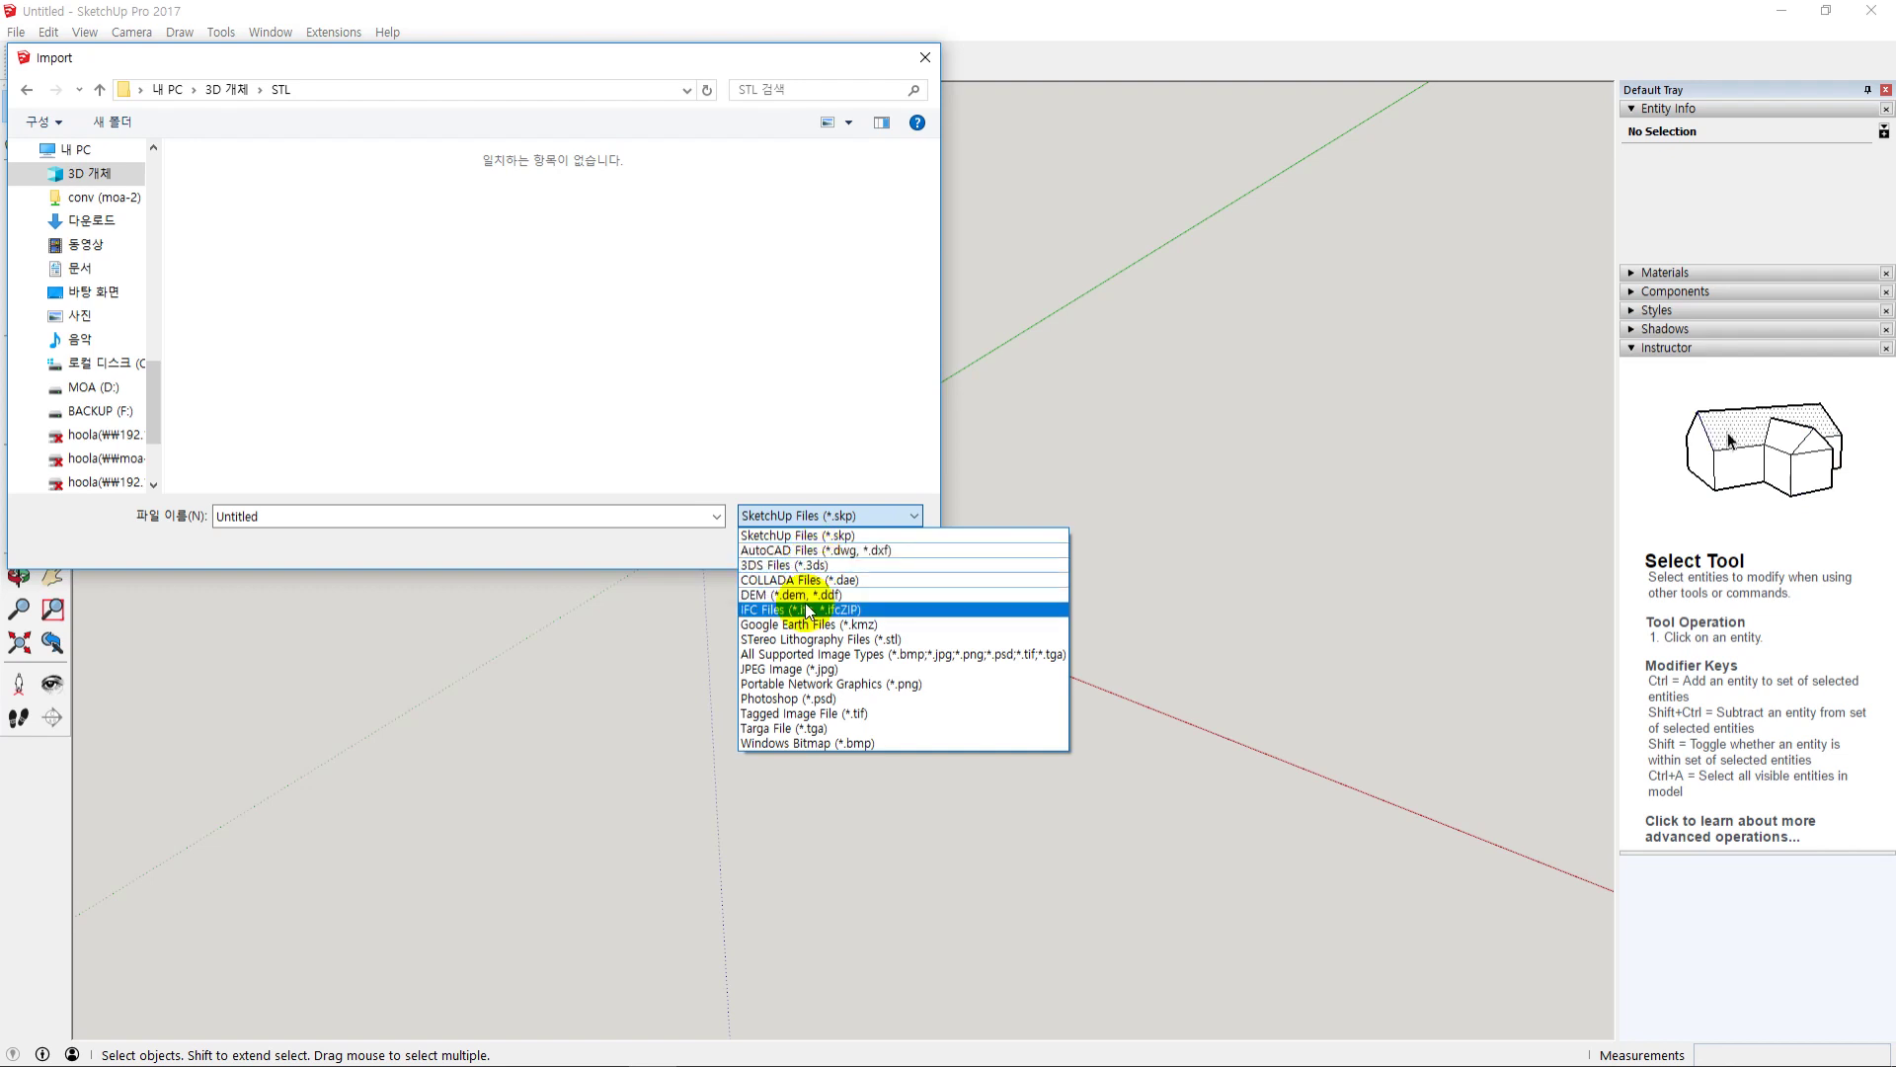
{"action": "left_click", "coordinate": [910, 639]}
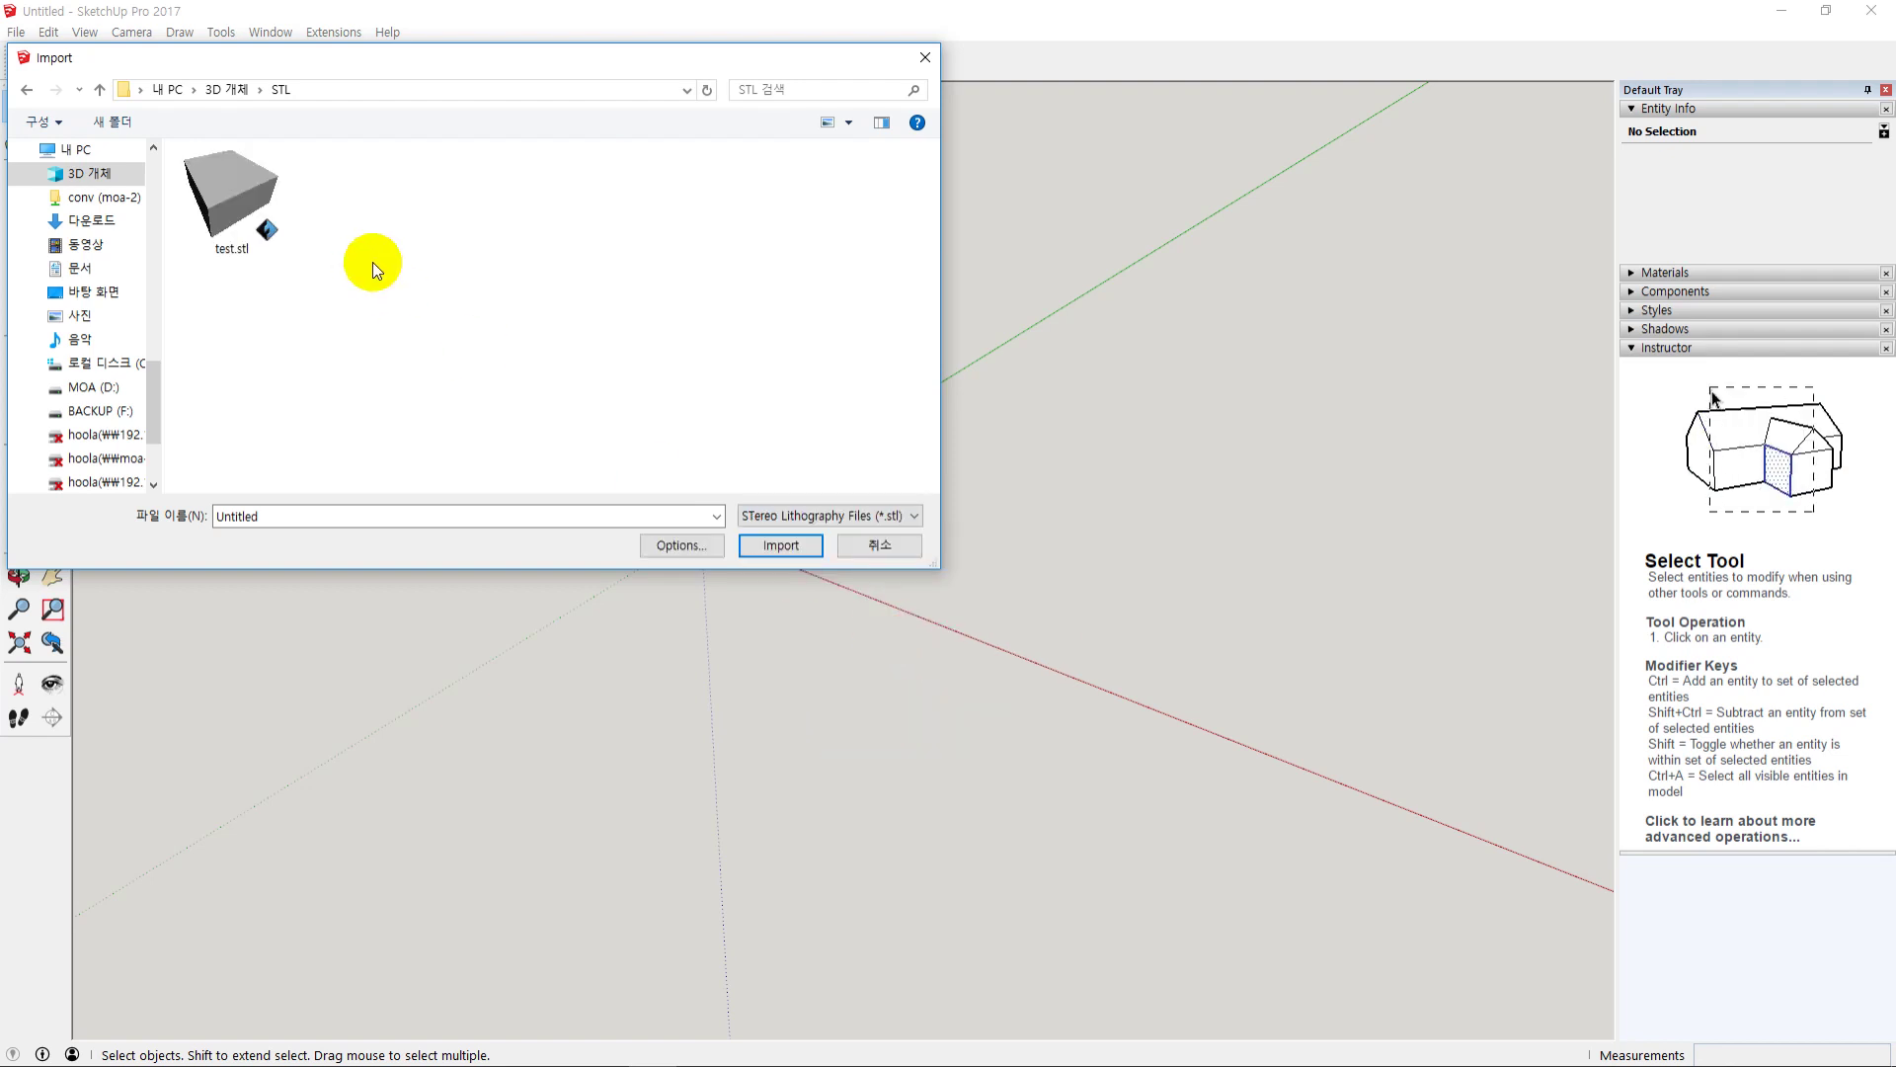
{"action": "left_click", "coordinate": [223, 189]}
{"action": "left_click", "coordinate": [794, 547]}
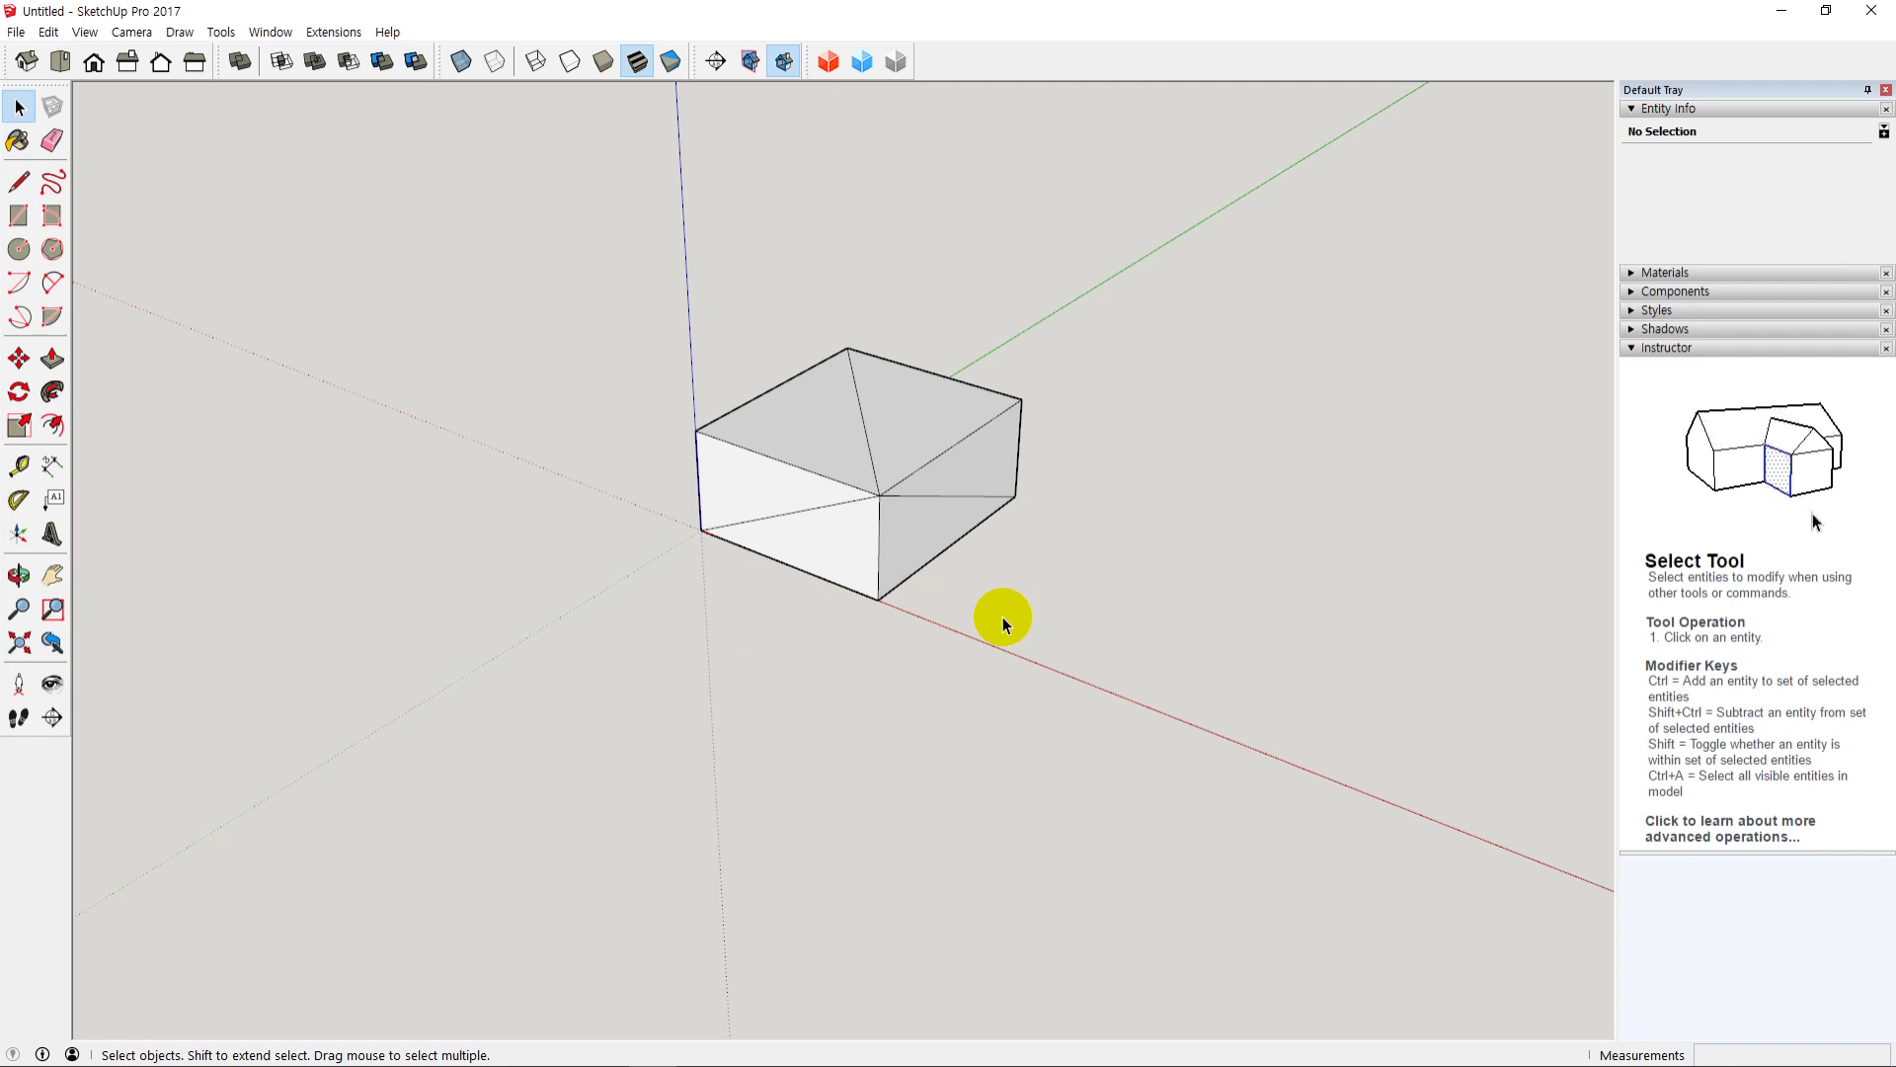
Step: Draw a rectangle about 72 by 89 mm near the red axis beside the imported box and push/pull it up about 45 mm
{"action": "middle_click_drag", "start_coordinate": [1189, 653], "coordinate": [1037, 628], "text": "shift"}
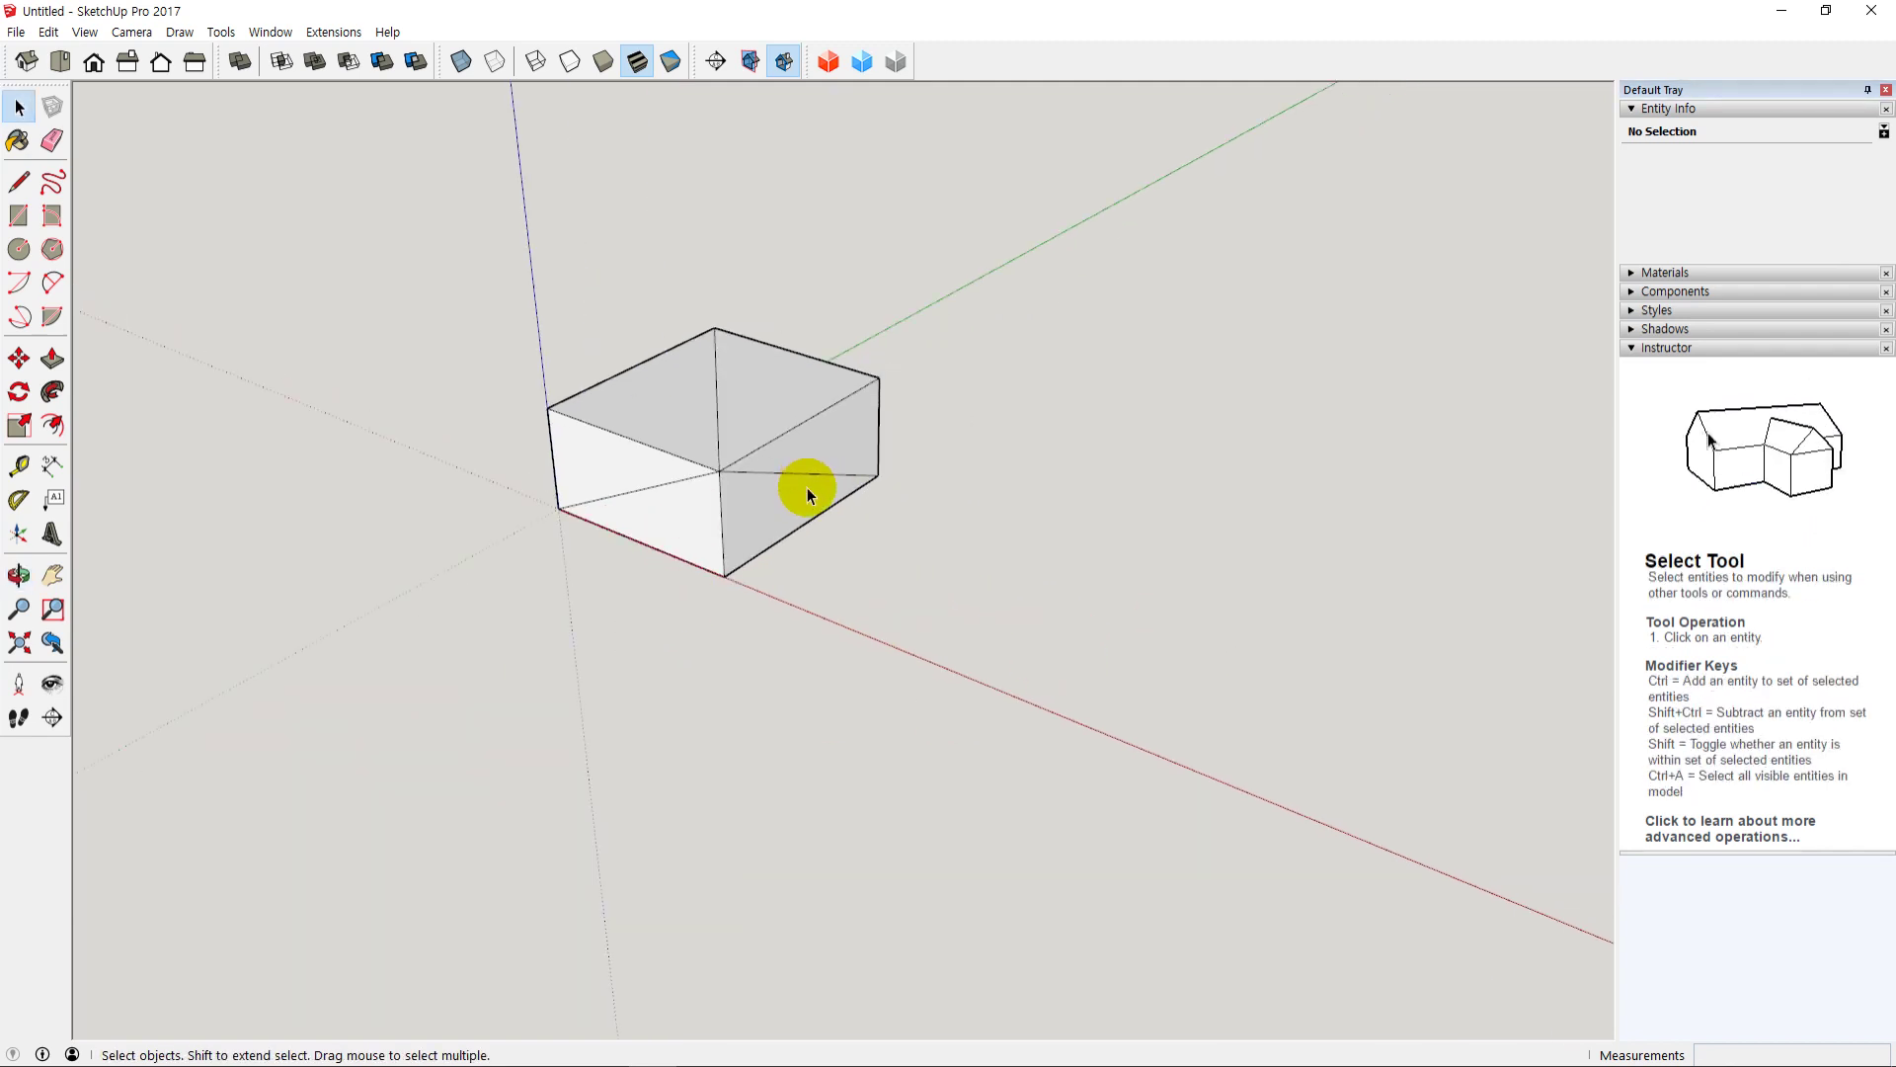
{"action": "left_click", "coordinate": [19, 216]}
{"action": "left_click", "coordinate": [976, 669]}
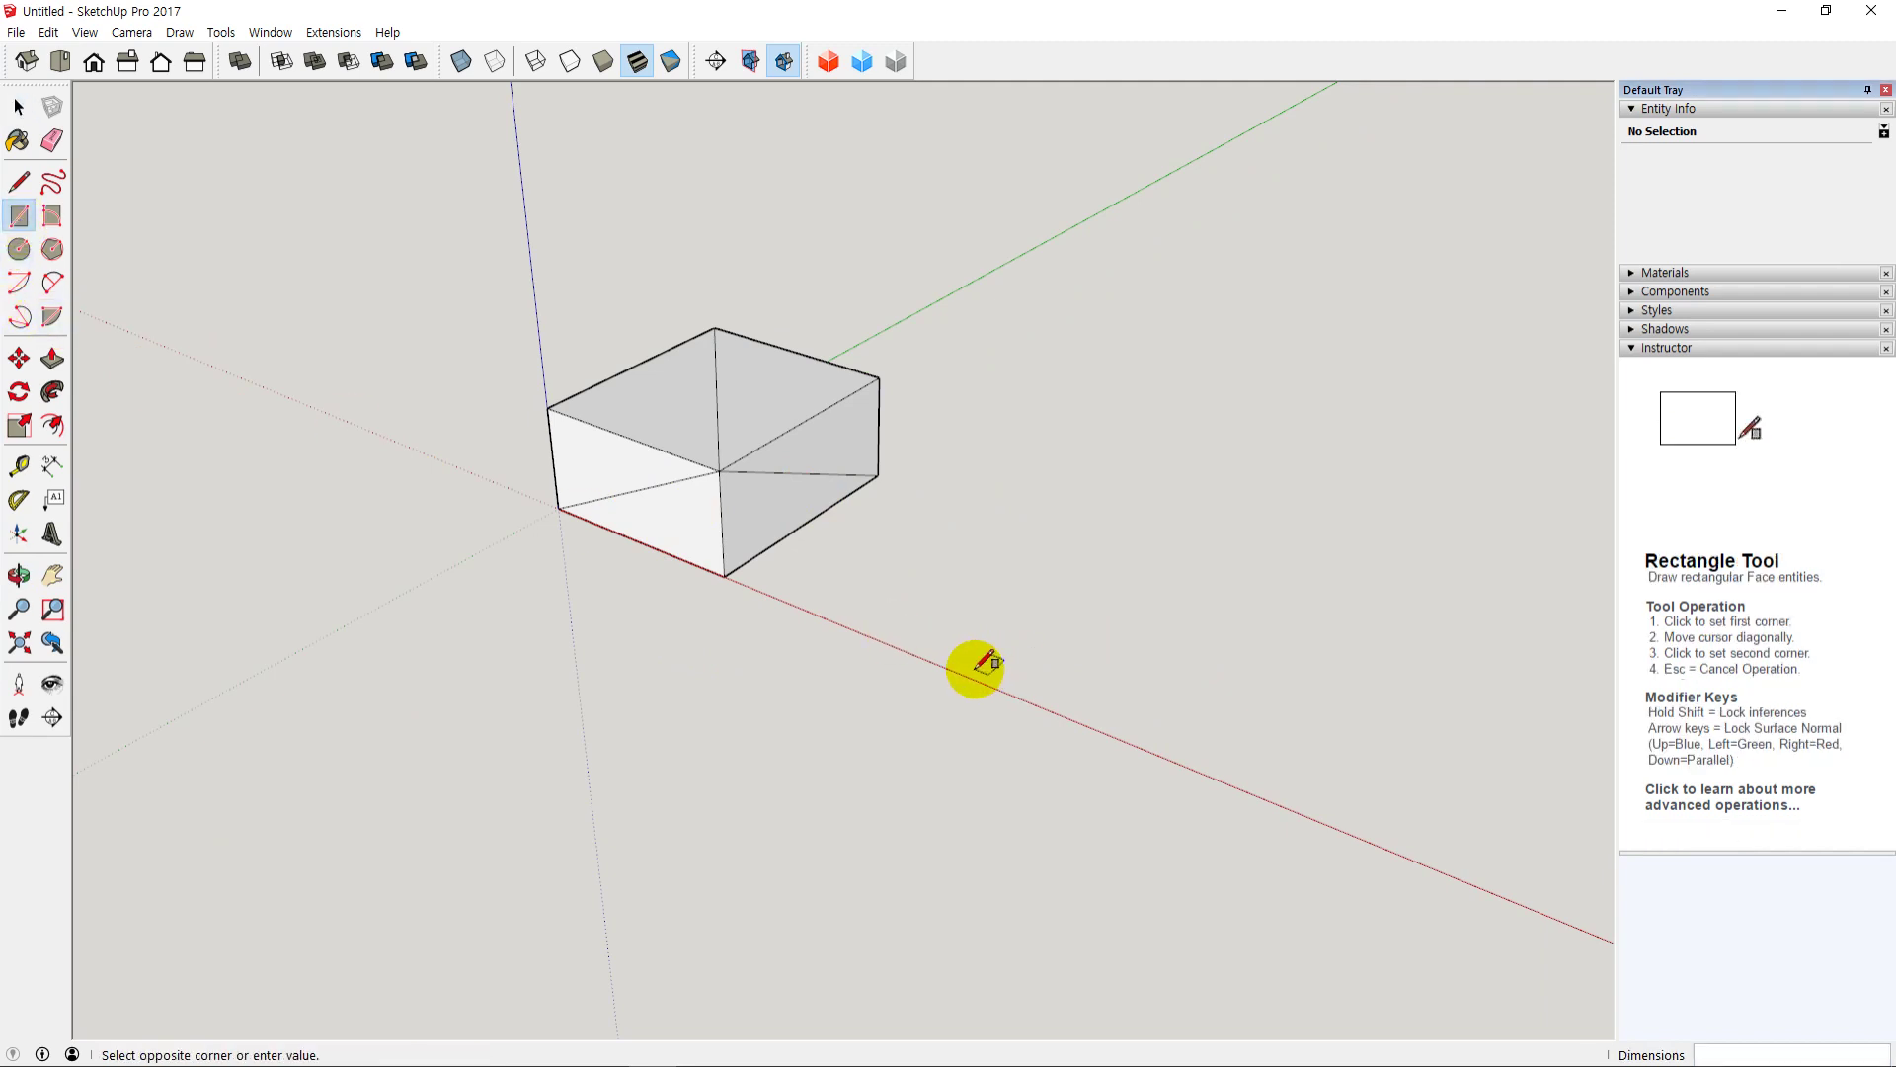
{"action": "left_click", "coordinate": [1314, 628]}
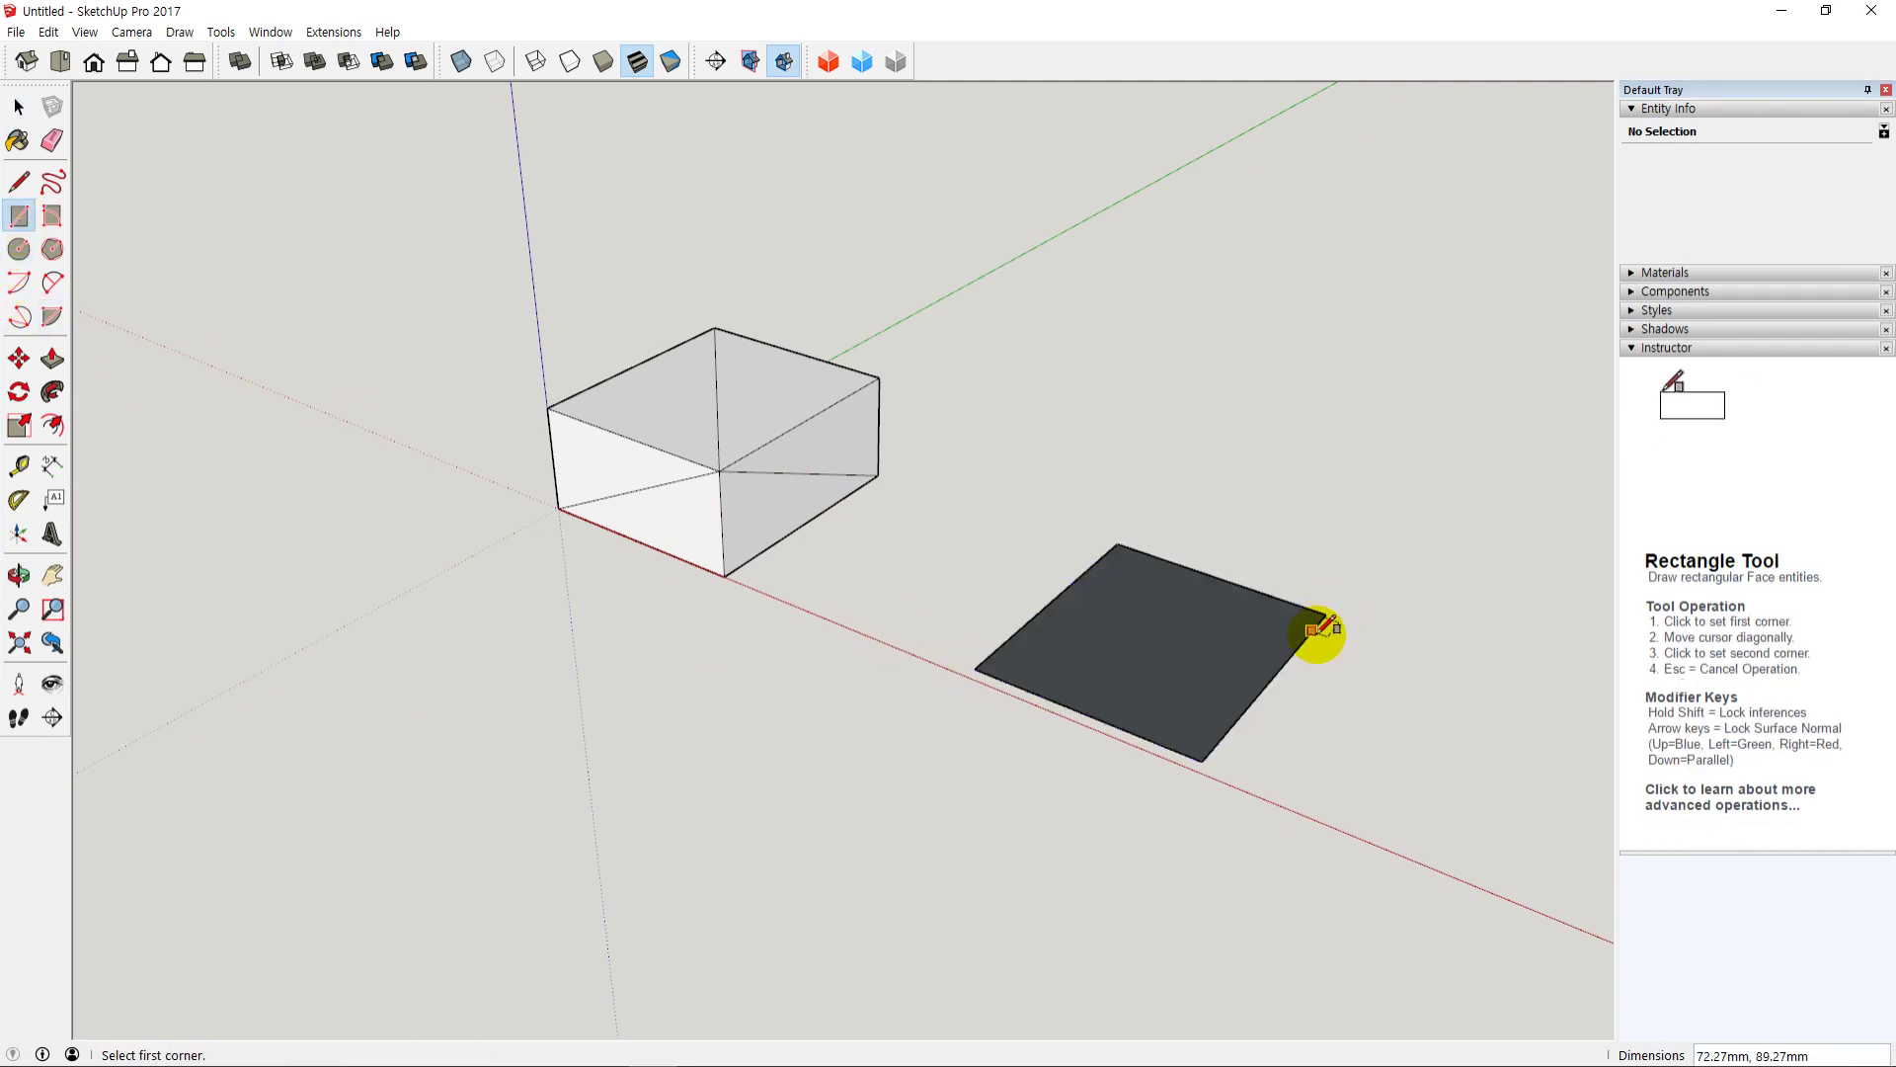
{"action": "key", "text": "p"}
{"action": "left_click", "coordinate": [1209, 644]}
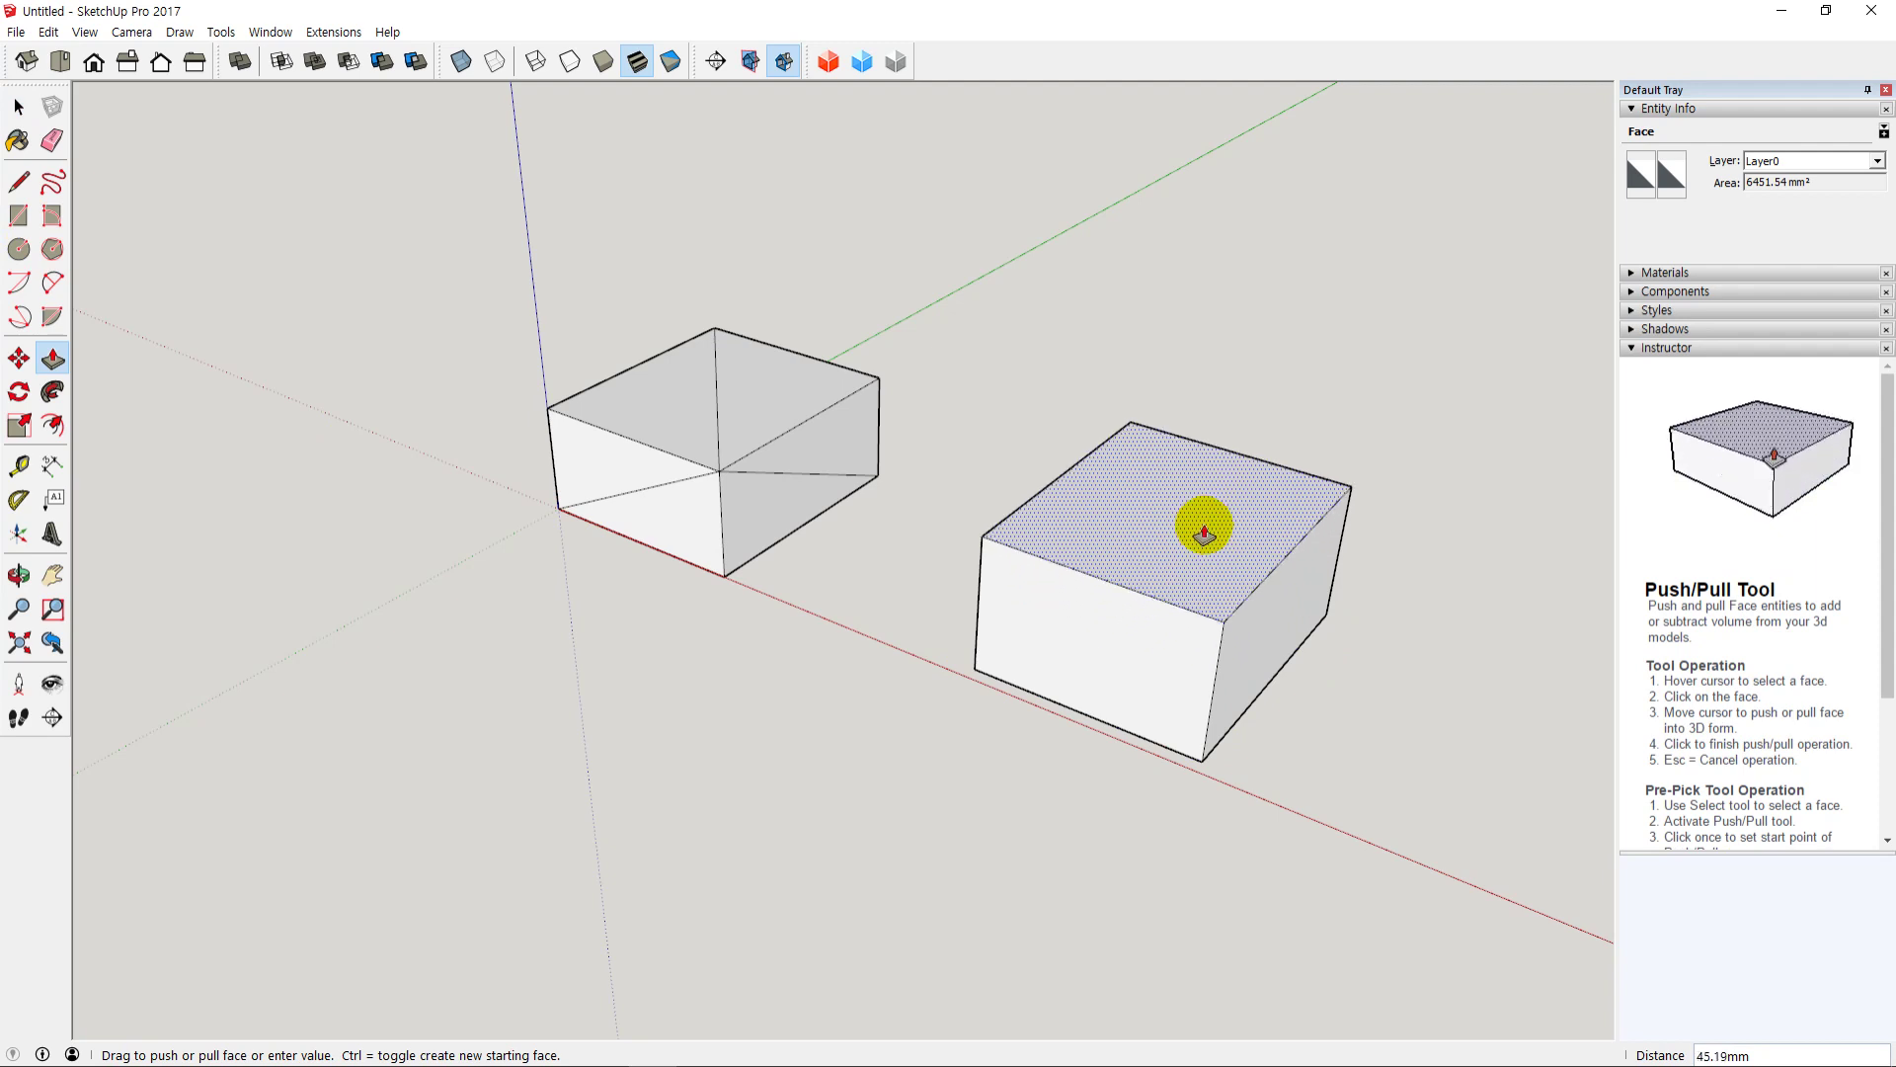
{"action": "key", "text": "space"}
Step: Compare the newly drawn box with the imported triangulated box, and delete the newly drawn box
{"action": "middle_click", "coordinate": [1086, 880]}
{"action": "middle_click_drag", "start_coordinate": [1312, 756], "coordinate": [1396, 769]}
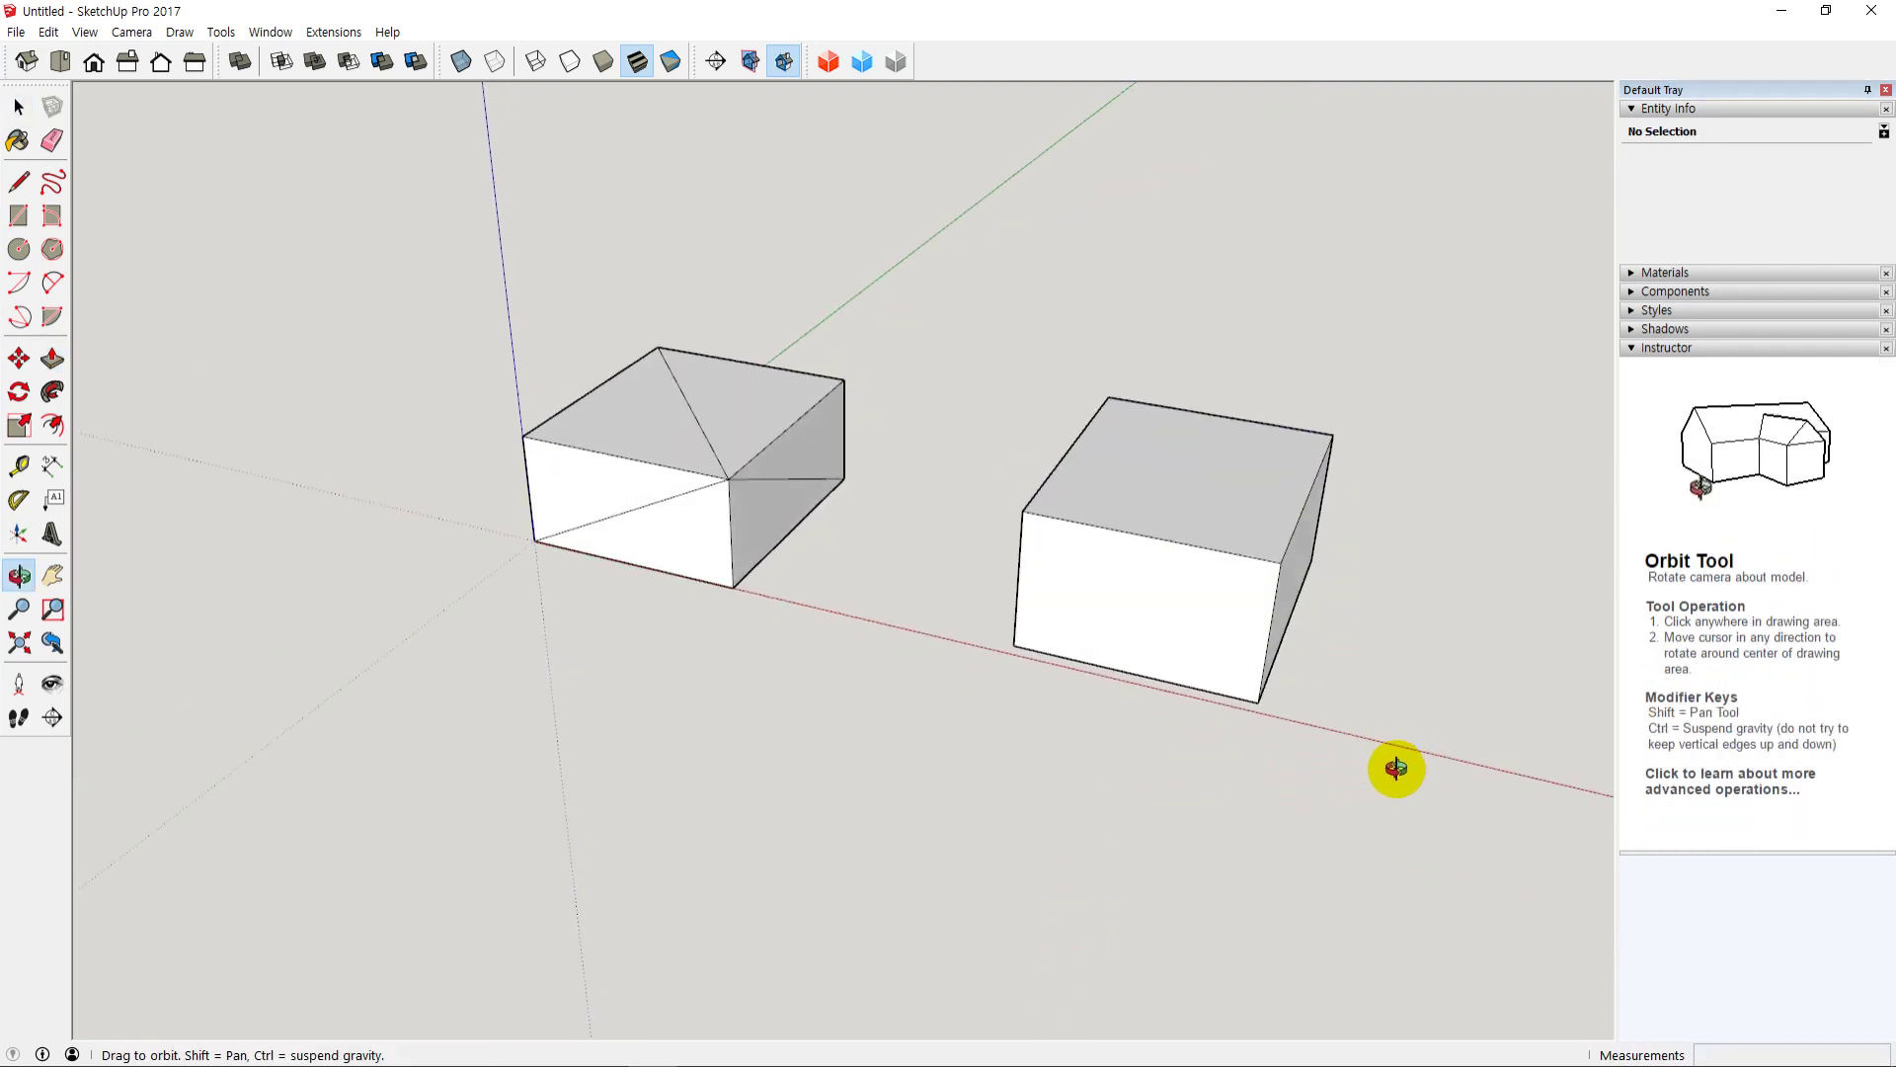
{"action": "middle_click_drag", "start_coordinate": [1072, 814], "coordinate": [1029, 859]}
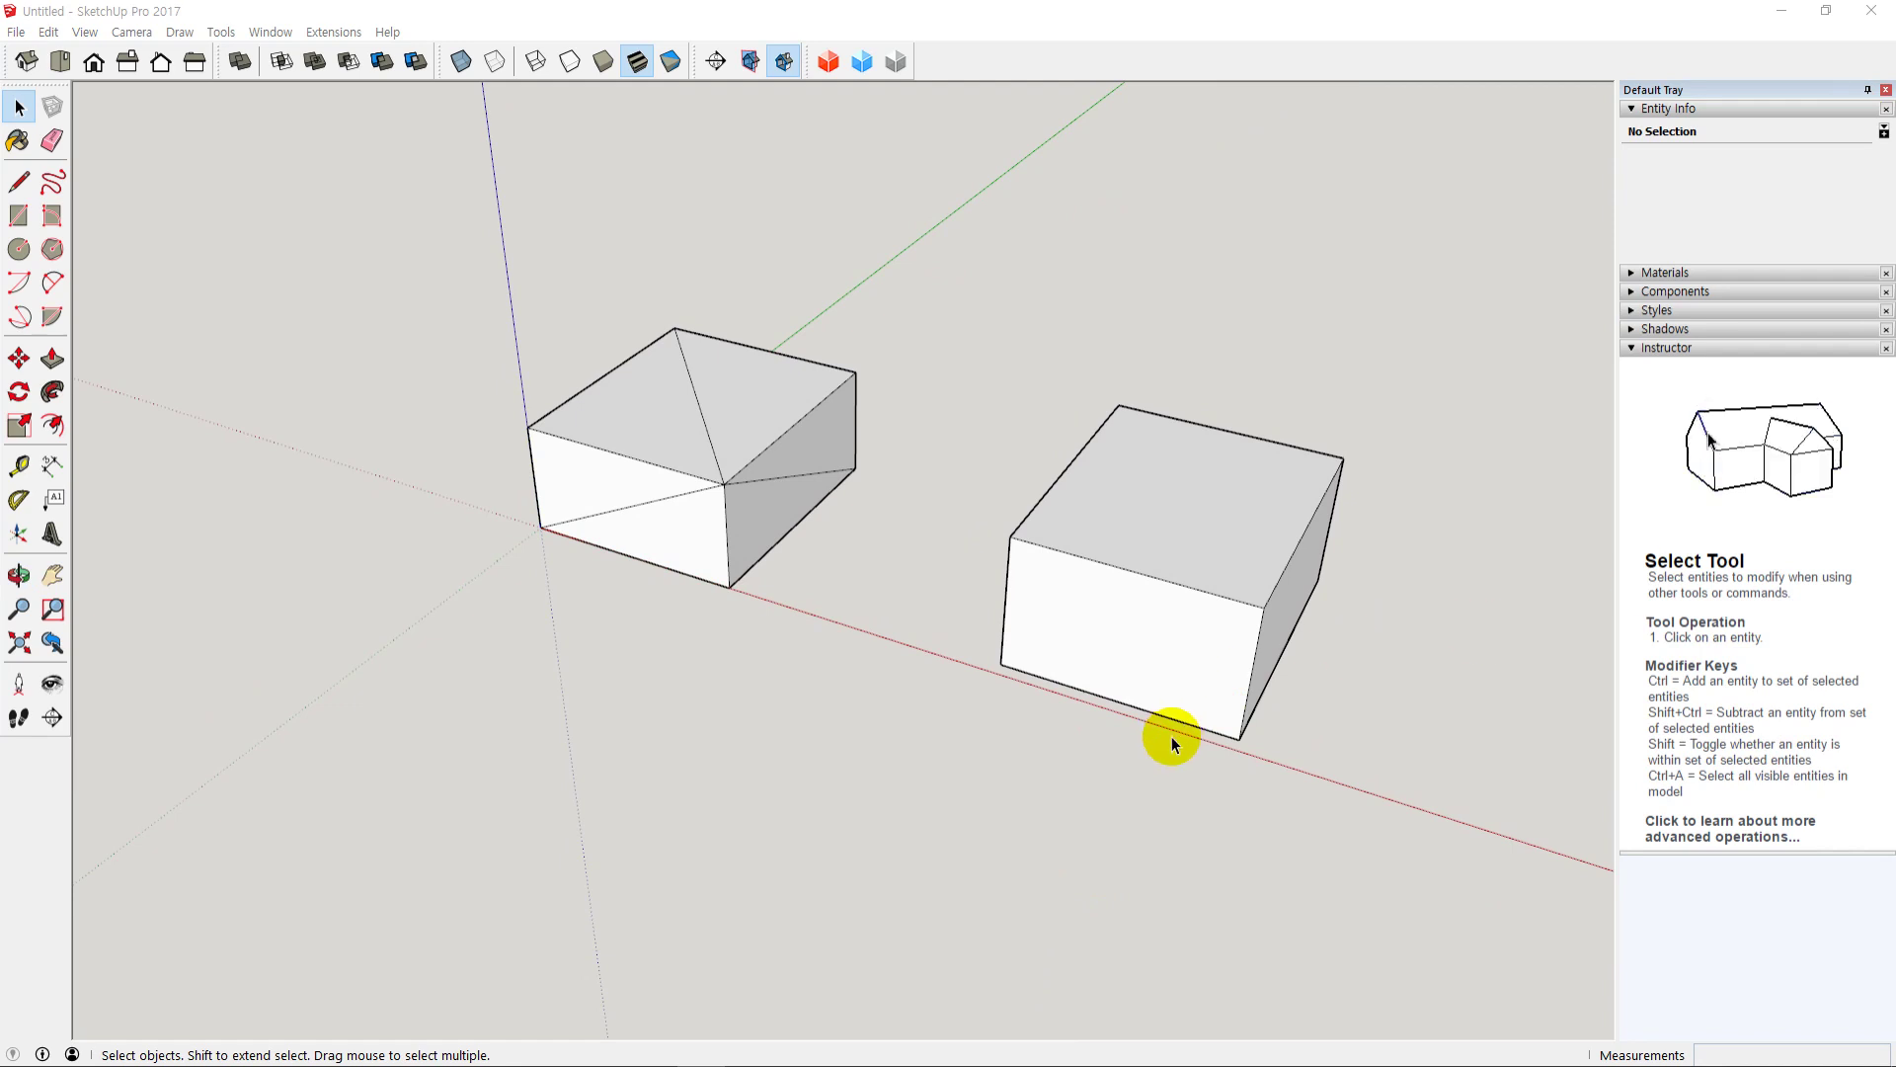
{"action": "middle_click_drag", "start_coordinate": [1171, 737], "coordinate": [1082, 738]}
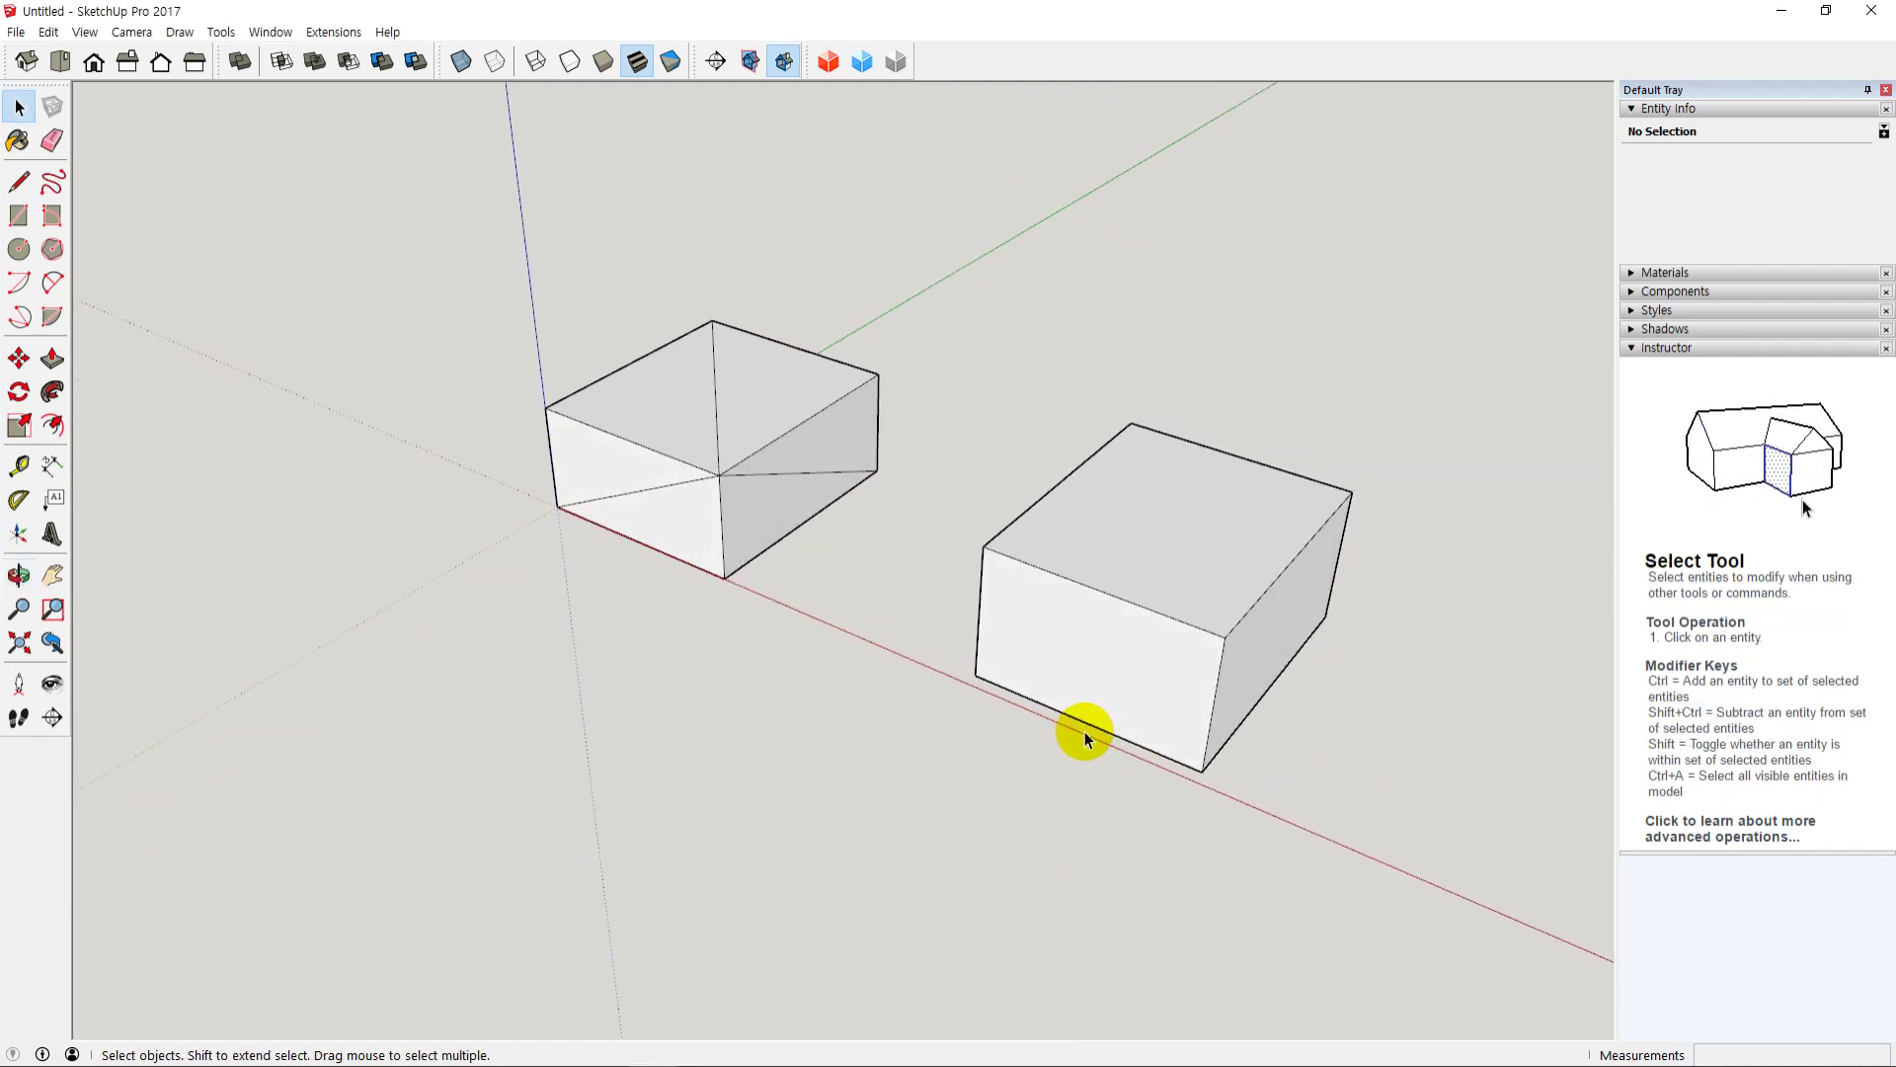
{"action": "left_click", "coordinate": [1062, 610]}
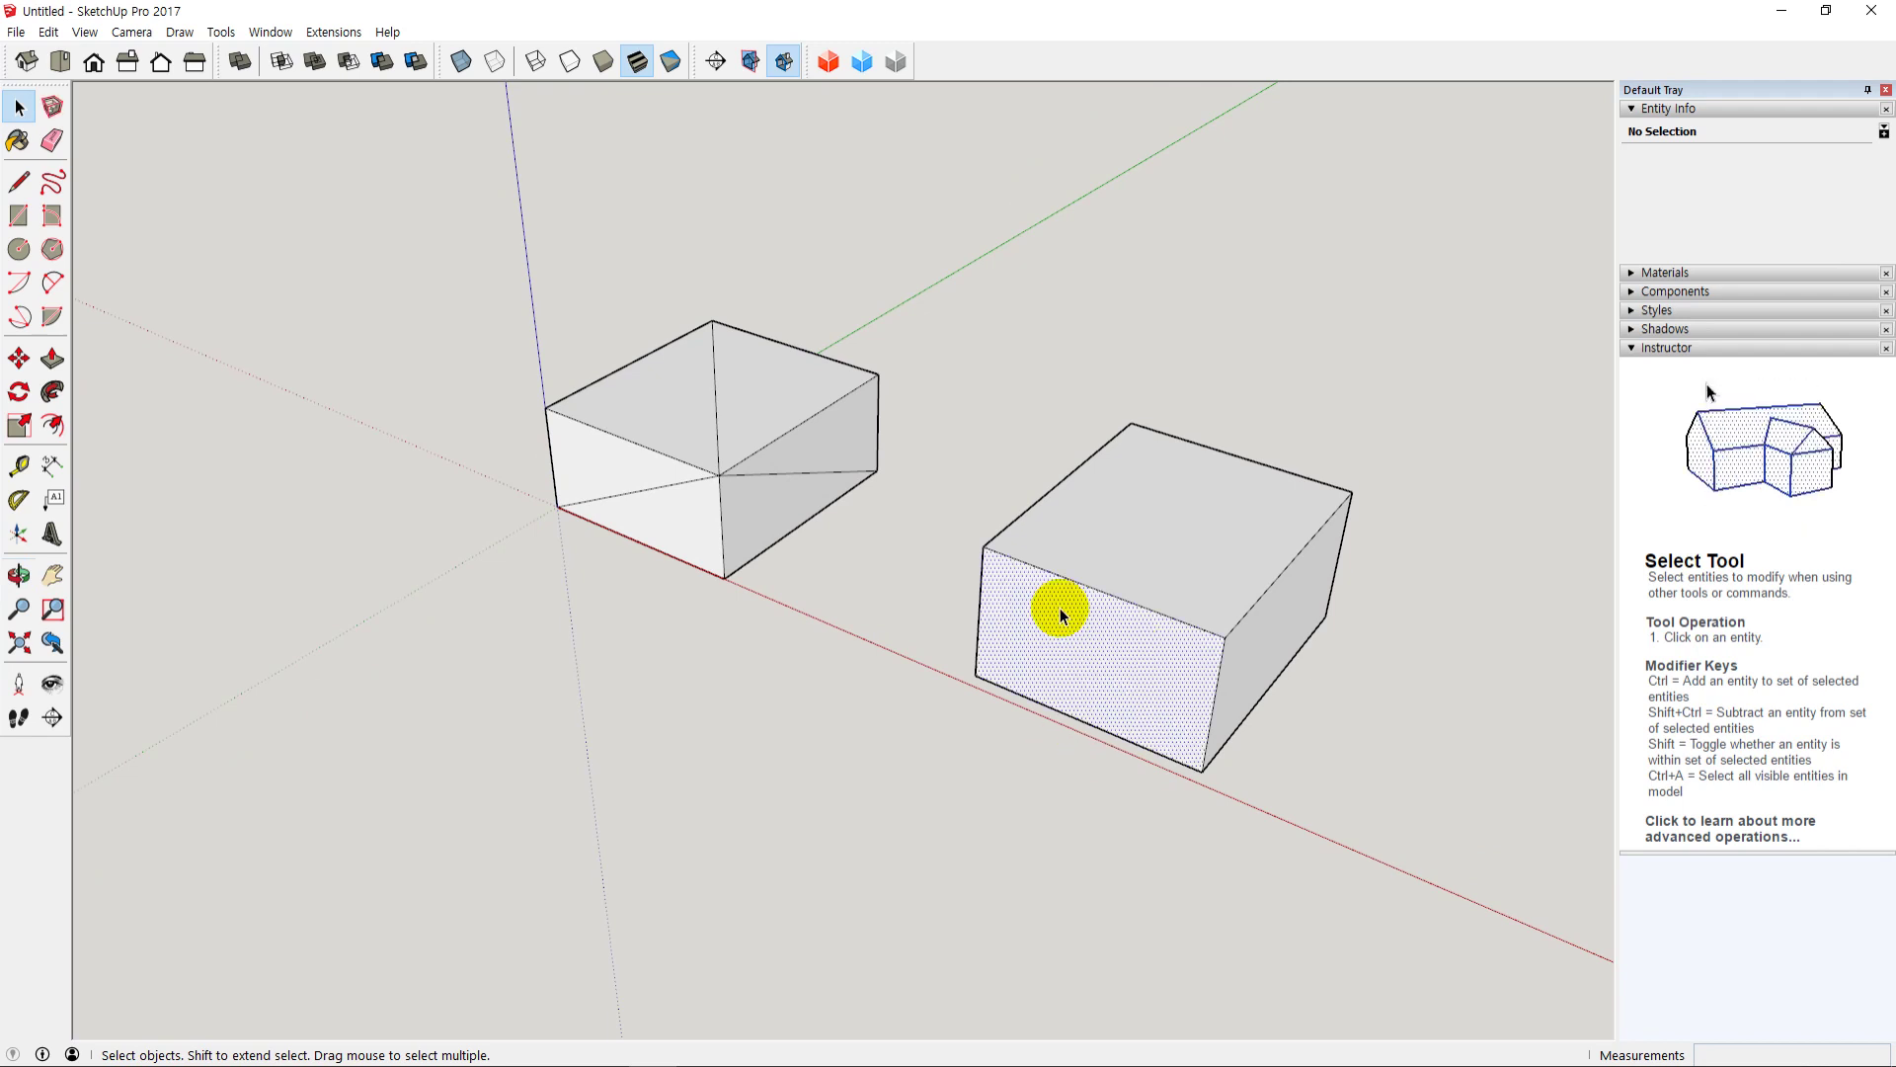
{"action": "left_click_drag", "start_coordinate": [927, 375], "coordinate": [1431, 868]}
{"action": "key", "text": "Delete"}
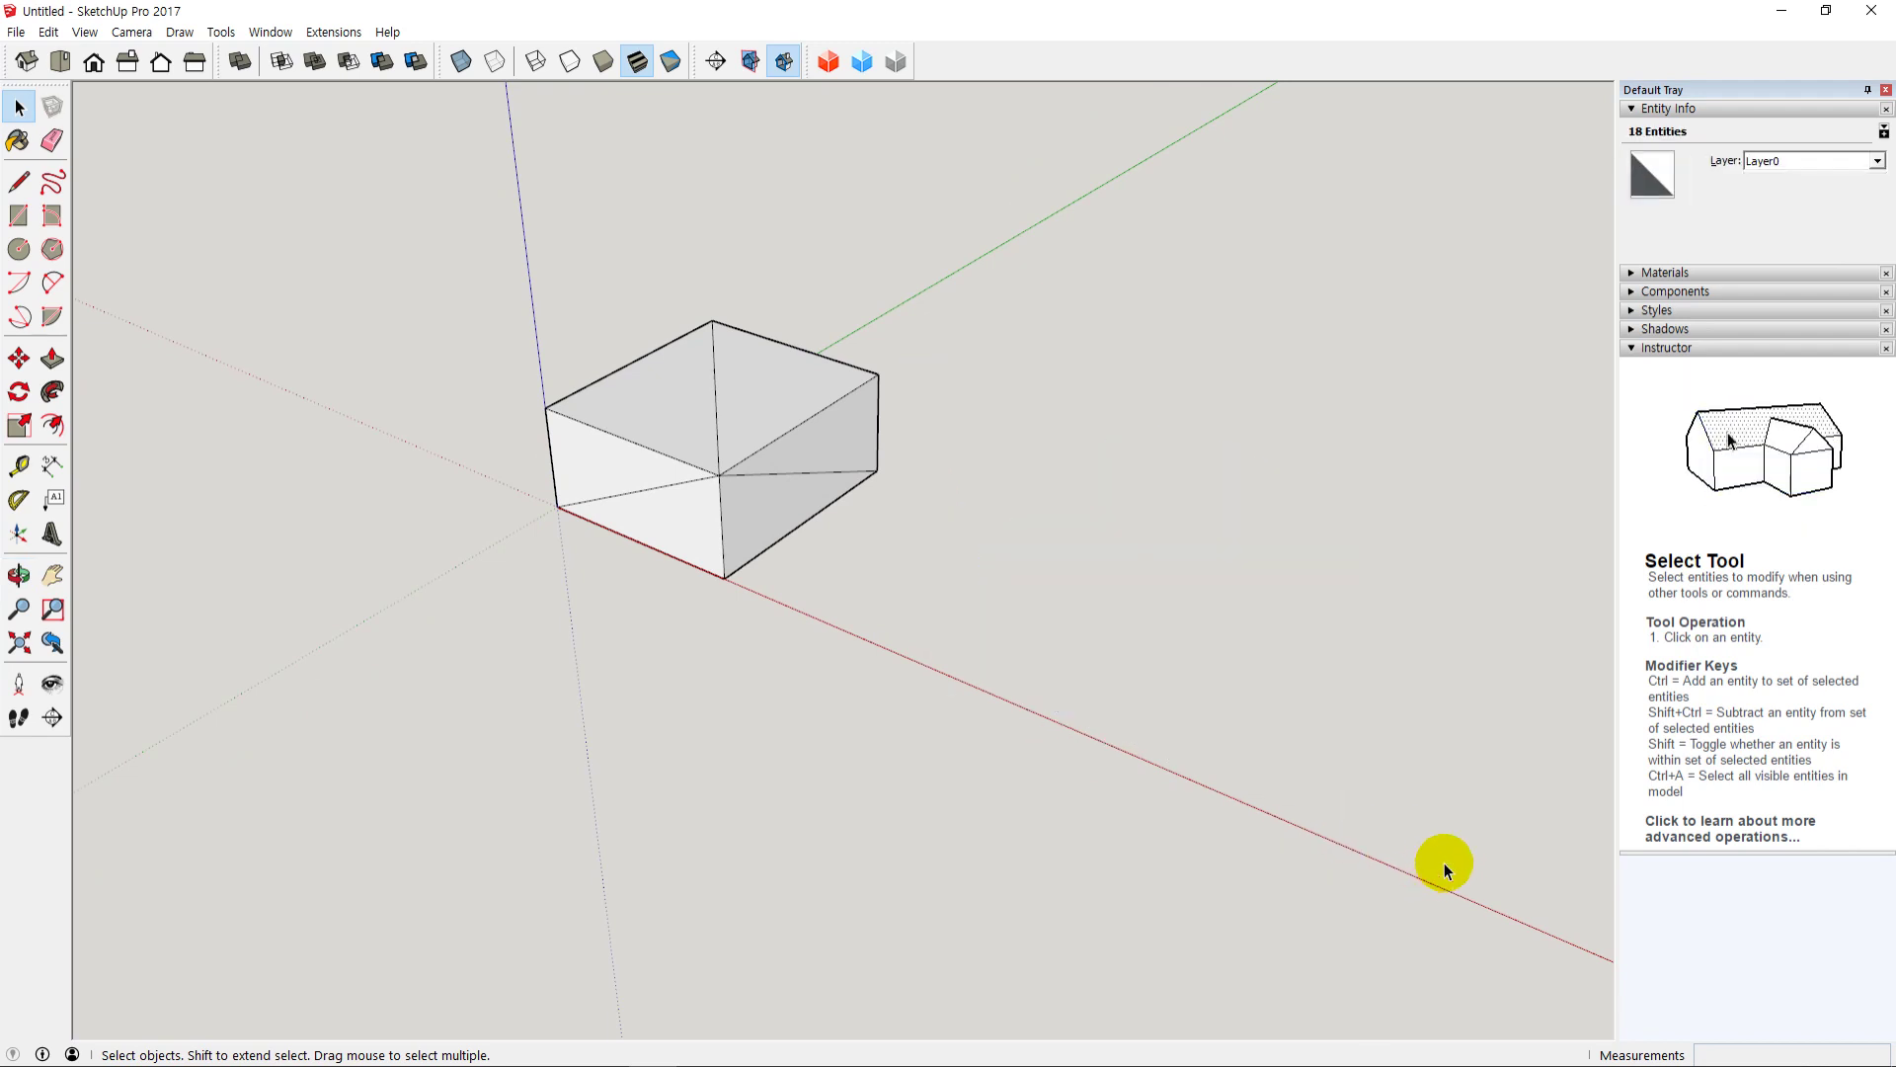
Step: Examine the triangulated faces and diagonal edges of the imported box from several angles, selecting one face and the whole box
{"action": "middle_click_drag", "start_coordinate": [513, 679], "coordinate": [736, 690]}
{"action": "middle_click_drag", "start_coordinate": [862, 690], "coordinate": [728, 741]}
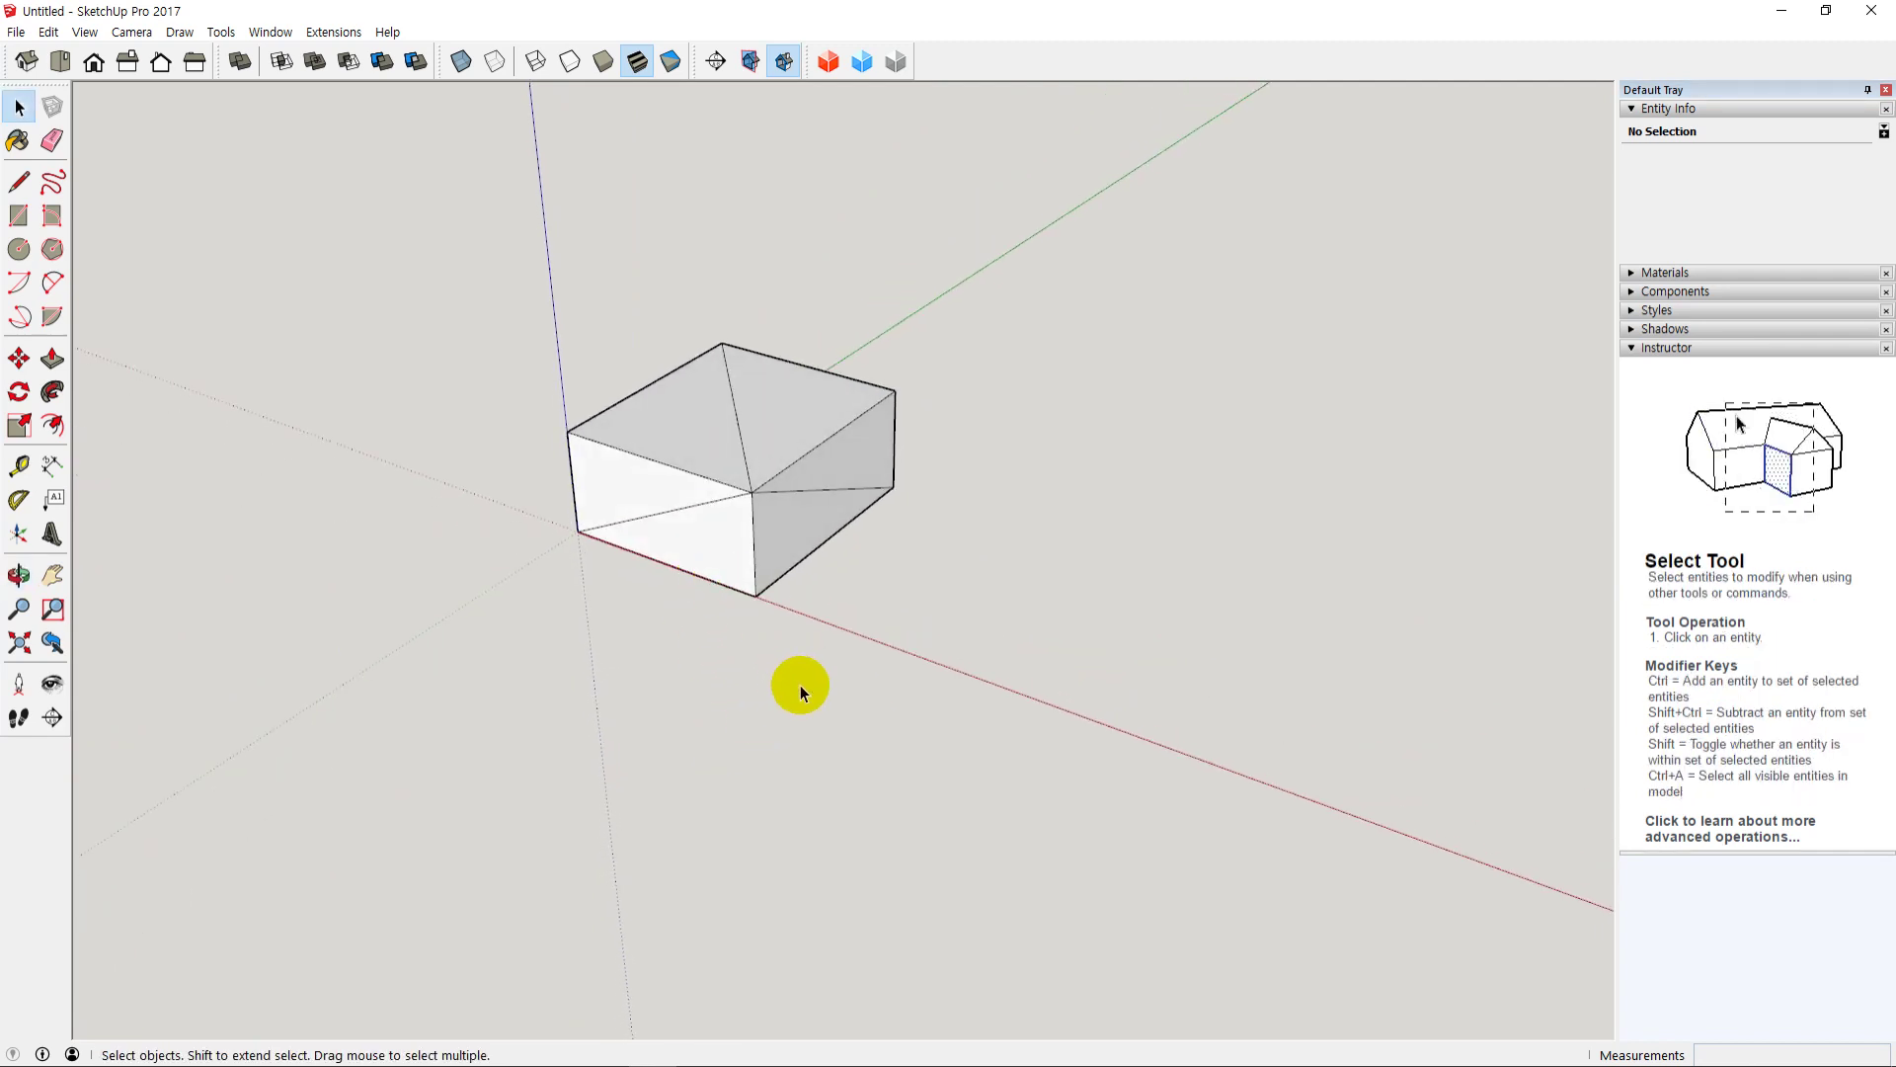
{"action": "middle_click_drag", "start_coordinate": [800, 685], "coordinate": [712, 691]}
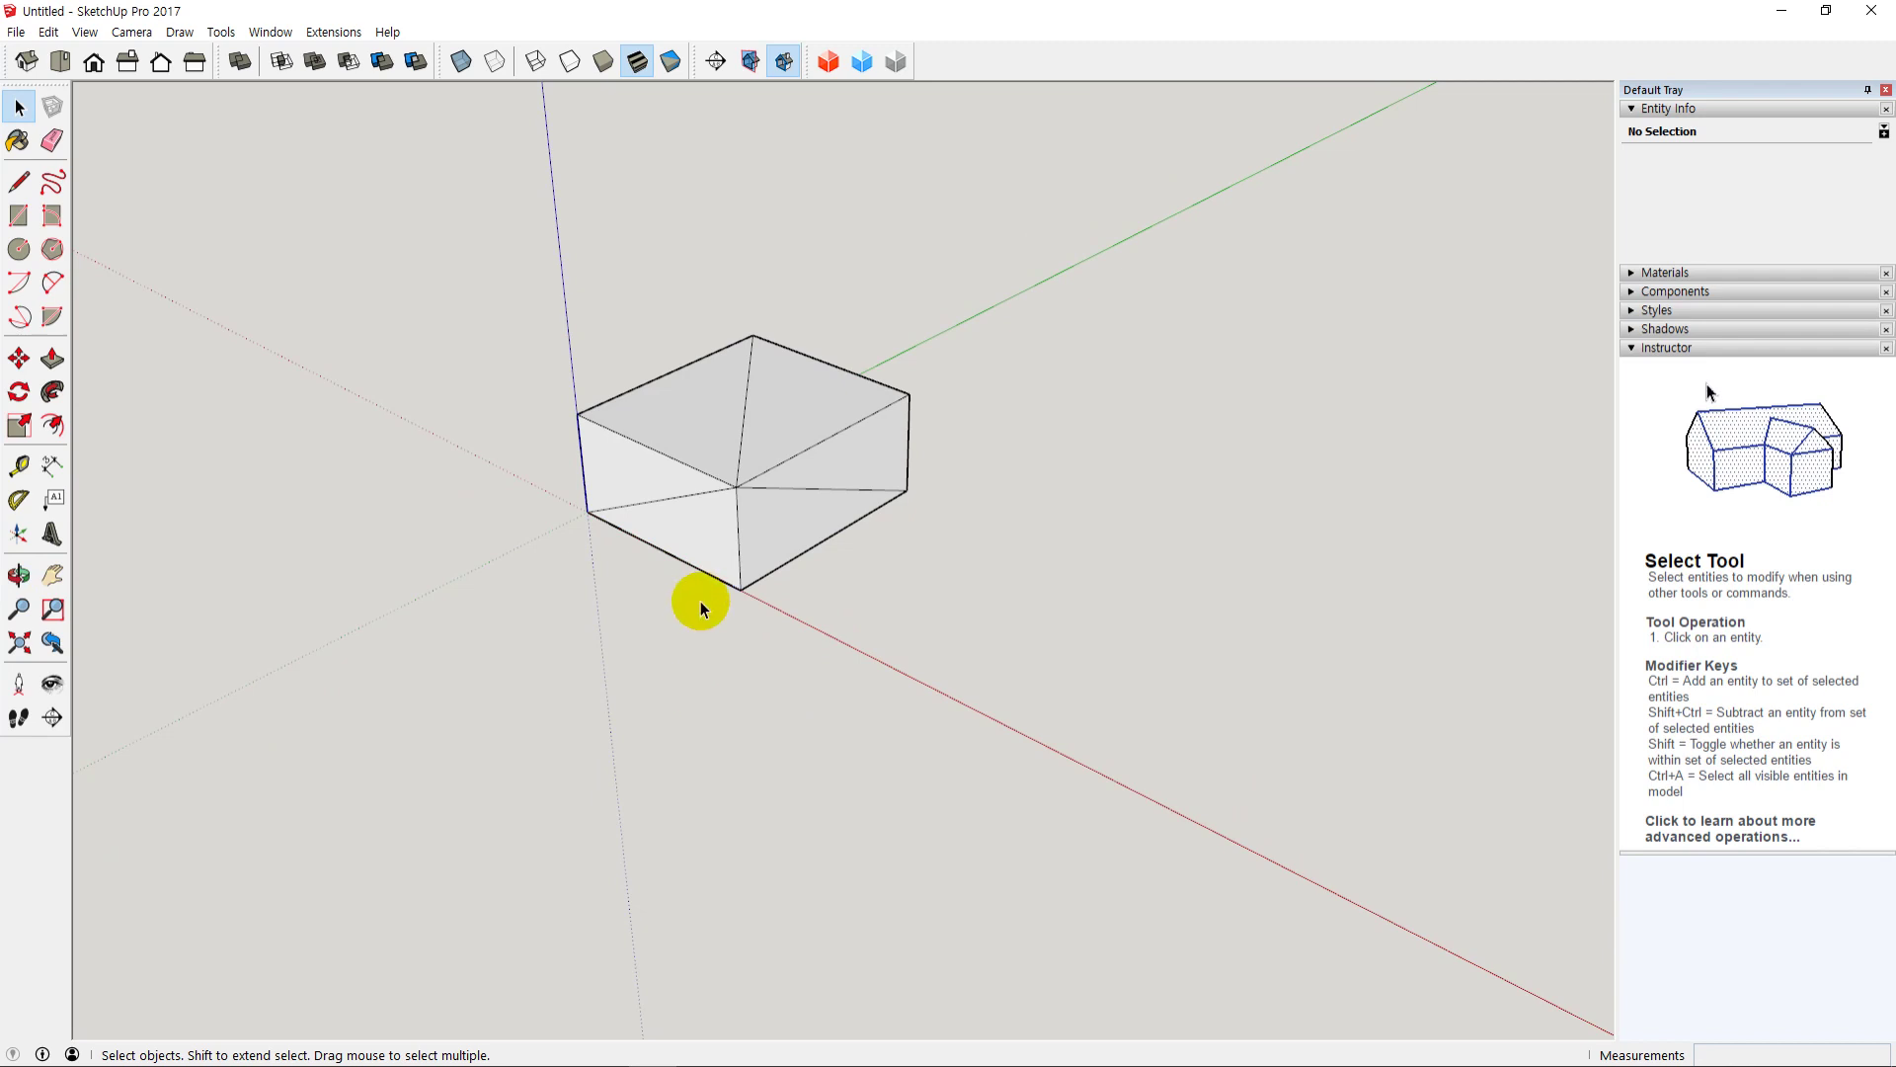
{"action": "middle_click_drag", "start_coordinate": [711, 677], "coordinate": [766, 441]}
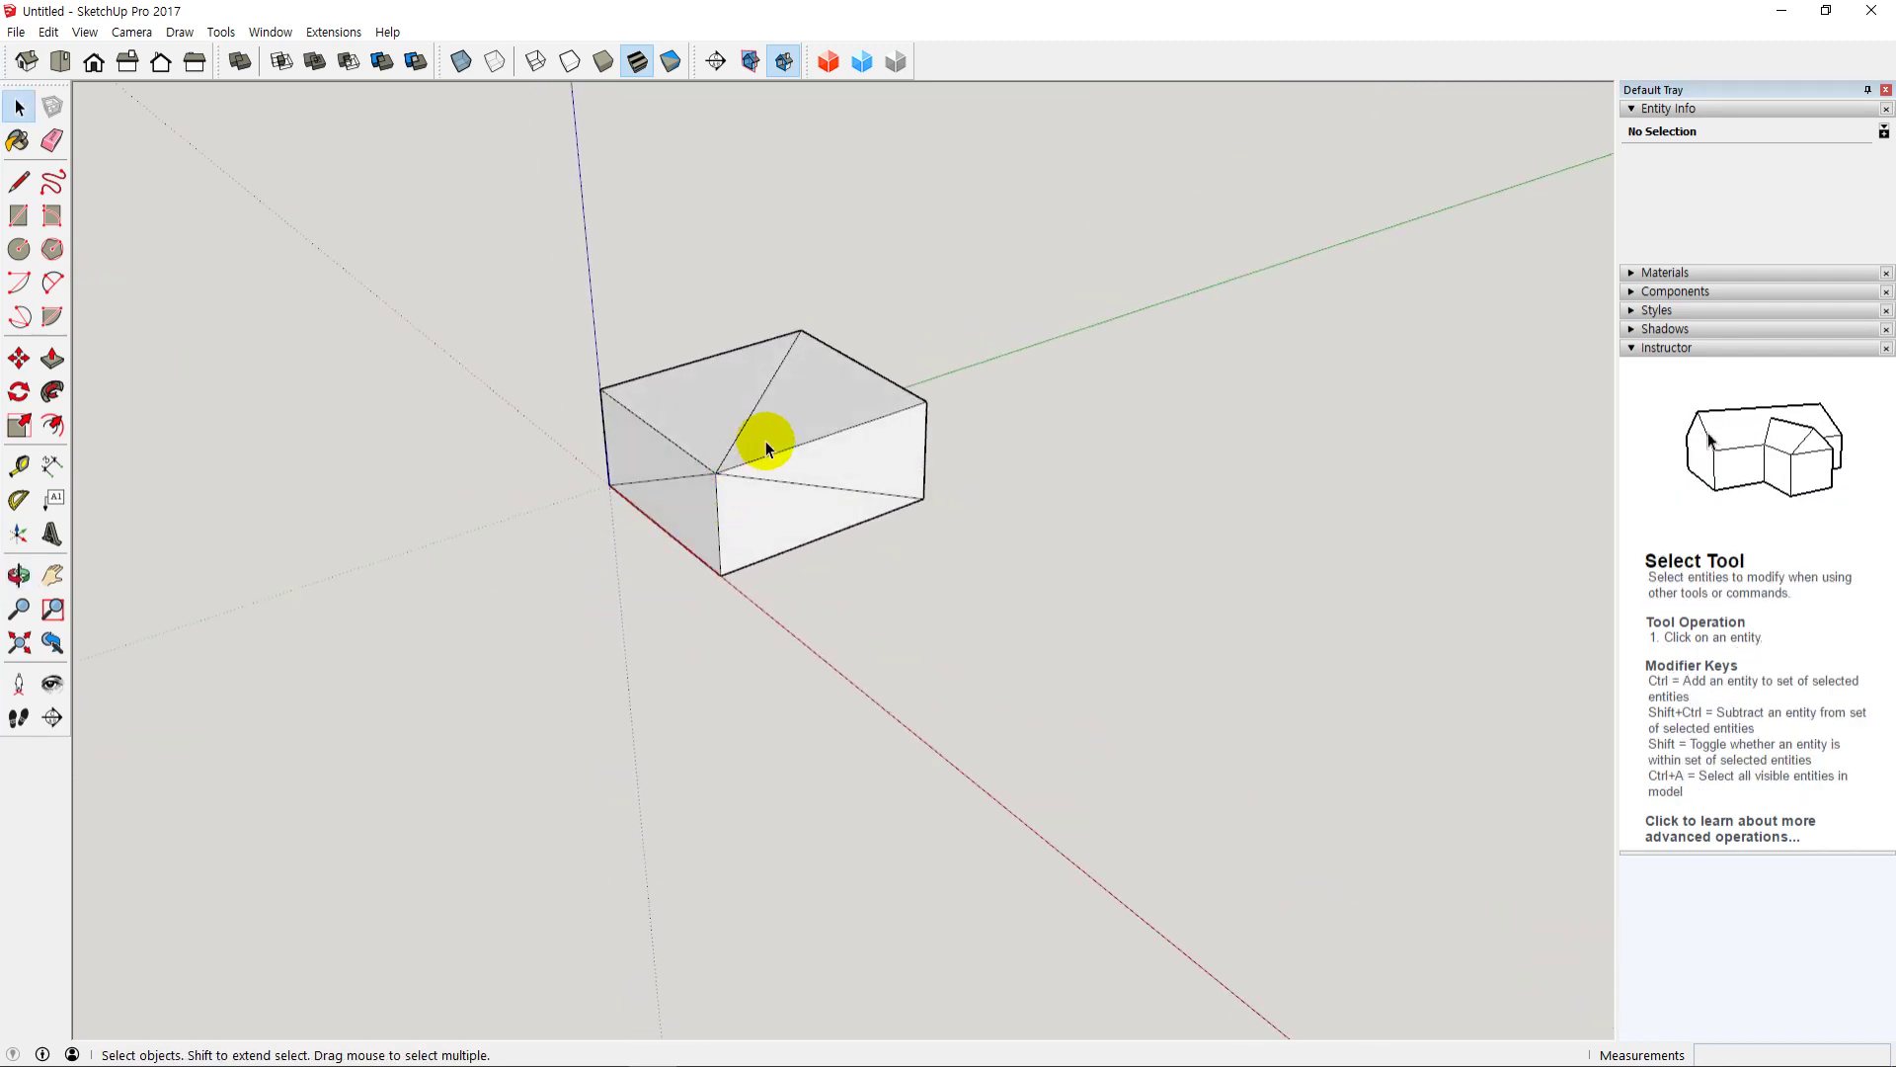
{"action": "left_click", "coordinate": [735, 543]}
{"action": "middle_click_drag", "start_coordinate": [766, 669], "coordinate": [774, 587]}
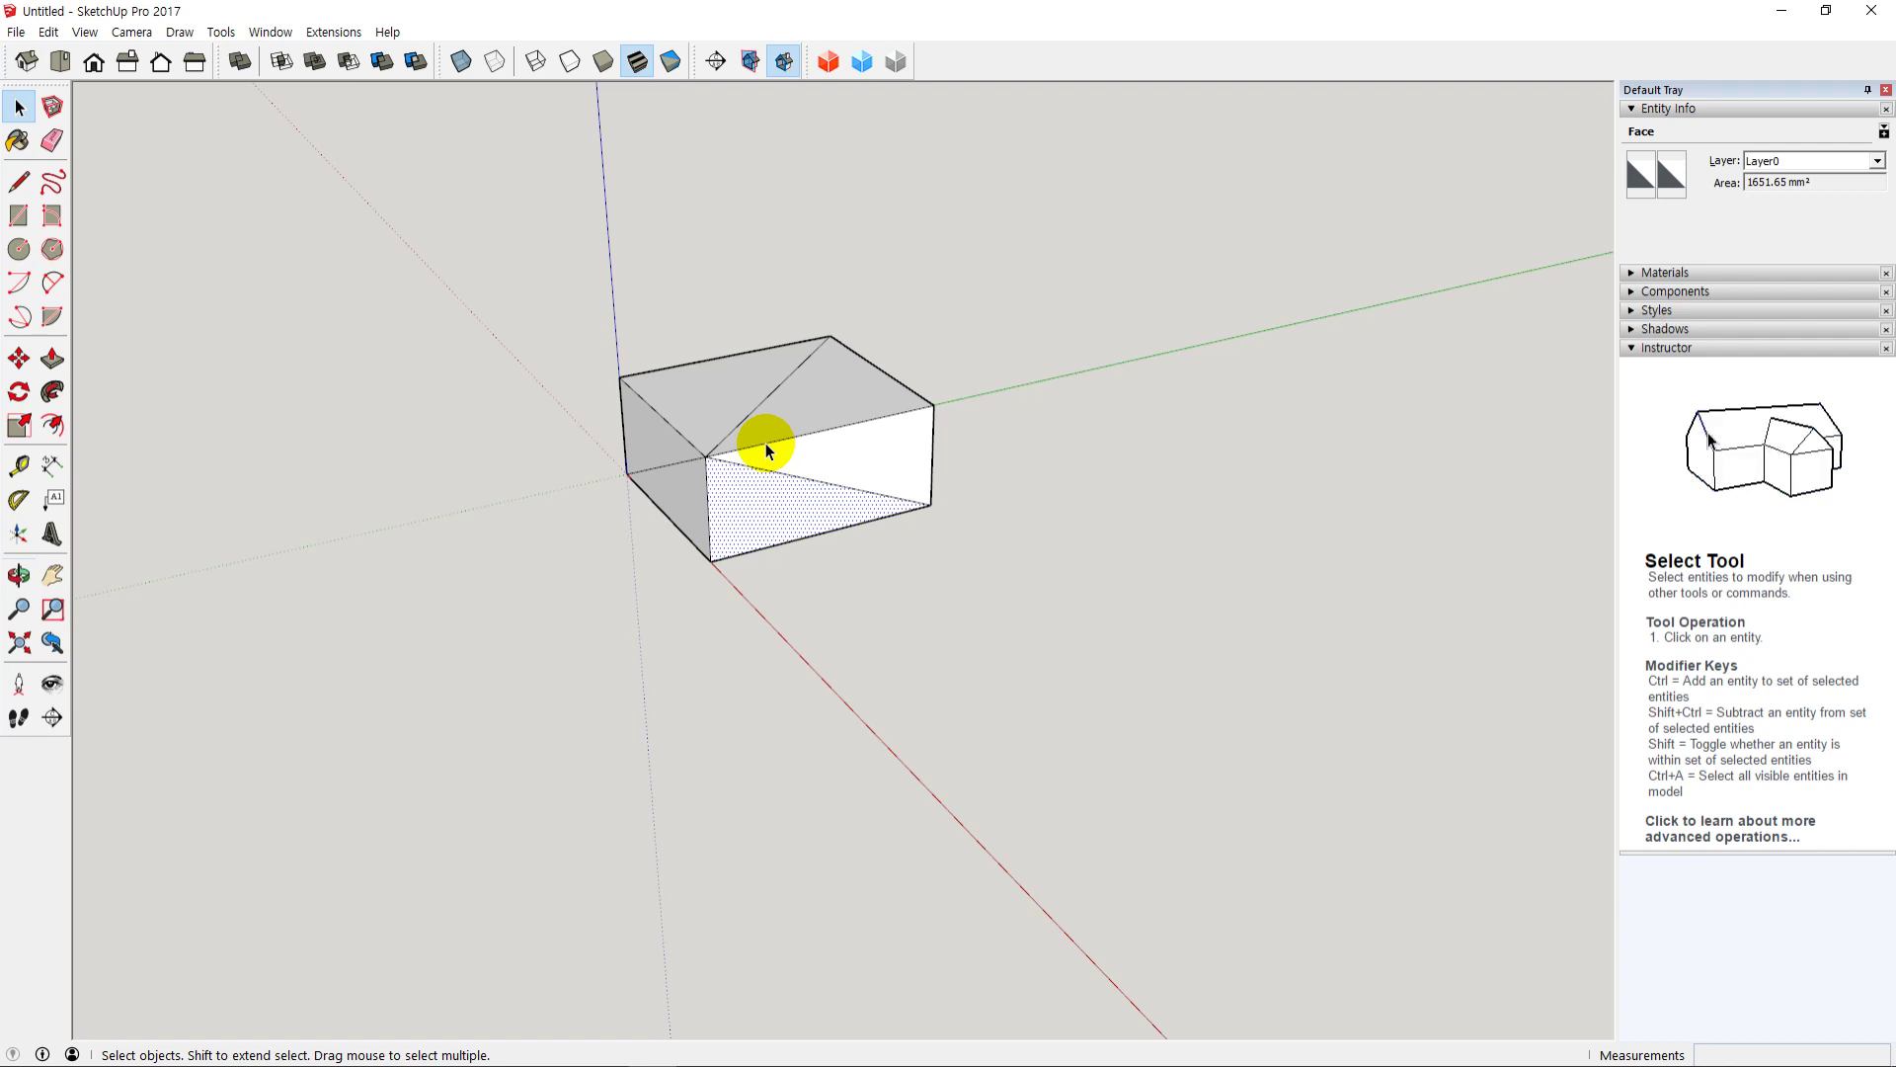
{"action": "middle_click_drag", "start_coordinate": [709, 648], "coordinate": [521, 261]}
{"action": "key", "text": "ctrl+a"}
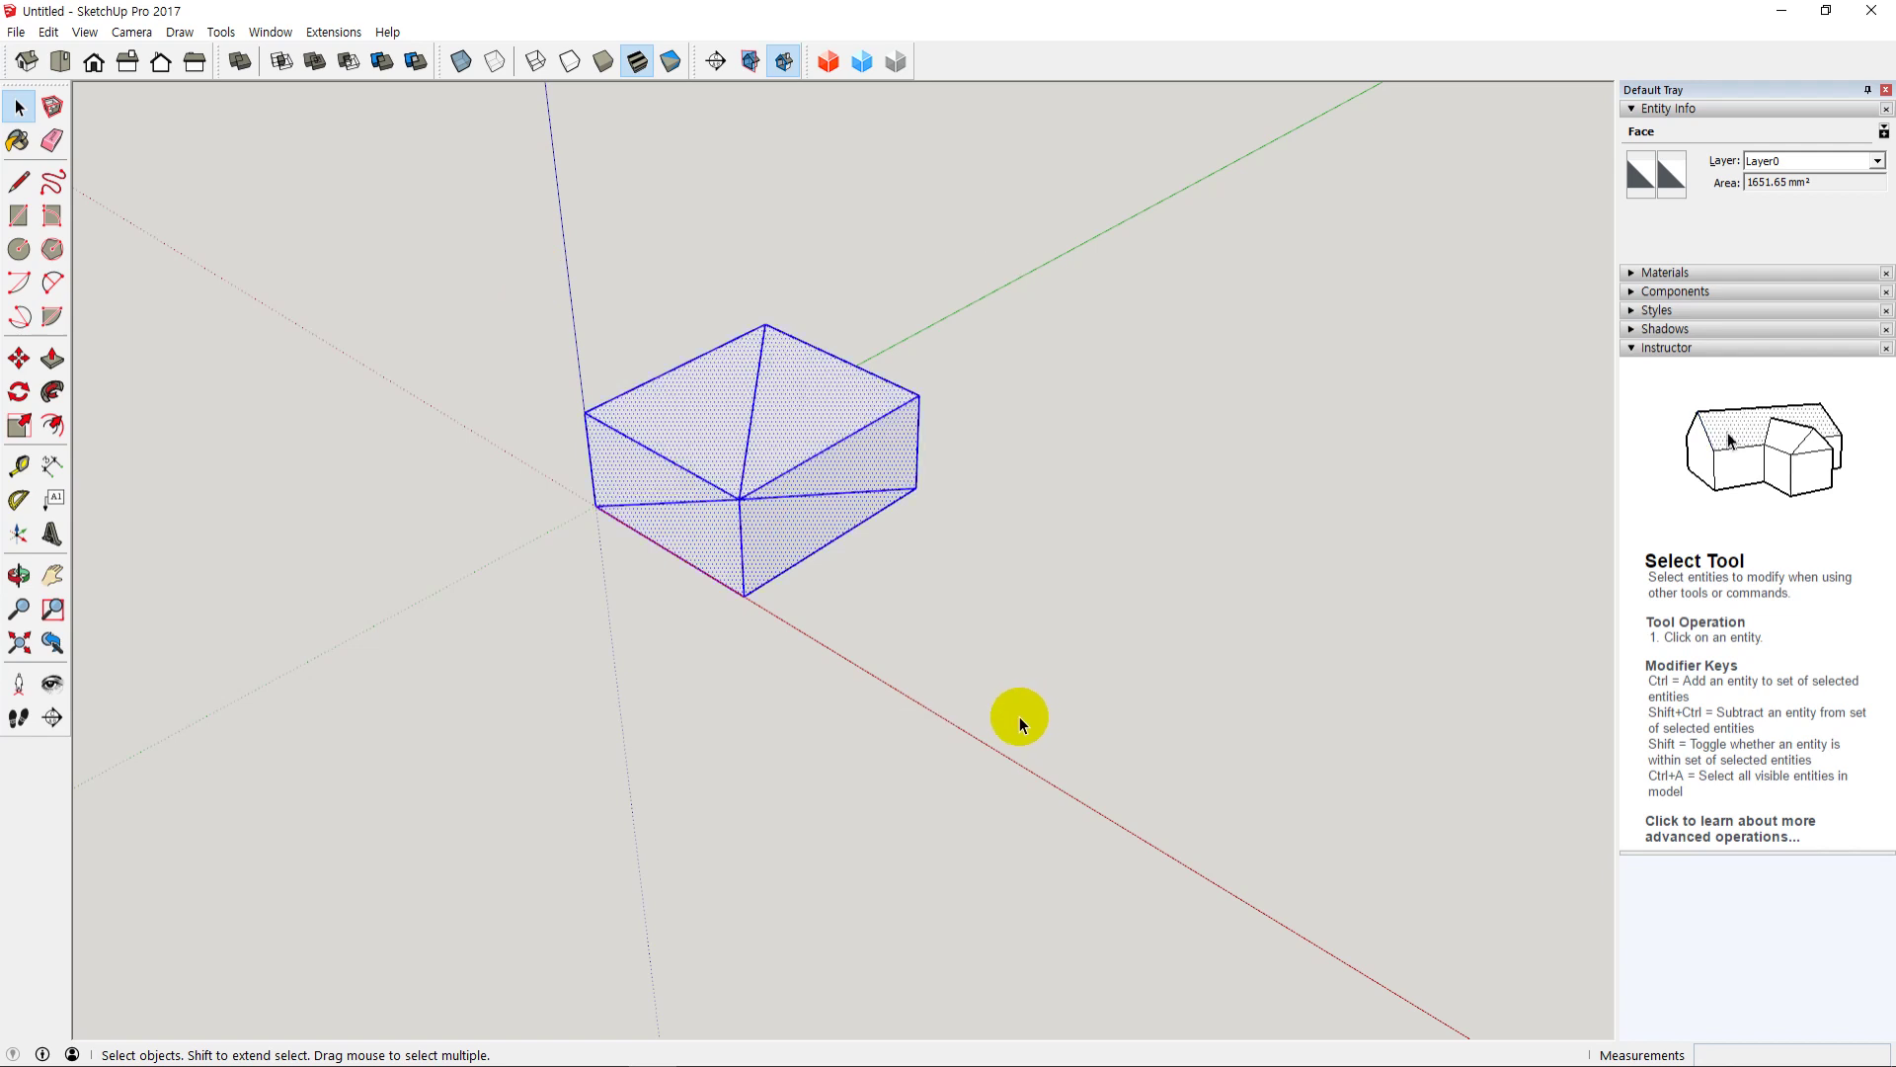
{"action": "left_click", "coordinate": [1011, 714]}
{"action": "middle_click_drag", "start_coordinate": [691, 684], "coordinate": [879, 686]}
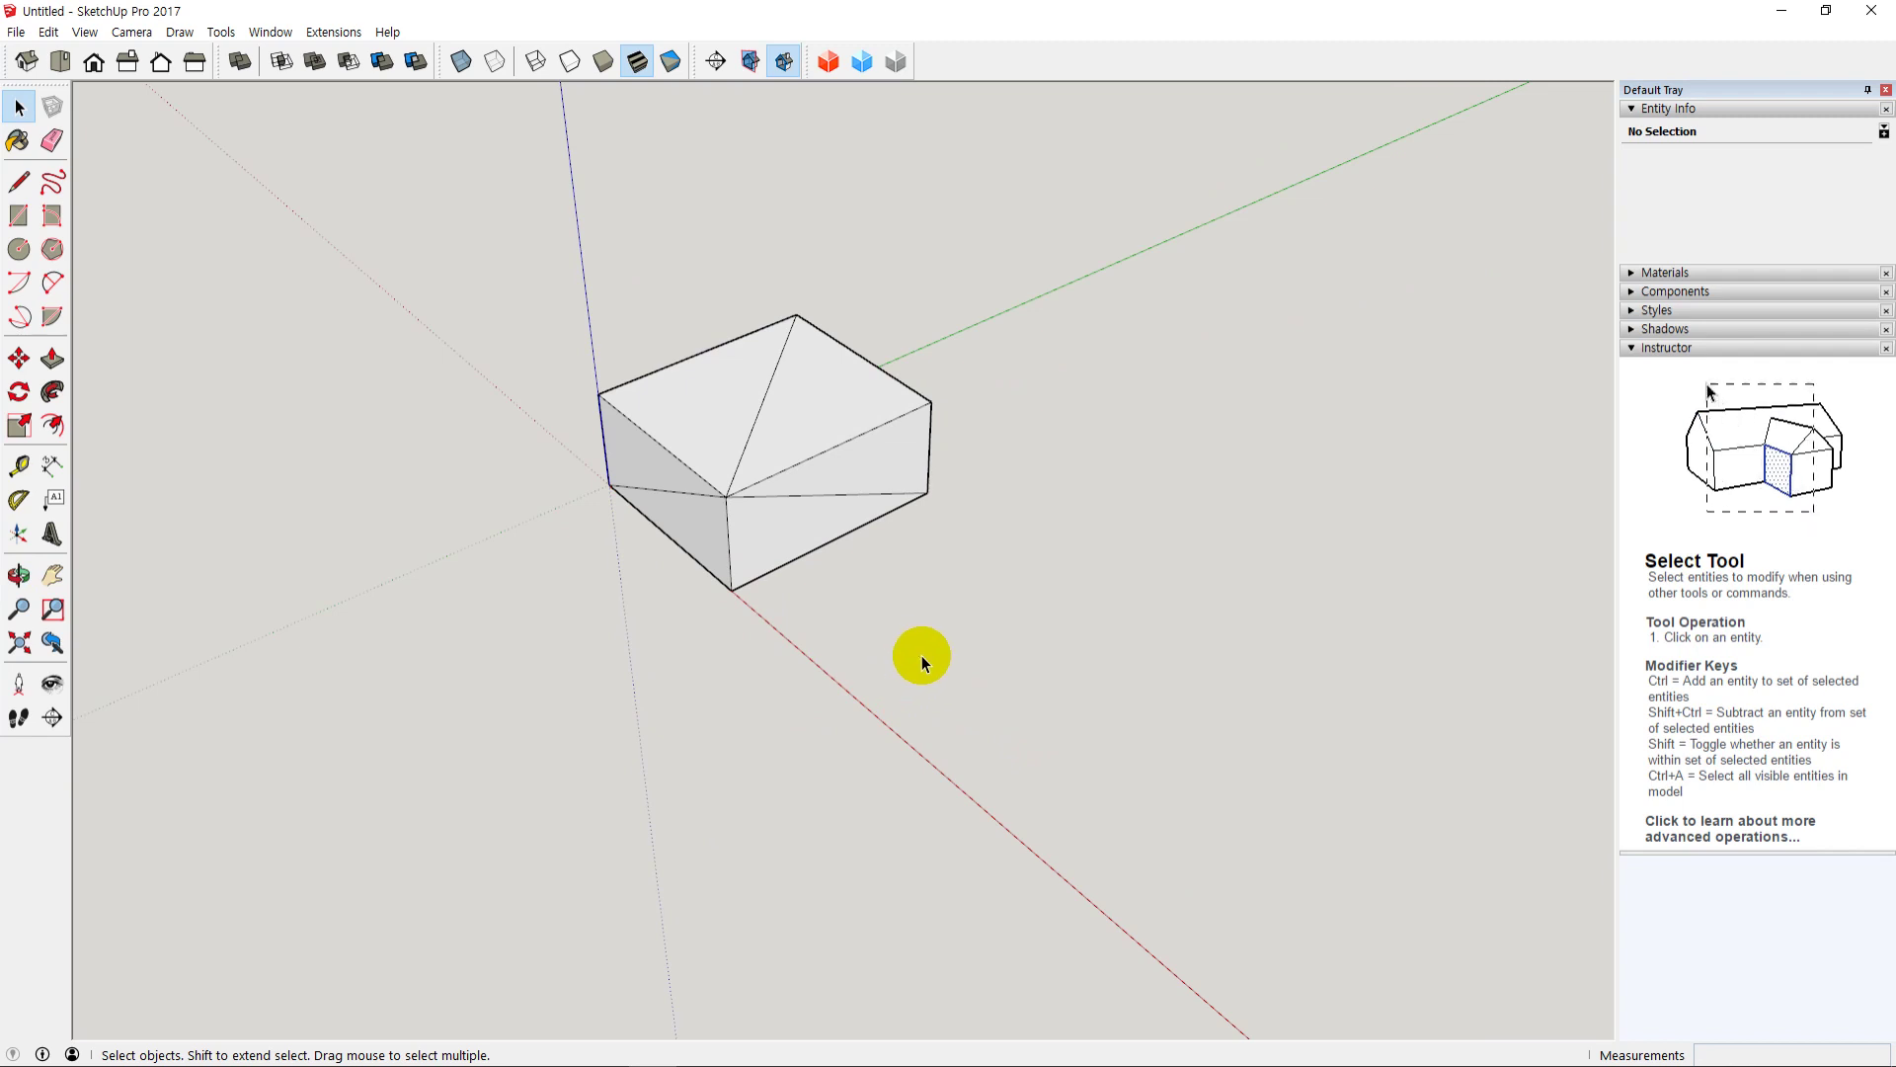
{"action": "middle_click_drag", "start_coordinate": [938, 656], "coordinate": [1045, 654]}
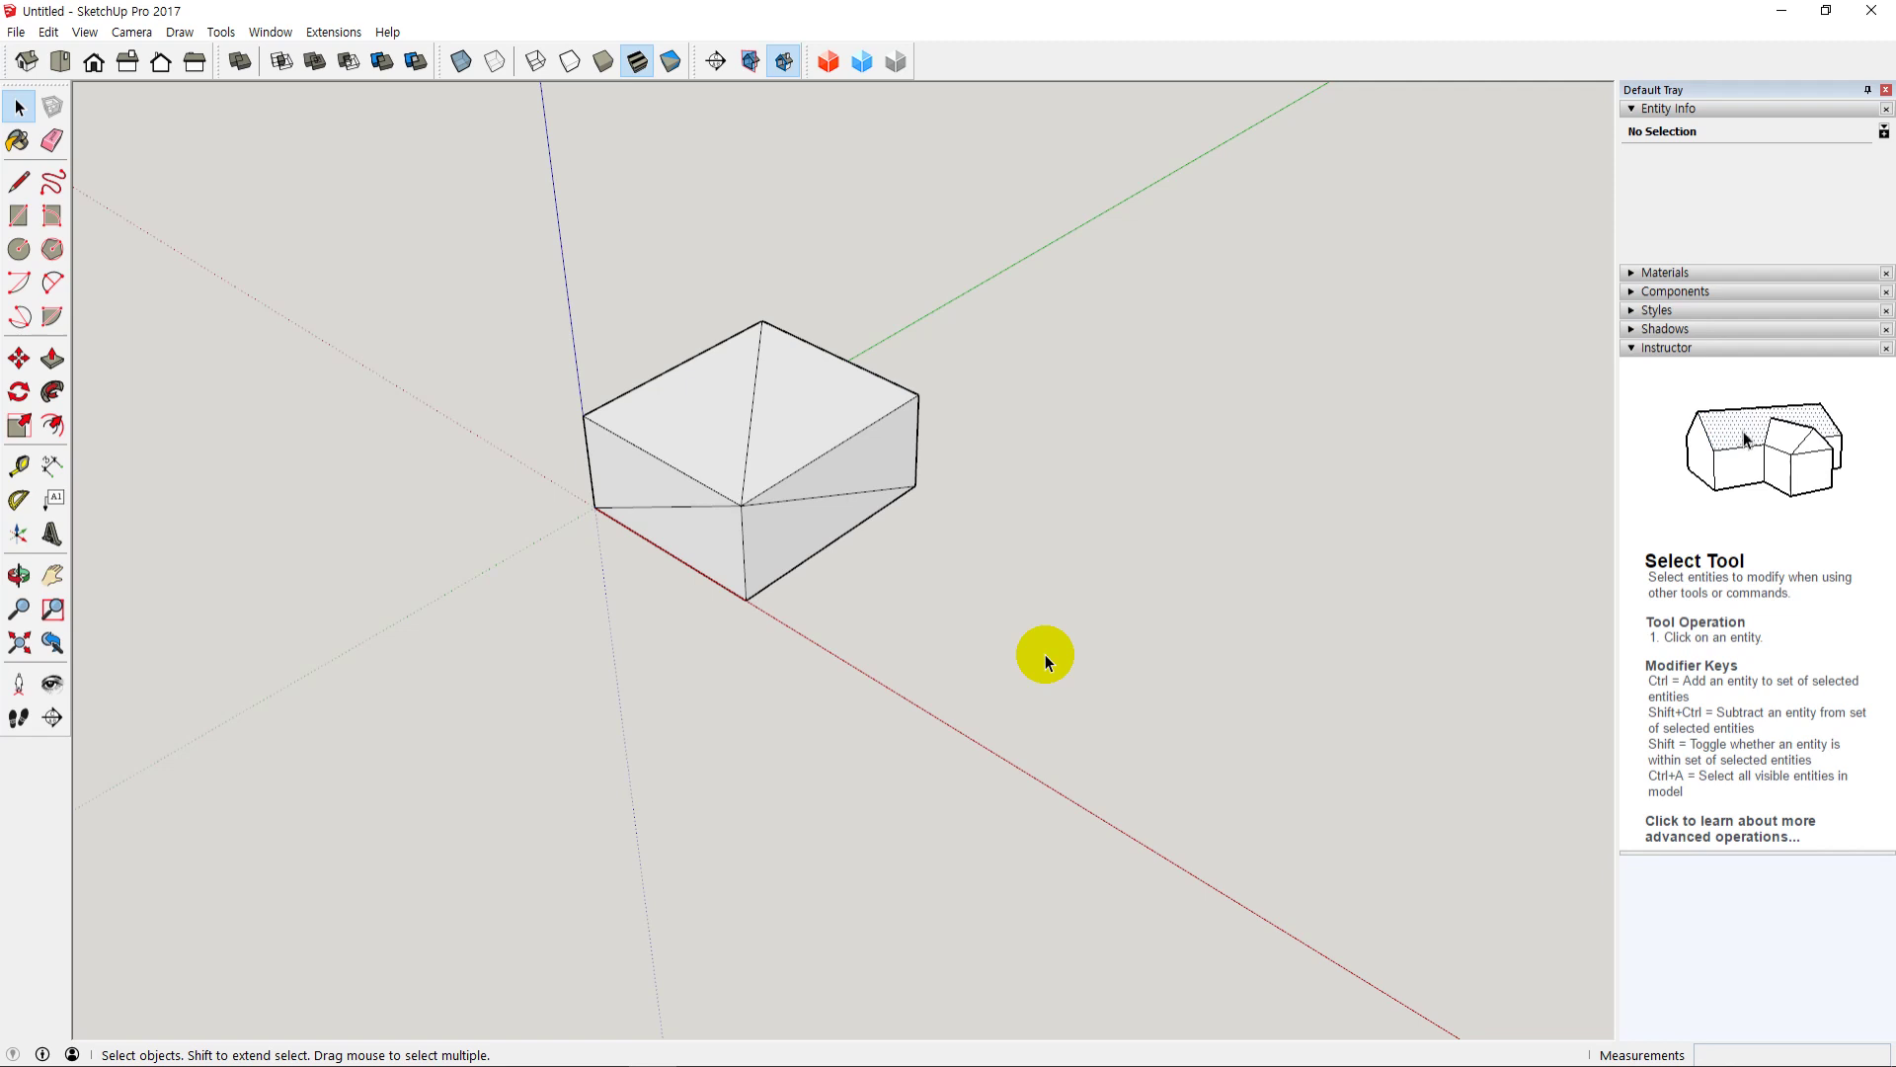
Step: Delete all geometry of the imported STL box from the model
{"action": "middle_click_drag", "start_coordinate": [1045, 653], "coordinate": [1132, 673], "text": "shift"}
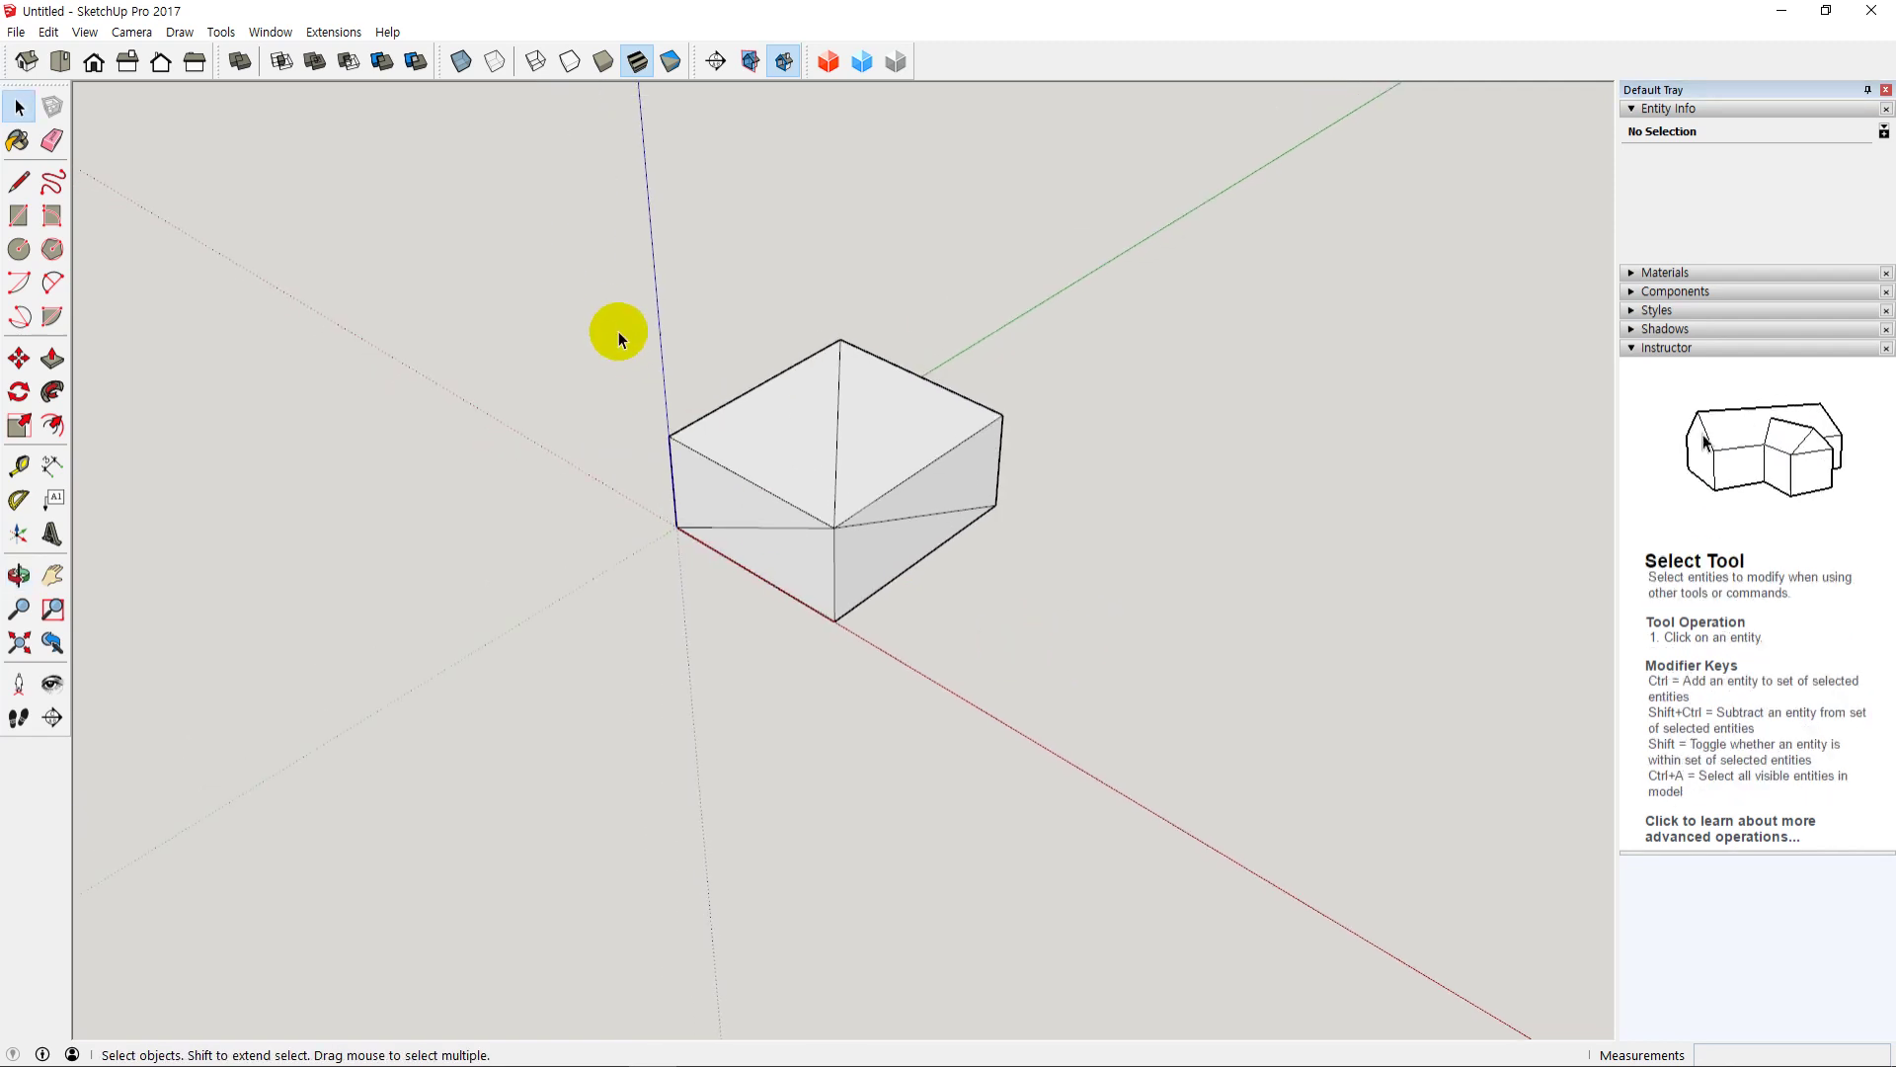
{"action": "left_click_drag", "start_coordinate": [614, 311], "coordinate": [1141, 724]}
{"action": "key", "text": "Delete"}
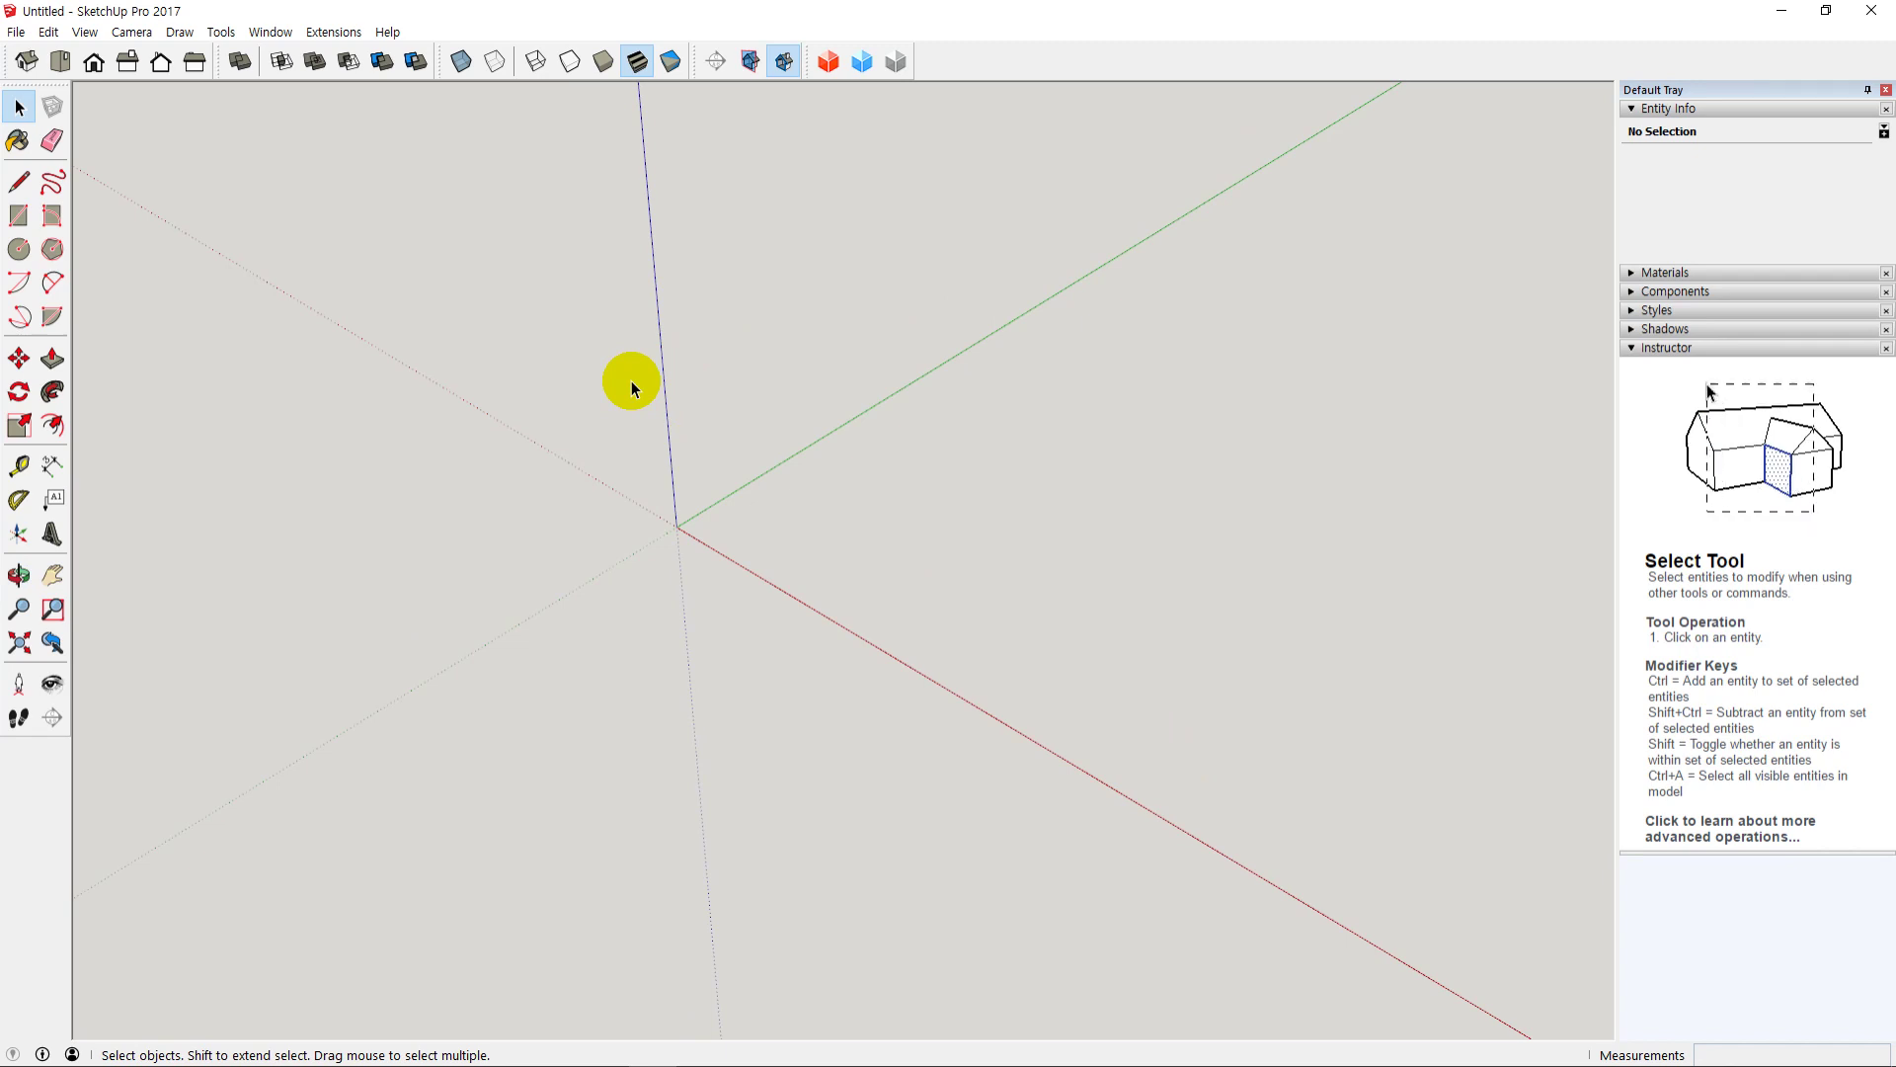
Step: Search the Extension Warehouse for "solid" and open the Solid Inspector² extension page
{"action": "left_click", "coordinate": [271, 32]}
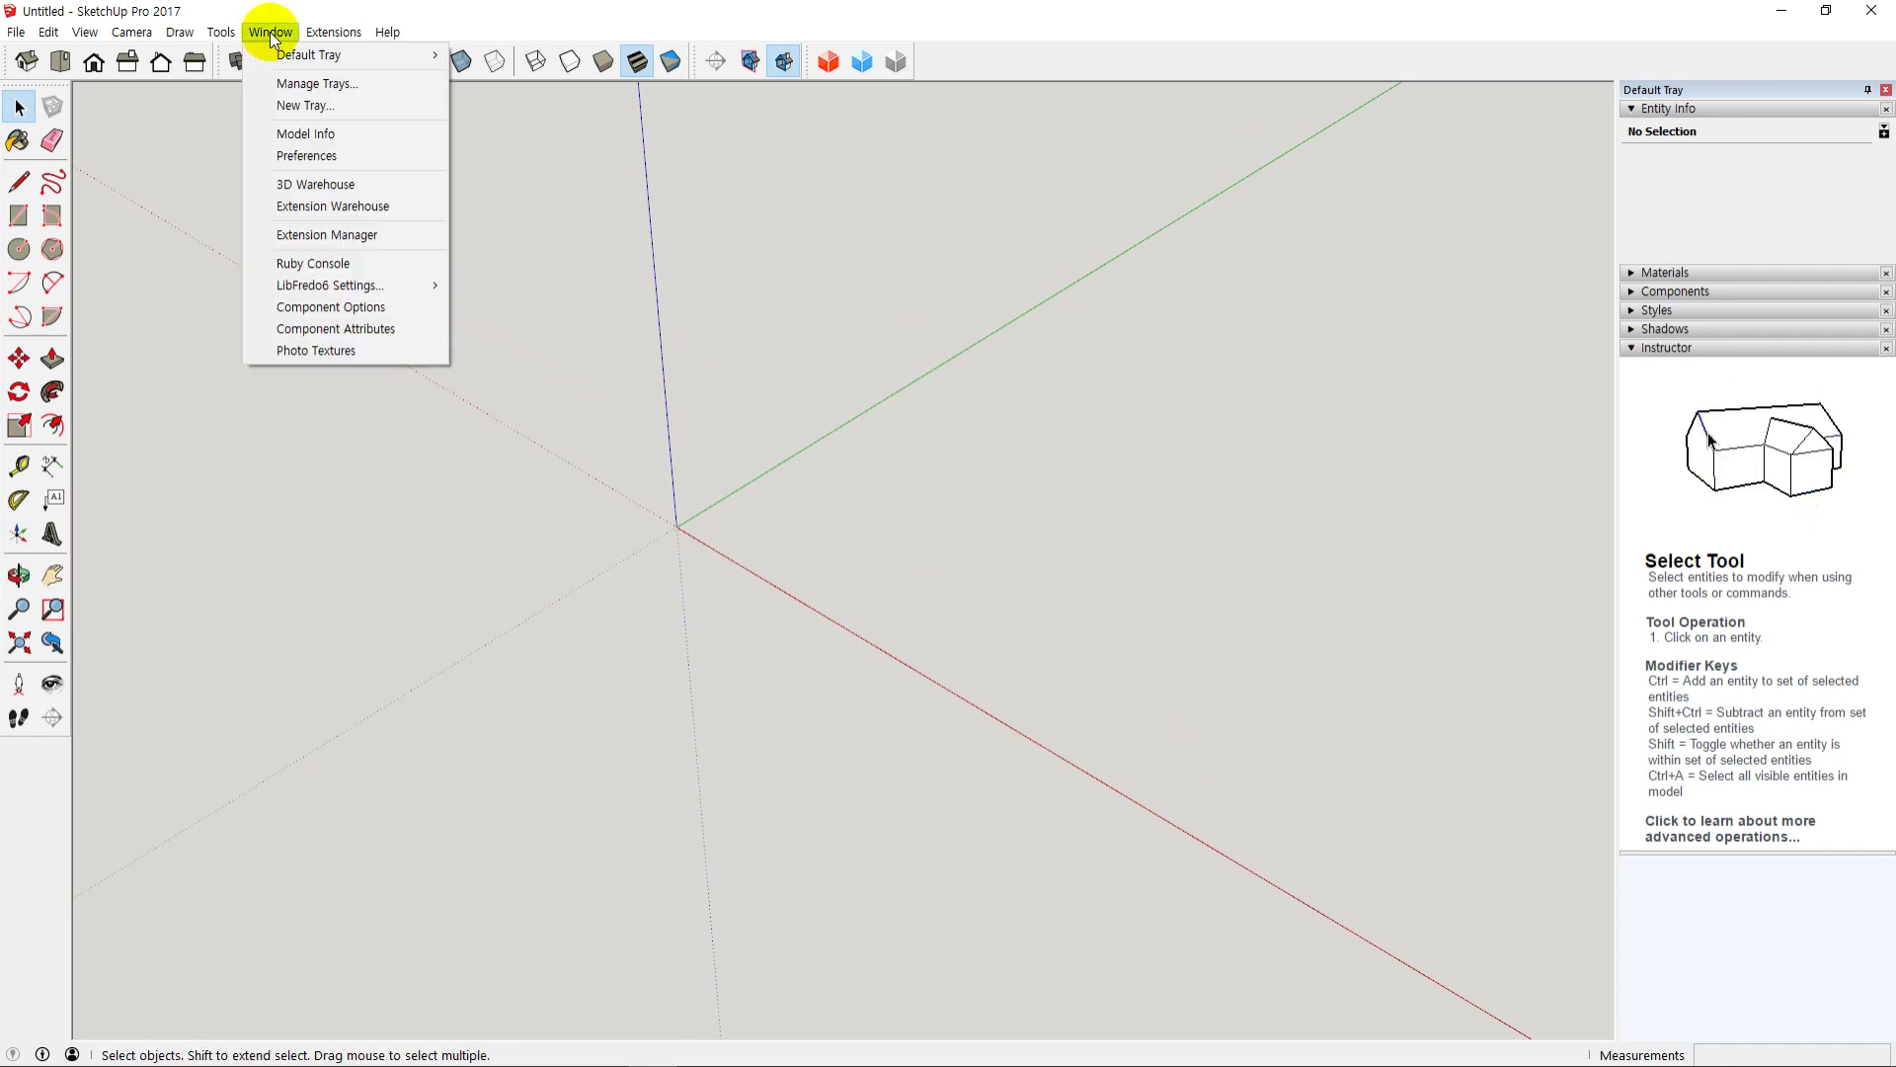
{"action": "left_click", "coordinate": [381, 205]}
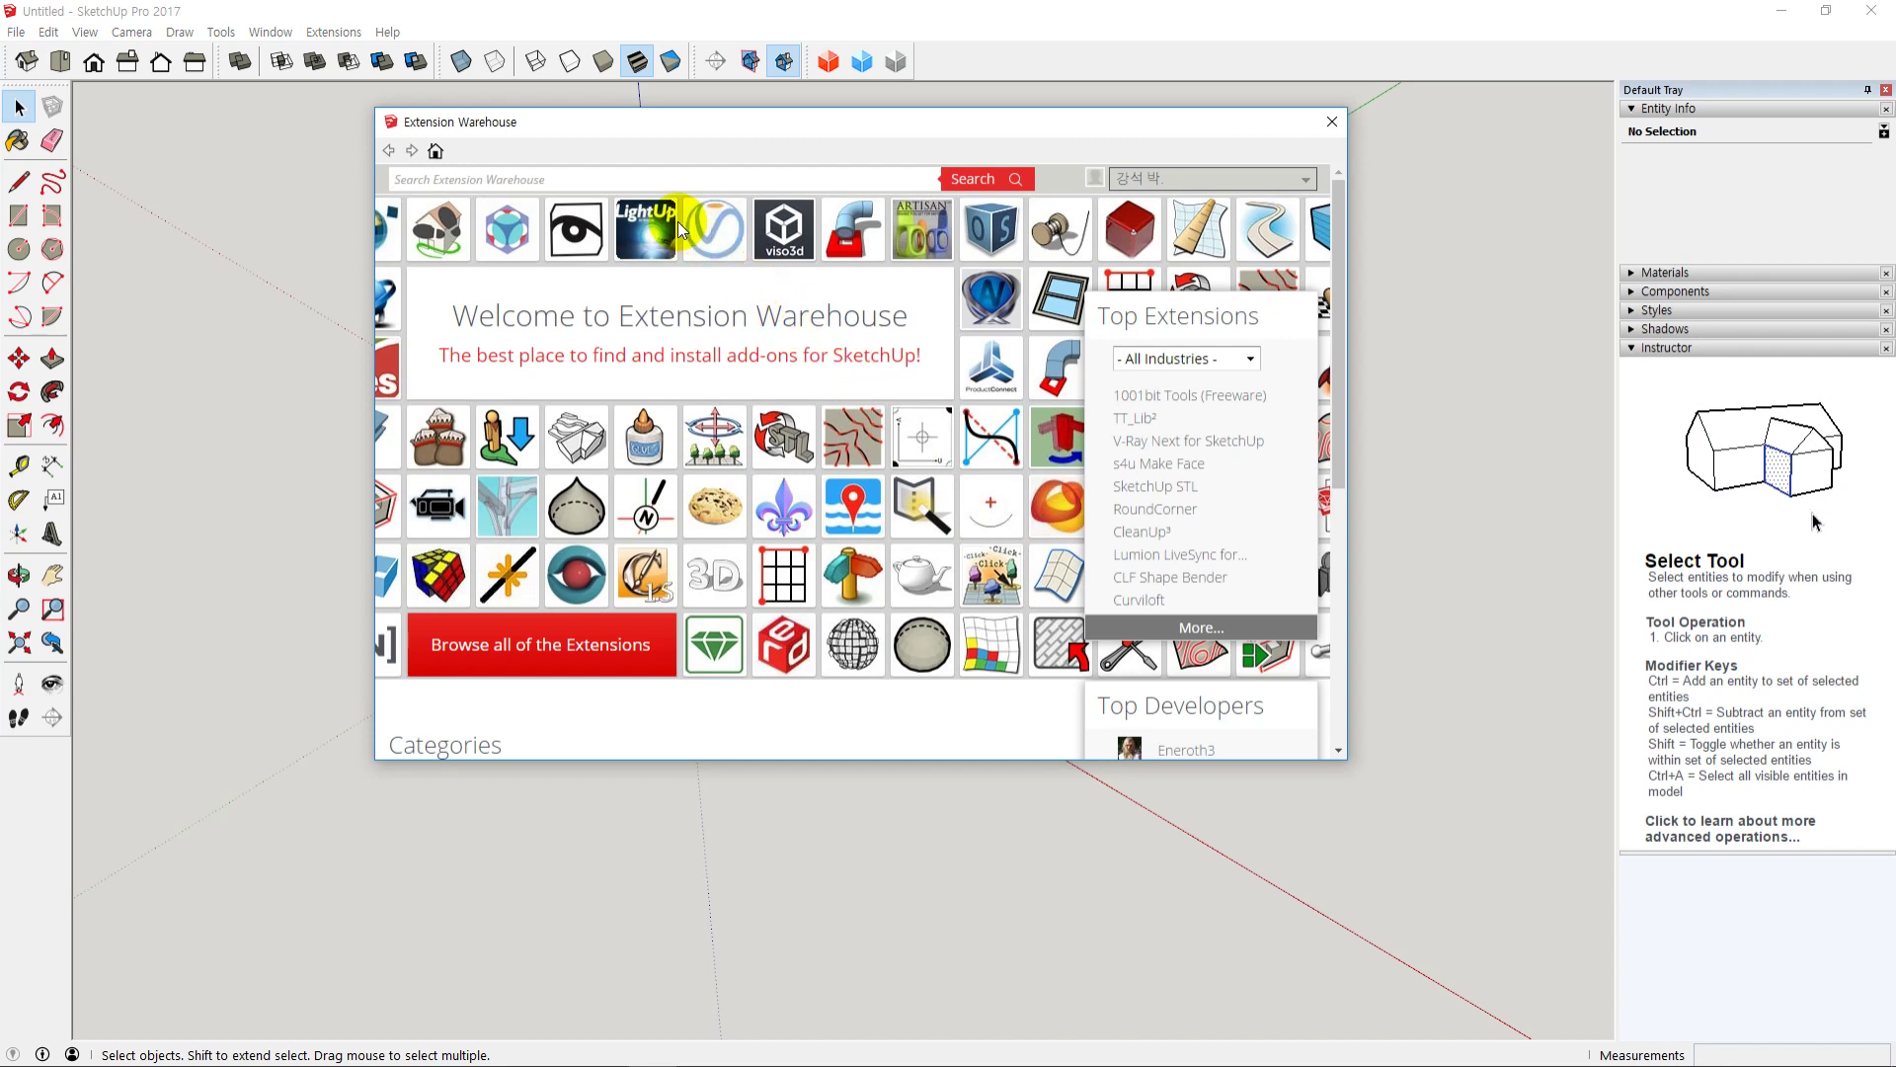
{"action": "left_click", "coordinate": [560, 182]}
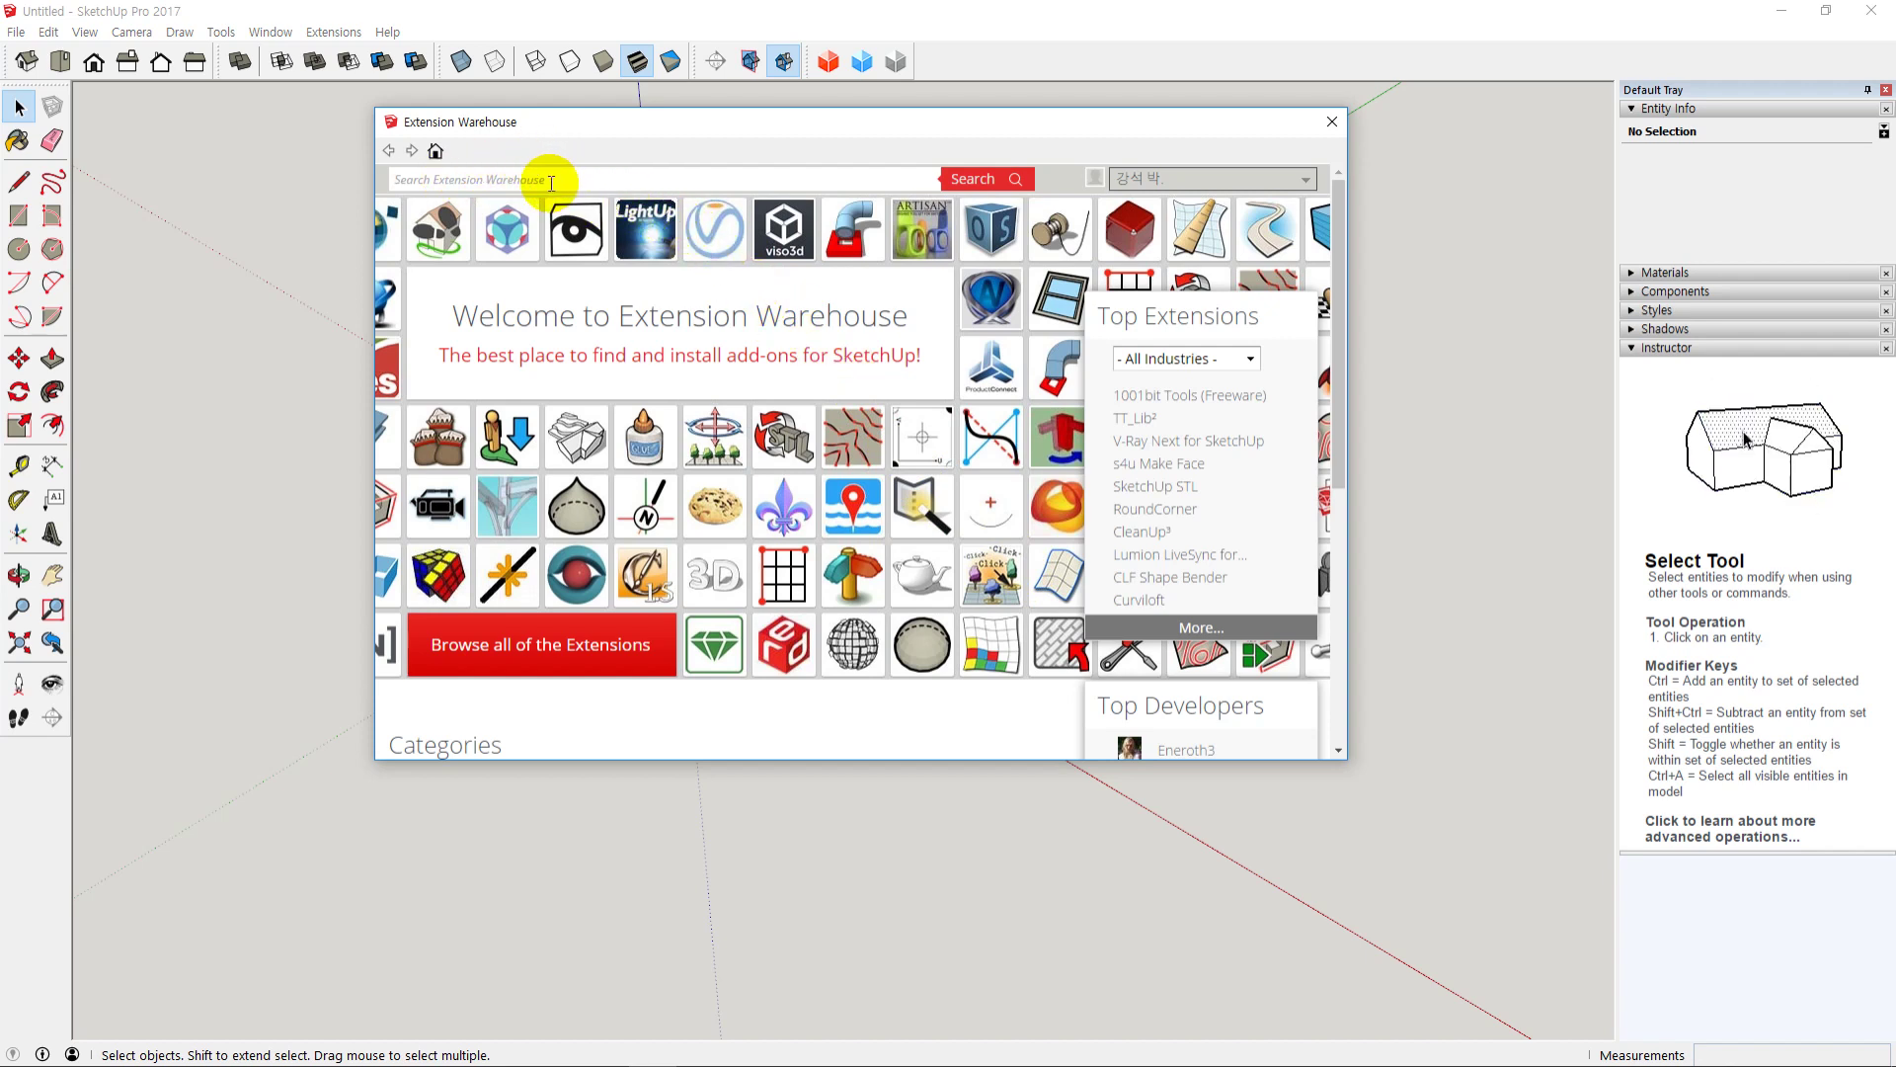
{"action": "type", "text": "solid"}
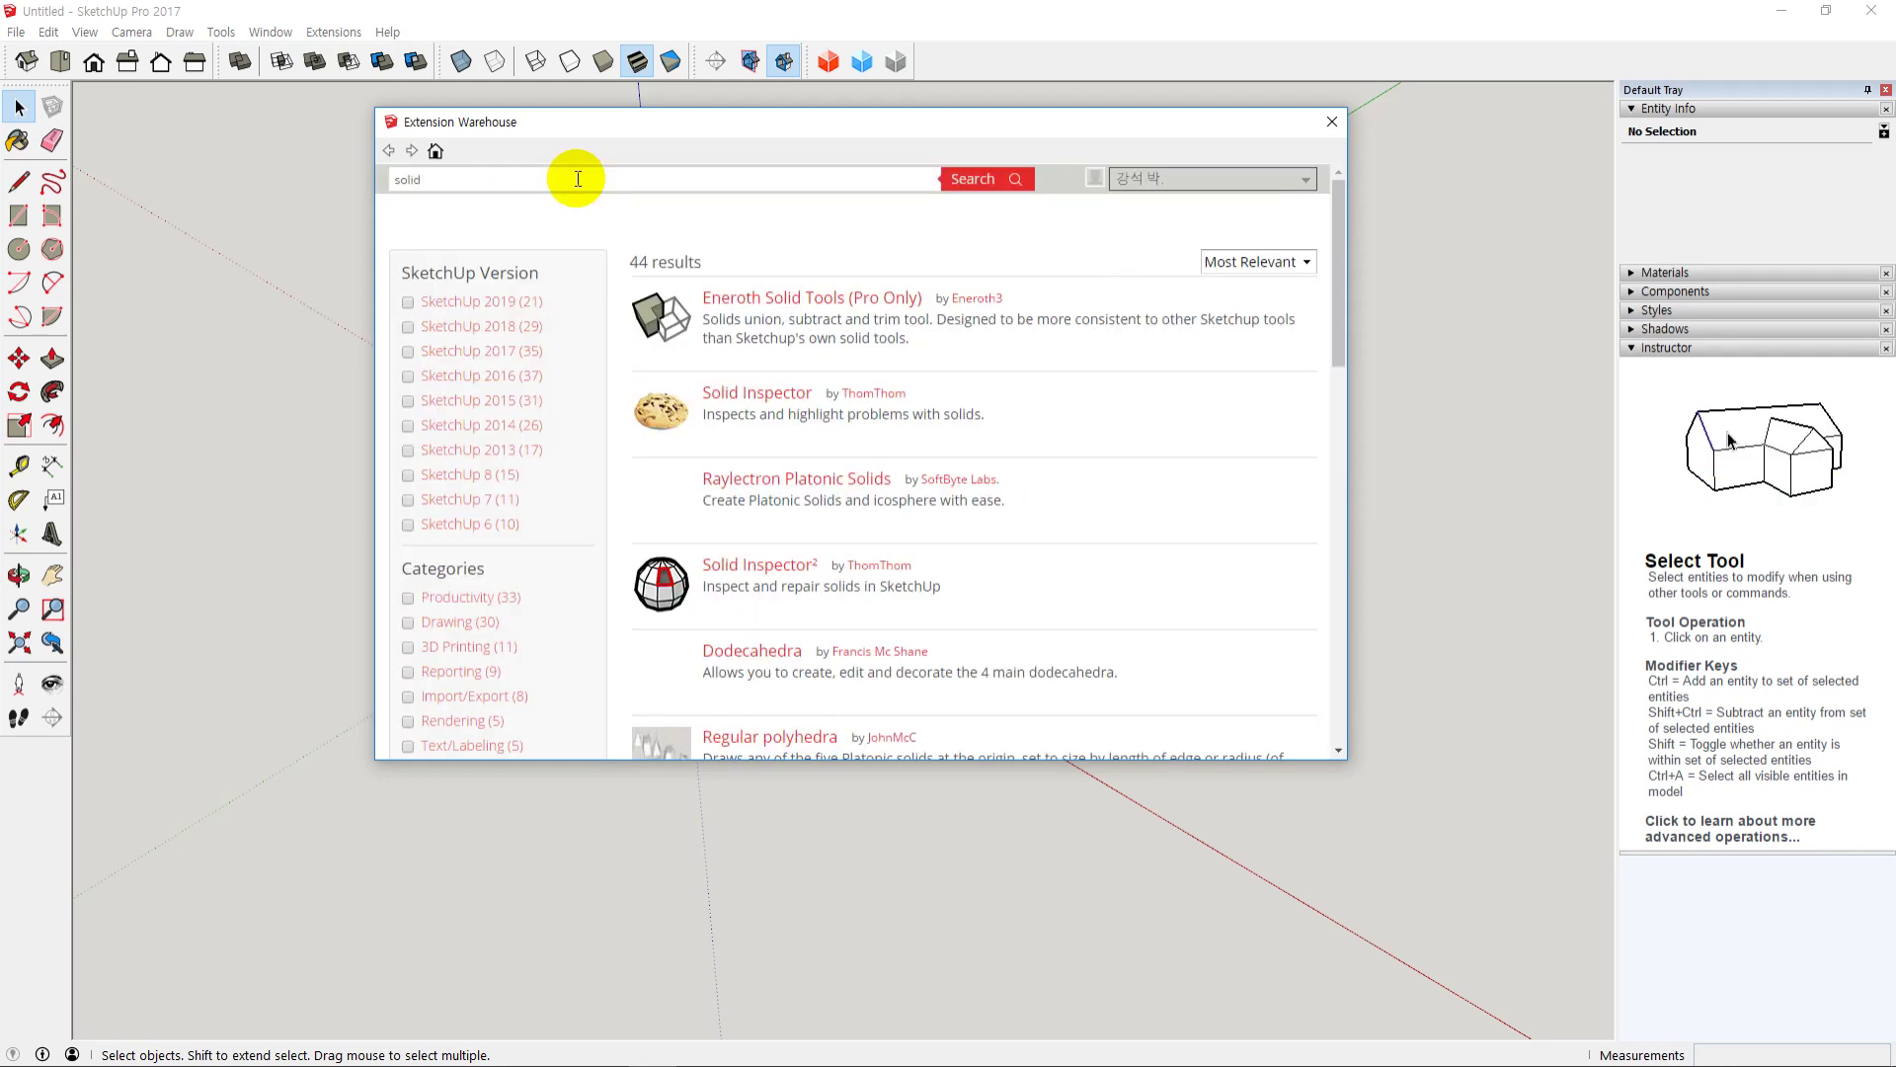
{"action": "scroll", "coordinate": [1118, 529], "scroll_direction": "down", "scroll_amount": 7}
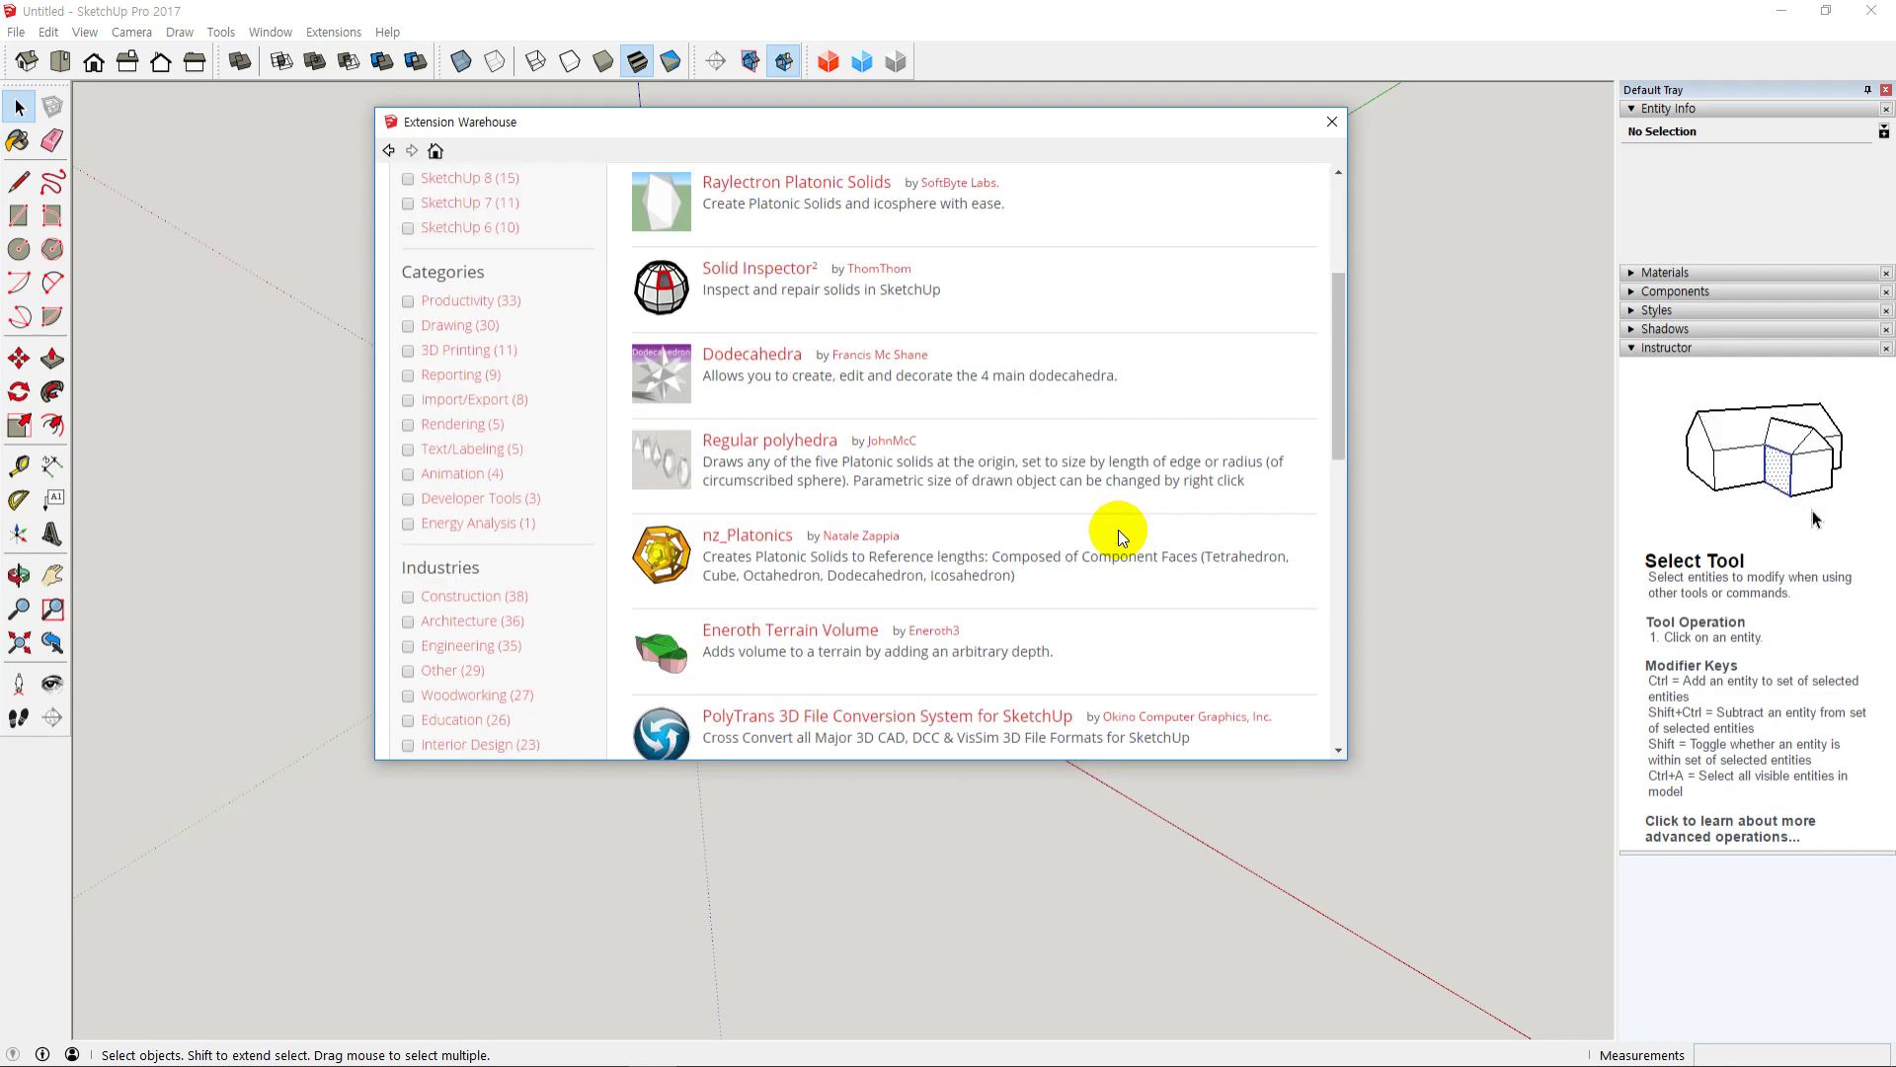
{"action": "scroll", "coordinate": [1118, 529], "scroll_direction": "up", "scroll_amount": 8}
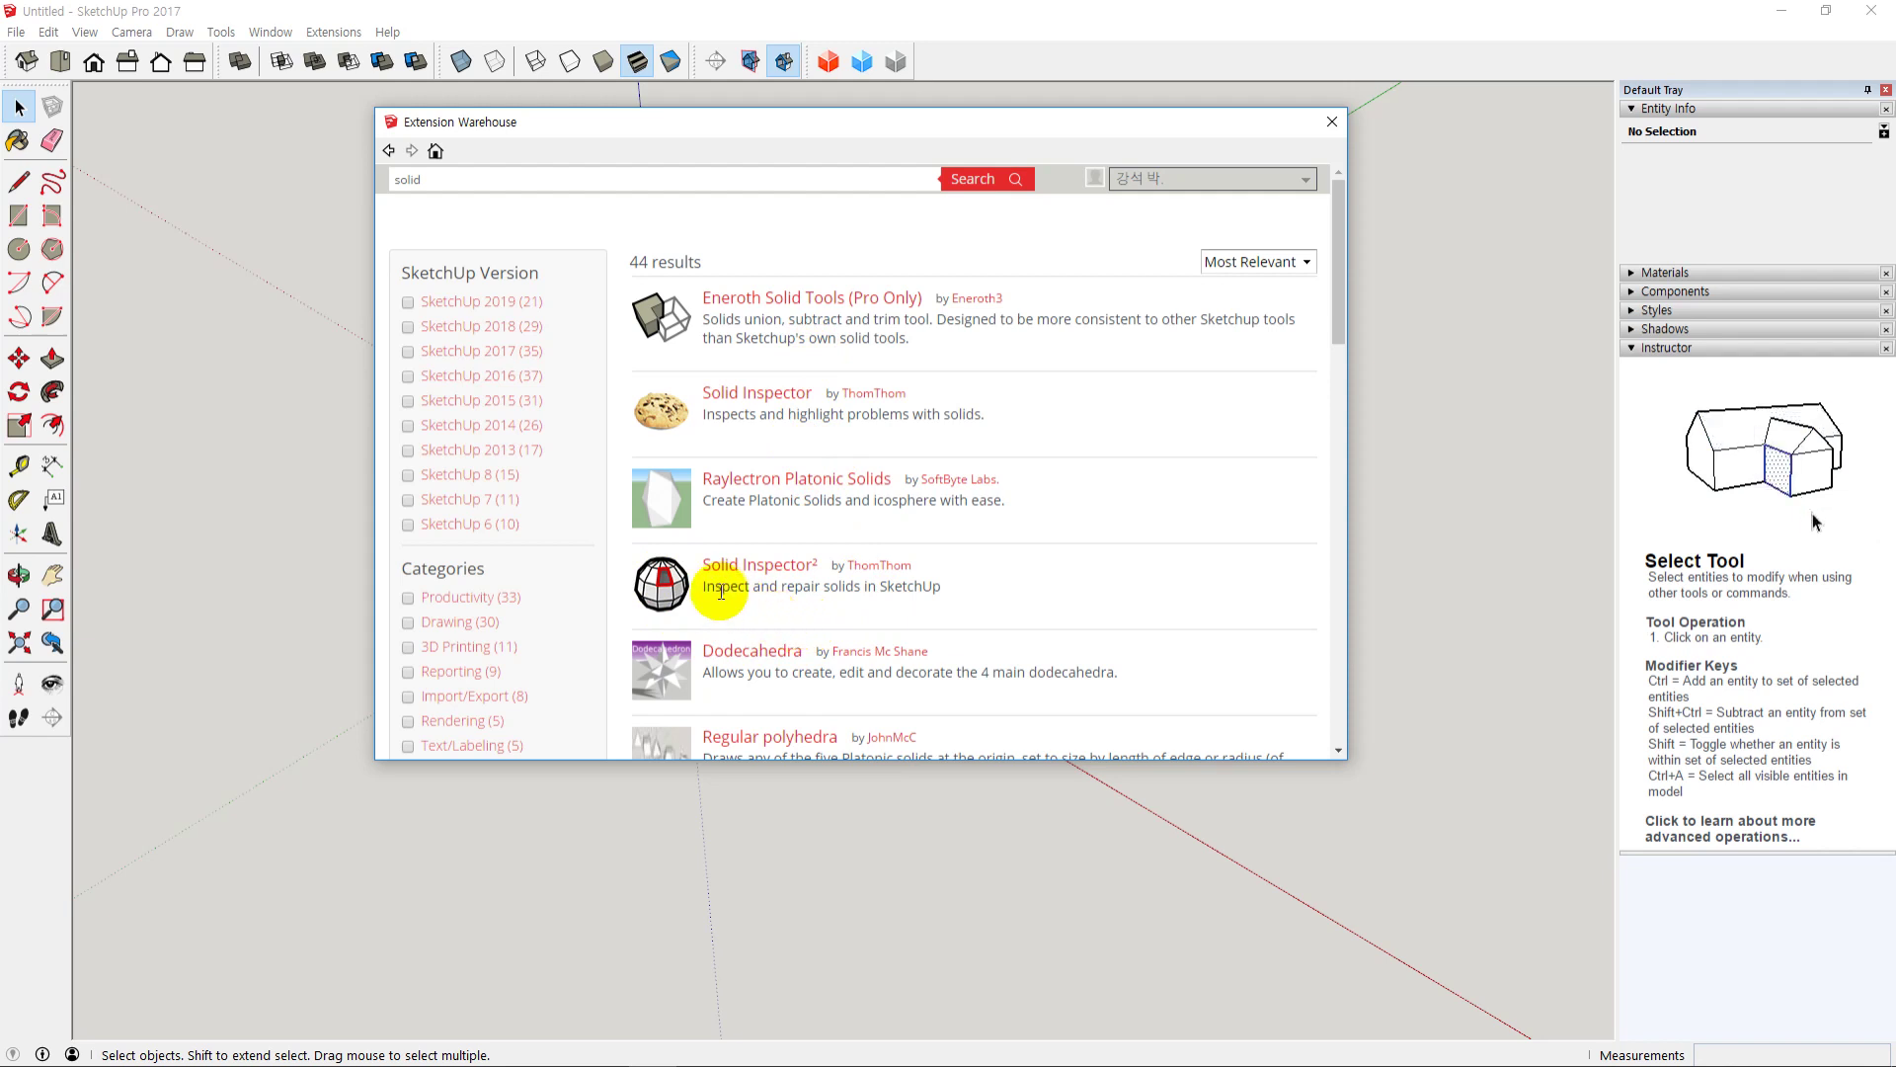
{"action": "left_click", "coordinate": [772, 578]}
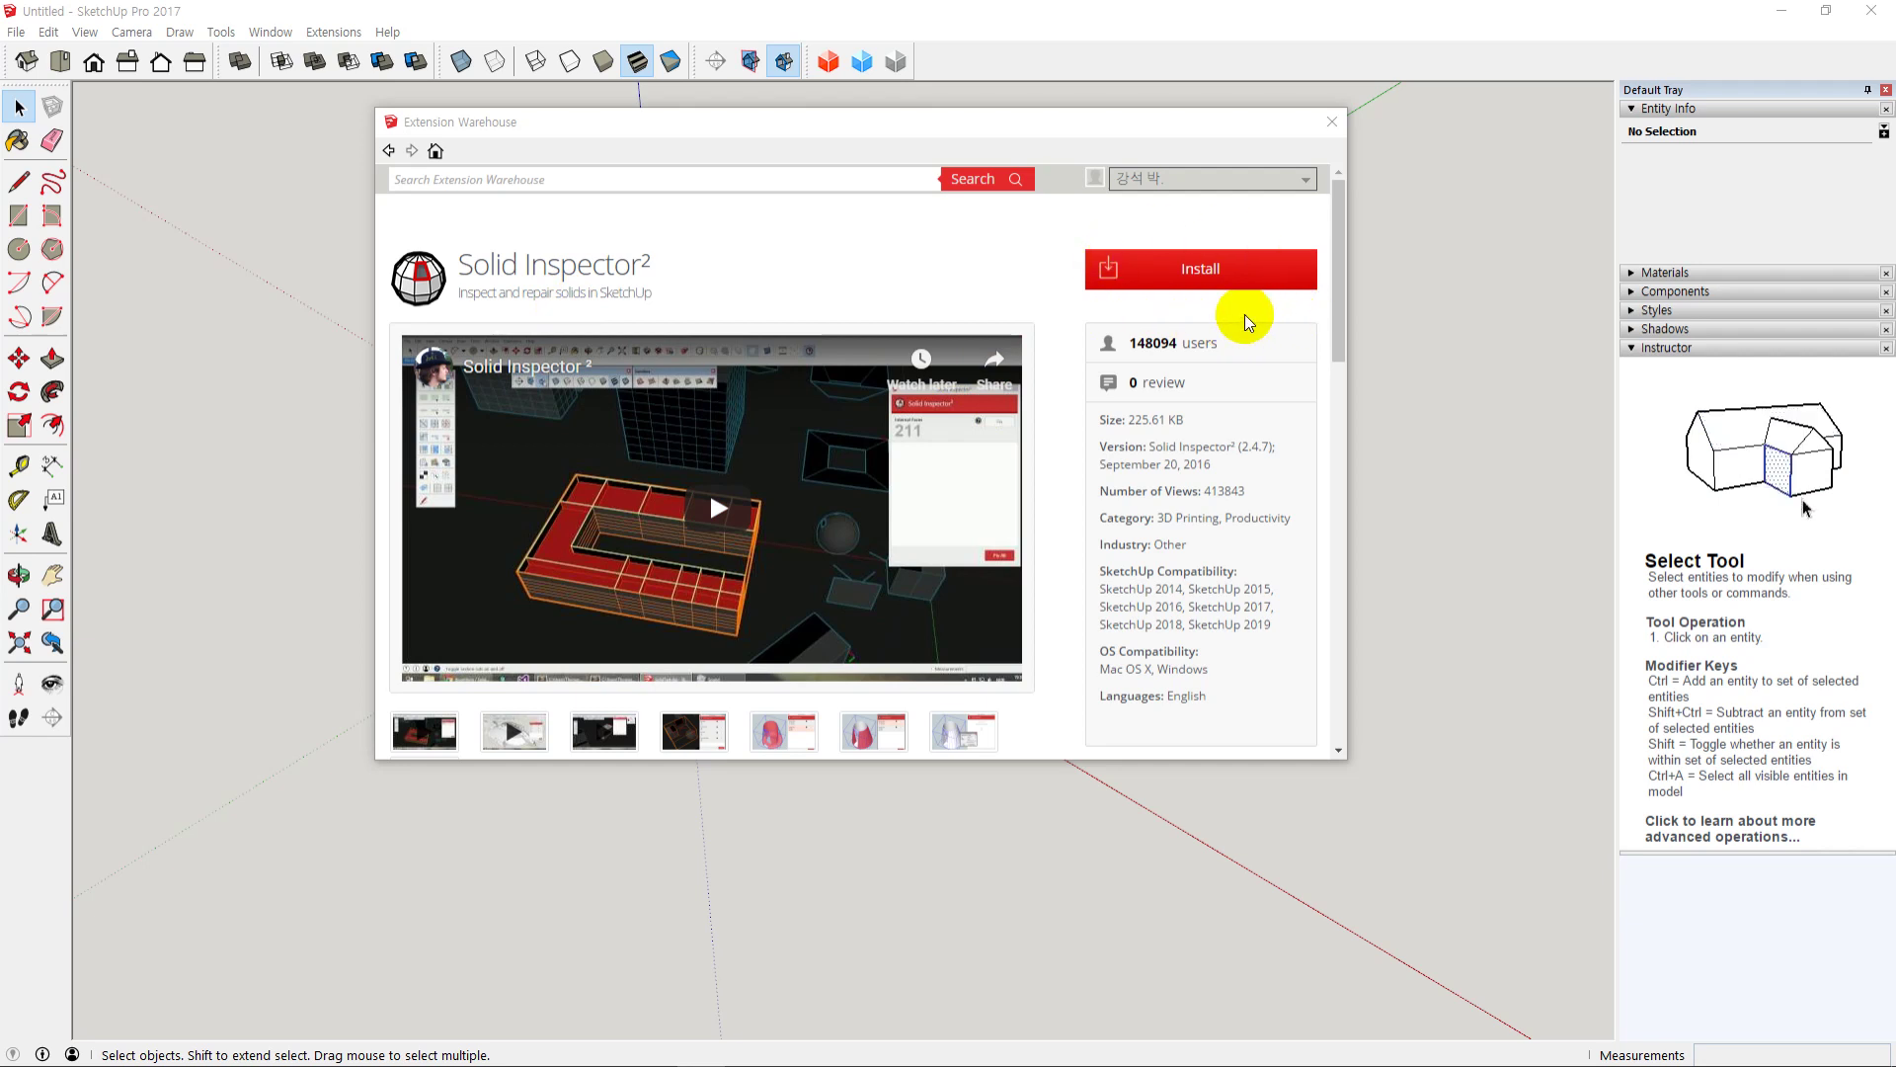
Step: Install the Solid Inspector² extension and ignore the pending updates for other extensions
{"action": "left_click", "coordinate": [1207, 281]}
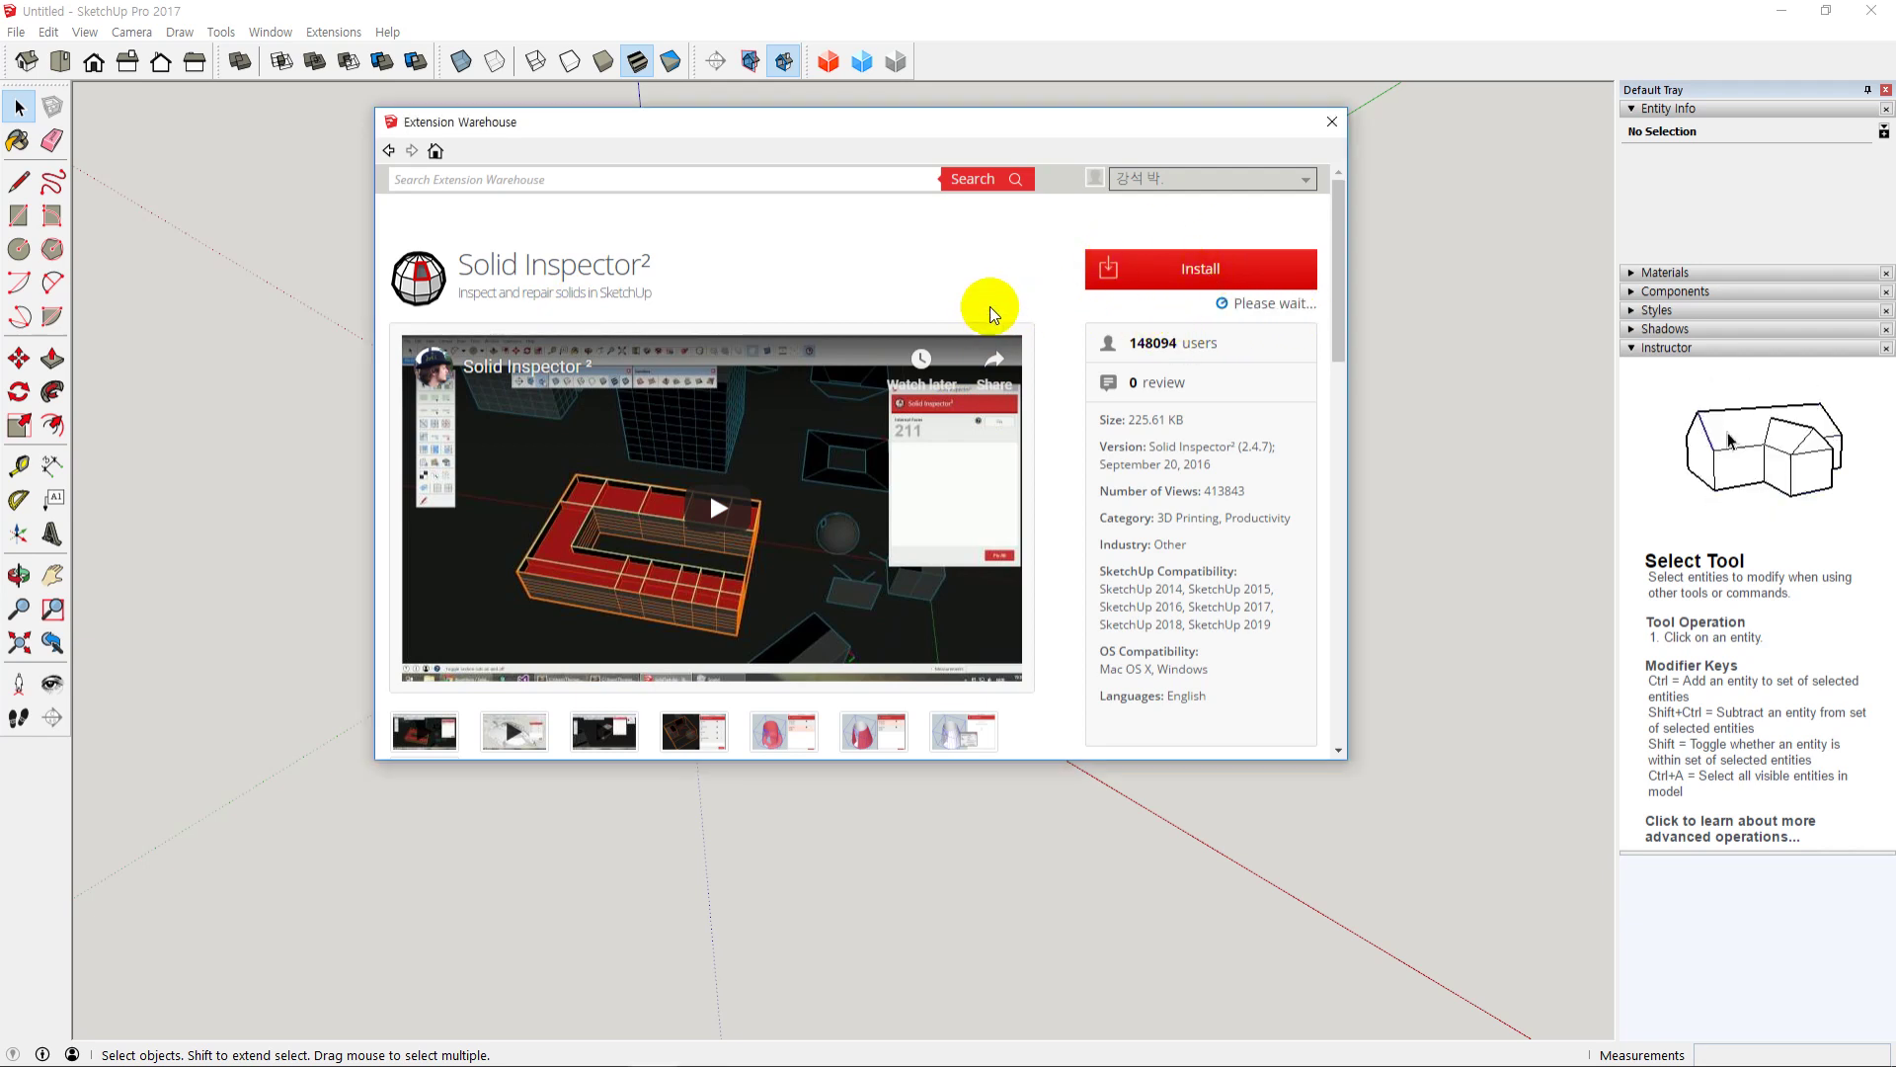
{"action": "left_click", "coordinate": [933, 502]}
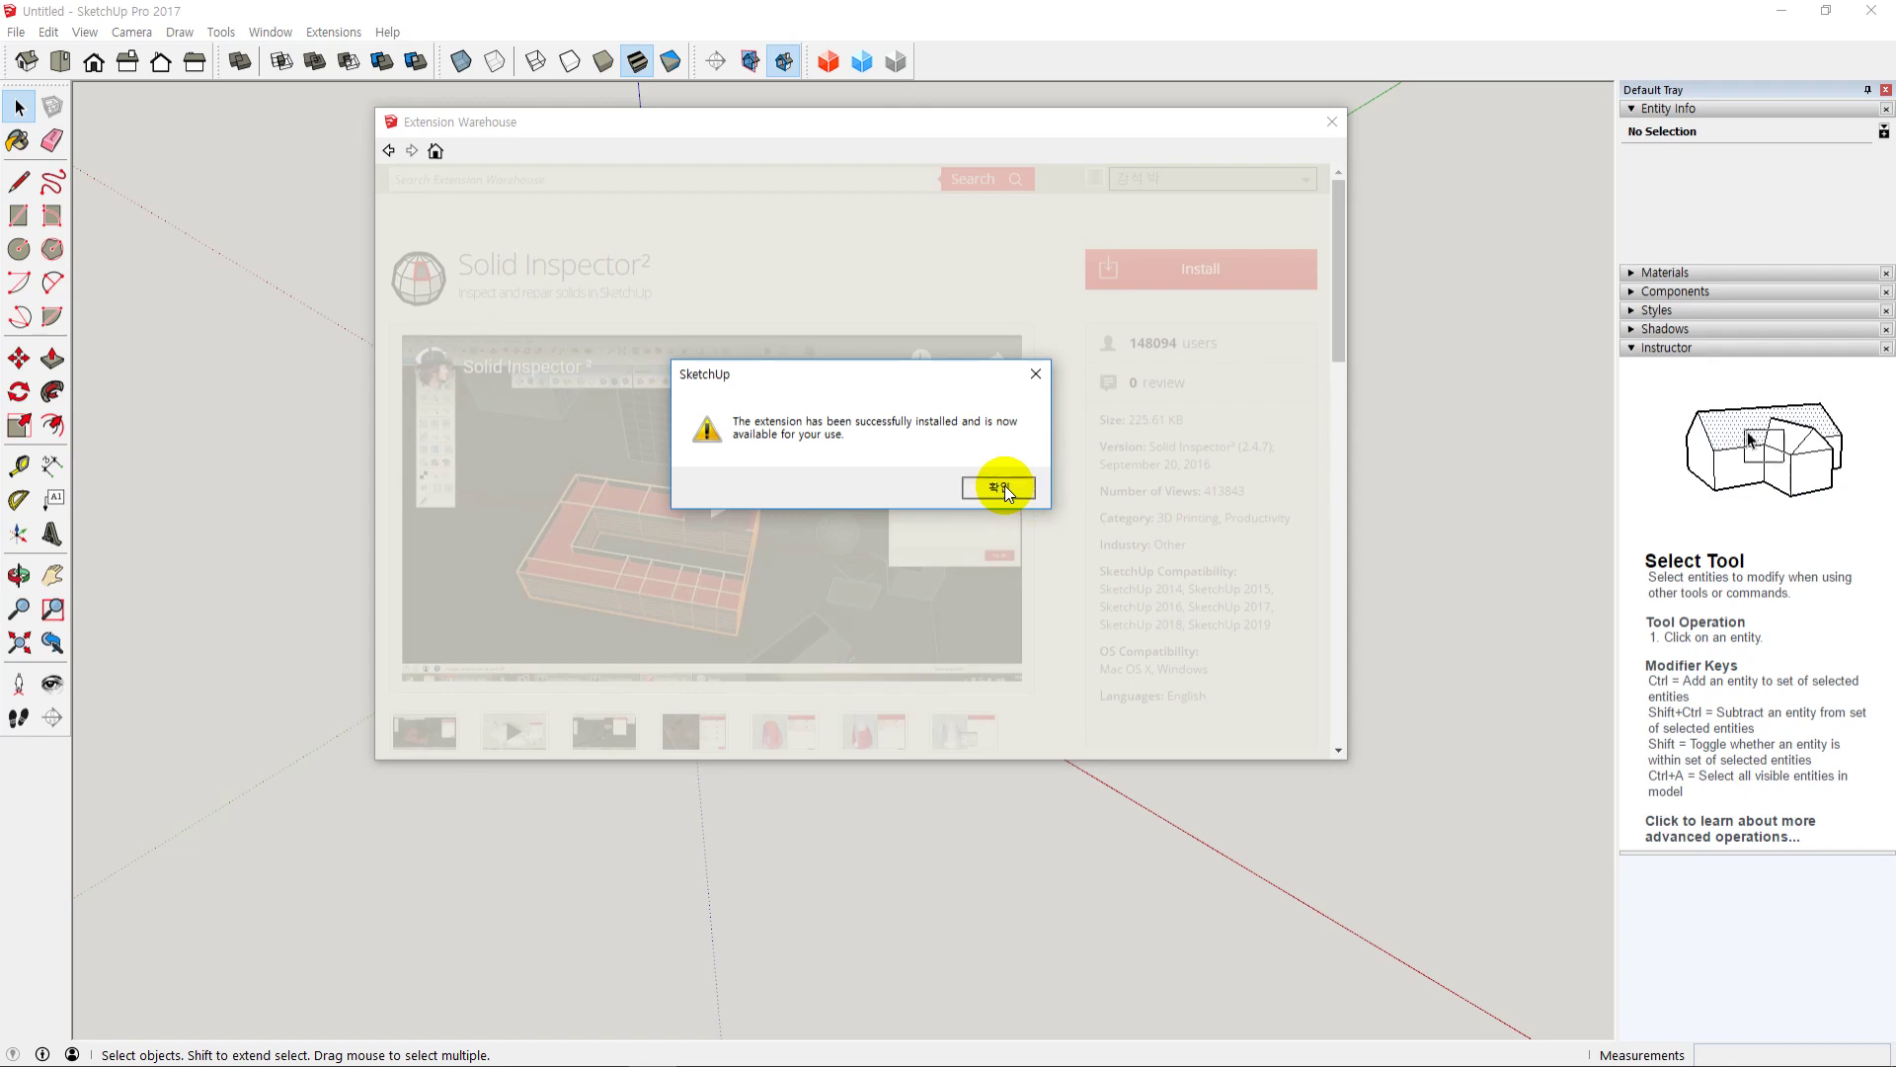
{"action": "left_click", "coordinate": [999, 486]}
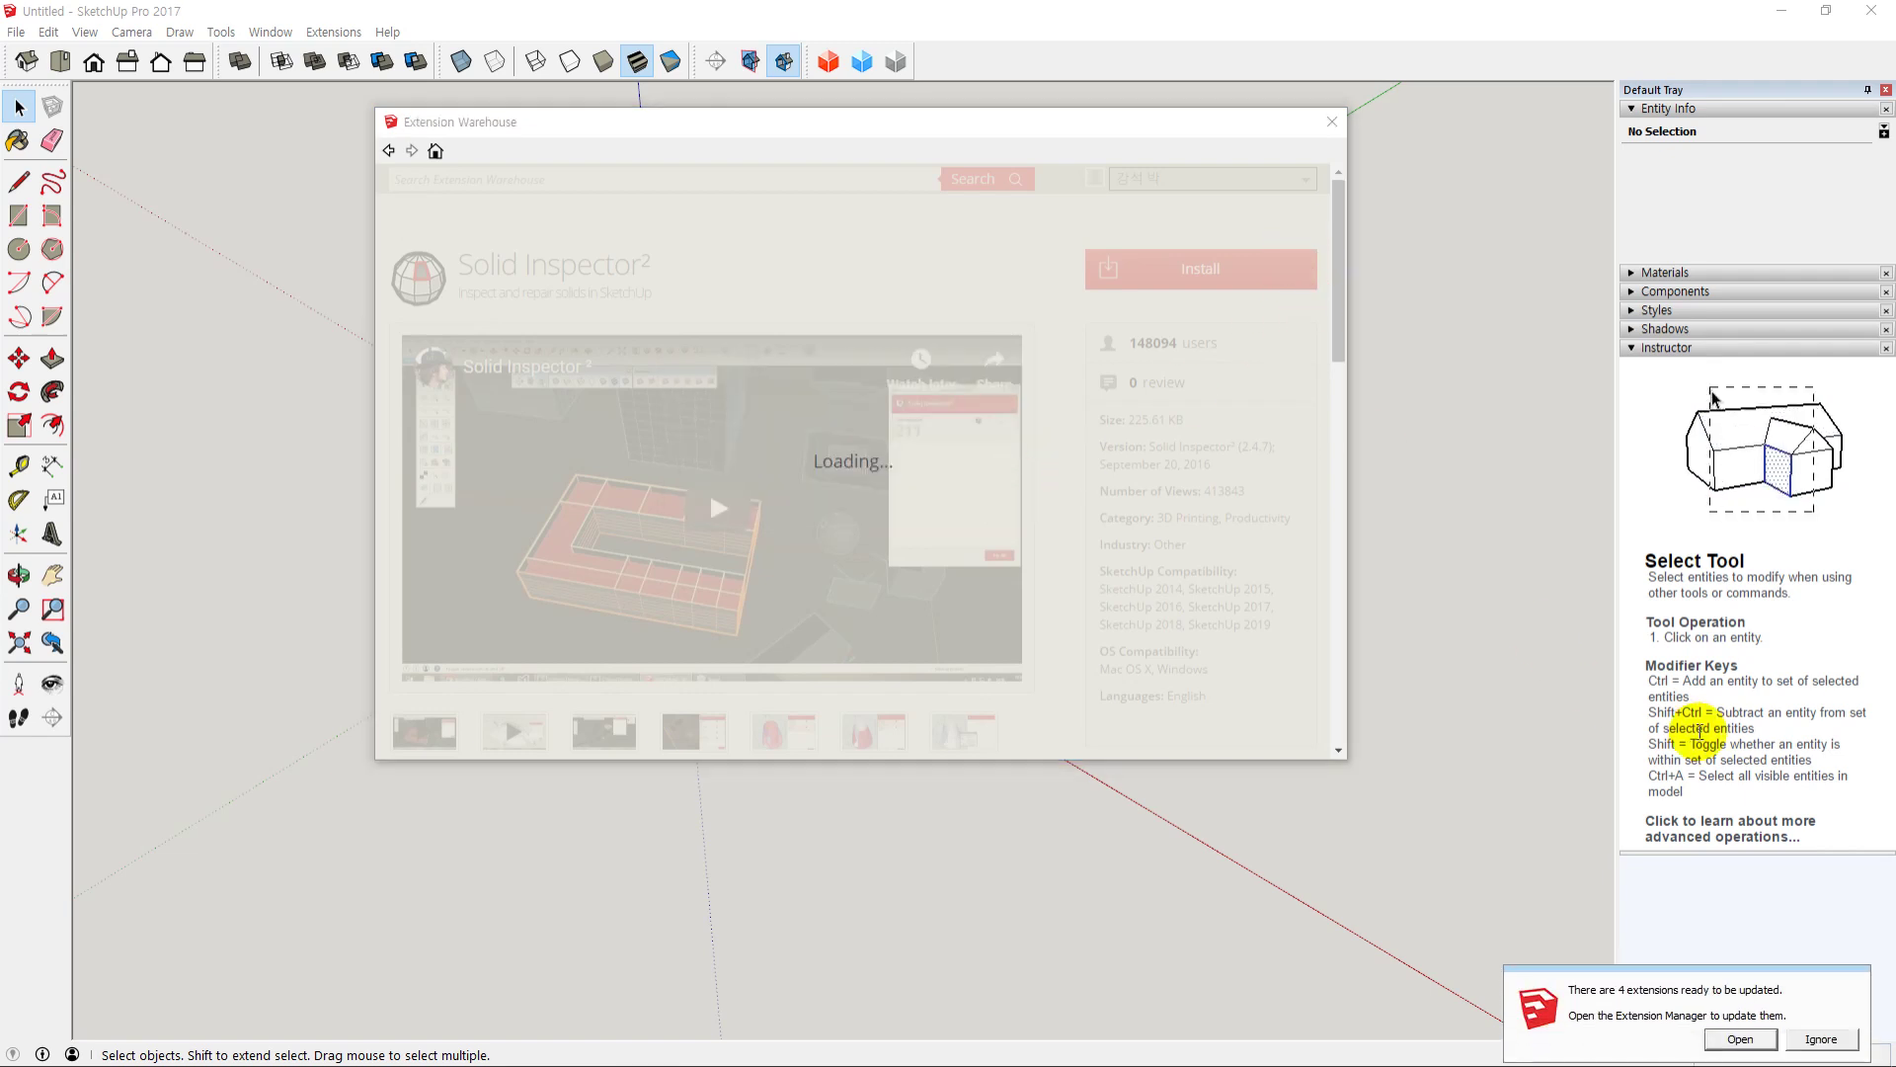
{"action": "left_click", "coordinate": [1835, 1047]}
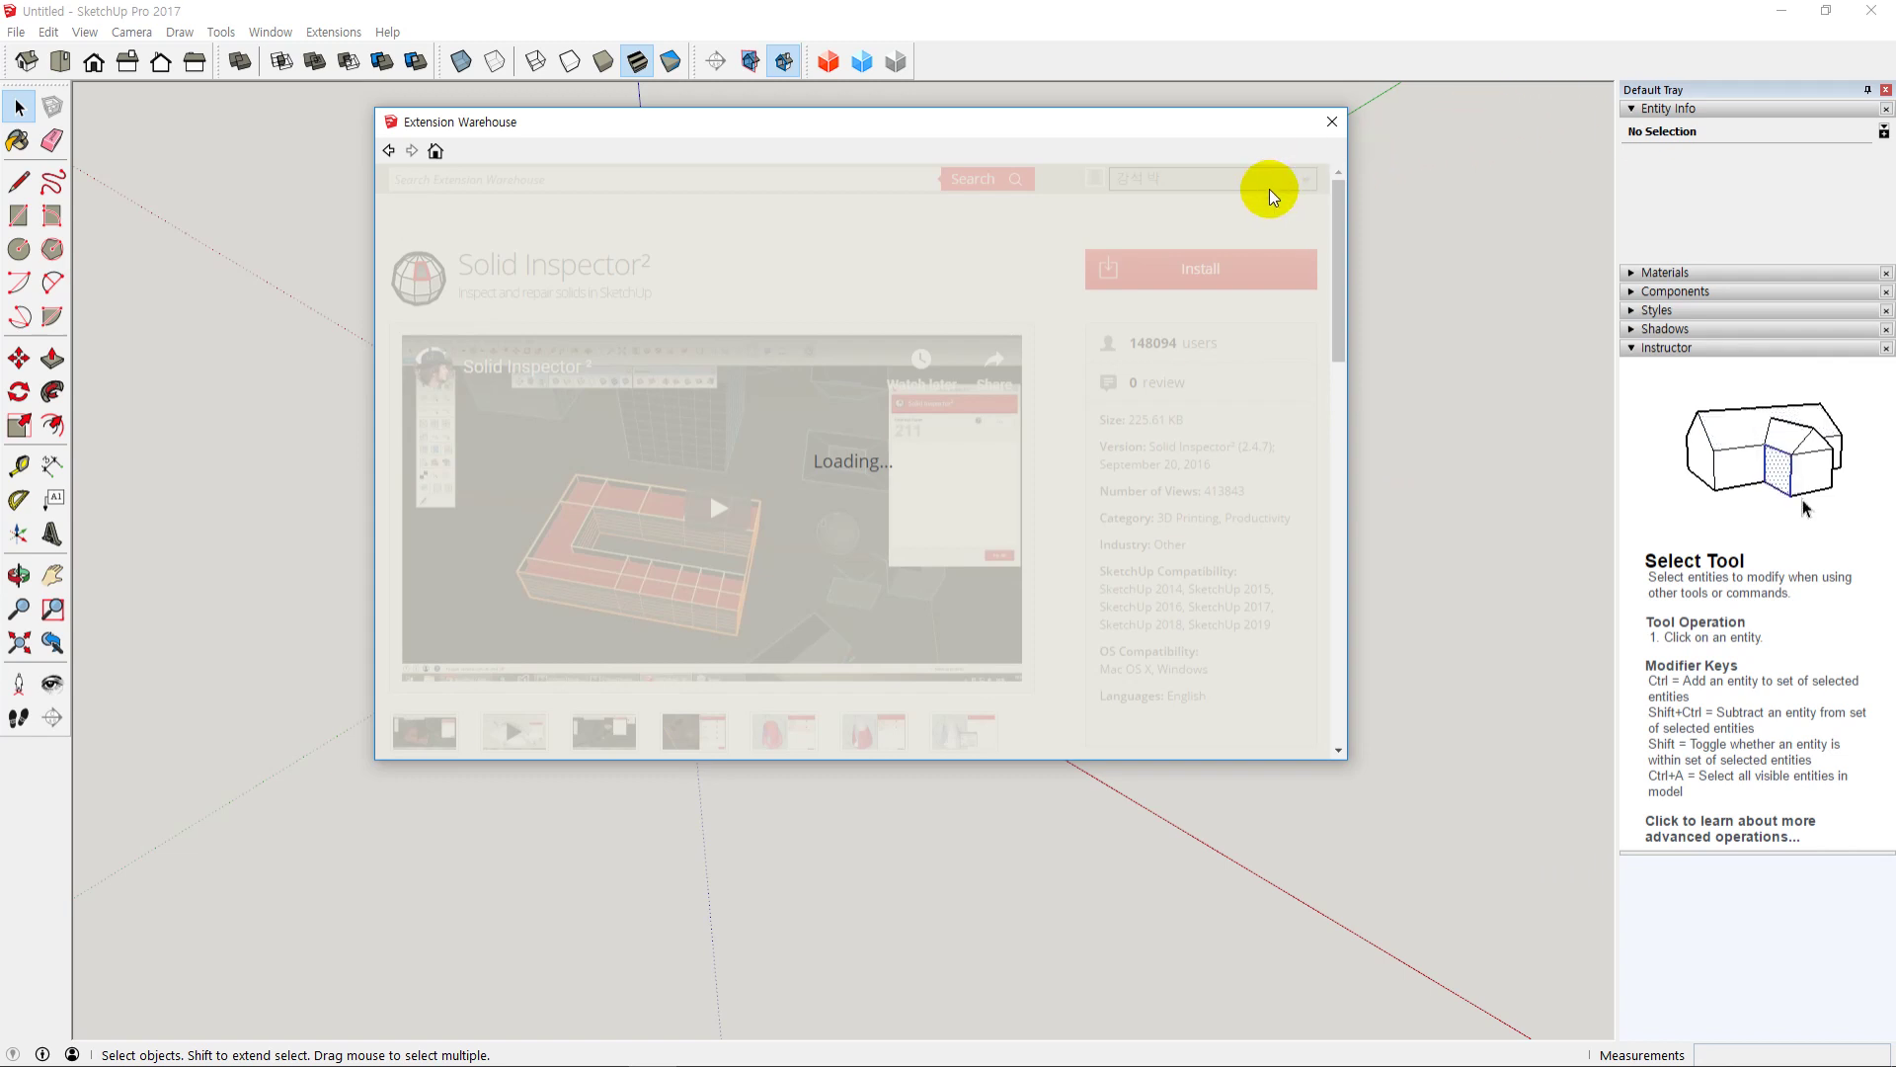
Step: Close the Extension Warehouse and dock the floating Solid Inspector² toolbar directly beneath the vertical tool set
{"action": "left_click", "coordinate": [1332, 121]}
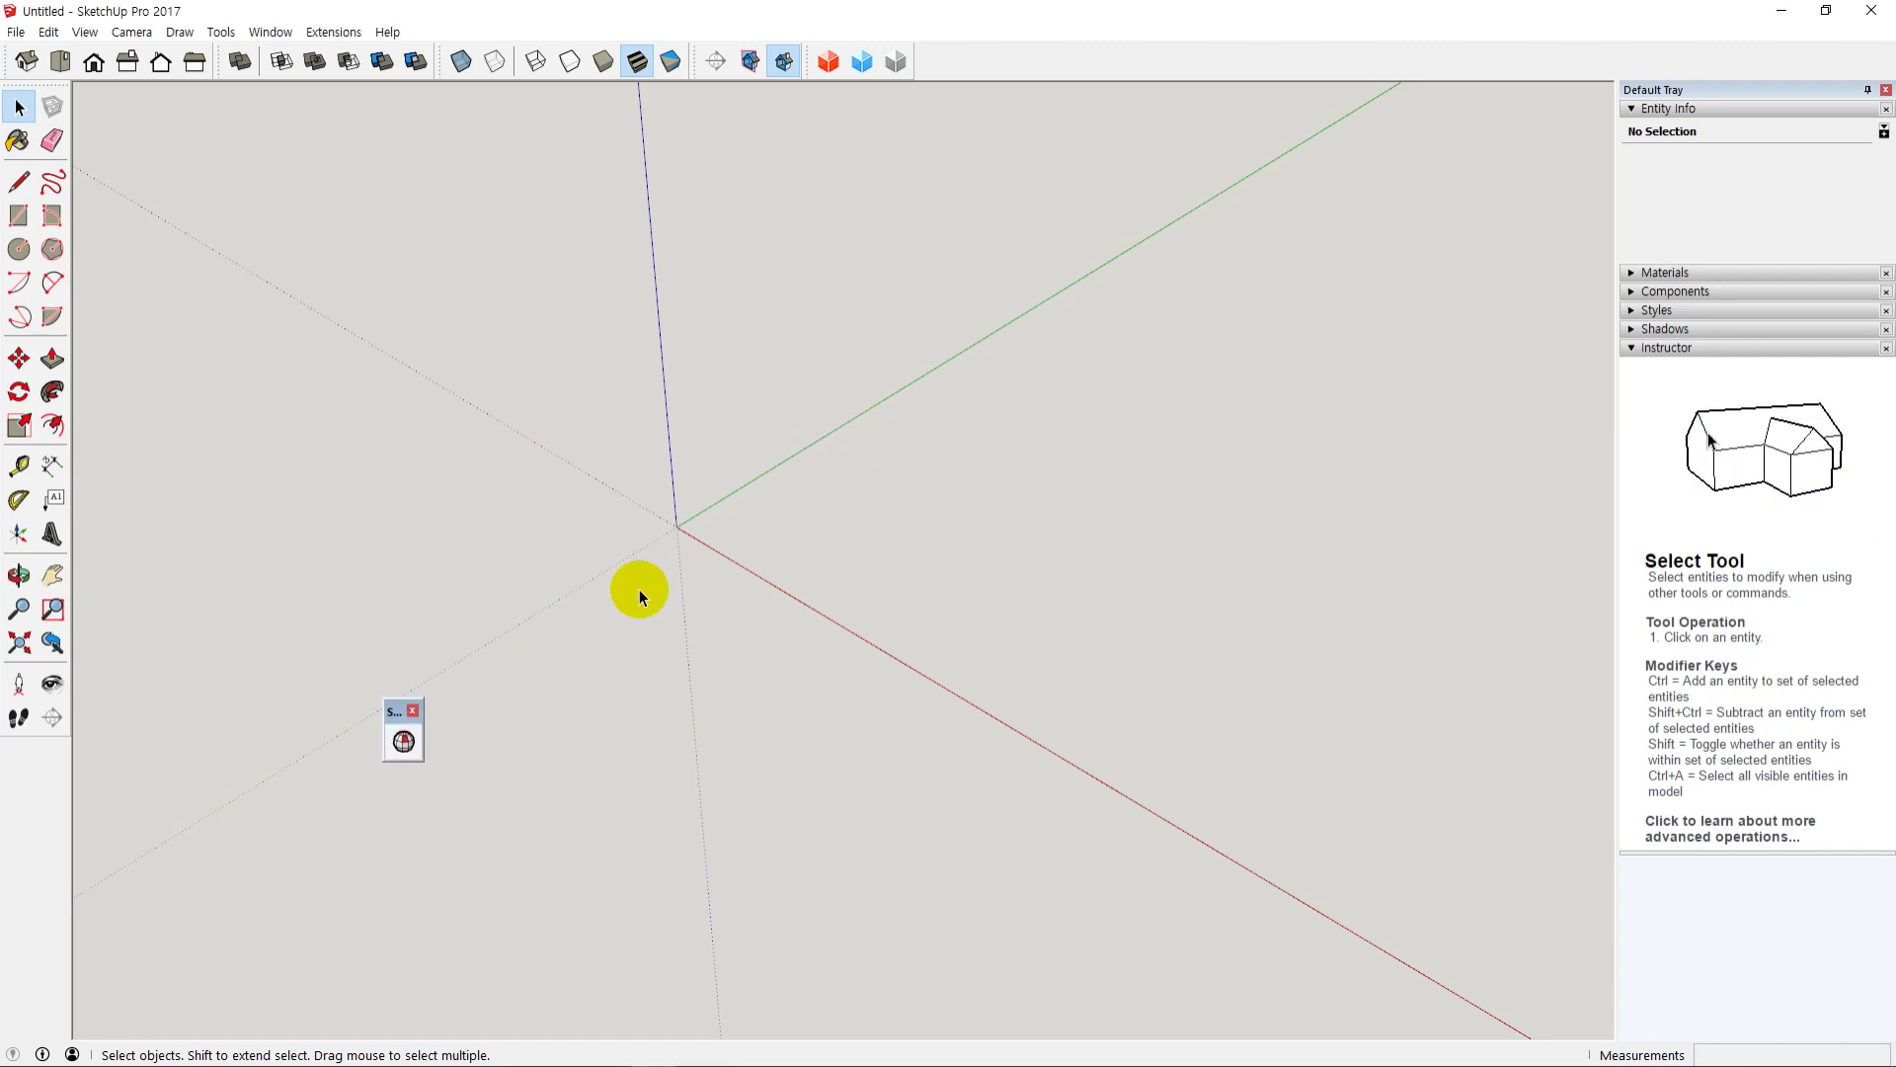
{"action": "left_click_drag", "start_coordinate": [388, 718], "coordinate": [296, 231]}
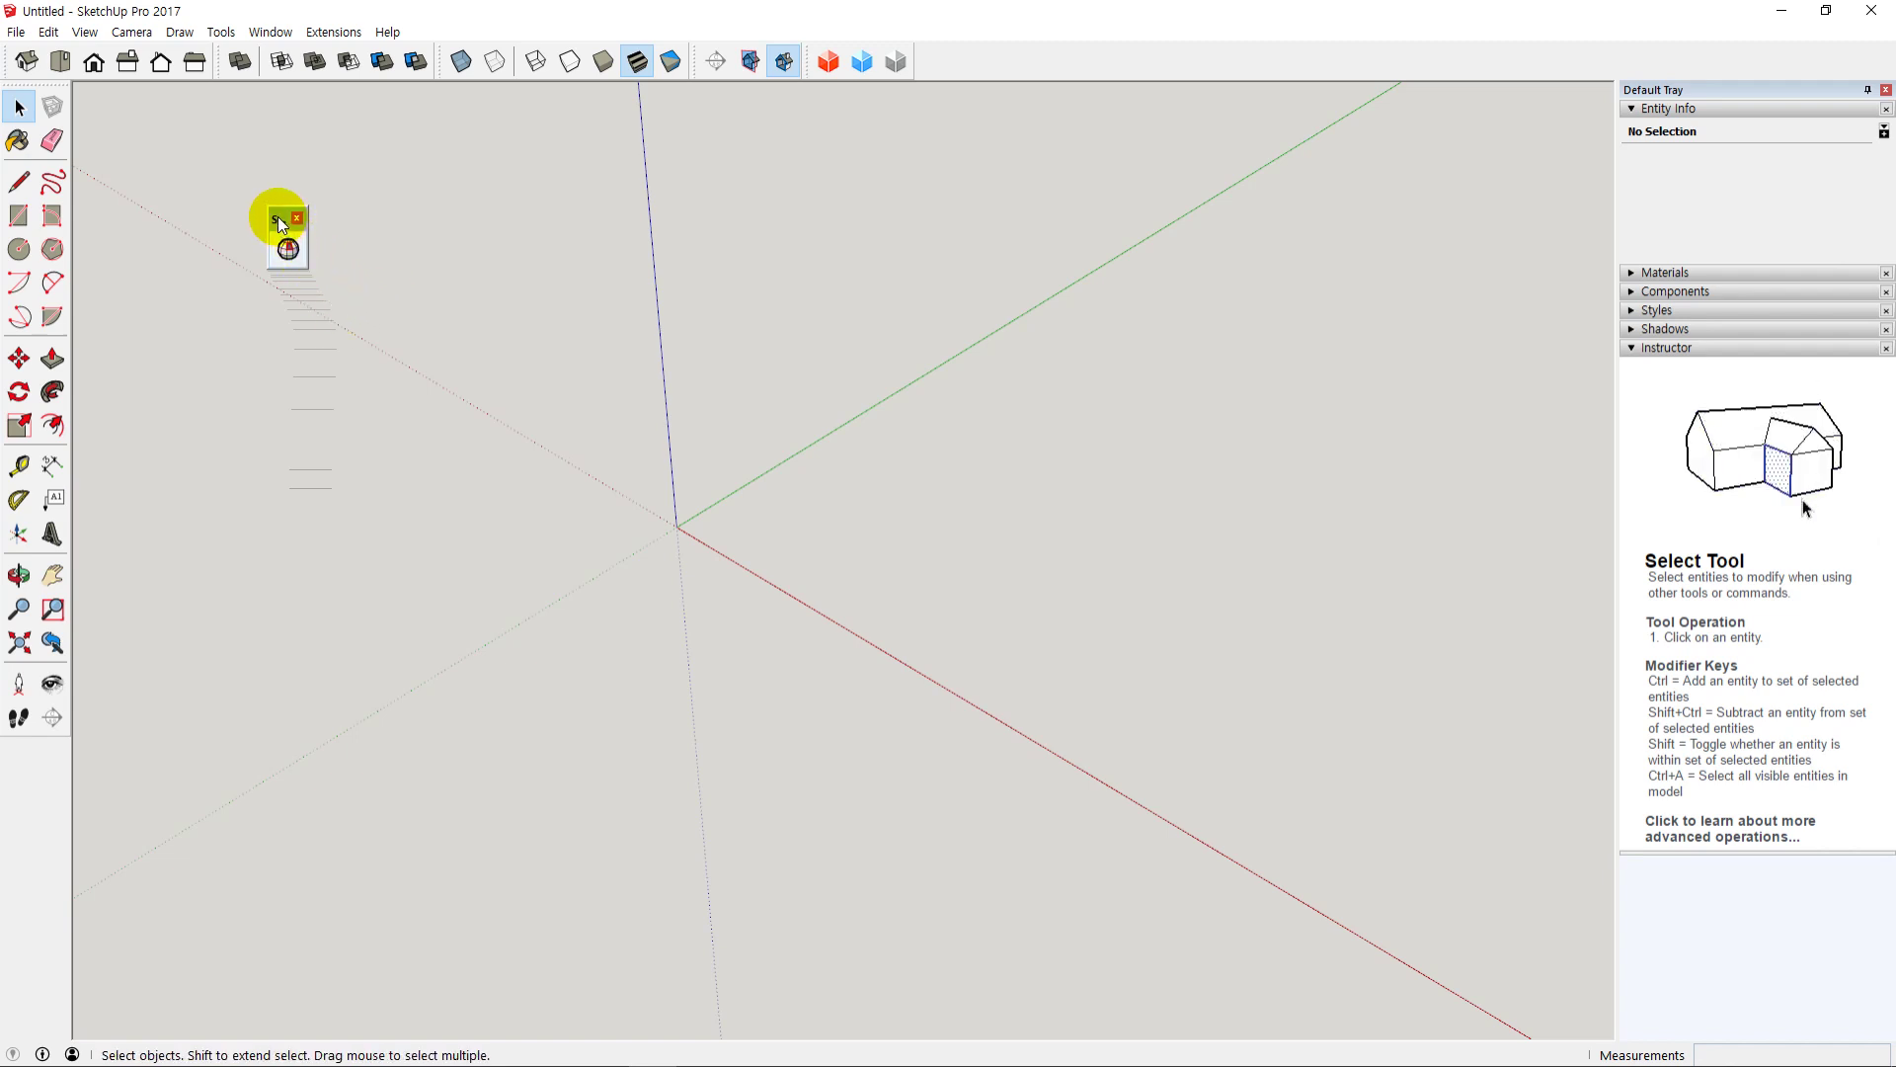
{"action": "left_click_drag", "start_coordinate": [282, 221], "coordinate": [17, 728]}
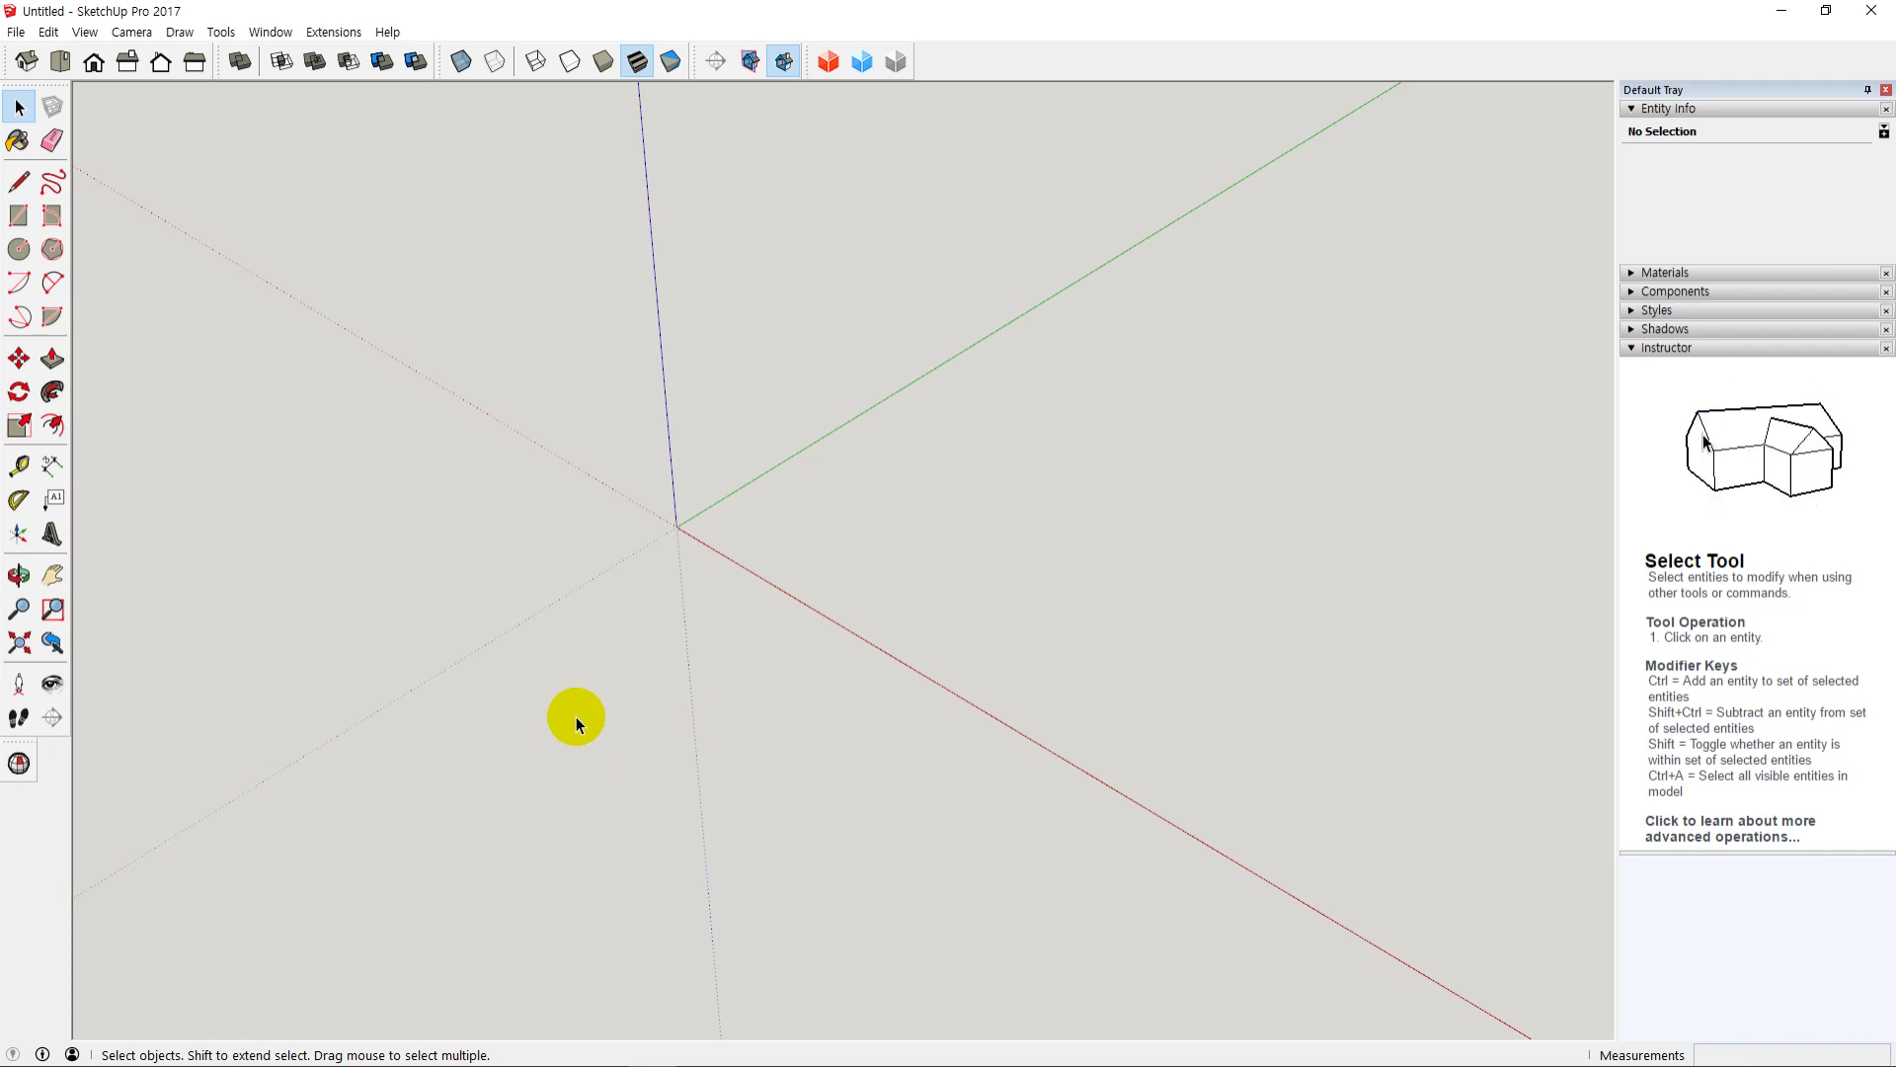
Step: Draw a rectangle about 118 by 108 mm from the origin and push/pull it up about 71 mm into a box
{"action": "left_click", "coordinate": [18, 215]}
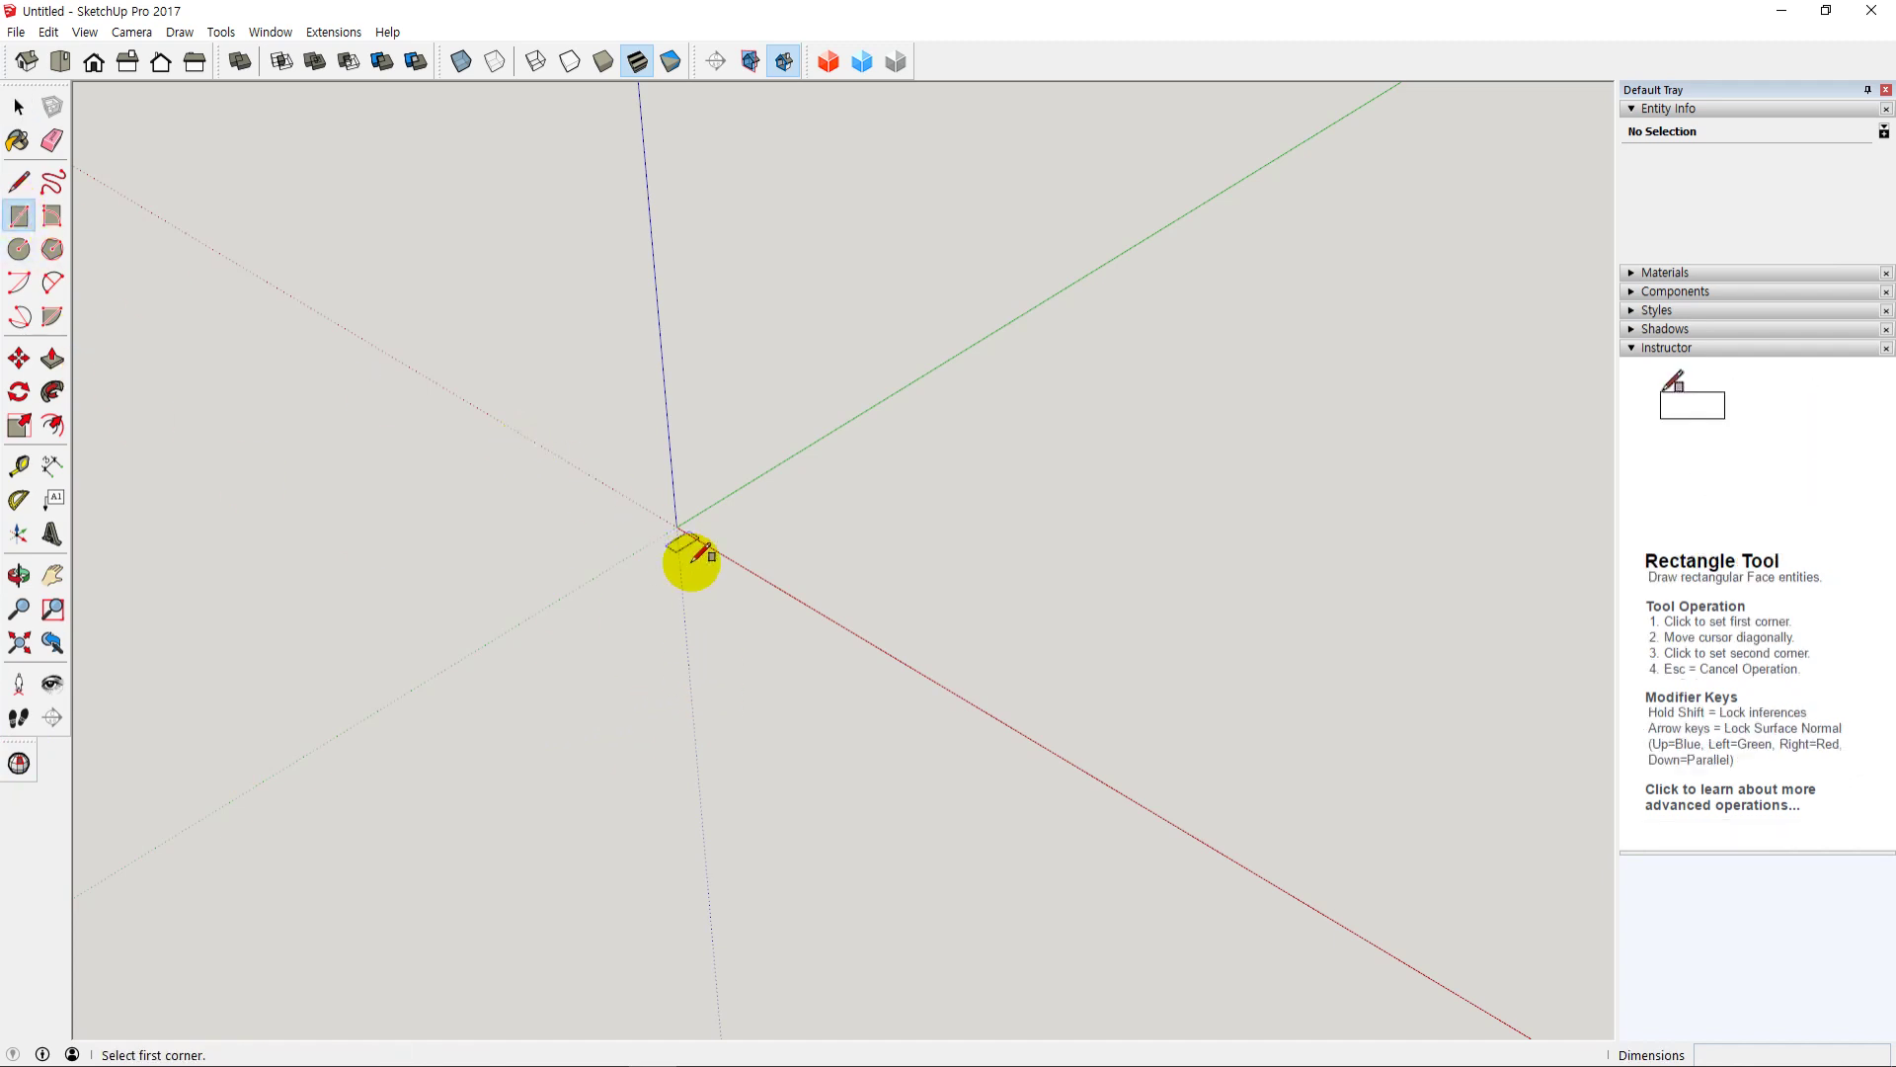
{"action": "left_click", "coordinate": [676, 526]}
{"action": "left_click", "coordinate": [1129, 523]}
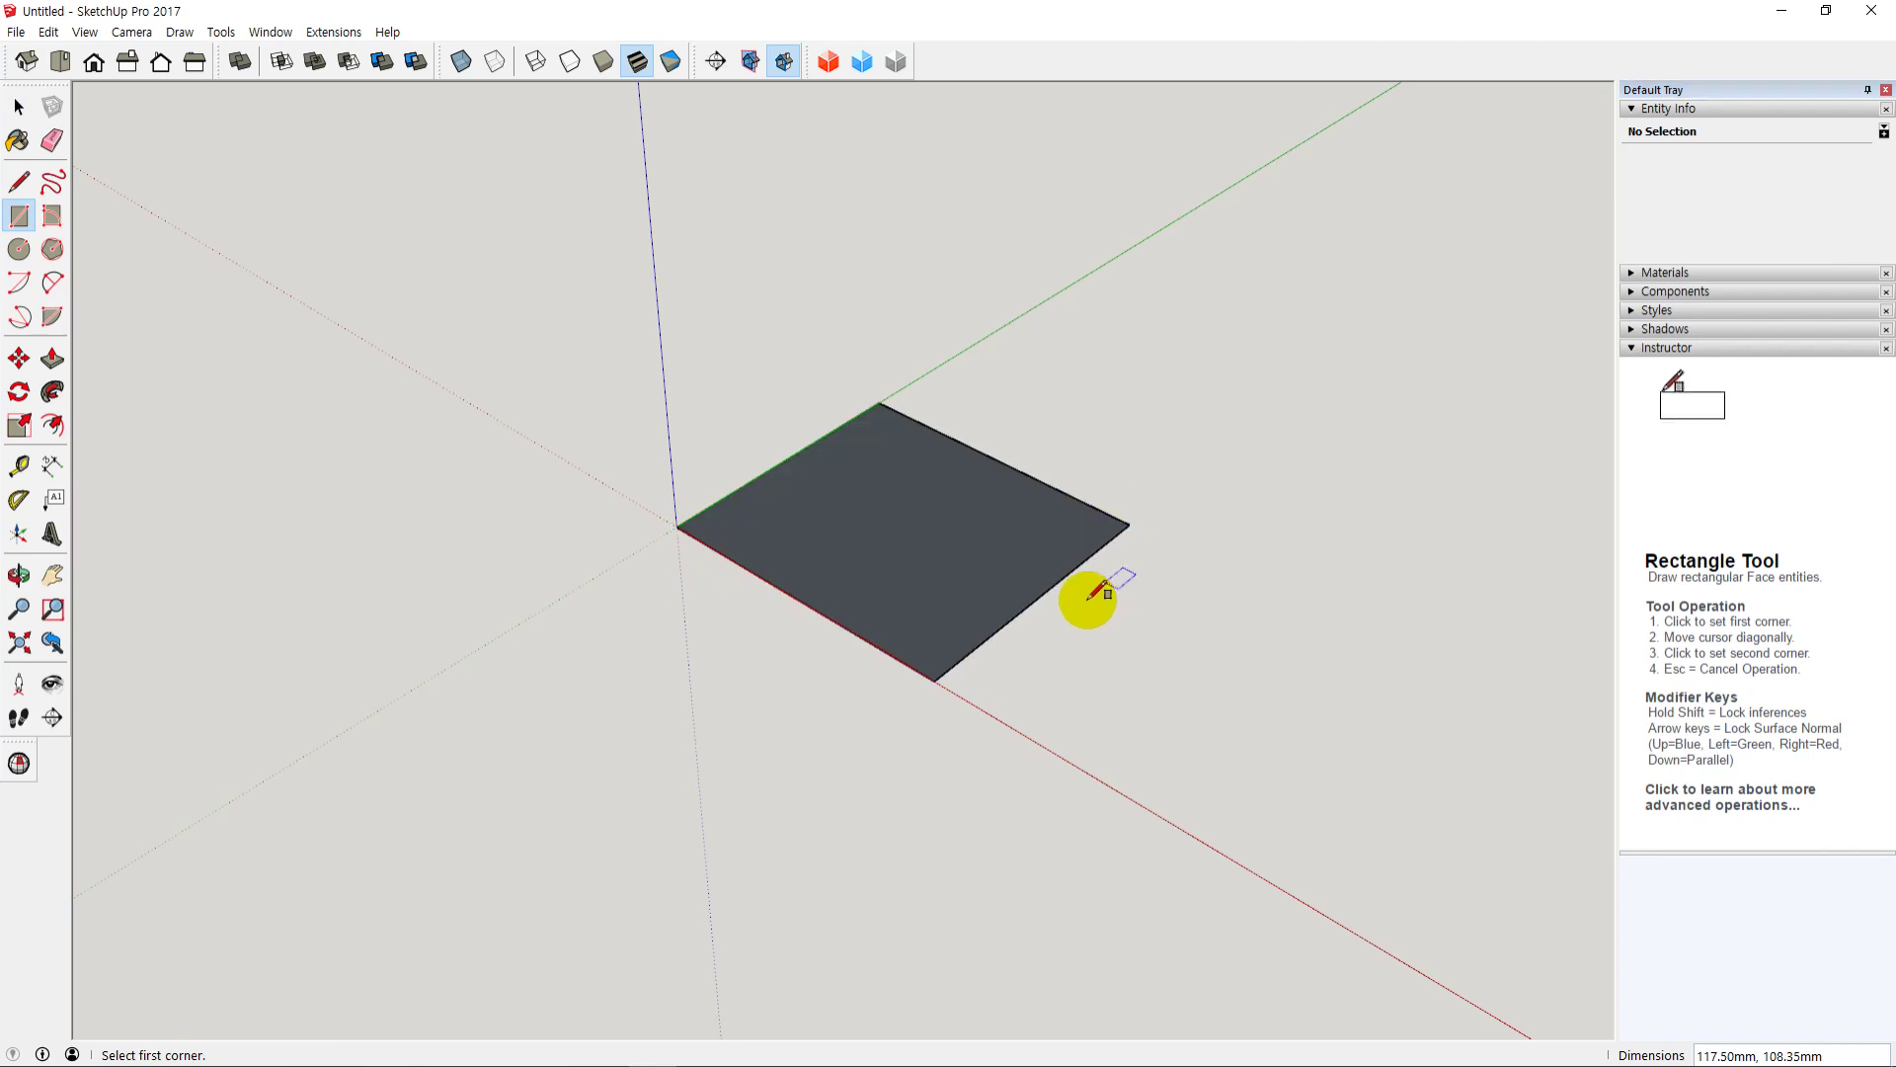
{"action": "key", "text": "p"}
{"action": "left_click", "coordinate": [960, 570]}
{"action": "left_click", "coordinate": [969, 397]}
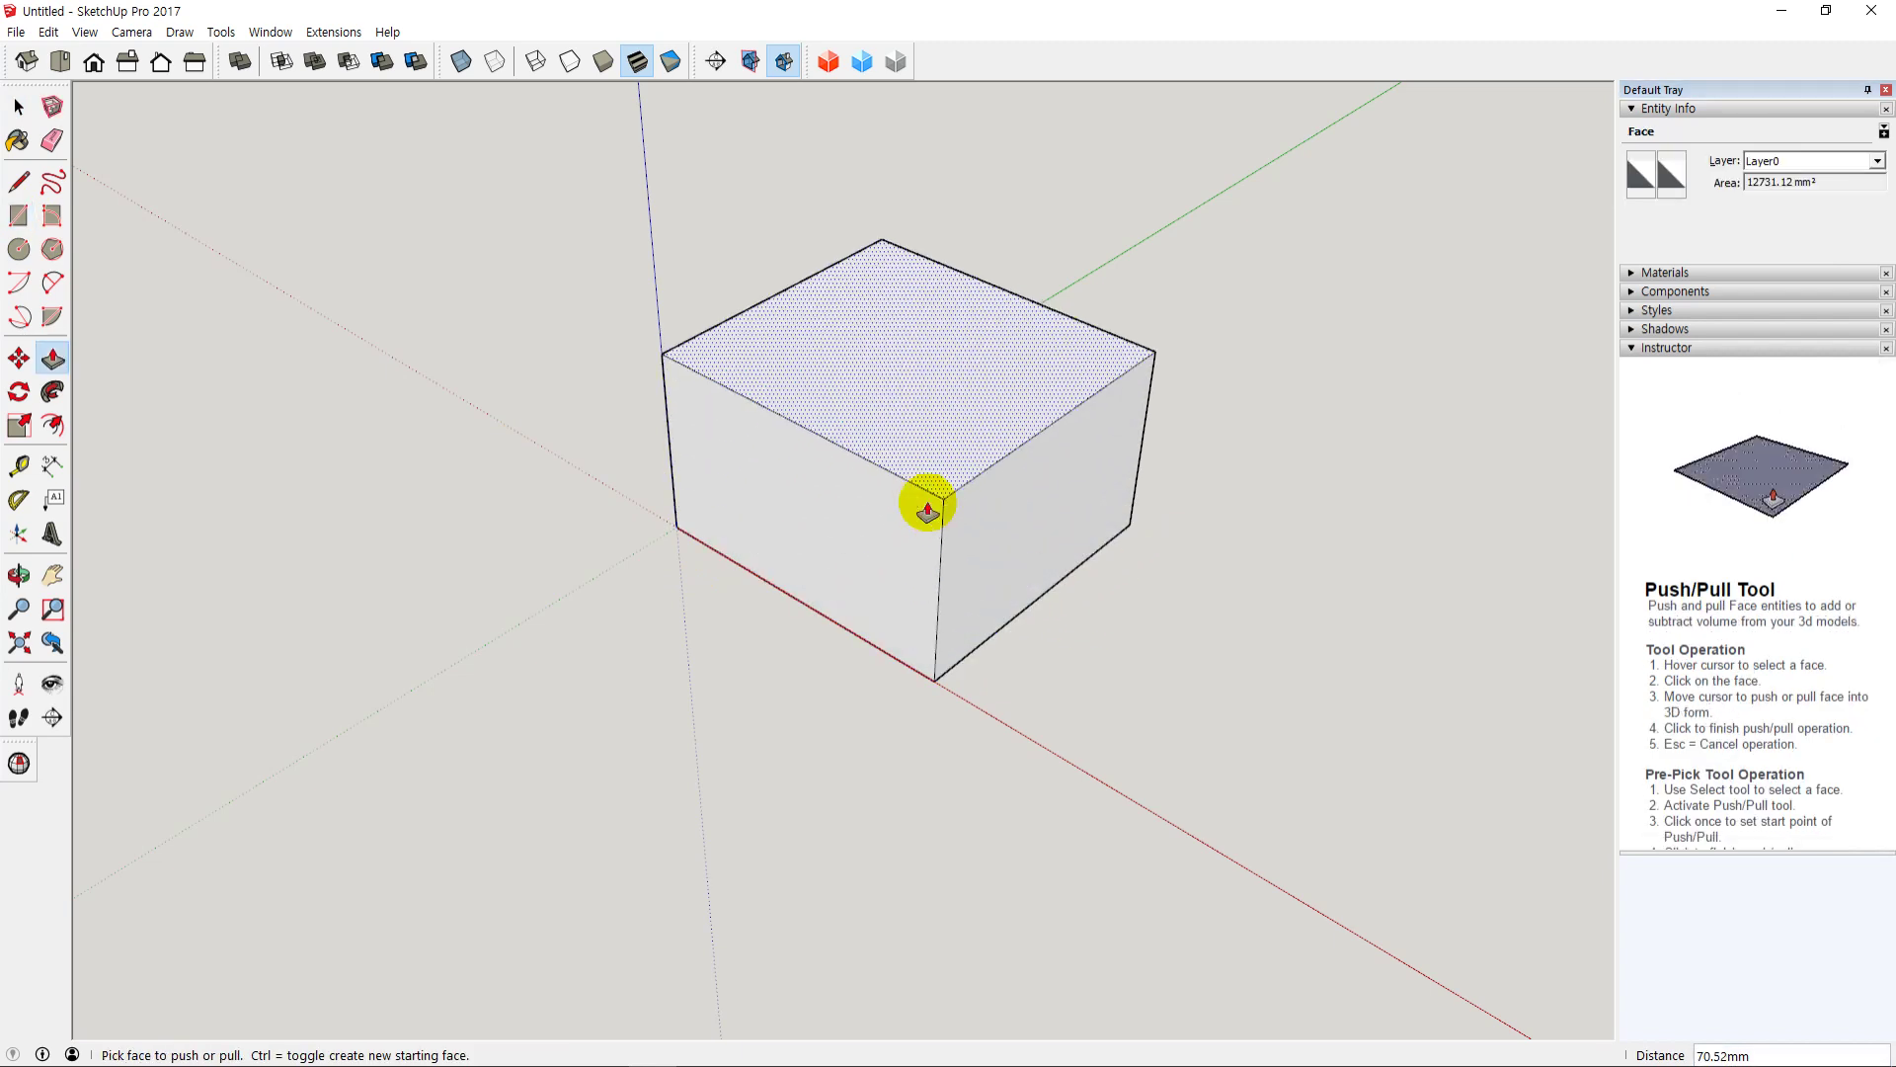
Step: Inspect the ungrouped box from several angles and check the entity info of its whole geometry
{"action": "key", "text": "space"}
{"action": "middle_click_drag", "start_coordinate": [827, 772], "coordinate": [873, 711]}
{"action": "scroll", "coordinate": [861, 756], "scroll_direction": "down", "scroll_amount": 3}
{"action": "left_click_drag", "start_coordinate": [652, 371], "coordinate": [1195, 810]}
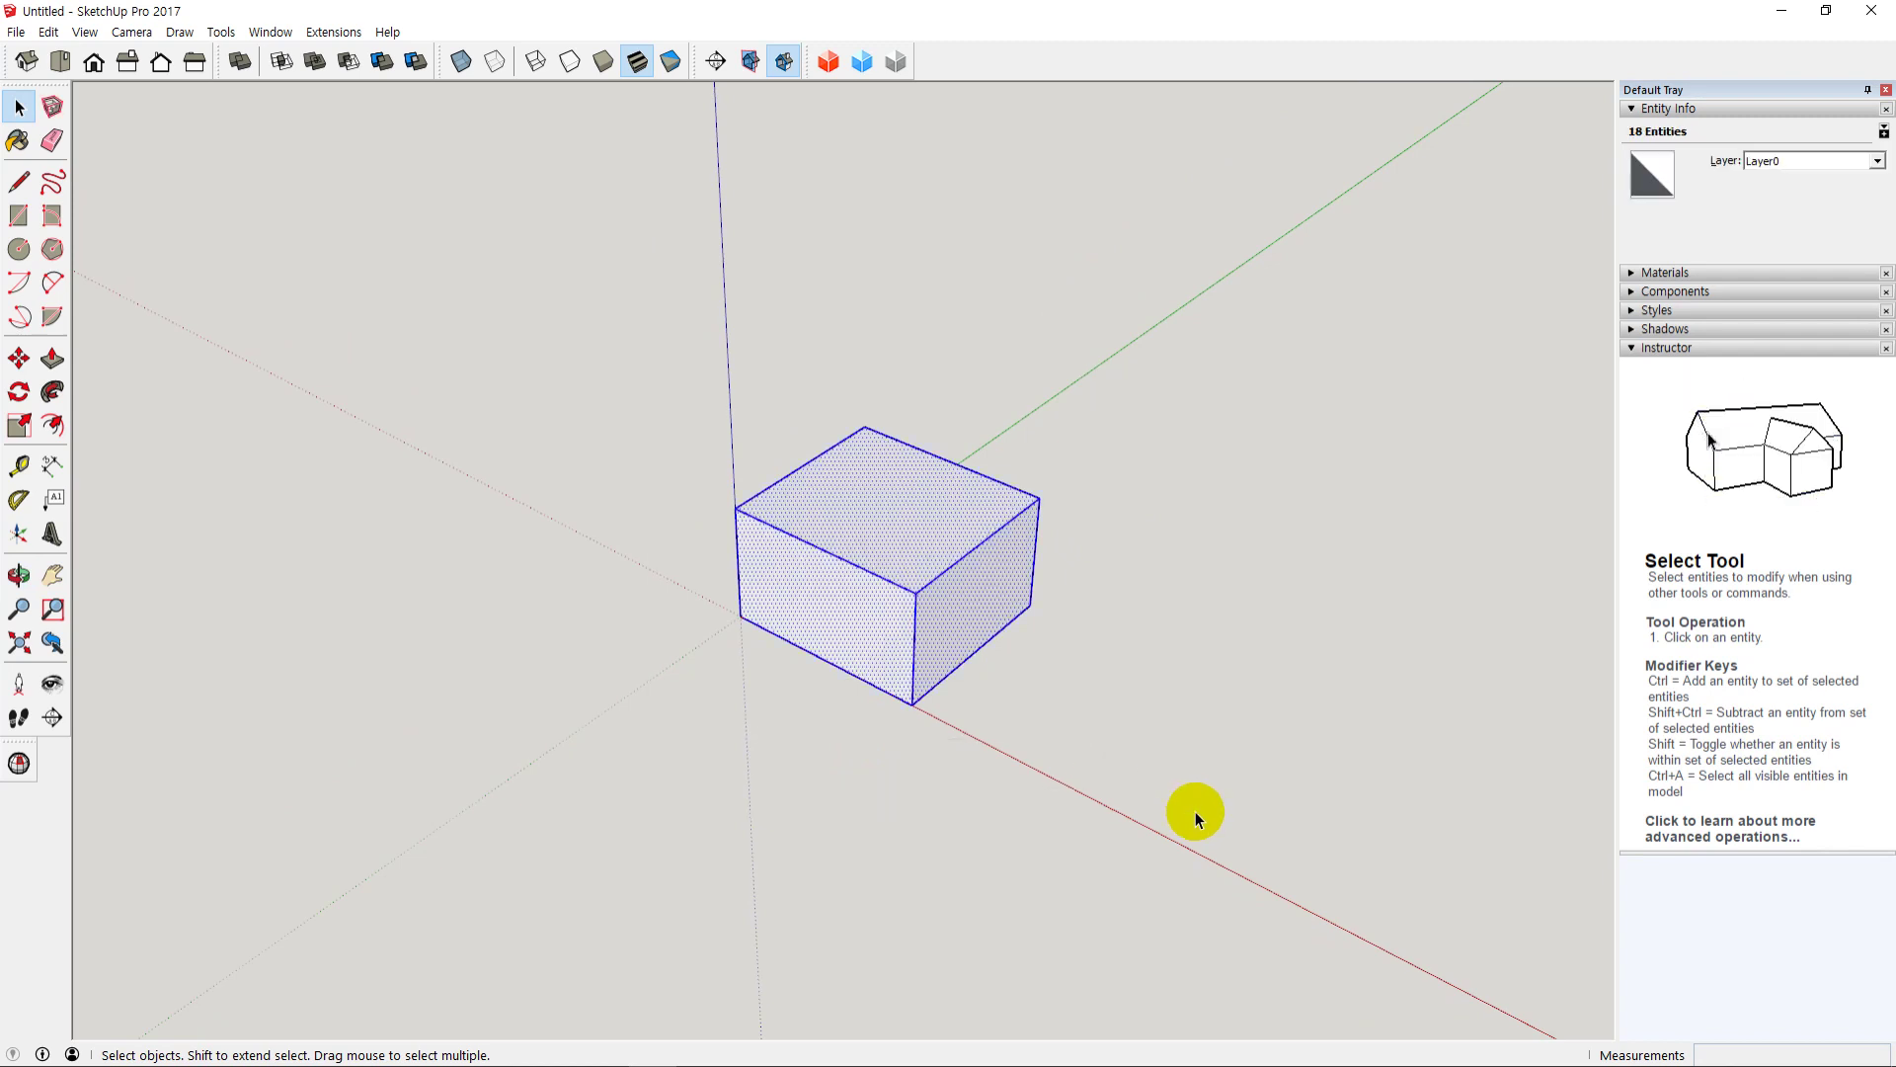
{"action": "left_click", "coordinate": [1155, 778]}
{"action": "mouse_move", "coordinate": [1077, 742]}
{"action": "middle_mouse_down"}
{"action": "mouse_move", "coordinate": [1058, 736]}
{"action": "mouse_move", "coordinate": [1234, 839]}
{"action": "mouse_move", "coordinate": [1037, 868]}
{"action": "middle_mouse_up"}
{"action": "mouse_move", "coordinate": [1063, 780]}
{"action": "middle_mouse_down"}
{"action": "mouse_move", "coordinate": [1071, 665]}
{"action": "mouse_move", "coordinate": [1122, 711]}
{"action": "mouse_move", "coordinate": [1131, 648]}
{"action": "mouse_move", "coordinate": [1086, 780]}
{"action": "middle_mouse_up"}
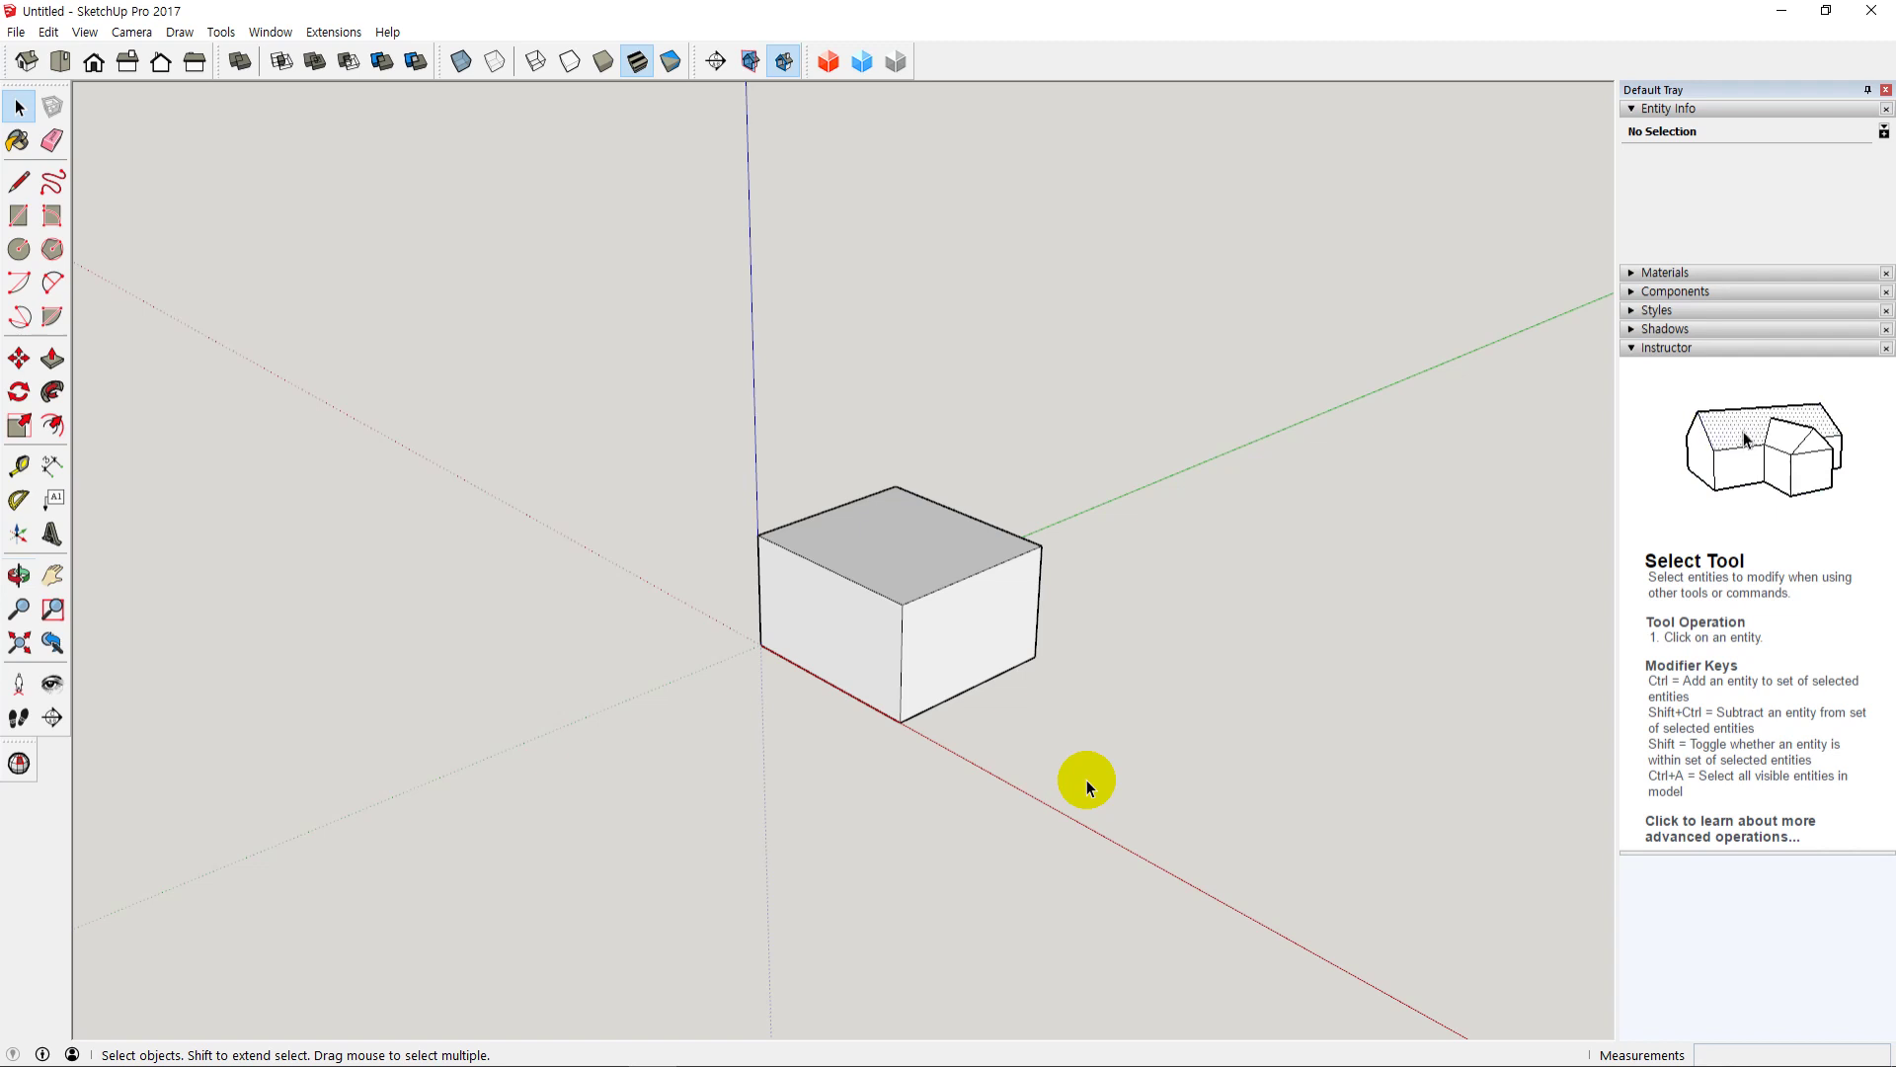
{"action": "left_click_drag", "start_coordinate": [656, 417], "coordinate": [1166, 838]}
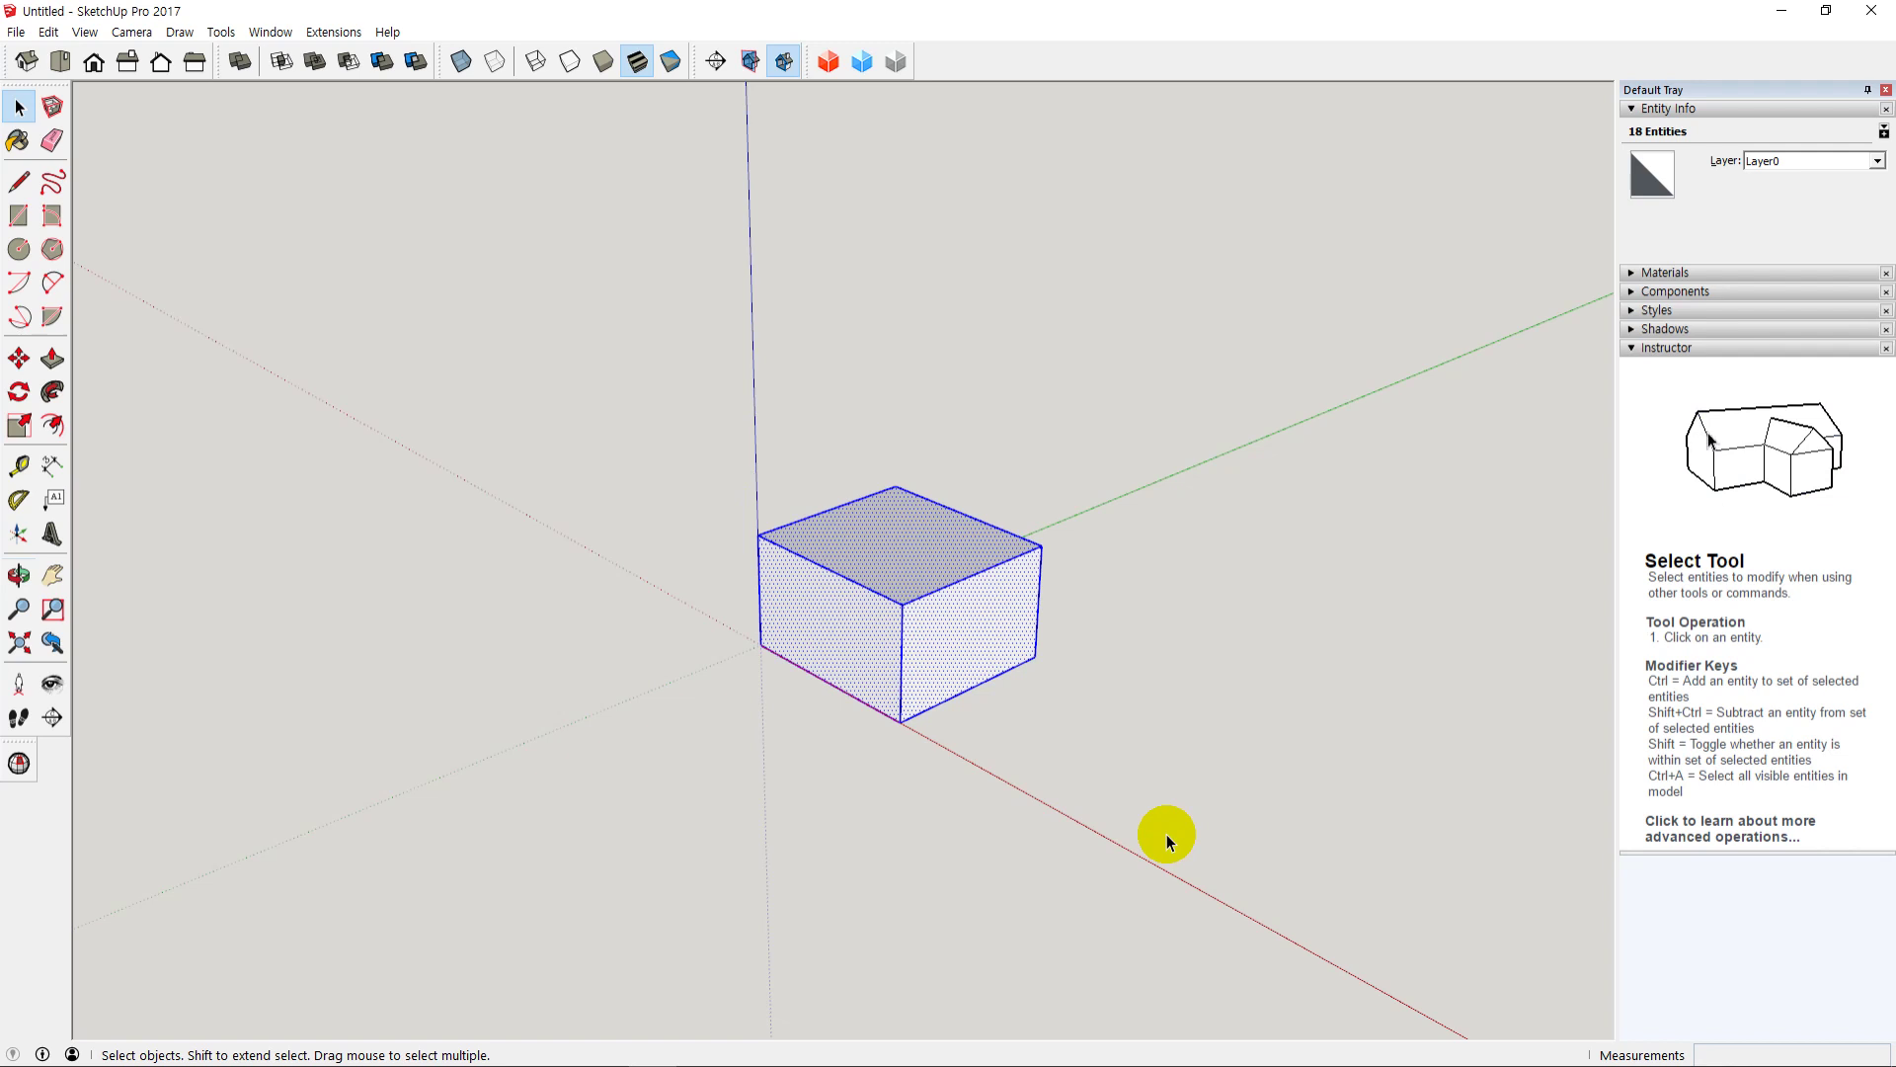
{"action": "middle_click_drag", "start_coordinate": [1165, 804], "coordinate": [974, 828]}
{"action": "left_click", "coordinate": [1035, 827]}
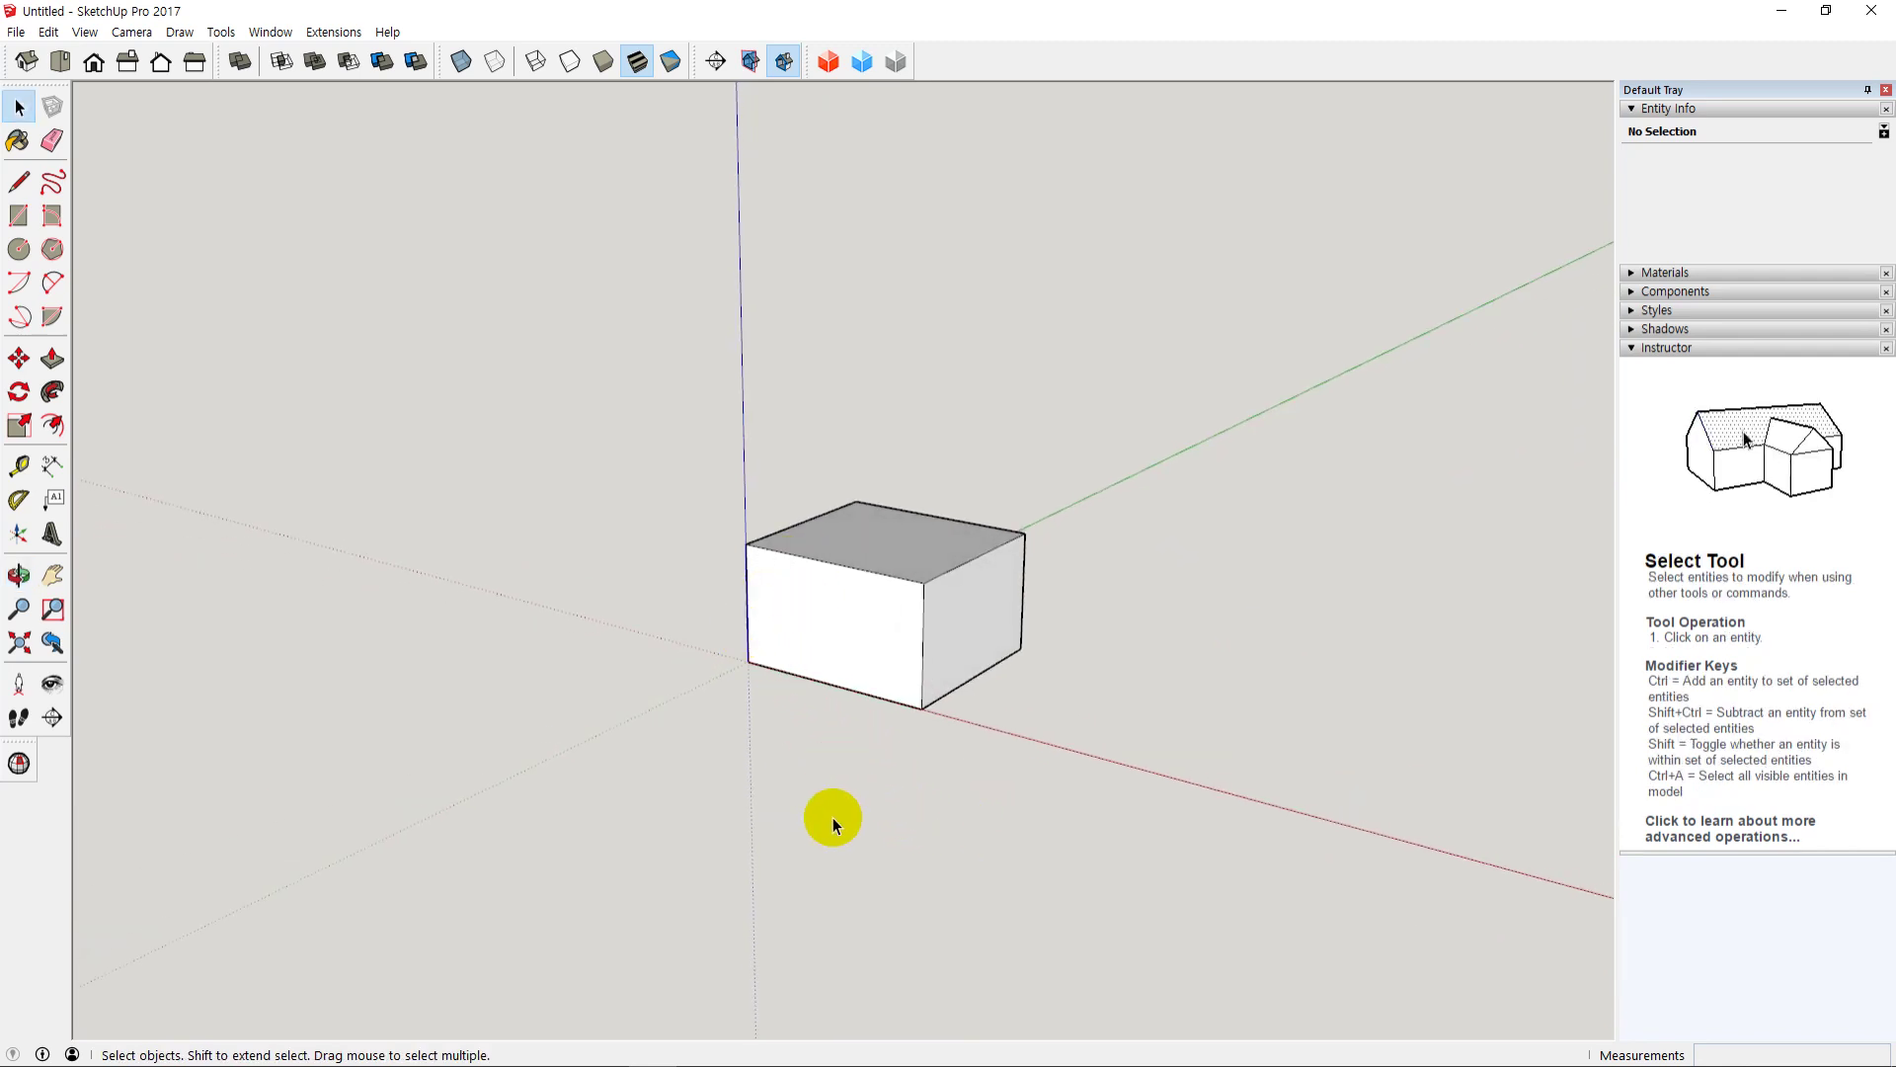
{"action": "middle_click_drag", "start_coordinate": [832, 815], "coordinate": [856, 819]}
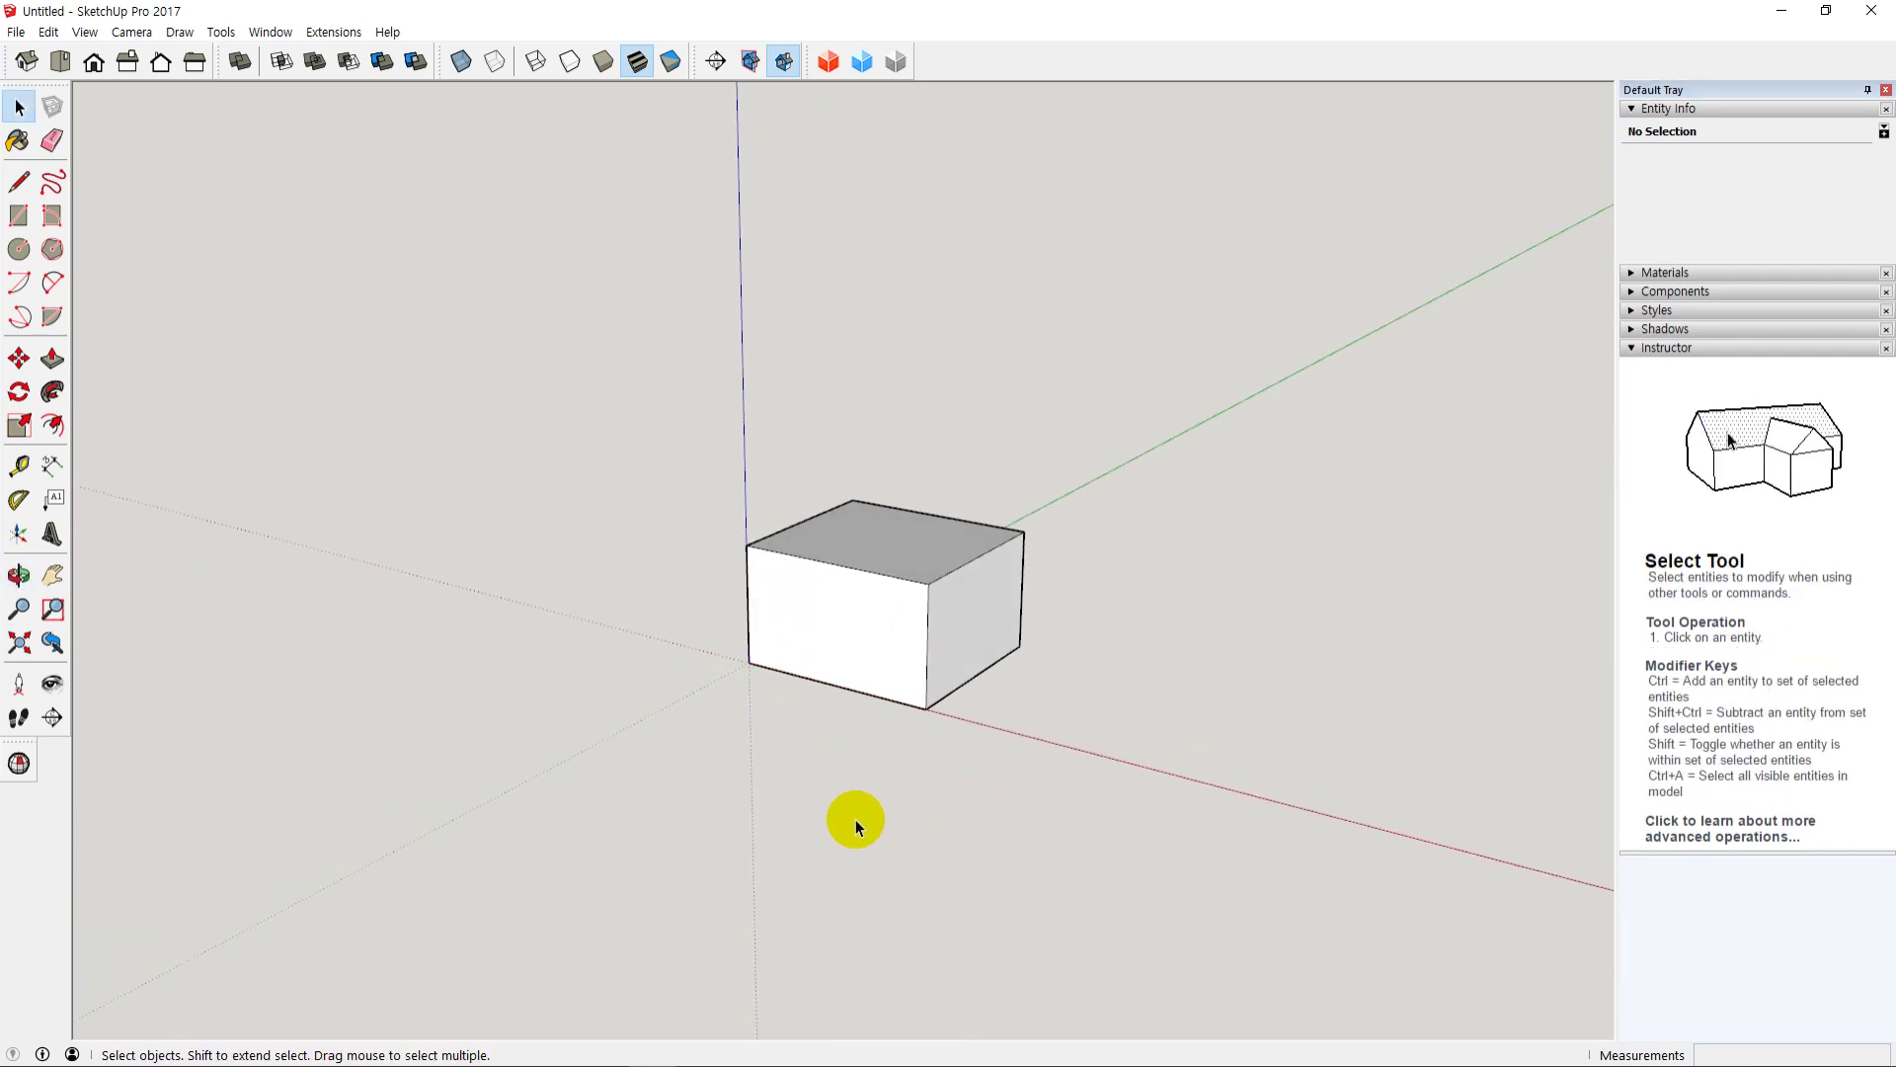
{"action": "middle_click_drag", "start_coordinate": [745, 786], "coordinate": [978, 816]}
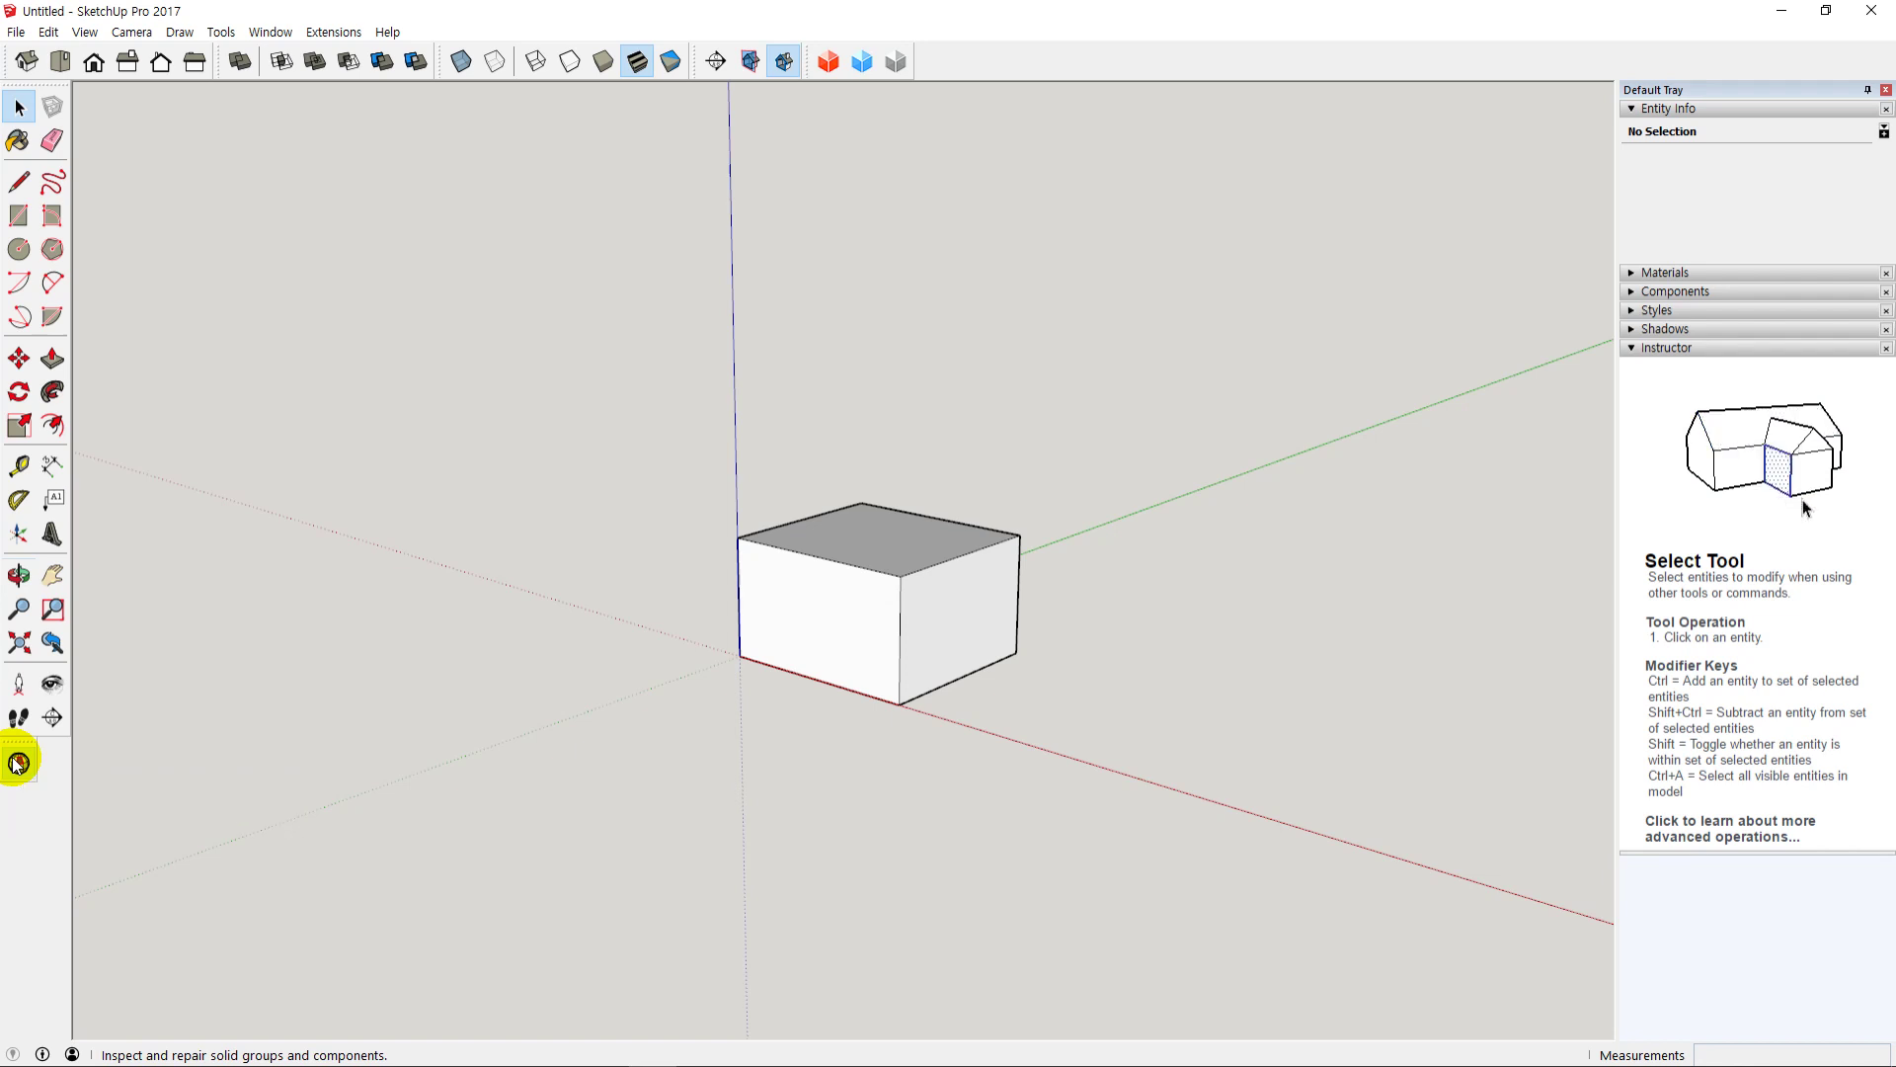
{"action": "middle_click_drag", "start_coordinate": [601, 791], "coordinate": [656, 534]}
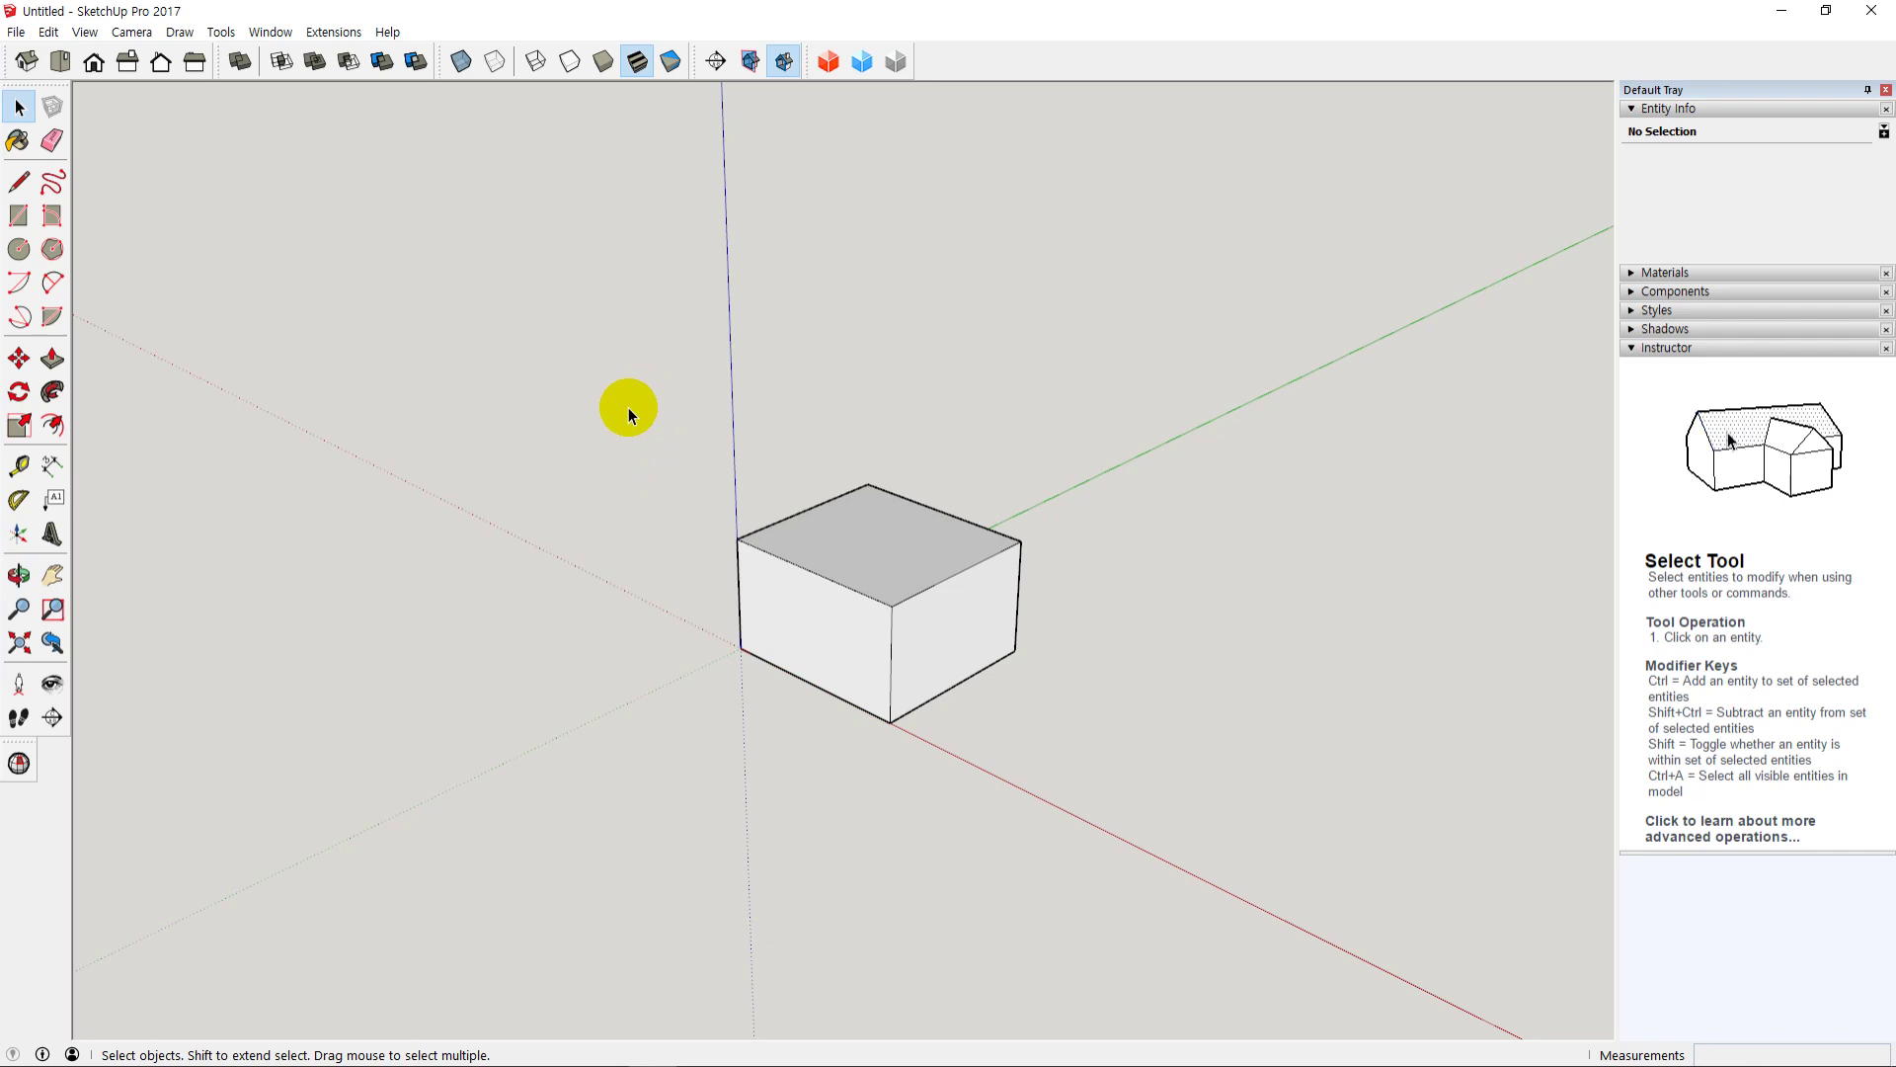
Step: Make a group from all of the box's faces and edges and check the group's entity info
{"action": "left_click_drag", "start_coordinate": [628, 406], "coordinate": [1193, 940]}
{"action": "left_click", "coordinate": [719, 592]}
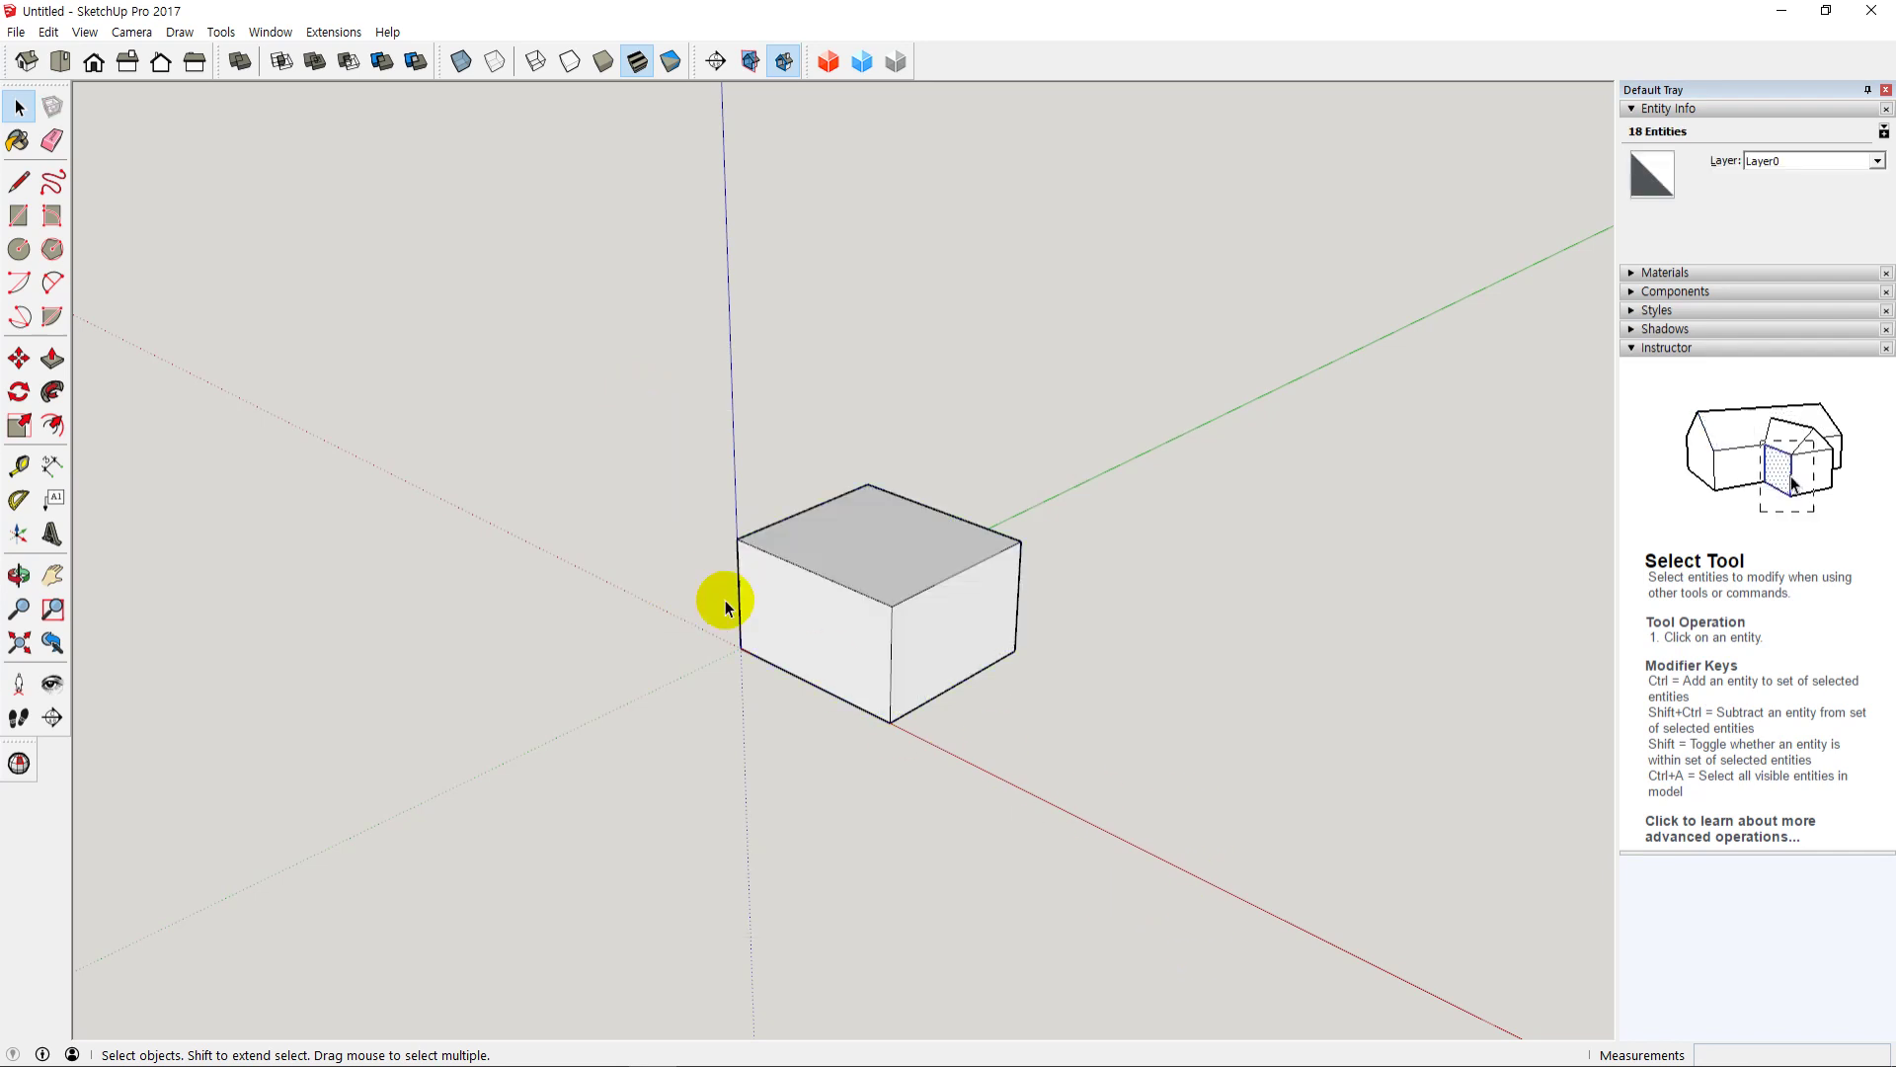
{"action": "left_click_drag", "start_coordinate": [579, 403], "coordinate": [1295, 944]}
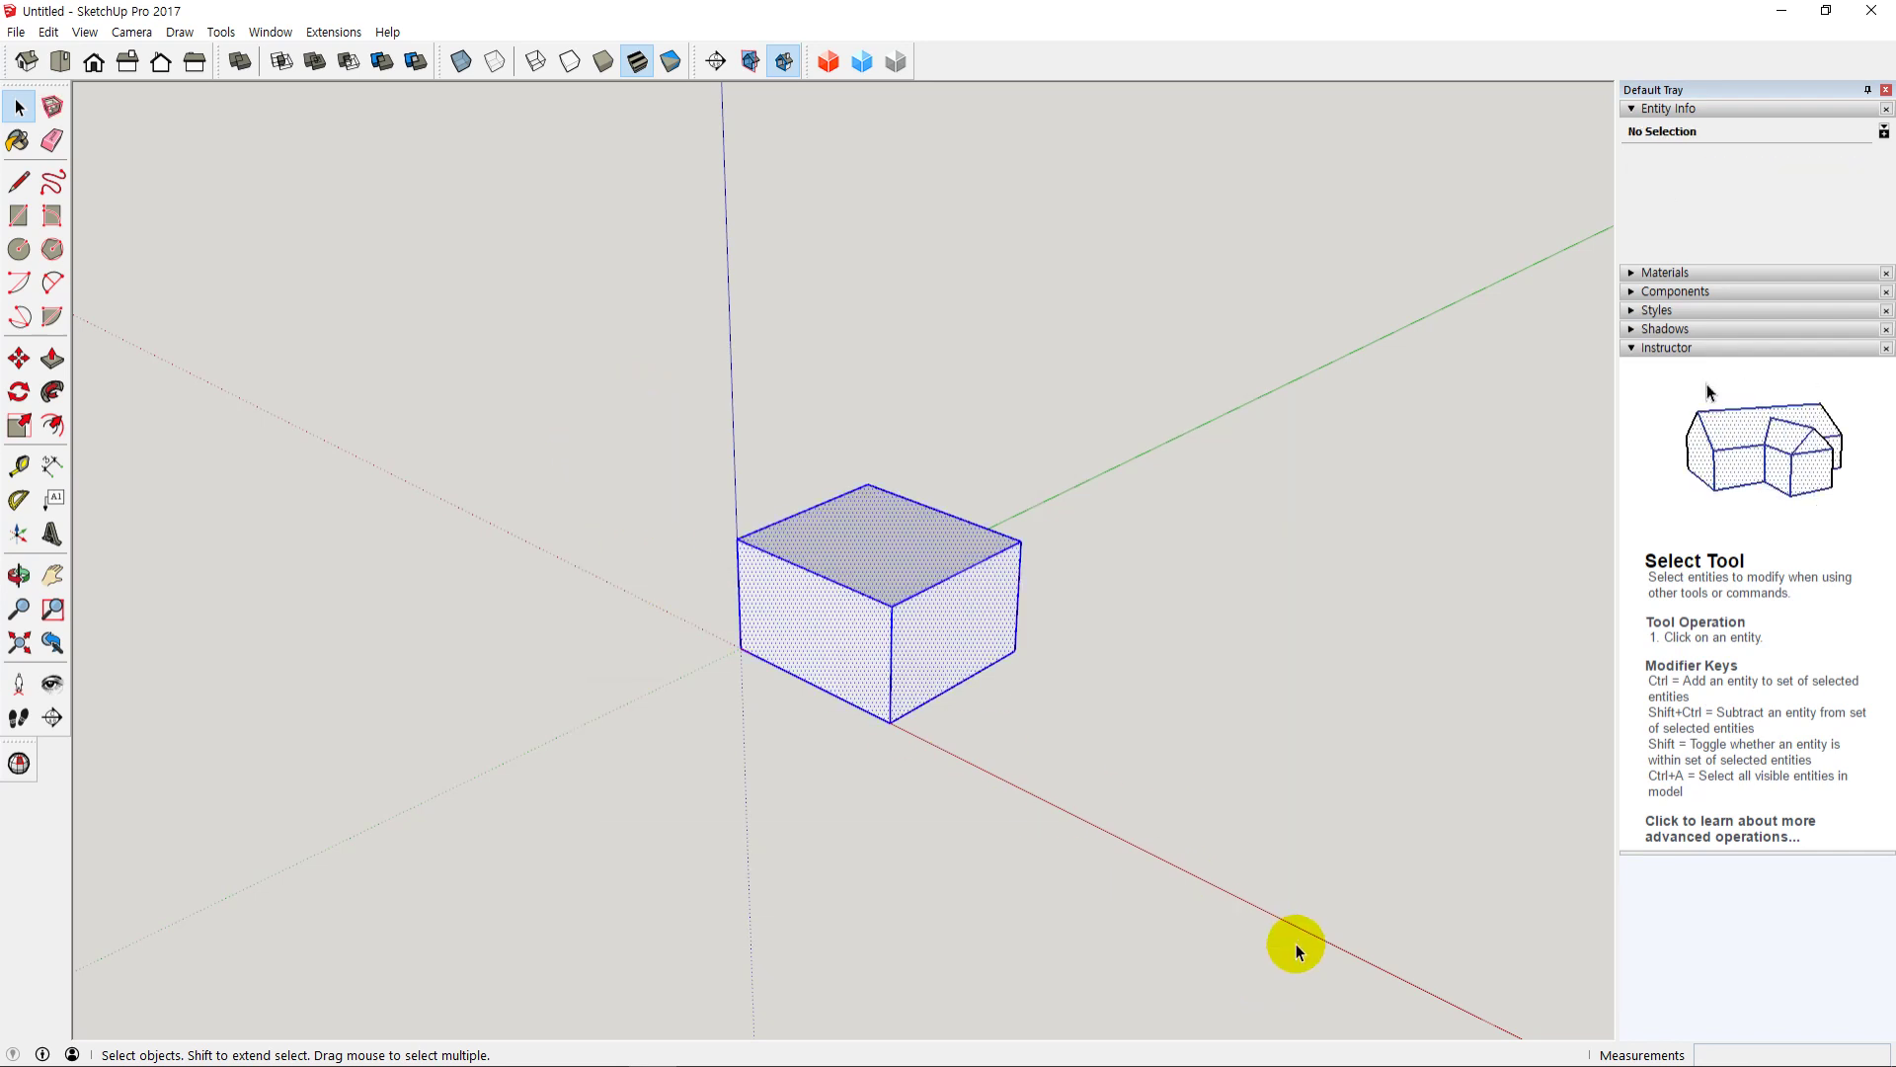
{"action": "right_click", "coordinate": [896, 550]}
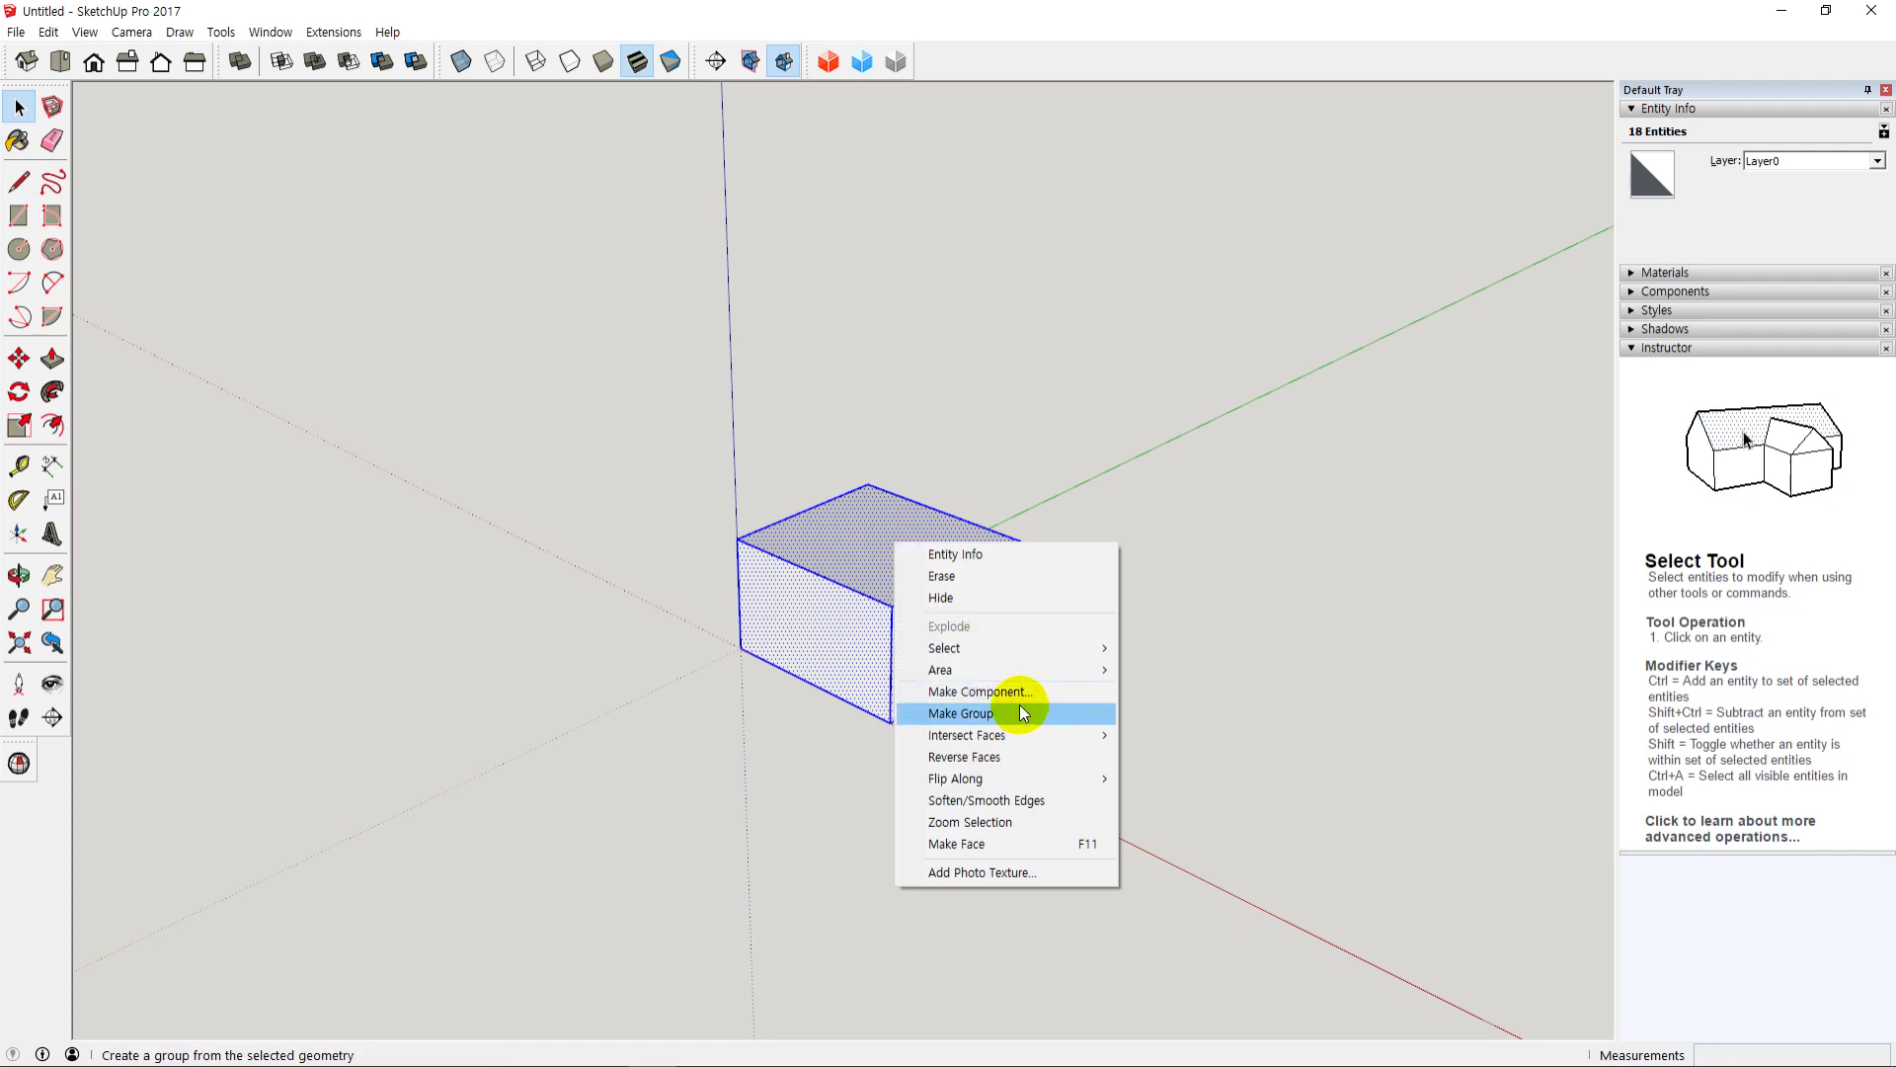
{"action": "left_click", "coordinate": [970, 724]}
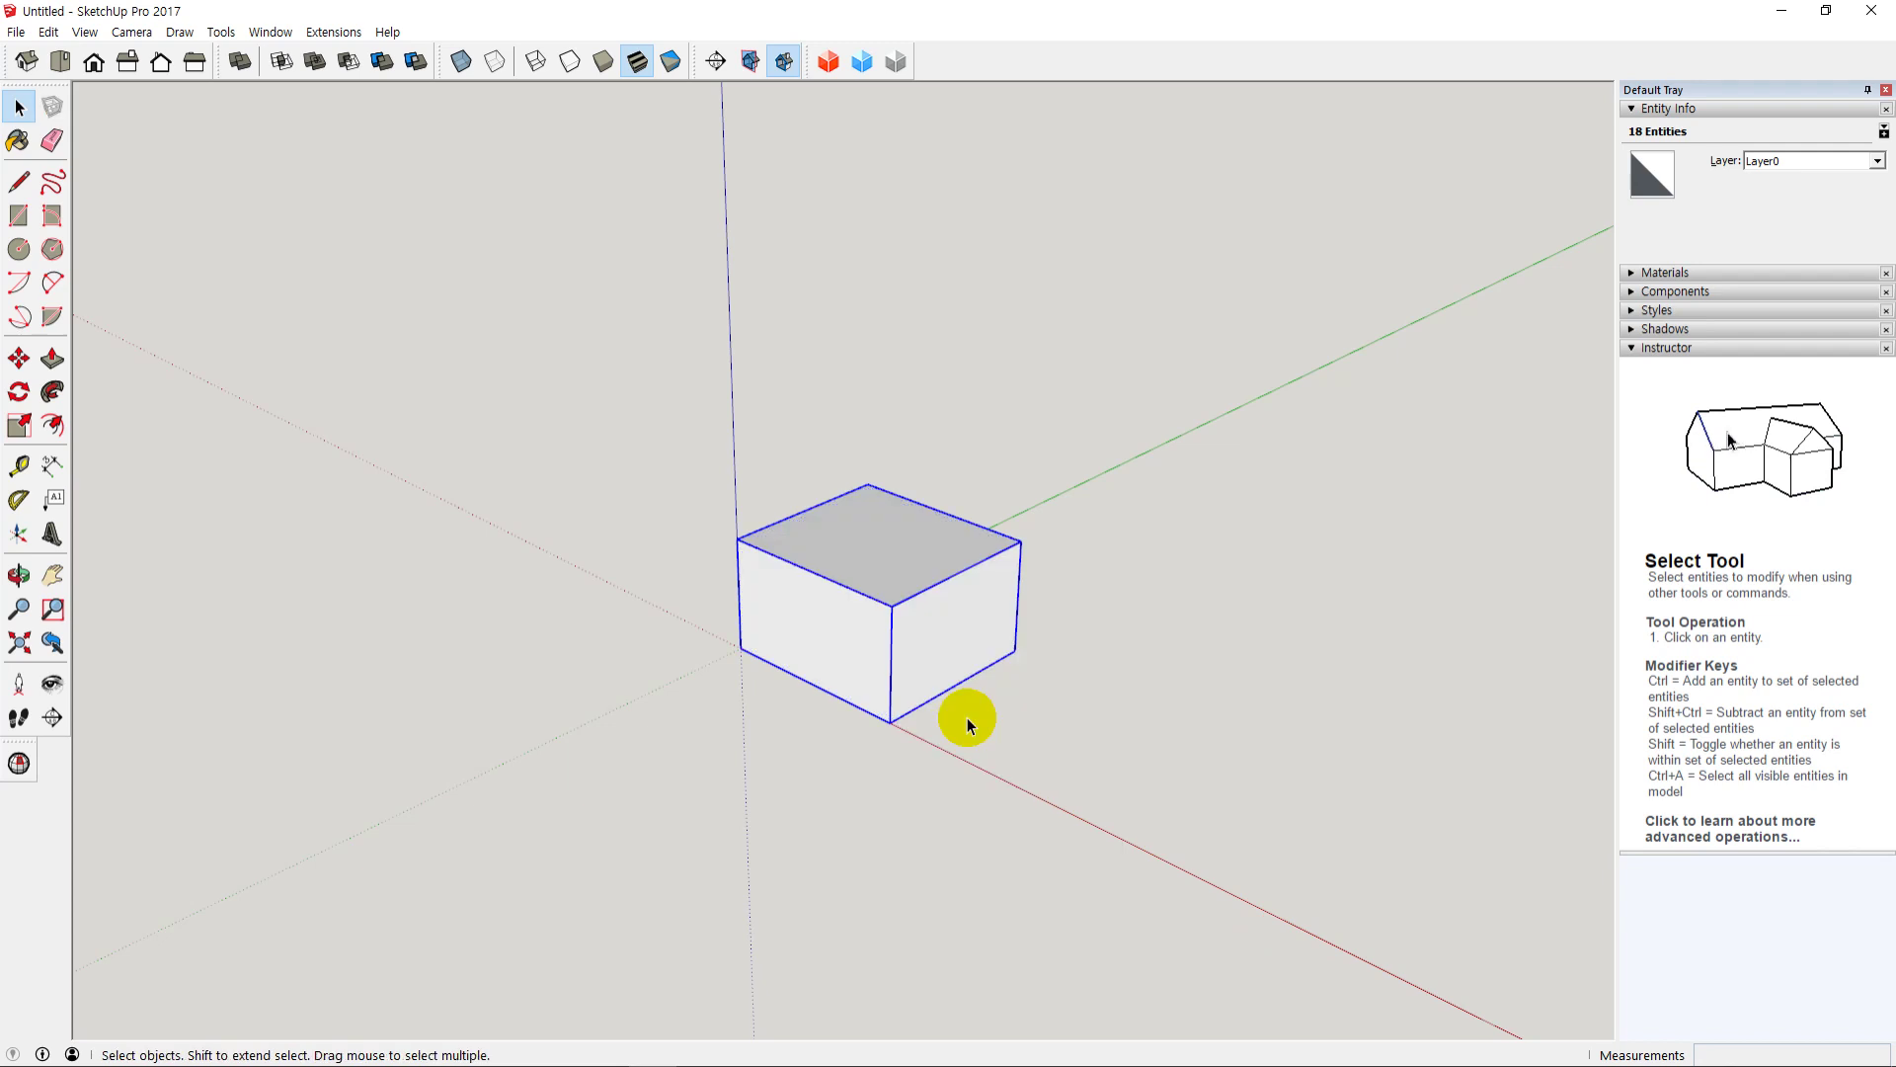
{"action": "left_click", "coordinate": [1035, 790]}
{"action": "left_click", "coordinate": [927, 654]}
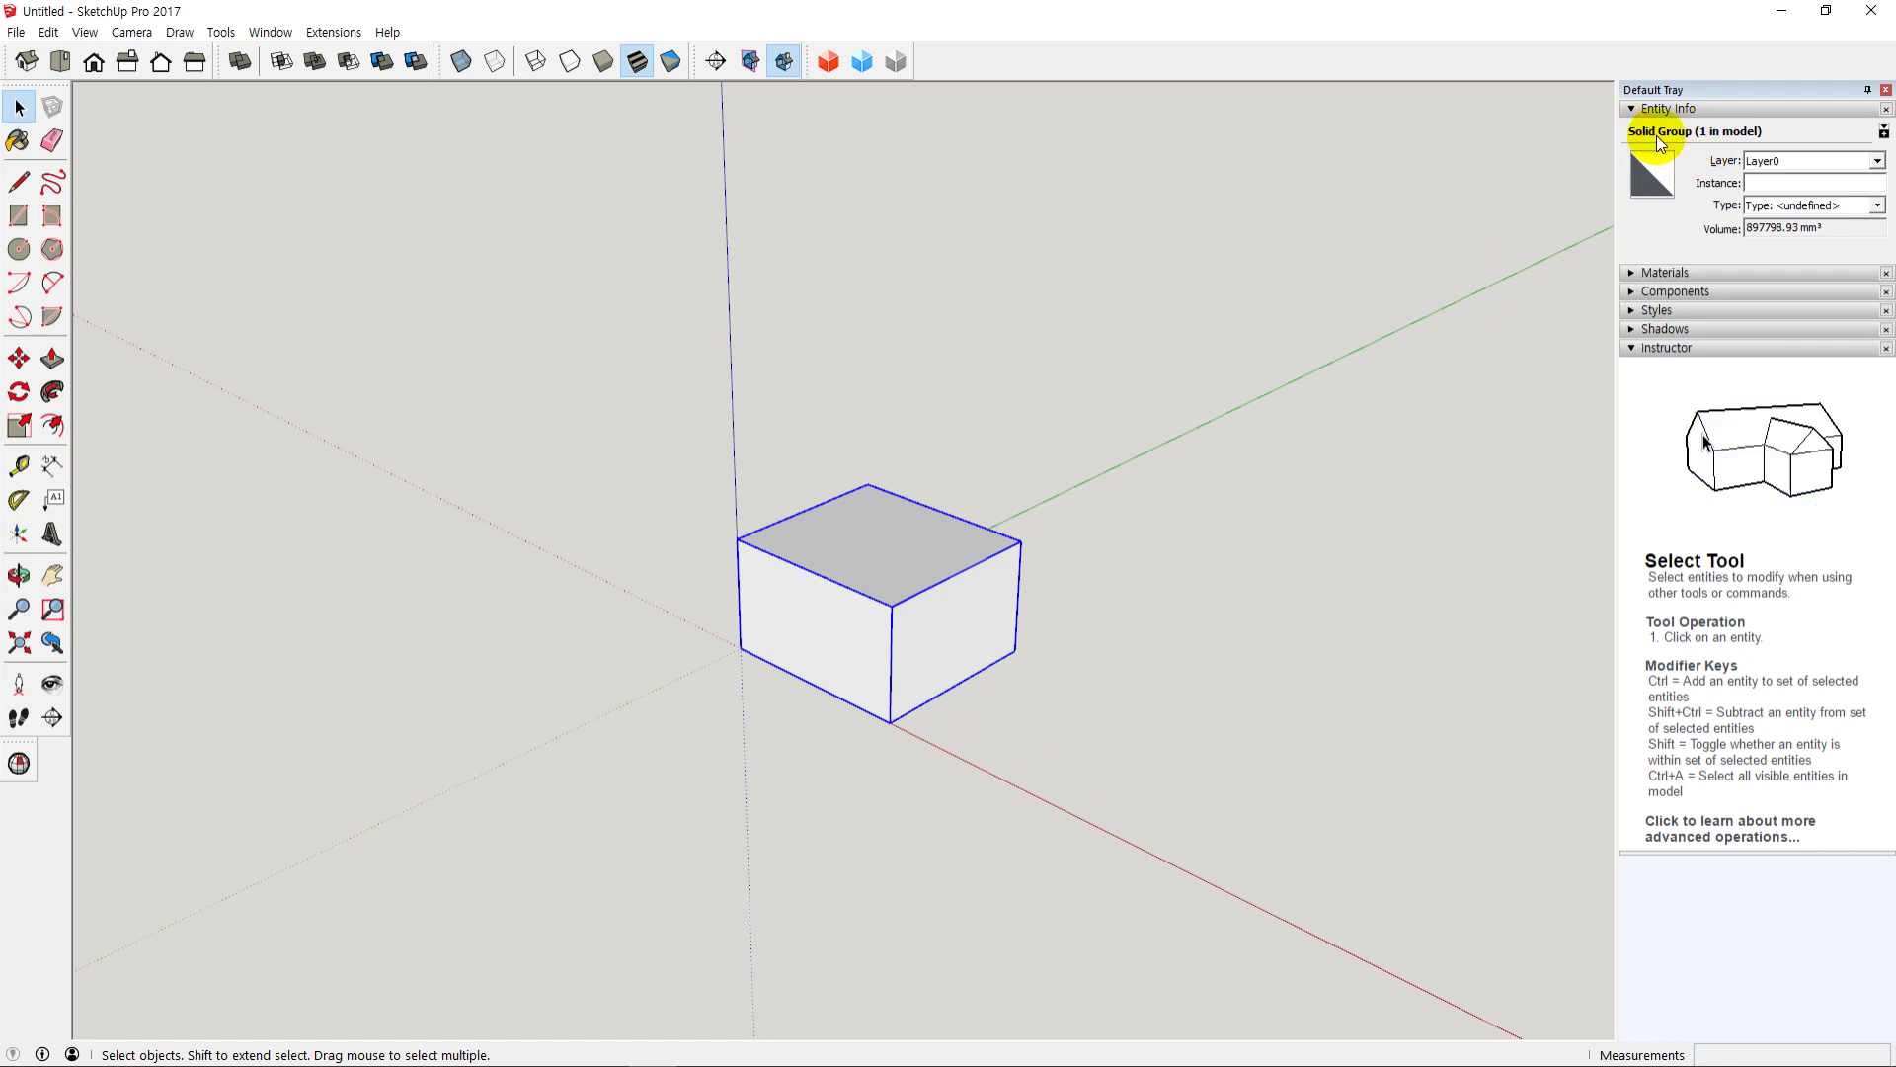
{"action": "left_click", "coordinate": [1029, 713]}
Step: Explode the box group and delete the side face at the red-axis end, away from the origin
{"action": "right_click", "coordinate": [940, 654]}
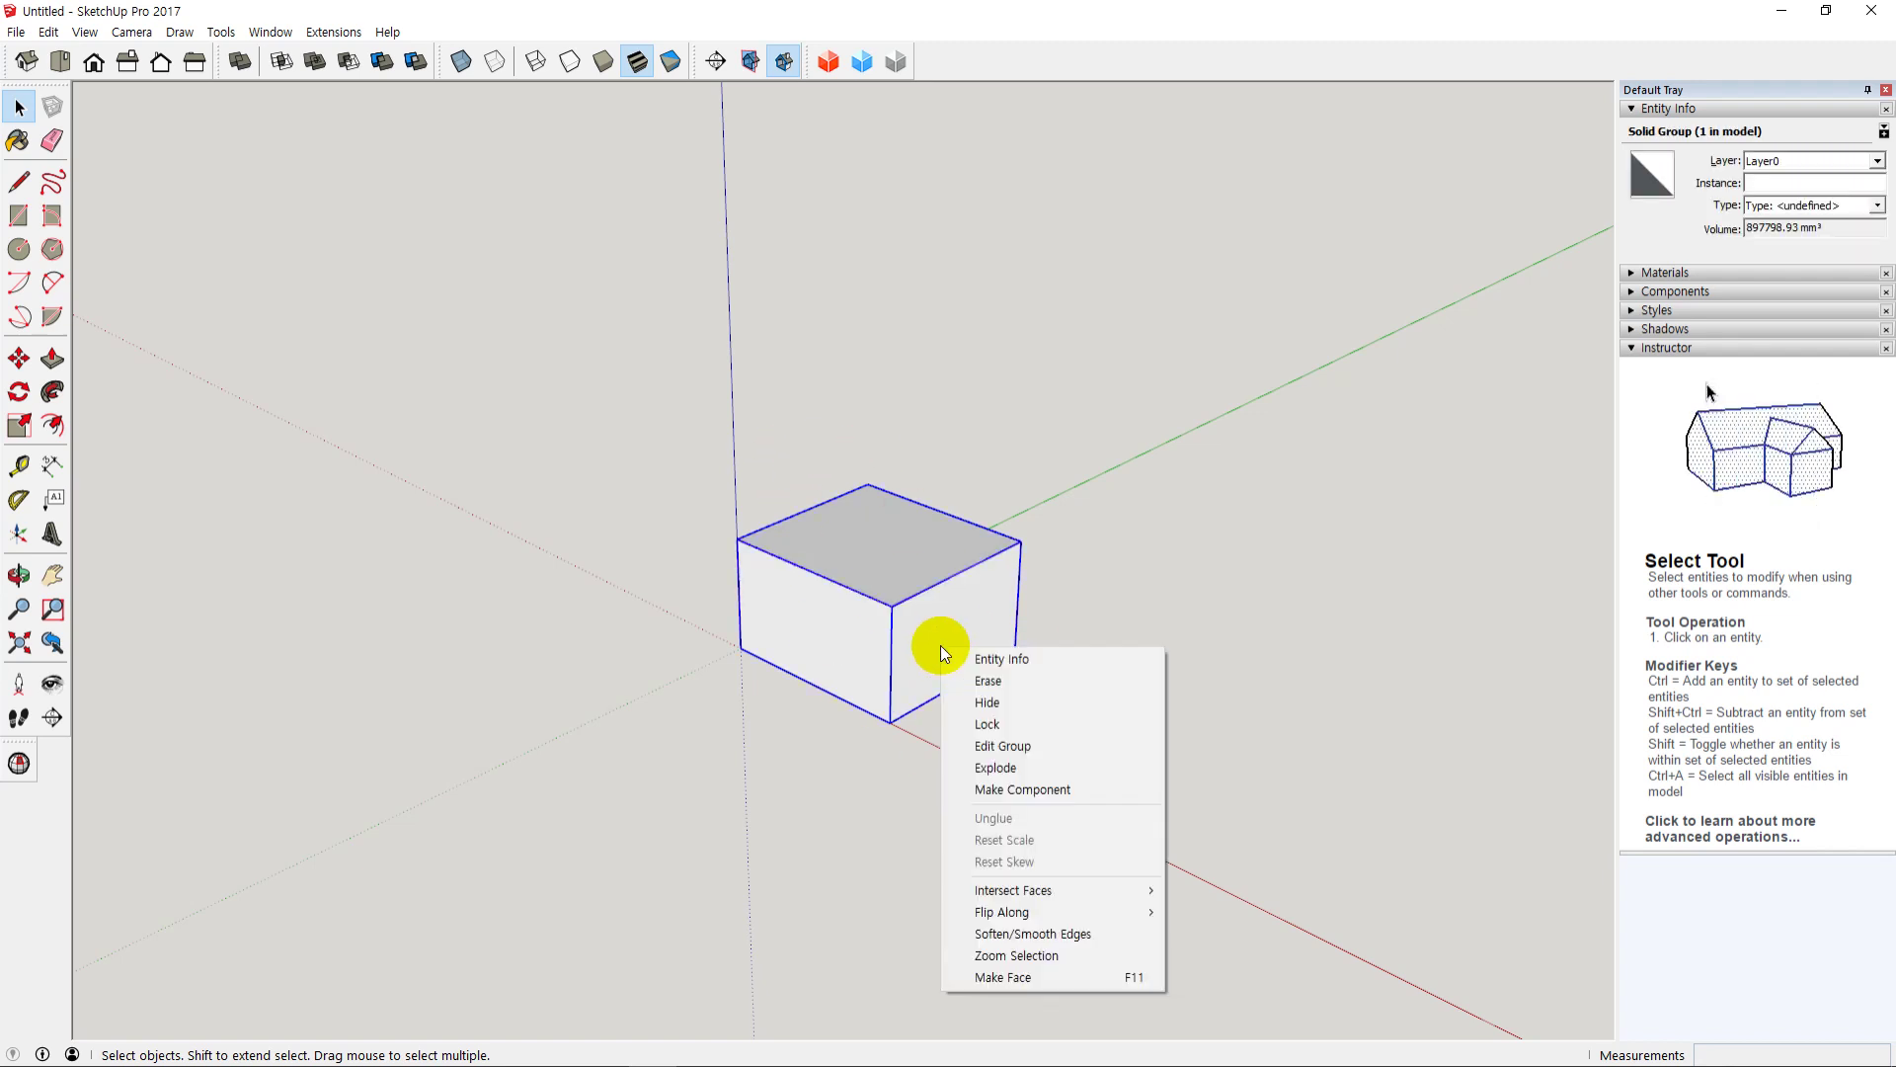
{"action": "left_click", "coordinate": [1003, 770]}
{"action": "left_click", "coordinate": [1003, 773]}
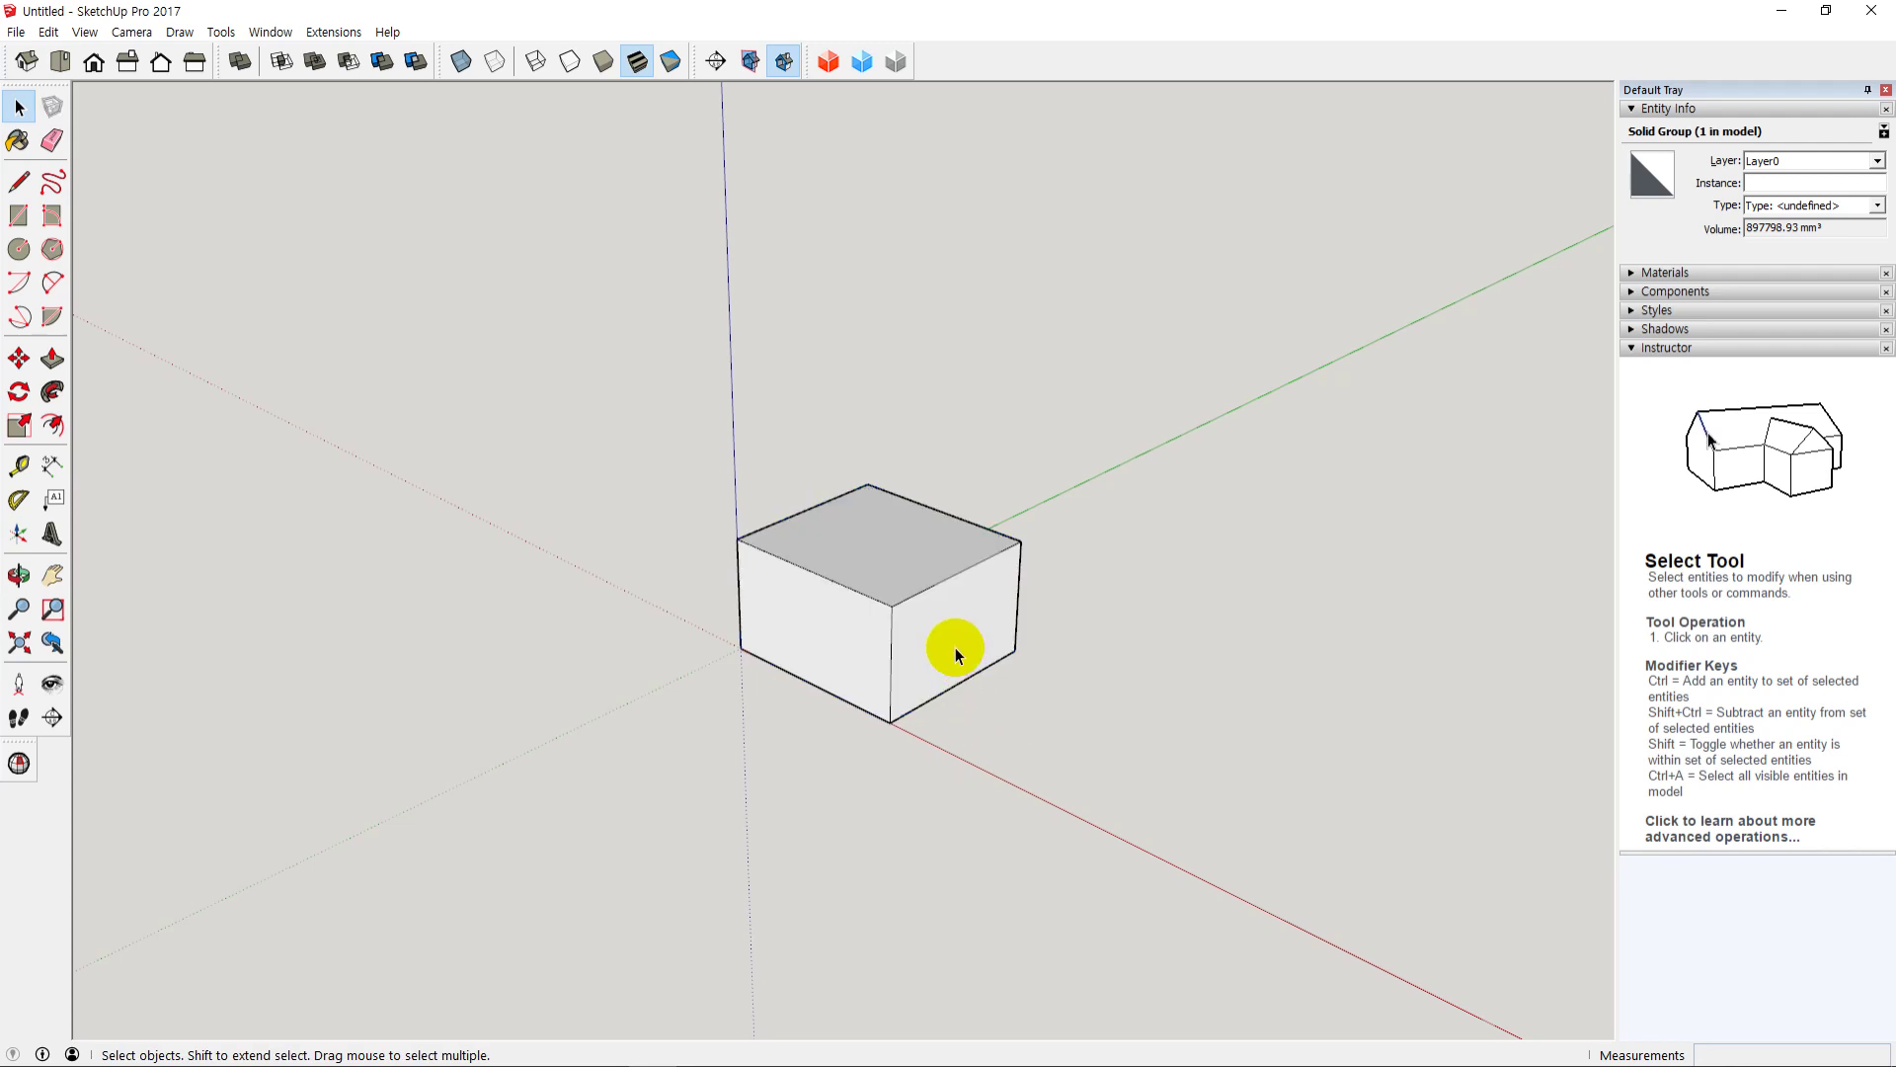
{"action": "left_click", "coordinate": [956, 648]}
{"action": "left_click", "coordinate": [697, 474]}
Step: Group all remaining geometry of the open box and check the group's entity info
{"action": "left_click_drag", "start_coordinate": [635, 388], "coordinate": [1035, 732]}
{"action": "right_click", "coordinate": [885, 566]}
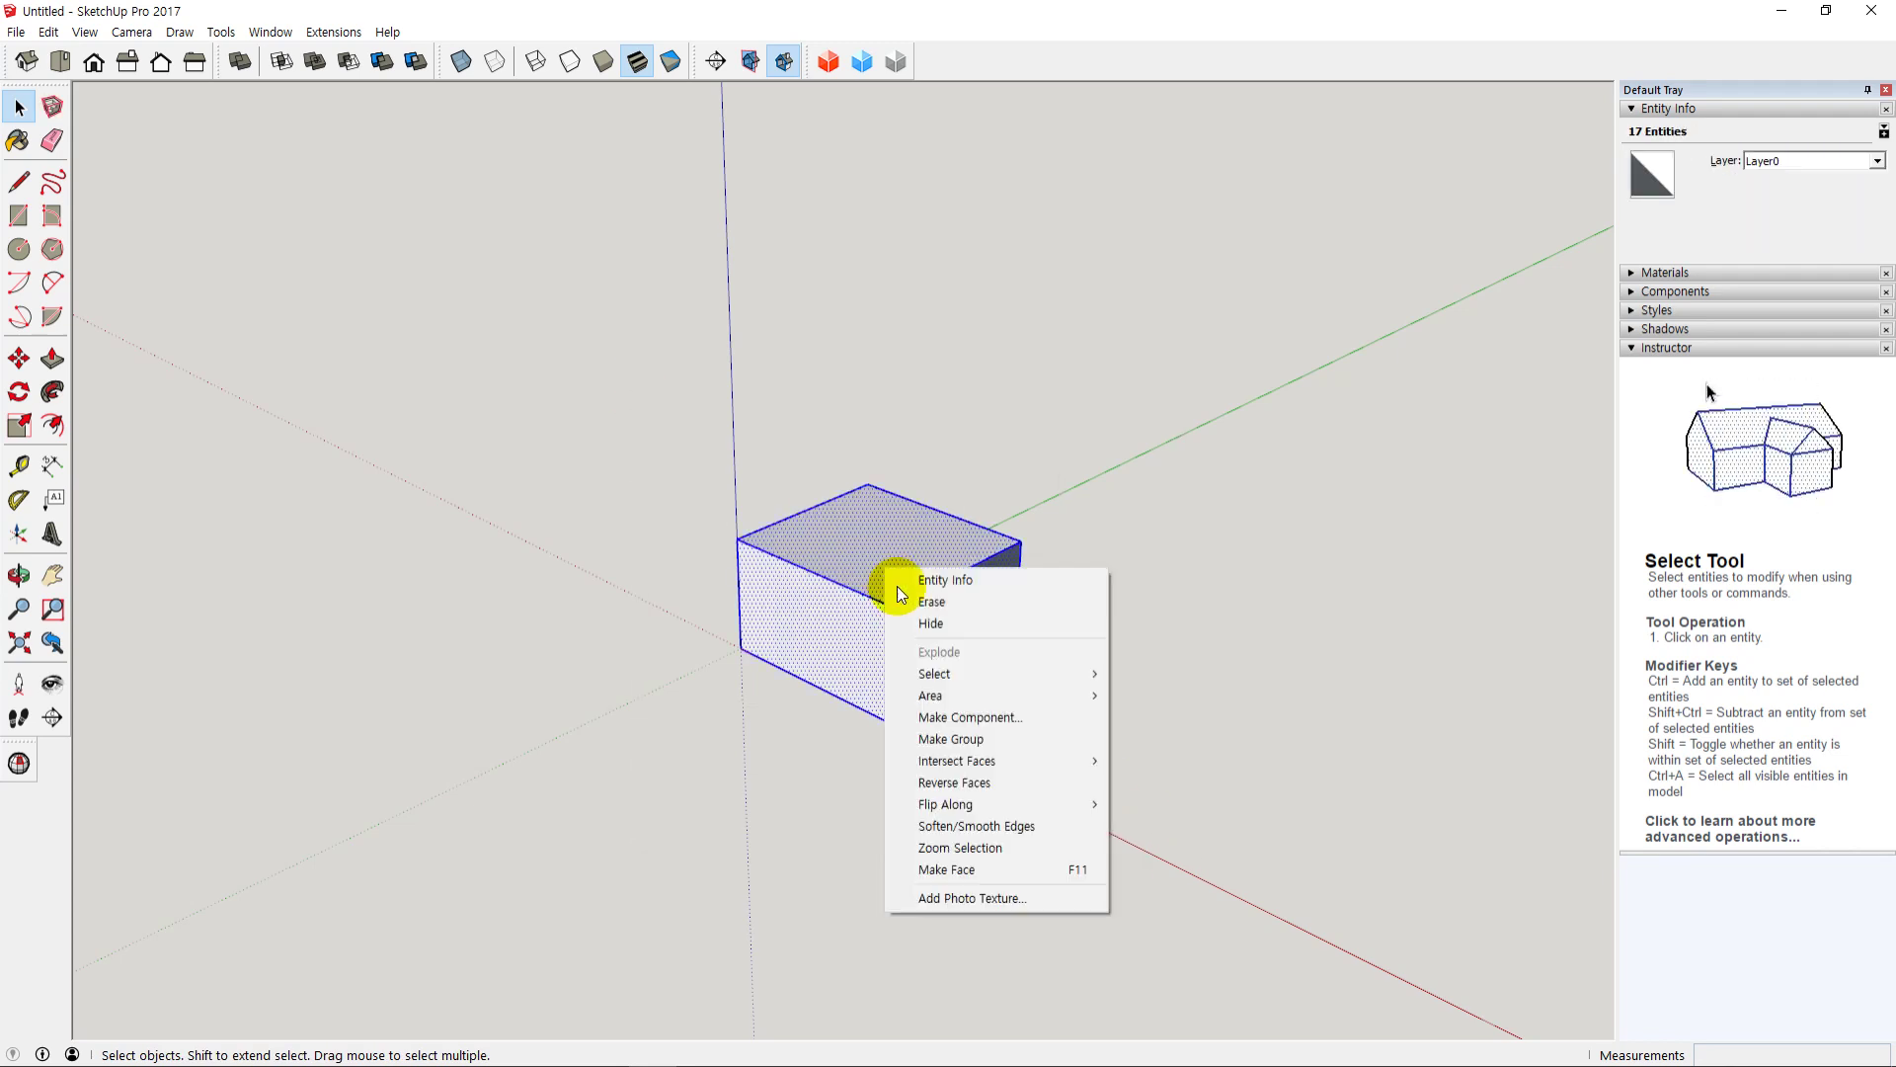
{"action": "left_click", "coordinate": [1003, 742]}
{"action": "left_click", "coordinate": [728, 589]}
{"action": "left_click", "coordinate": [802, 539]}
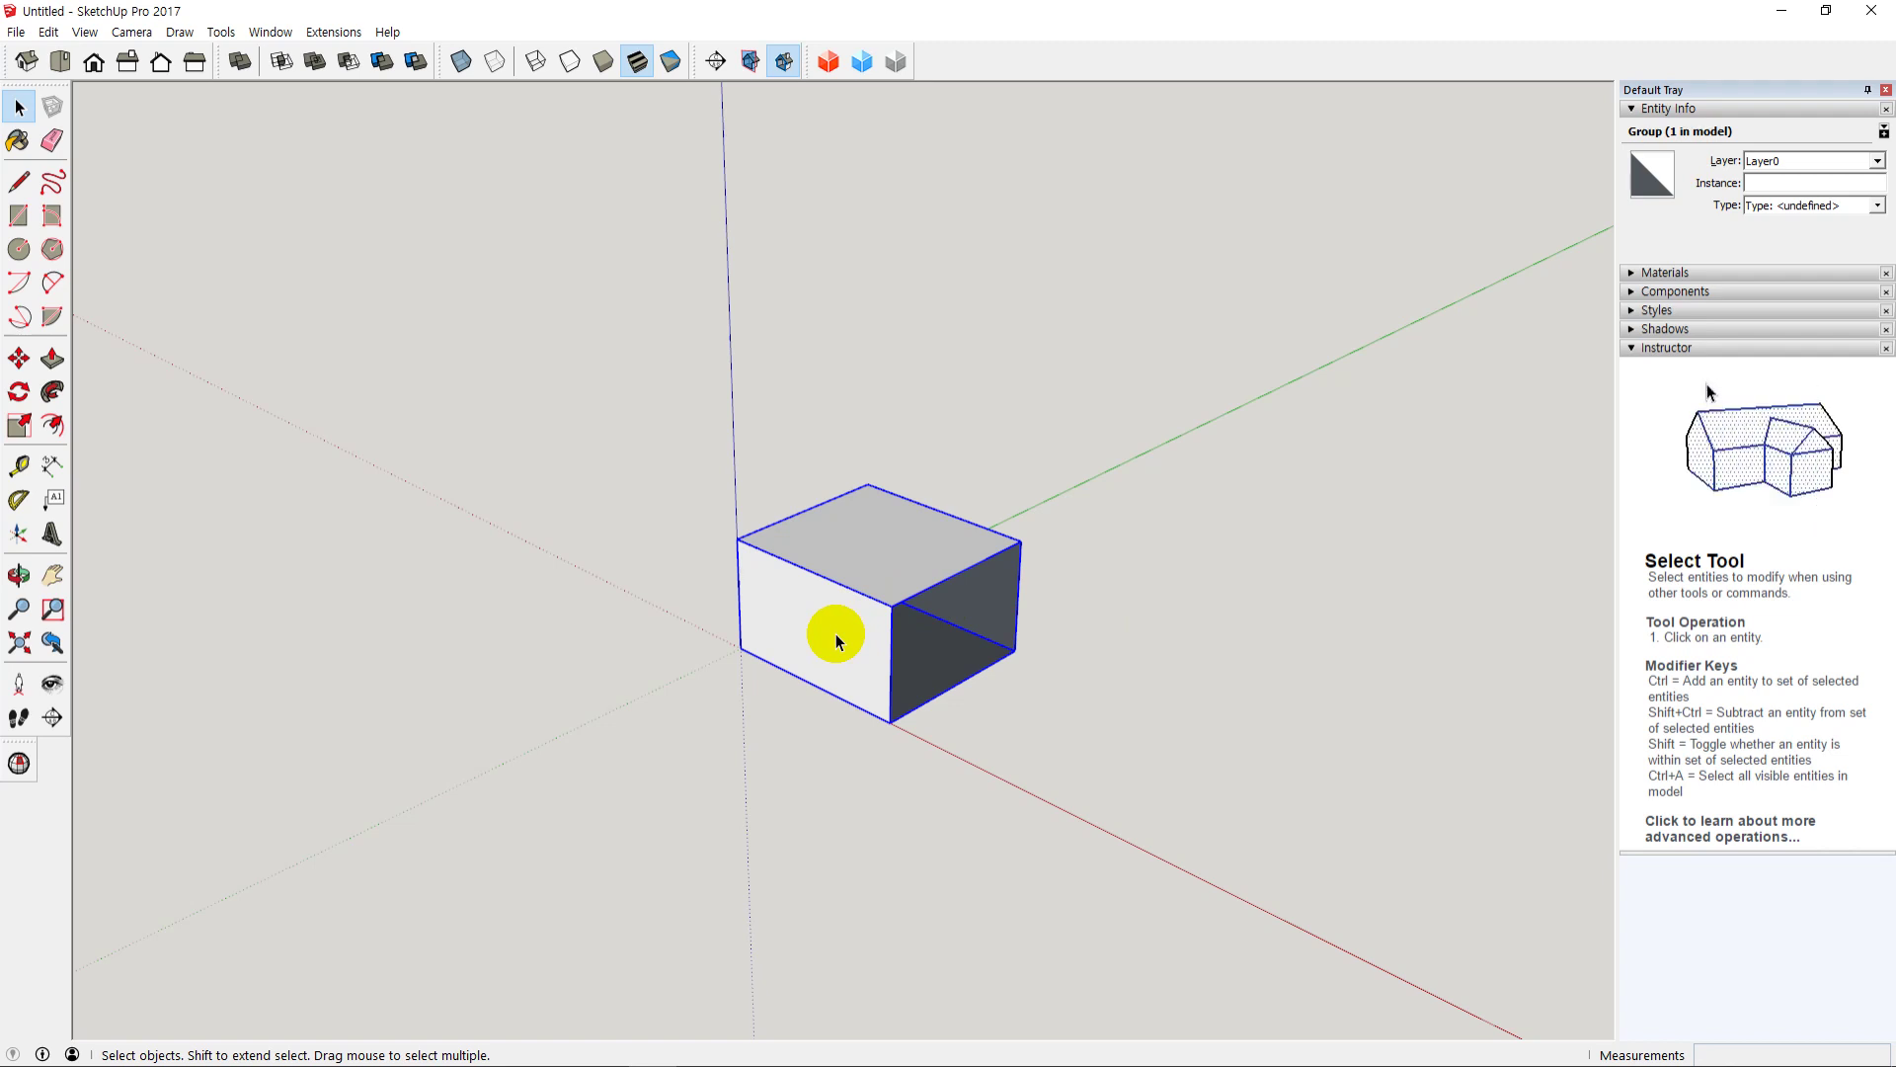
{"action": "left_click", "coordinate": [1175, 632]}
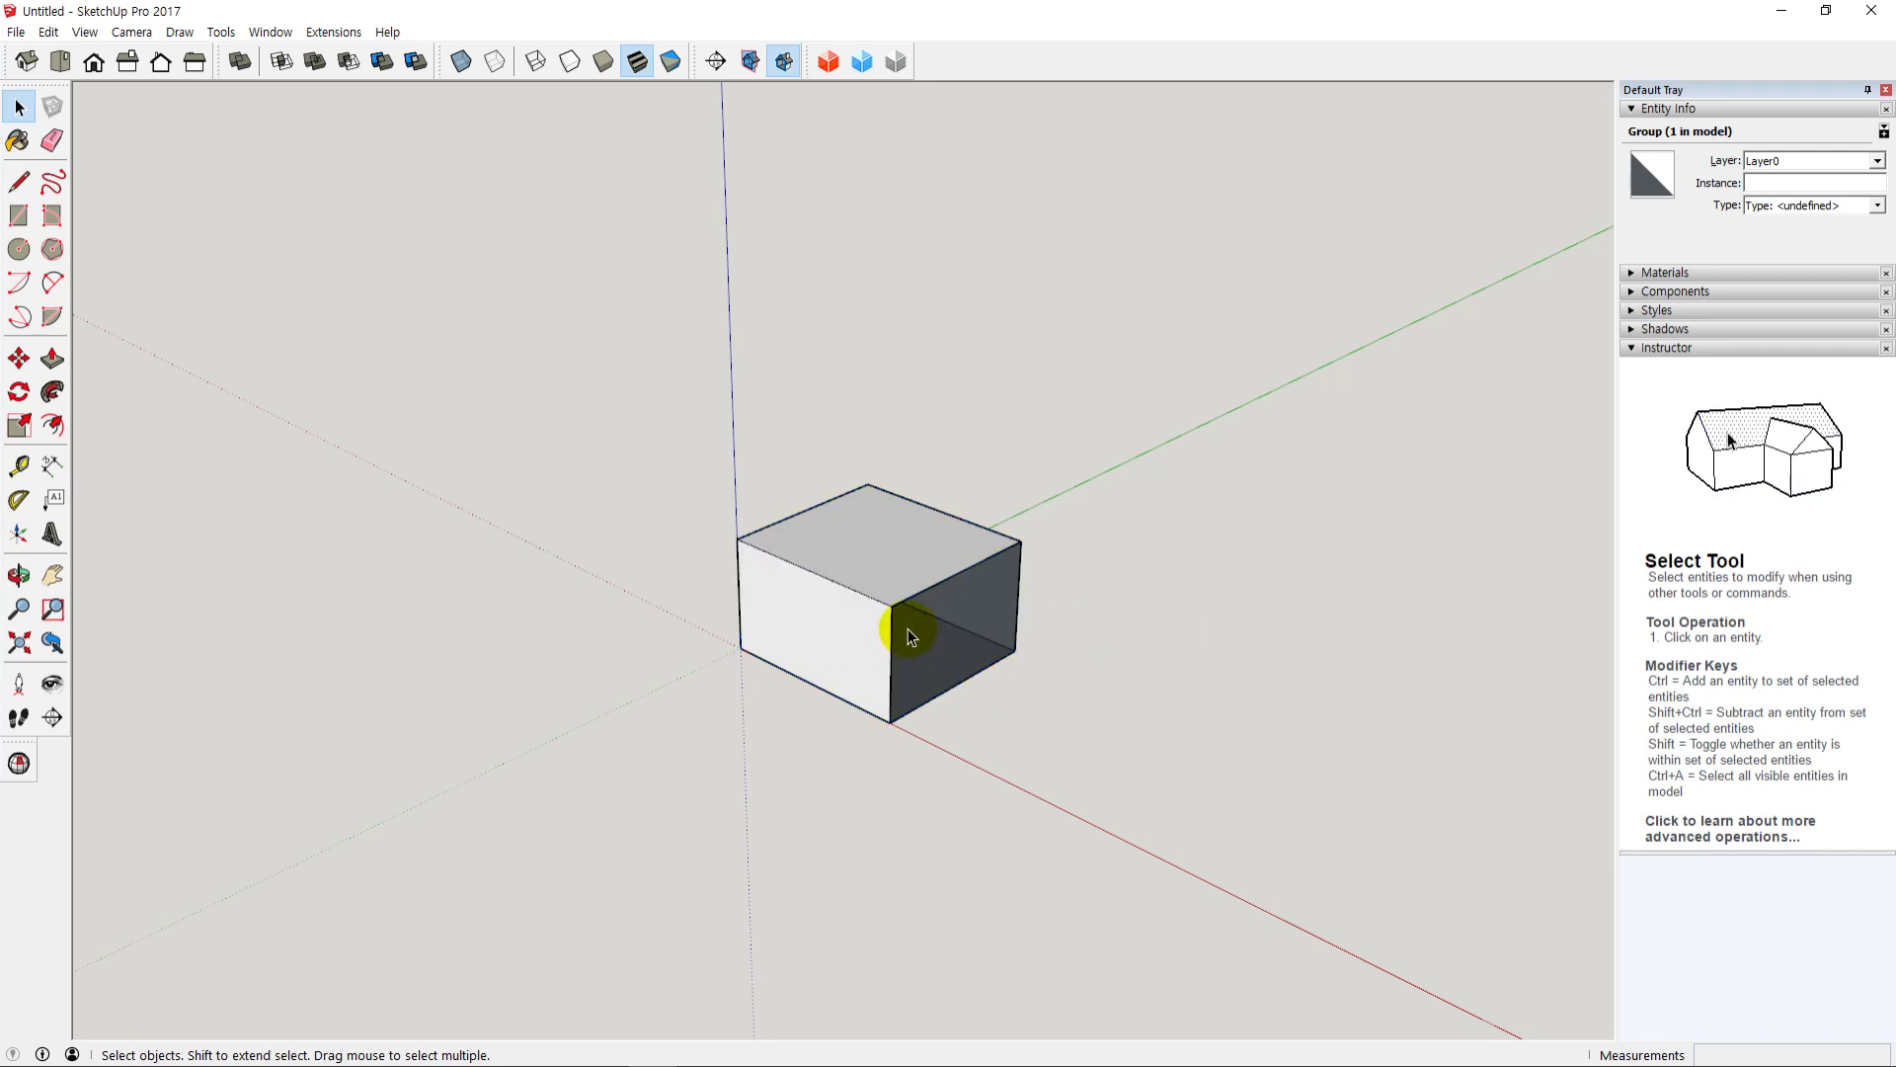
Step: Undock the Solid Inspector² toolbar into the drawing area and run the inspector on the open box group
{"action": "left_click", "coordinate": [908, 628]}
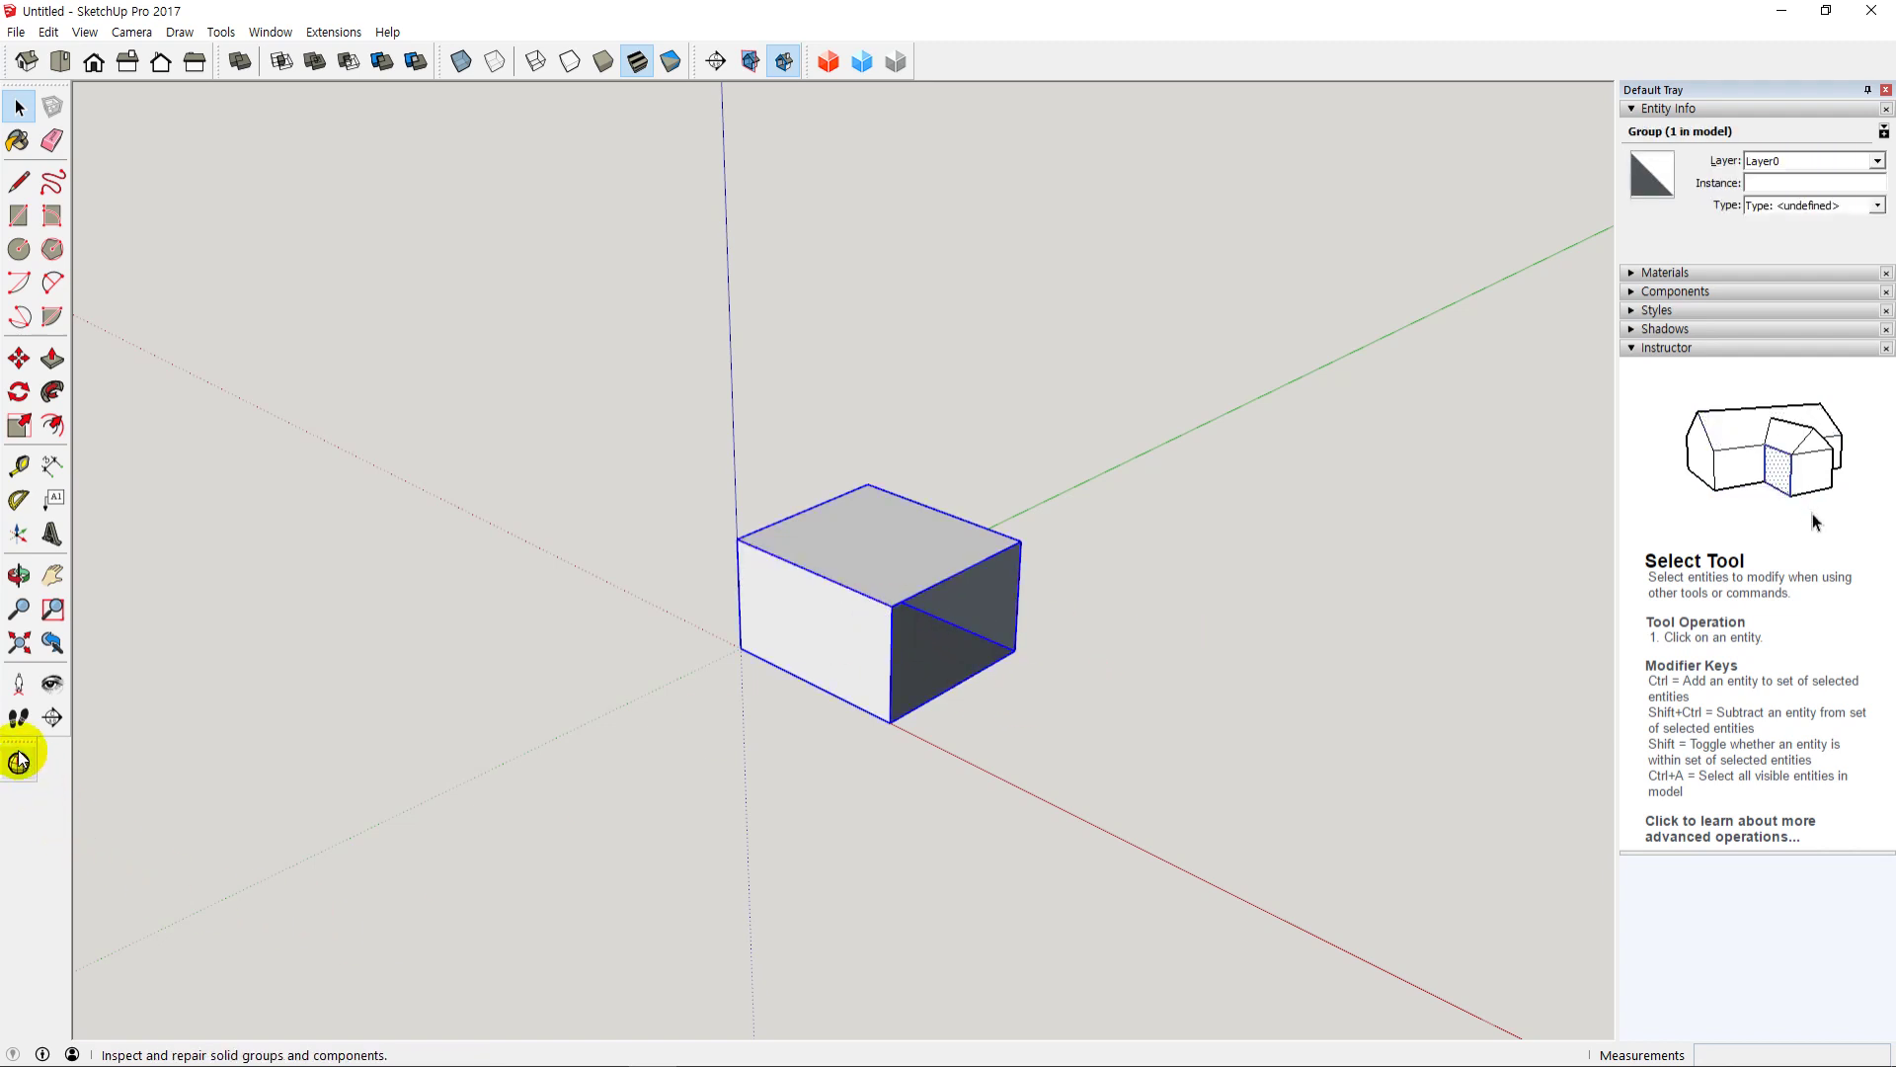
{"action": "left_click_drag", "start_coordinate": [21, 758], "coordinate": [364, 506]}
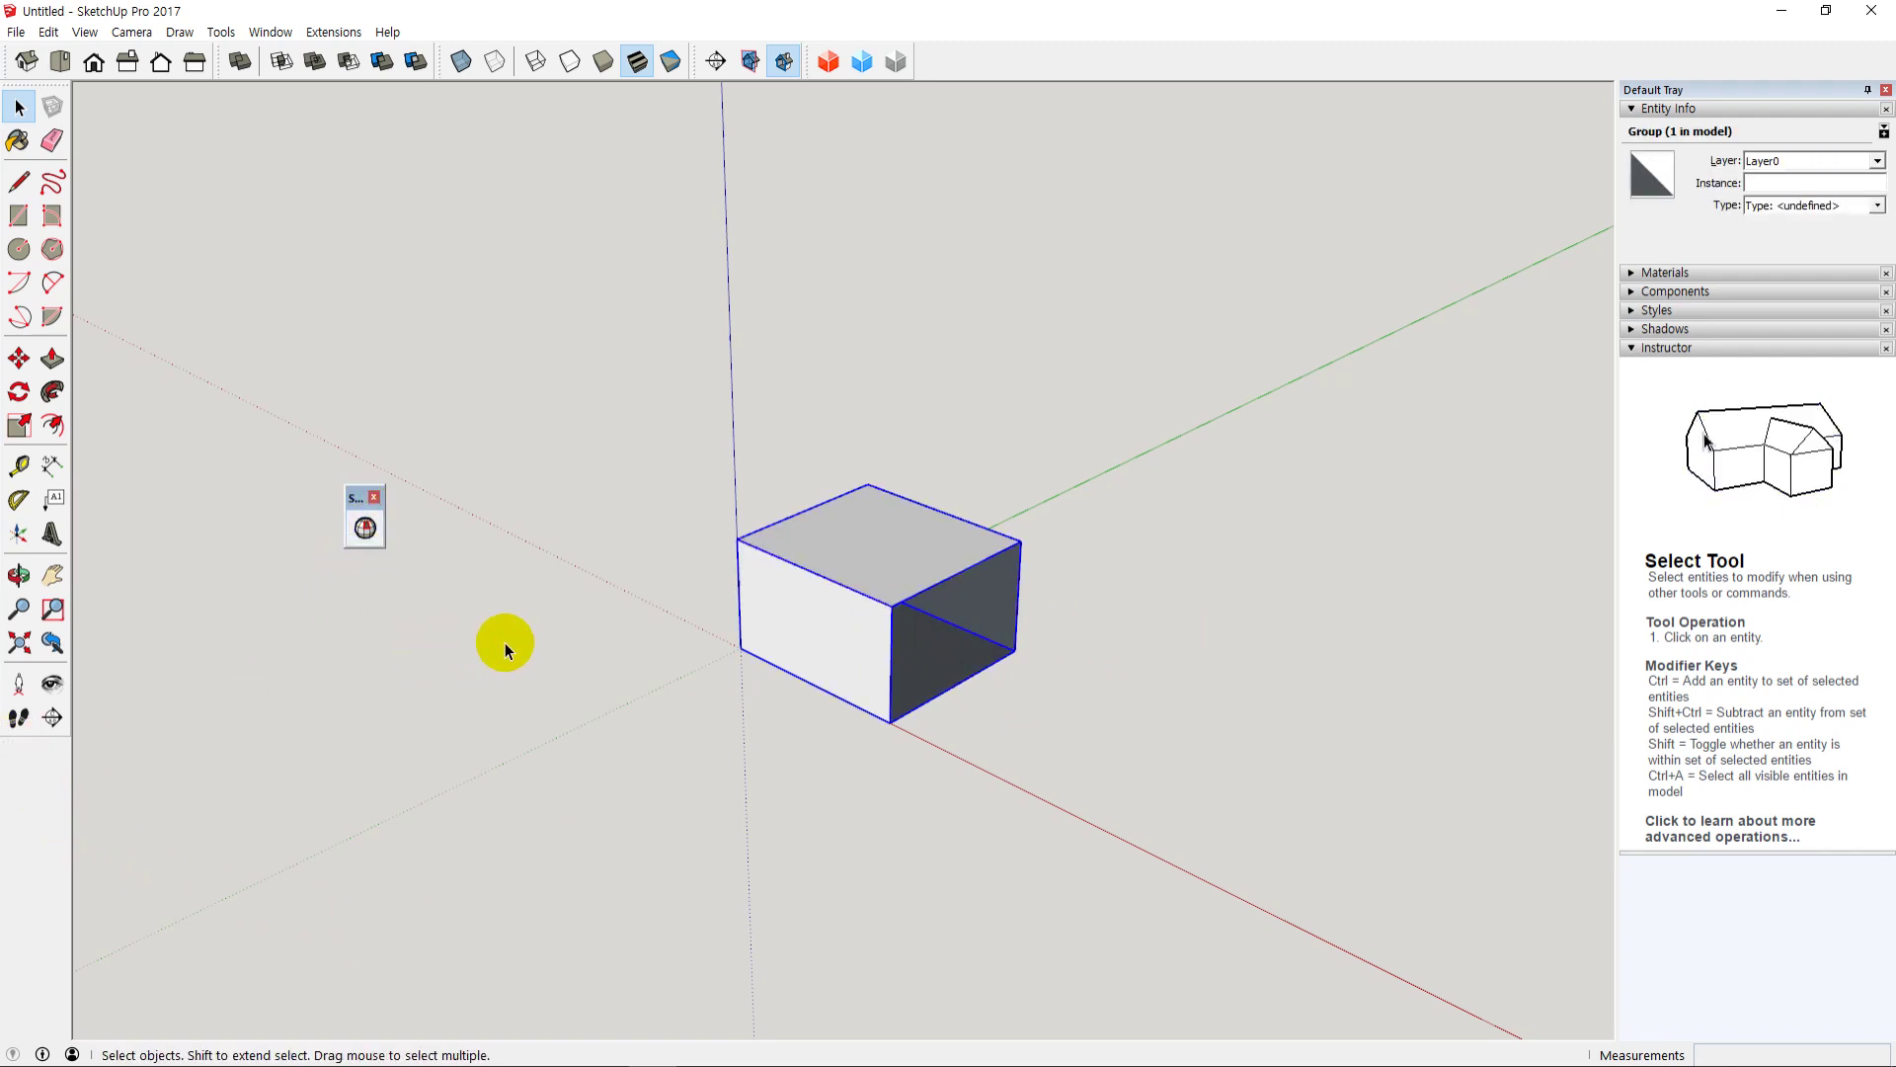
{"action": "left_click", "coordinate": [365, 528]}
{"action": "left_click_drag", "start_coordinate": [991, 310], "coordinate": [976, 286]}
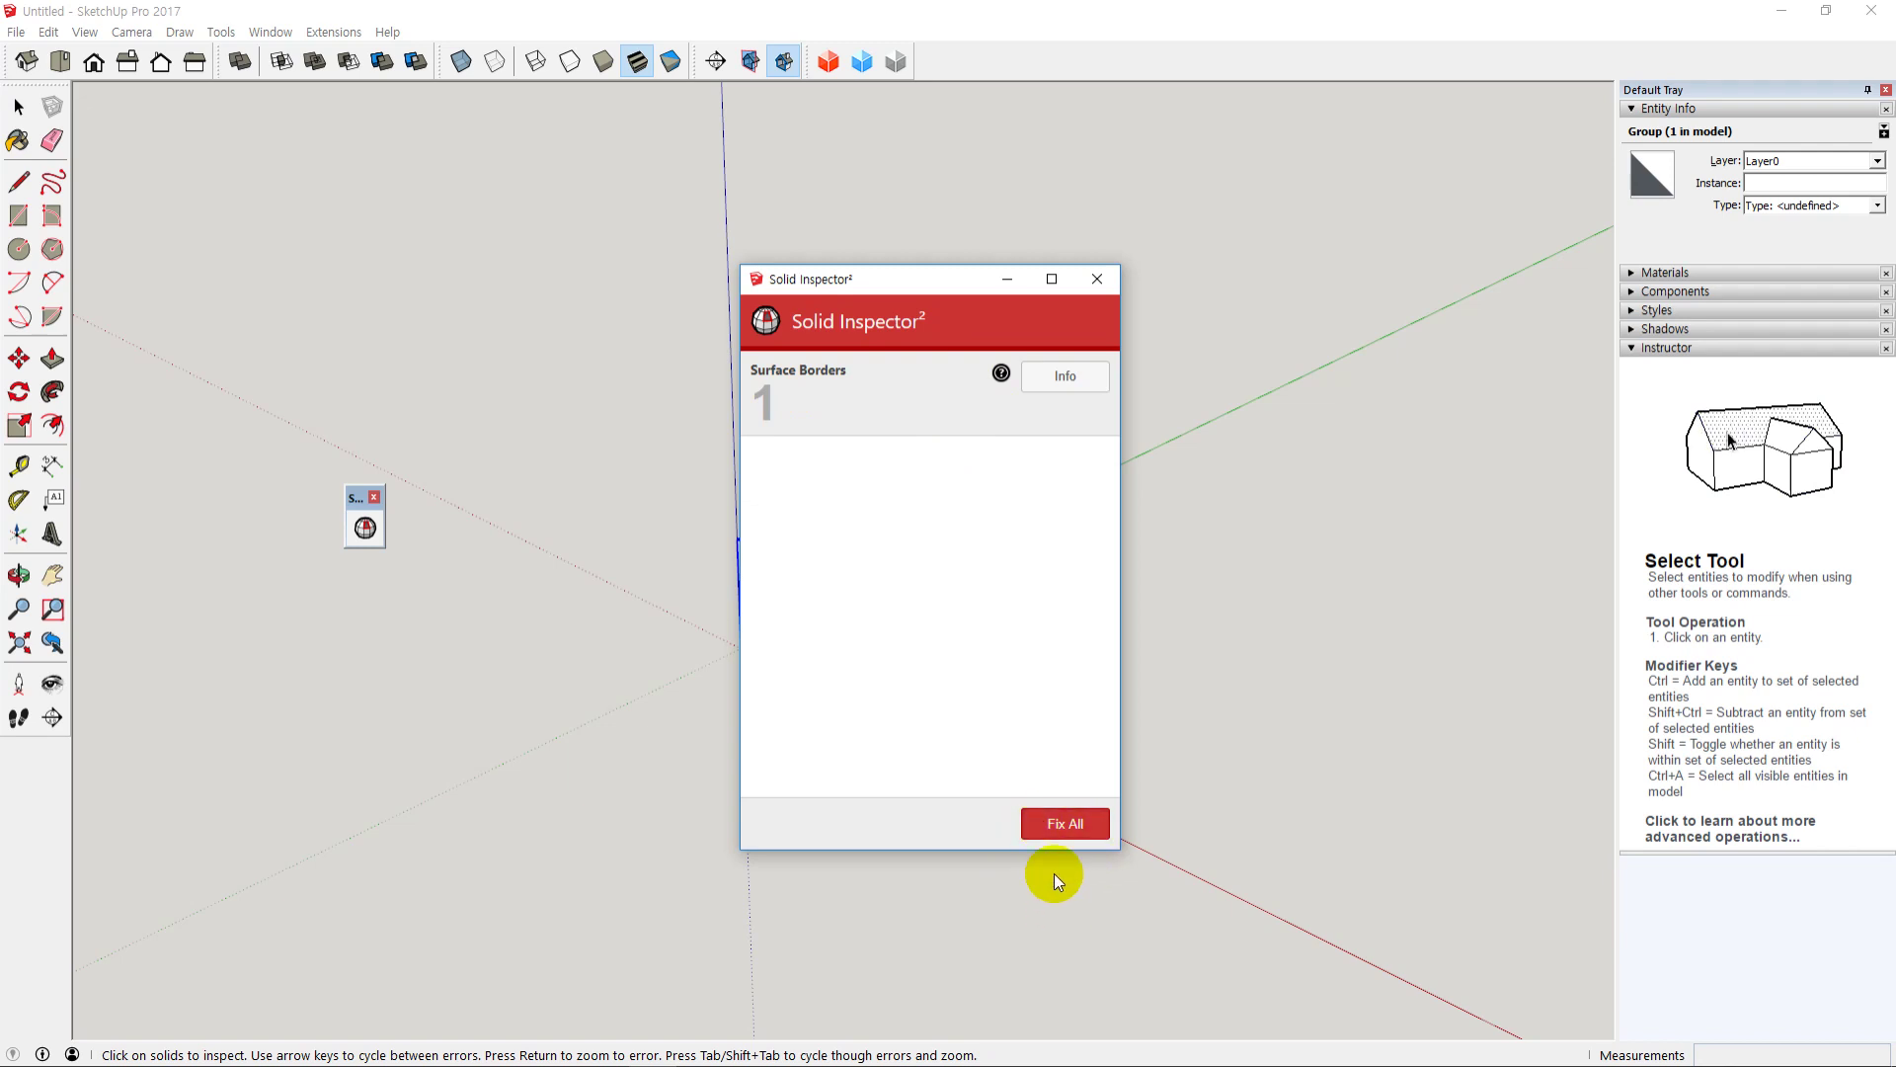
Step: Try twice to repair the open box automatically with Solid Inspector²'s Fix All
{"action": "left_click", "coordinate": [1074, 823]}
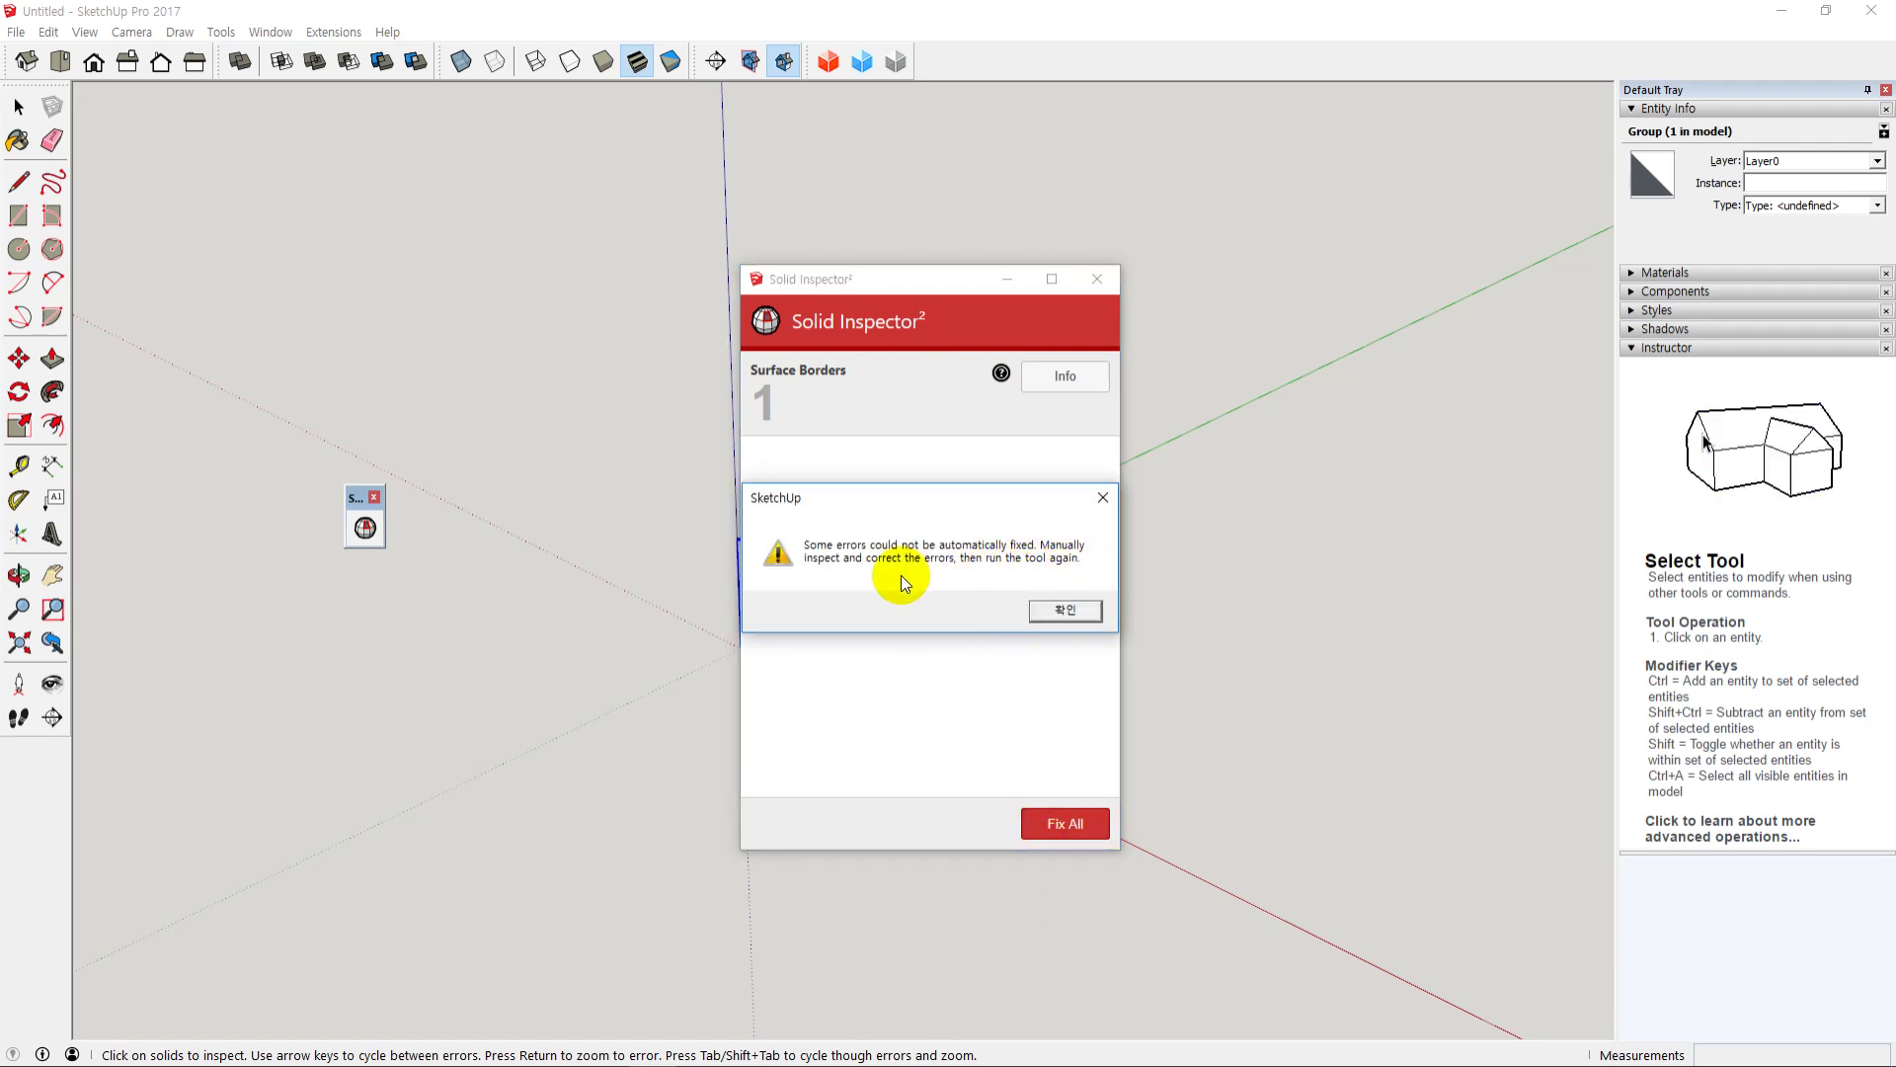
{"action": "left_click", "coordinate": [1055, 611]}
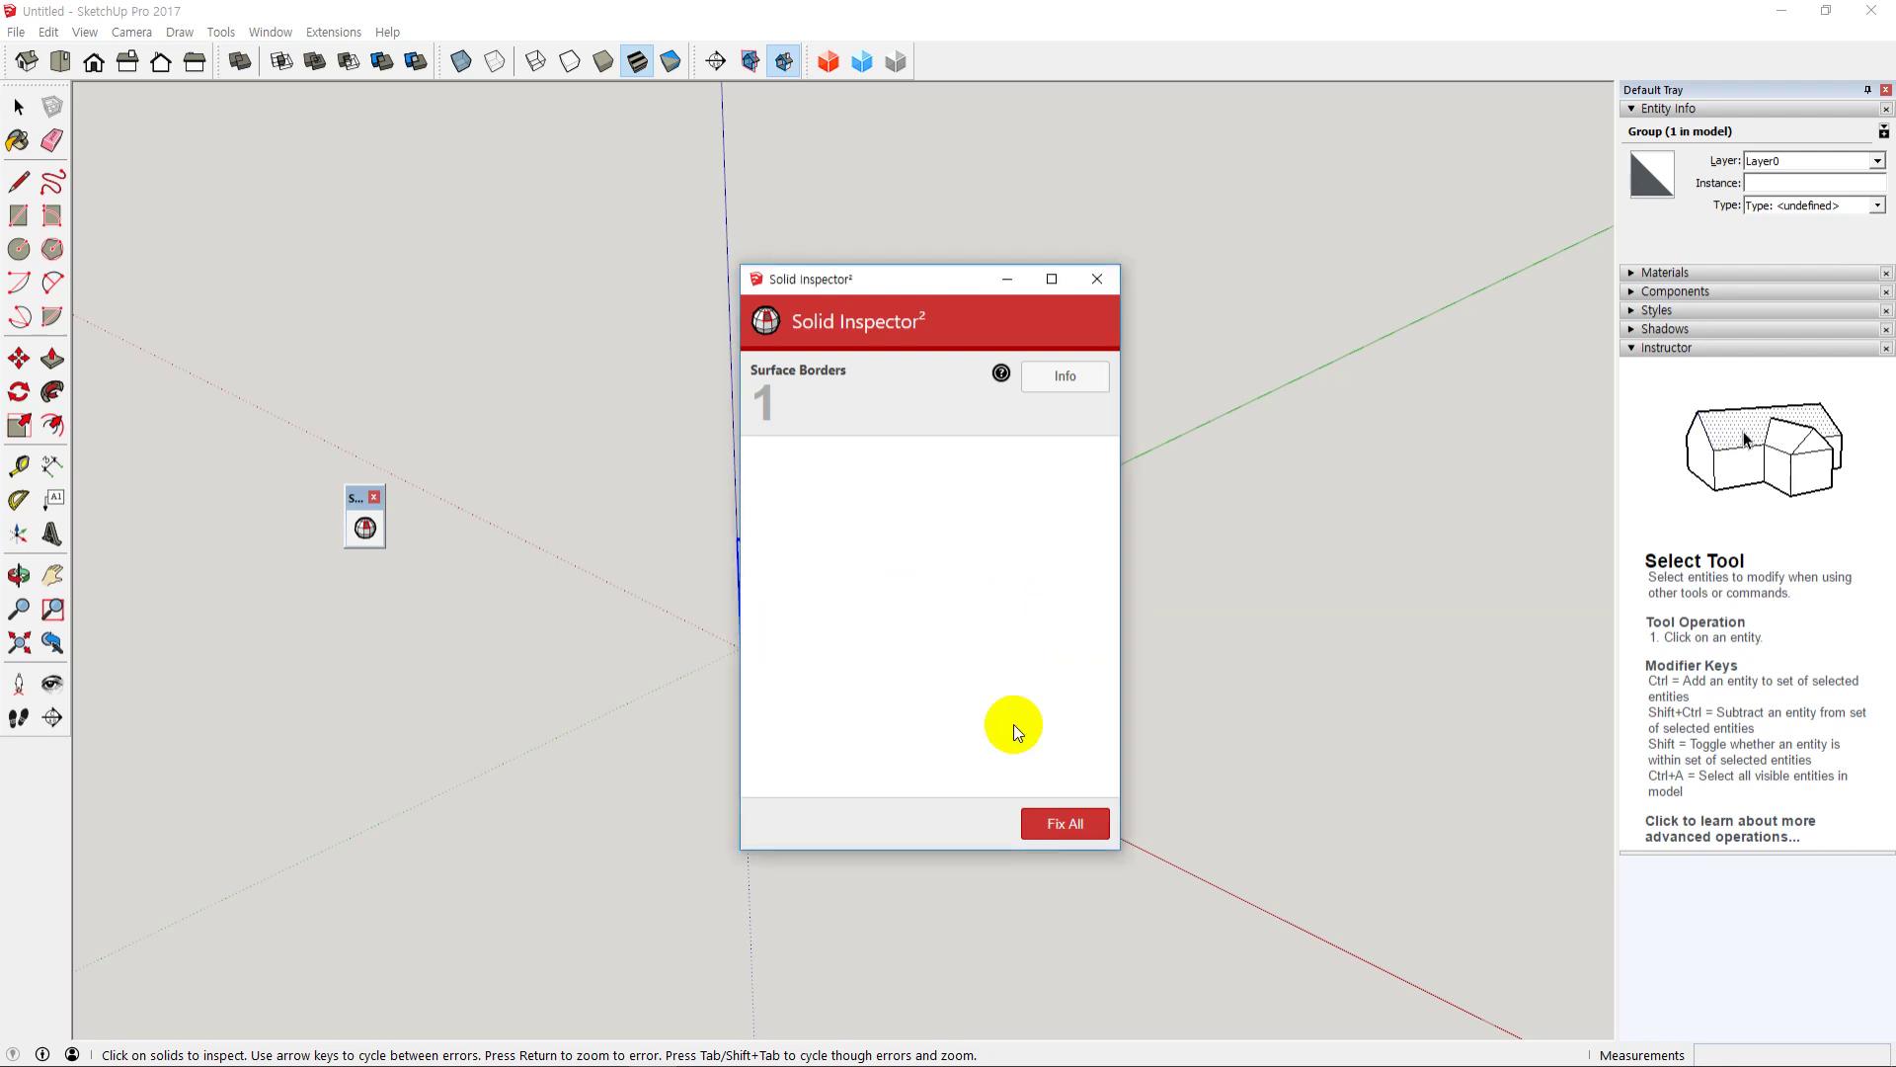
{"action": "left_click", "coordinate": [1039, 826]}
{"action": "left_click", "coordinate": [1057, 608]}
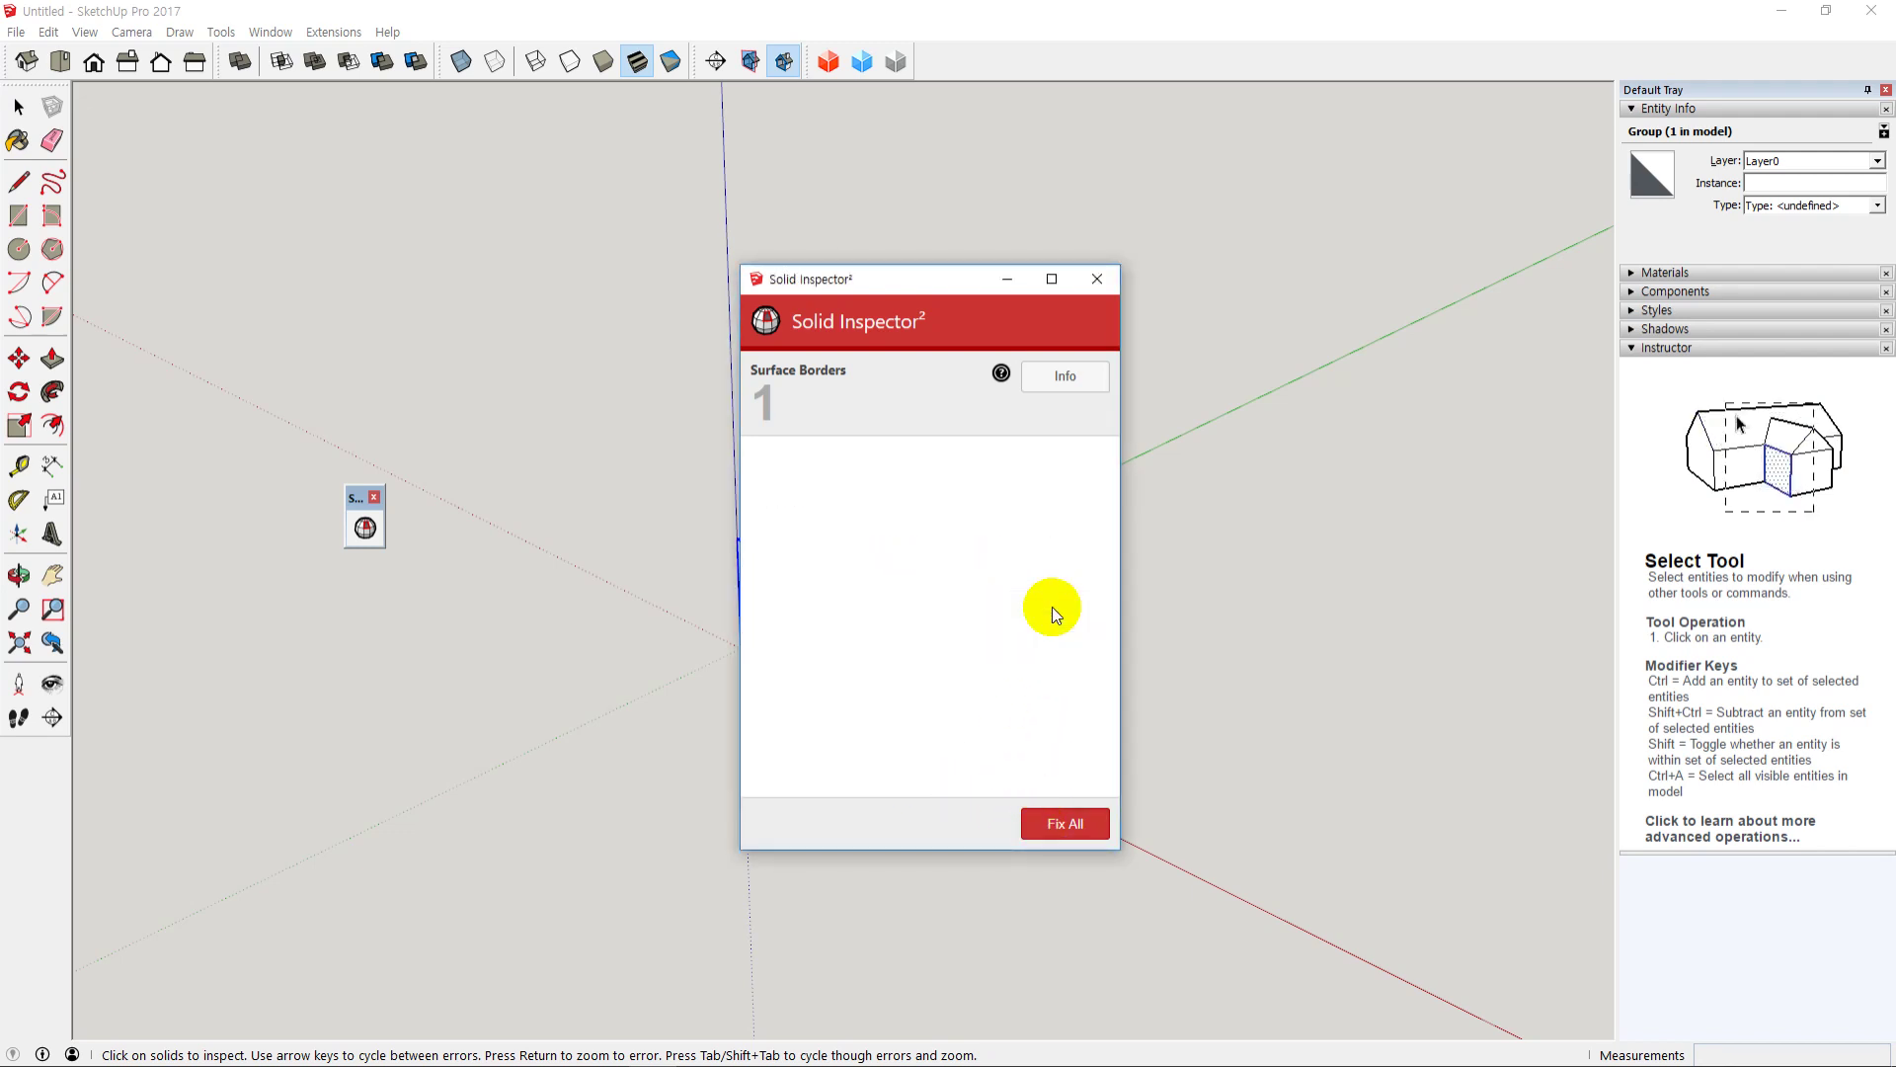
Step: Highlight the Surface Borders error, uncover the box to see where it lies, and close Solid Inspector²
{"action": "left_click", "coordinate": [826, 380]}
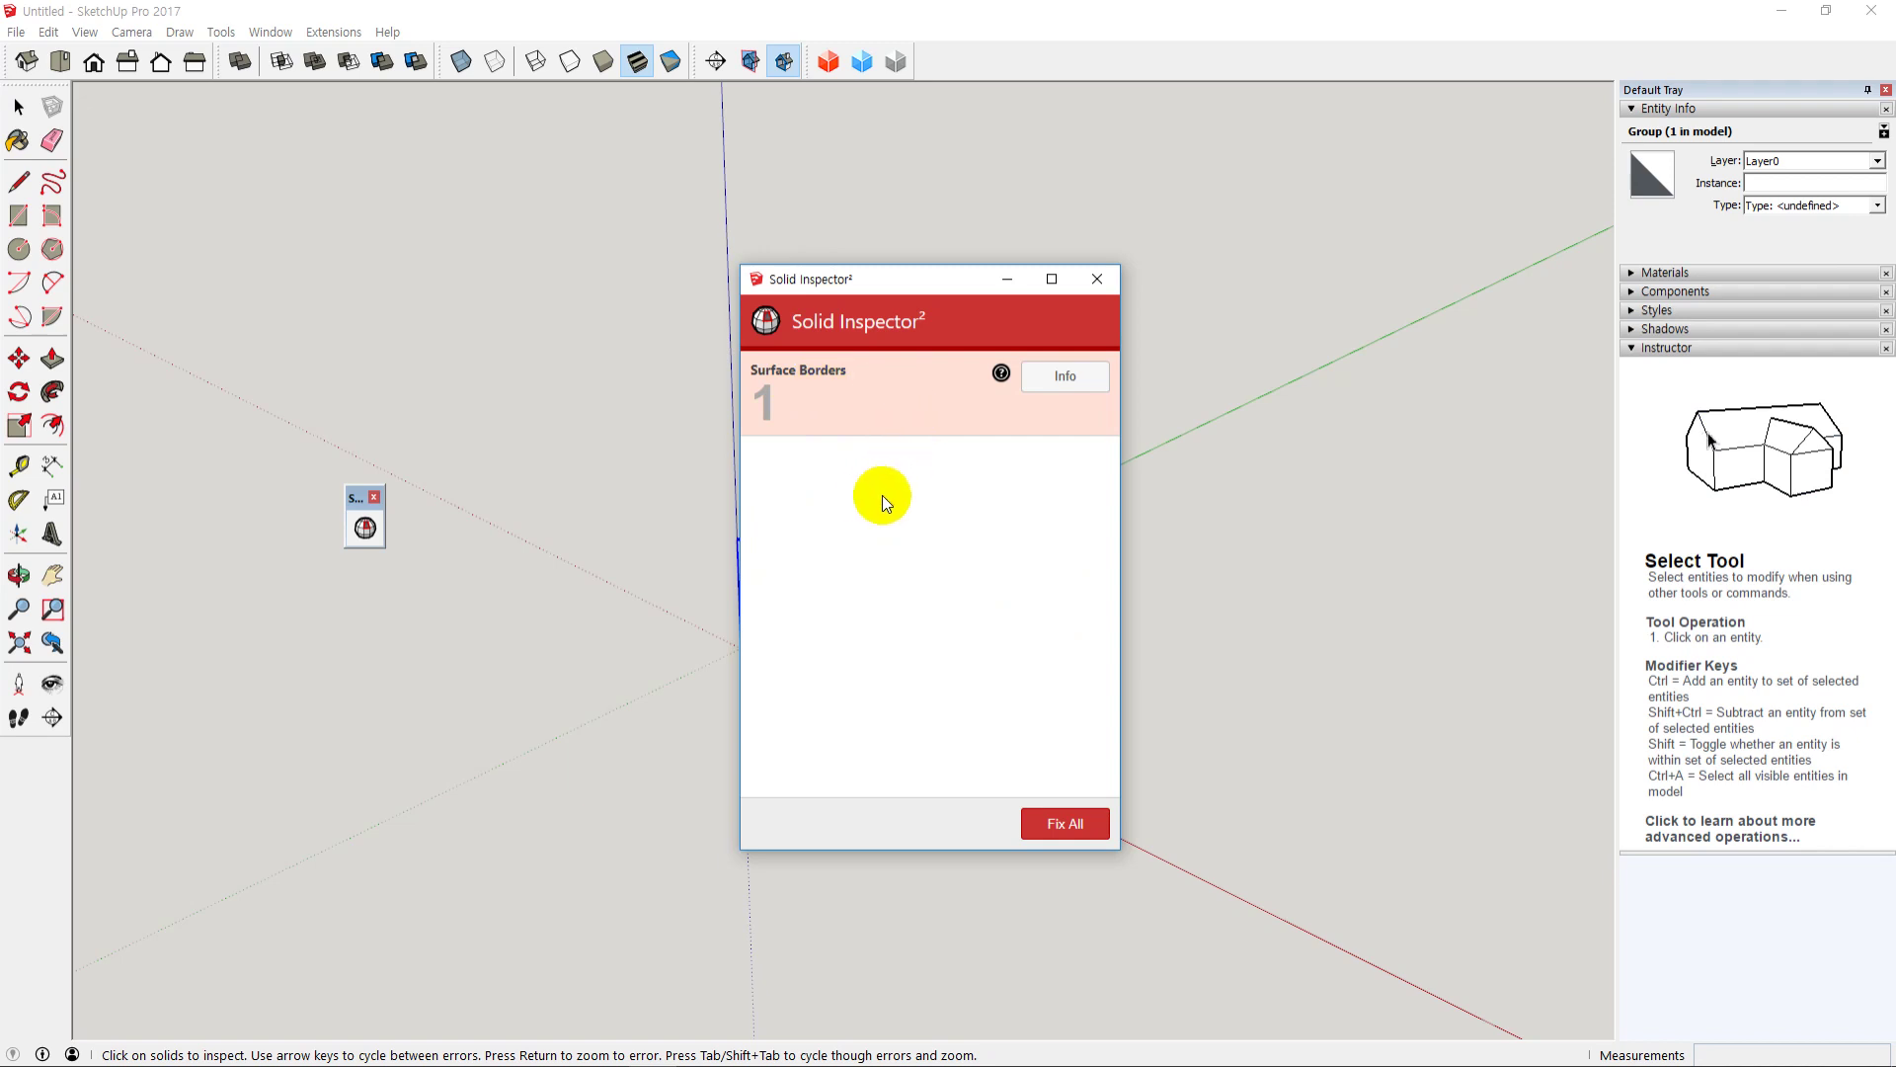
{"action": "left_click_drag", "start_coordinate": [923, 281], "coordinate": [529, 314]}
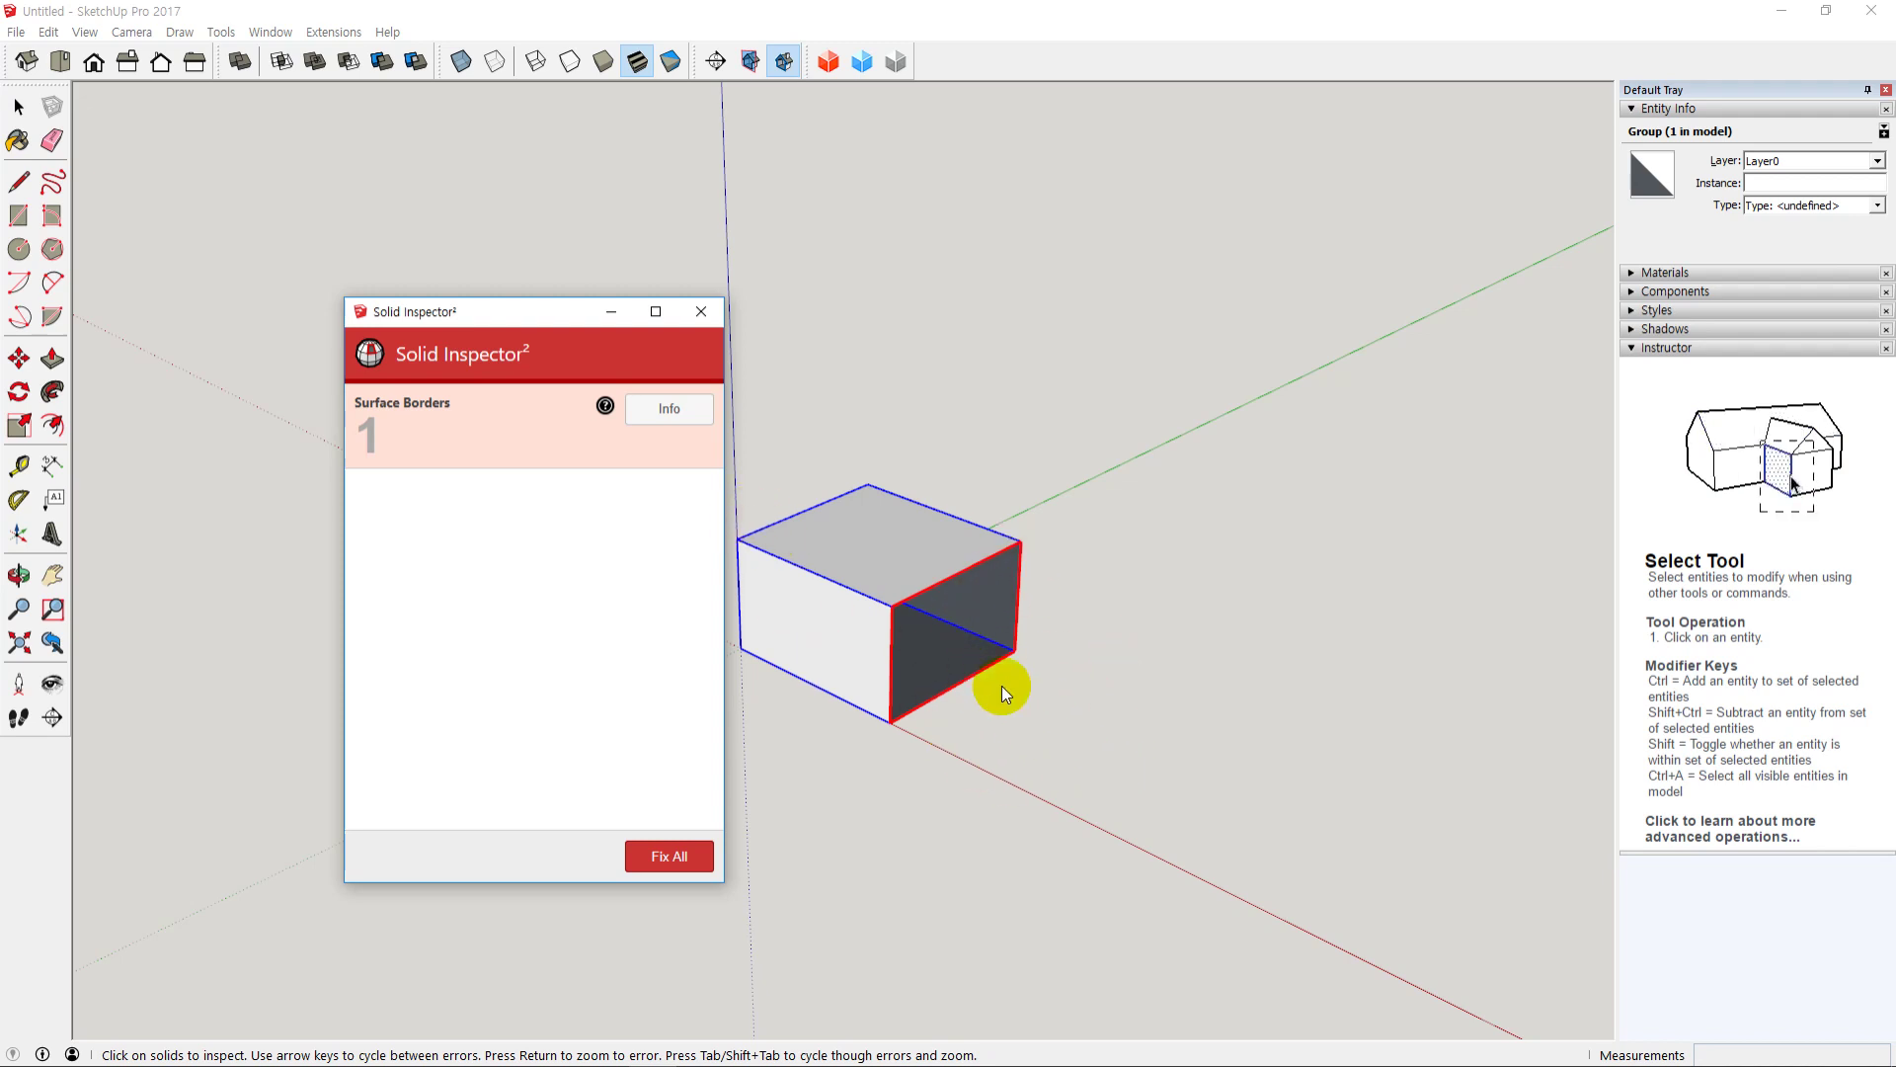
{"action": "left_click", "coordinate": [702, 311]}
Step: Explode the open box group and retrace the open side's upper edge with the Line tool to restore the missing face
{"action": "middle_click_drag", "start_coordinate": [1160, 821], "coordinate": [979, 699]}
{"action": "right_click", "coordinate": [893, 561]}
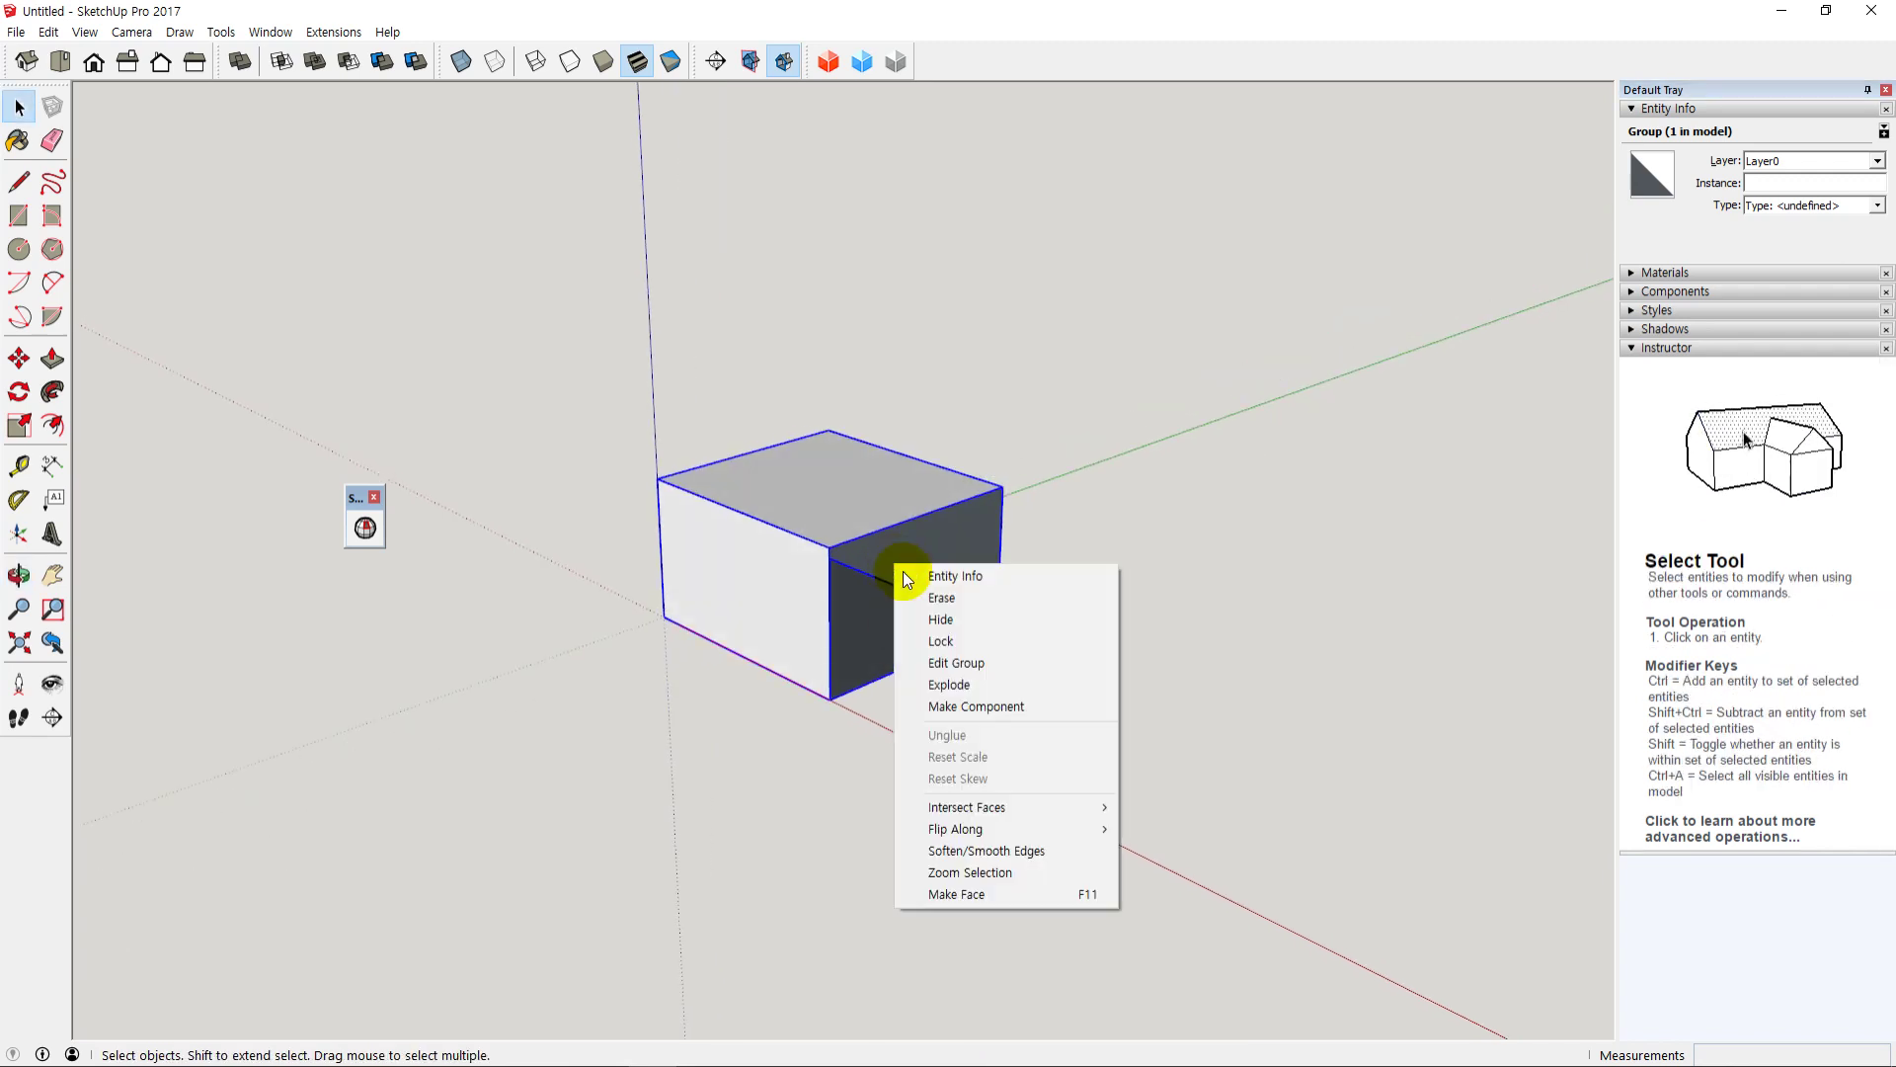
{"action": "left_click", "coordinate": [979, 688]}
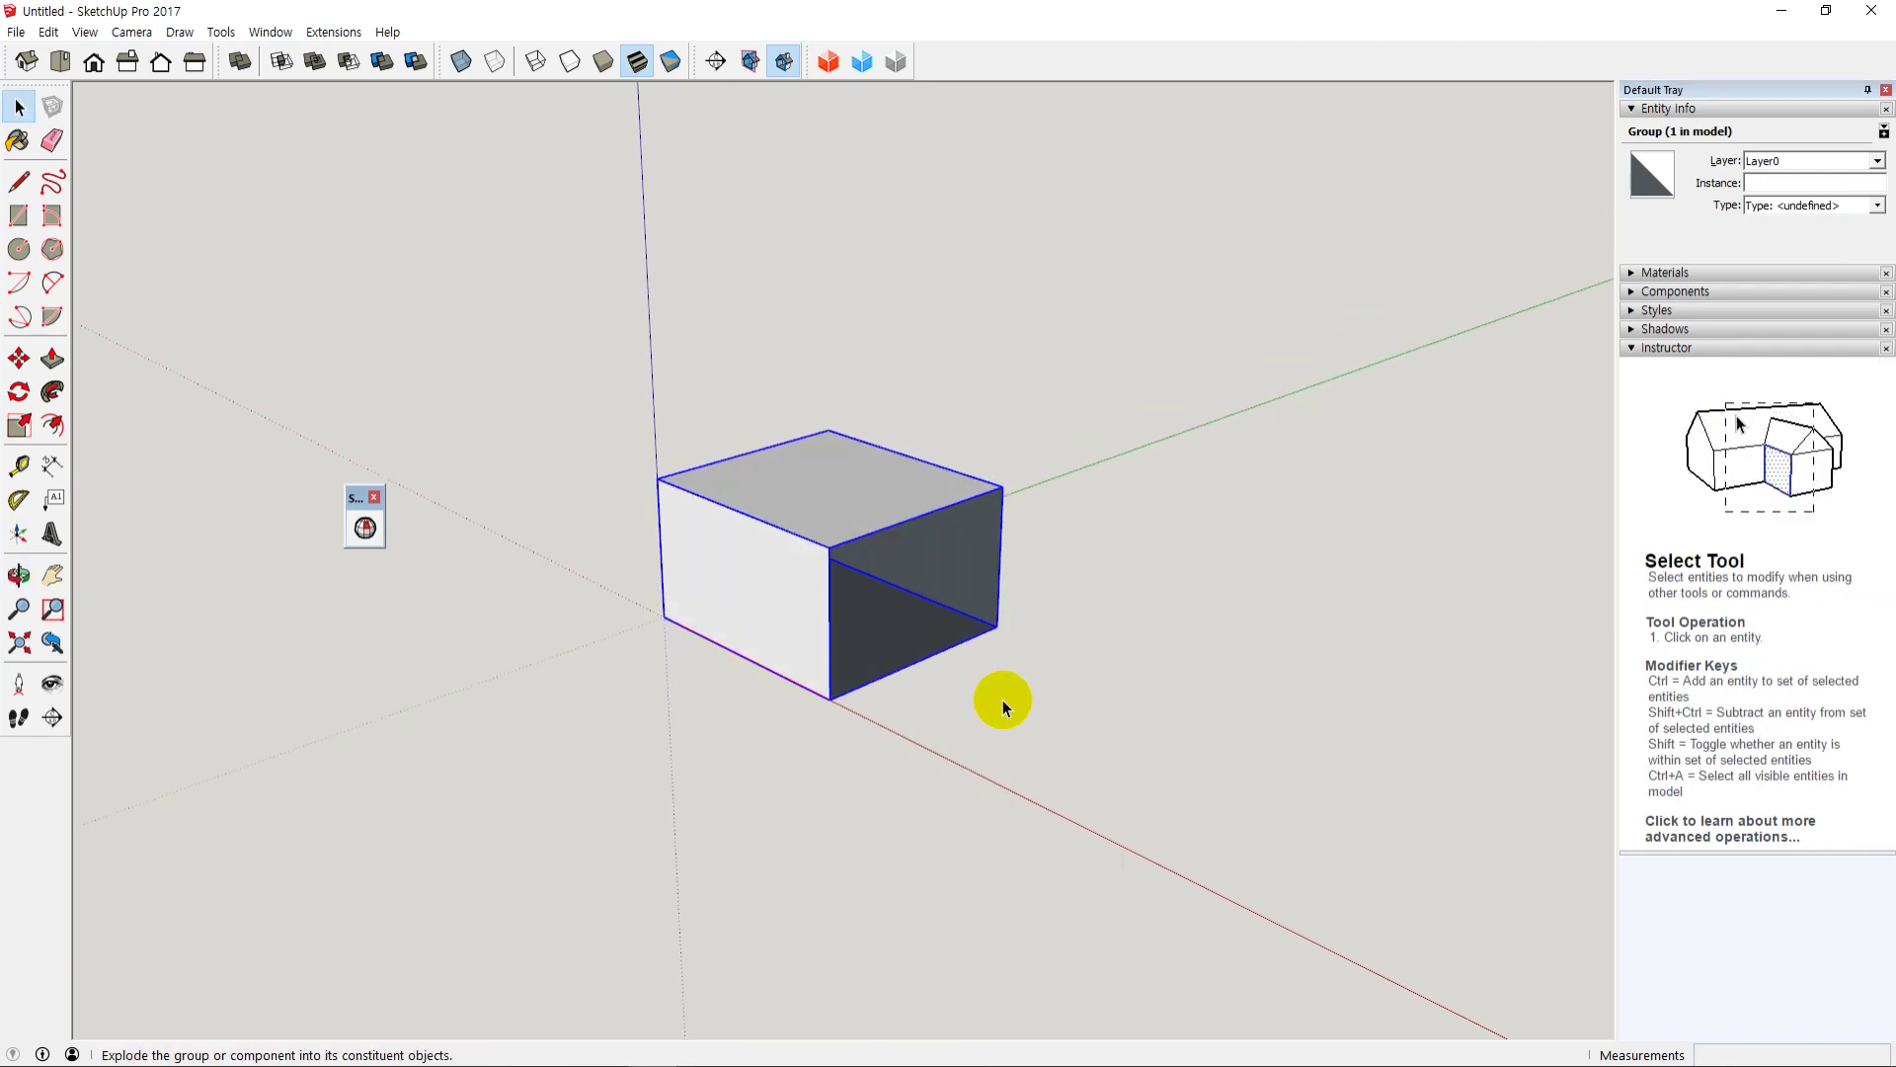
{"action": "left_click", "coordinate": [1077, 737]}
{"action": "key", "text": "l"}
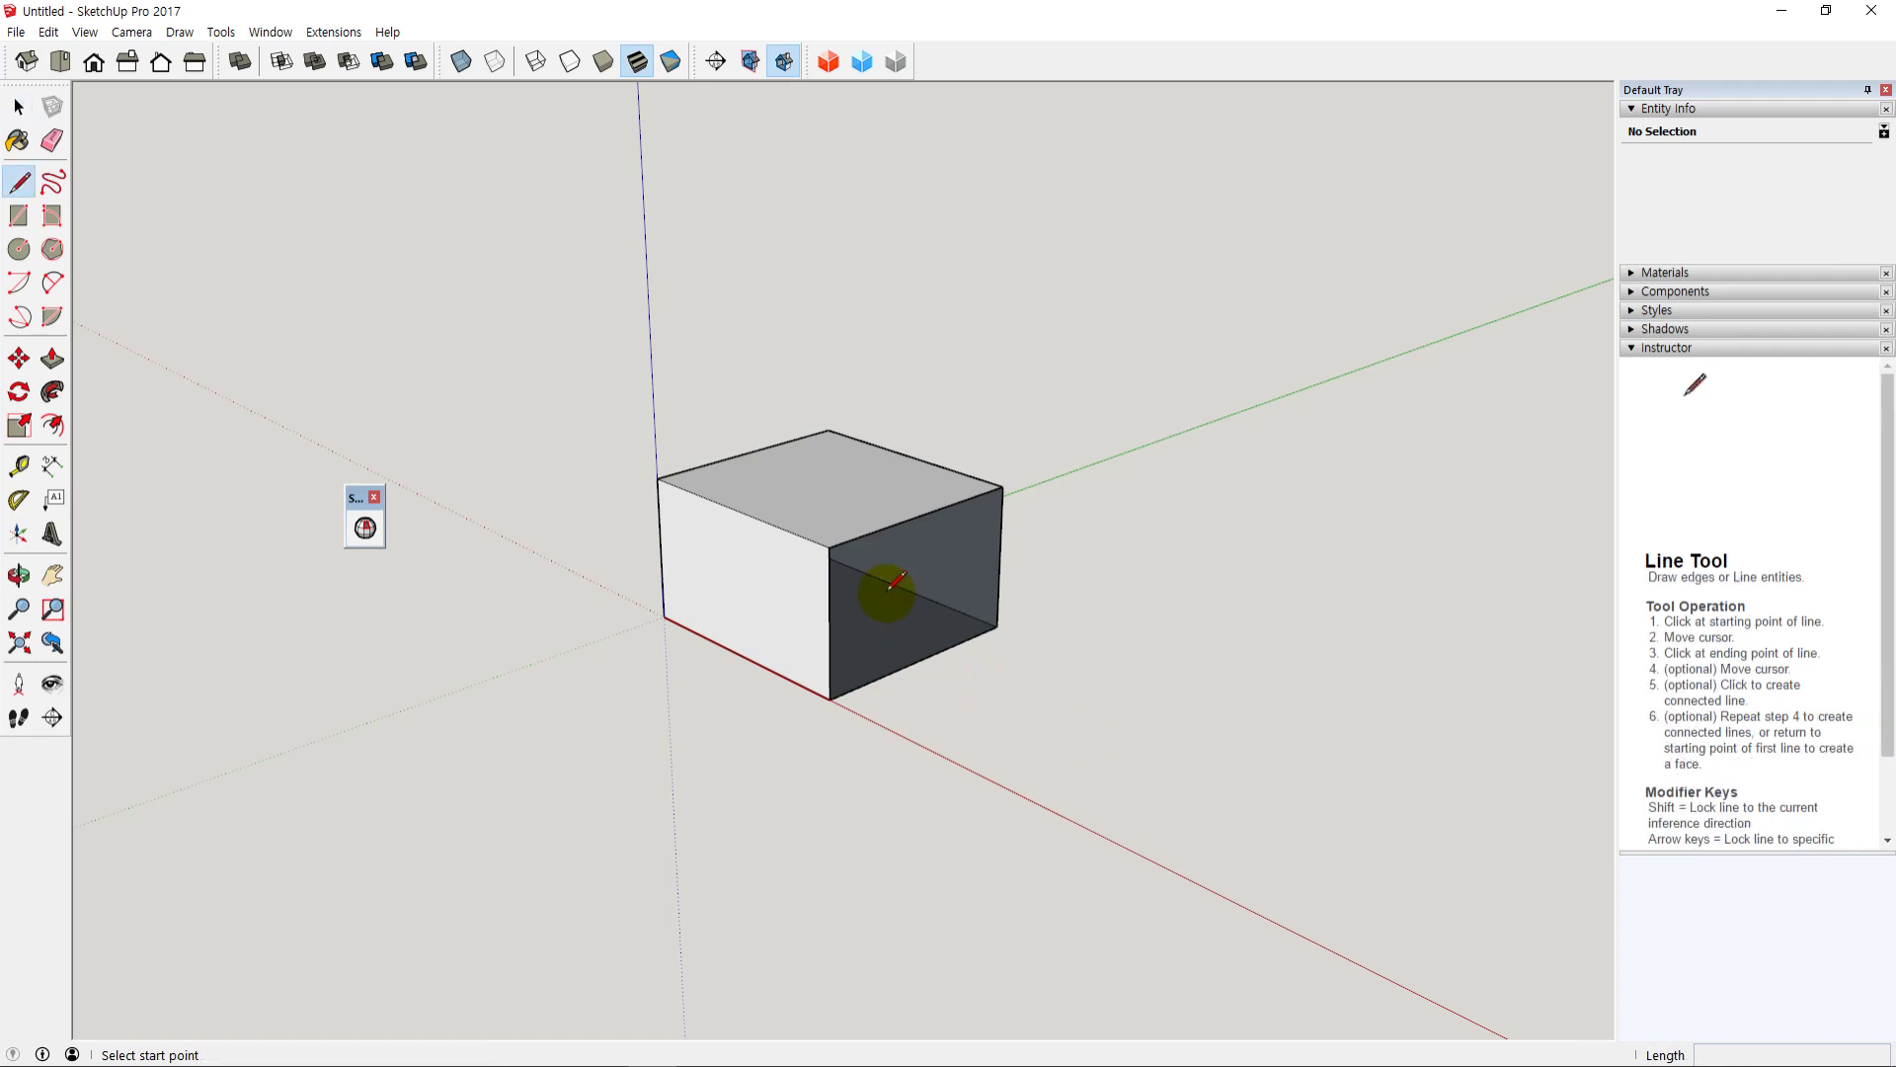
{"action": "left_click", "coordinate": [830, 546]}
{"action": "left_click", "coordinate": [1002, 486]}
{"action": "key", "text": "space"}
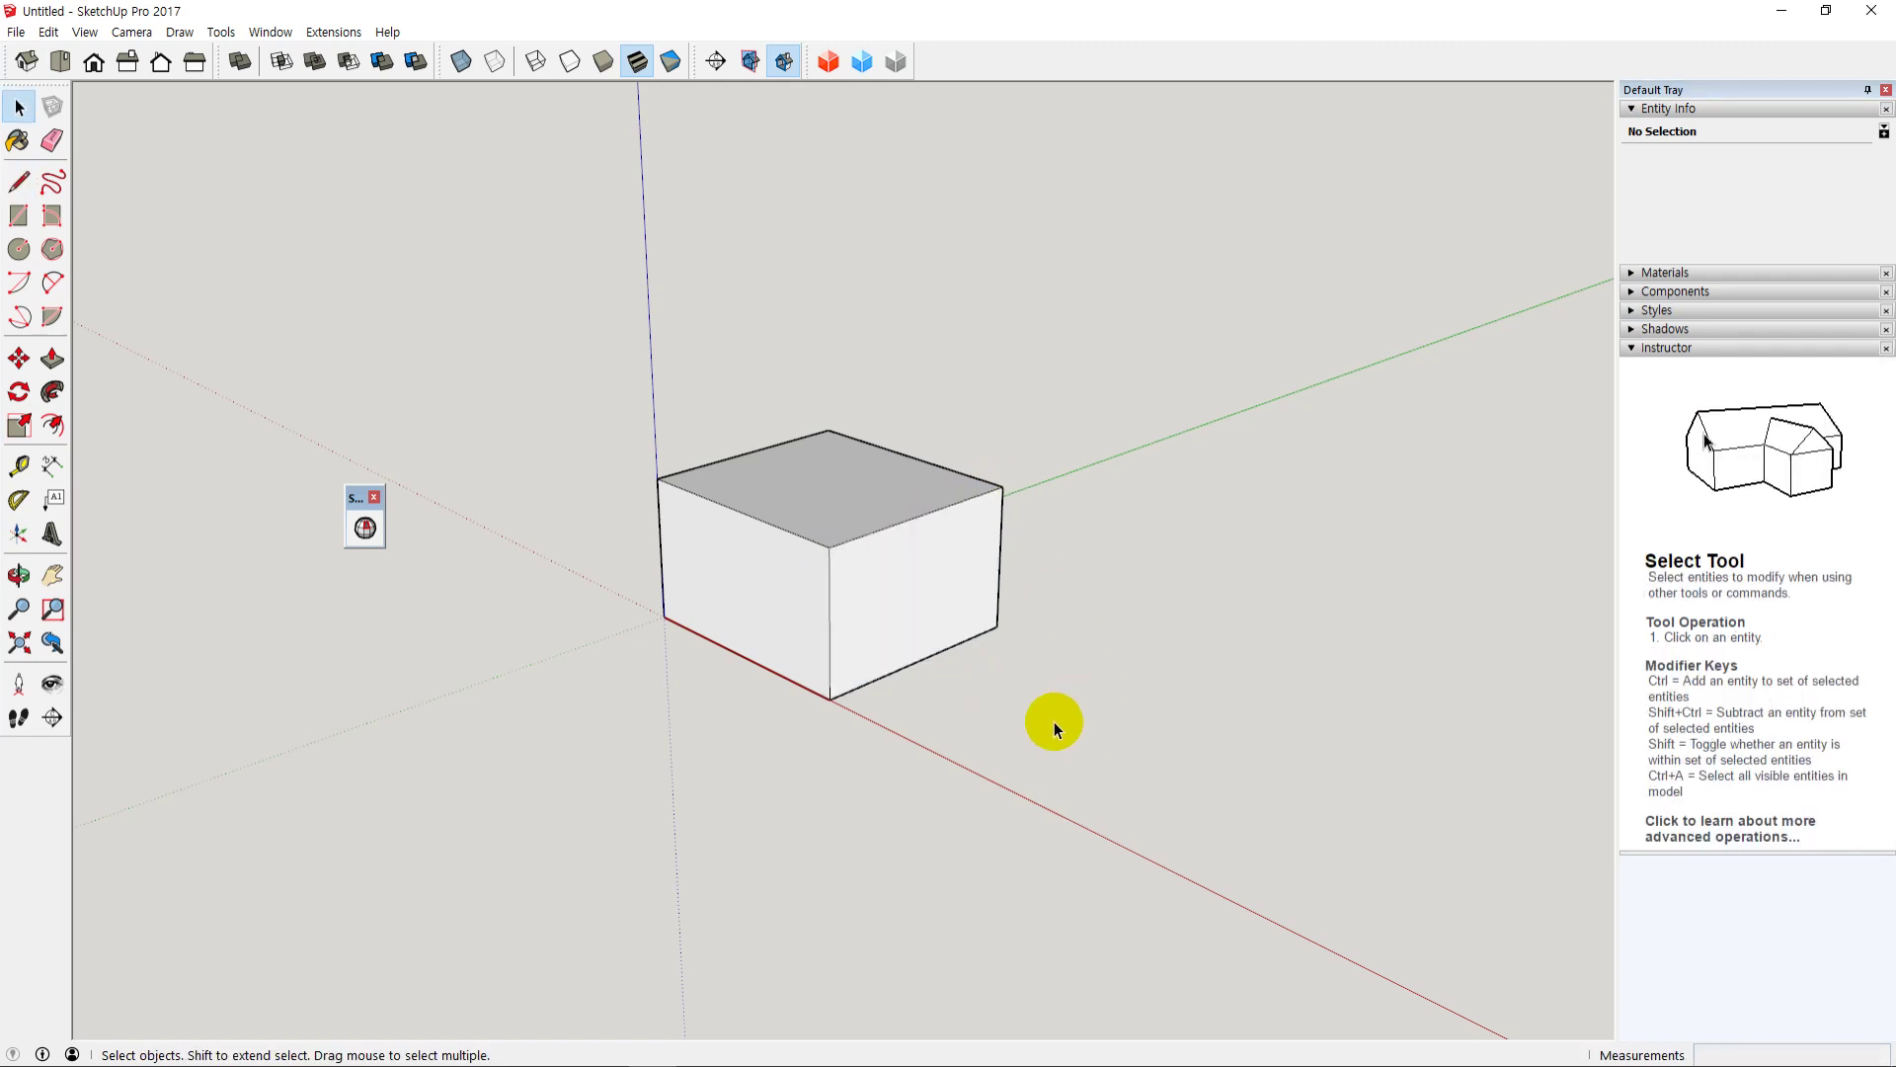
Step: Group the whole closed box, check it with Solid Inspector², and close the inspector
{"action": "key", "text": "ctrl+a"}
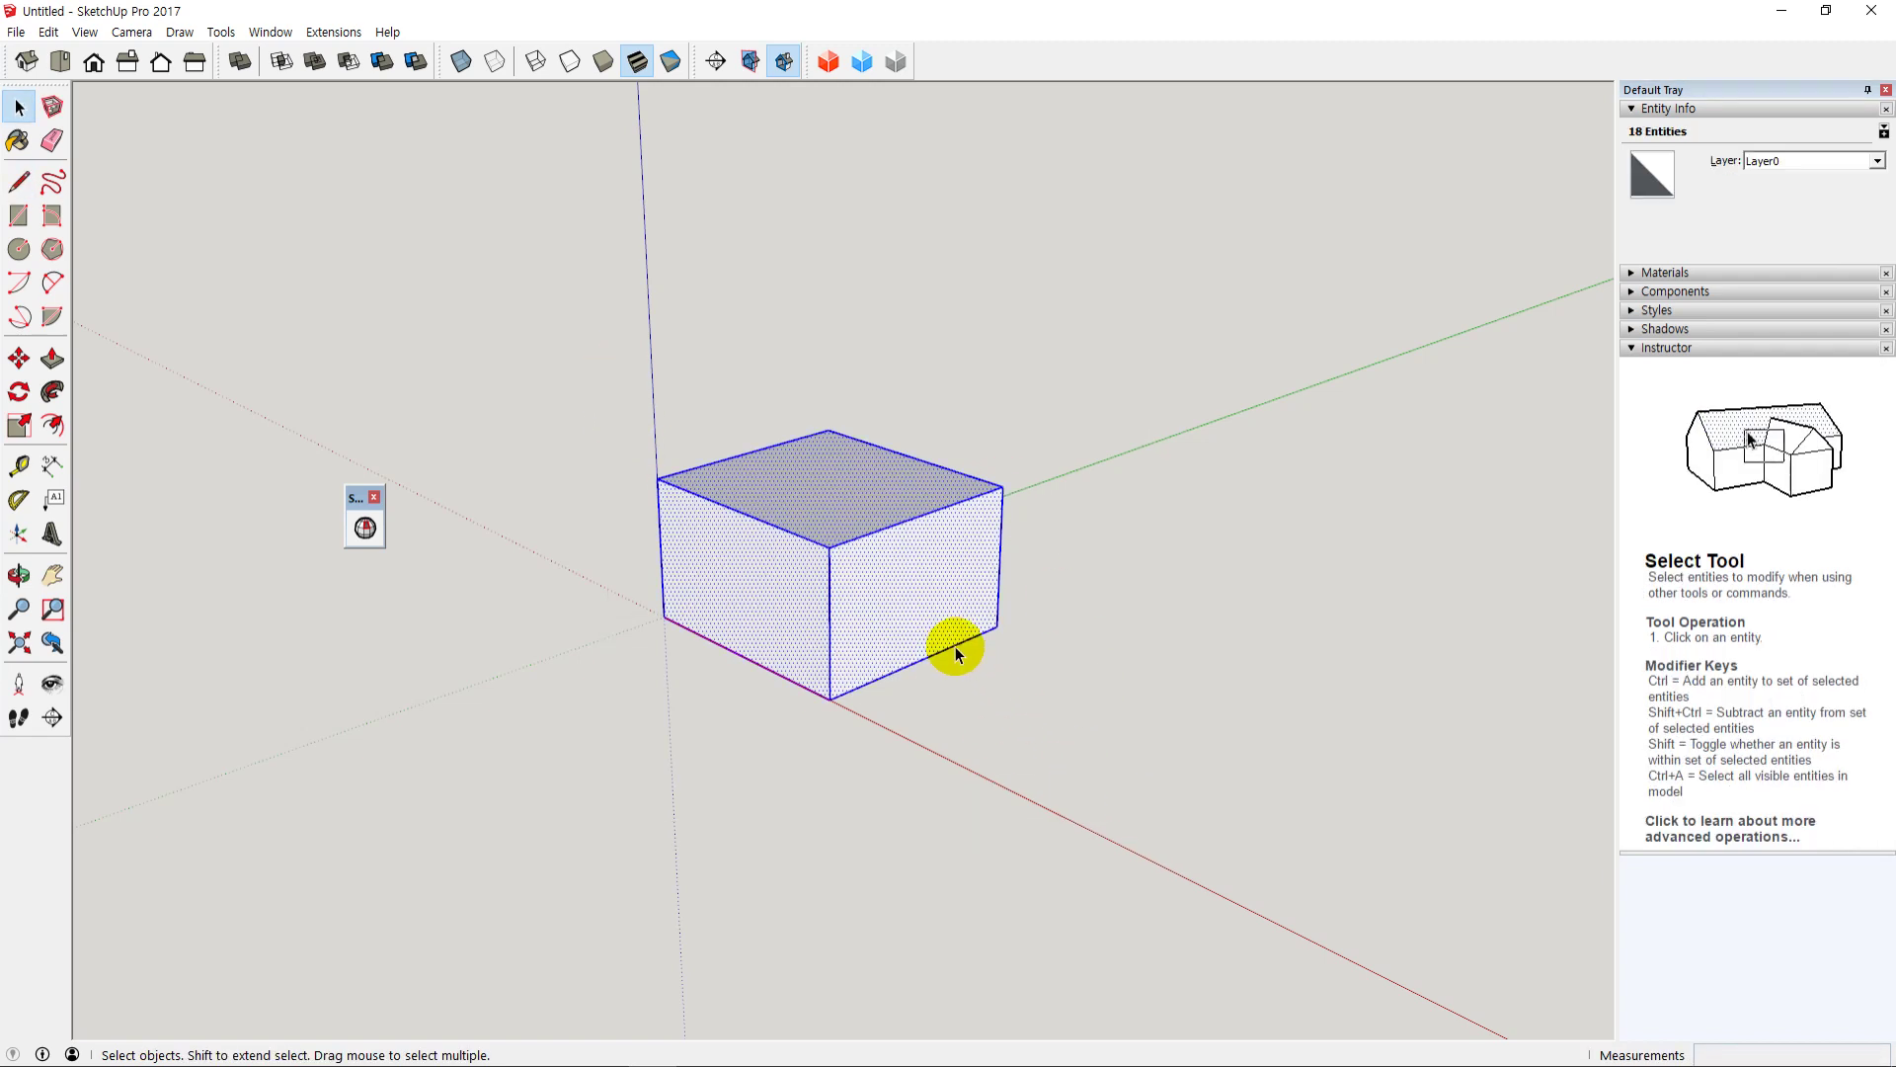
{"action": "key", "text": "ctrl+g"}
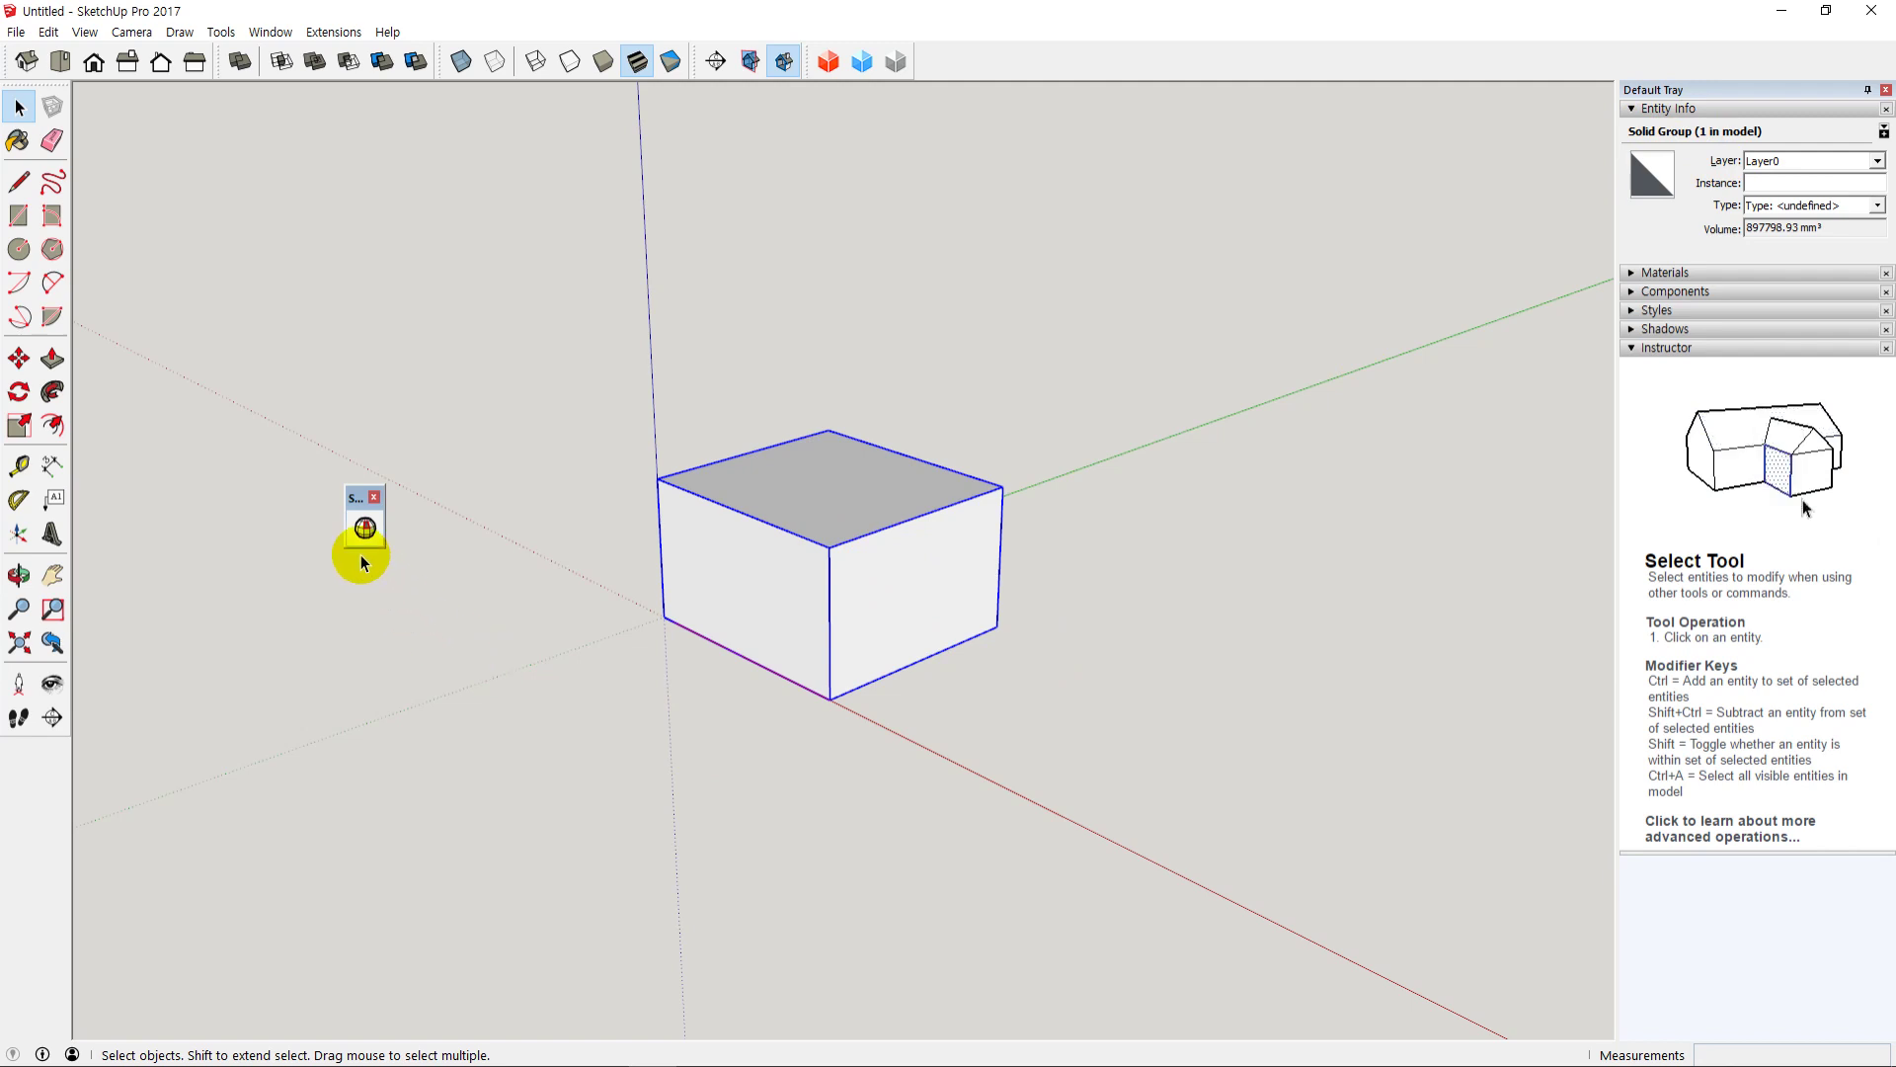
{"action": "left_click", "coordinate": [365, 529]}
{"action": "left_click_drag", "start_coordinate": [560, 312], "coordinate": [882, 253]}
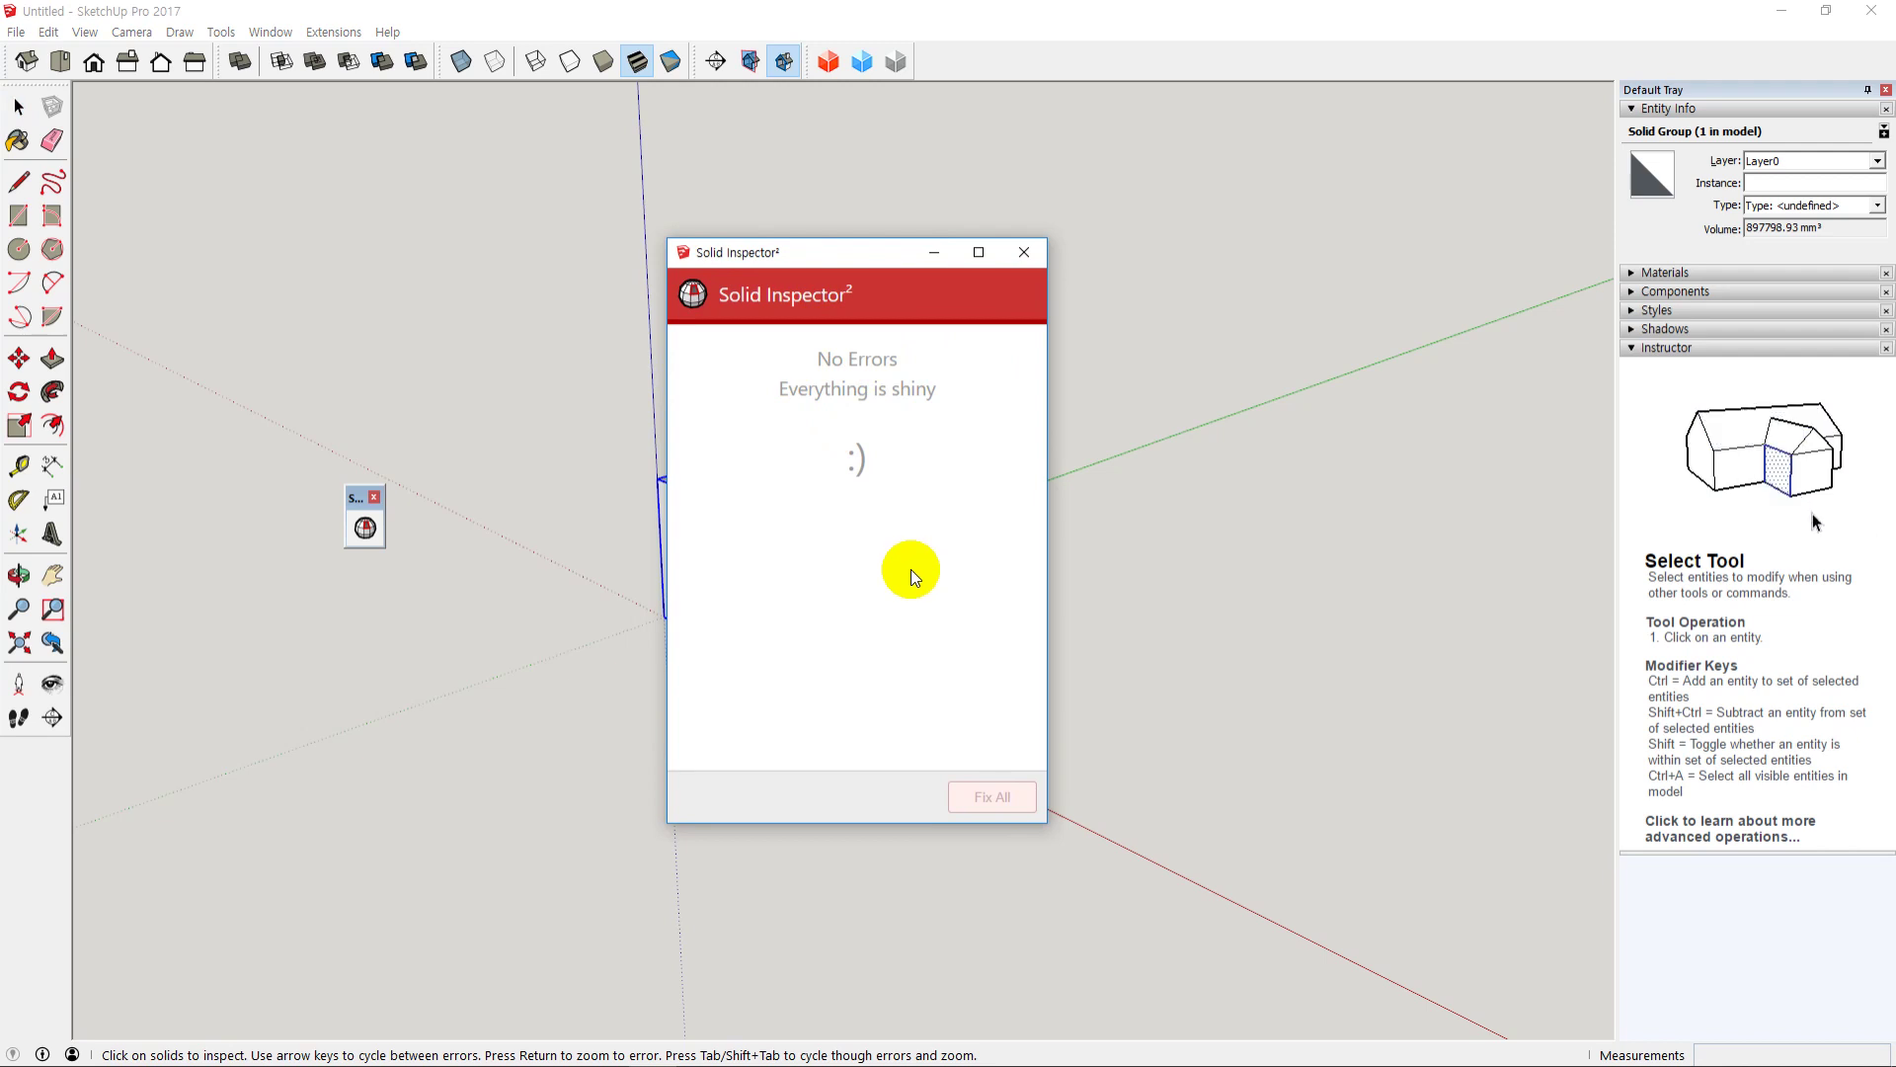
{"action": "left_click", "coordinate": [1024, 251]}
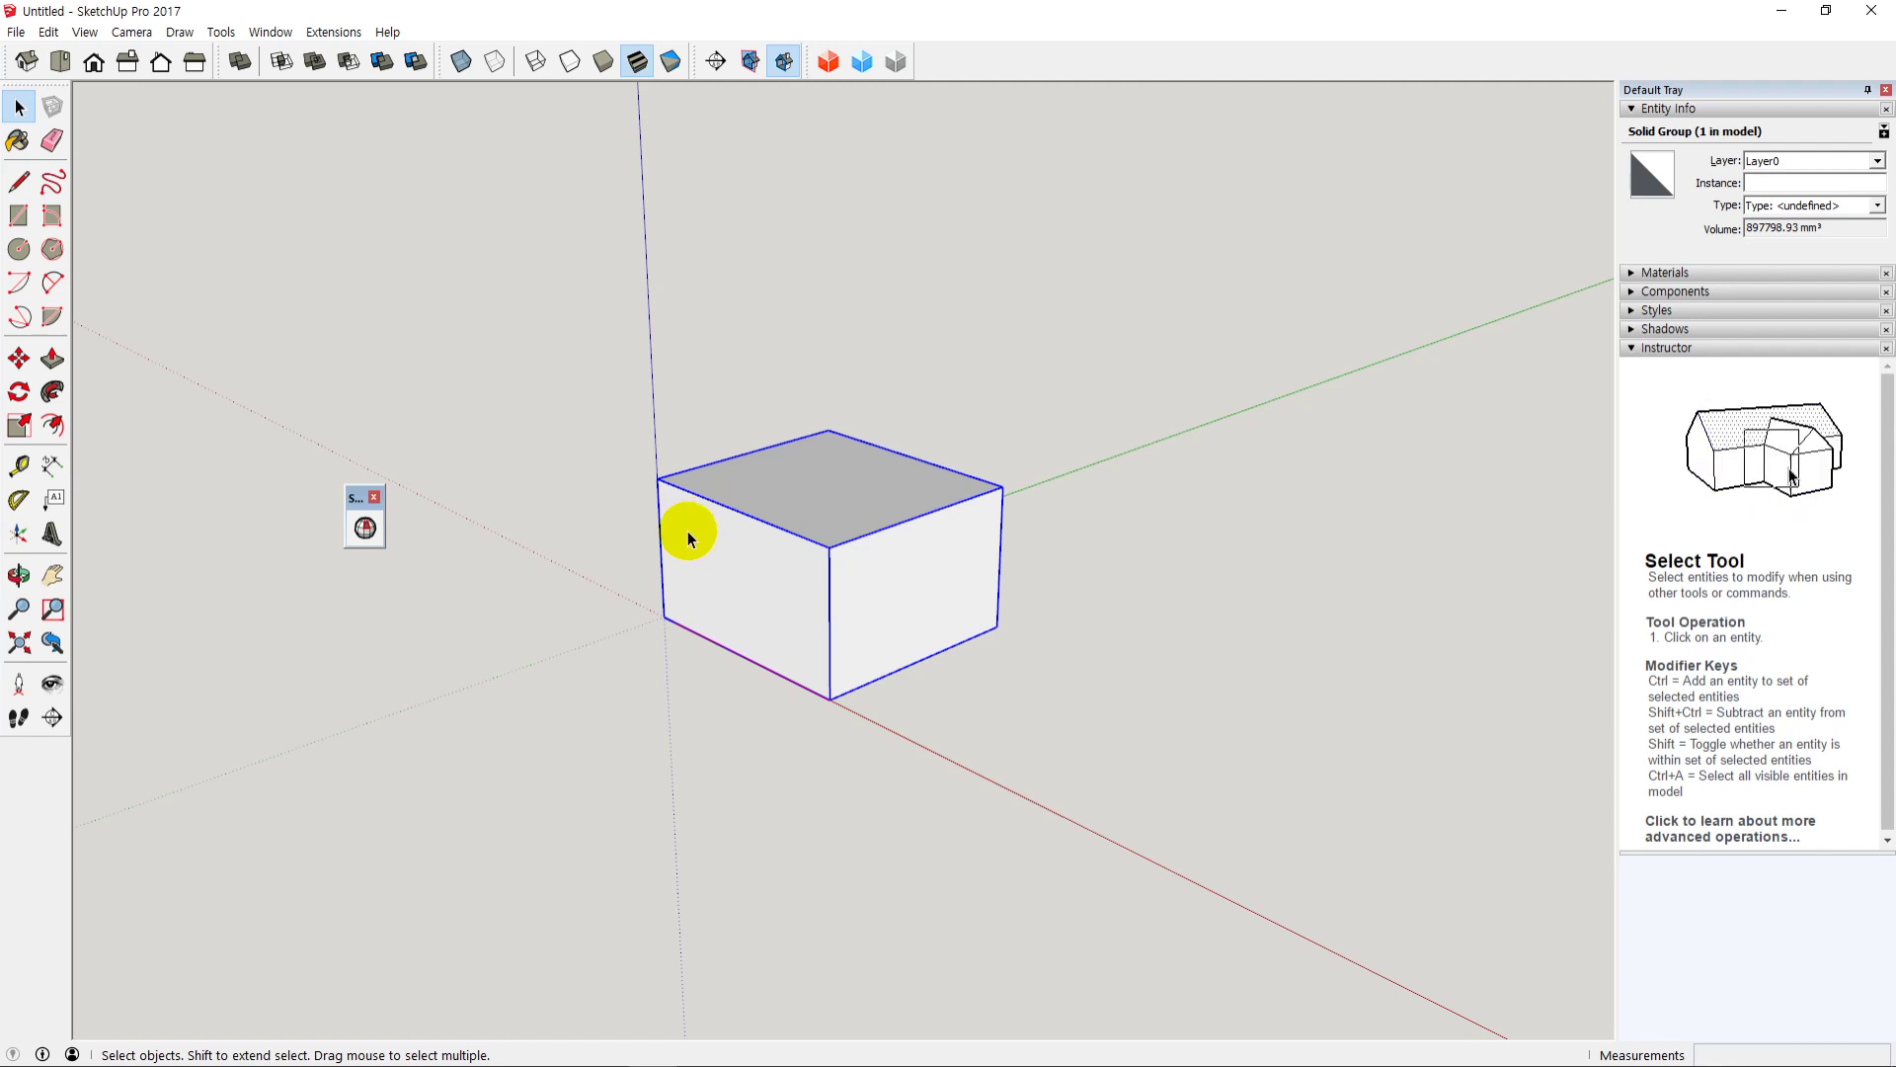
Step: Explode the closed box group back into loose geometry
{"action": "right_click", "coordinate": [750, 569]}
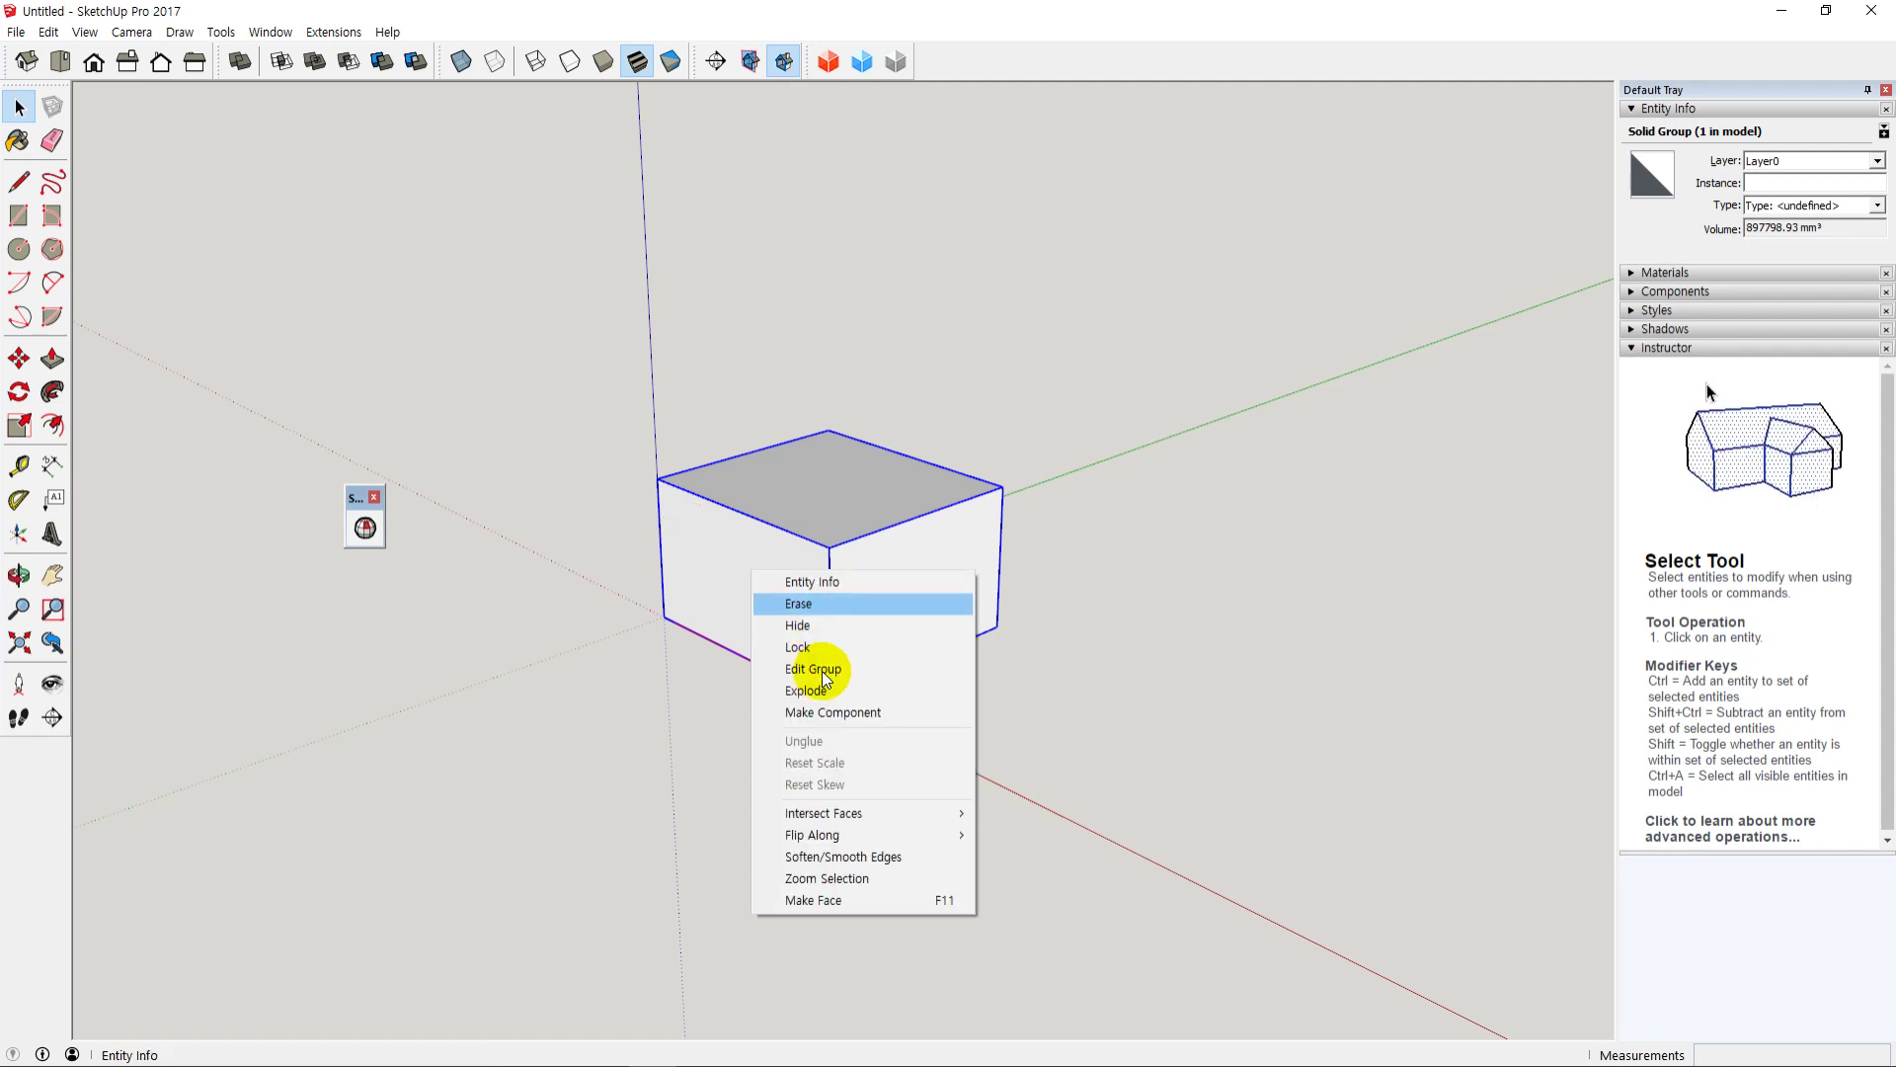
{"action": "left_click", "coordinate": [849, 694]}
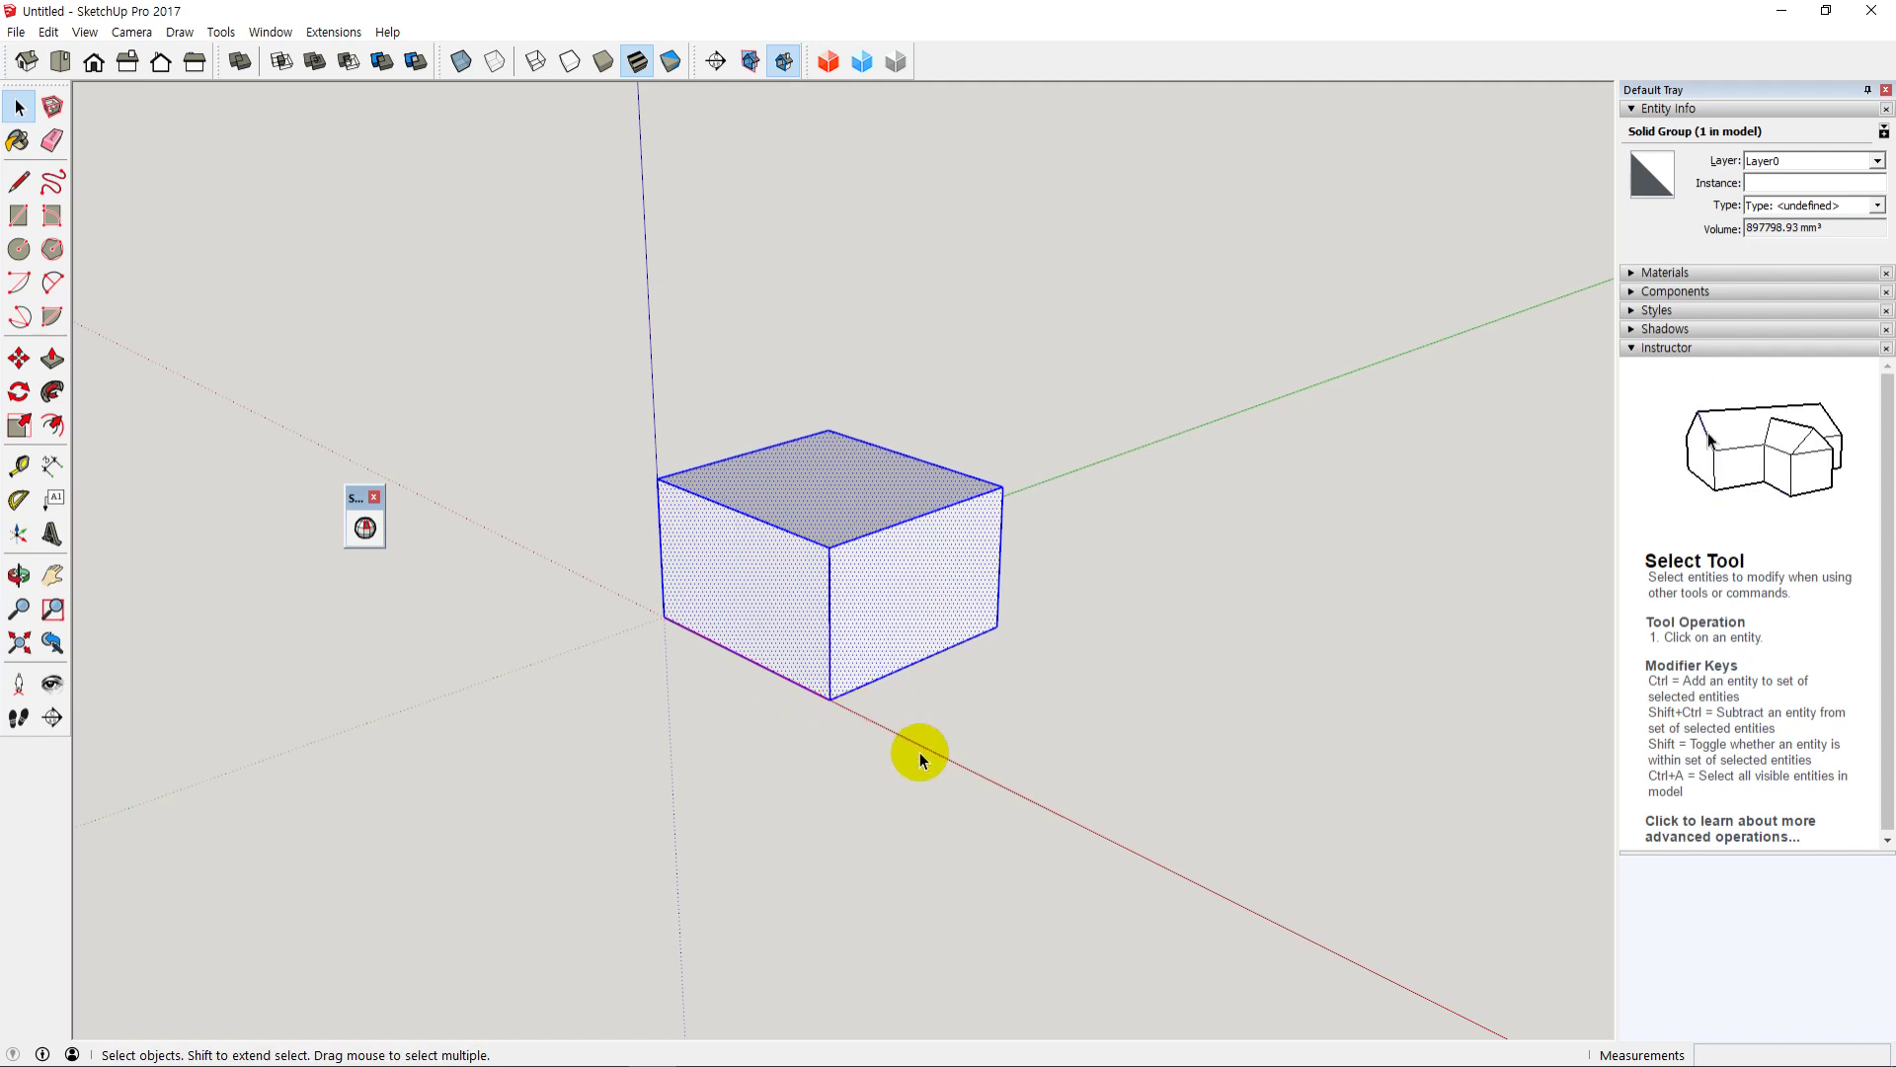
Step: Push/Pull the box's top face upward from a new starting face, stacking a second block of roughly equal height on the original
{"action": "left_click", "coordinate": [920, 751]}
{"action": "left_click", "coordinate": [784, 494]}
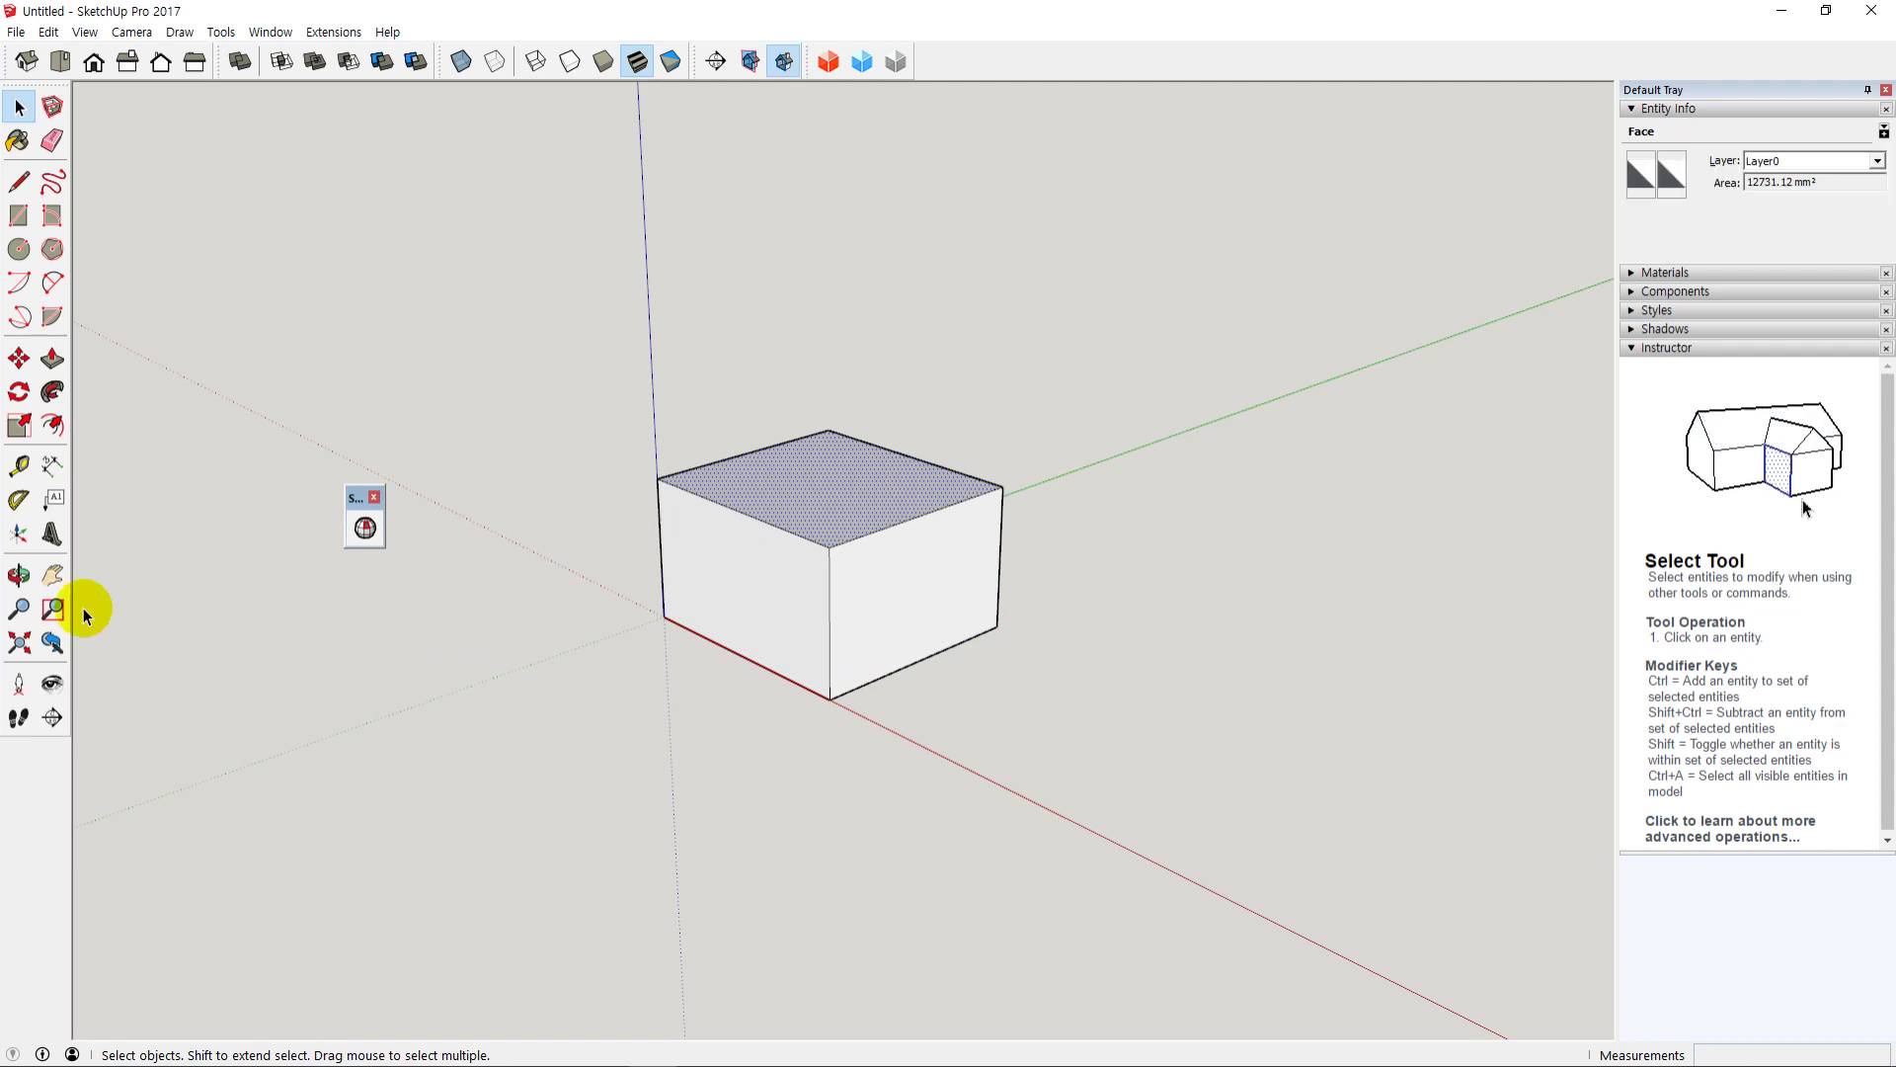
{"action": "left_click", "coordinate": [52, 357]}
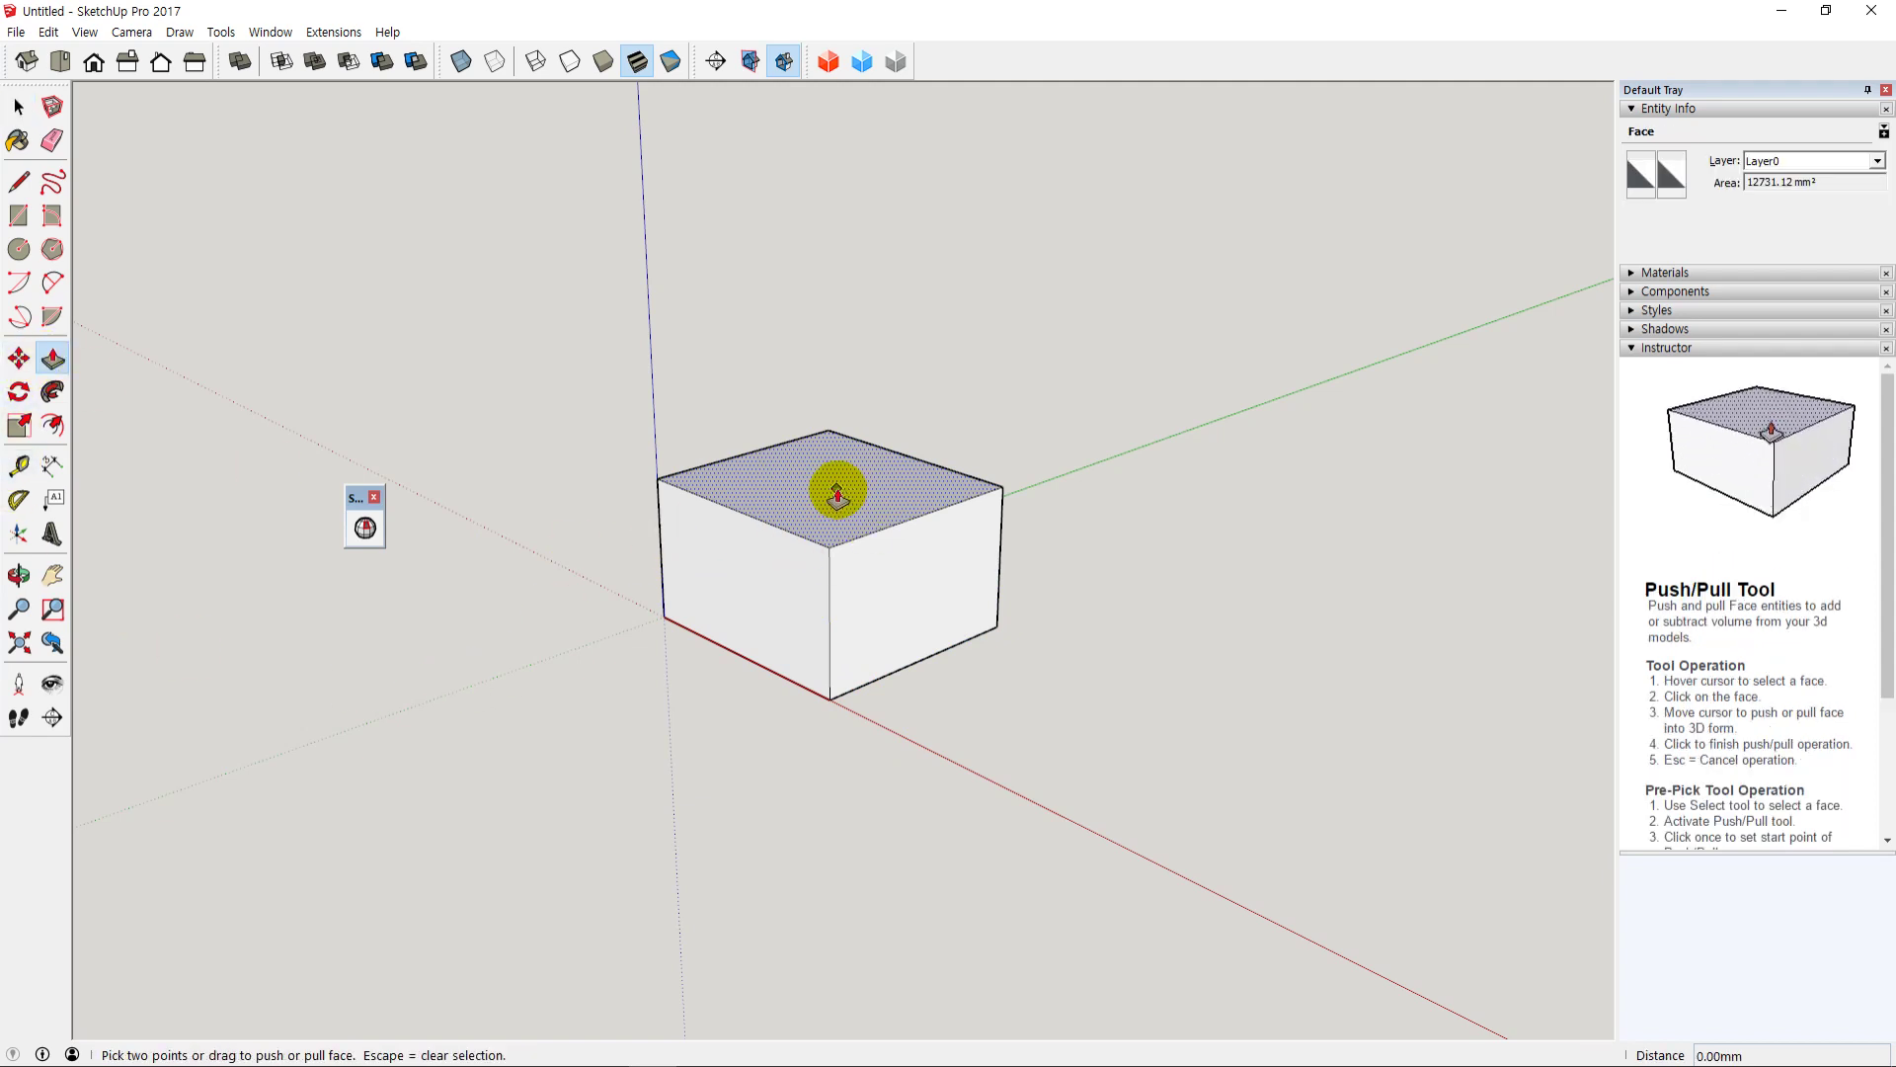
{"action": "left_click_drag", "start_coordinate": [844, 484], "coordinate": [842, 346]}
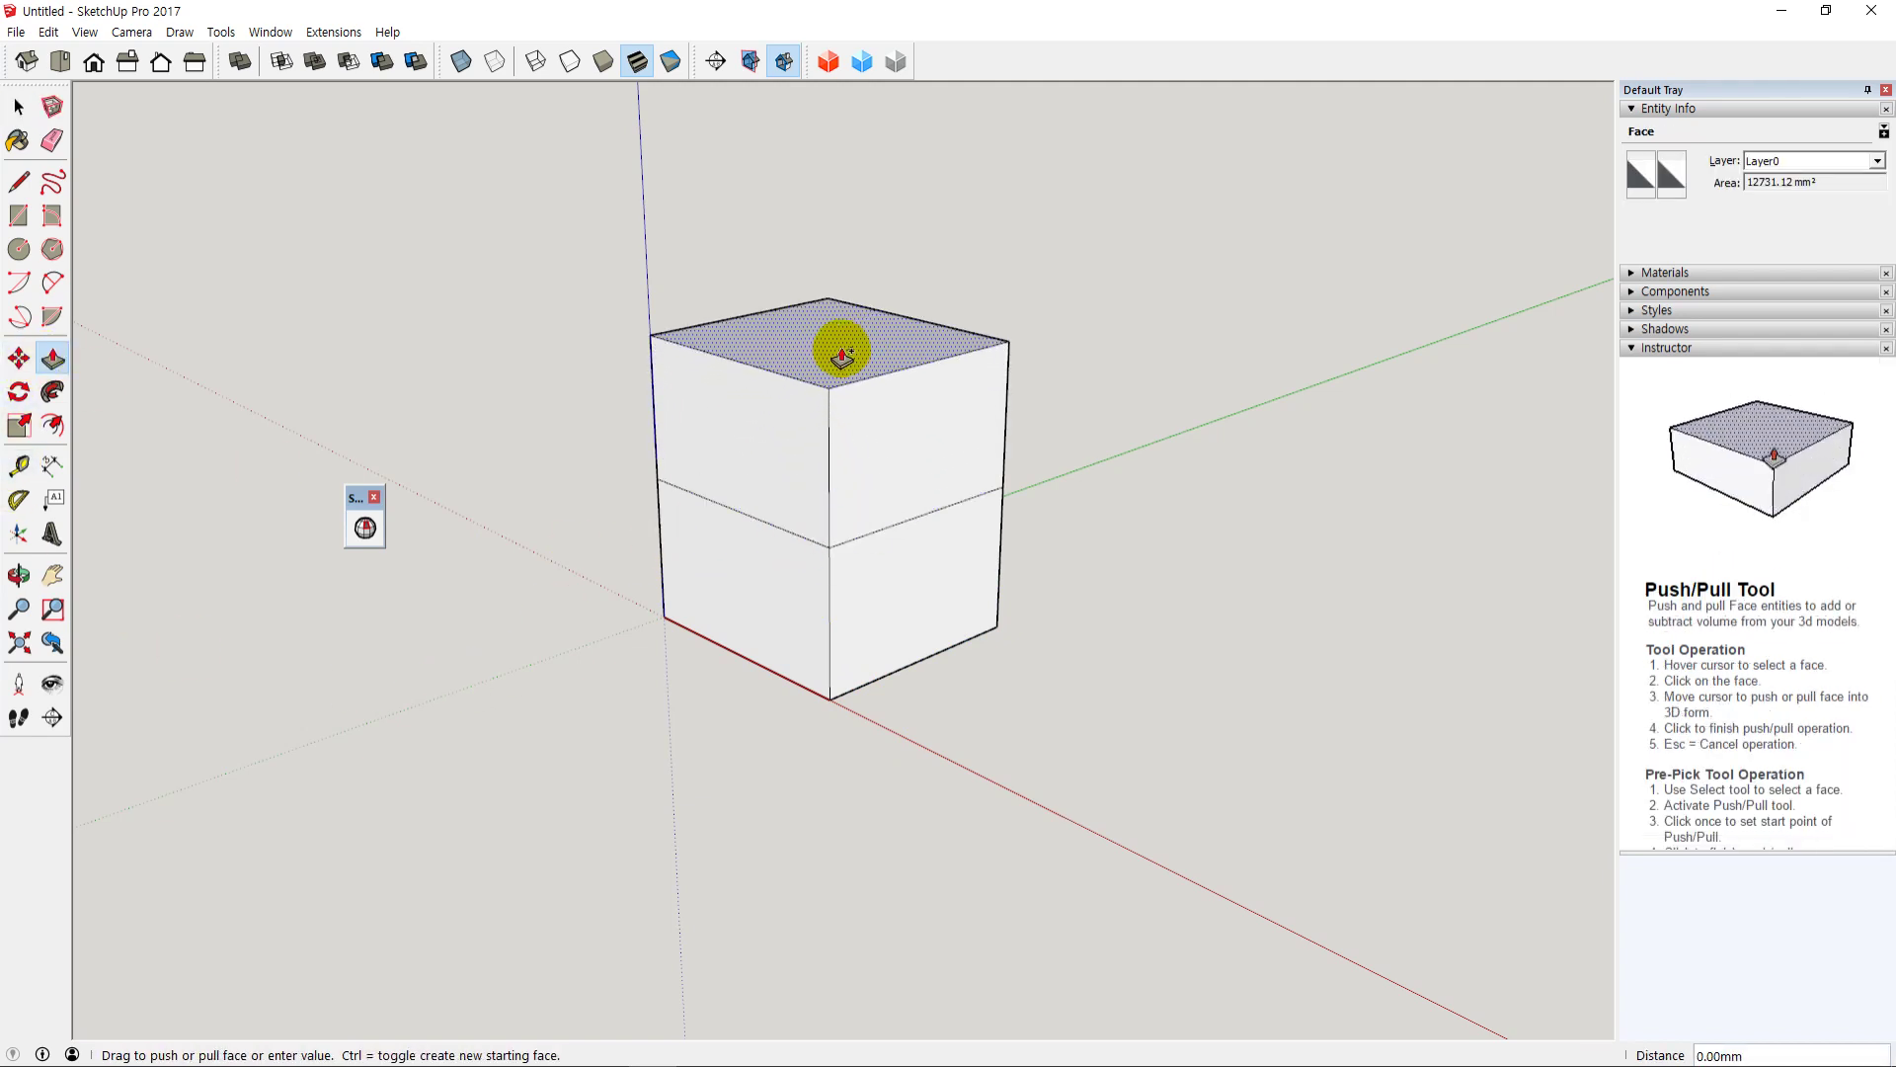
{"action": "key", "text": "space"}
{"action": "key", "text": "o"}
{"action": "left_click_drag", "start_coordinate": [1005, 702], "coordinate": [987, 821]}
{"action": "key", "text": "space"}
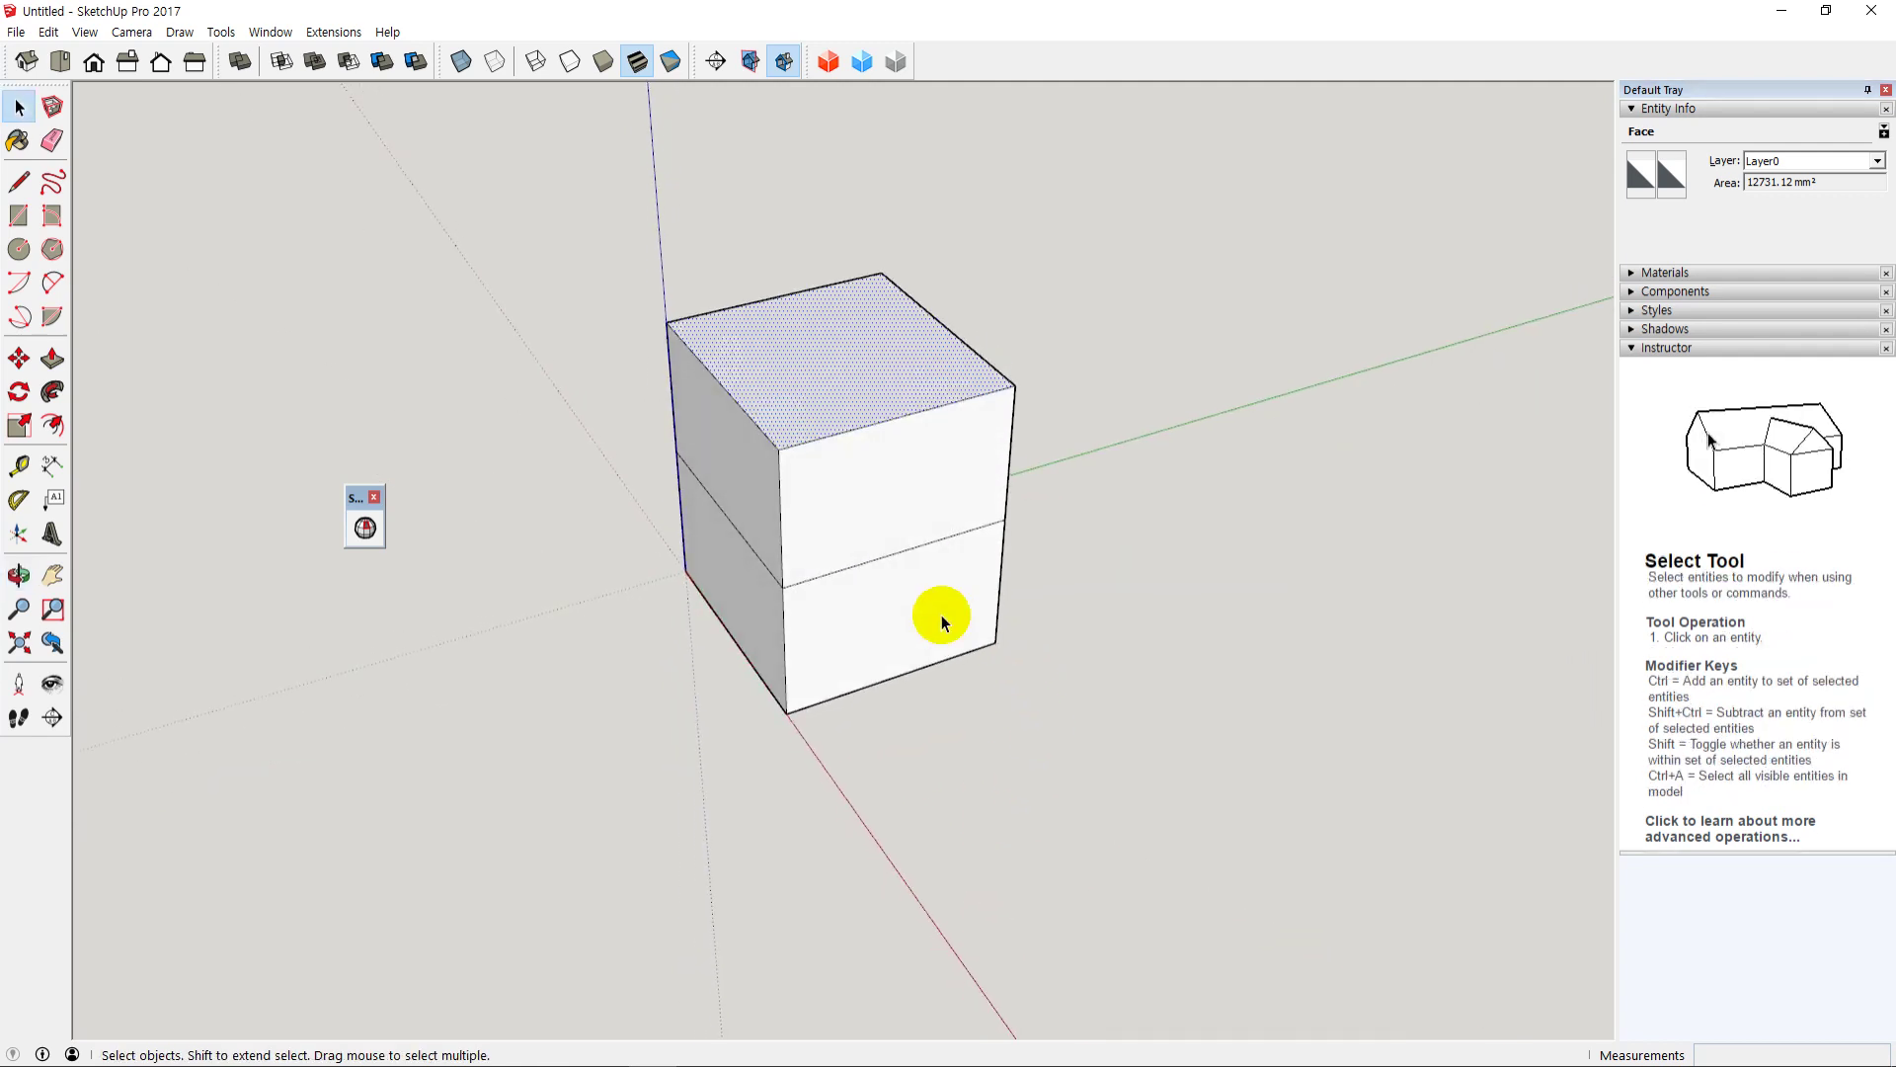
Step: Select the whole two-tier box with all its faces and edges and make it a group
{"action": "left_click", "coordinate": [940, 614]}
{"action": "key", "text": "o"}
{"action": "left_click_drag", "start_coordinate": [1134, 681], "coordinate": [732, 708]}
{"action": "middle_click_drag", "start_coordinate": [732, 708], "coordinate": [1077, 846]}
{"action": "middle_click_drag", "start_coordinate": [1026, 779], "coordinate": [1382, 839]}
{"action": "left_click_drag", "start_coordinate": [575, 222], "coordinate": [1086, 760]}
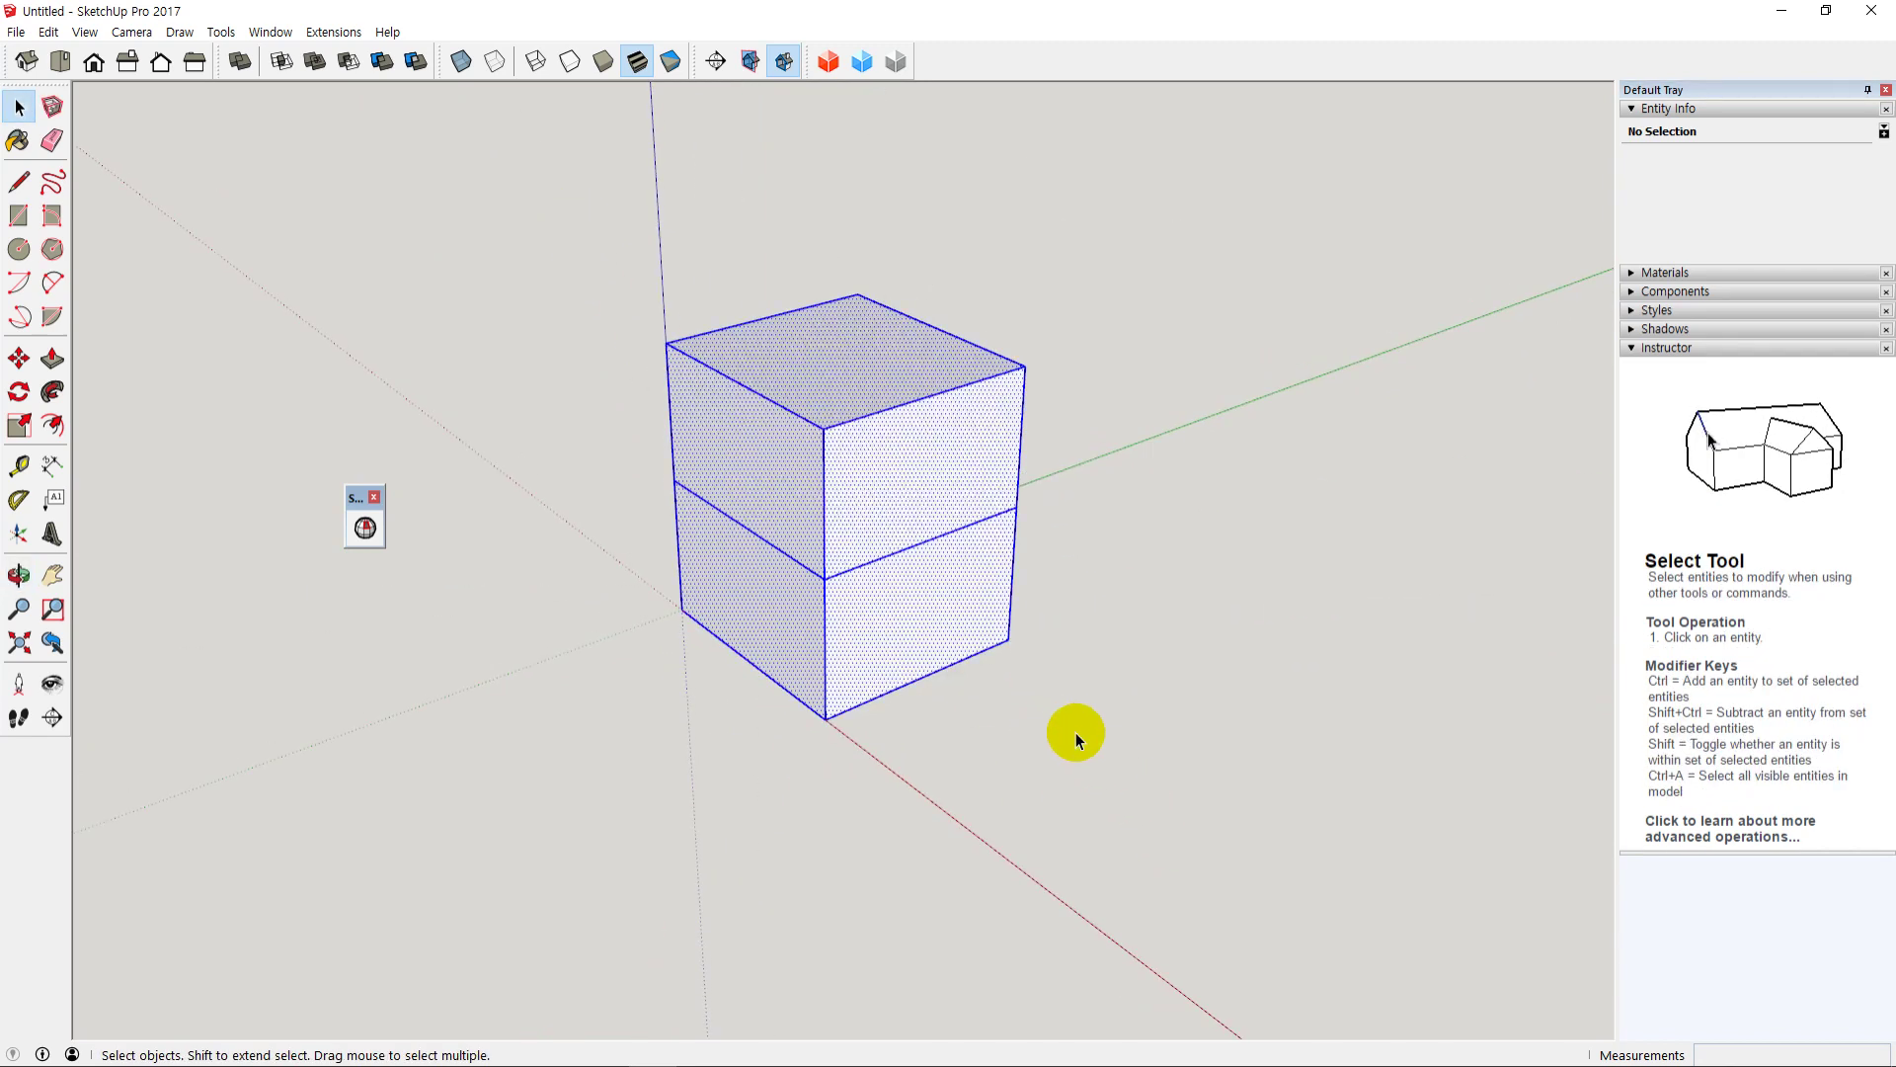
{"action": "key", "text": "ctrl+g"}
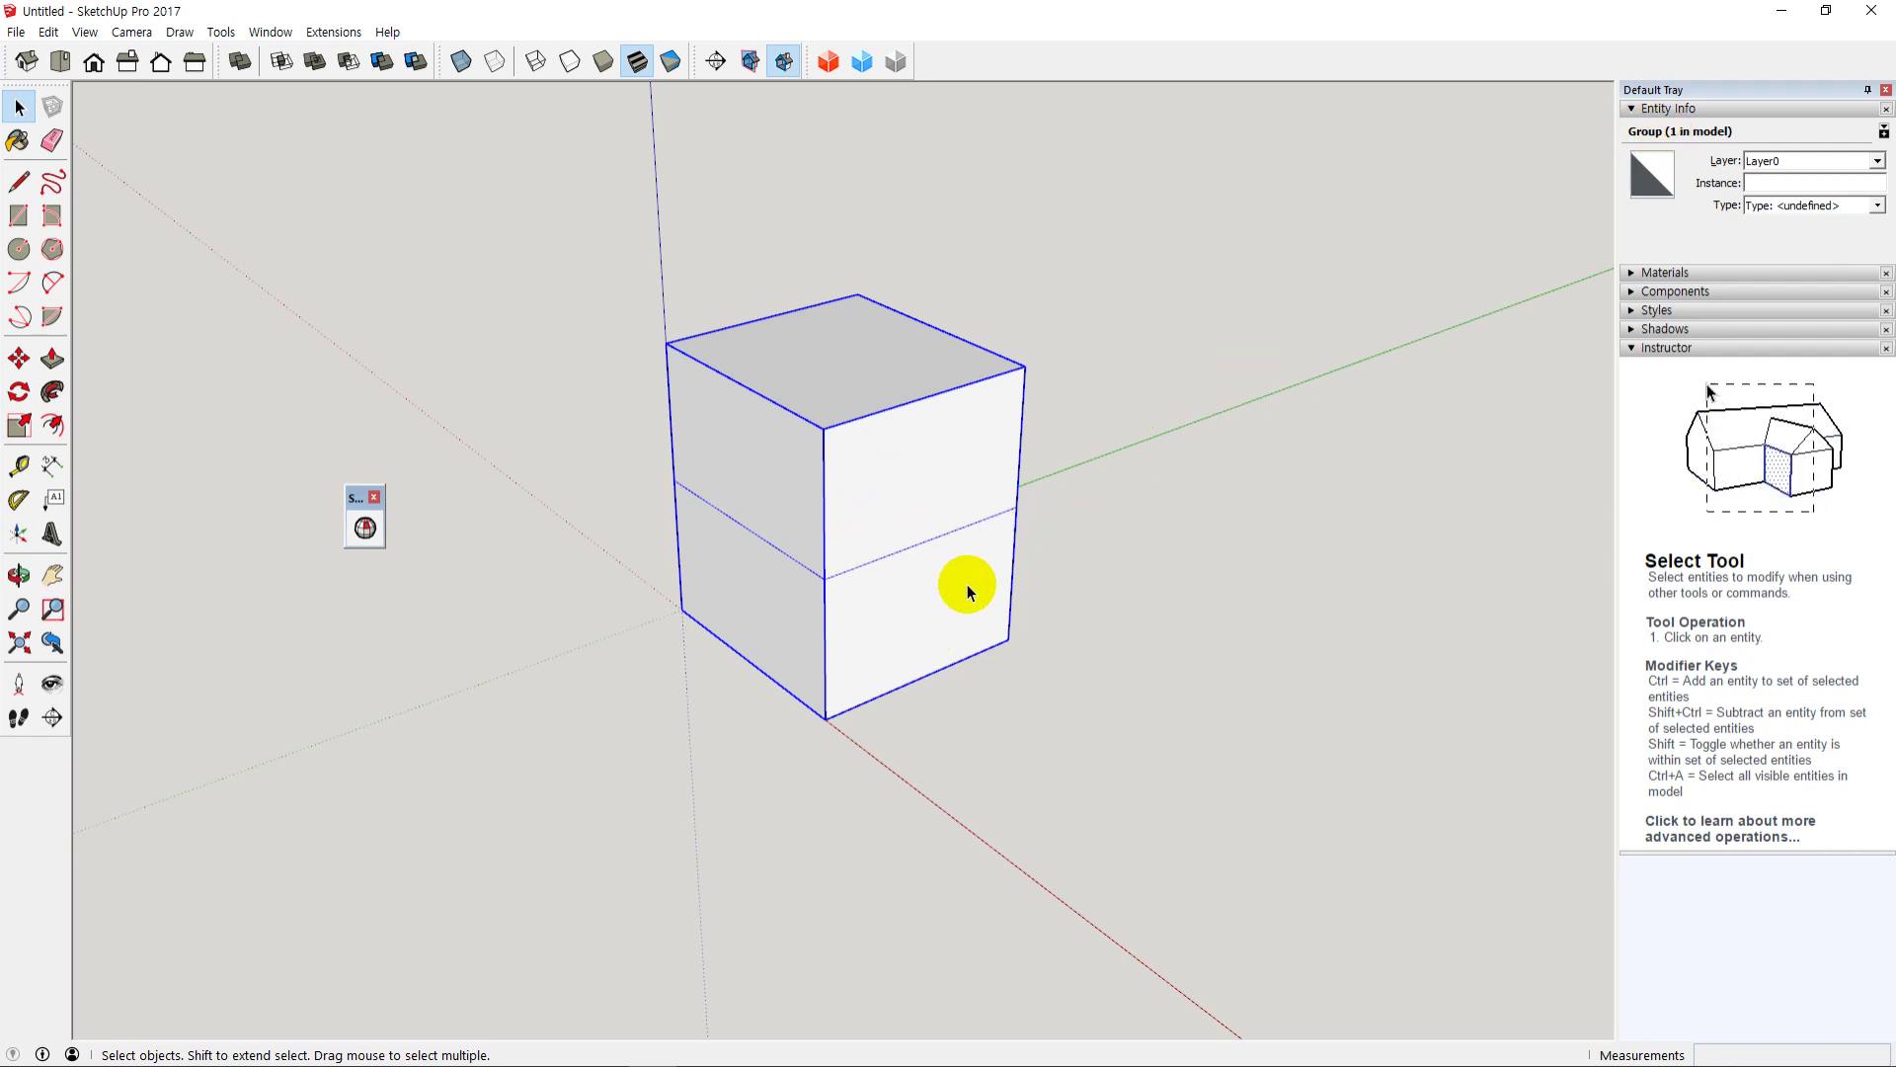
{"action": "middle_click_drag", "start_coordinate": [978, 590], "coordinate": [694, 559]}
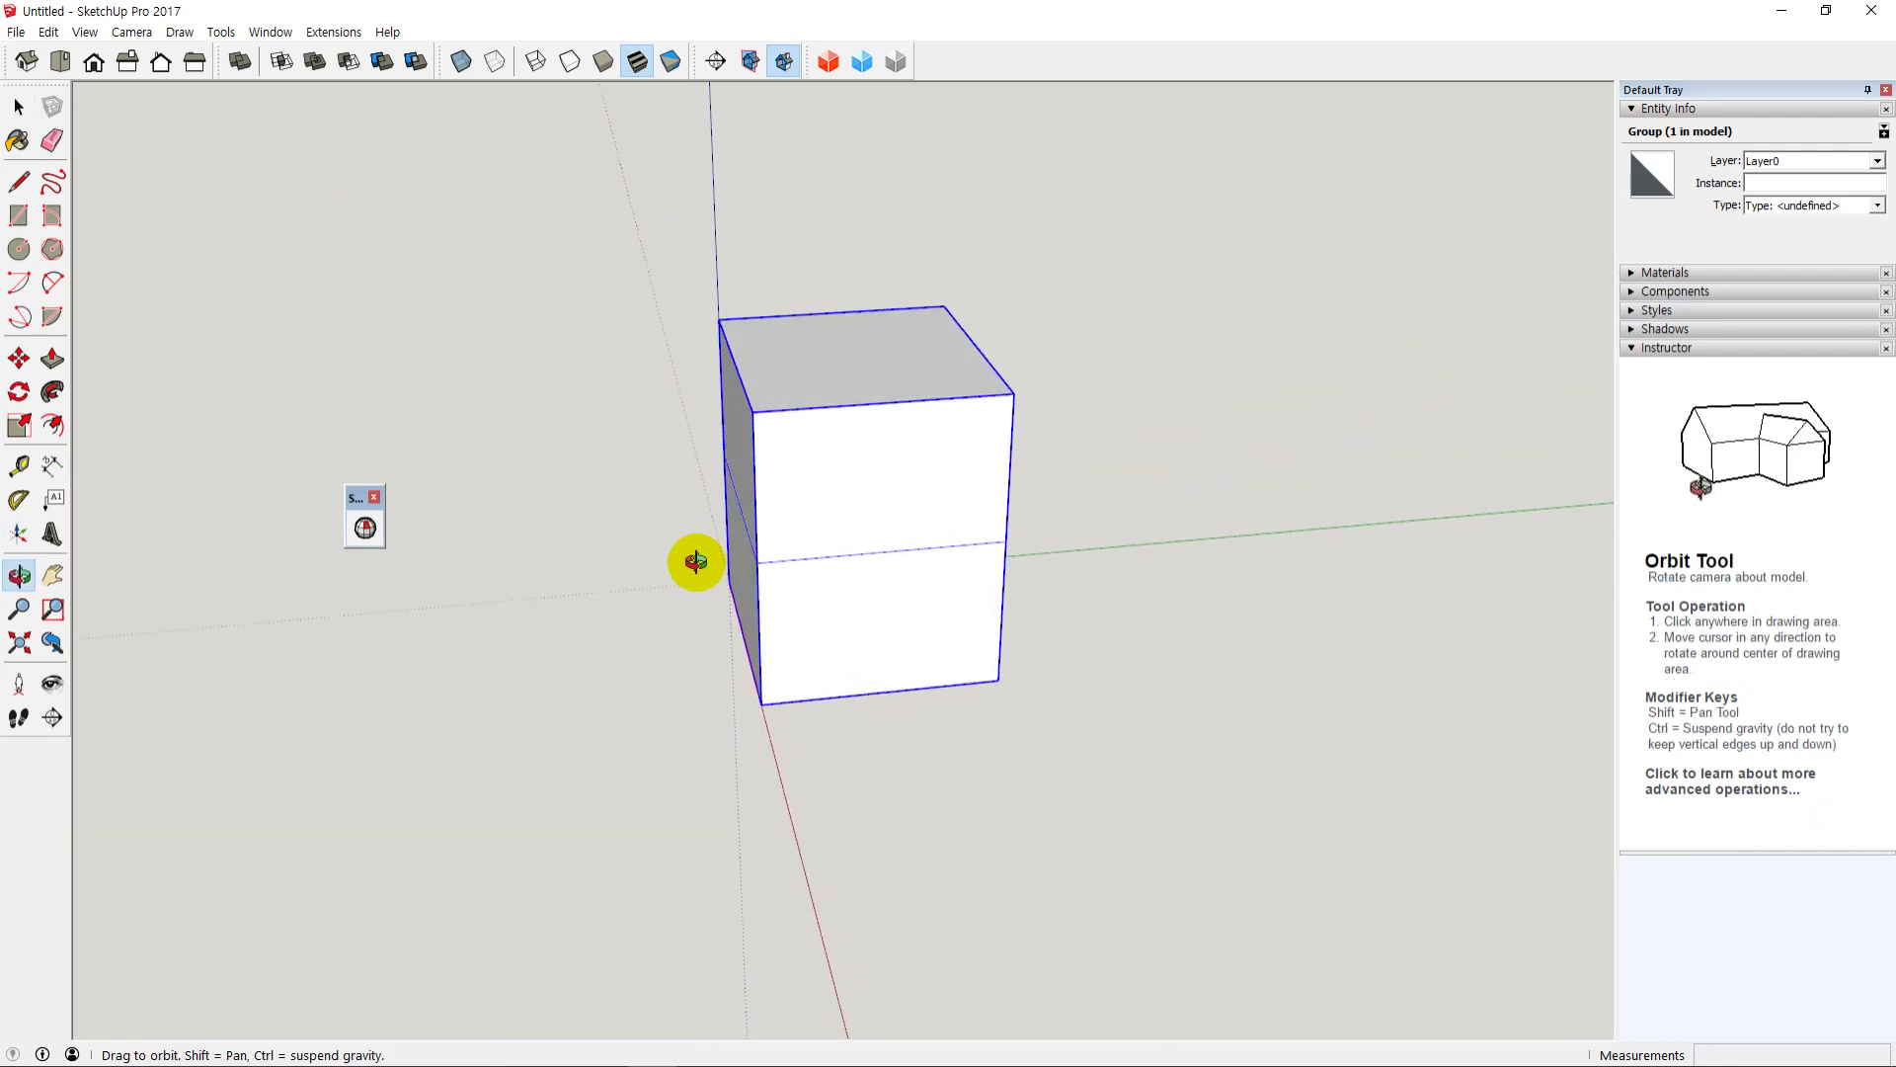
{"action": "middle_click_drag", "start_coordinate": [905, 643], "coordinate": [970, 646]}
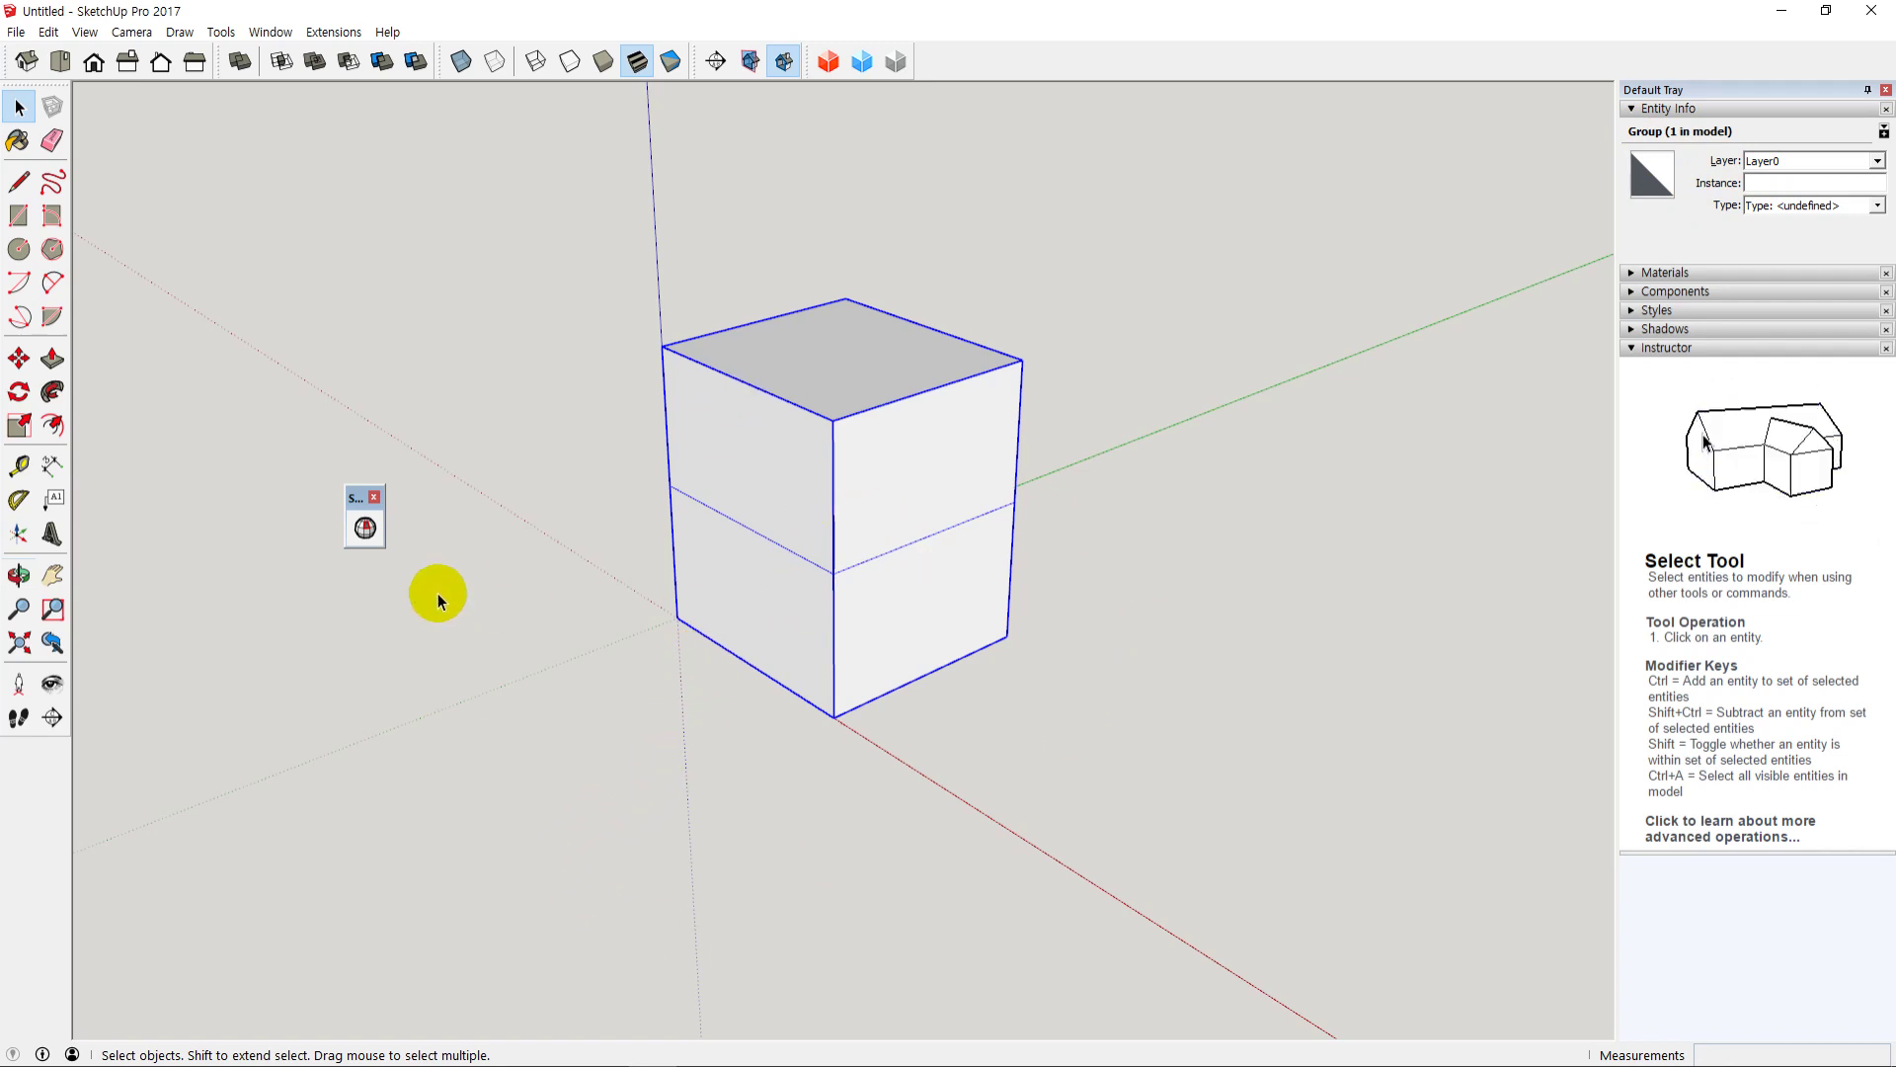
Step: Check the two-tier box group with Solid Inspector² and move the inspector window clear of the model
{"action": "left_click", "coordinate": [365, 529]}
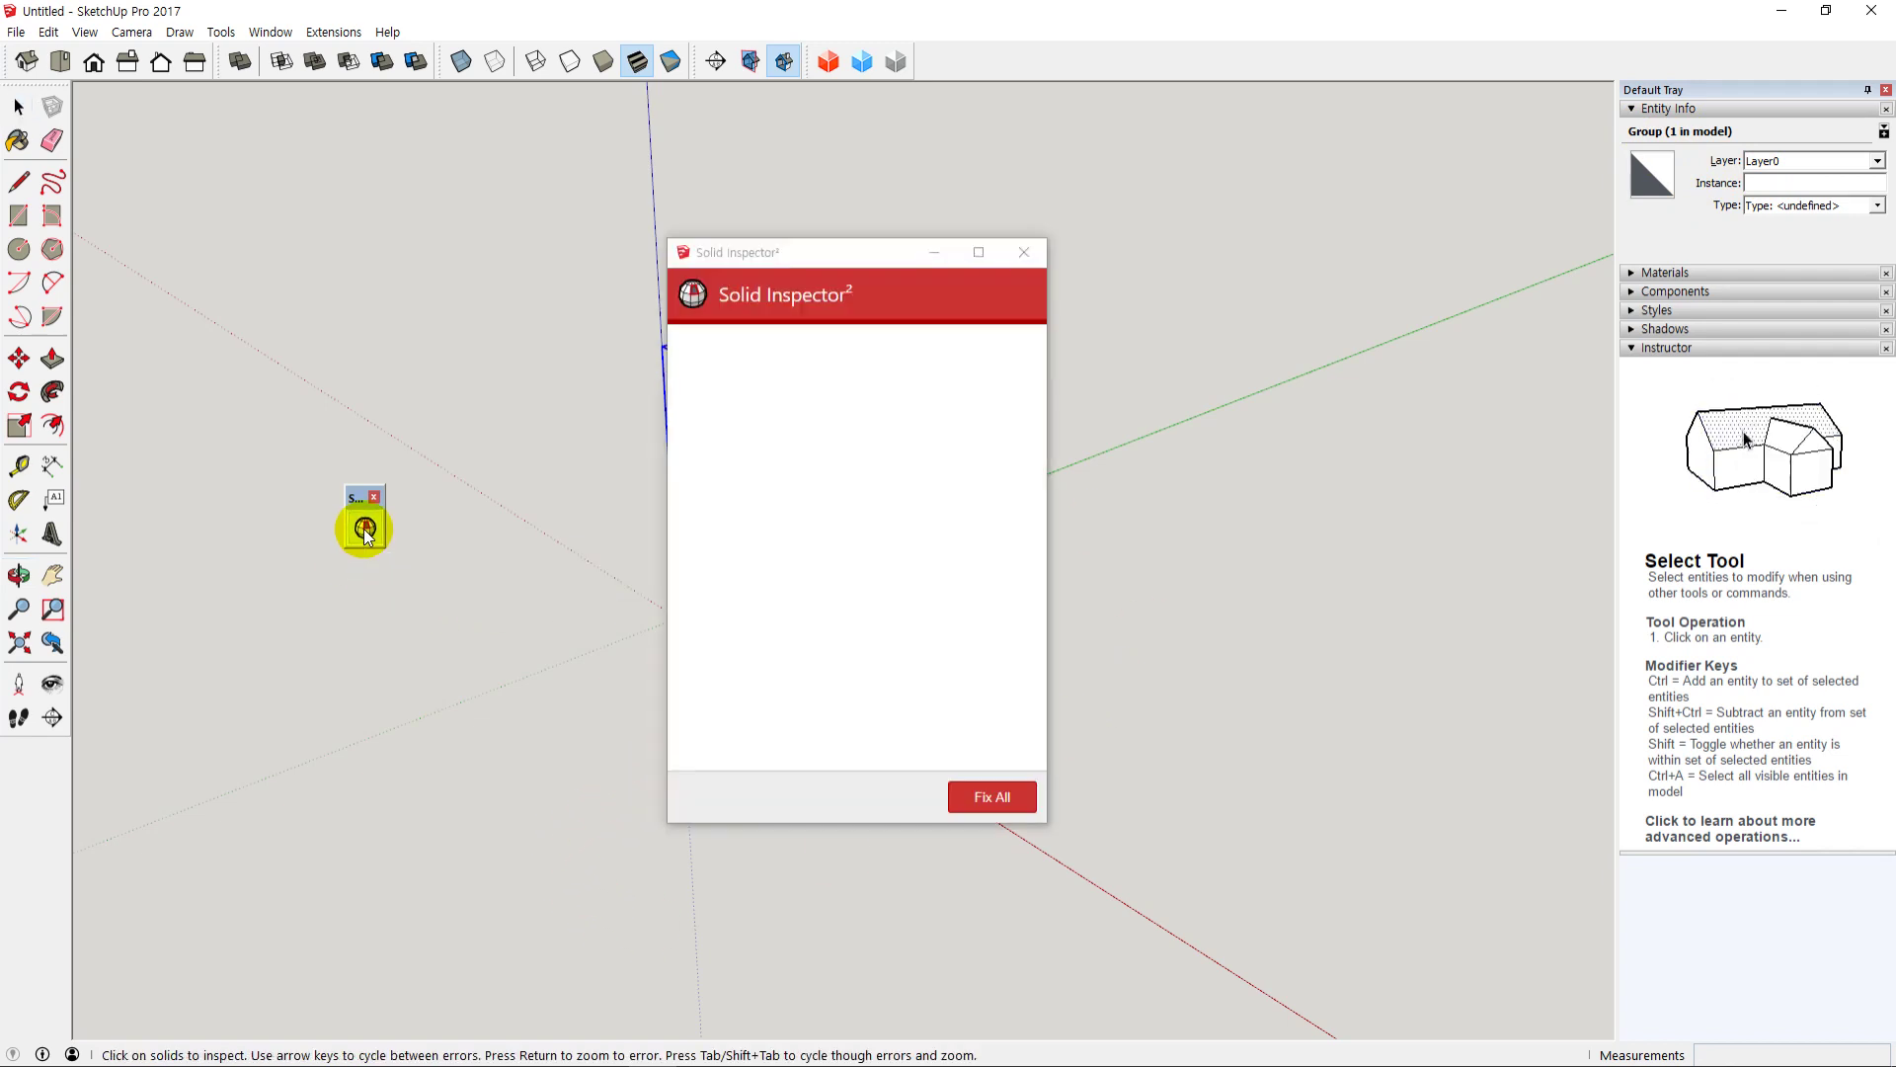
{"action": "left_click_drag", "start_coordinate": [863, 265], "coordinate": [907, 284]}
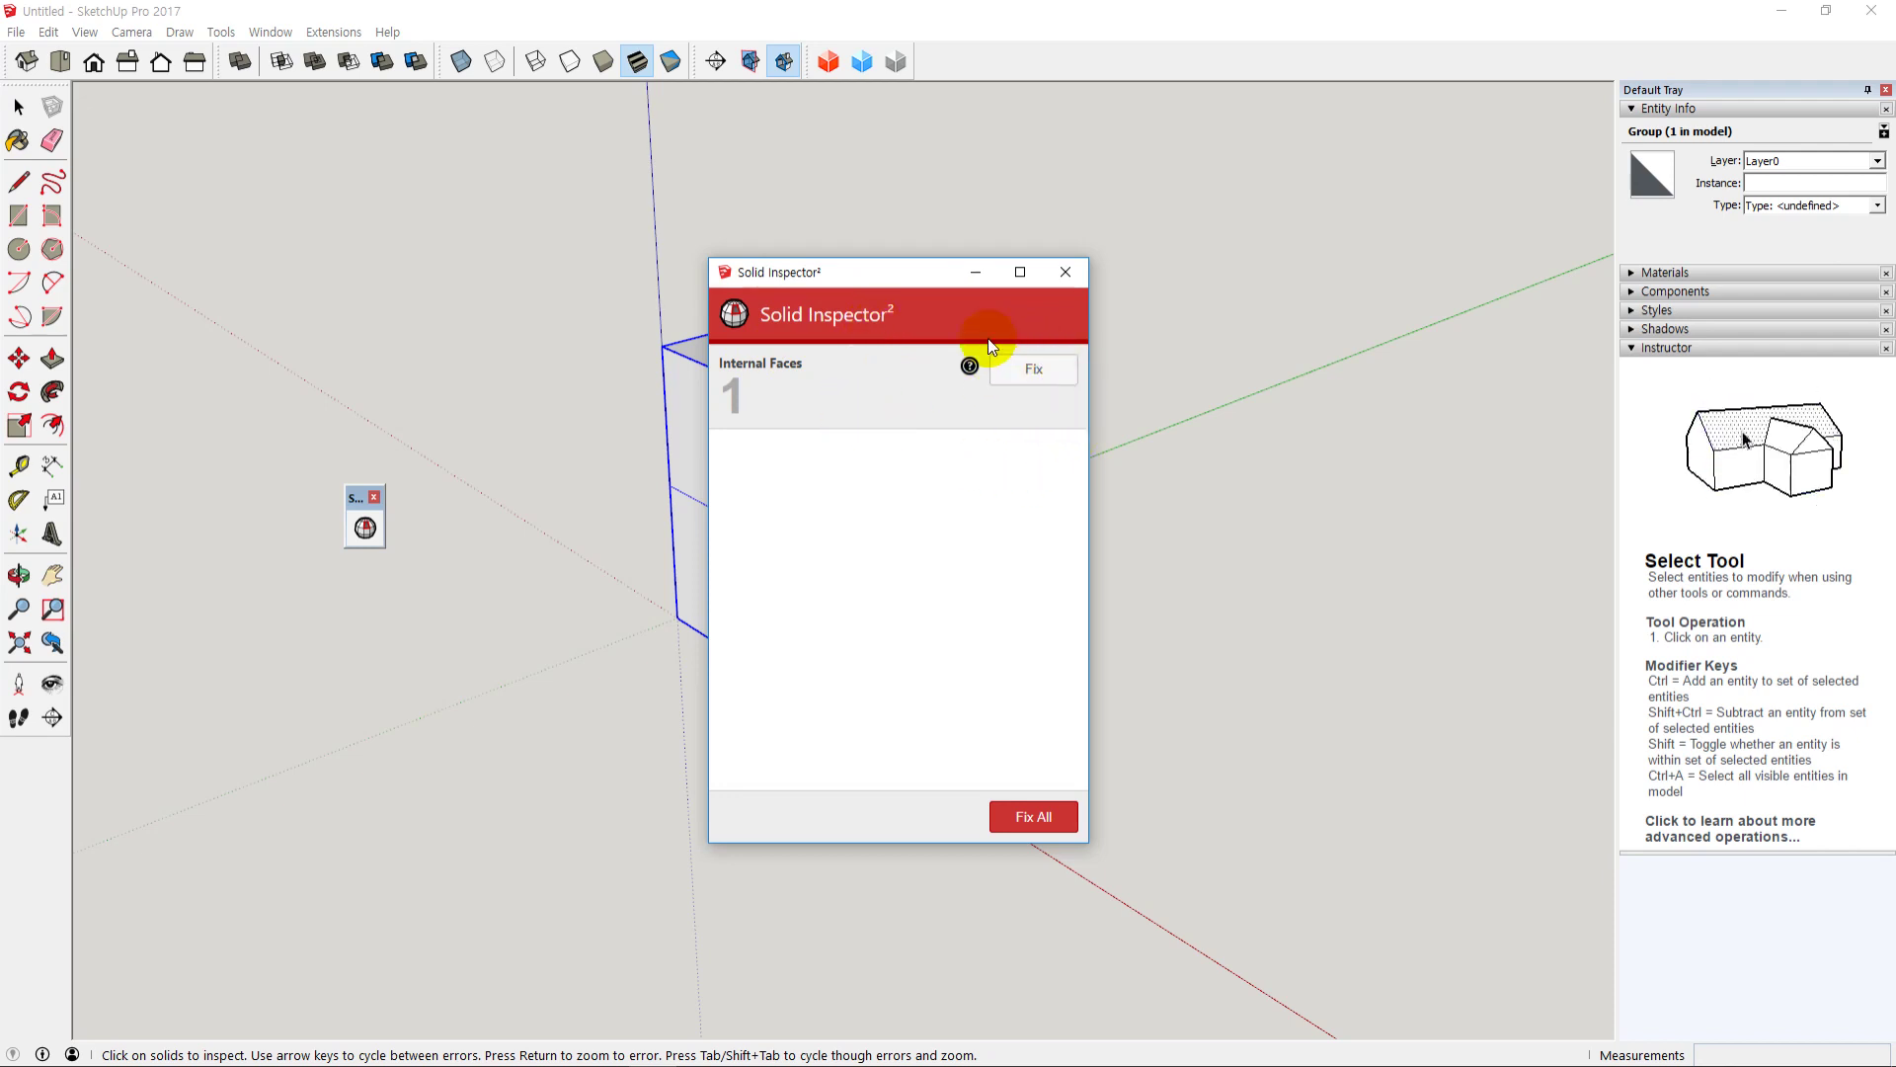
{"action": "left_click_drag", "start_coordinate": [928, 274], "coordinate": [1304, 282]}
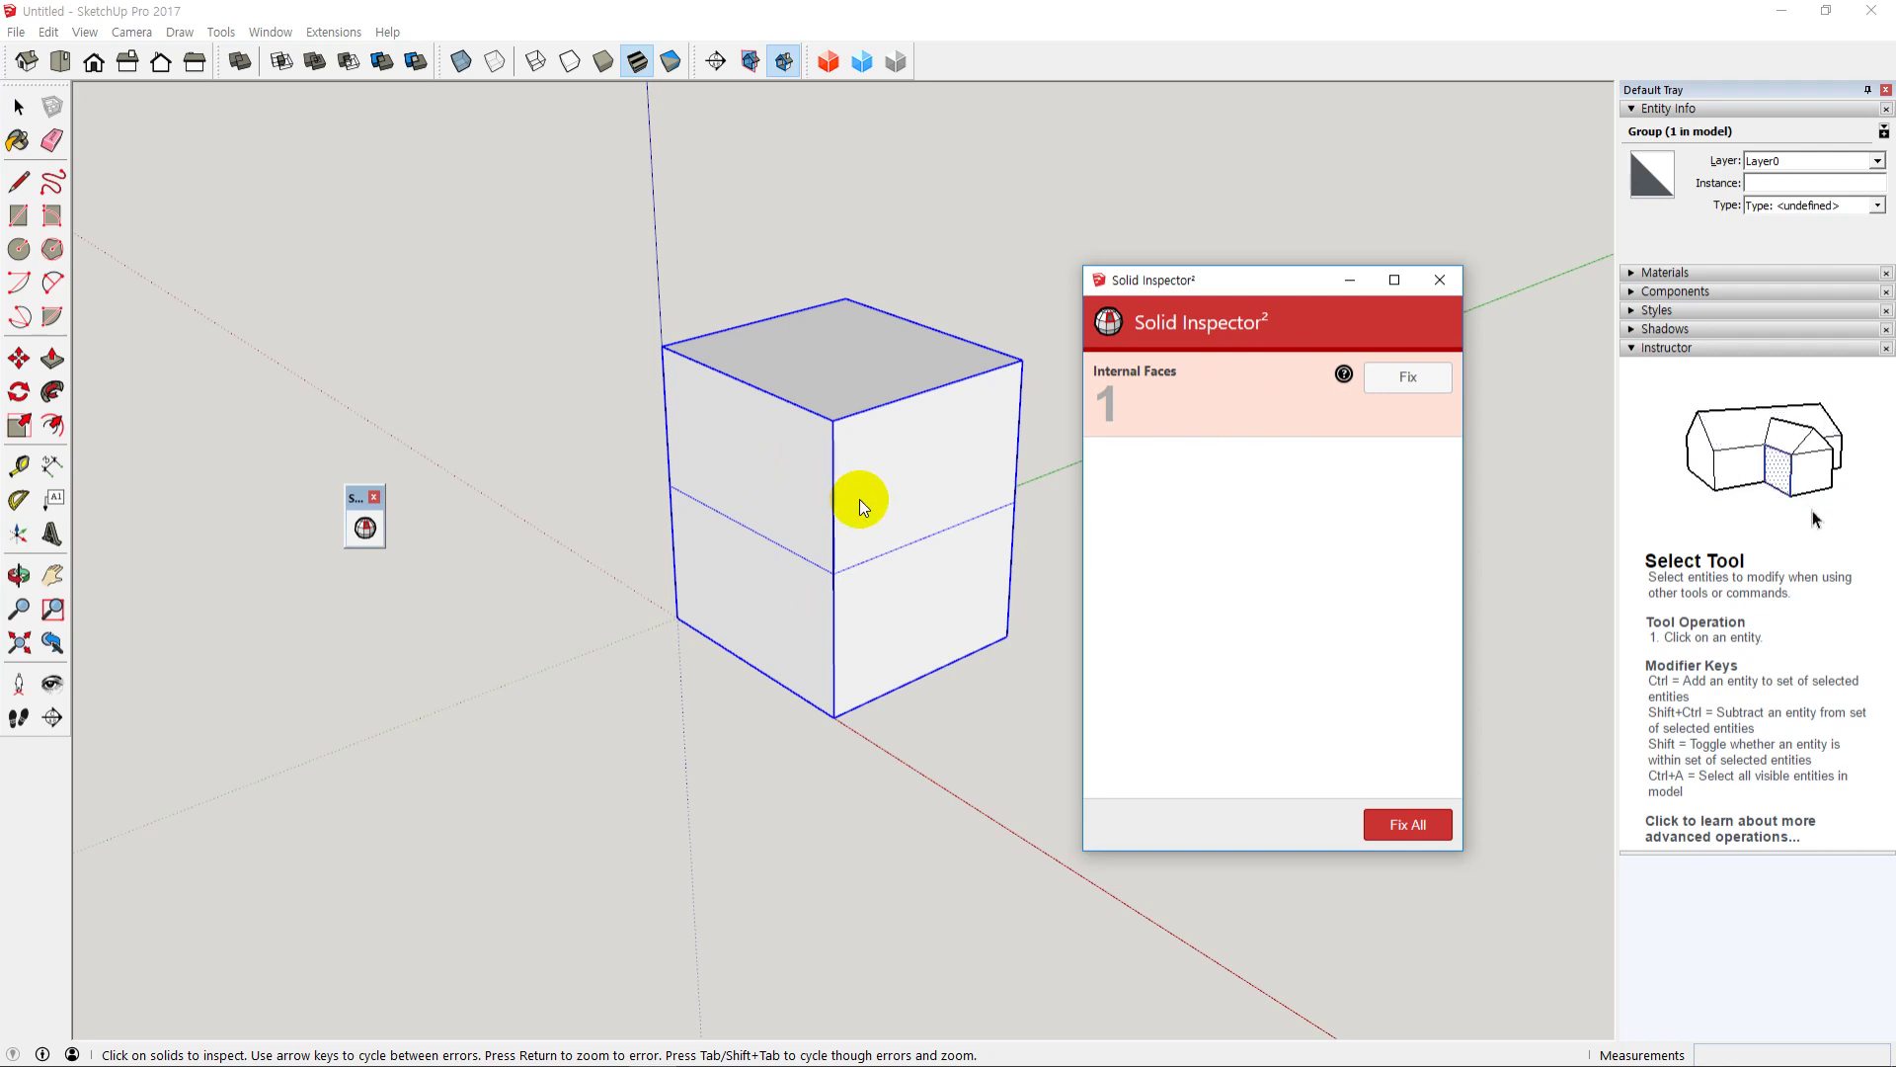
{"action": "middle_click_drag", "start_coordinate": [693, 556], "coordinate": [1116, 380]}
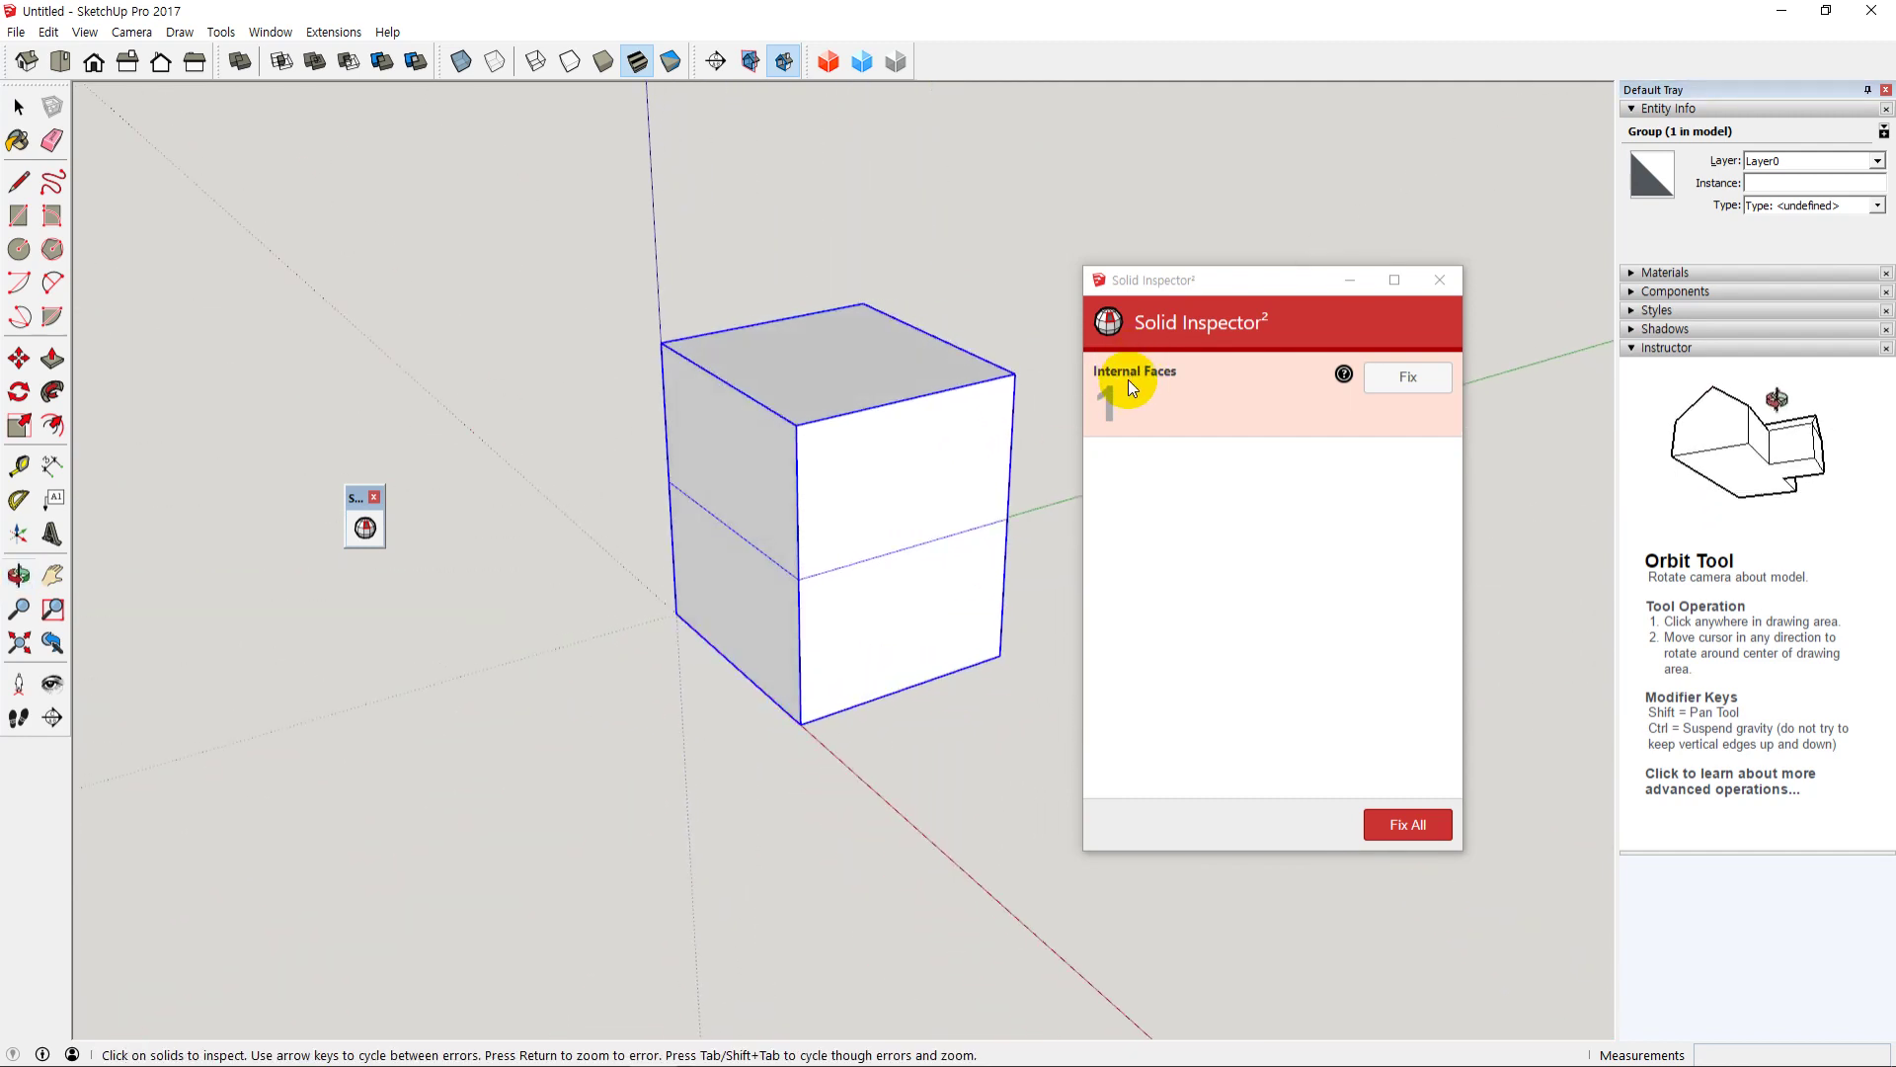
{"action": "middle_click_drag", "start_coordinate": [732, 644], "coordinate": [791, 491]}
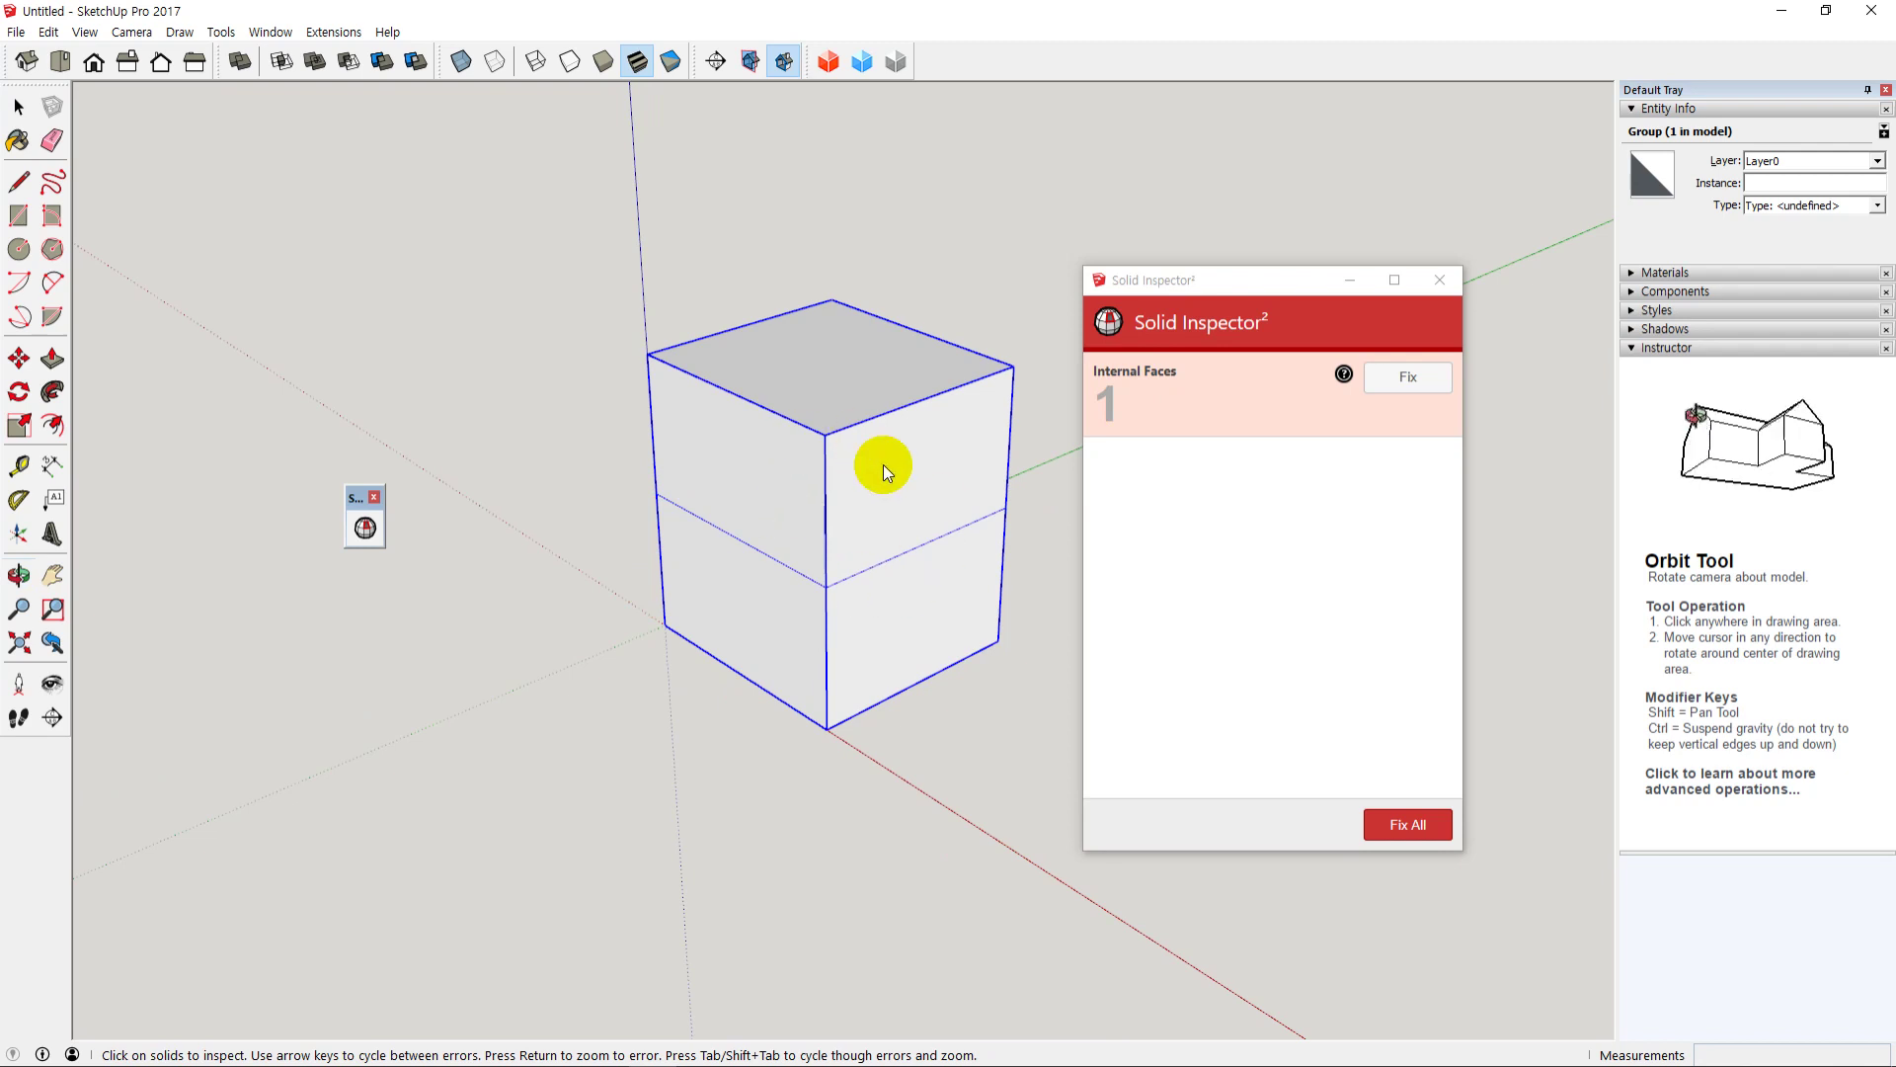
{"action": "middle_click_drag", "start_coordinate": [696, 616], "coordinate": [820, 593]}
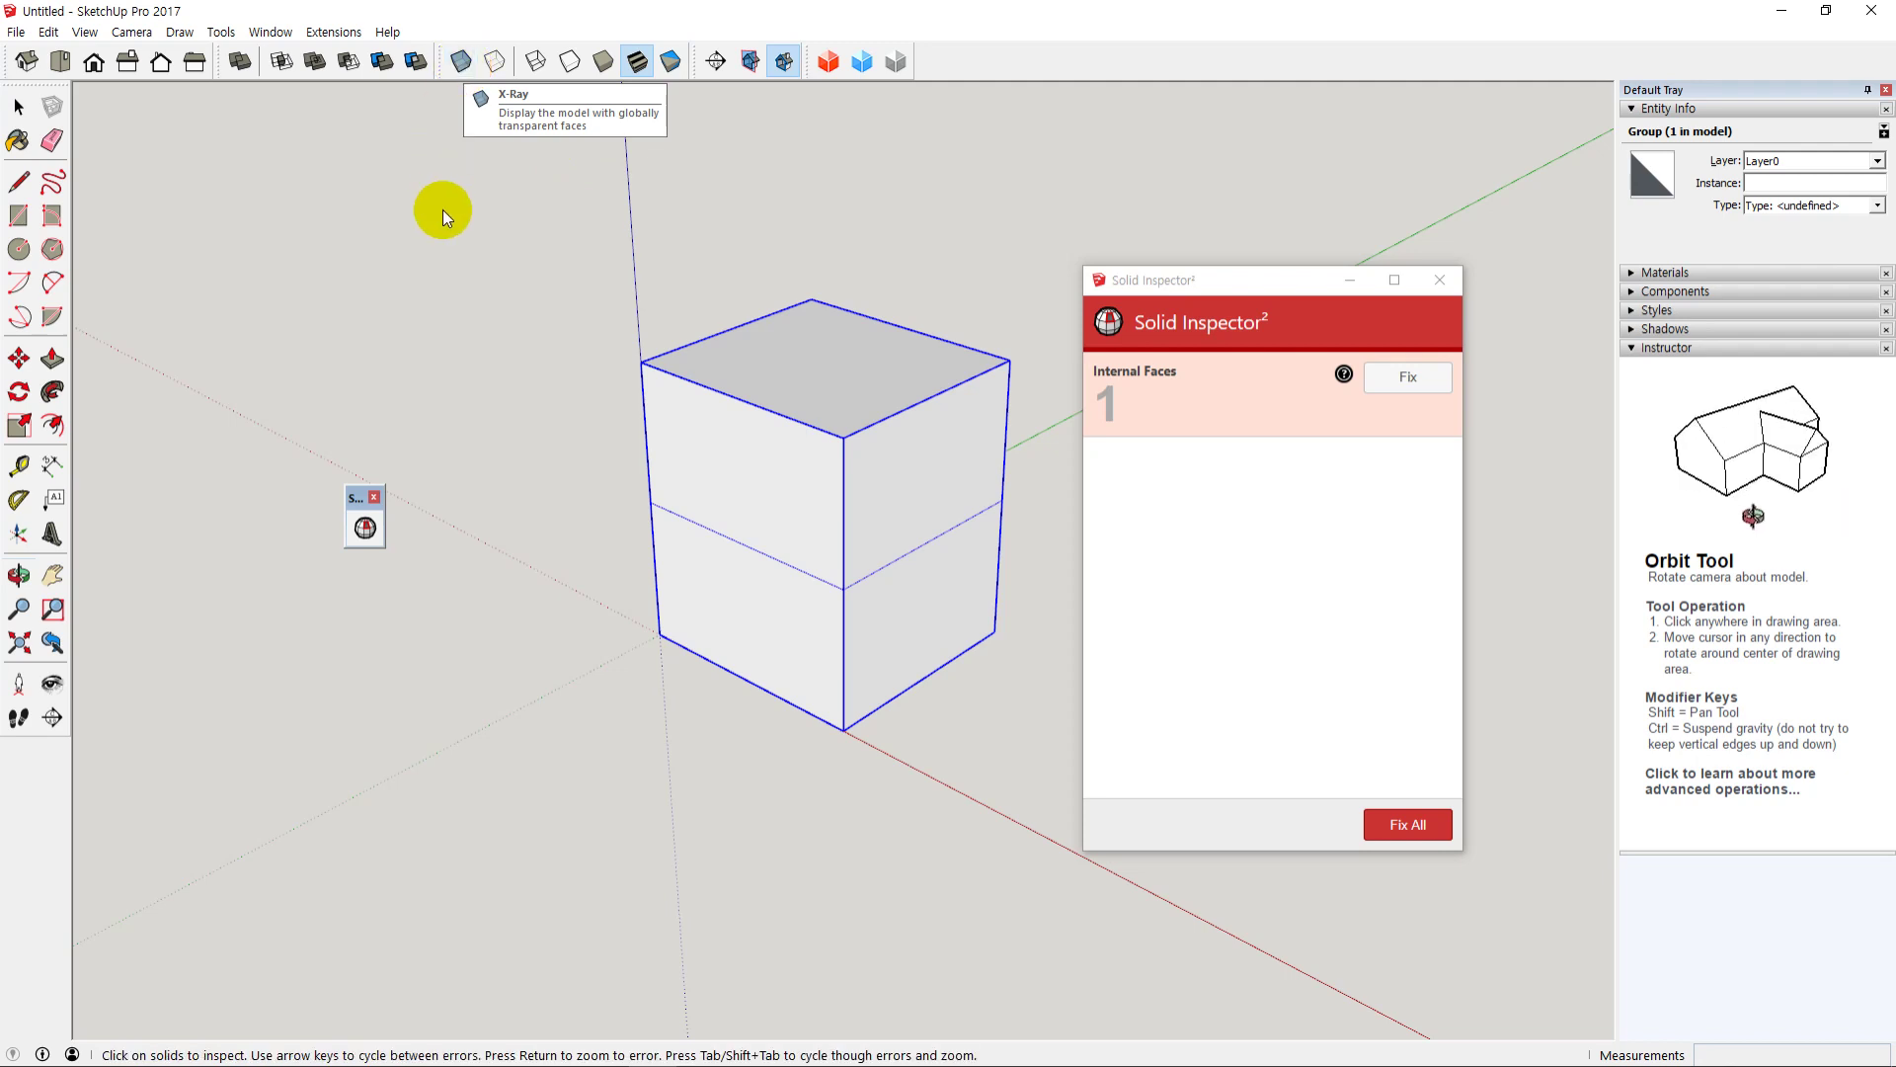
Step: Show the model in X-Ray and highlight the Internal Faces error to examine where it lies inside the box
{"action": "left_click", "coordinate": [460, 63]}
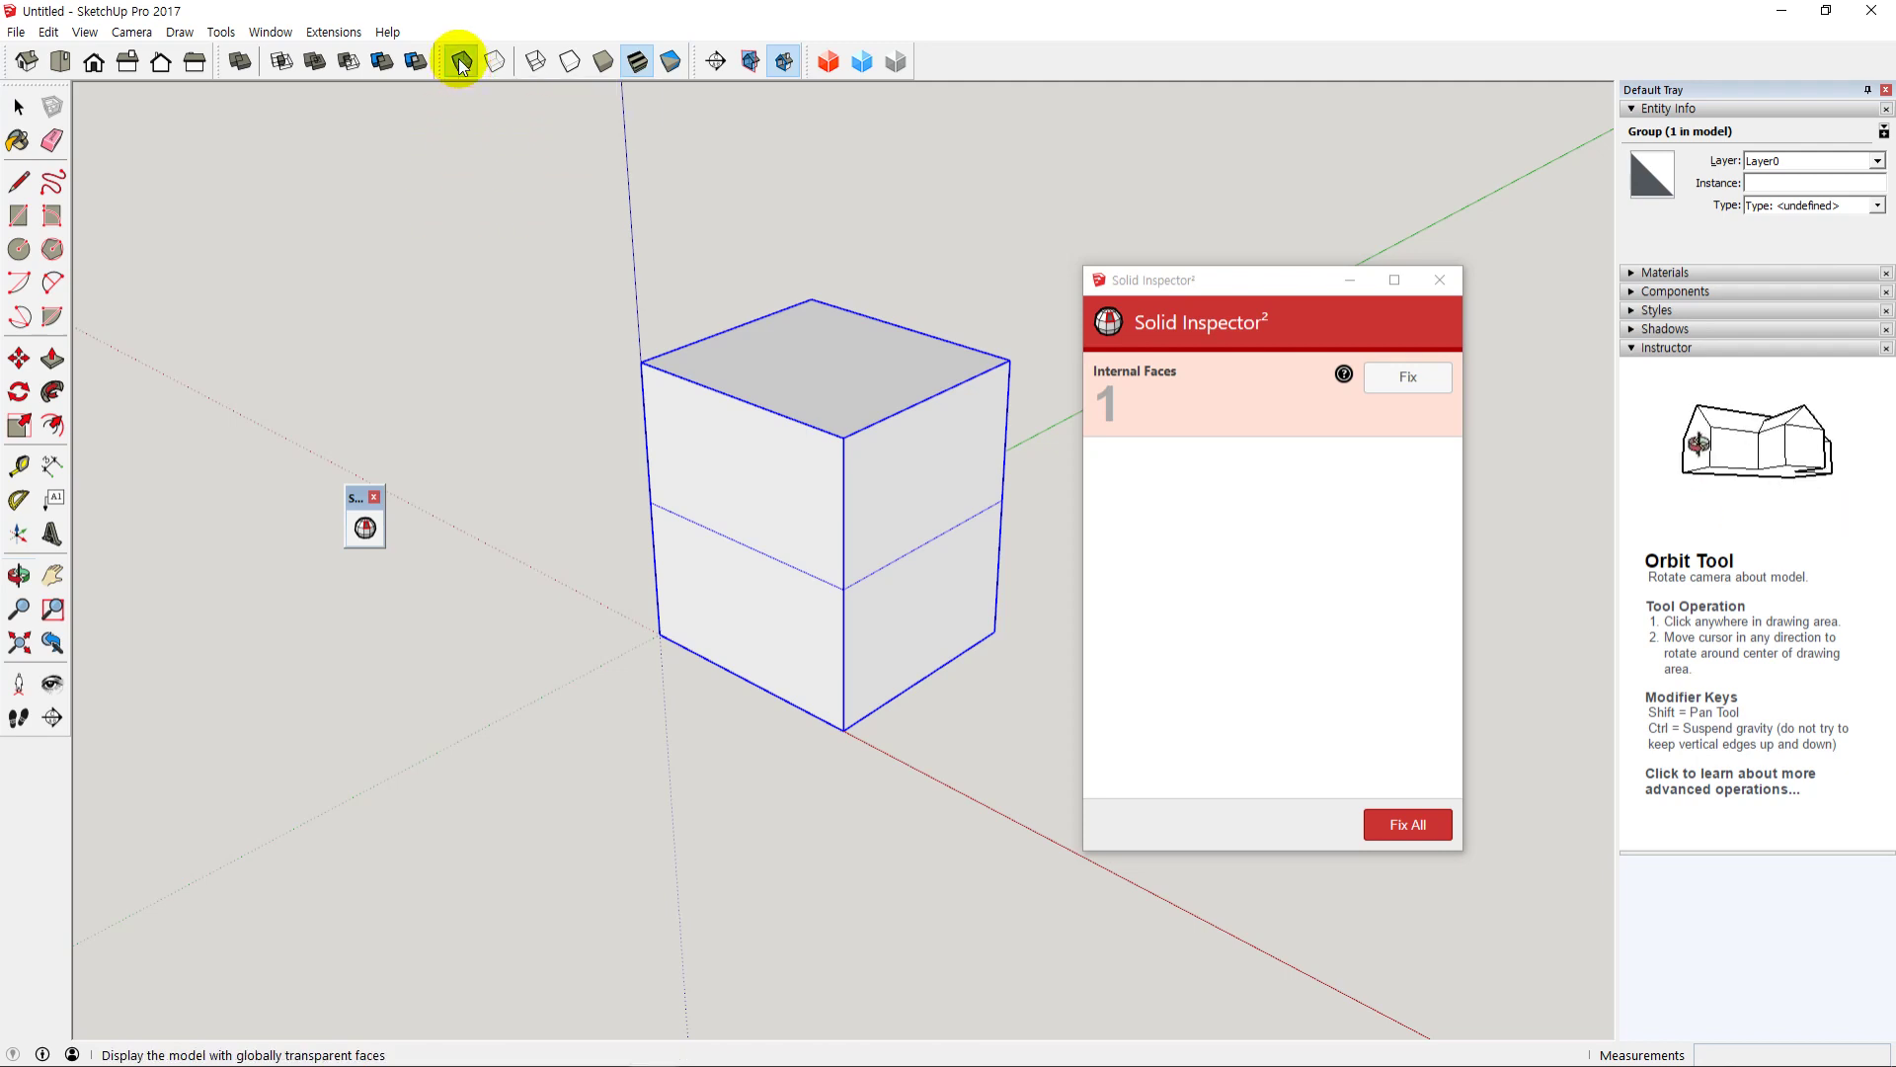
{"action": "middle_click_drag", "start_coordinate": [840, 800], "coordinate": [802, 519]}
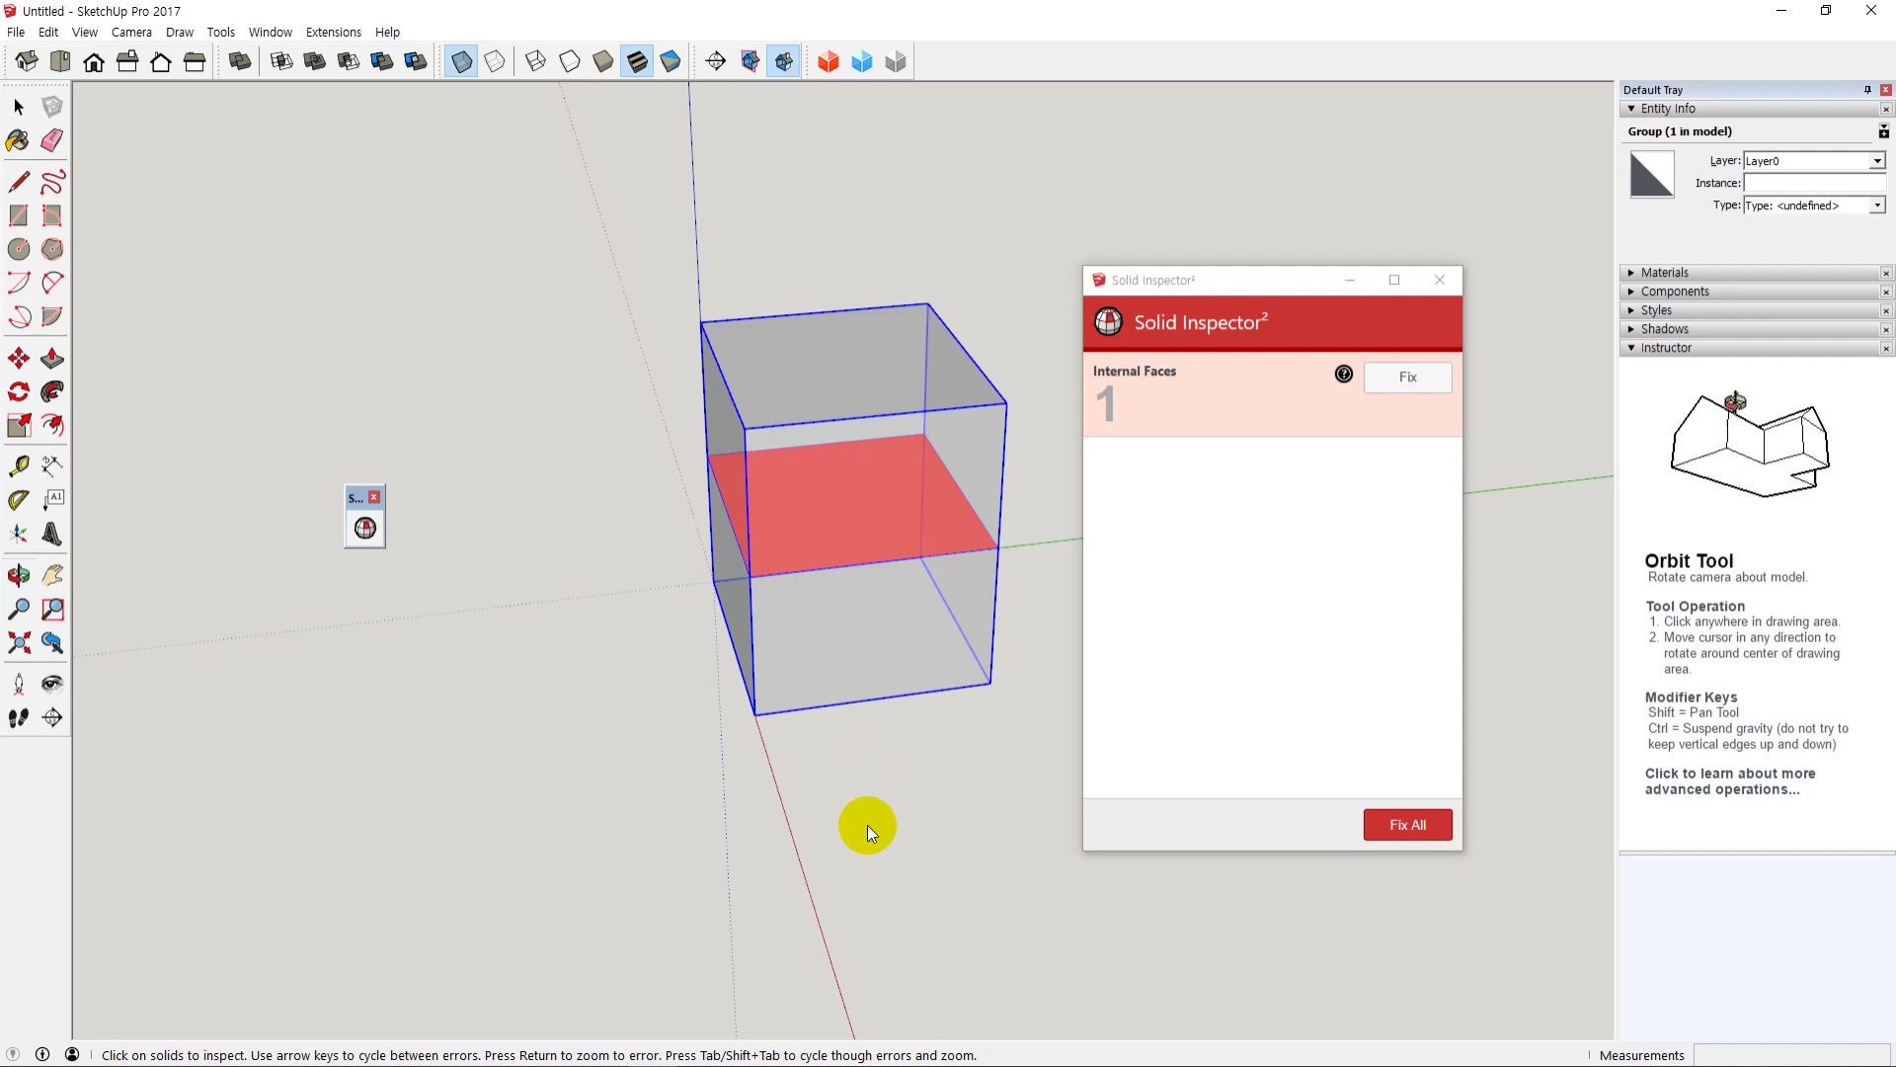
{"action": "middle_click_drag", "start_coordinate": [759, 881], "coordinate": [855, 836]}
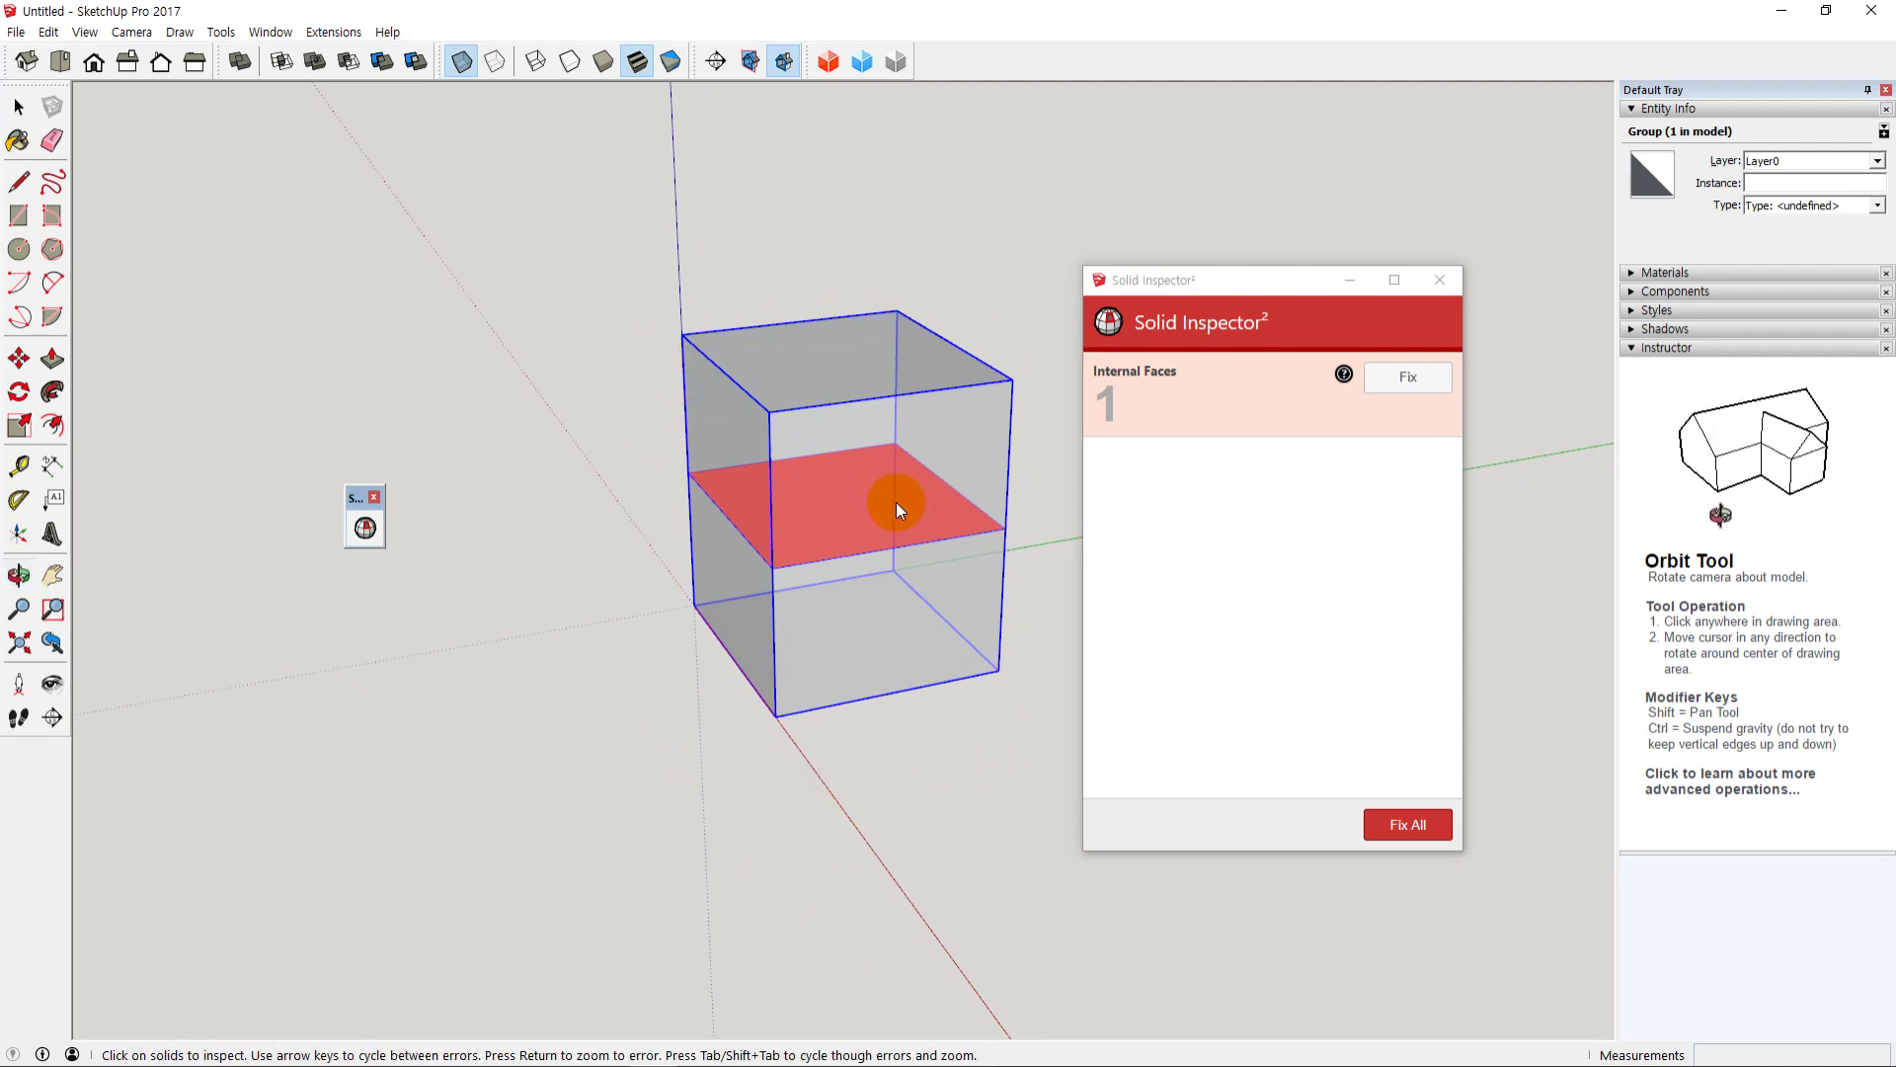
{"action": "middle_click_drag", "start_coordinate": [898, 720], "coordinate": [842, 728]}
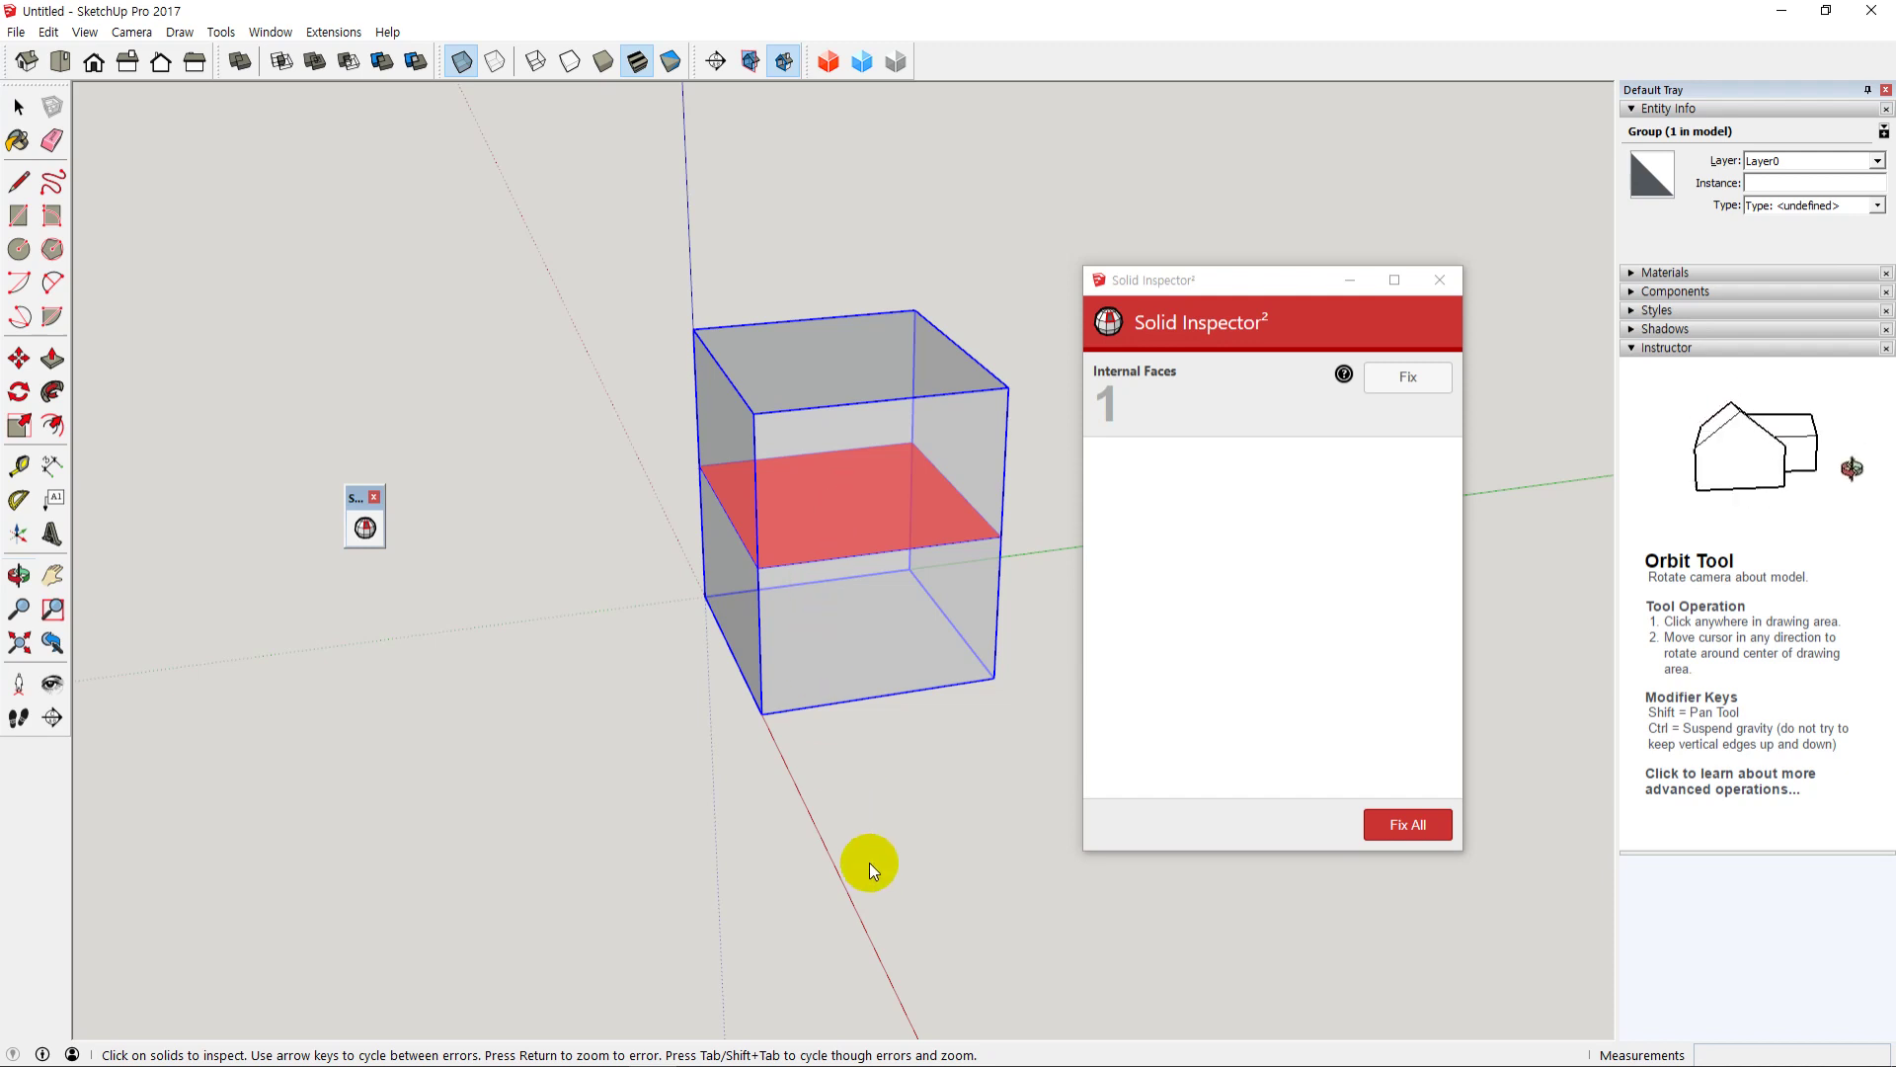
{"action": "middle_click_drag", "start_coordinate": [889, 526], "coordinate": [854, 514]}
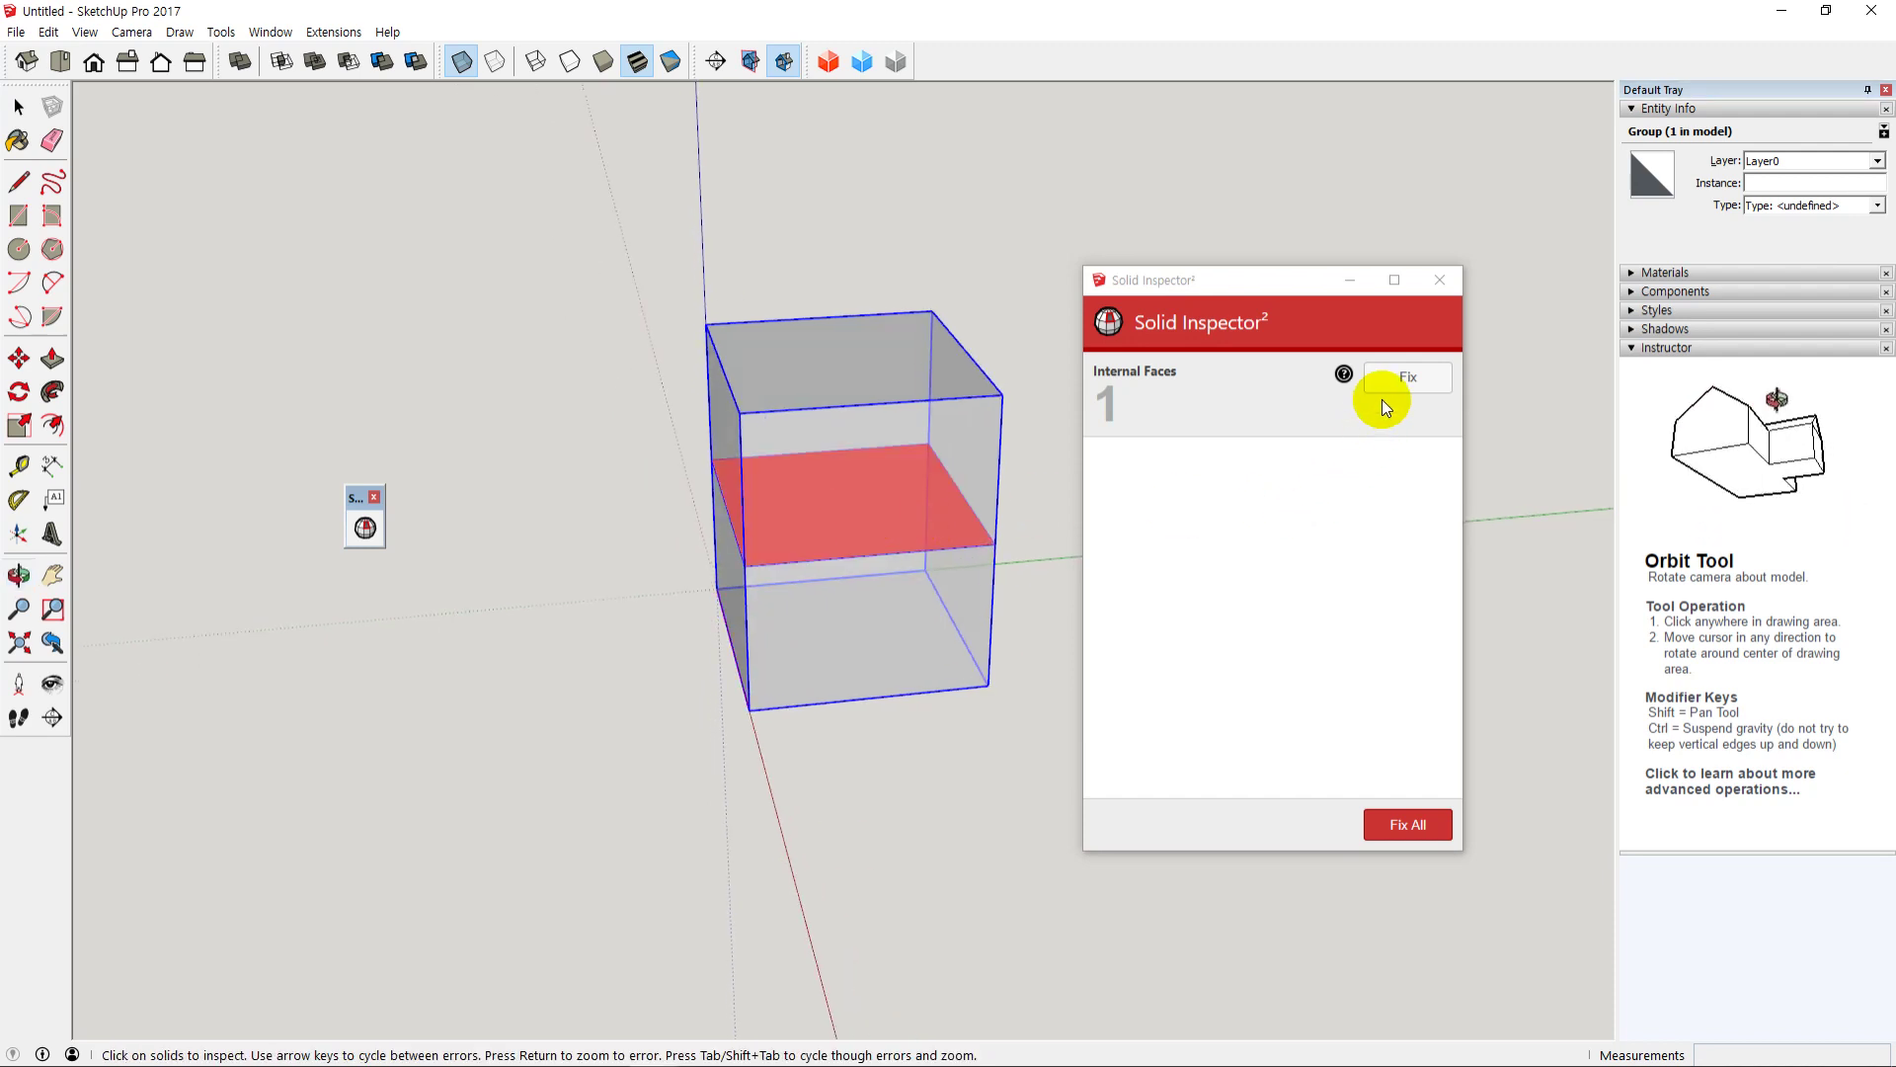
{"action": "left_click", "coordinate": [1147, 397]}
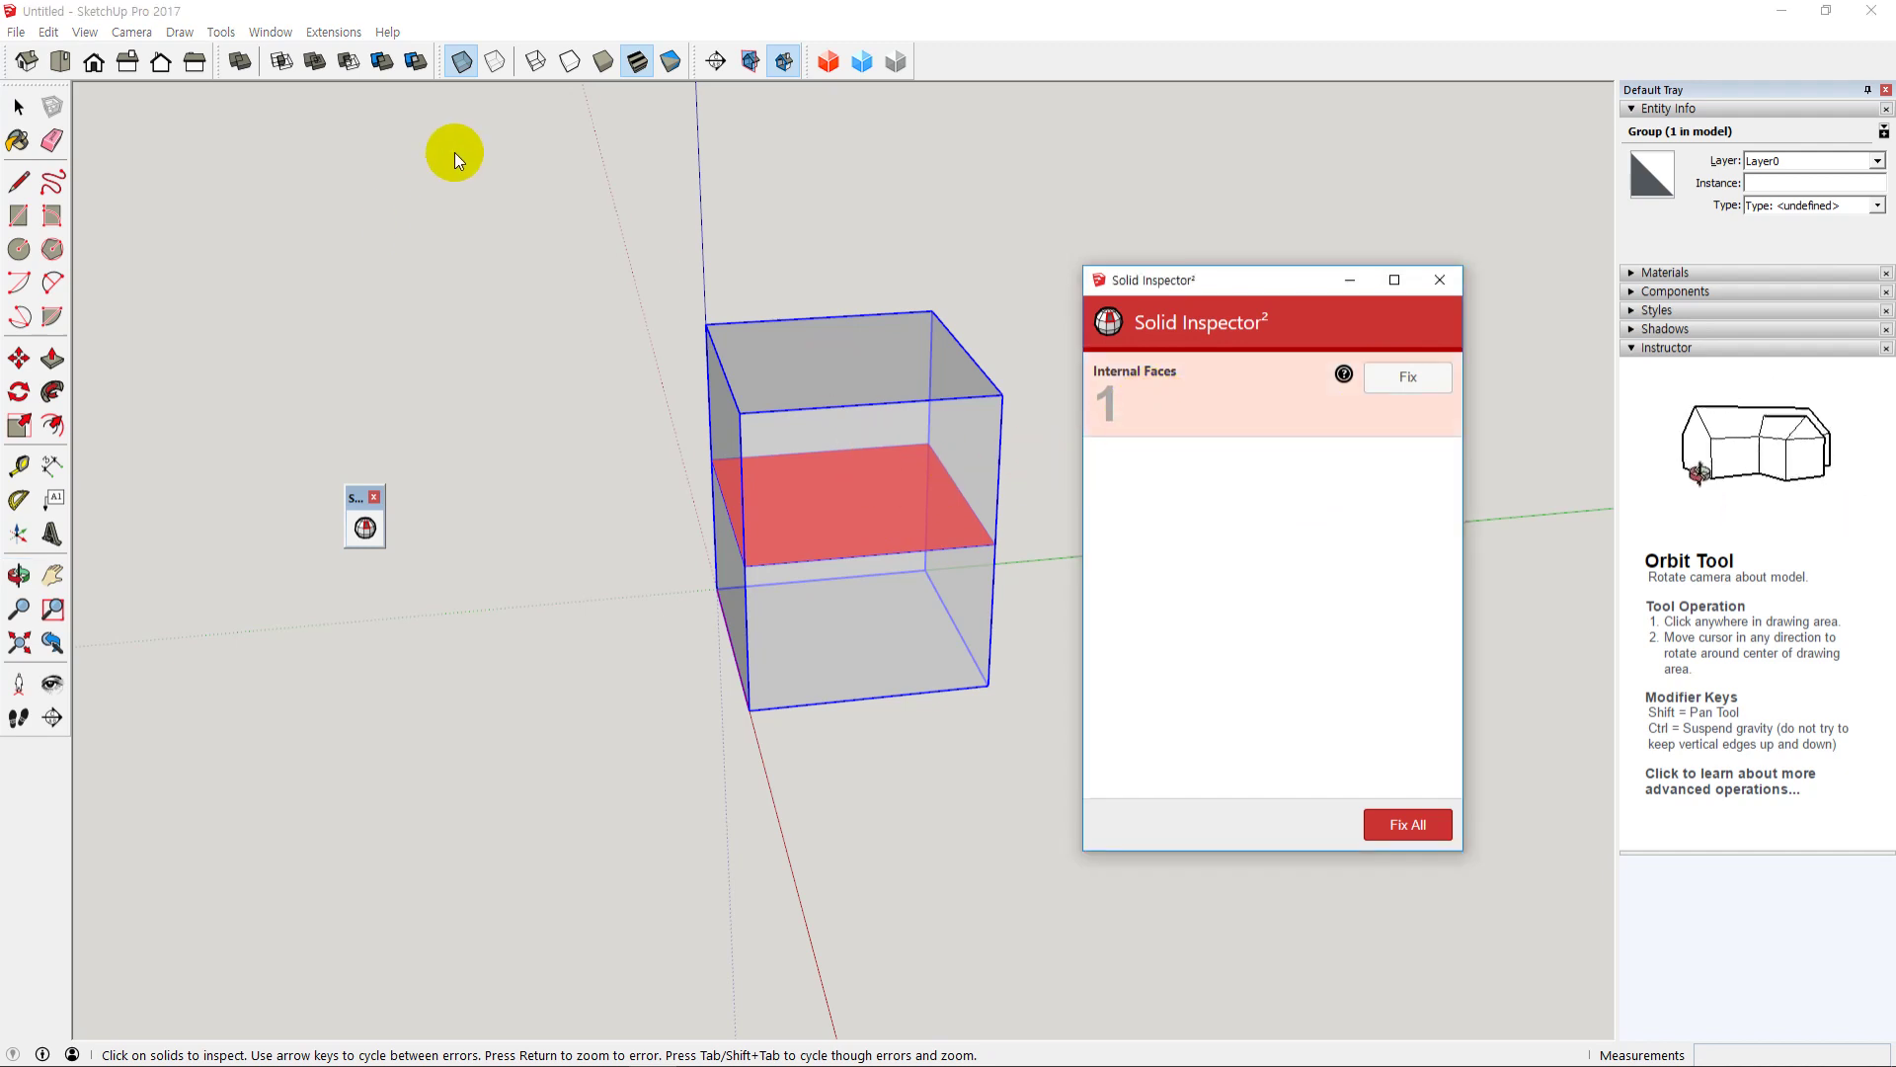
{"action": "left_click", "coordinate": [460, 61]}
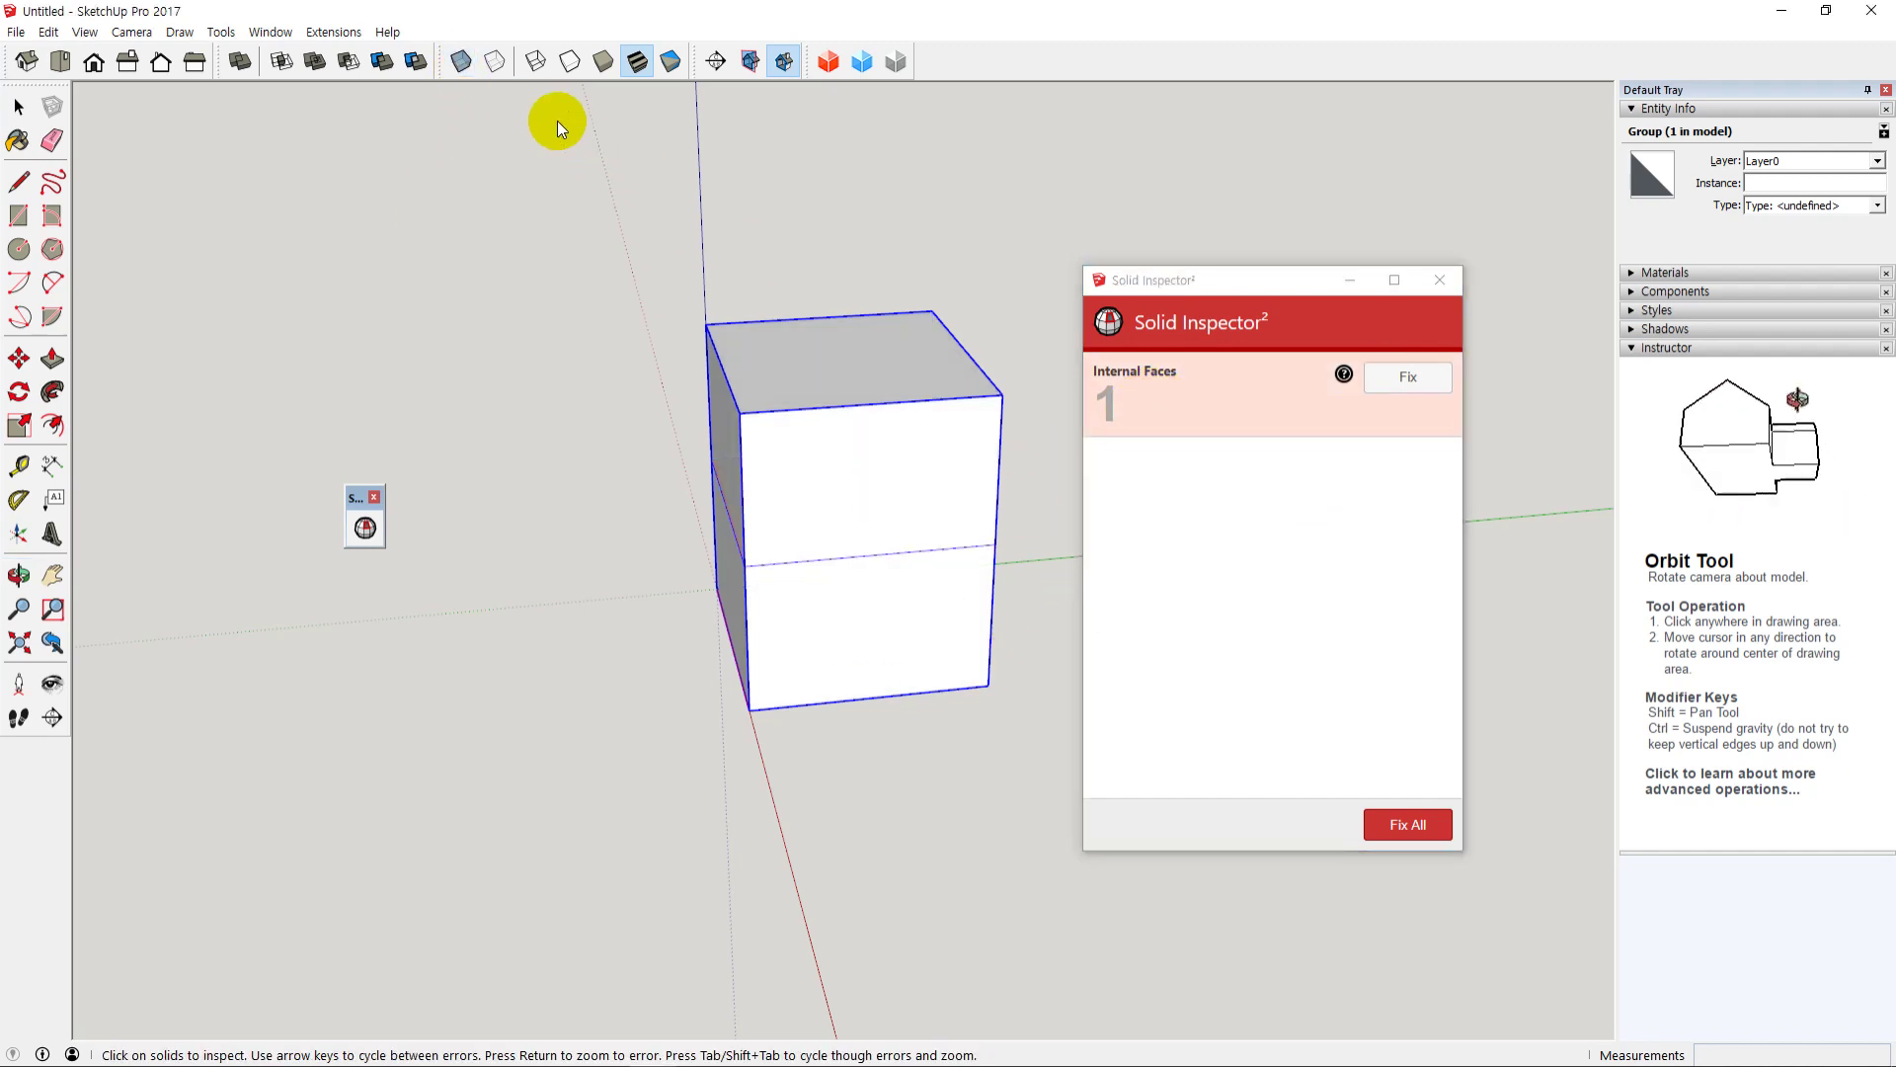
{"action": "left_click", "coordinate": [454, 69]}
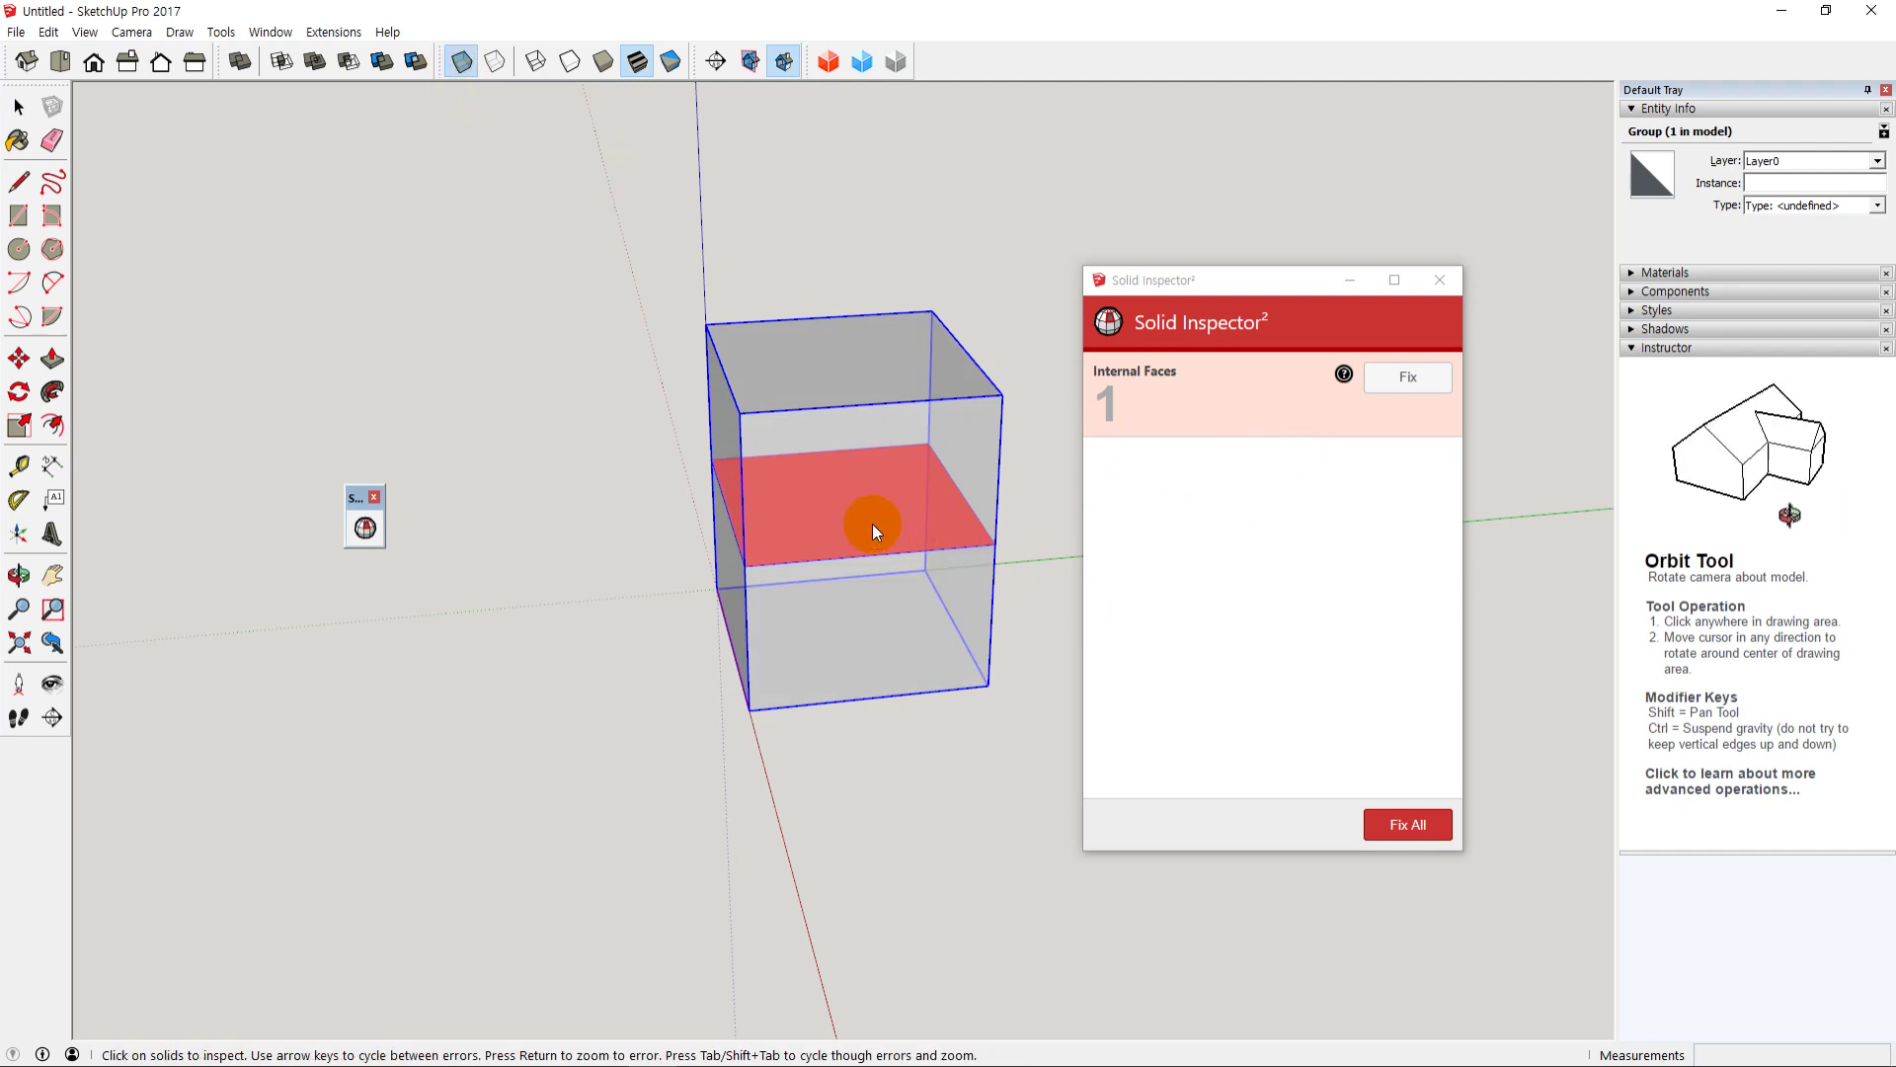
{"action": "middle_click_drag", "start_coordinate": [855, 540], "coordinate": [863, 530]}
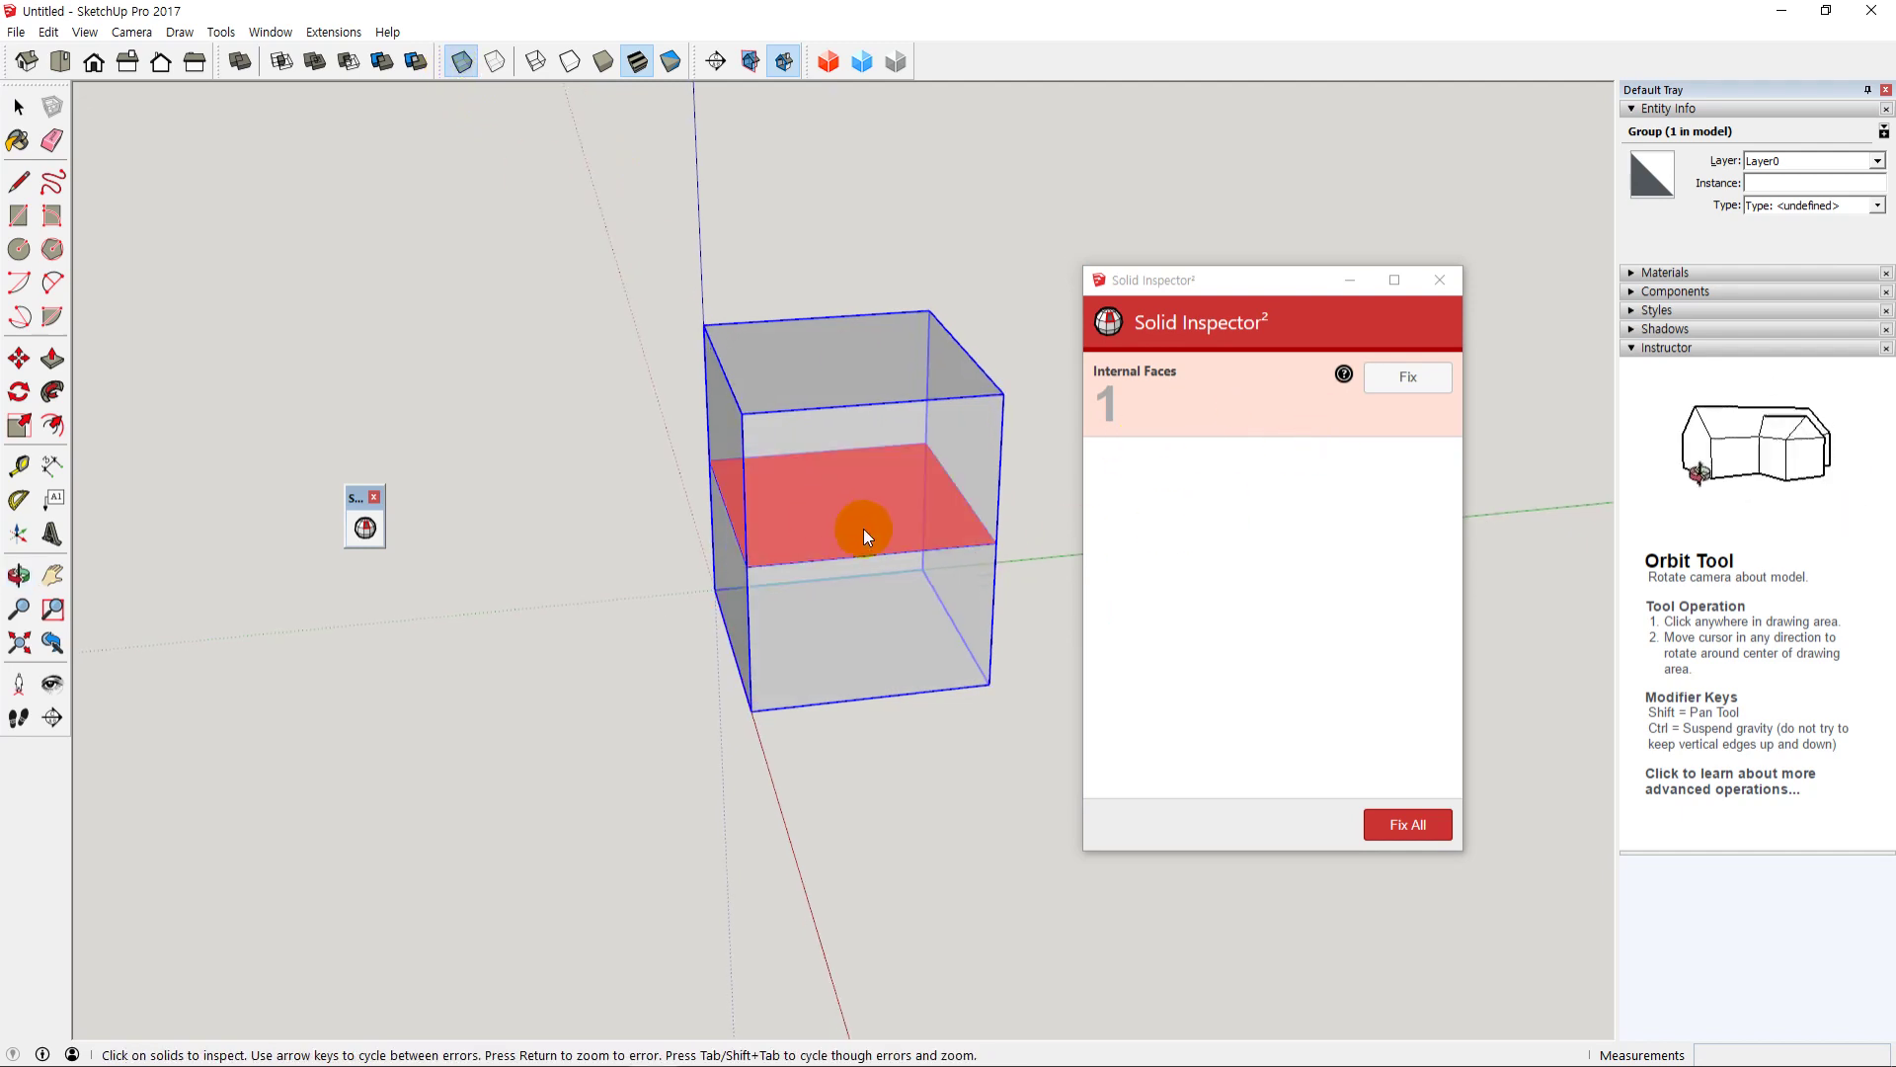
Step: Fix the Internal Faces error, turn off X-Ray display and close Solid Inspector²
{"action": "left_click", "coordinate": [1410, 378]}
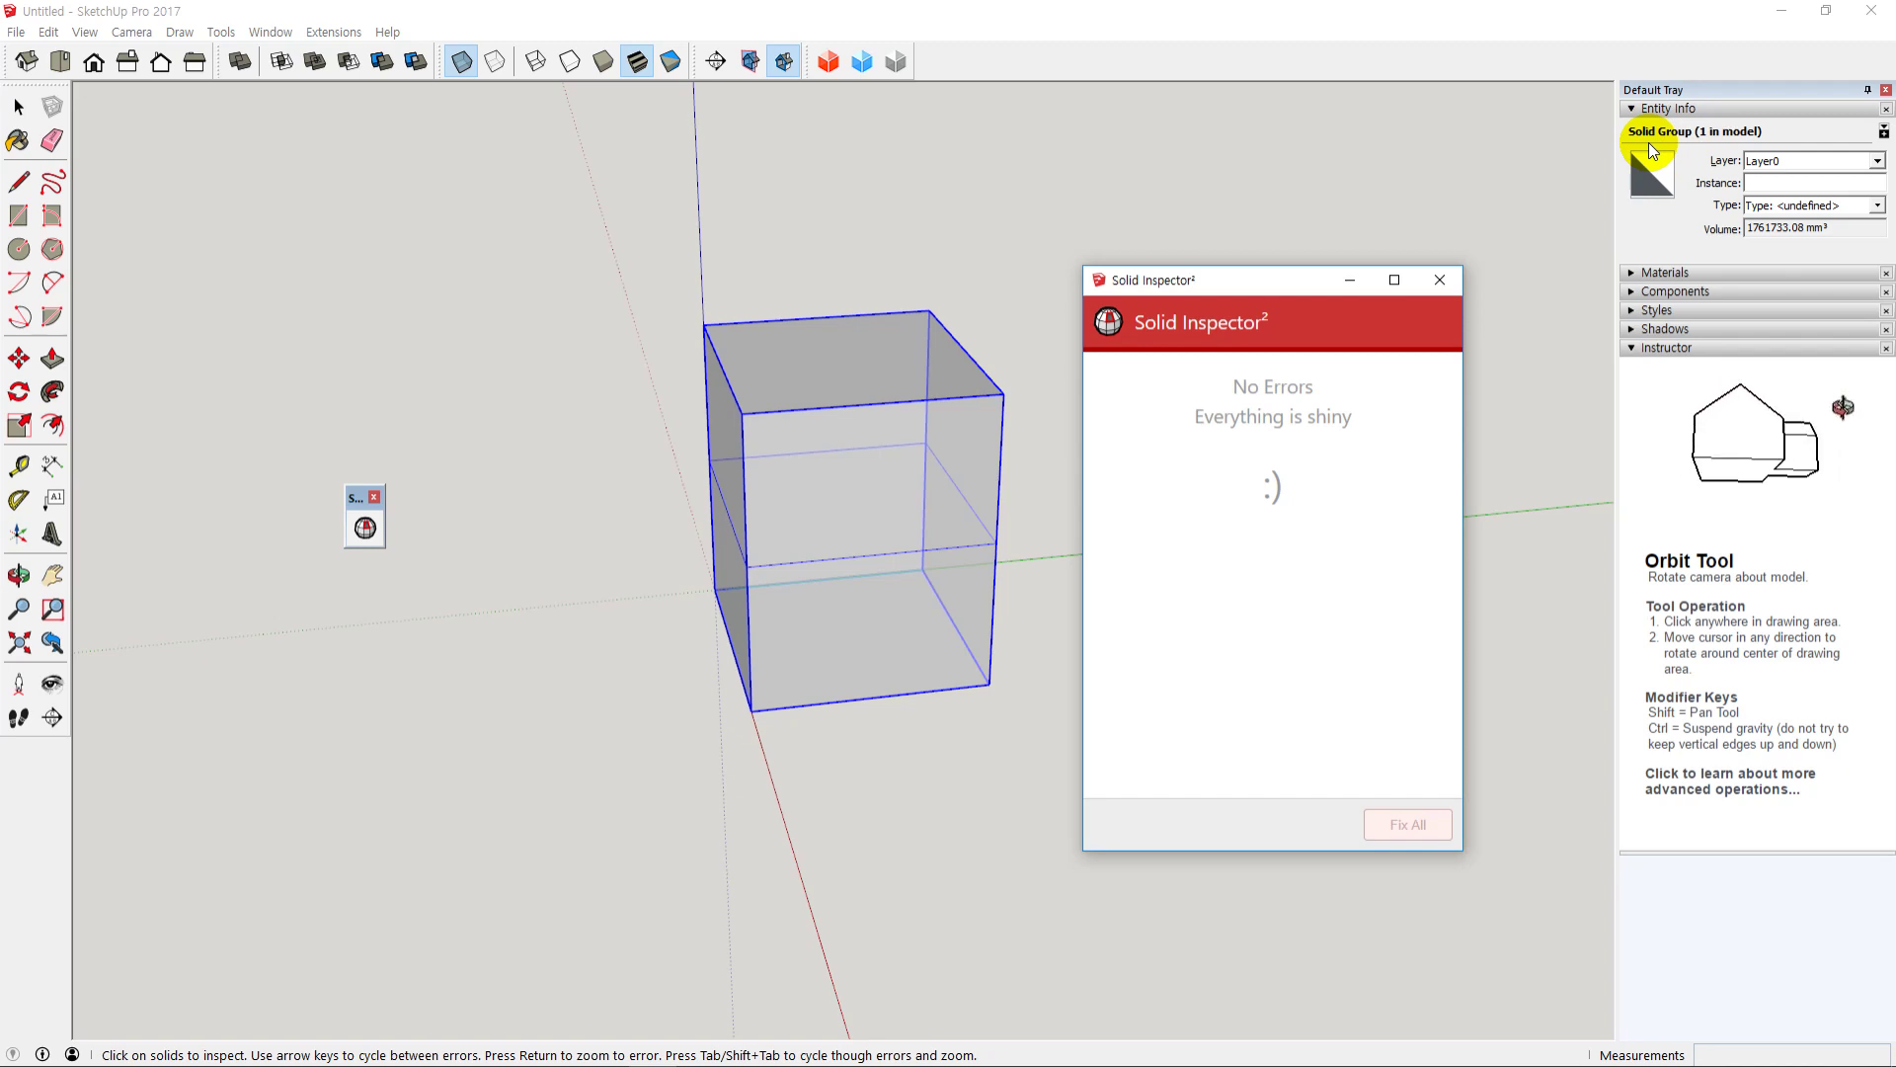
{"action": "left_click", "coordinate": [455, 67]}
{"action": "left_click", "coordinate": [1440, 280]}
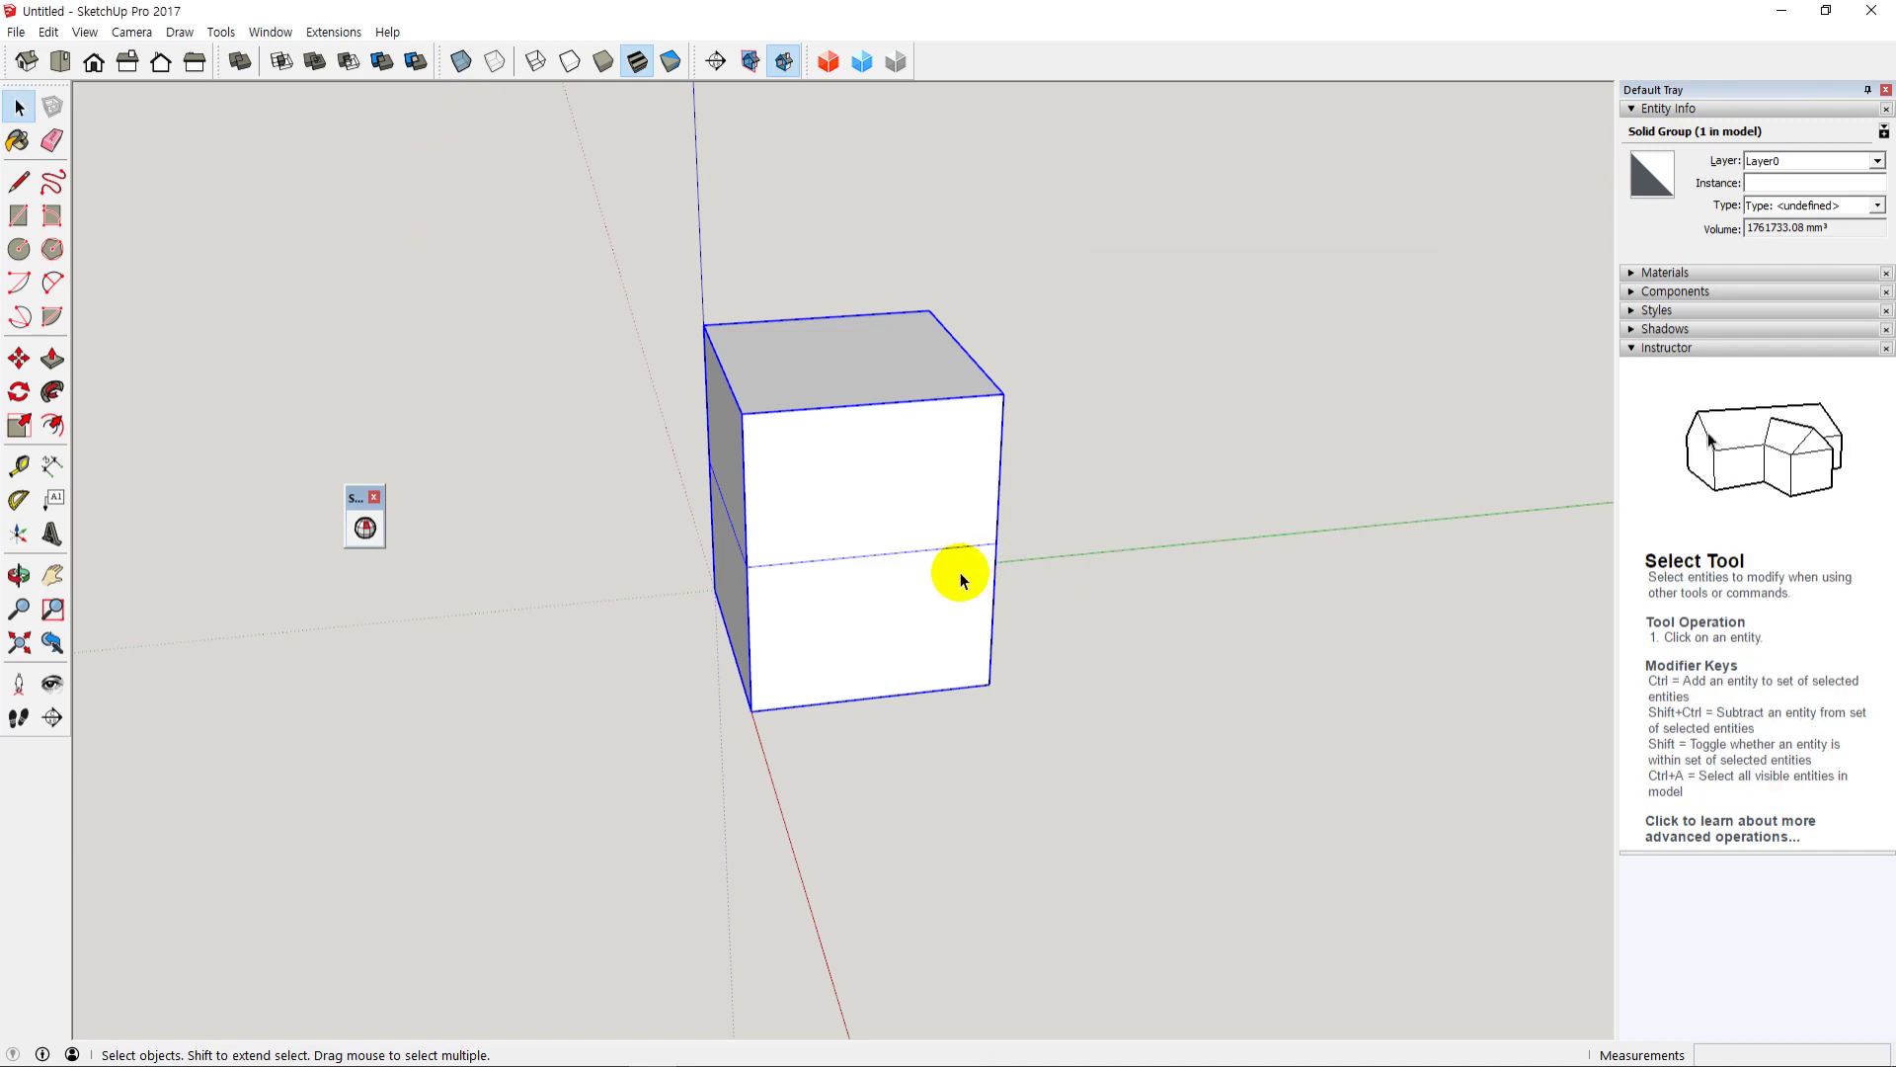
Step: Open the box group for editing, erase the leftover seam edges around its mid-height on all sides, and return to the closed group
{"action": "middle_click_drag", "start_coordinate": [902, 605], "coordinate": [844, 597]}
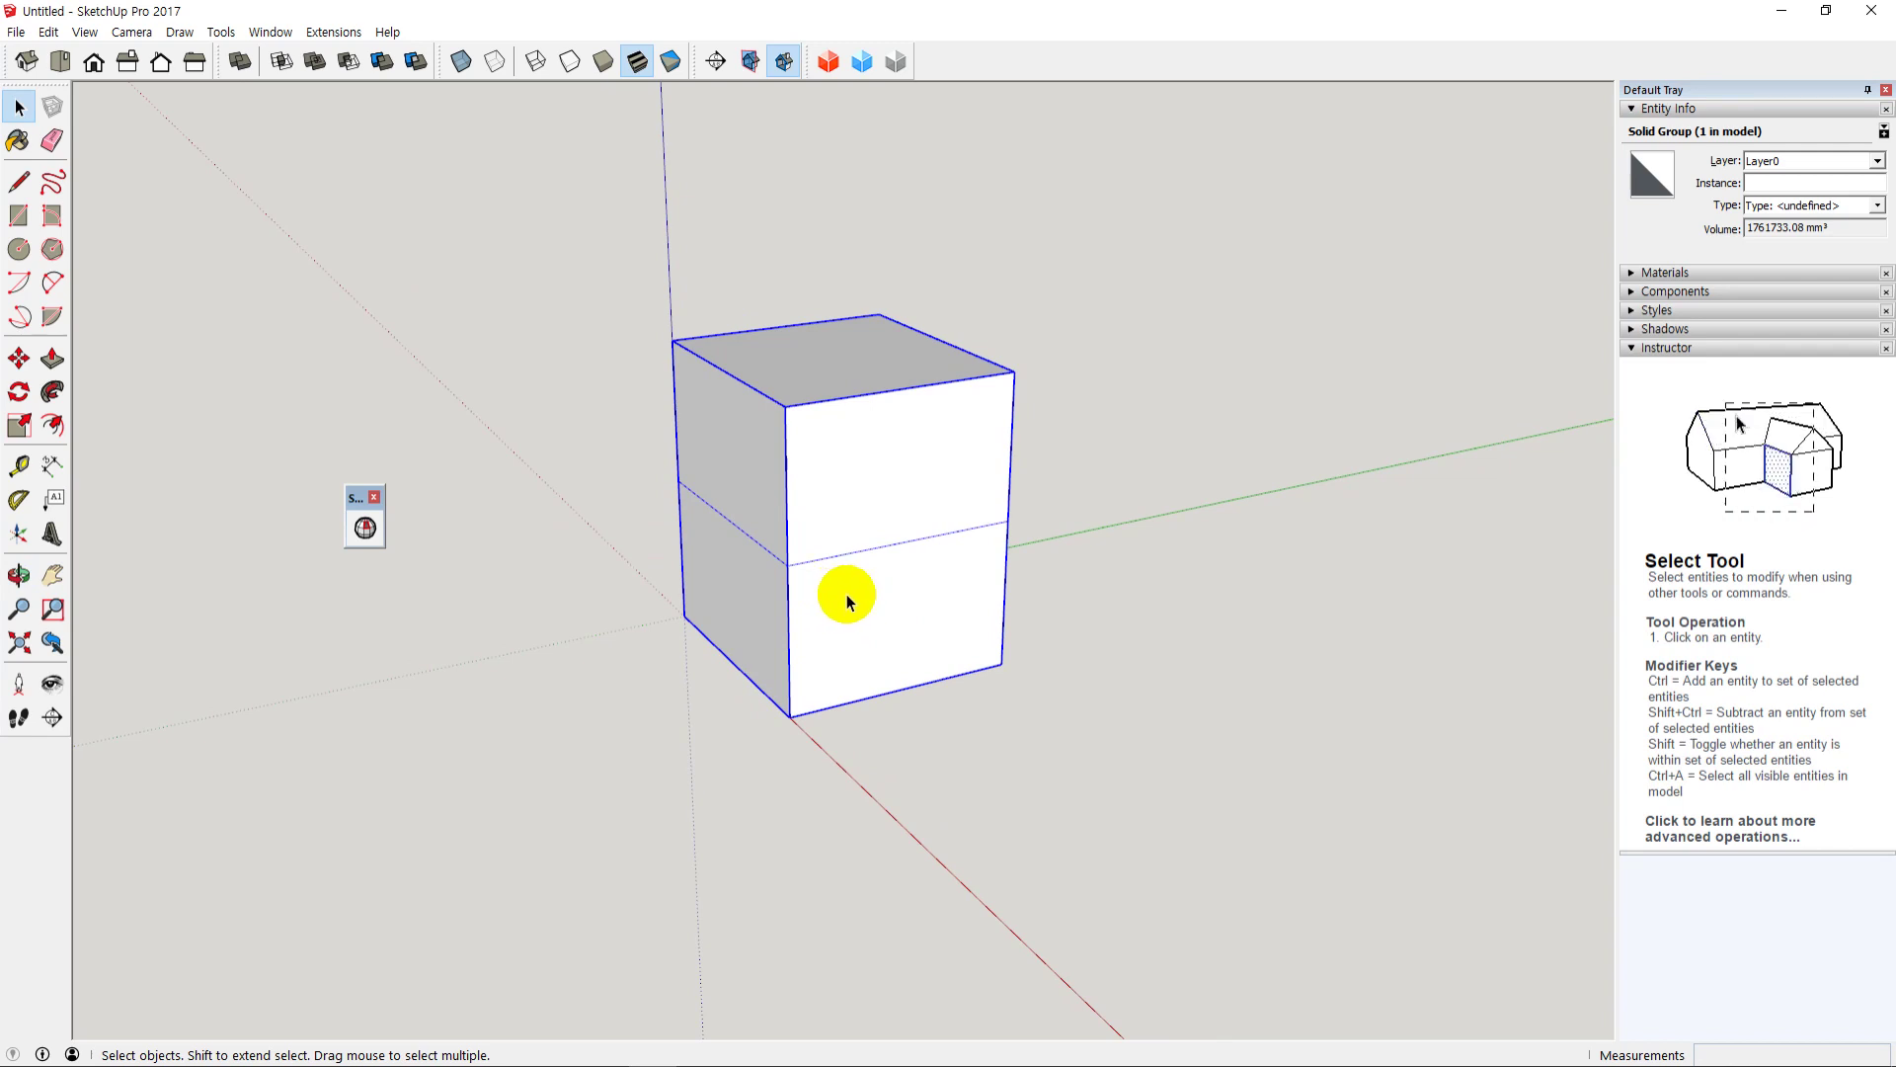
{"action": "double_click", "coordinate": [846, 596]}
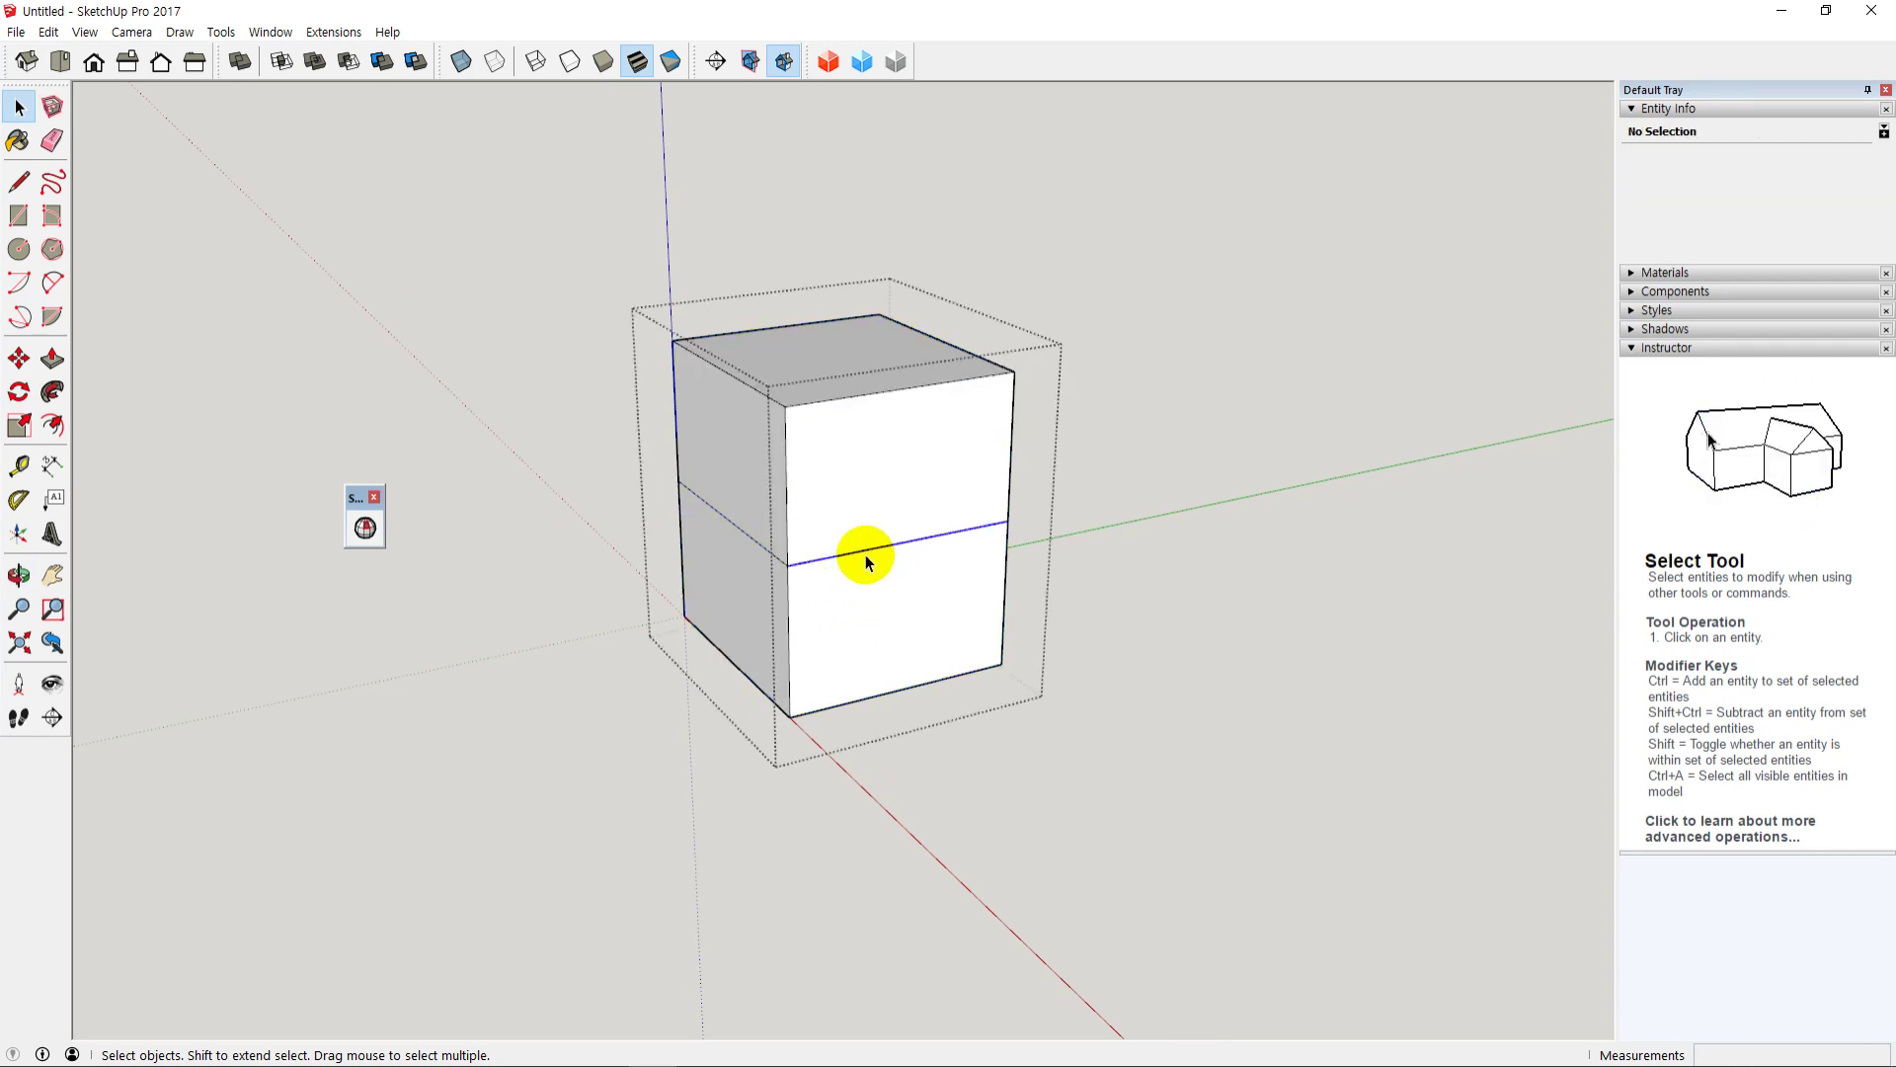
{"action": "left_click", "coordinate": [864, 552]}
{"action": "key", "text": "Delete"}
{"action": "key", "text": "e"}
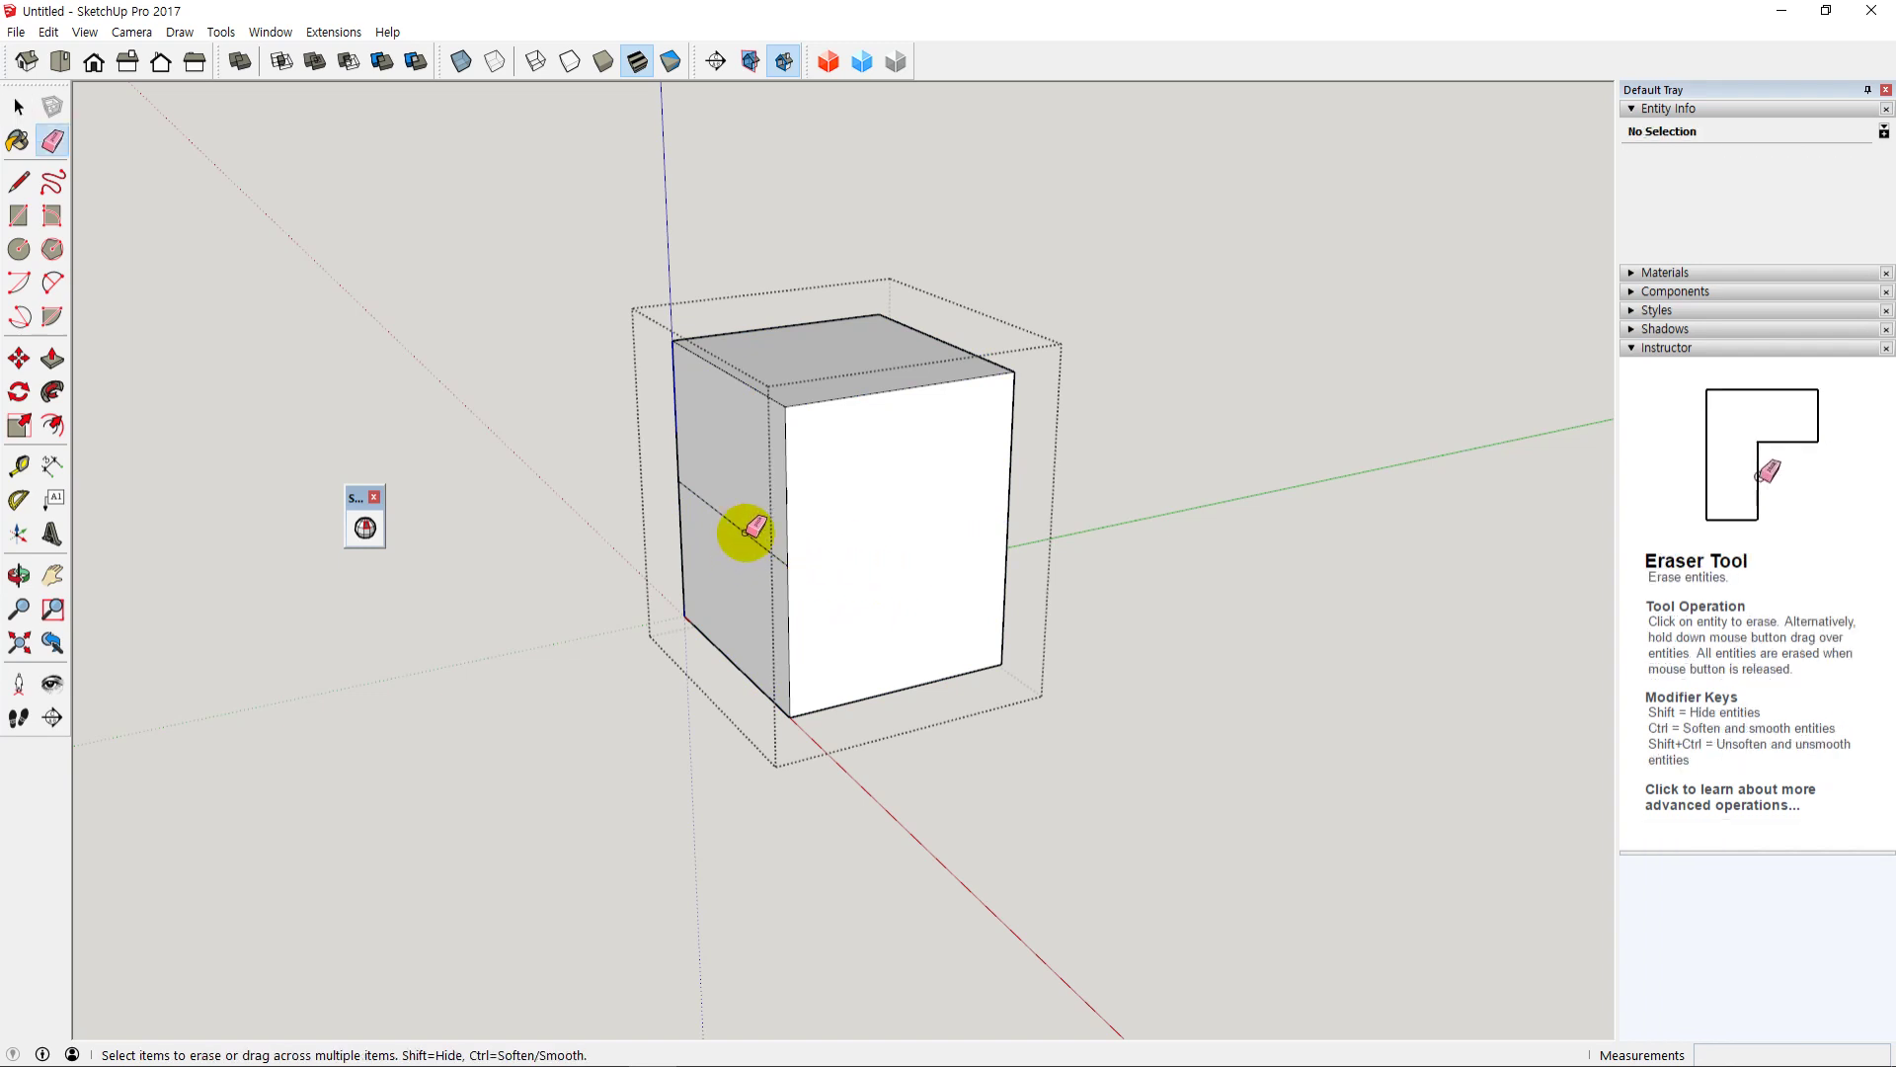
{"action": "middle_click_drag", "start_coordinate": [1070, 614], "coordinate": [704, 565]}
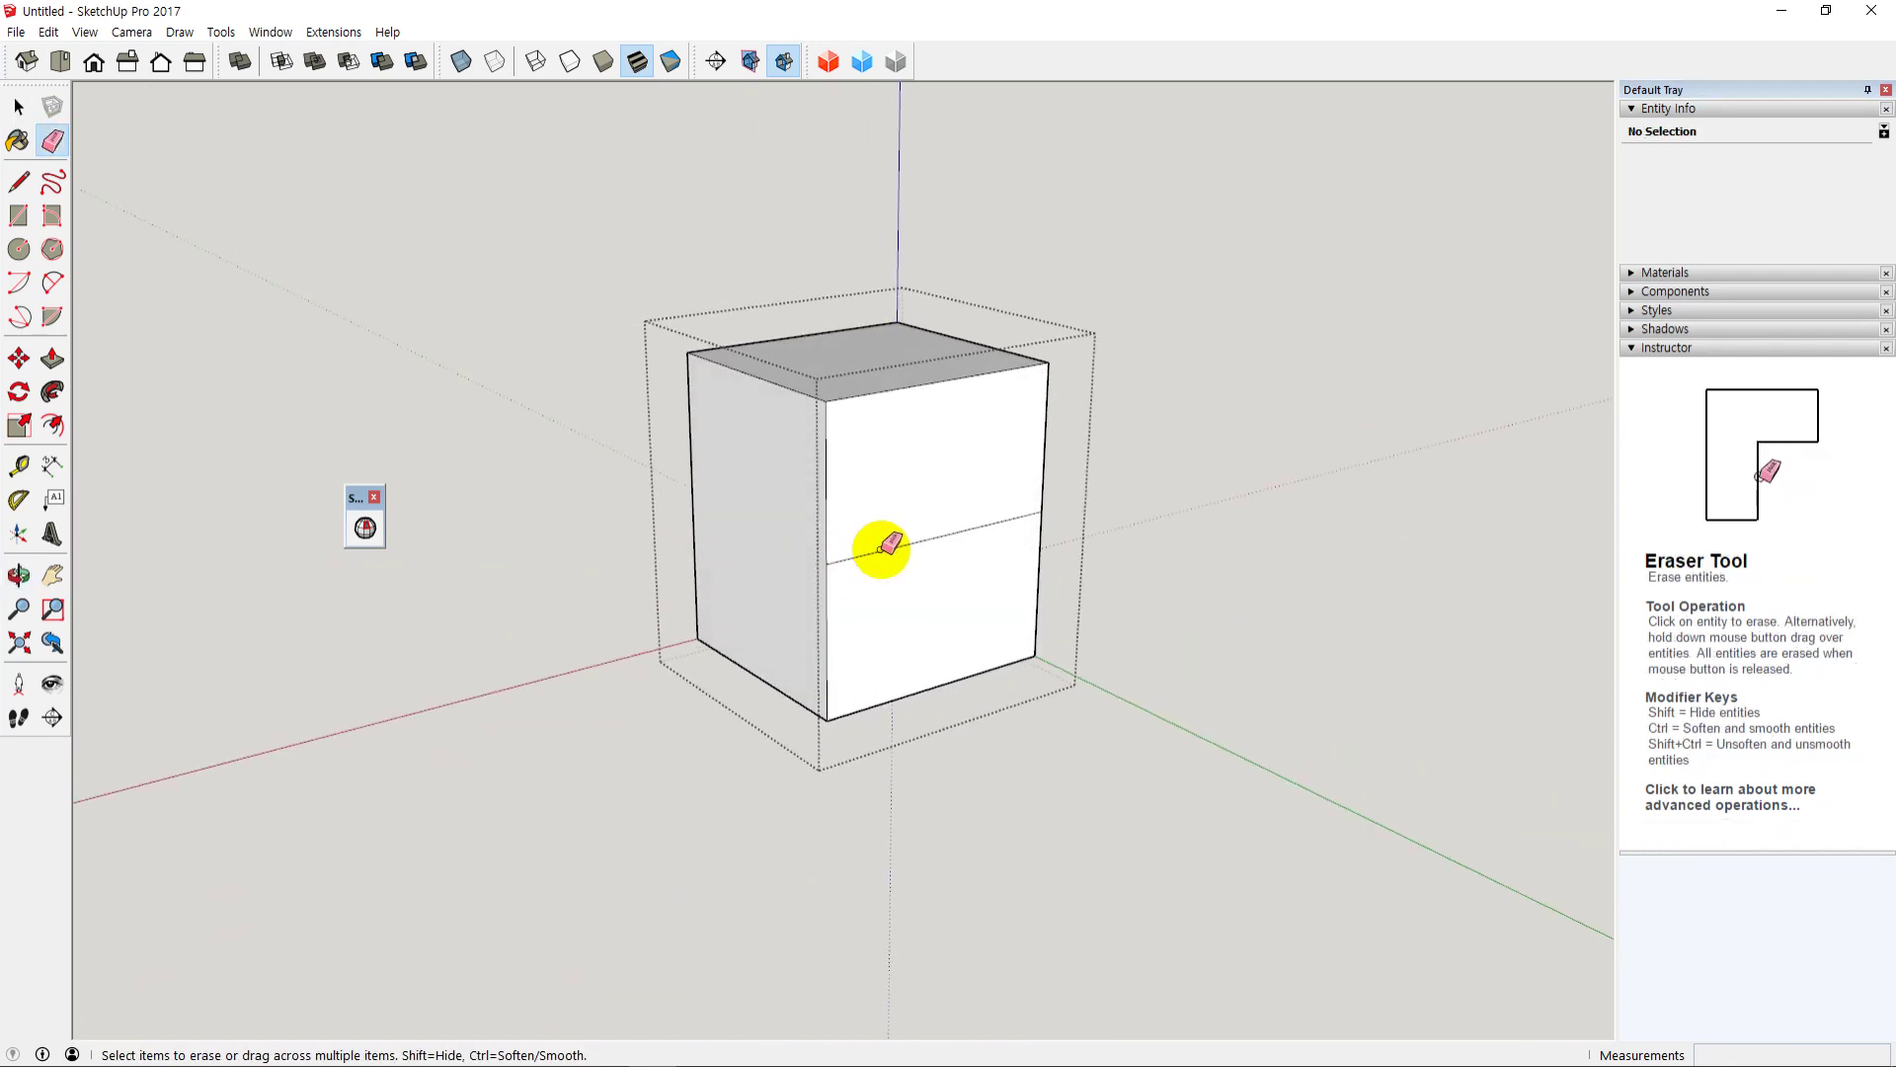
{"action": "mouse_move", "coordinate": [1257, 572]}
{"action": "middle_mouse_down"}
{"action": "mouse_move", "coordinate": [804, 563]}
{"action": "mouse_move", "coordinate": [975, 548]}
{"action": "middle_mouse_up"}
{"action": "left_click", "coordinate": [976, 547]}
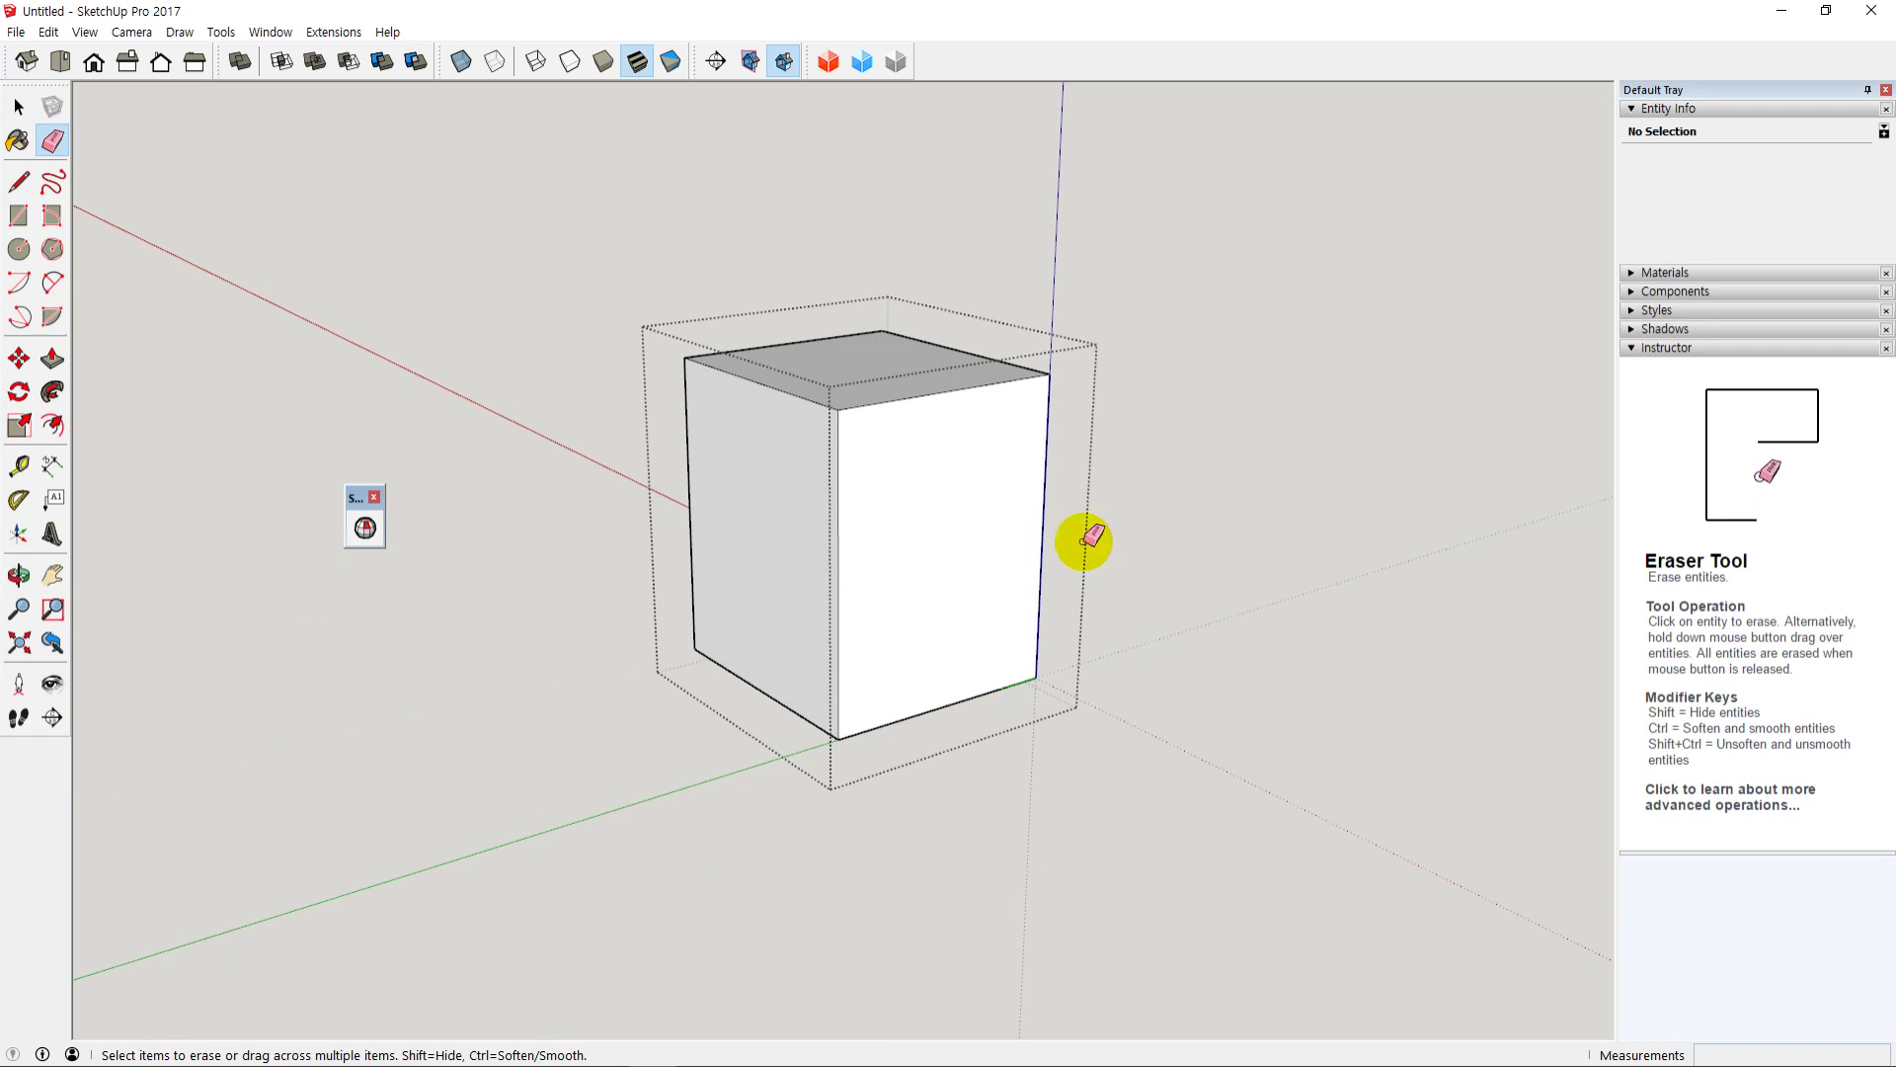
{"action": "key", "text": "space"}
{"action": "middle_click_drag", "start_coordinate": [761, 719], "coordinate": [602, 322]}
{"action": "left_click", "coordinate": [781, 553]}
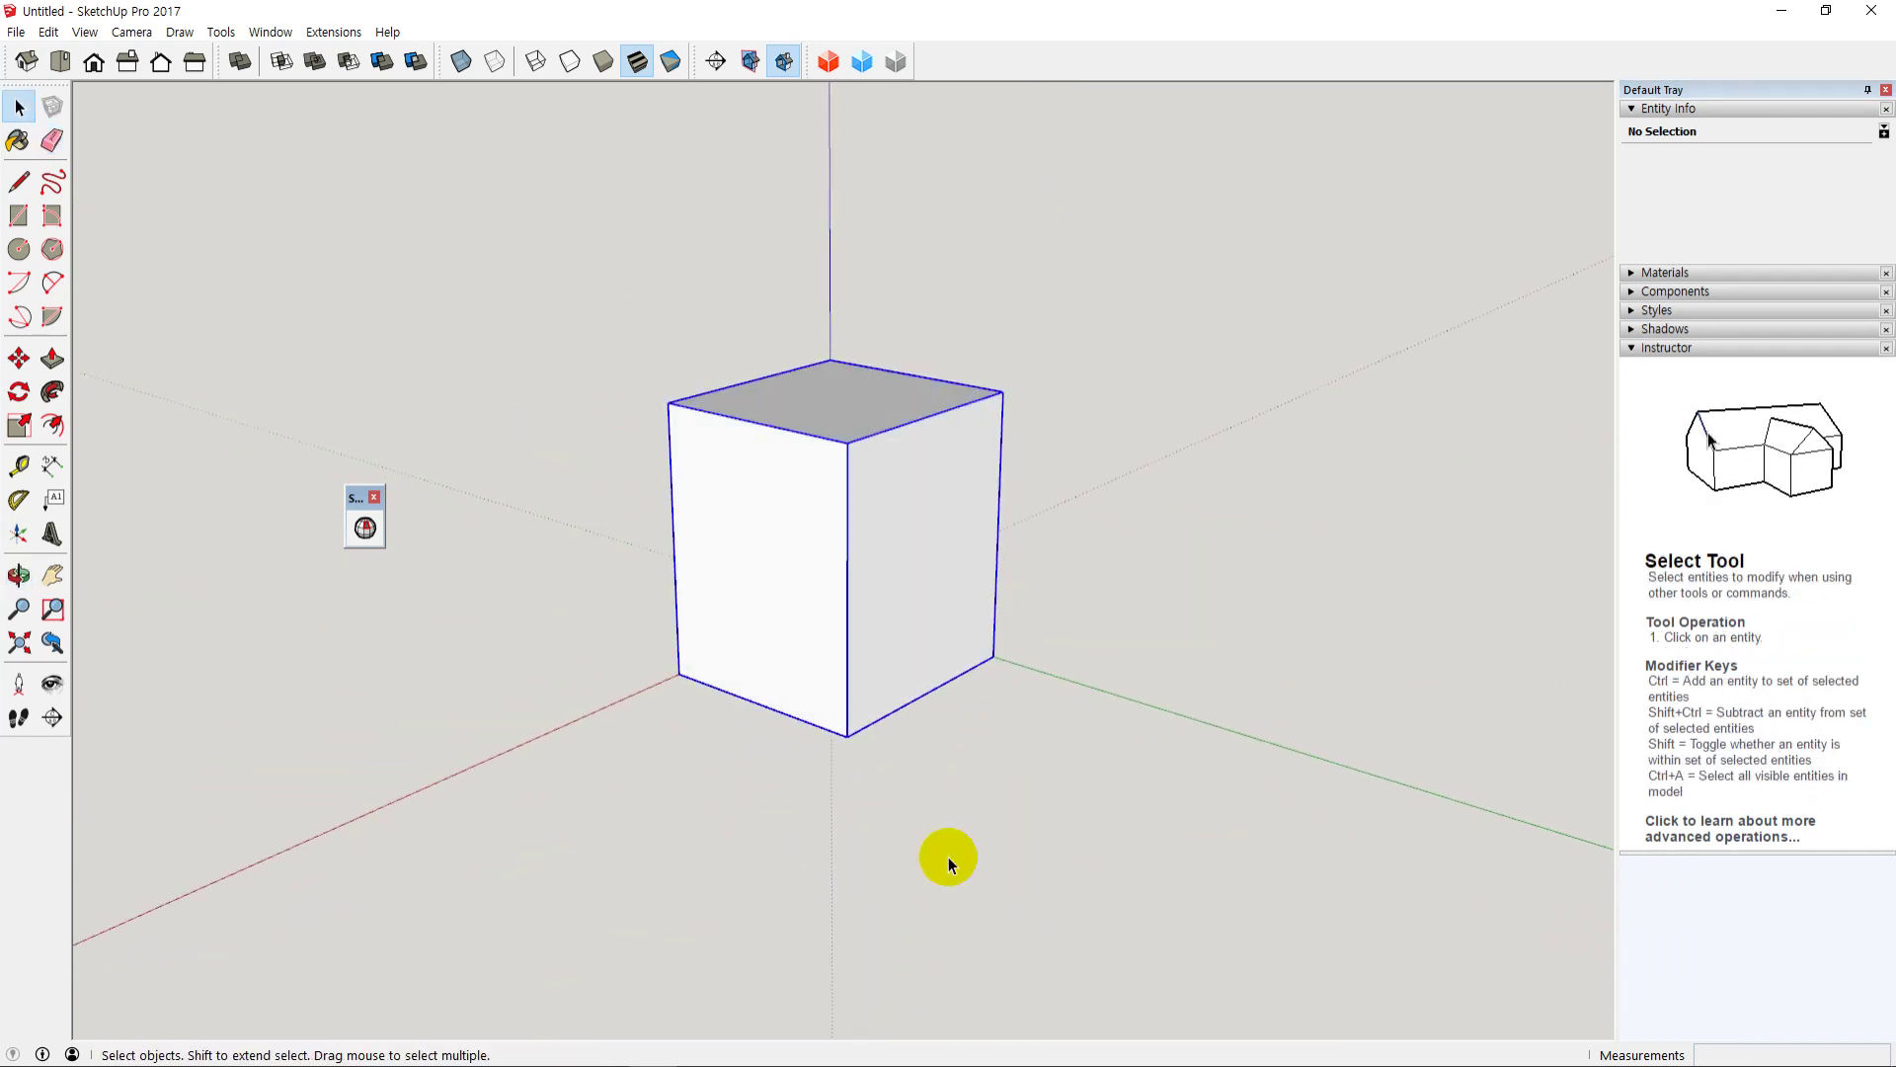
Step: Recheck the cleaned box group with Solid Inspector², close the inspector and clear the selection
{"action": "left_click", "coordinate": [365, 528]}
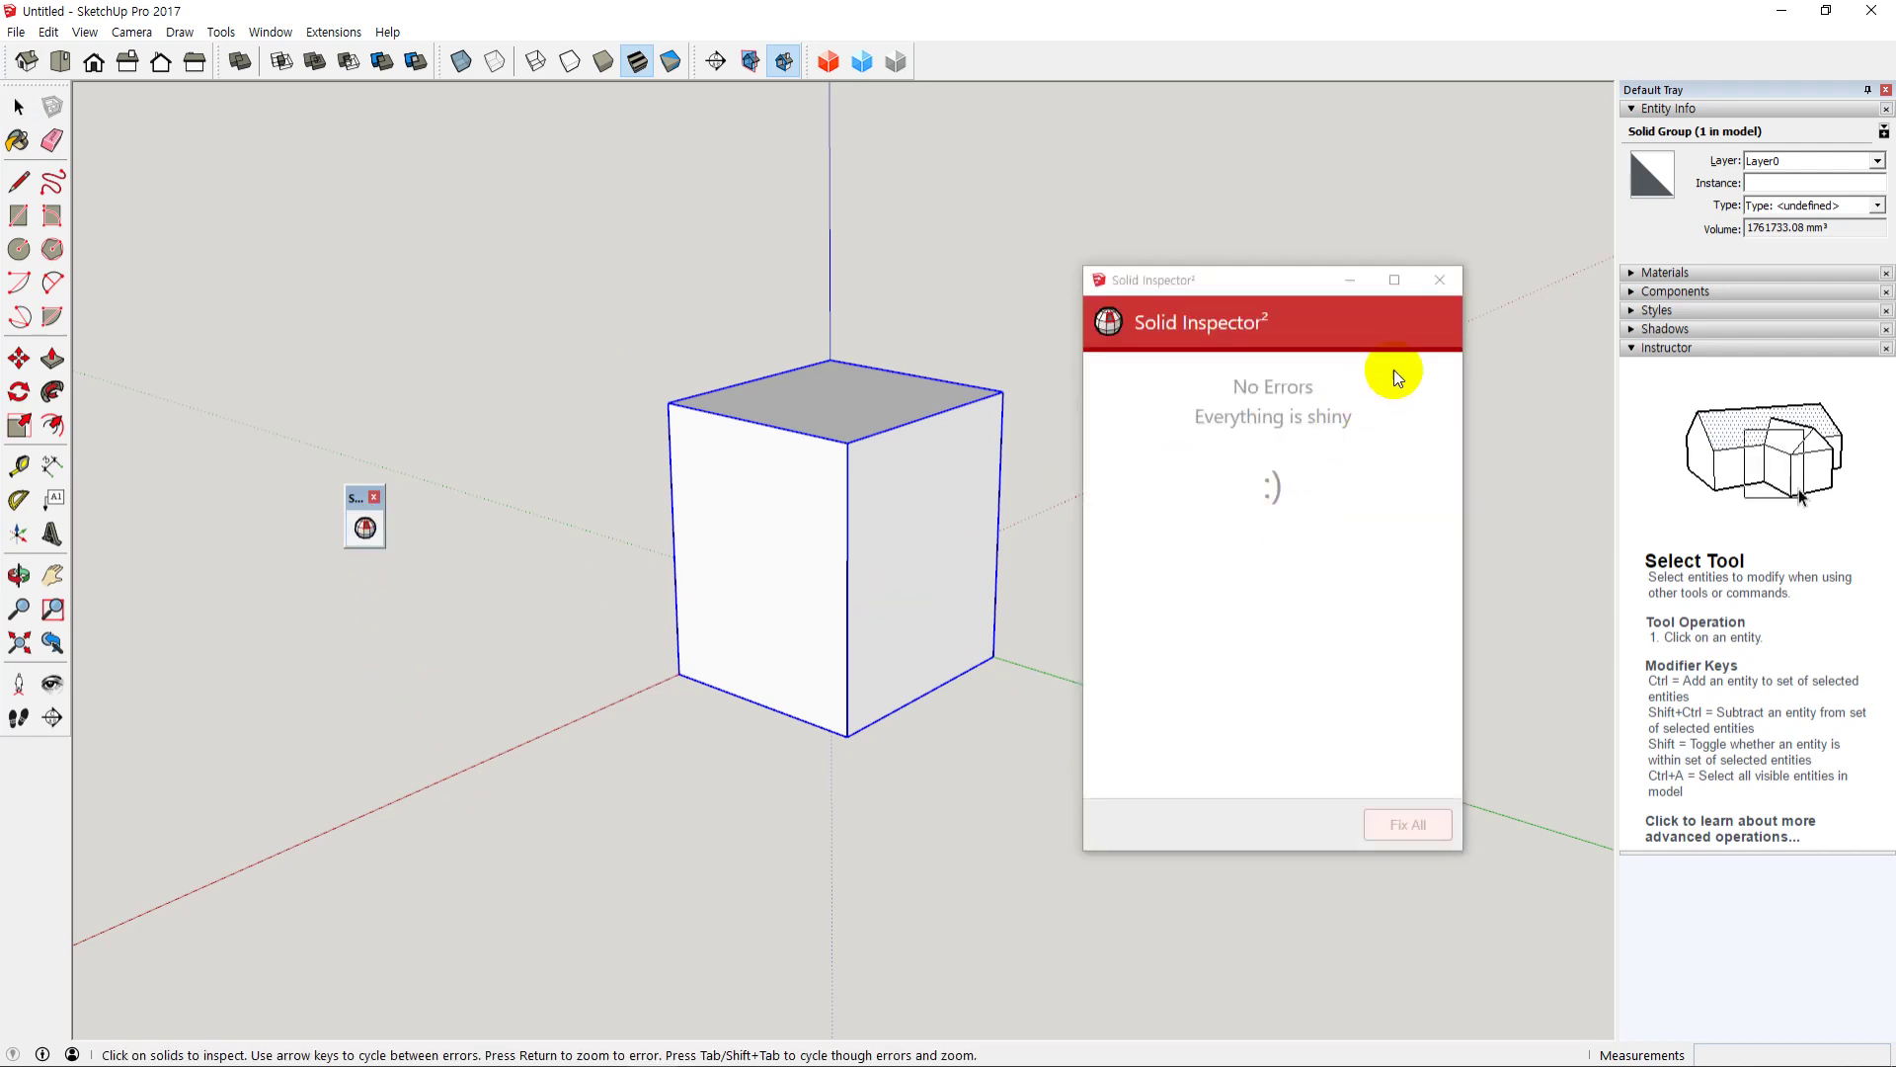
{"action": "left_click", "coordinate": [1440, 280]}
{"action": "left_click", "coordinate": [1054, 656]}
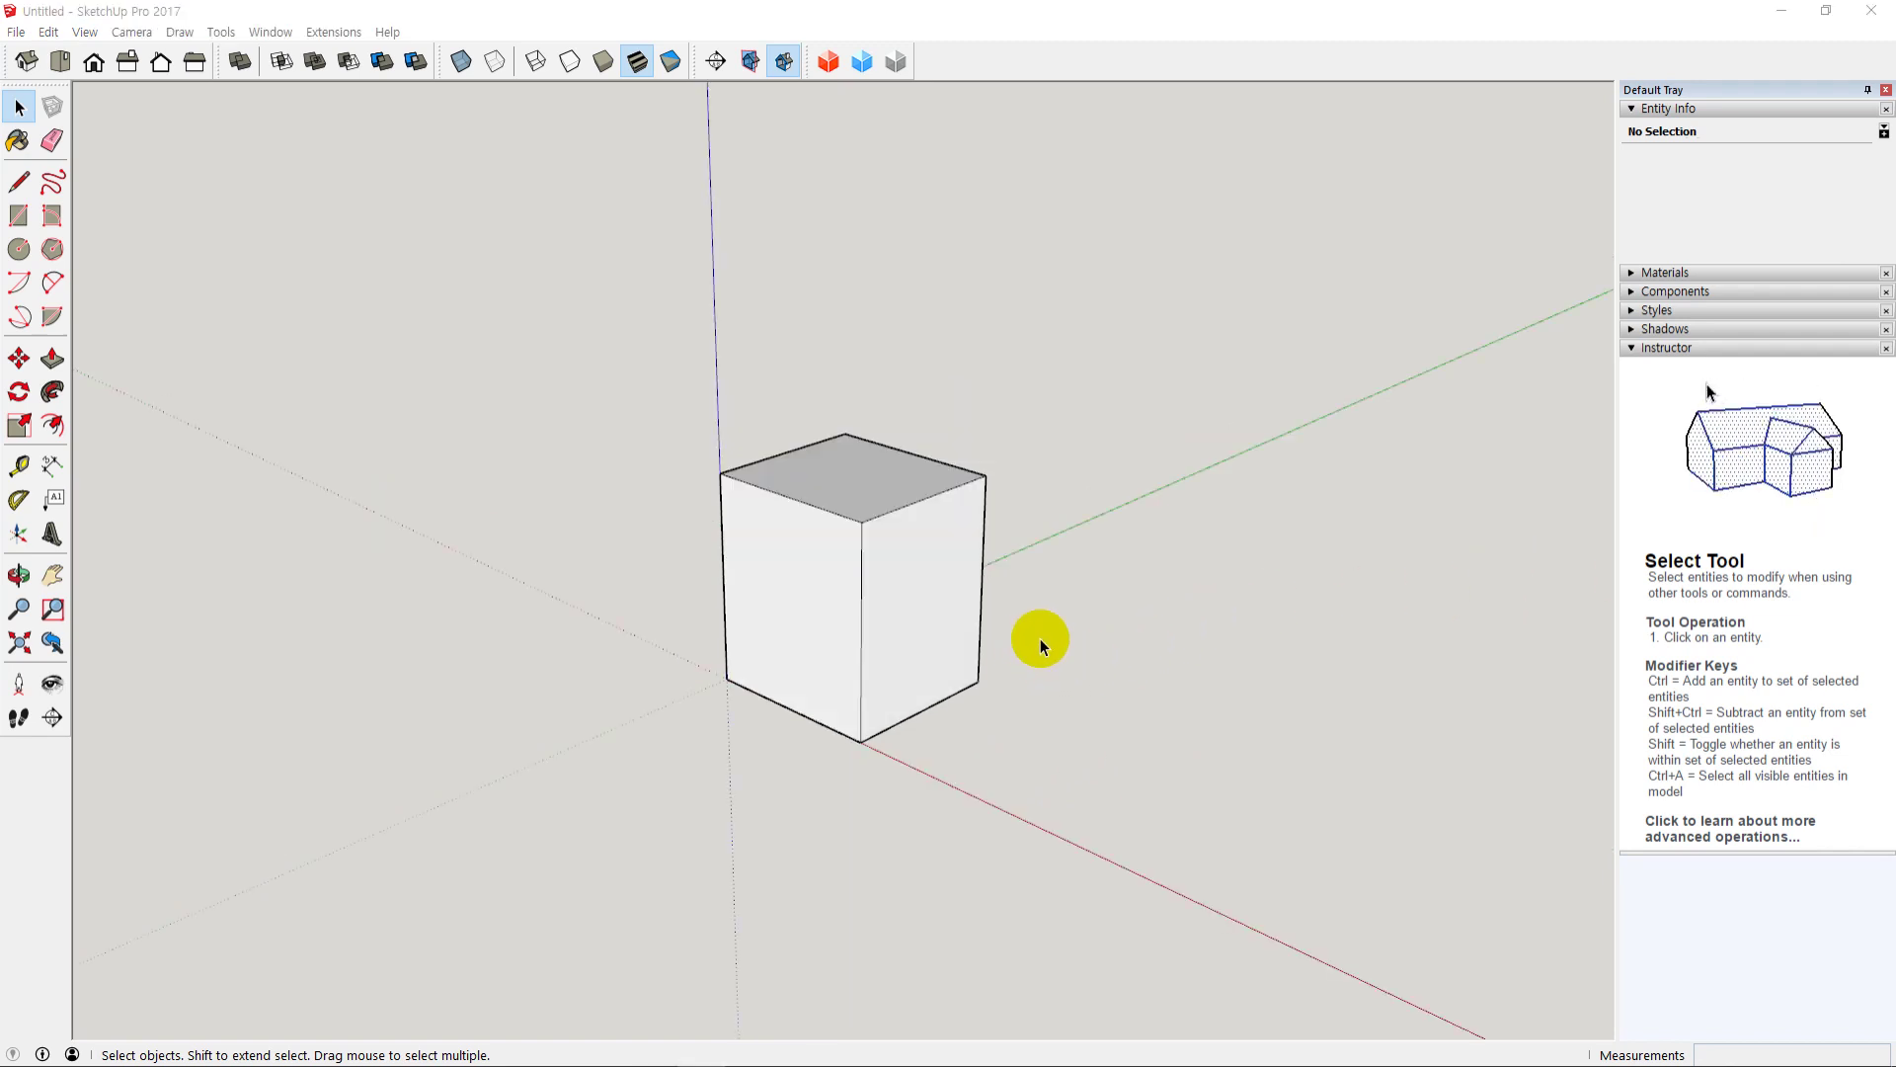
{"action": "left_click_drag", "start_coordinate": [558, 373], "coordinate": [1183, 846]}
{"action": "left_click", "coordinate": [1128, 802]}
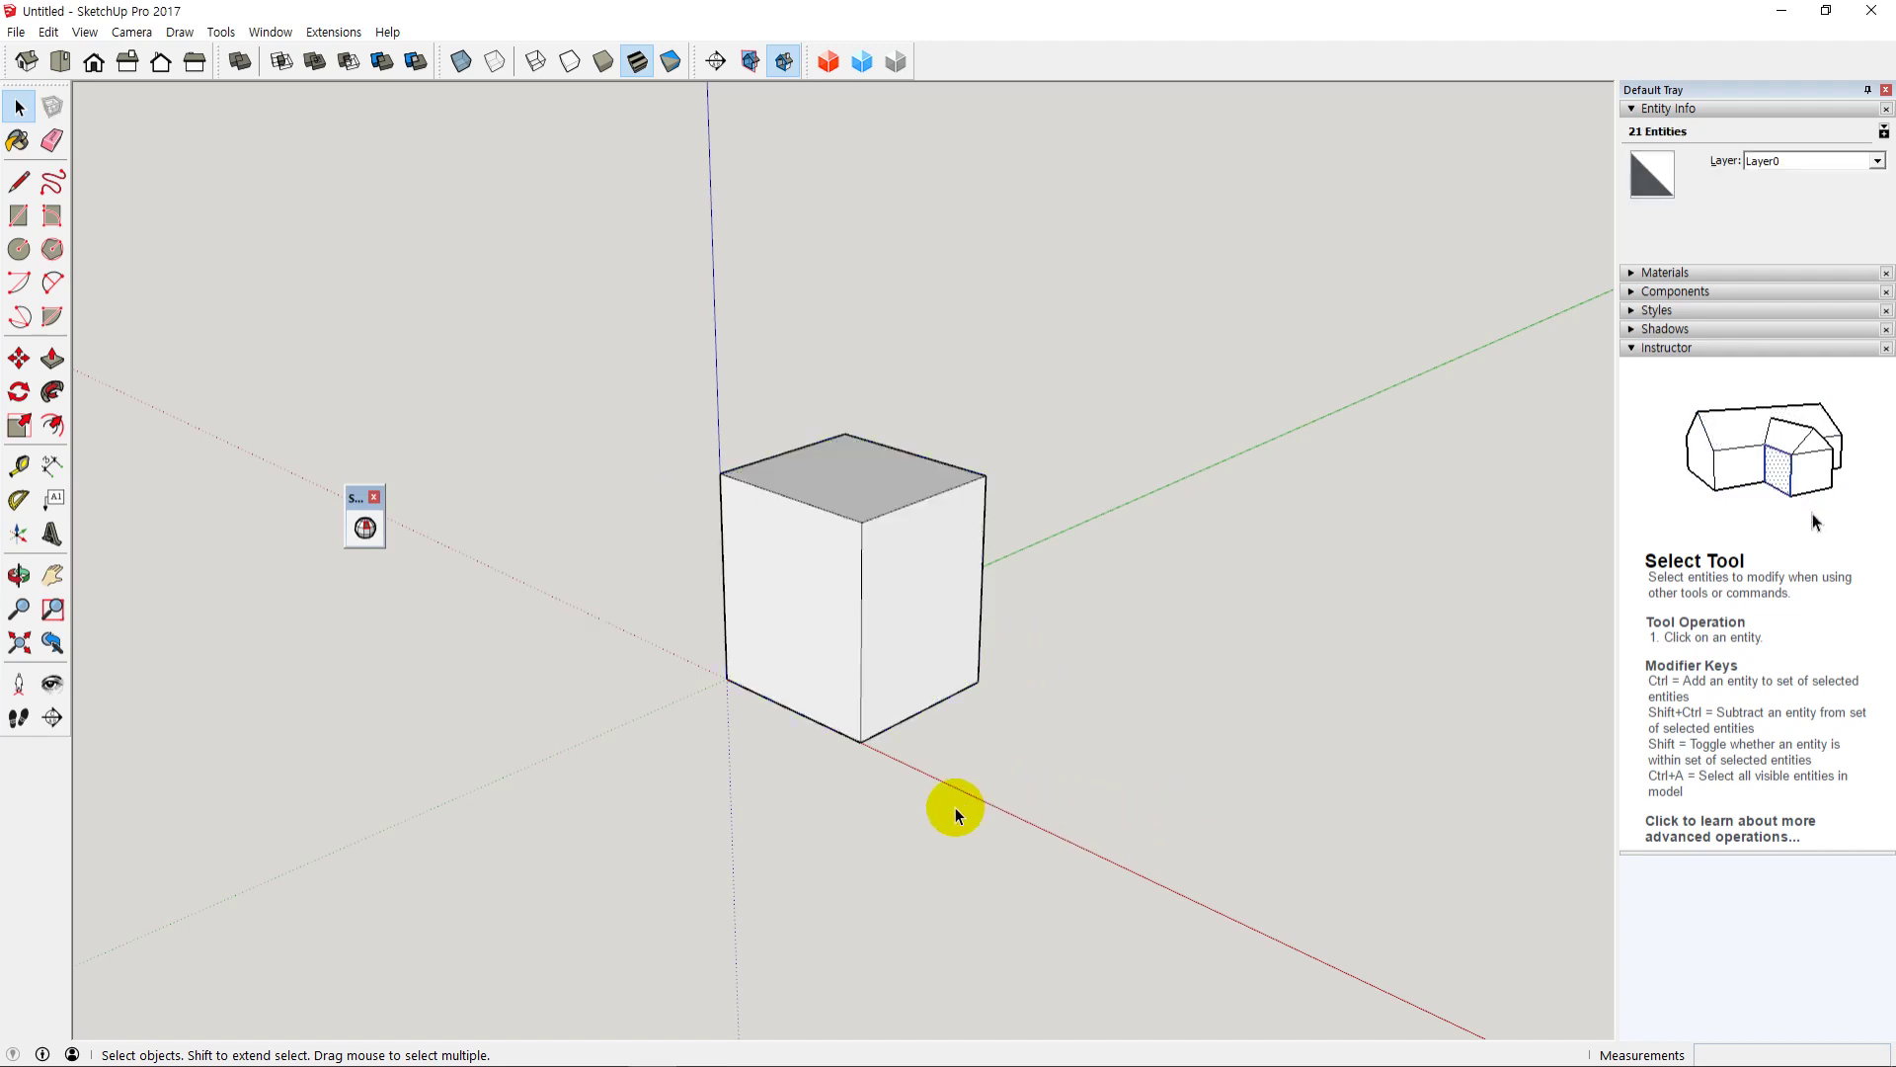
{"action": "middle_click_drag", "start_coordinate": [1041, 897], "coordinate": [682, 812]}
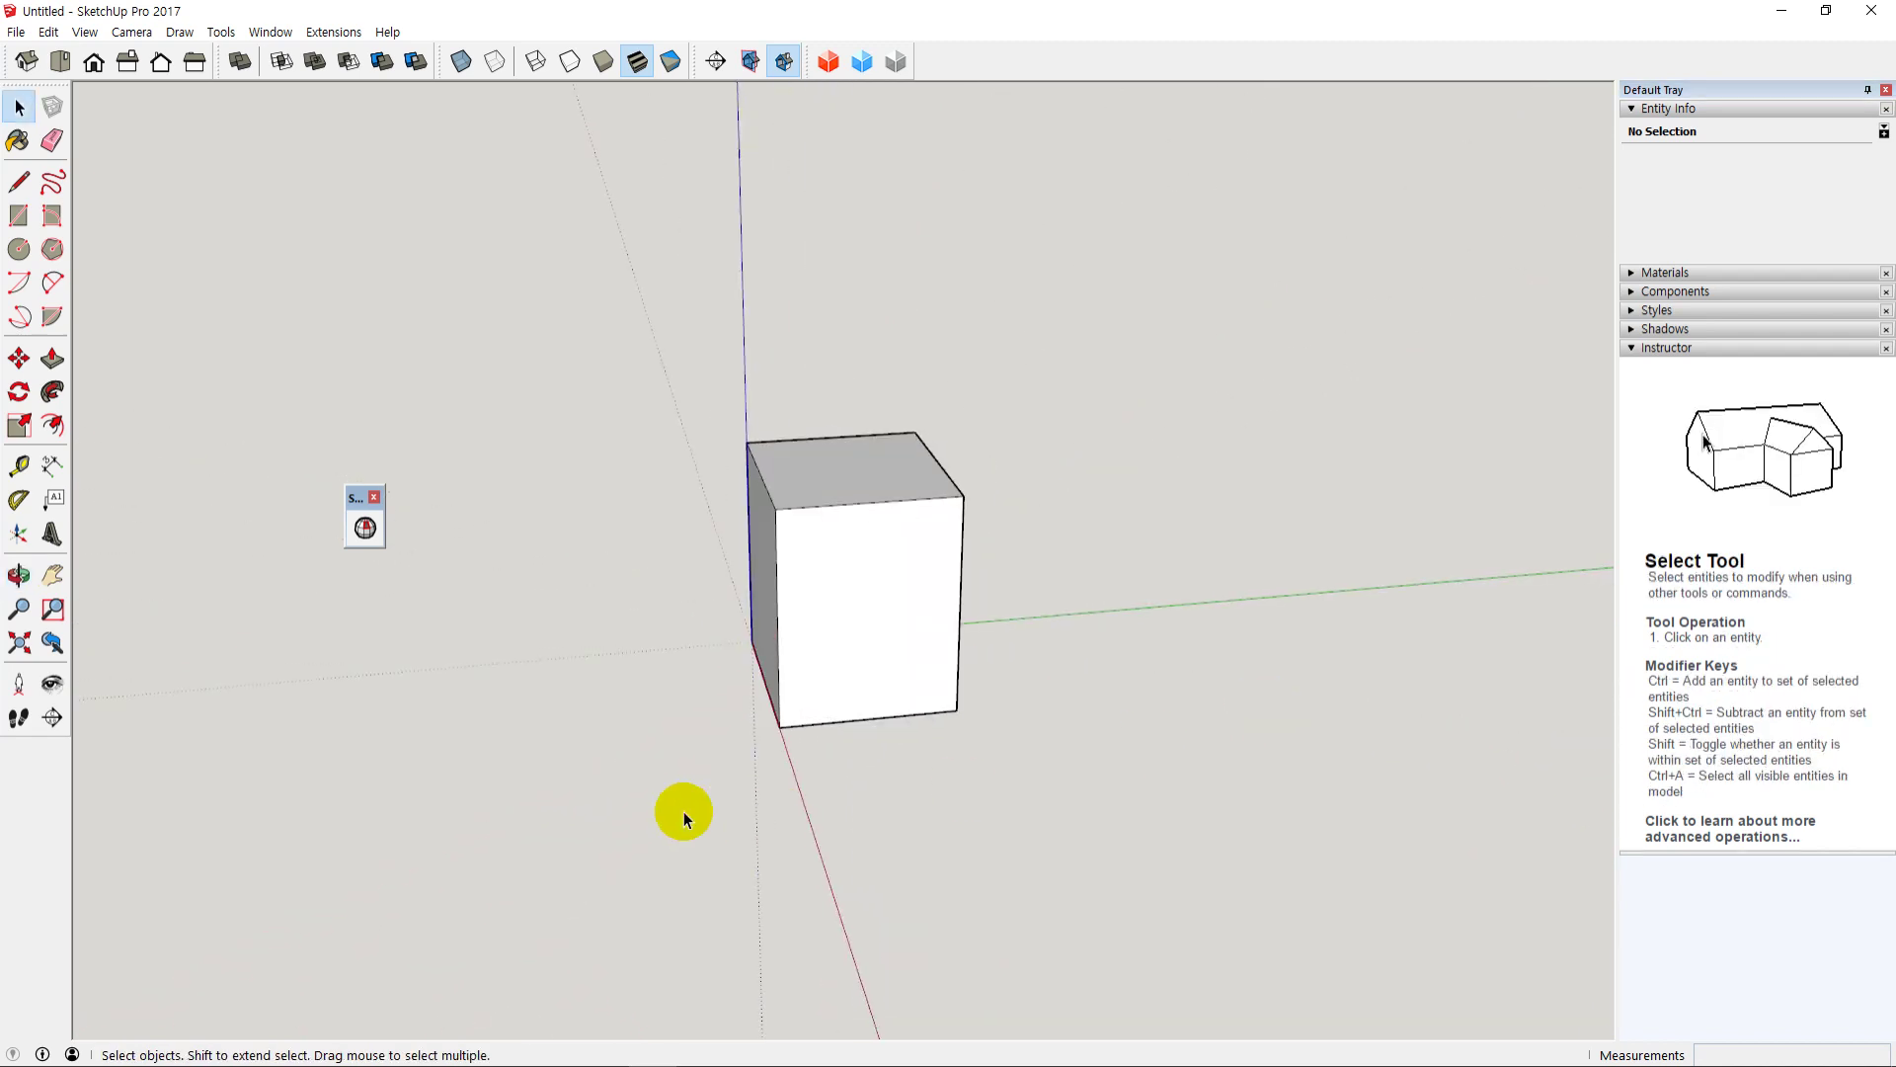
Step: Select all the loose edges and faces of the box, make them a group, and clear the selection
{"action": "mouse_move", "coordinate": [1079, 760]}
{"action": "middle_mouse_down"}
{"action": "mouse_move", "coordinate": [1130, 756]}
{"action": "mouse_move", "coordinate": [1103, 845]}
{"action": "mouse_move", "coordinate": [968, 750]}
{"action": "middle_mouse_up"}
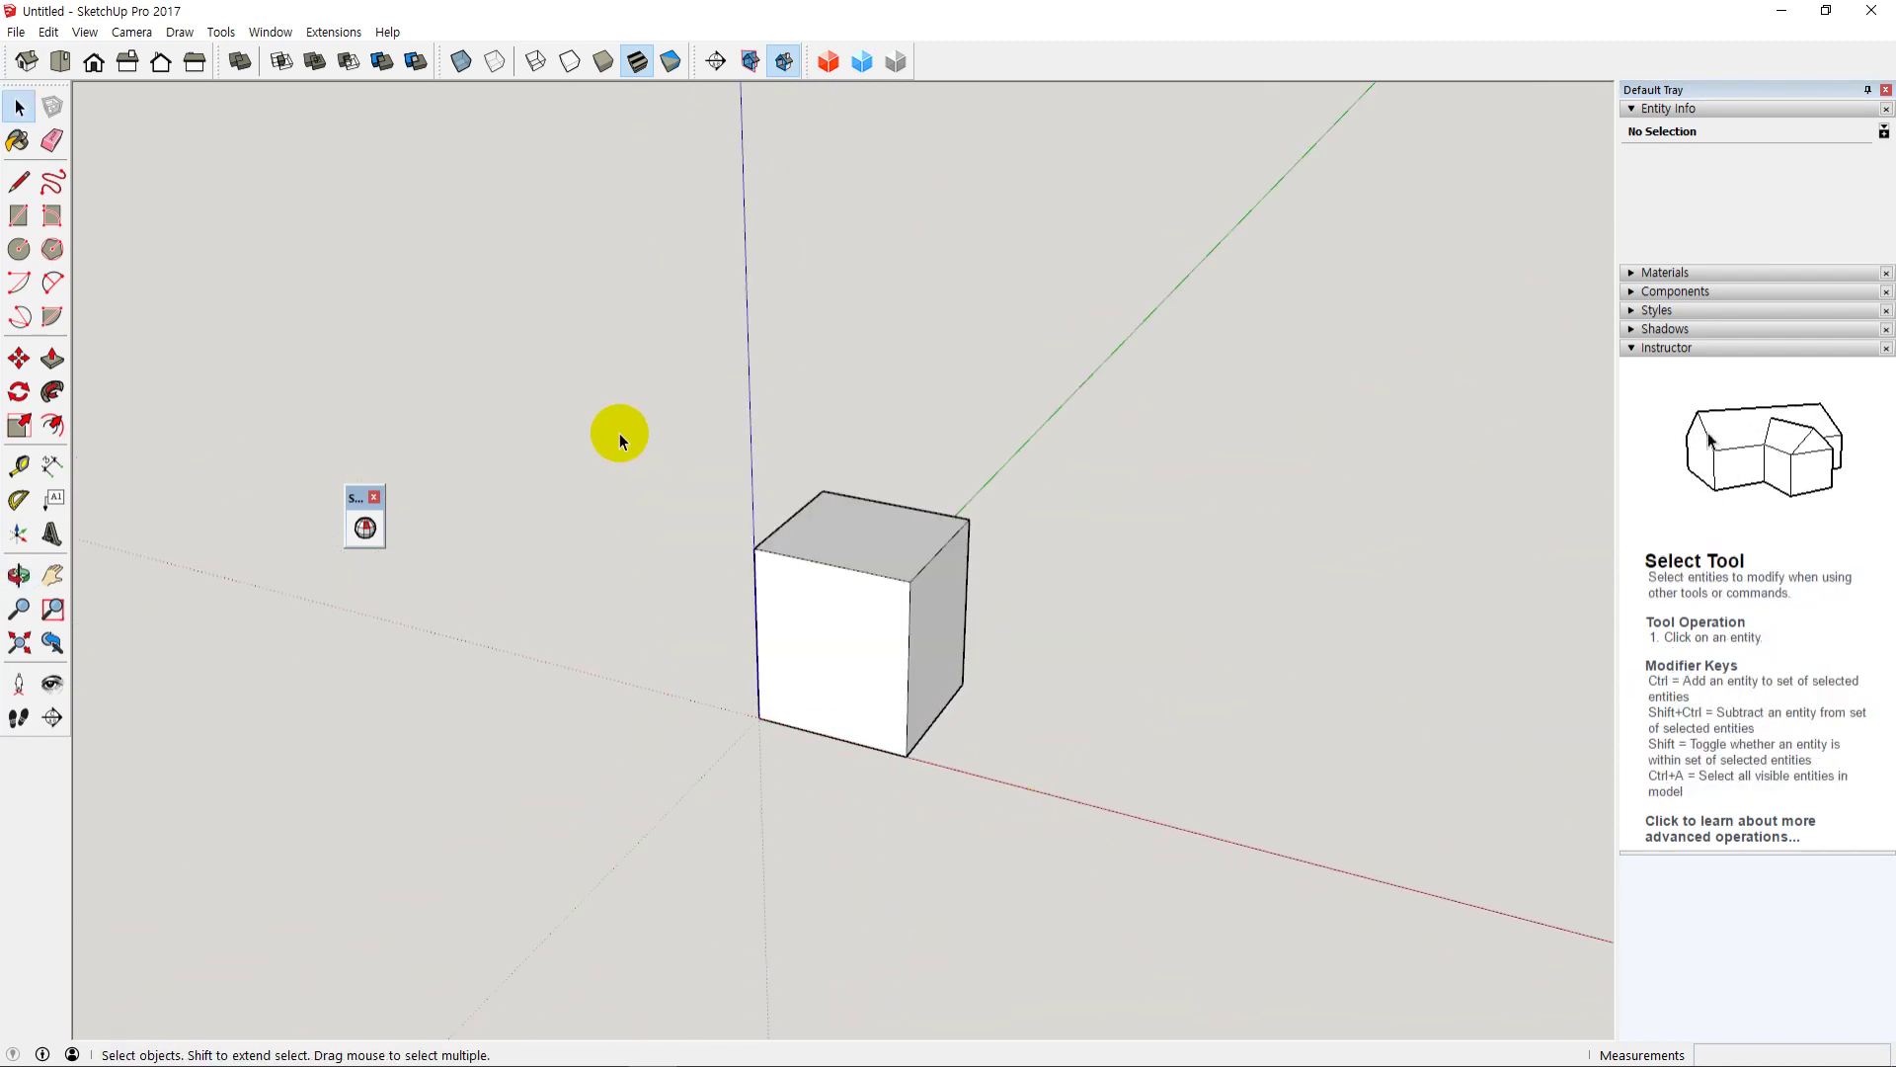
{"action": "left_click_drag", "start_coordinate": [627, 424], "coordinate": [1039, 775]}
{"action": "right_click", "coordinate": [856, 656]}
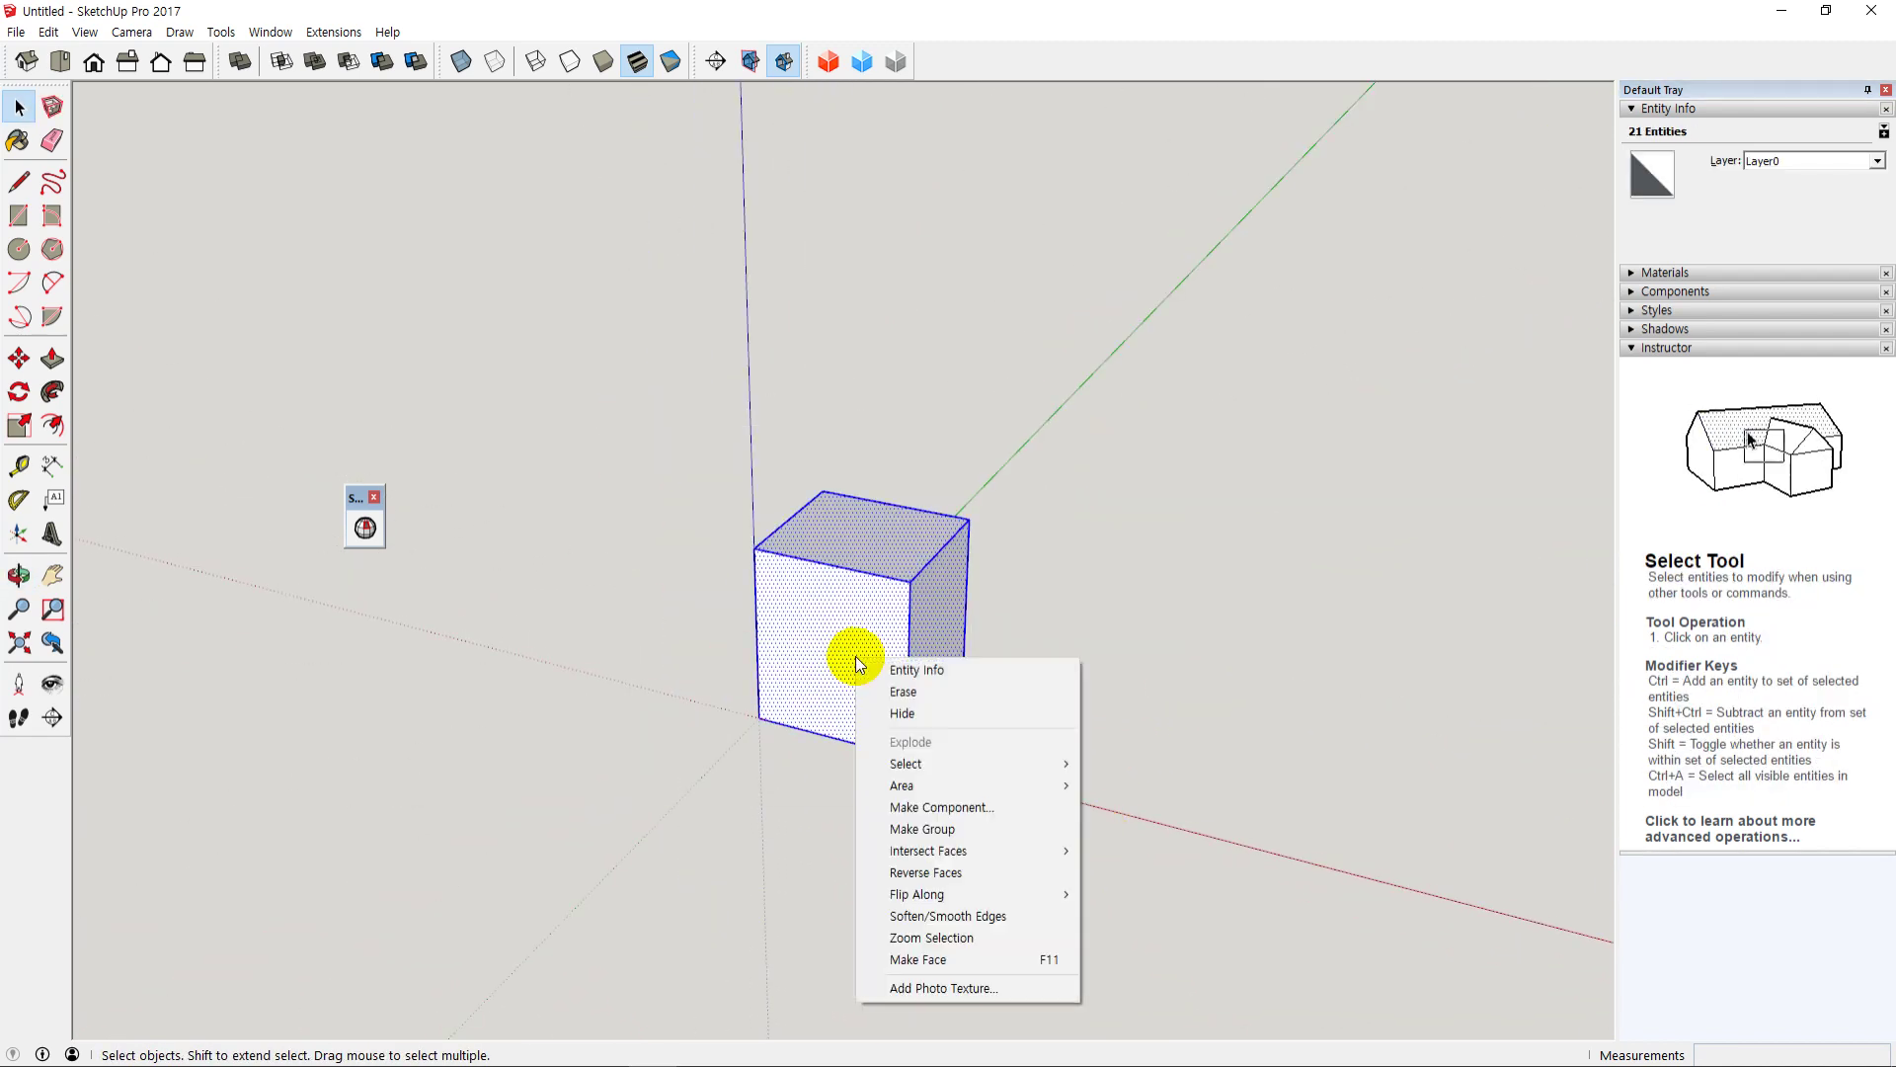
{"action": "left_click", "coordinate": [958, 819]}
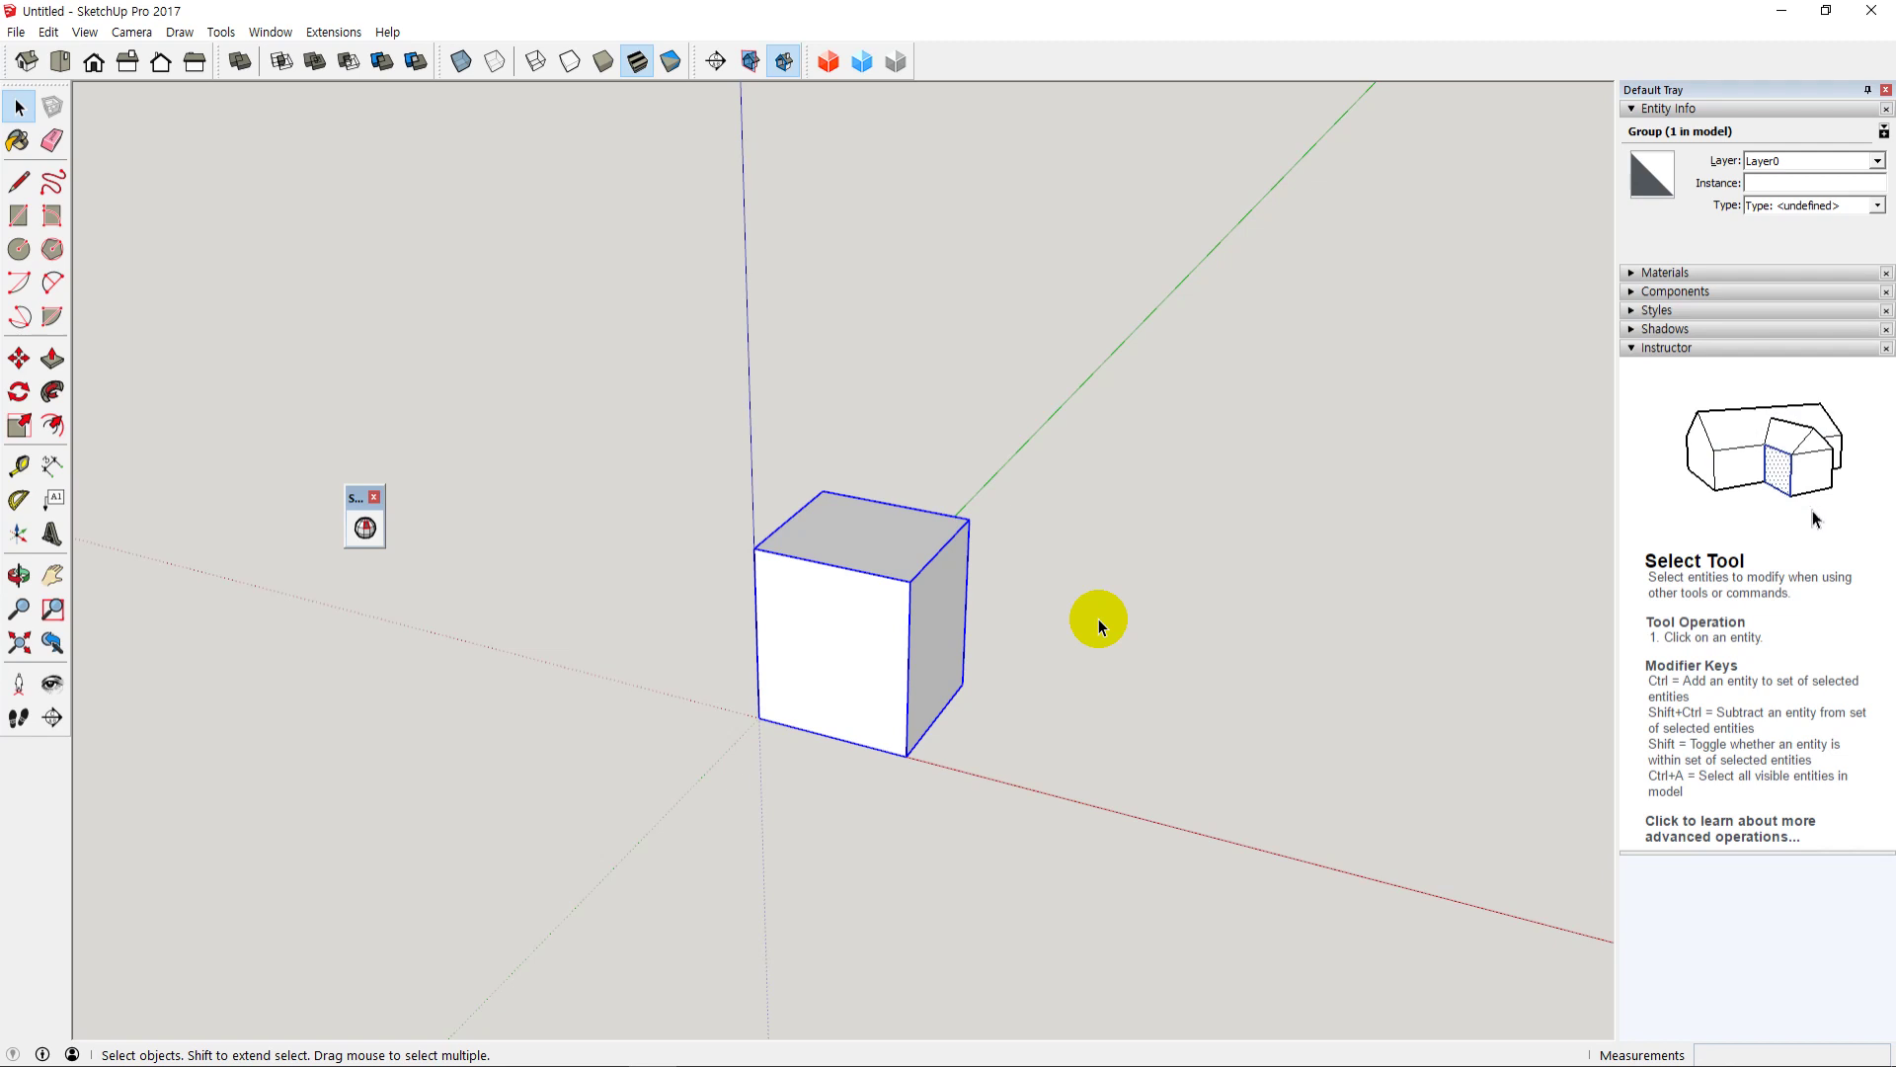
{"action": "middle_click_drag", "start_coordinate": [1142, 650], "coordinate": [1041, 552]}
{"action": "left_click", "coordinate": [993, 676]}
Step: View the box in X-Ray display to check its inside, and return to the normal shaded display
{"action": "middle_click_drag", "start_coordinate": [728, 800], "coordinate": [1014, 632]}
{"action": "left_click", "coordinate": [460, 61]}
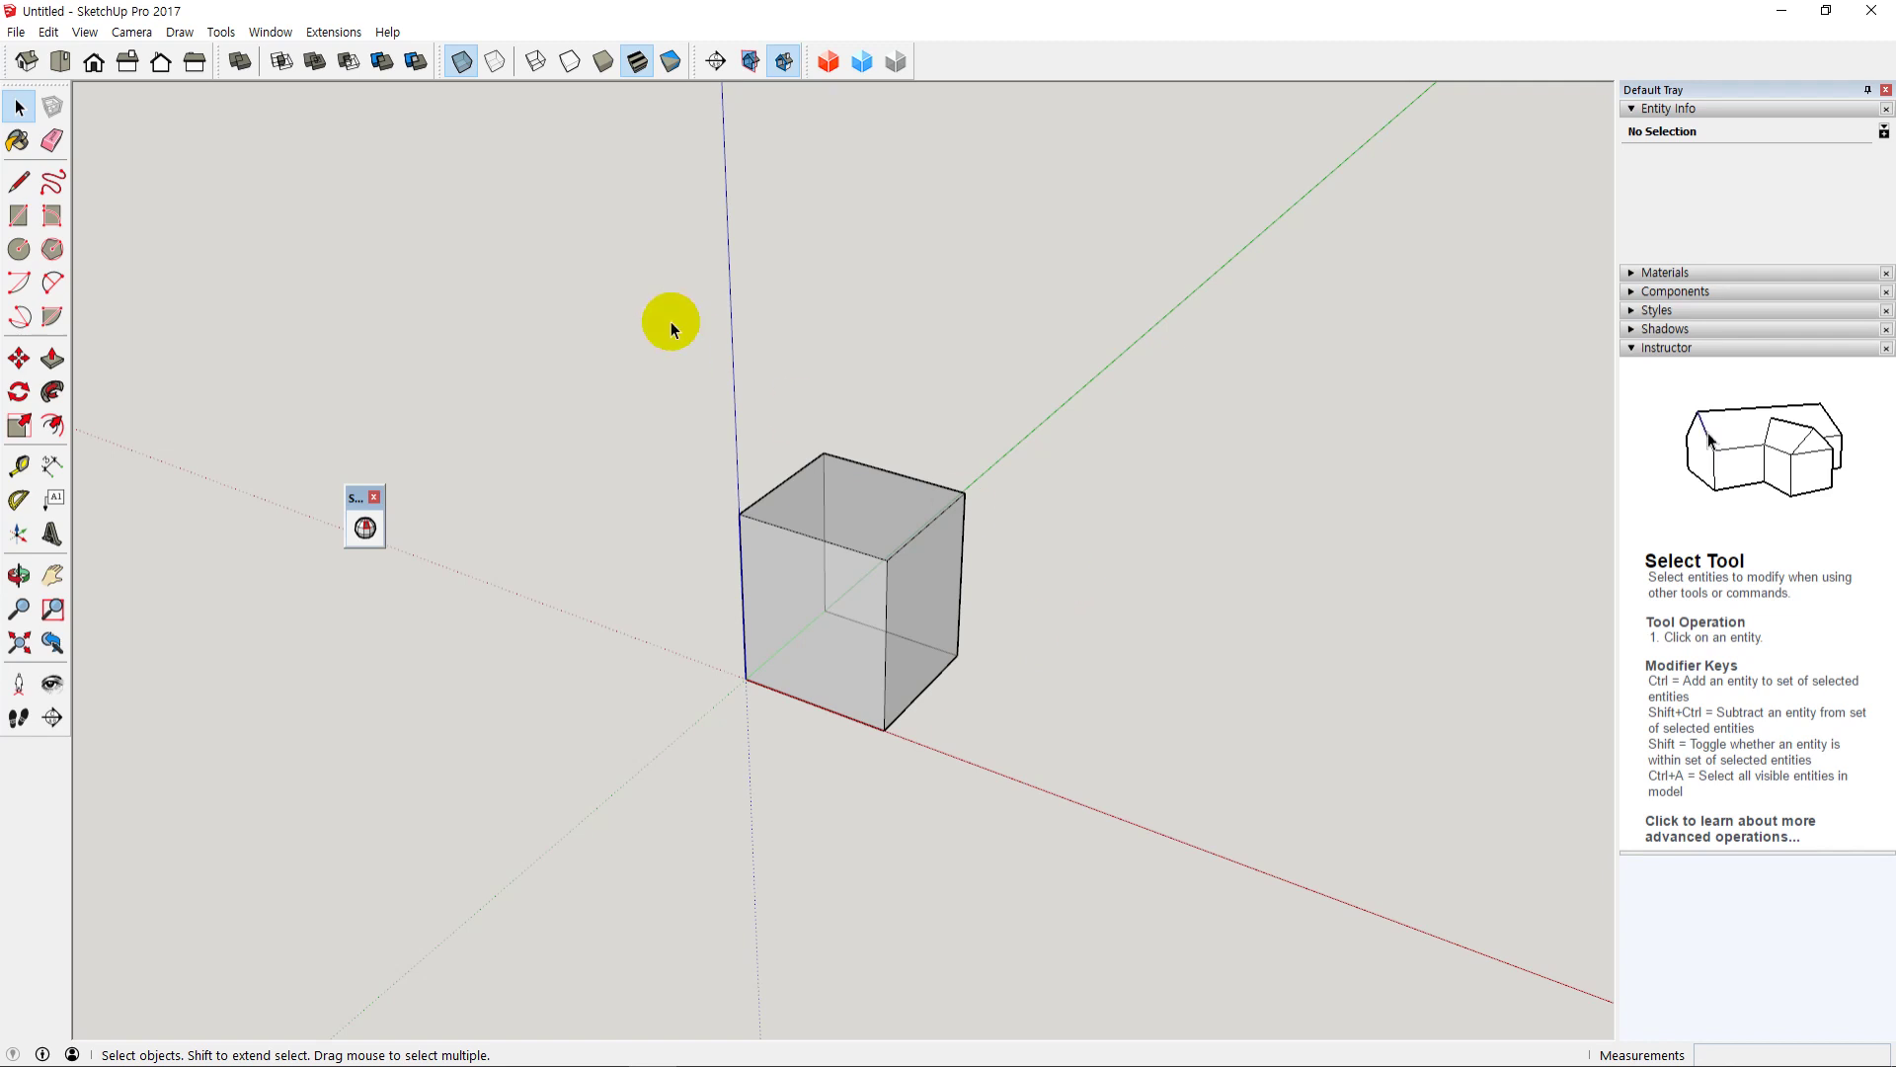
{"action": "left_click", "coordinate": [460, 61]}
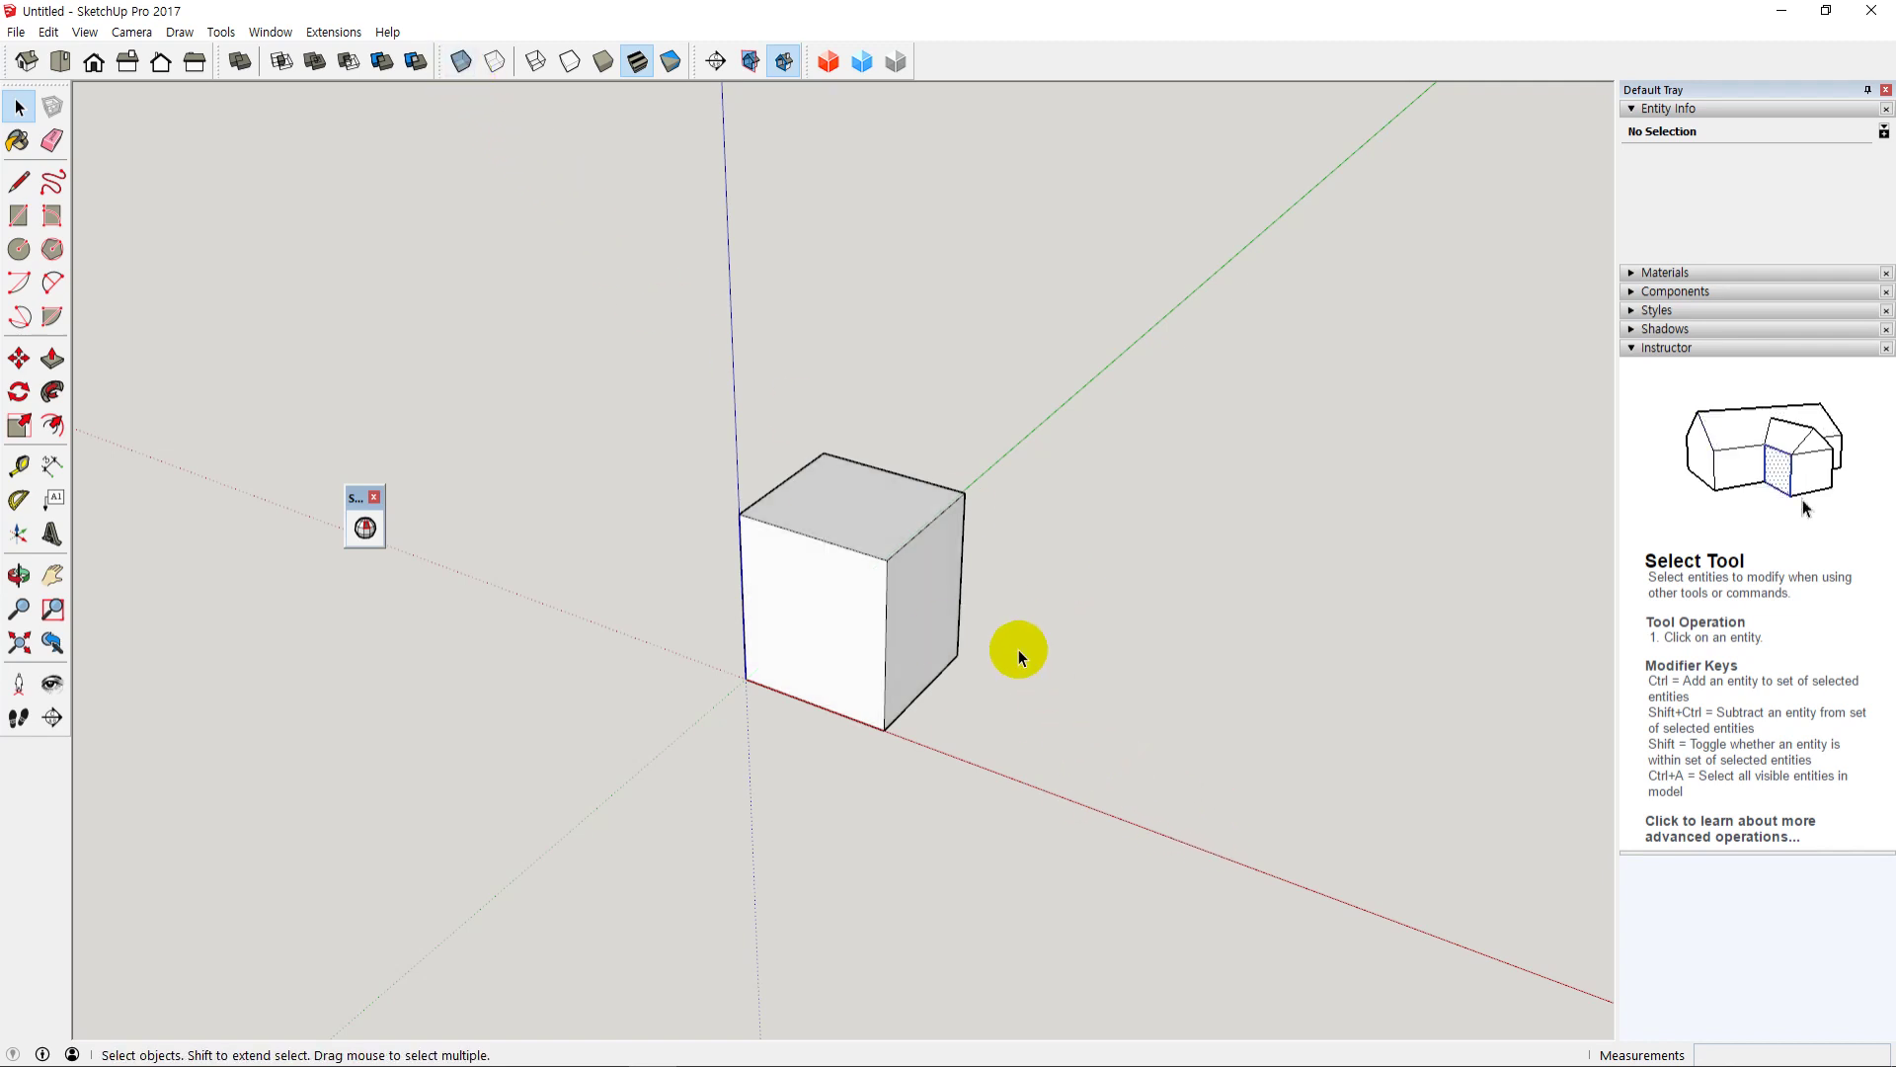
{"action": "middle_click_drag", "start_coordinate": [1031, 691], "coordinate": [991, 714]}
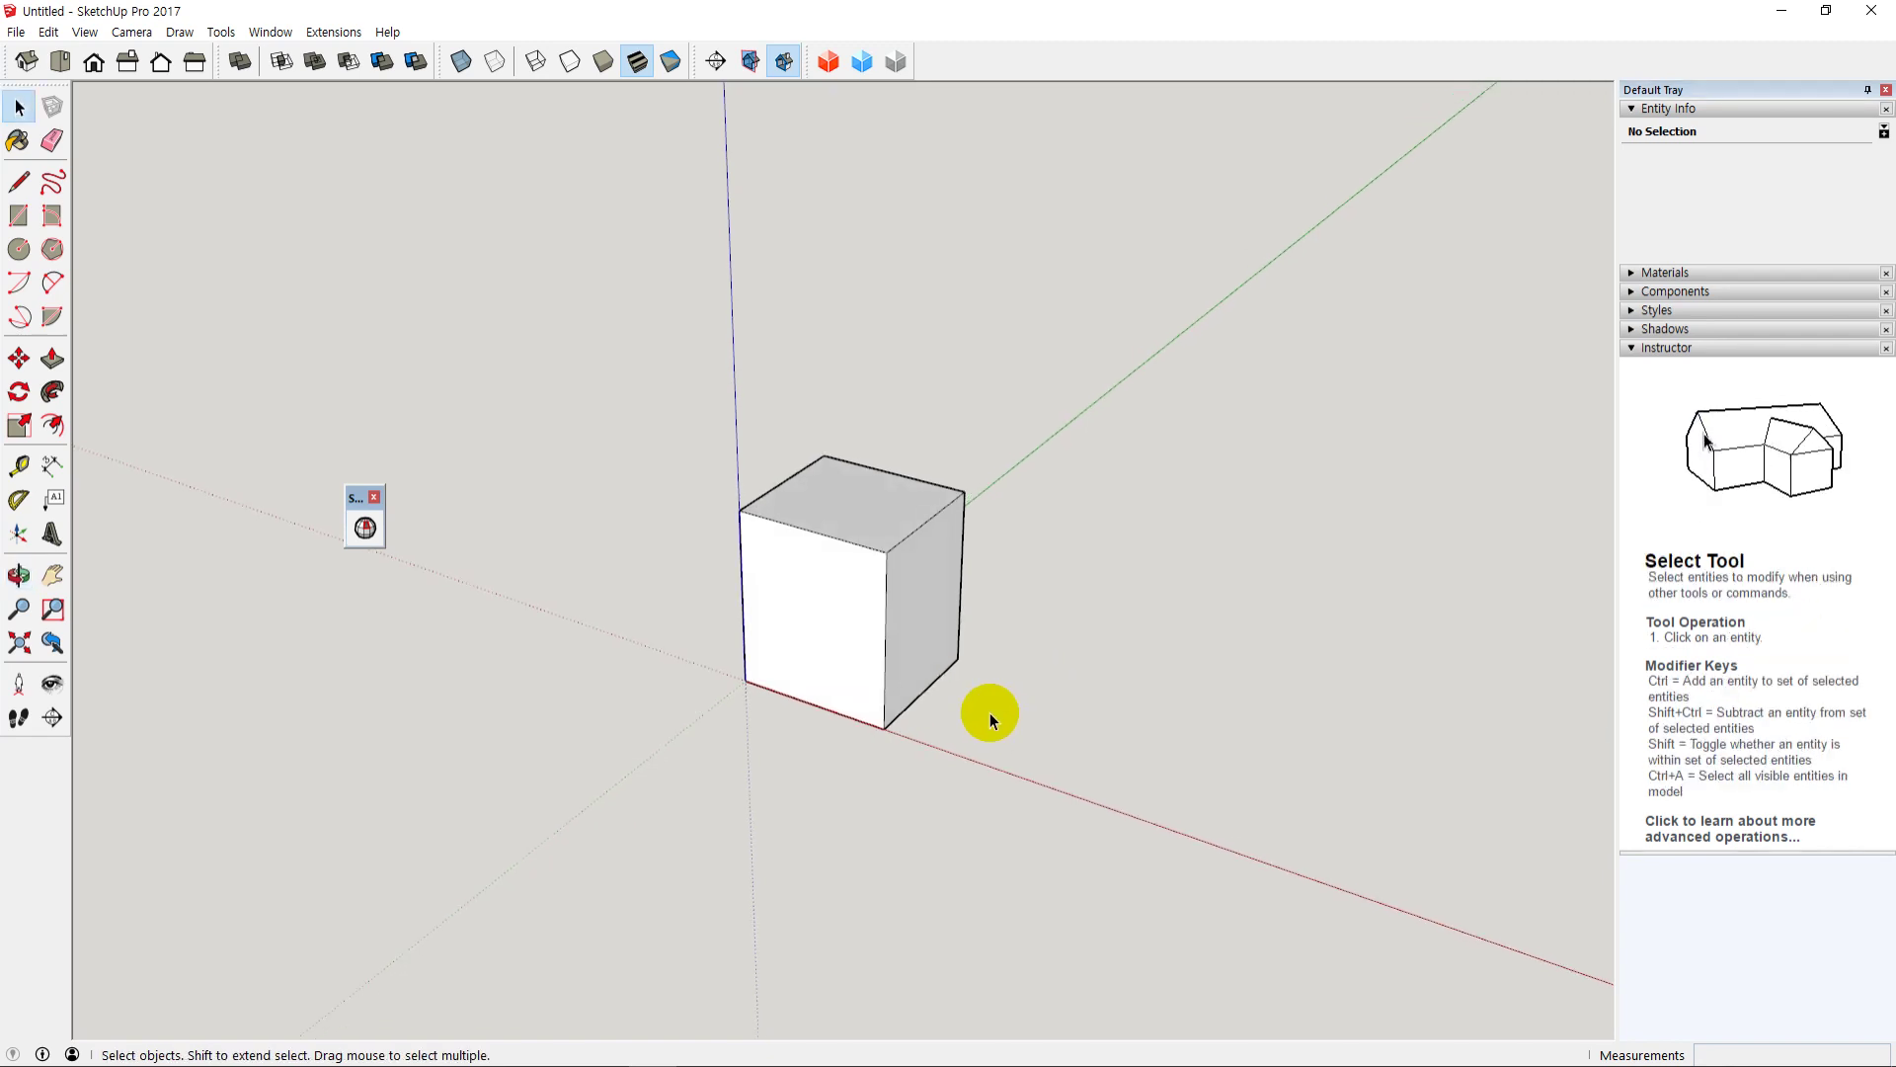
Step: Inspect the box group with Solid Inspector² and place its window beside the box
{"action": "left_click", "coordinate": [810, 612]}
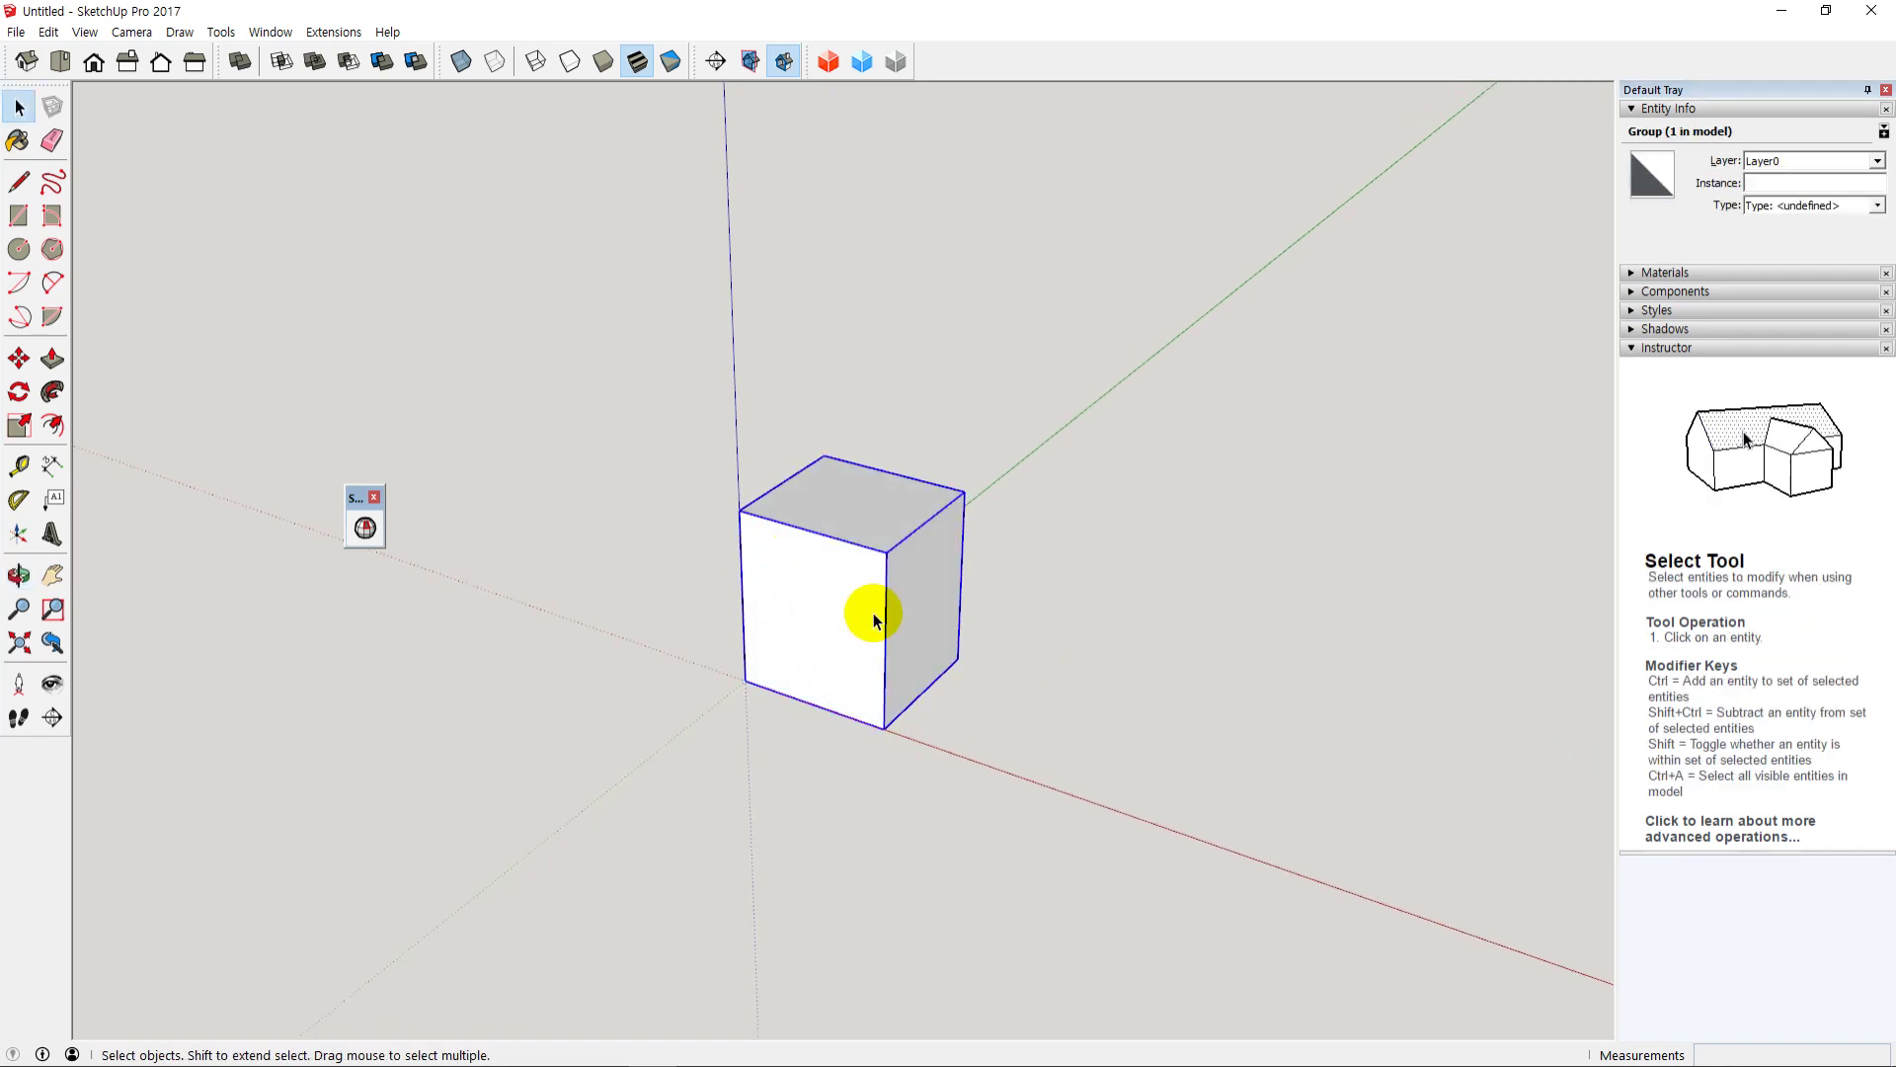
{"action": "left_click", "coordinate": [365, 528]}
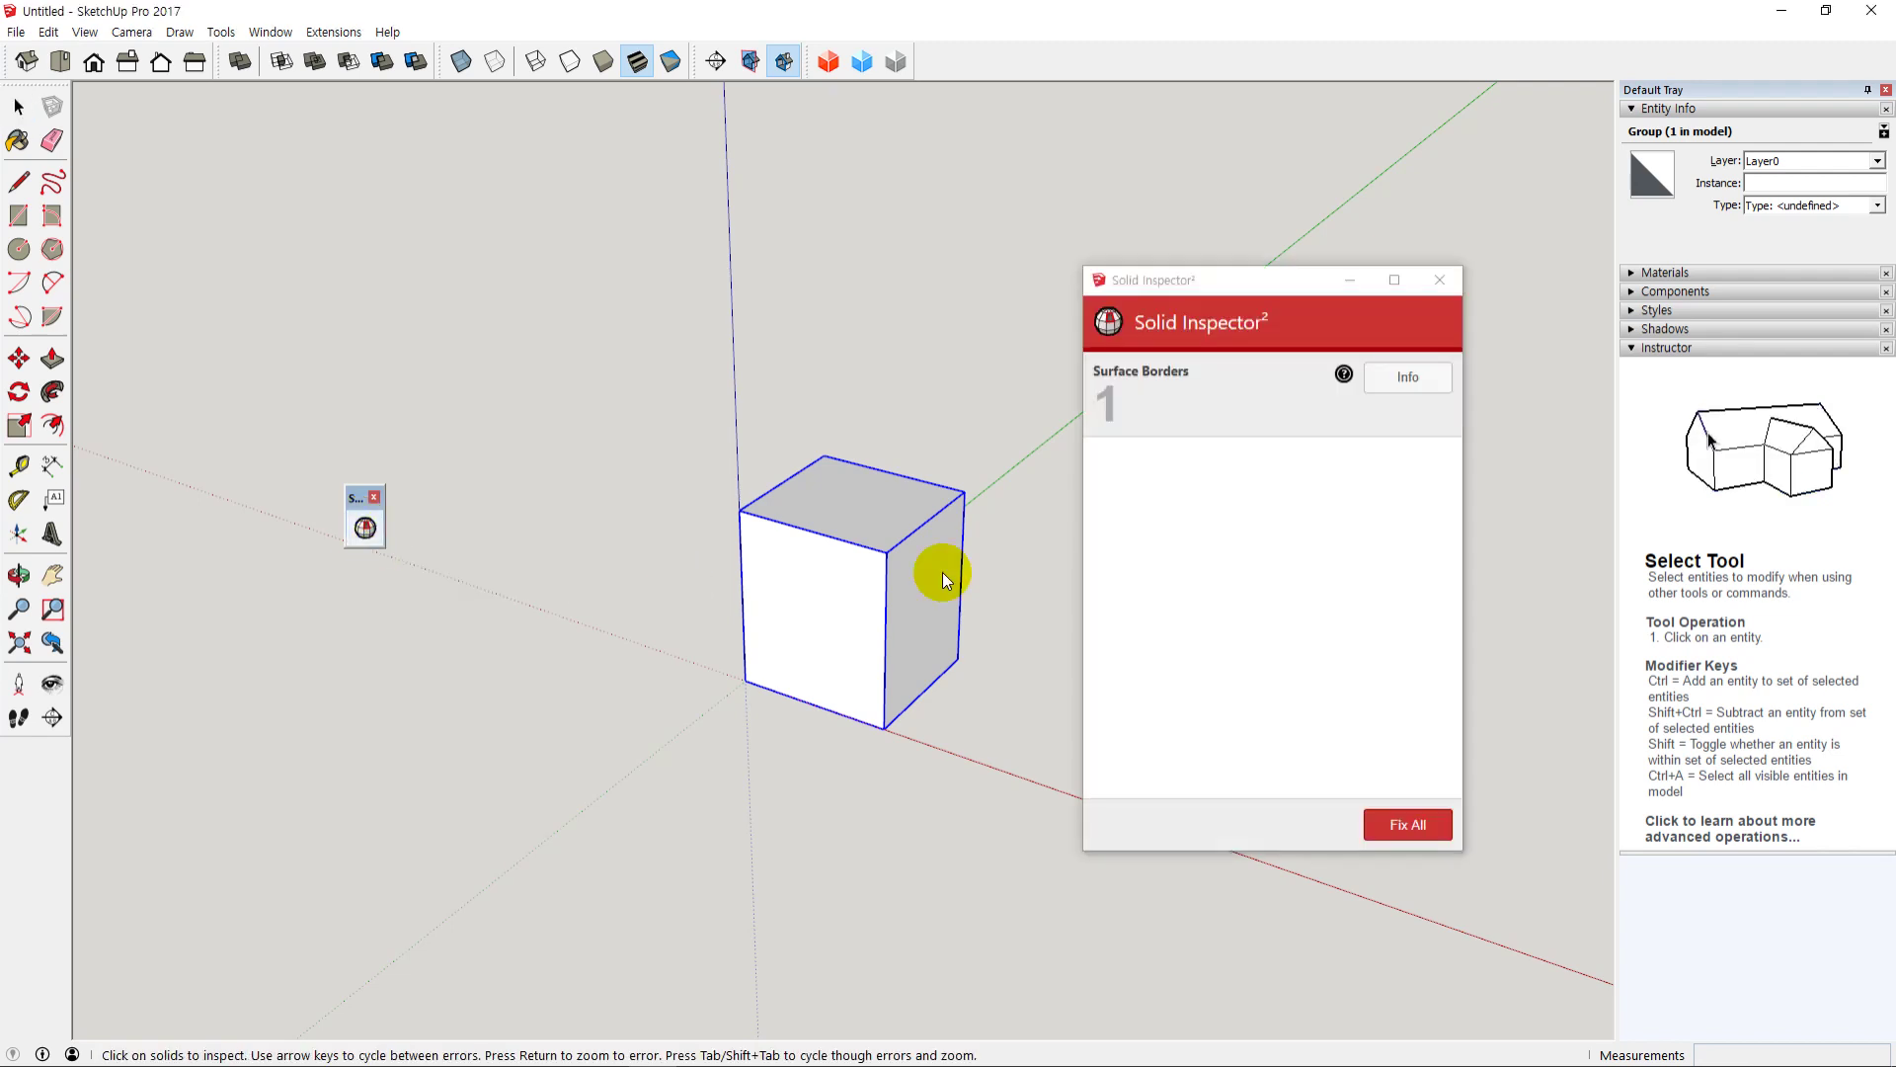
{"action": "left_click_drag", "start_coordinate": [1258, 288], "coordinate": [1228, 276]}
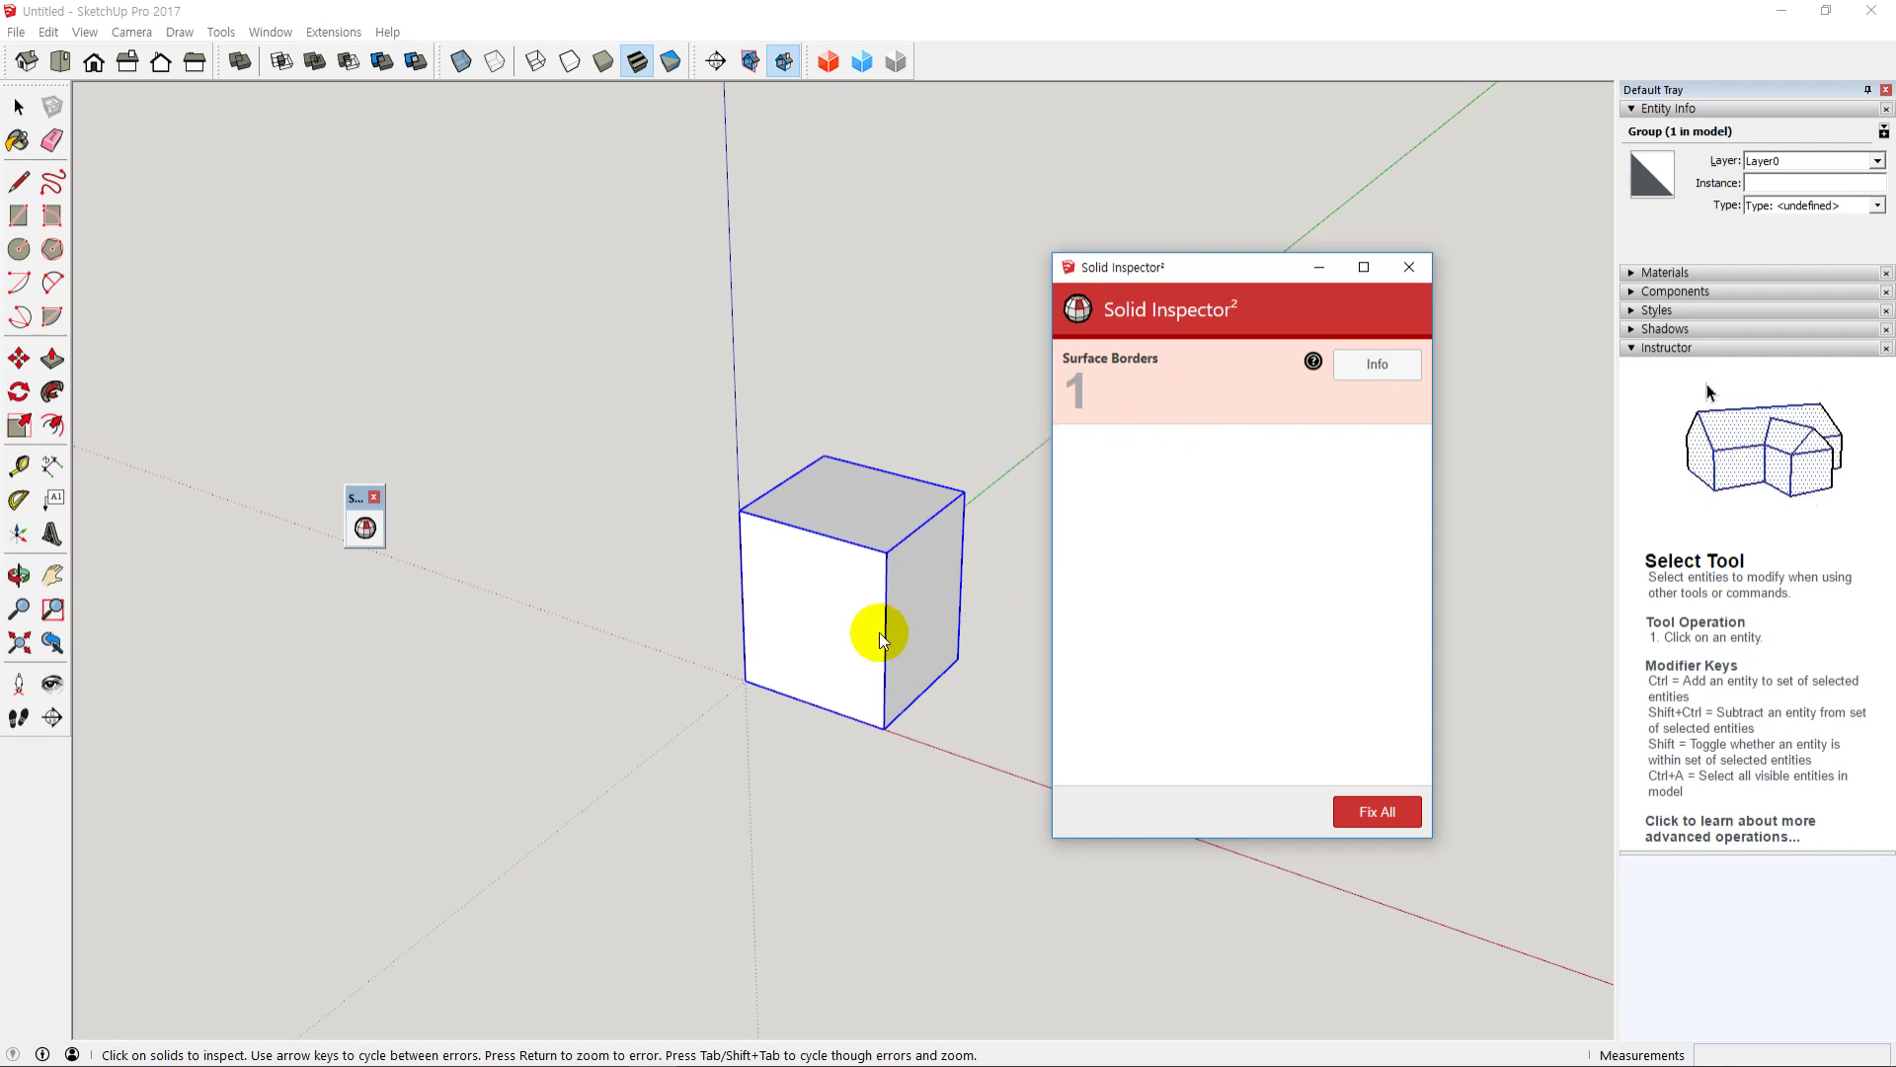
Step: Locate the Surface Borders error on the box and examine it up close at the upper corner
{"action": "middle_click_drag", "start_coordinate": [855, 735], "coordinate": [907, 788]}
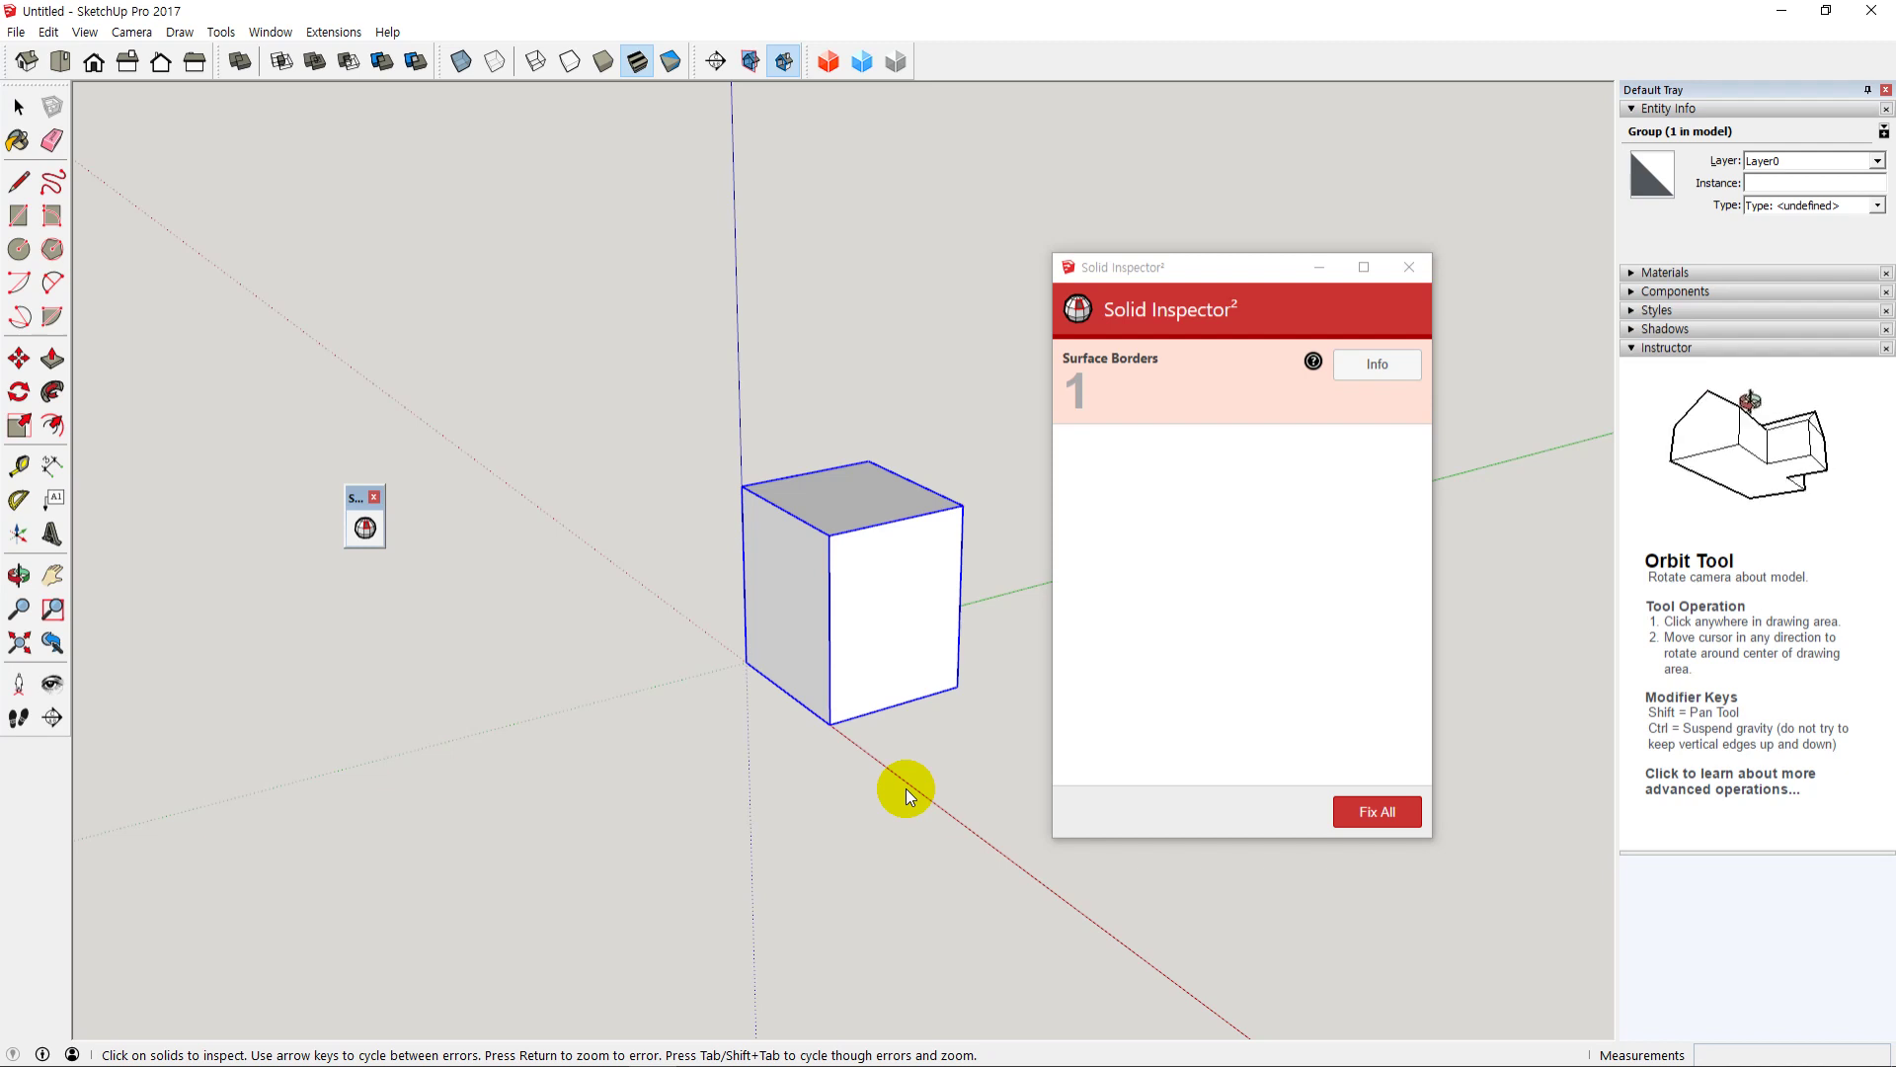
{"action": "scroll", "coordinate": [929, 648], "scroll_direction": "up", "scroll_amount": 8}
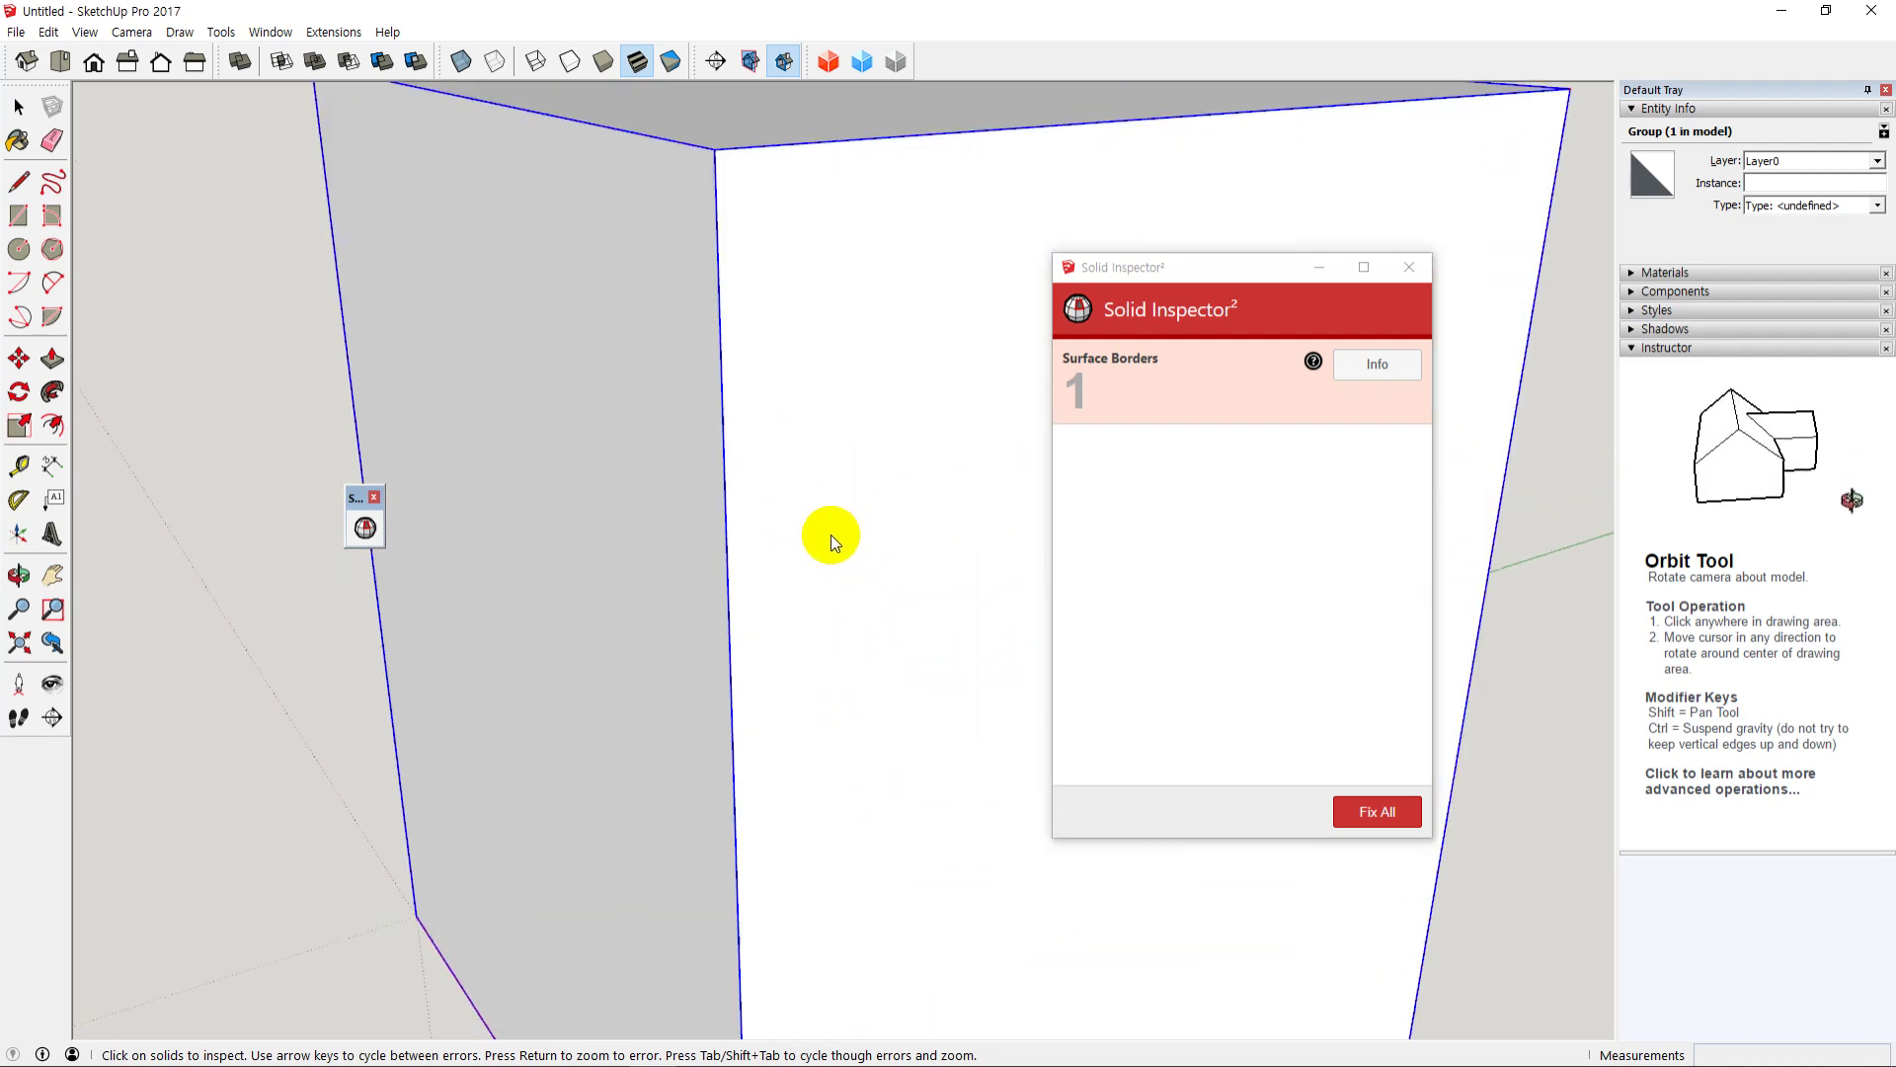
{"action": "middle_click_drag", "start_coordinate": [820, 485], "coordinate": [783, 704]}
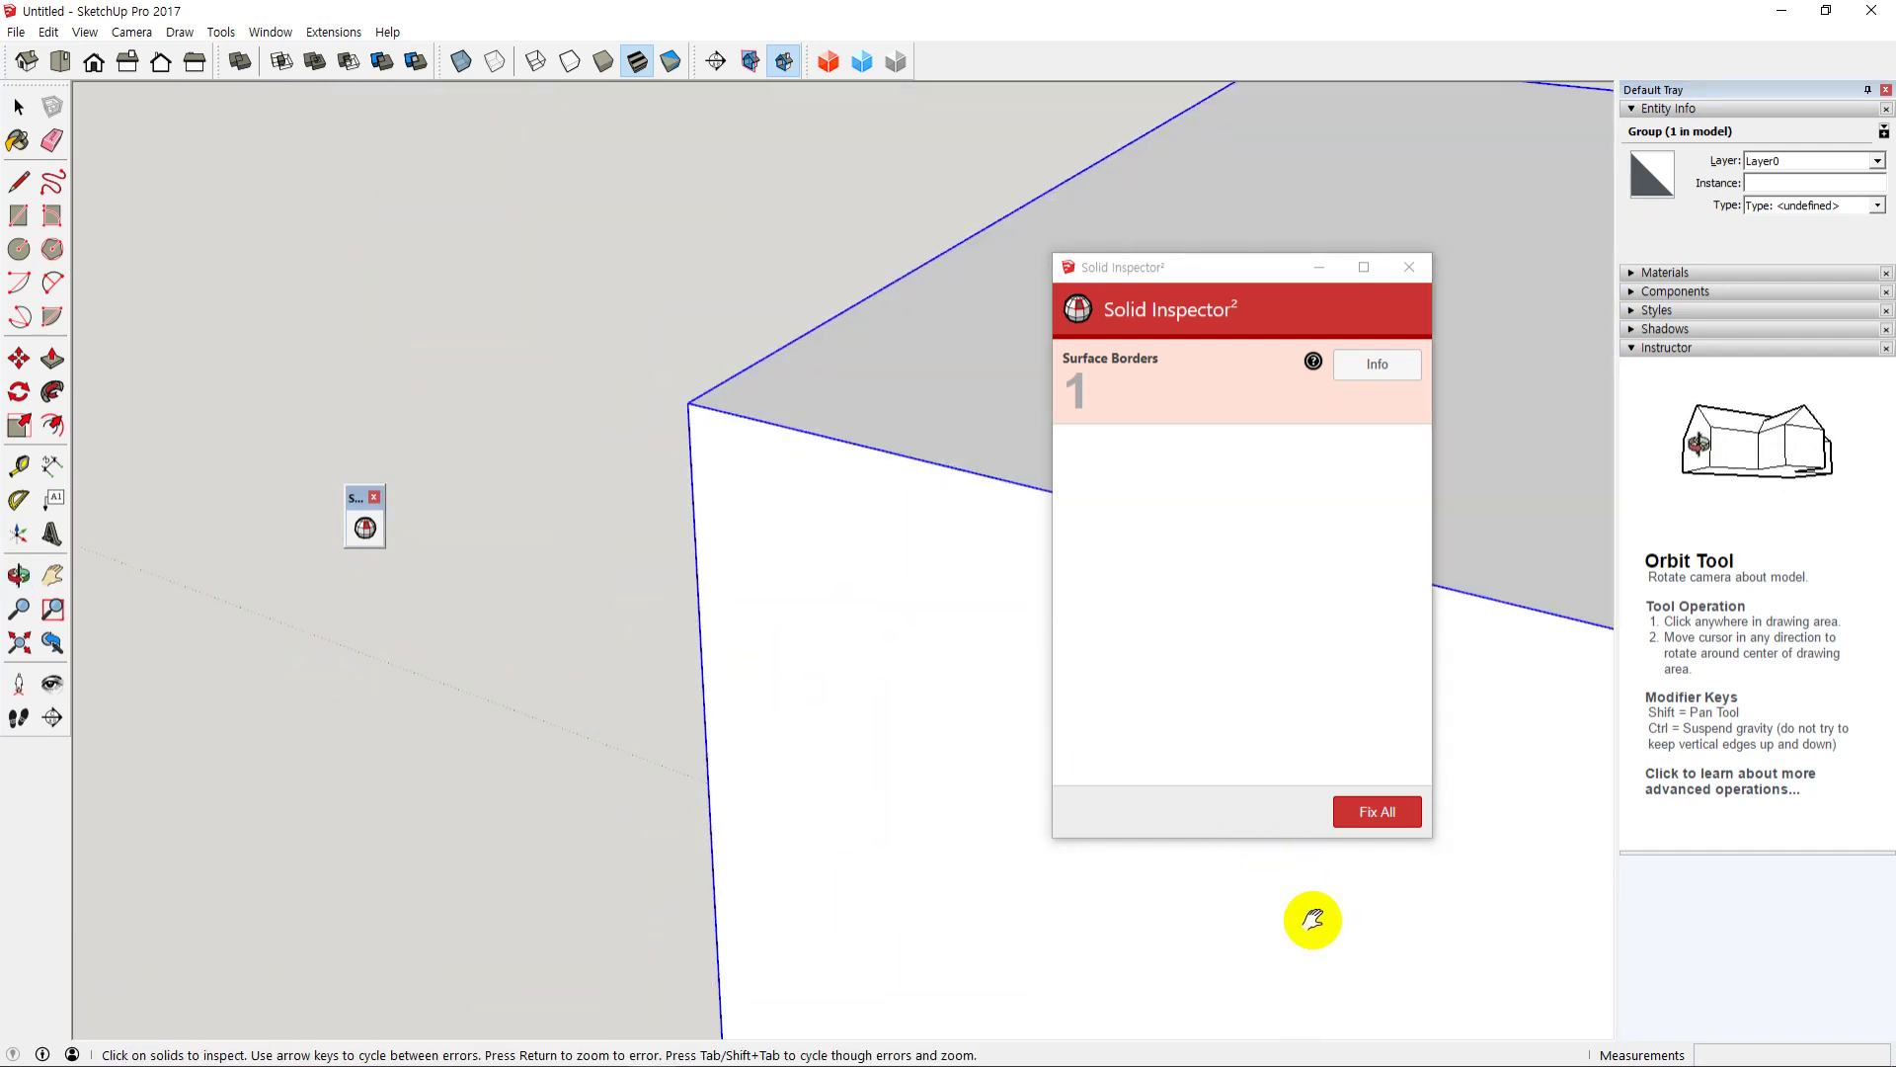
{"action": "left_click_drag", "start_coordinate": [1323, 919], "coordinate": [834, 531]}
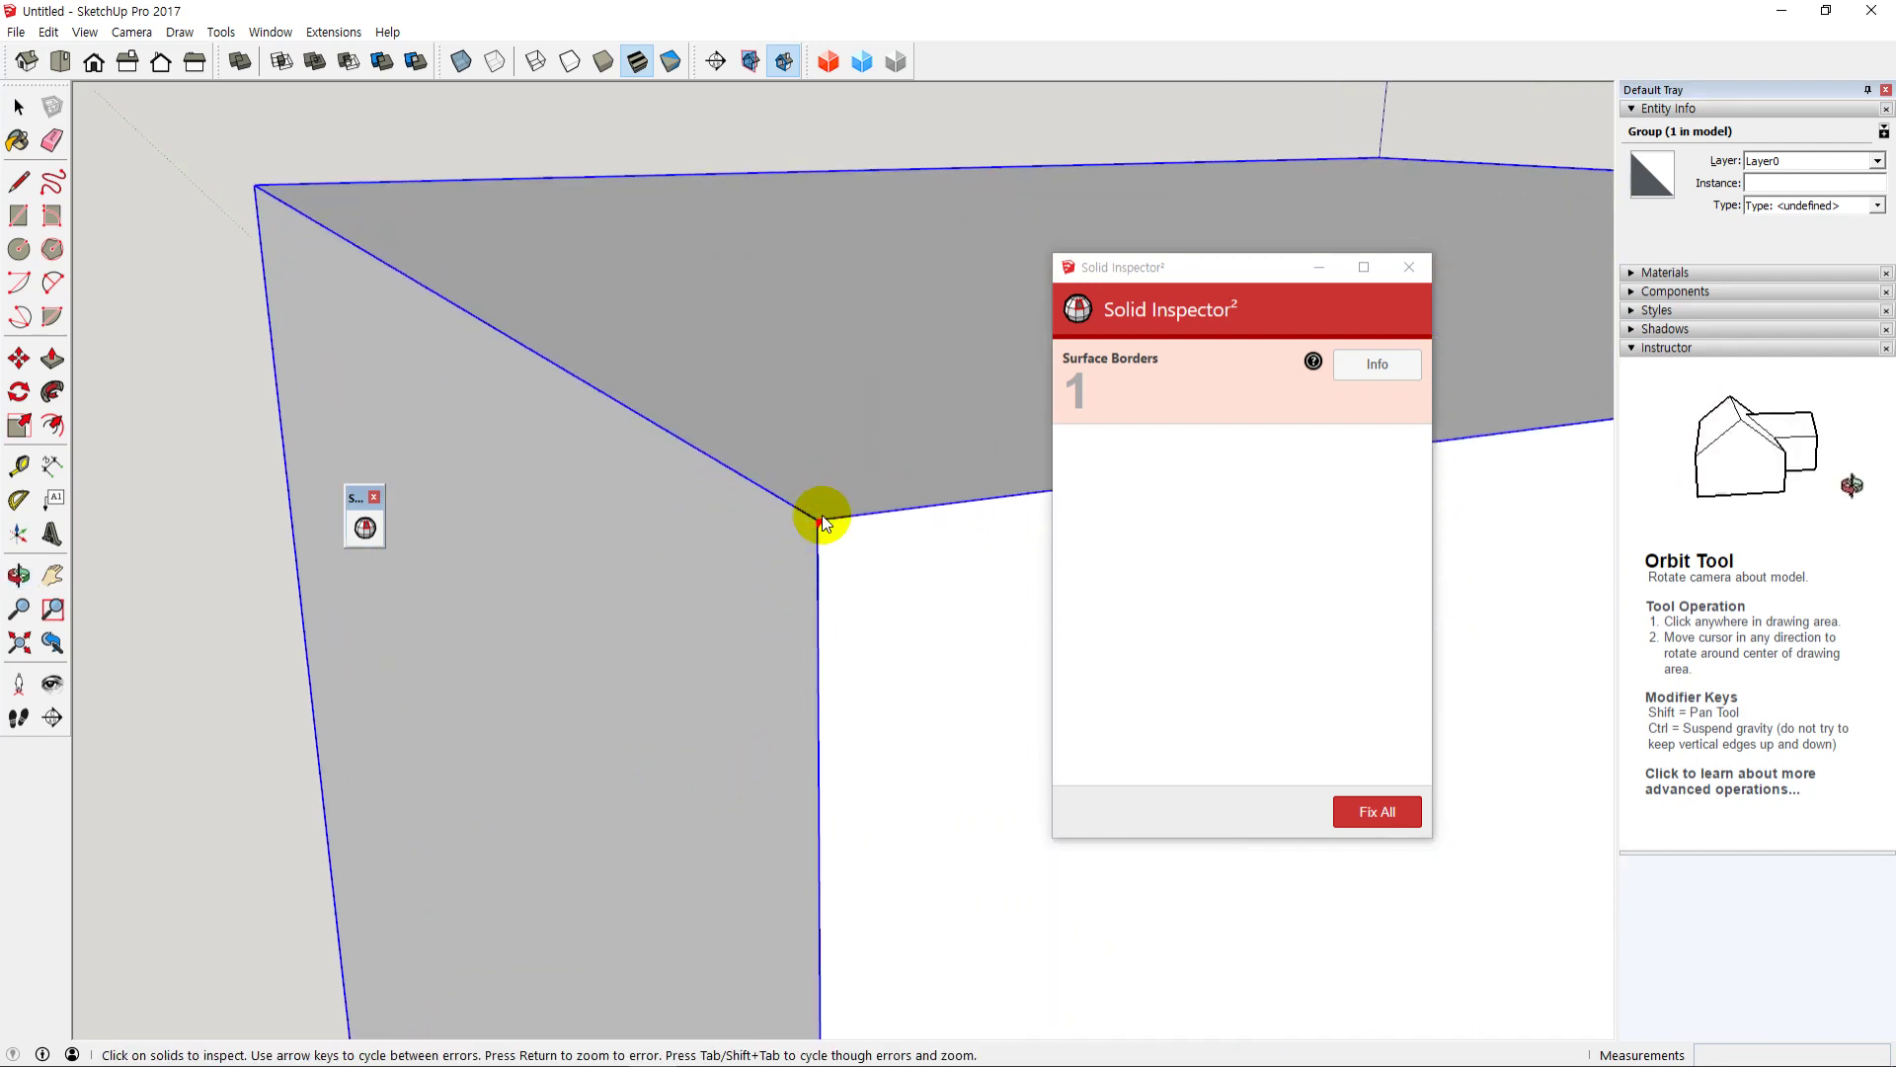
{"action": "key", "text": "Return"}
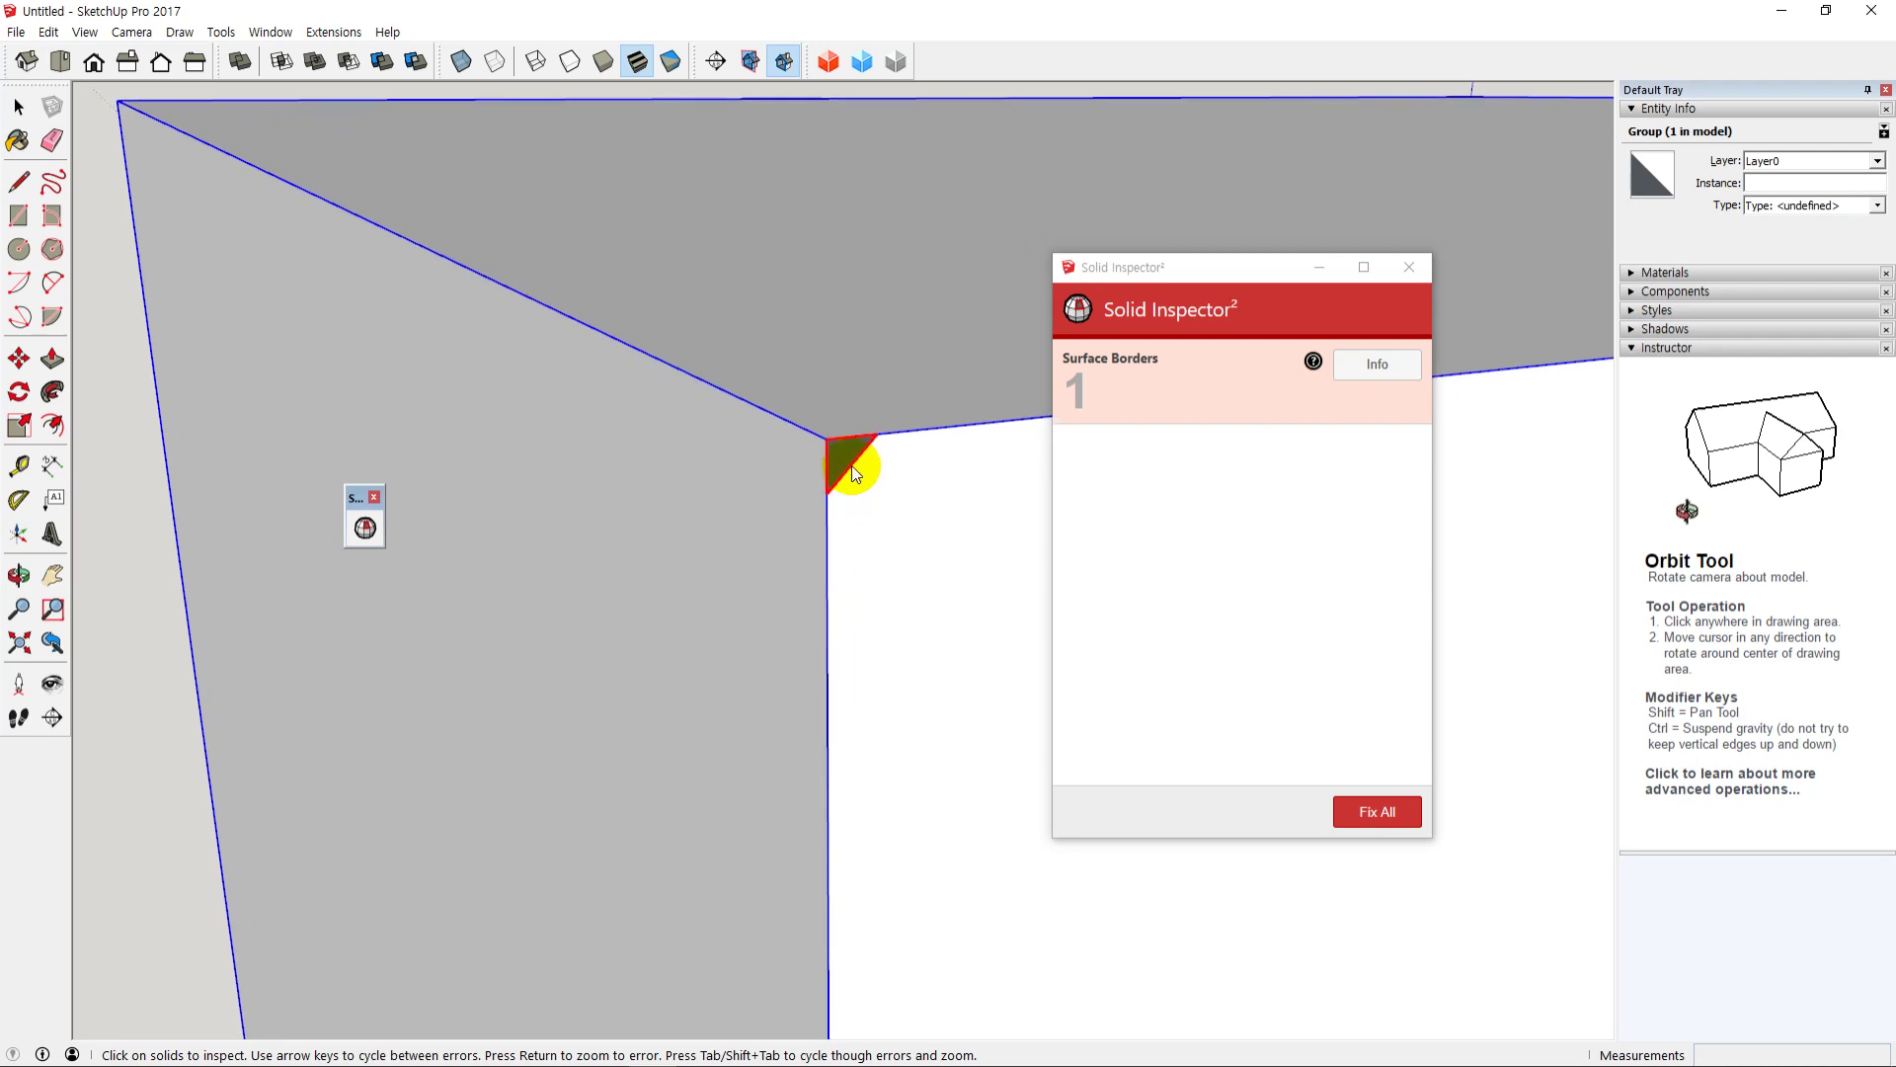
{"action": "scroll", "coordinate": [843, 494], "scroll_direction": "up", "scroll_amount": 2}
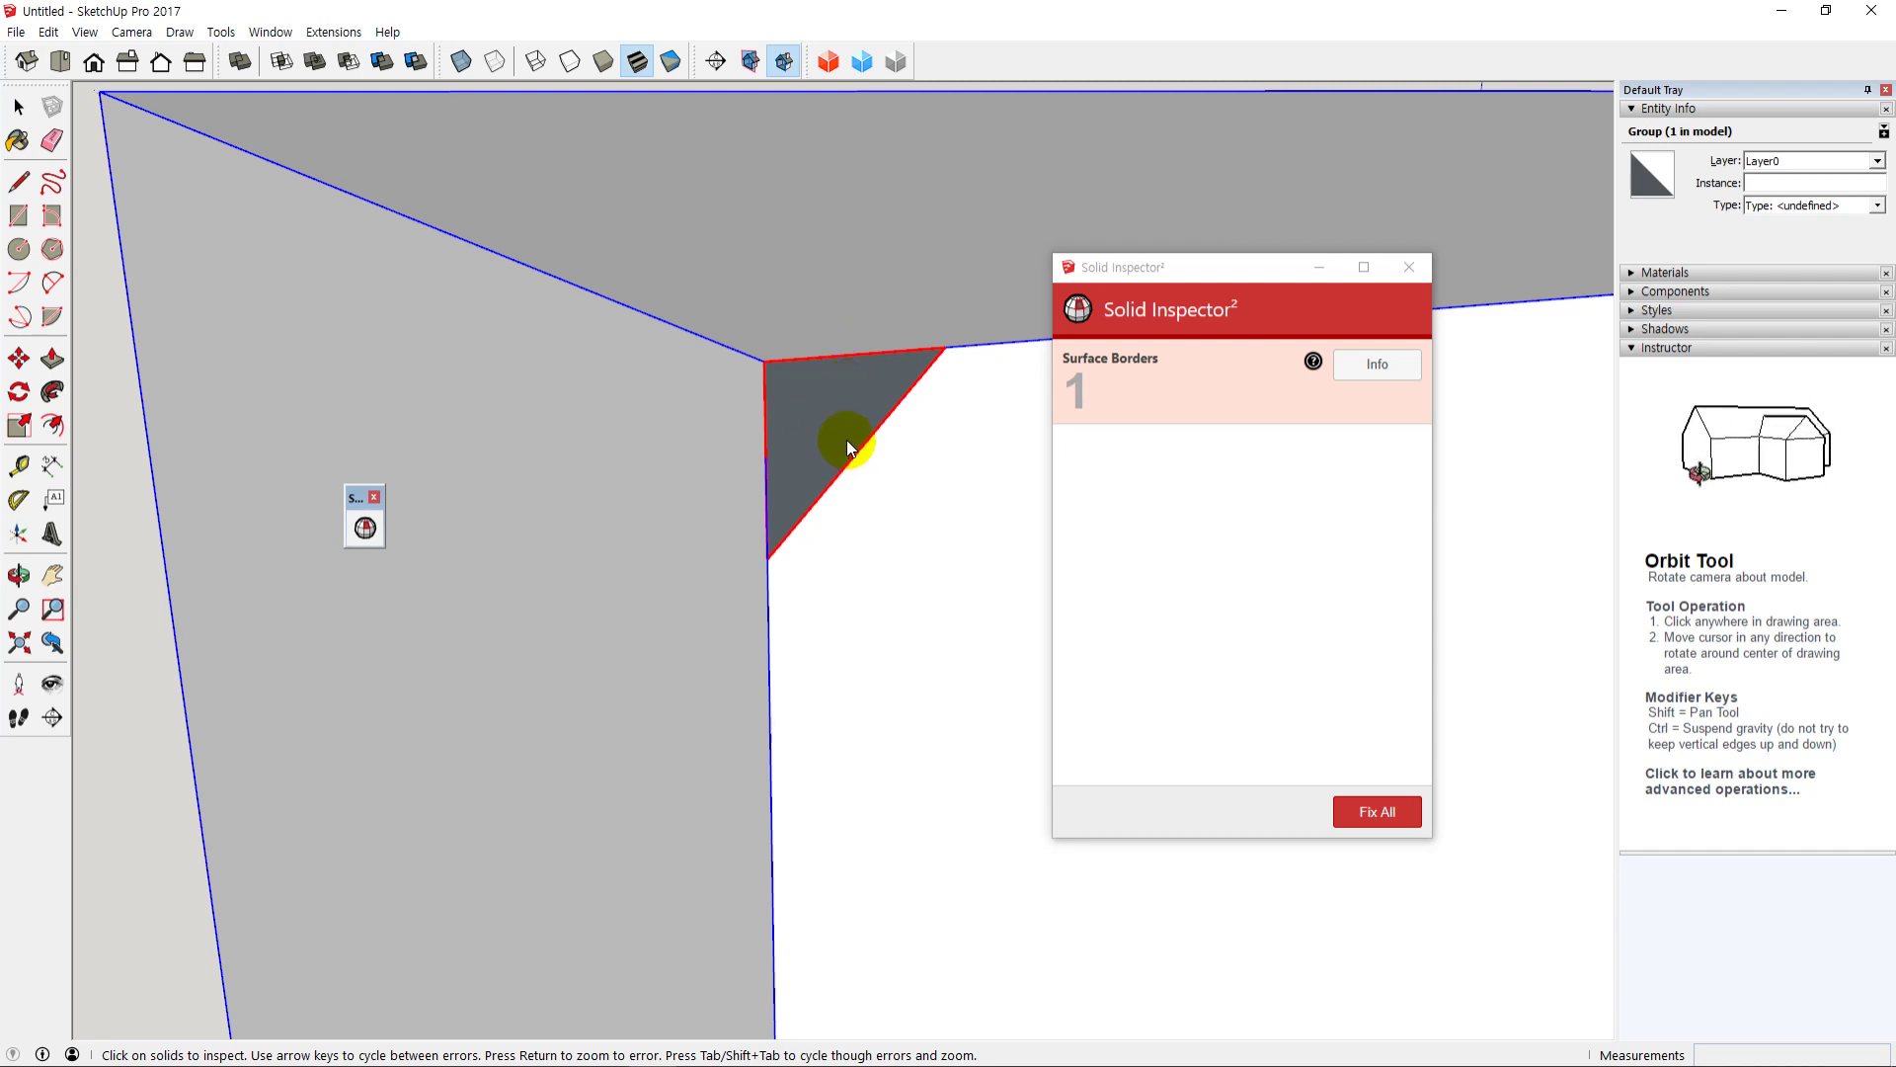
Step: Close Solid Inspector², explode the box group, and select the large face next to the triangular hole
{"action": "left_click", "coordinate": [1420, 267]}
{"action": "right_click", "coordinate": [1082, 481]}
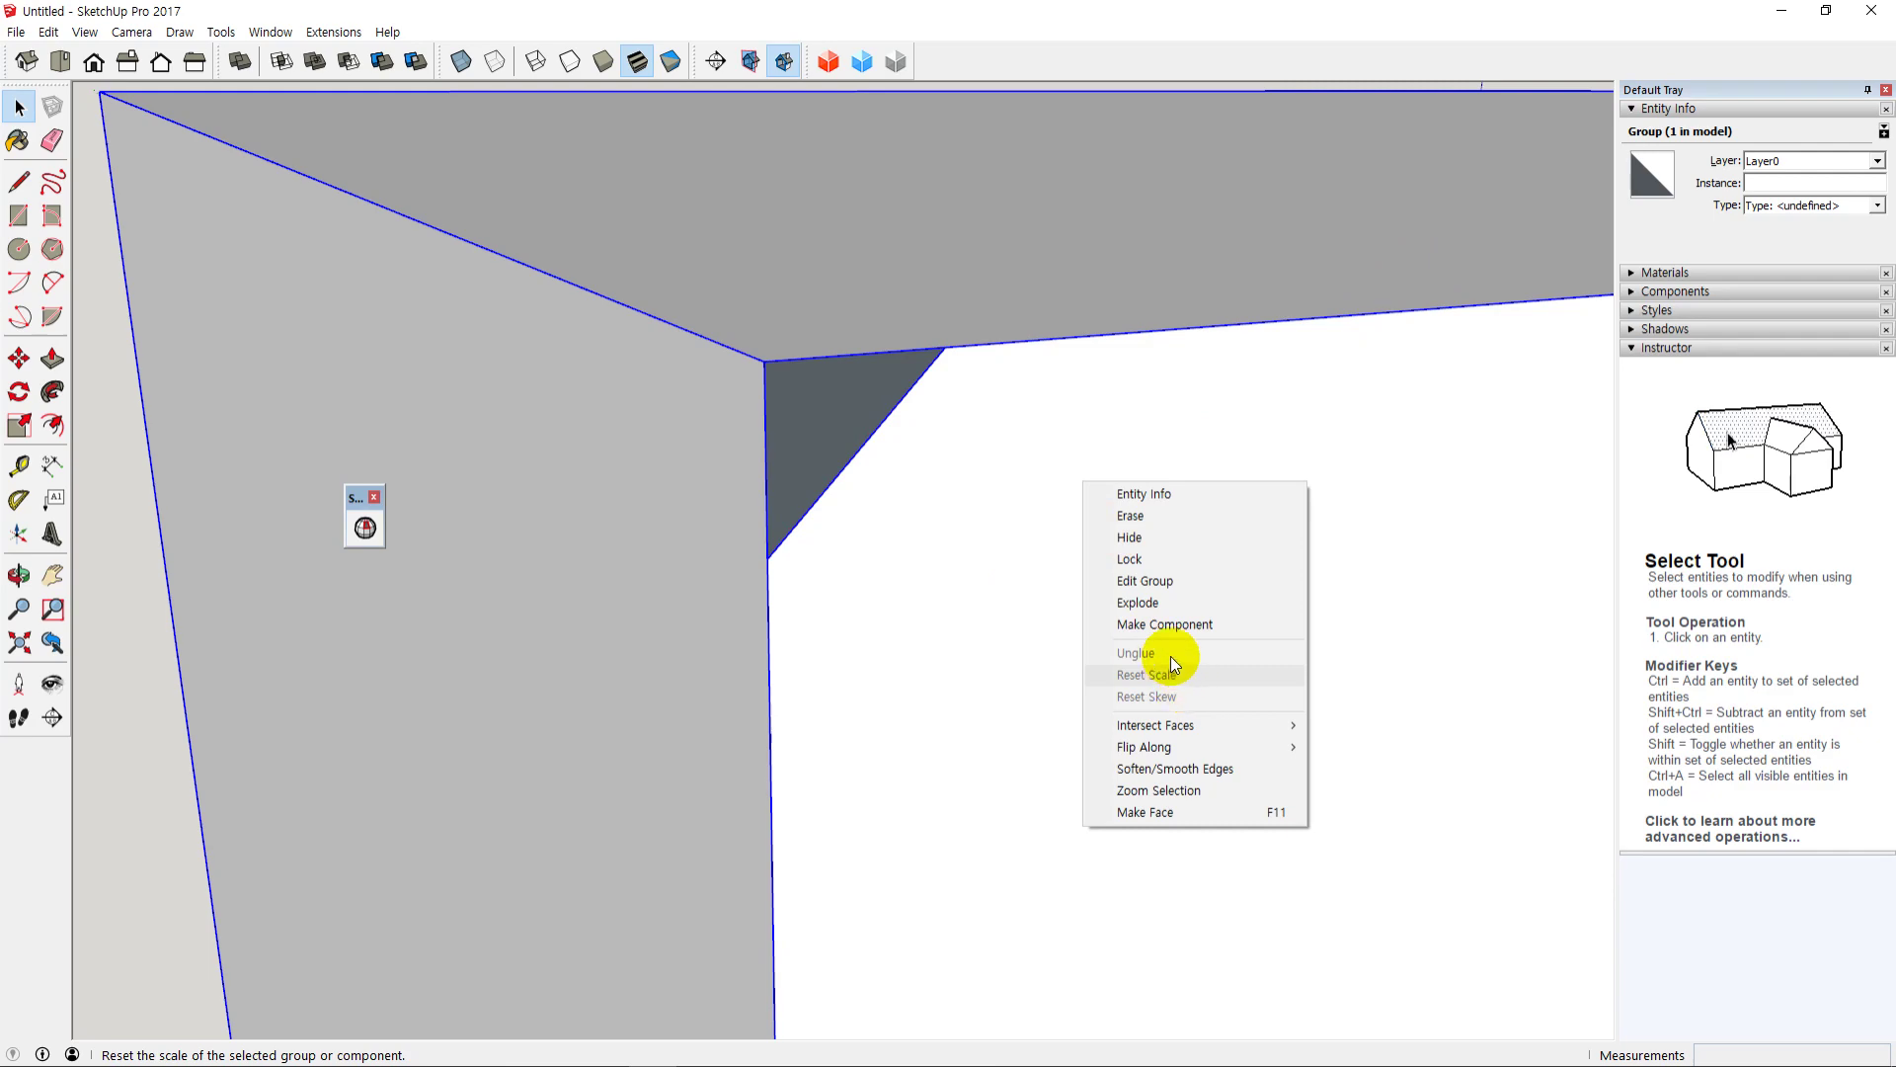
{"action": "left_click", "coordinate": [1162, 603]}
{"action": "left_click", "coordinate": [1081, 601]}
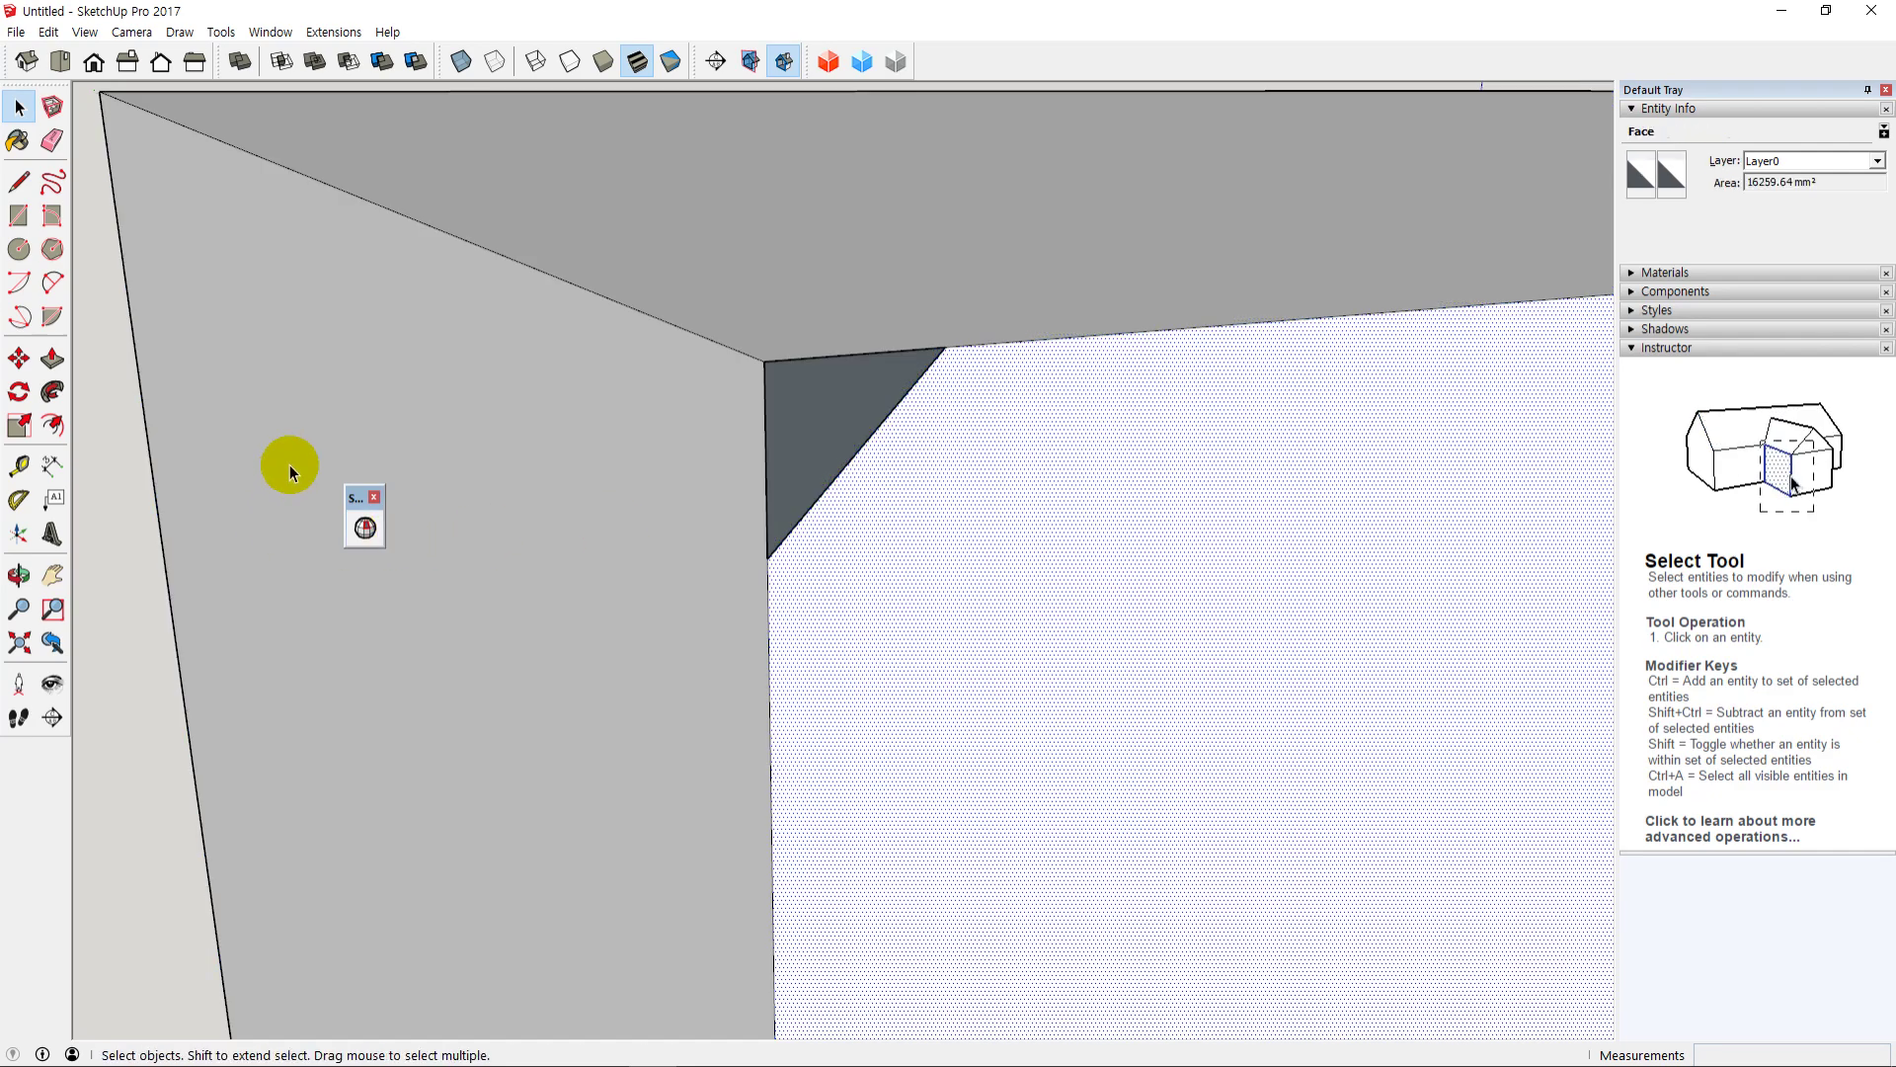
Step: Fill the triangular hole by tracing its top edge, about 0.12 mm long, from the box corner with the Line tool
{"action": "left_click", "coordinate": [19, 181]}
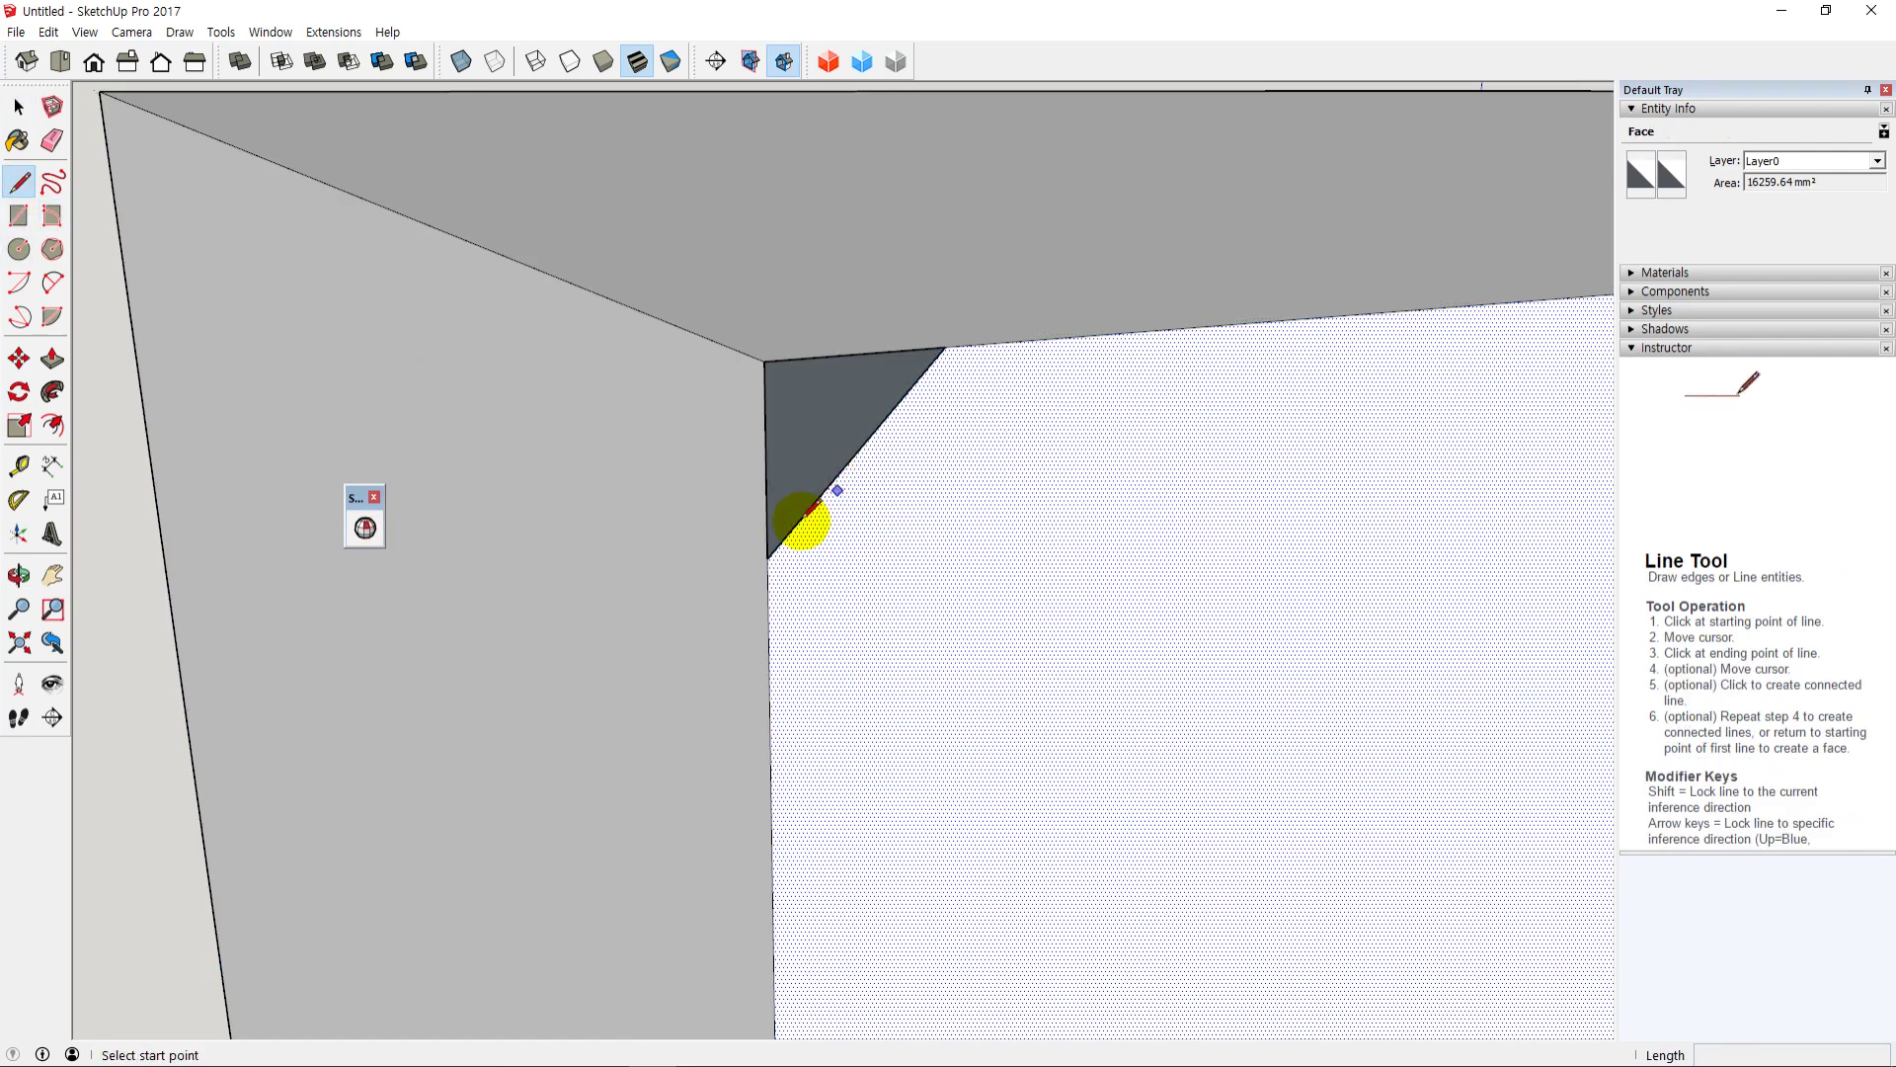
{"action": "left_click", "coordinate": [765, 362]}
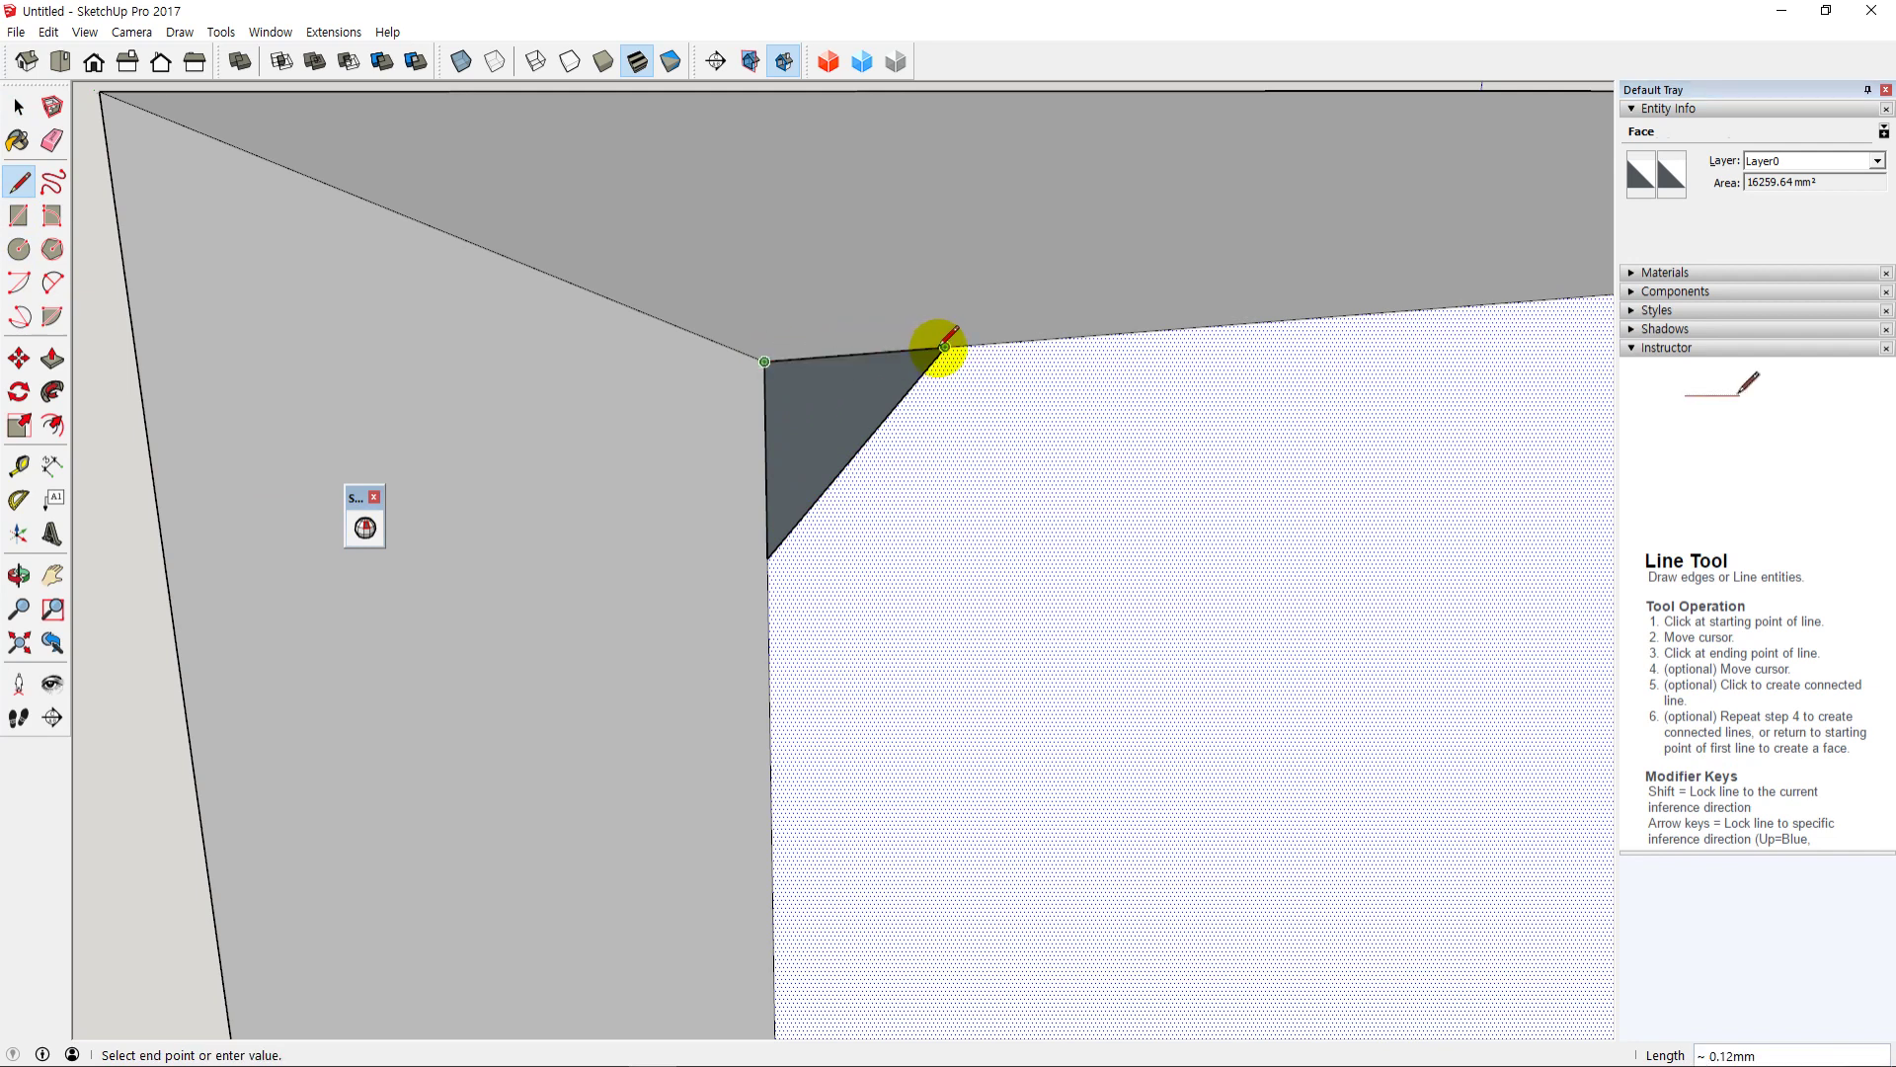
{"action": "left_click", "coordinate": [945, 347]}
{"action": "key", "text": "space"}
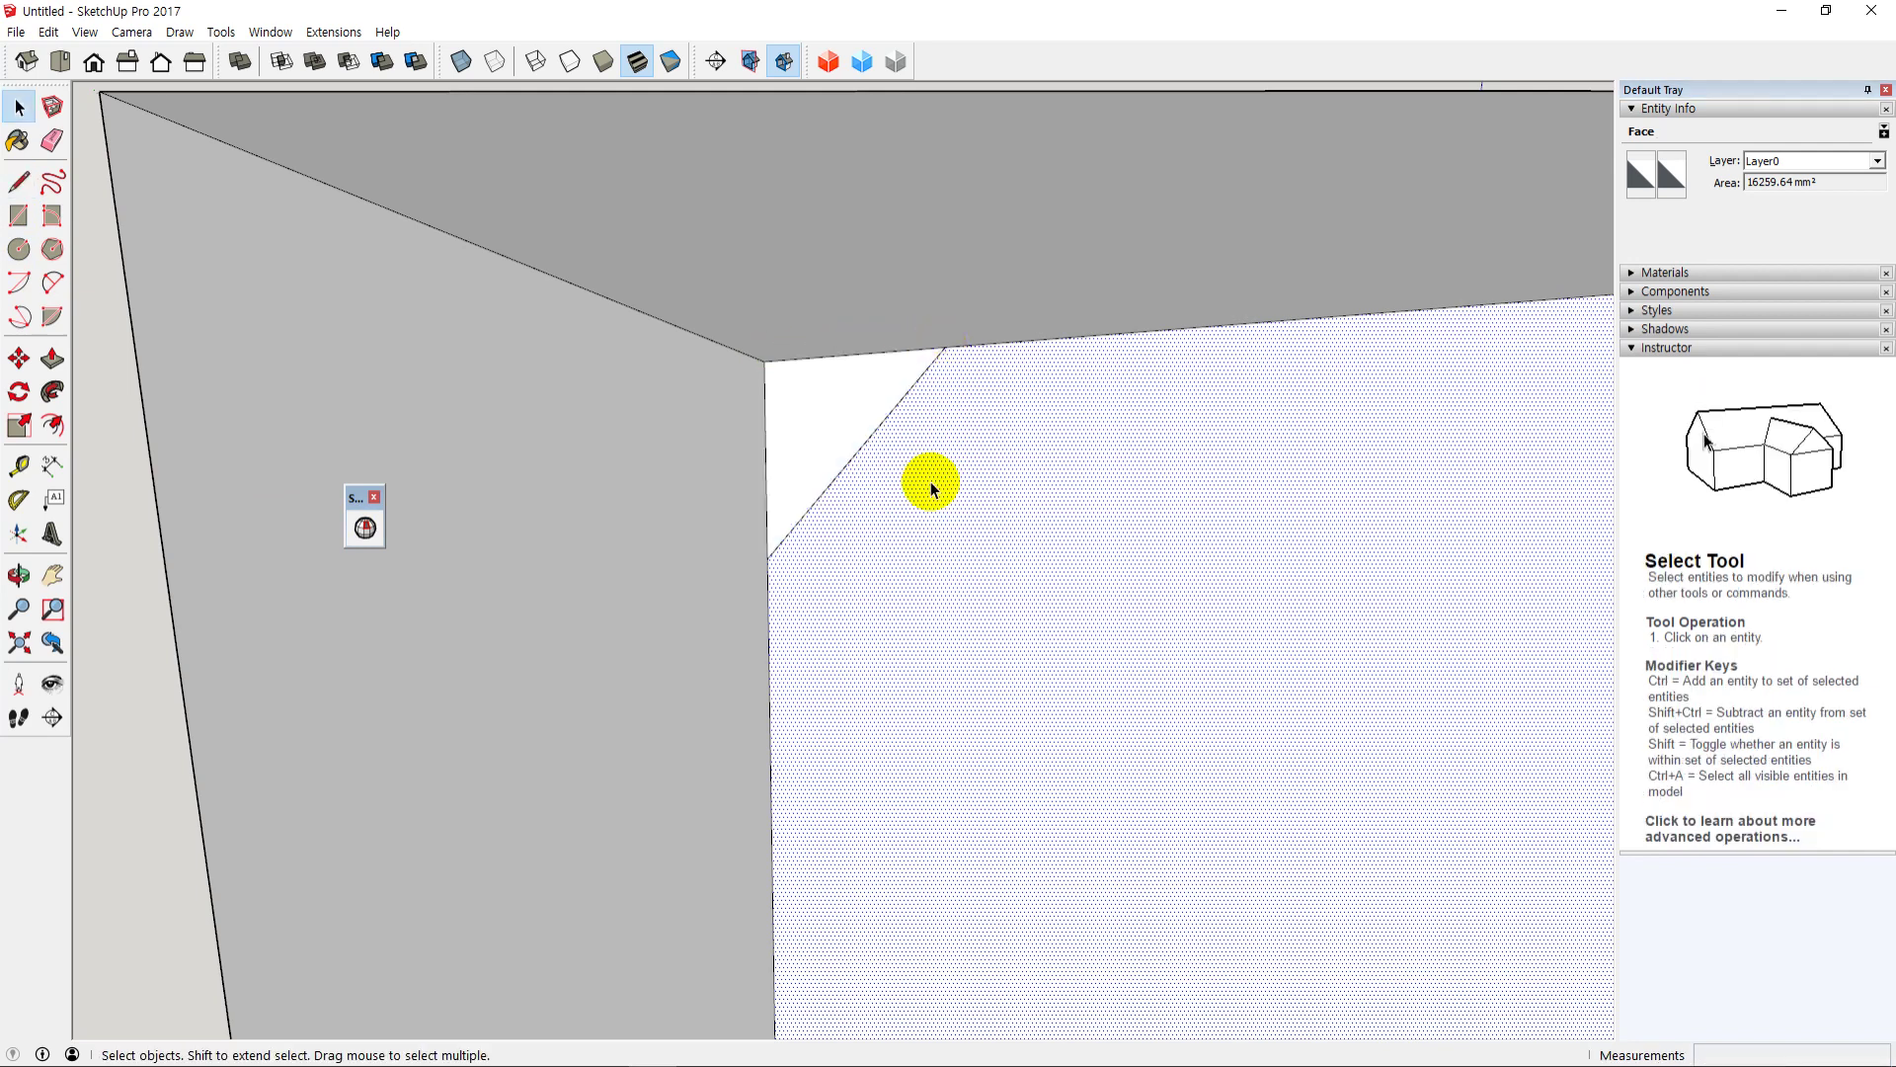
Step: Erase the diagonal edge between the small triangular patch and the large side face to merge them
{"action": "left_click", "coordinate": [863, 444]}
{"action": "key", "text": "Delete"}
{"action": "scroll", "coordinate": [868, 441], "scroll_direction": "down", "scroll_amount": 1}
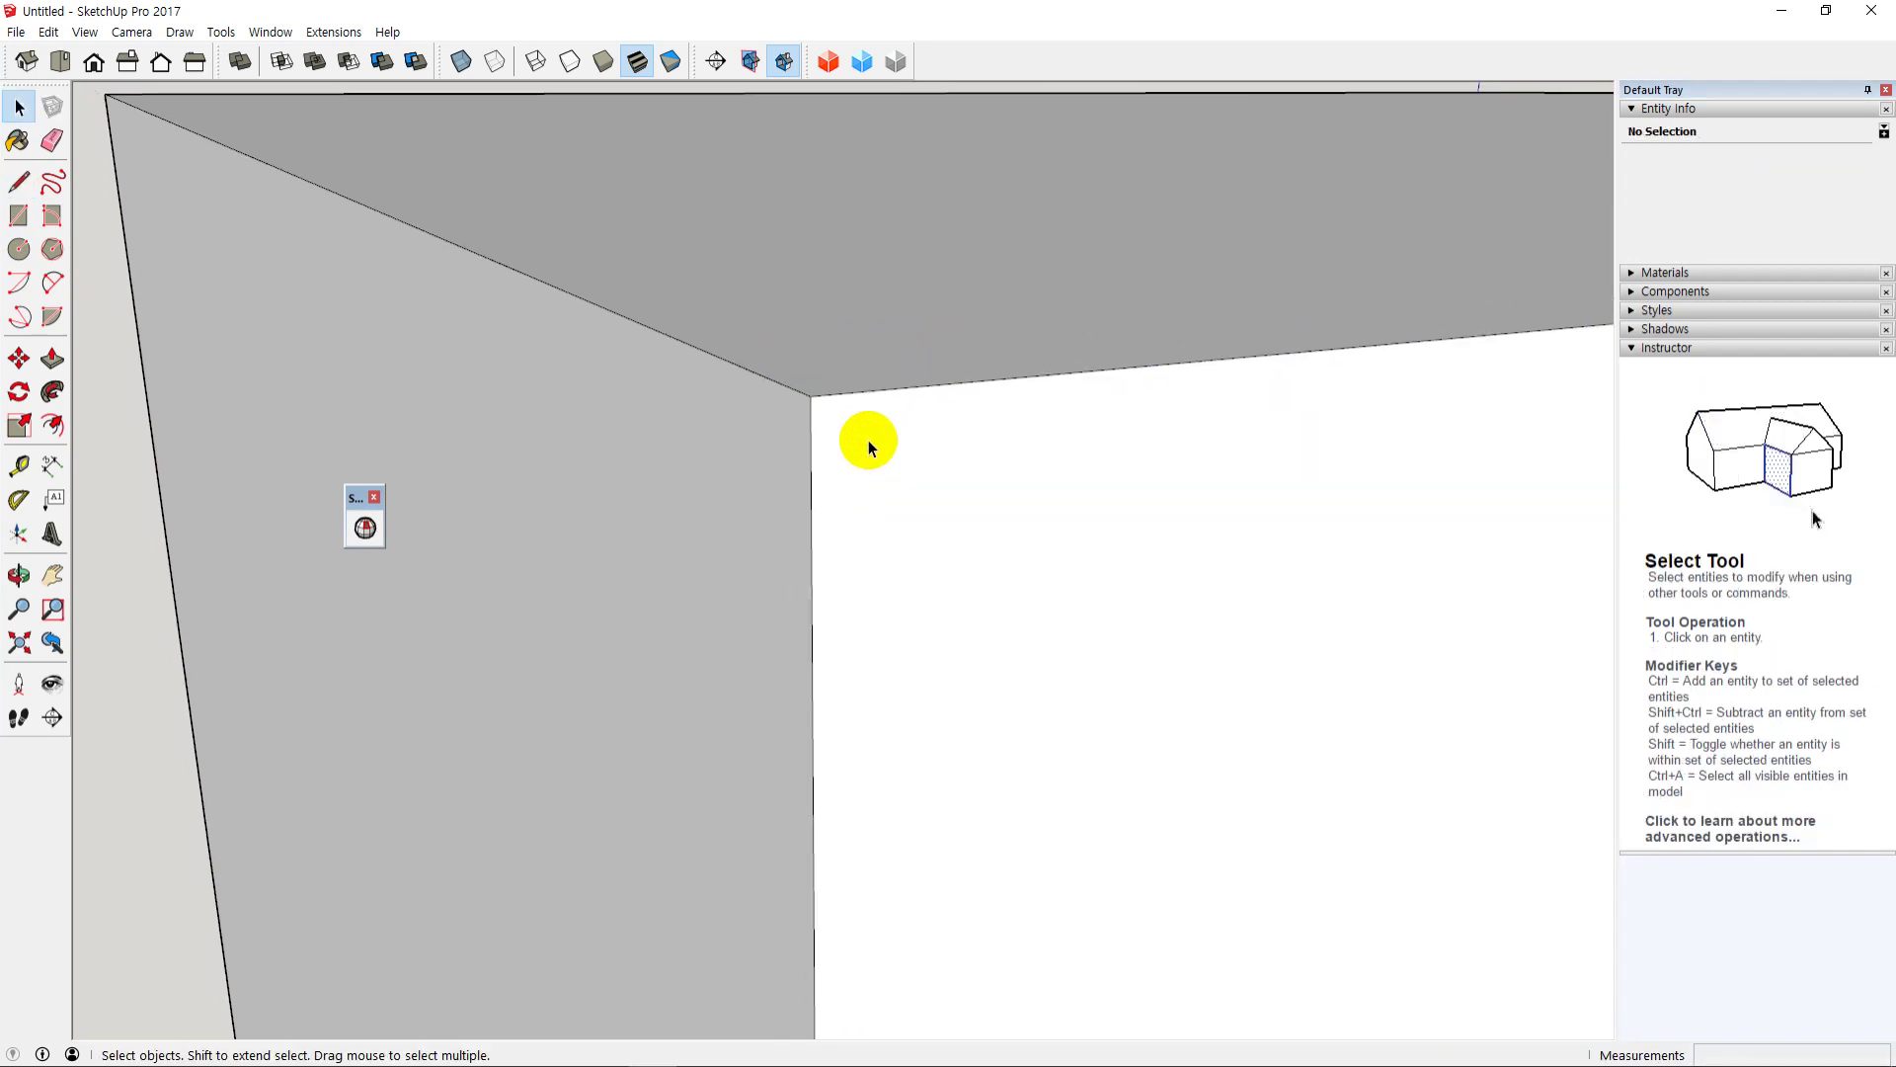
{"action": "scroll", "coordinate": [868, 441], "scroll_direction": "down", "scroll_amount": 4}
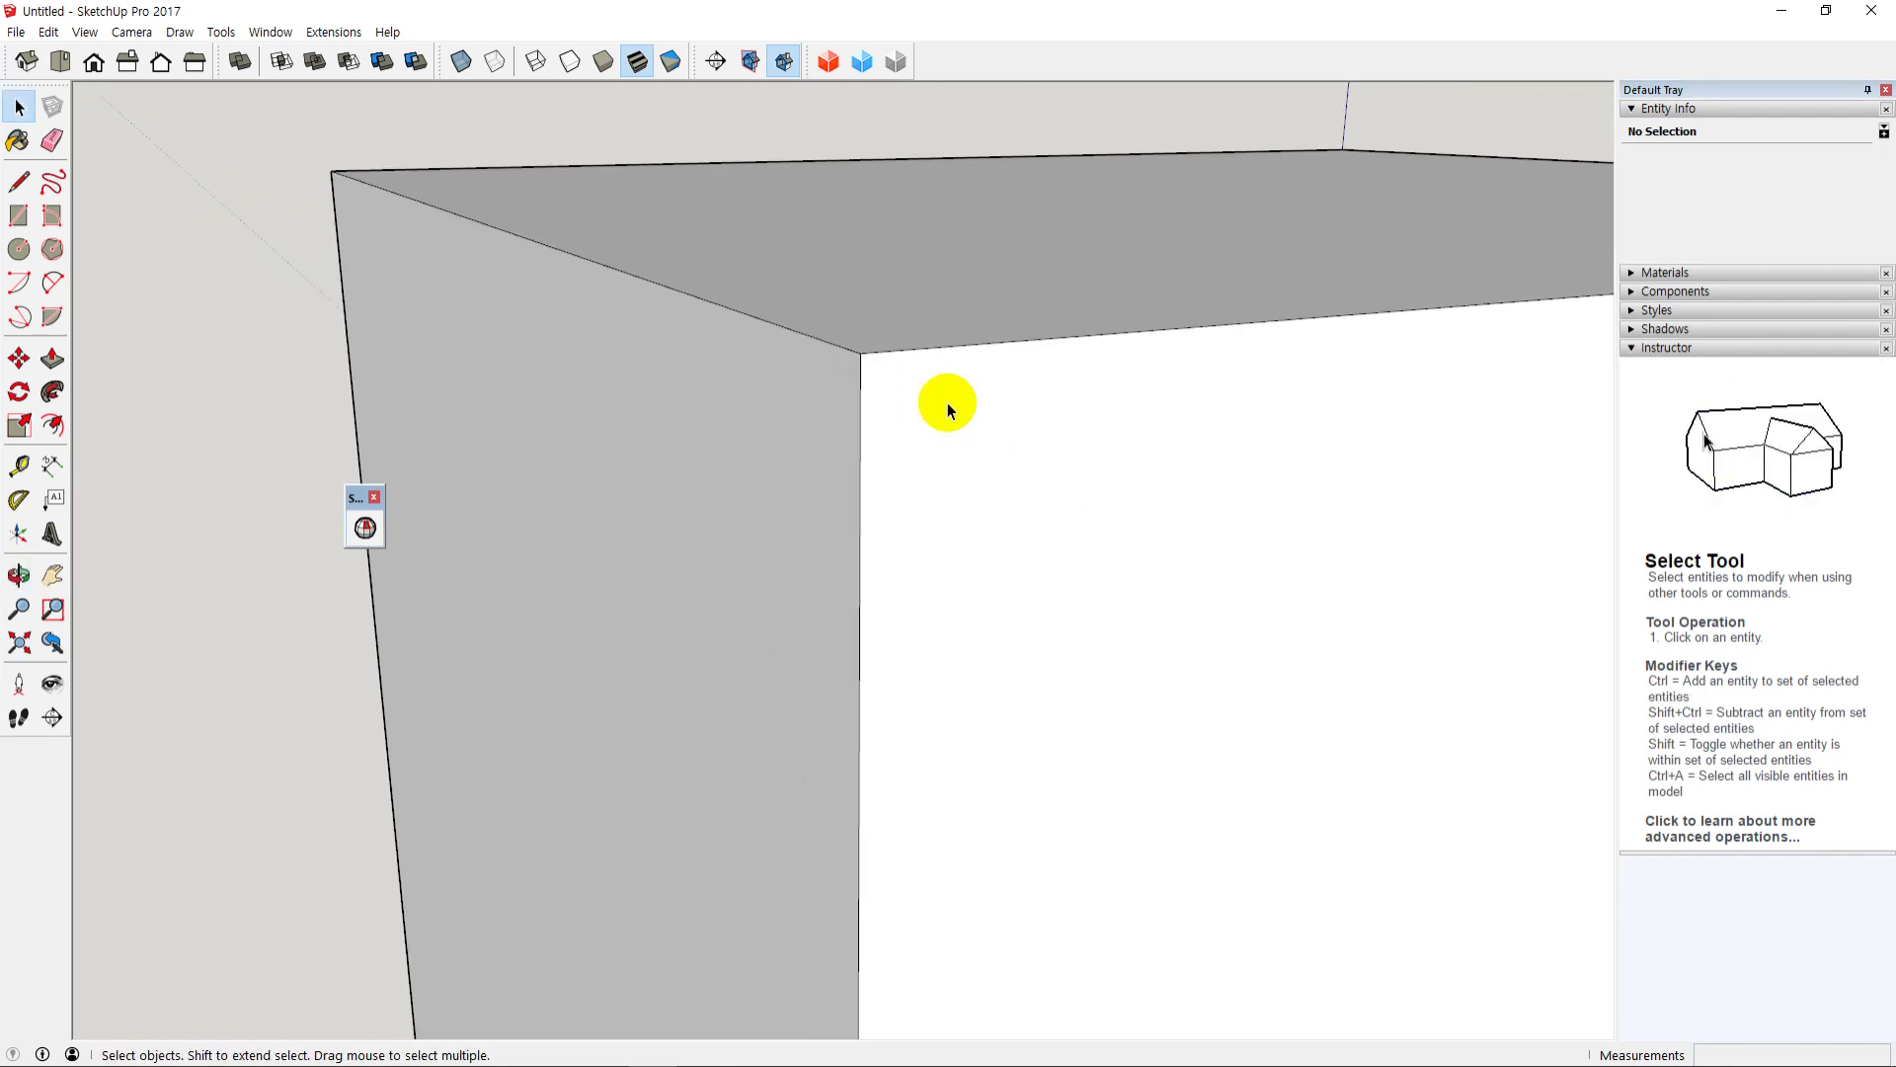
{"action": "scroll", "coordinate": [946, 401], "scroll_direction": "down", "scroll_amount": 8}
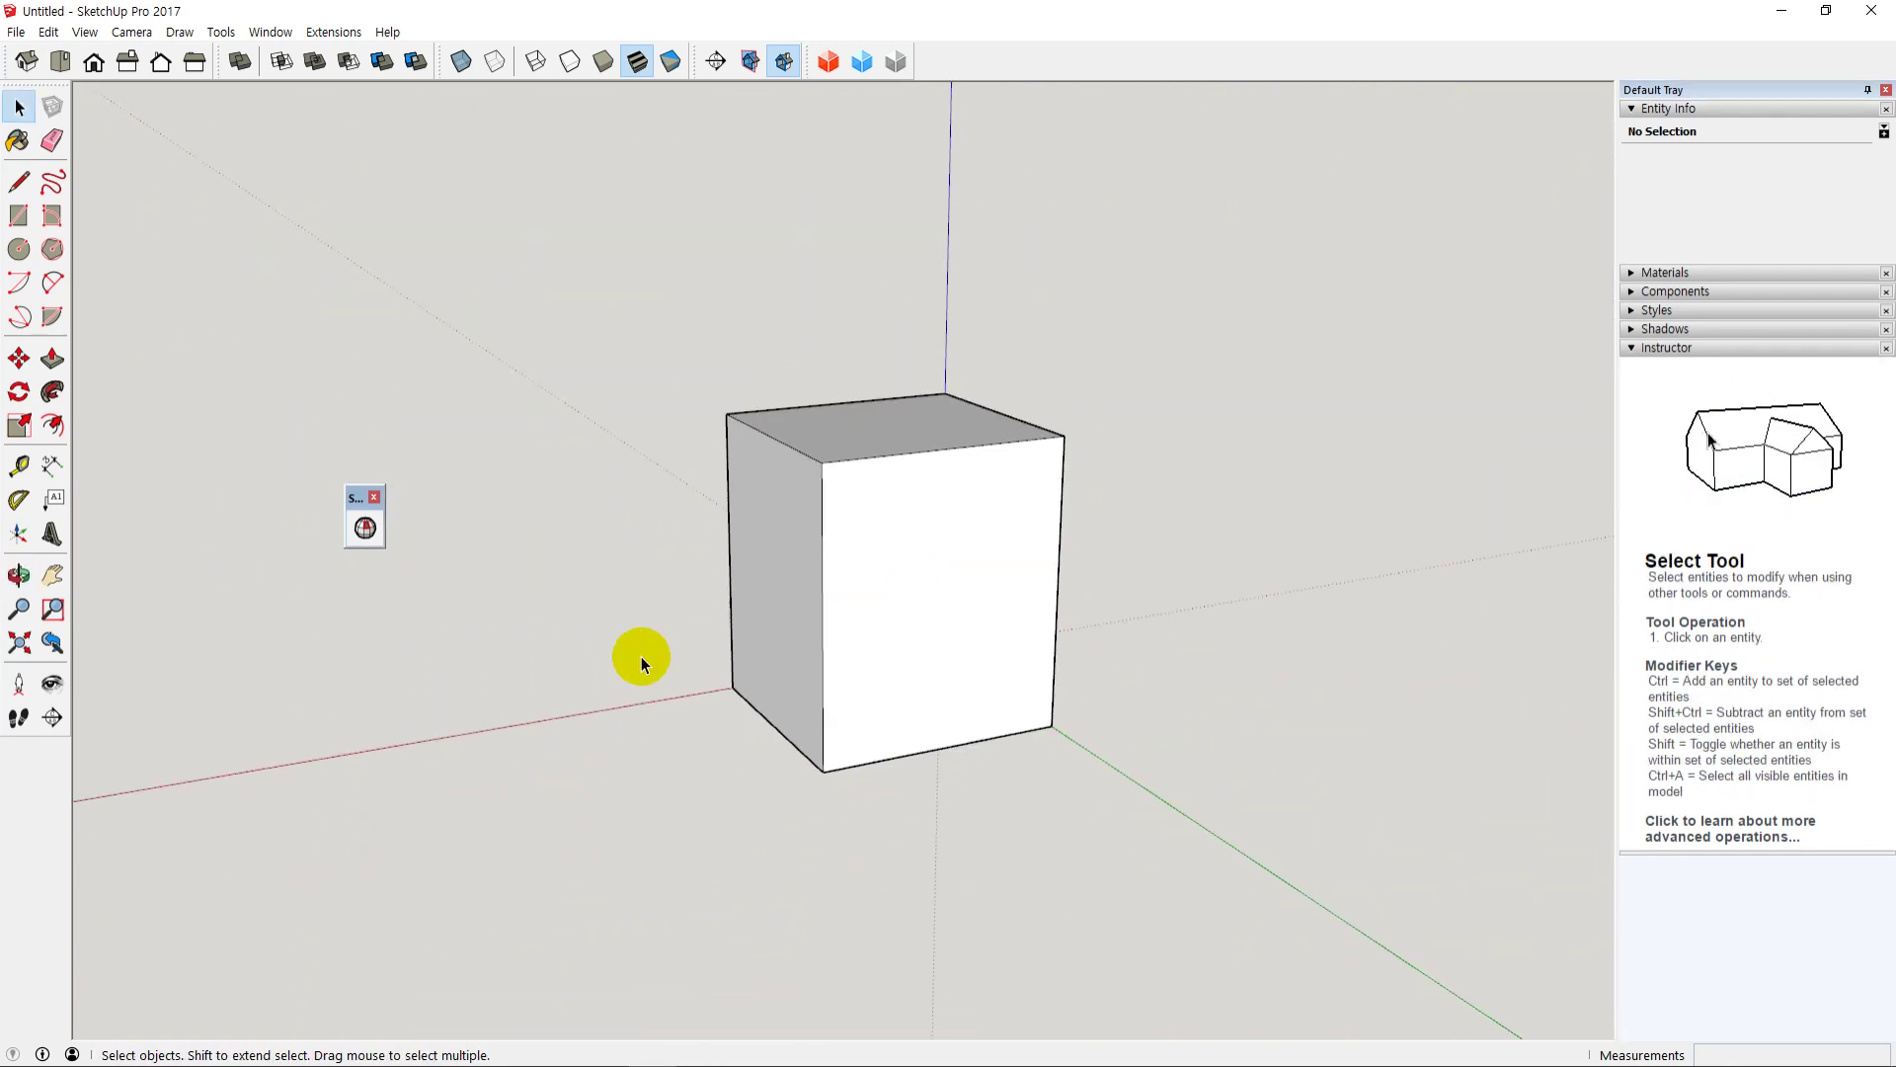
Step: Select the whole repaired box, make it a group again, and recheck it with Solid Inspector²
{"action": "middle_click_drag", "start_coordinate": [642, 660], "coordinate": [988, 553]}
{"action": "left_click_drag", "start_coordinate": [589, 331], "coordinate": [1288, 947]}
{"action": "right_click", "coordinate": [792, 601]}
{"action": "left_click", "coordinate": [869, 768]}
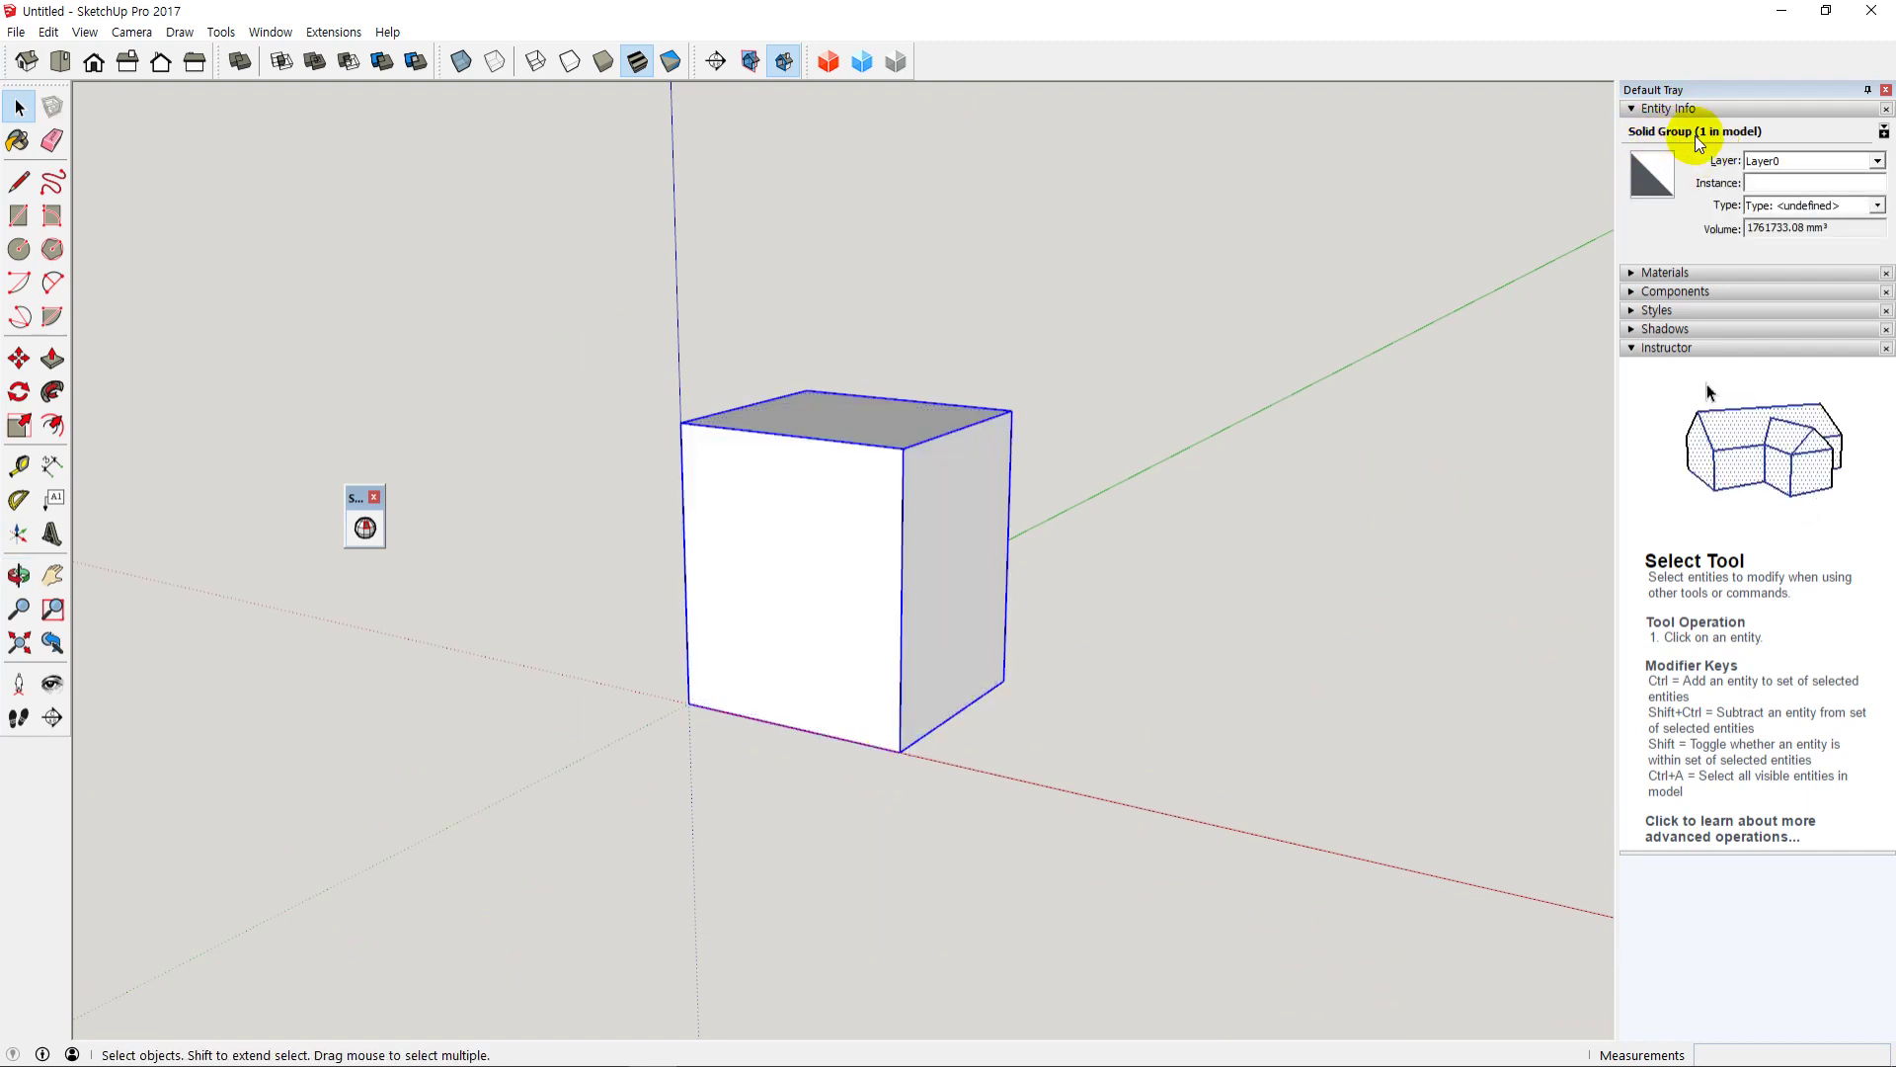
{"action": "left_click", "coordinate": [366, 529]}
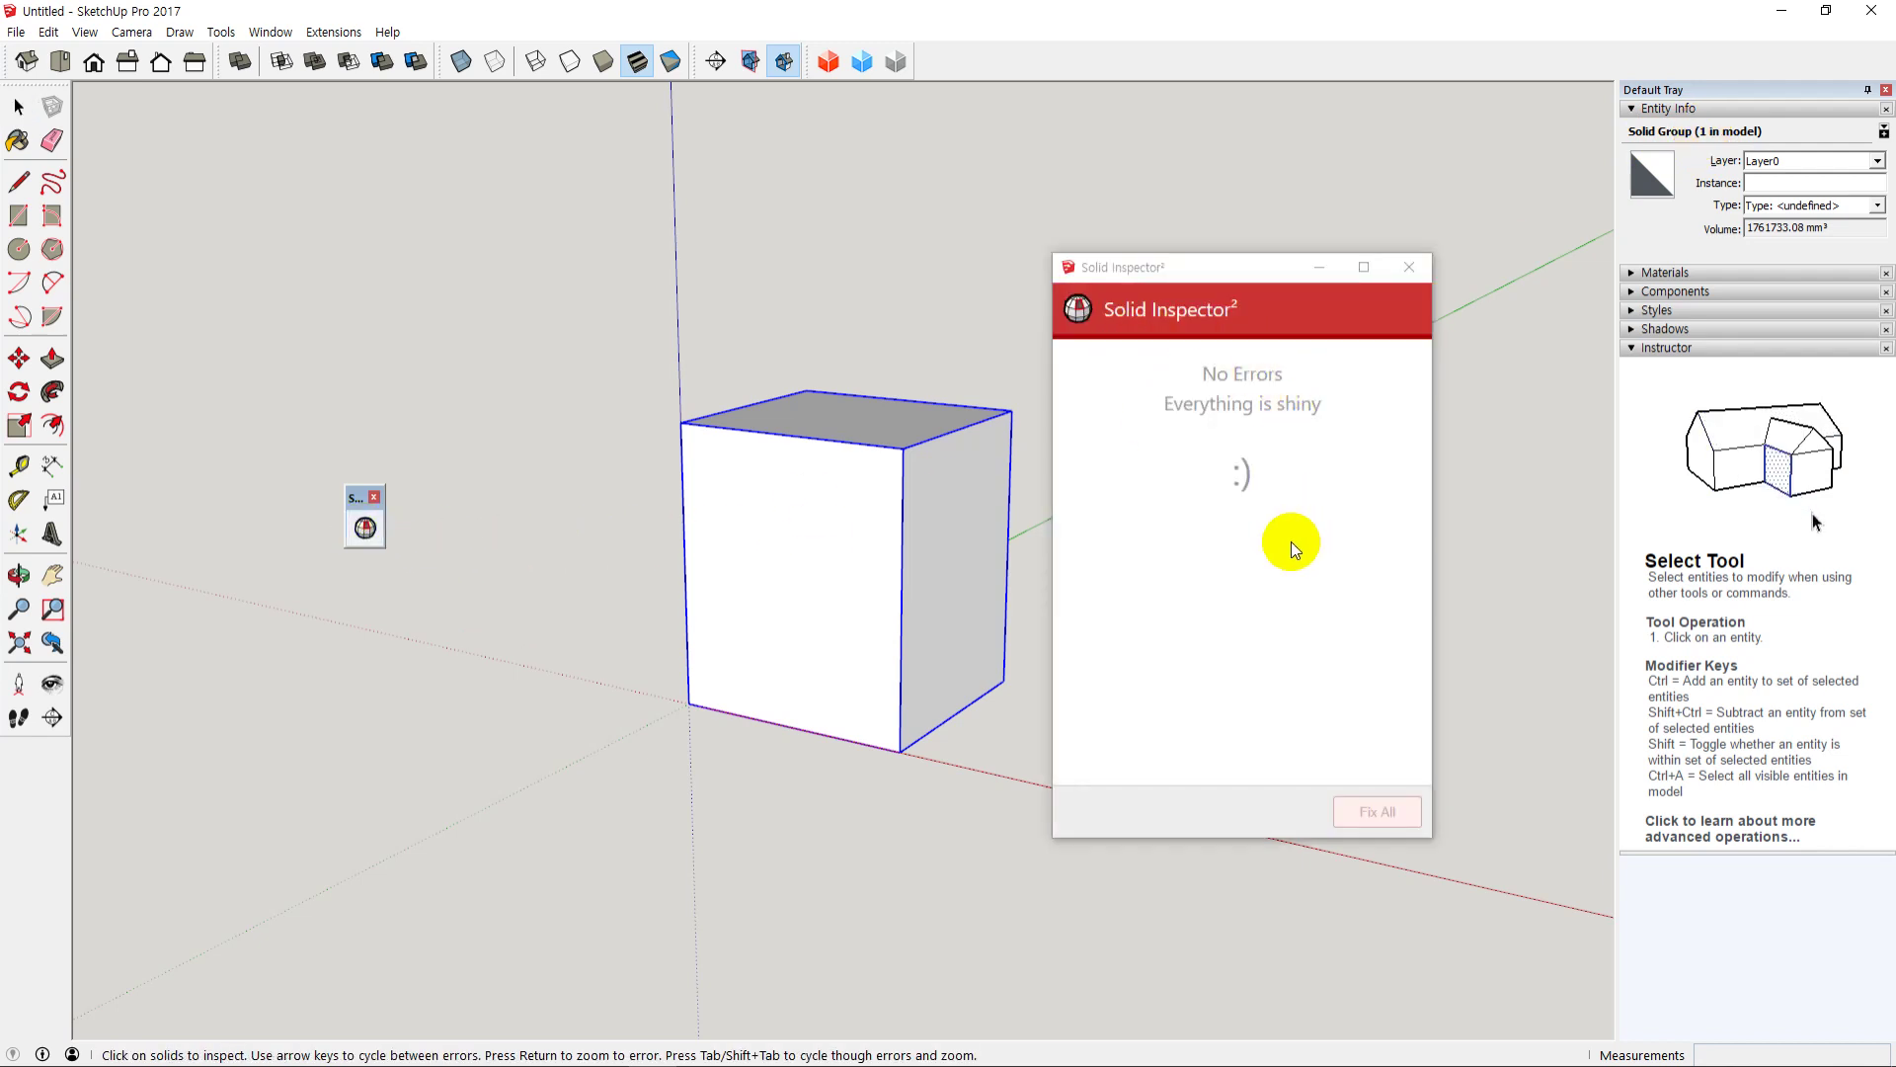